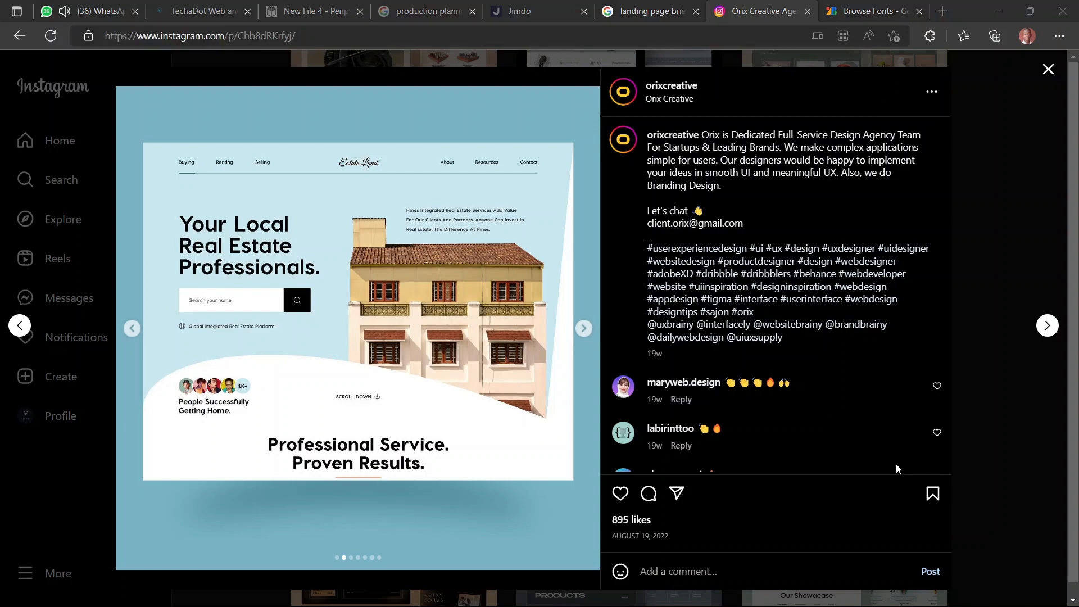
Switch to the Kairos Designers file in Figma and select the real estate reference image for a closer look
key("alt+Tab")
key("alt+Tab")
key("alt+Tab")
key("alt+Tab")
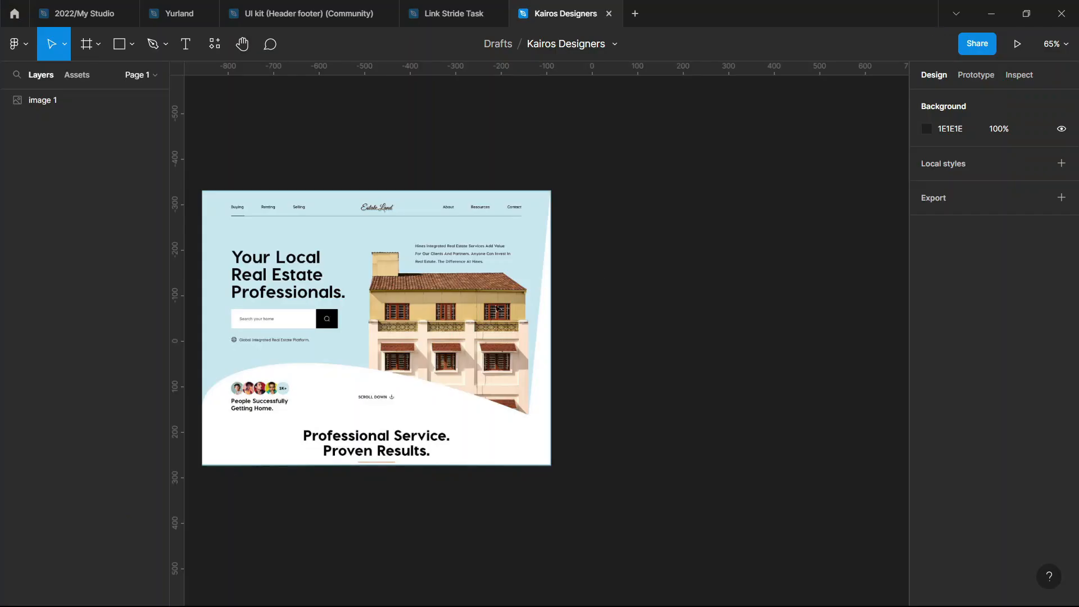
left_click_drag(327, 320, 353, 321)
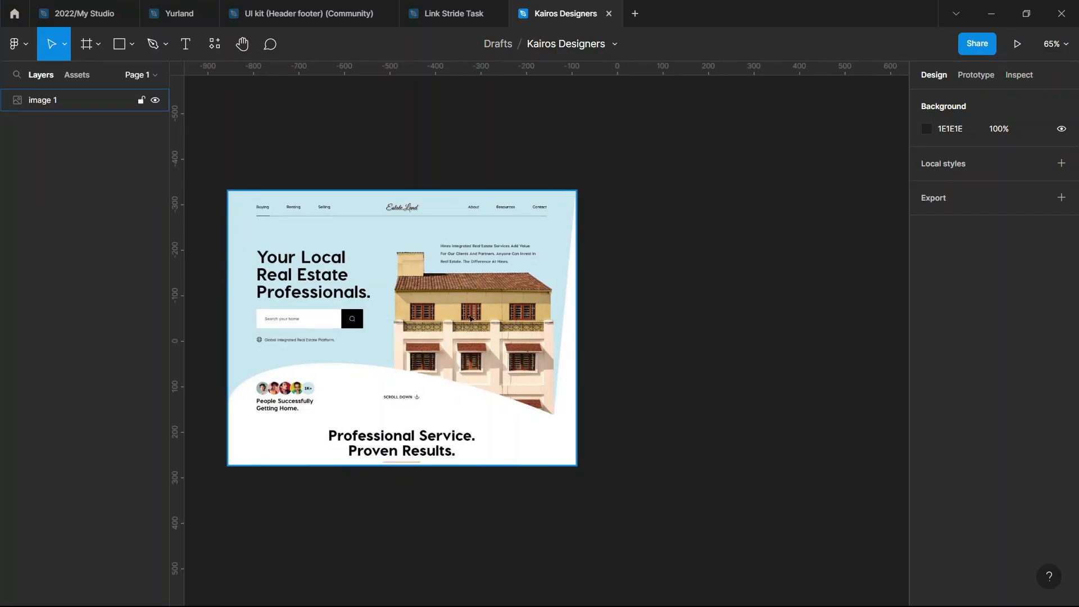
mouse_move(577, 360)
left_mouse_down()
mouse_move(611, 367)
mouse_move(575, 339)
left_mouse_up()
left_click(629, 291)
left_click(333, 285)
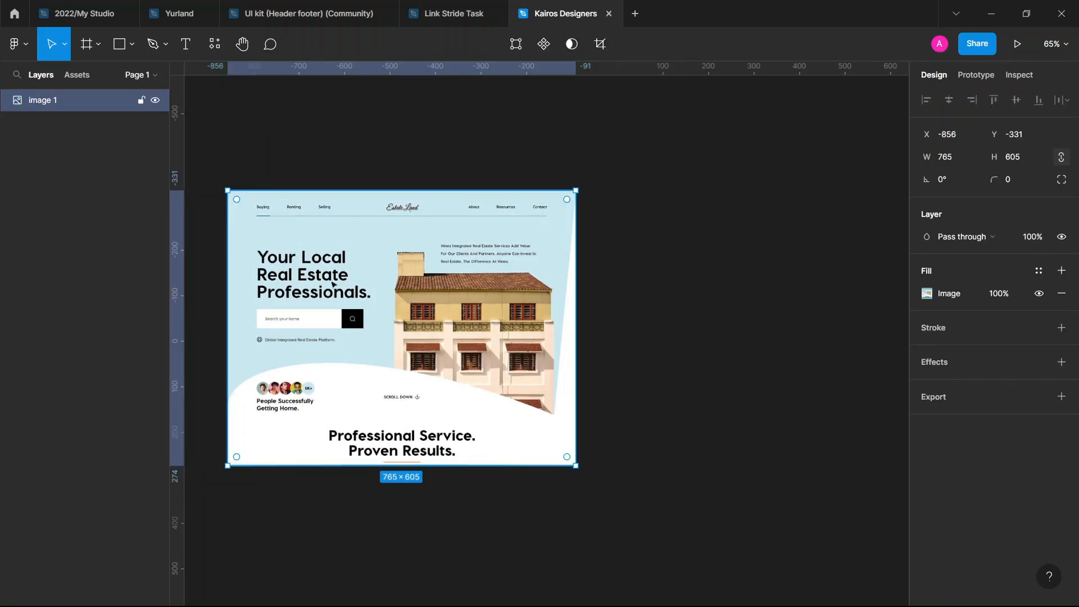
key("shift+2")
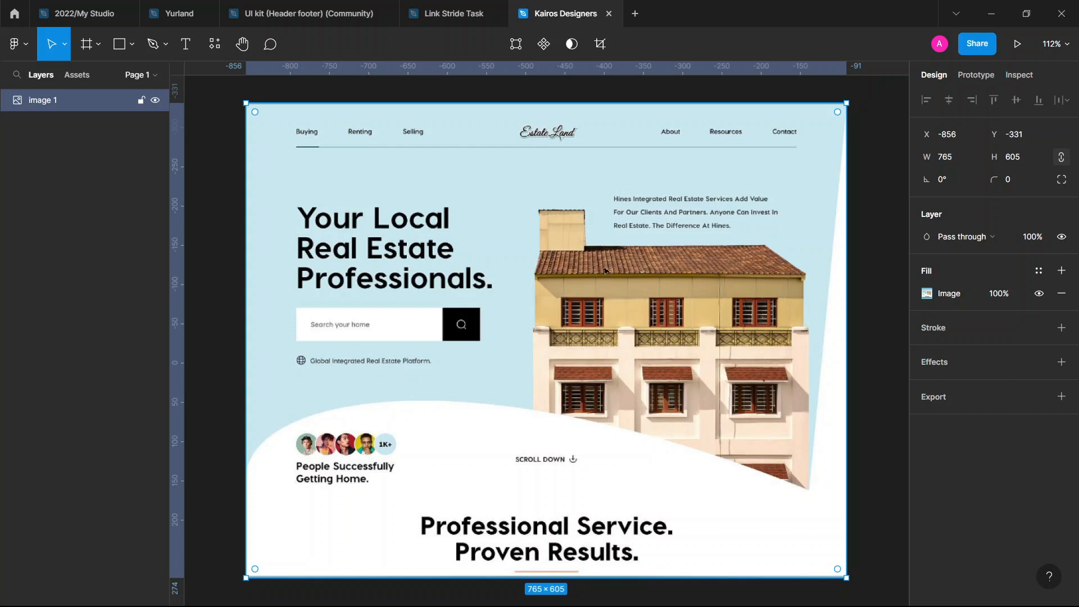
Add a MacBook Pro 14" frame (1512 × 982) beside the reference image, aligned to the image's upper edge
scroll(610, 276, "down", 5)
scroll(585, 250, "left", 6)
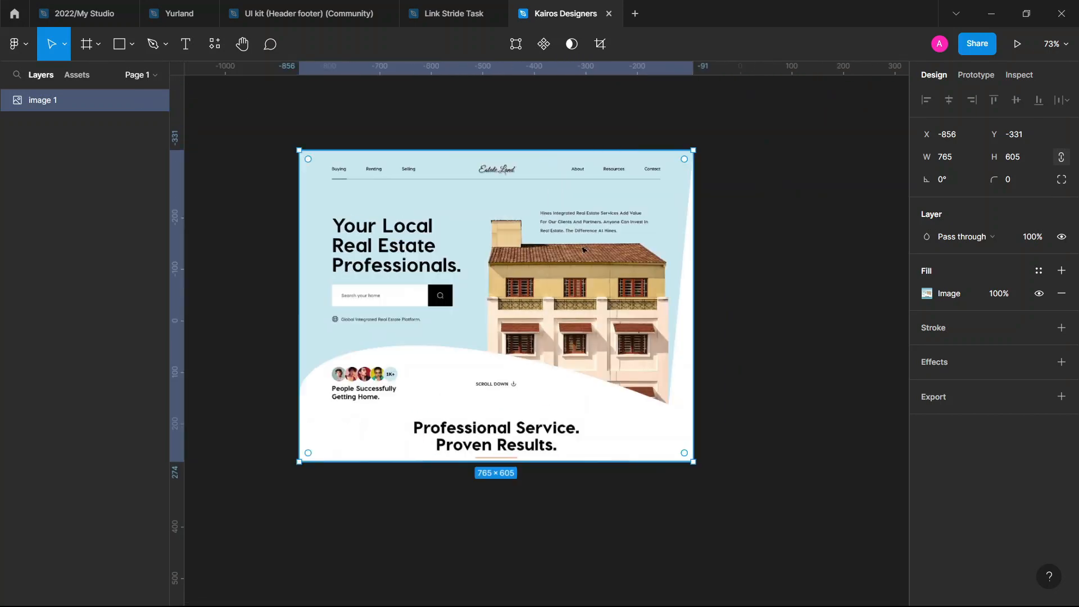
scroll(562, 284, "down", 5)
key("f")
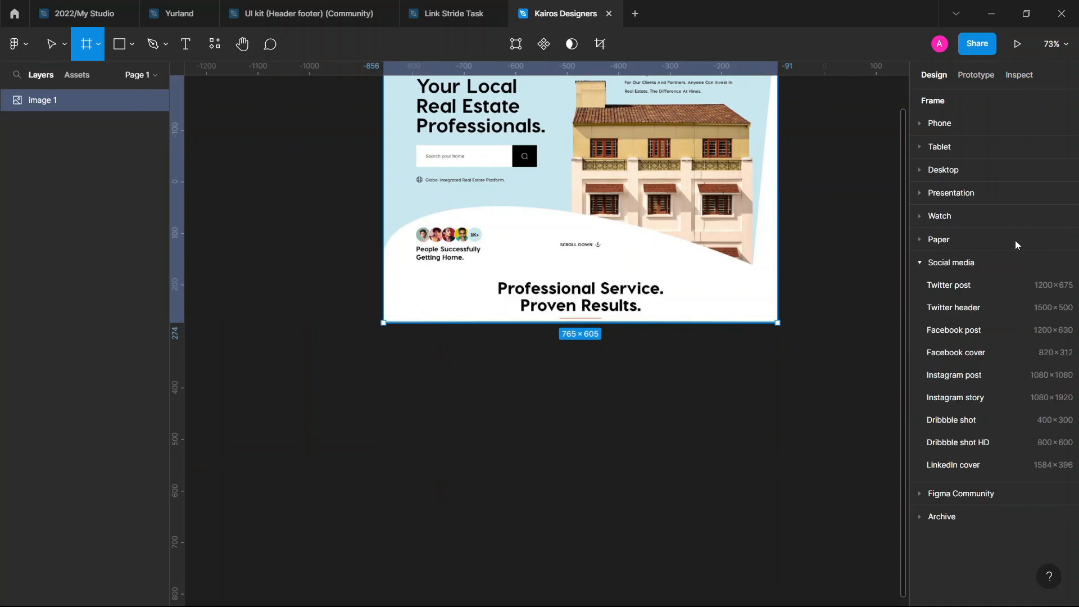
left_click(961, 167)
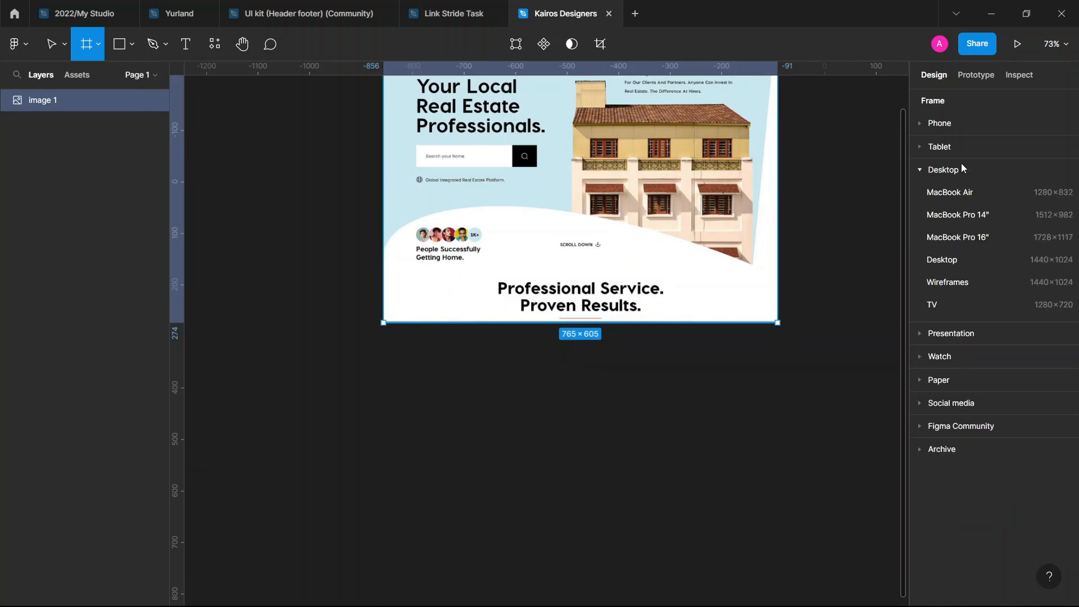
left_click(982, 217)
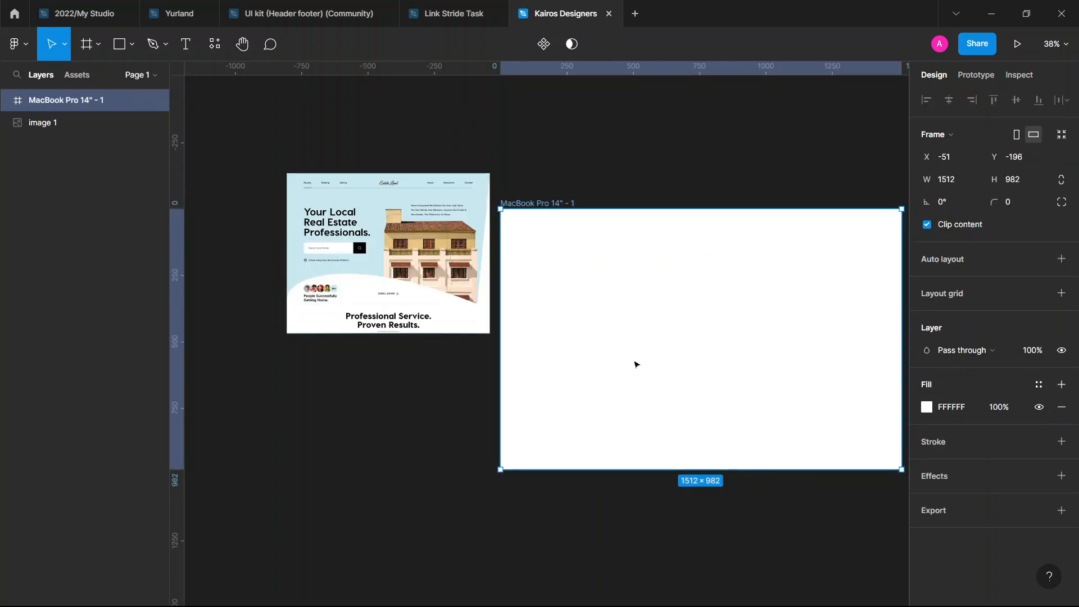
left_click_drag(636, 364, 647, 293)
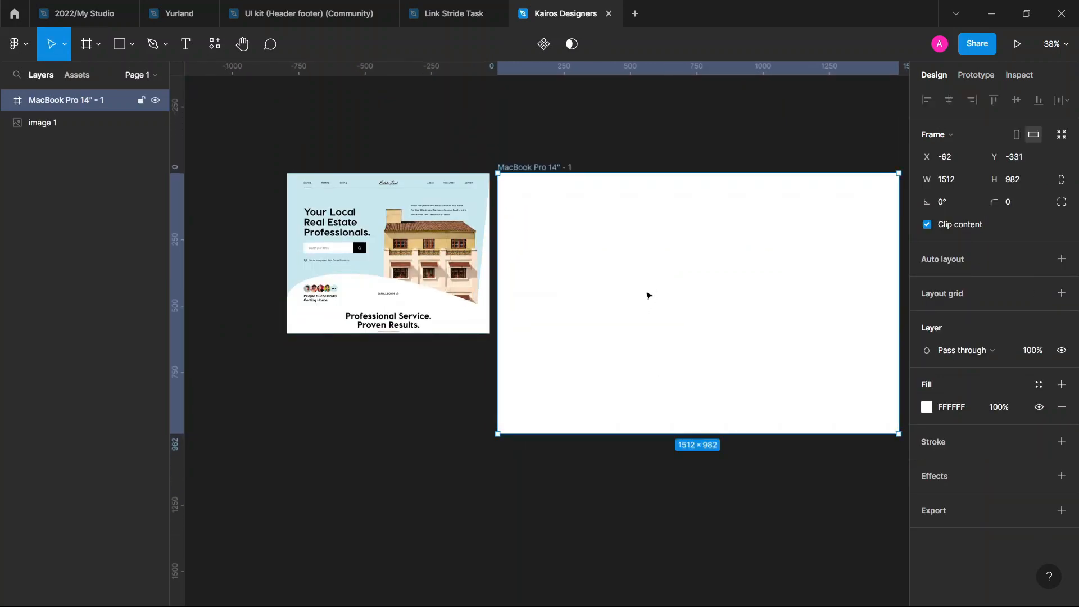
Rename the new frame as Landing Page
key("ctrl+r")
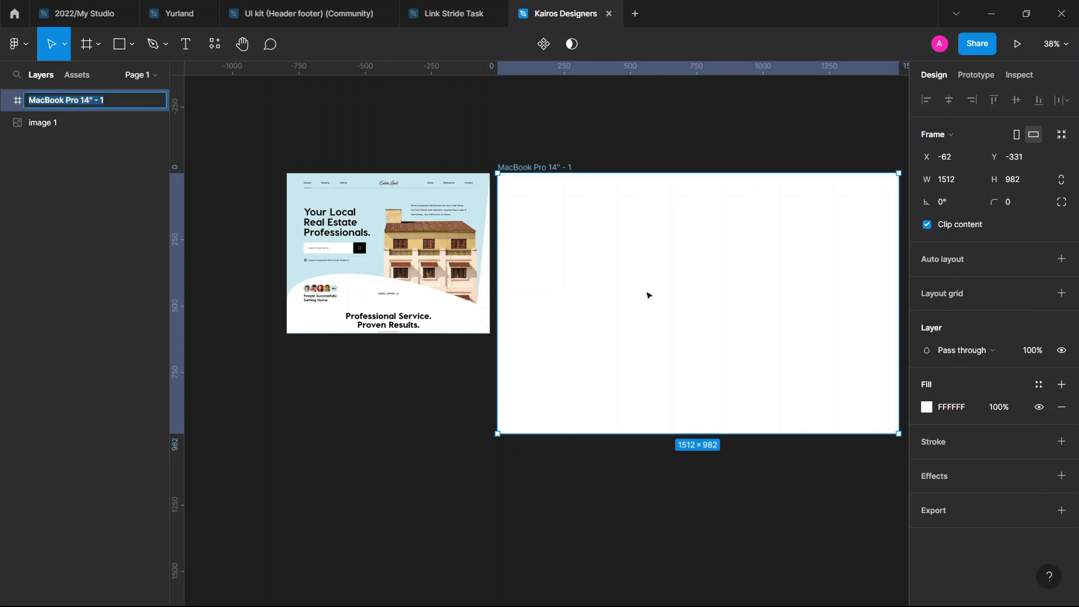
type("Landing")
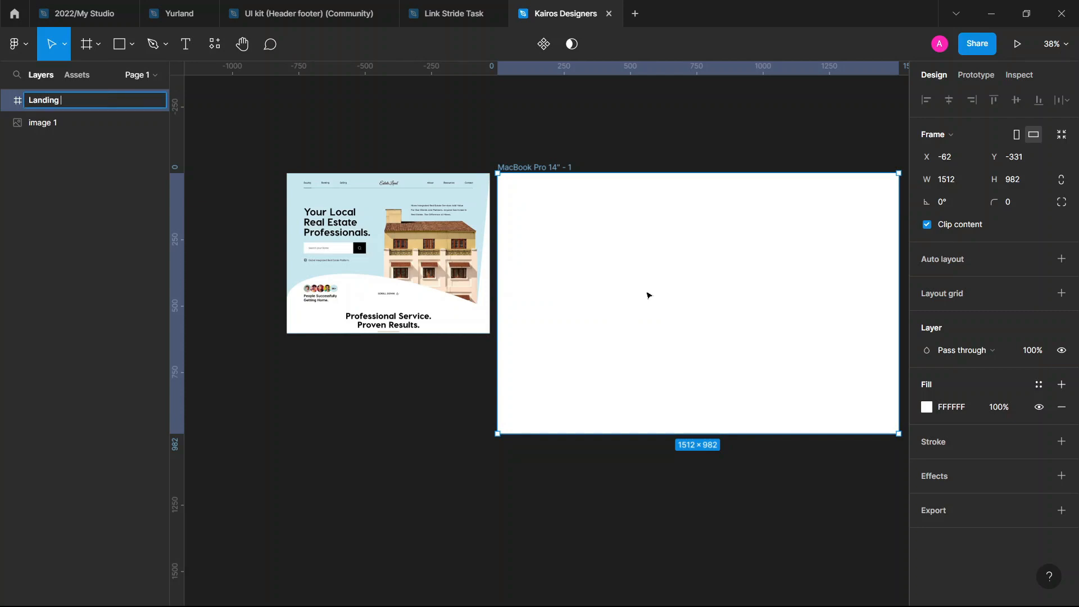
type(" Pae")
key("BackSpace")
type("ge")
key("Return")
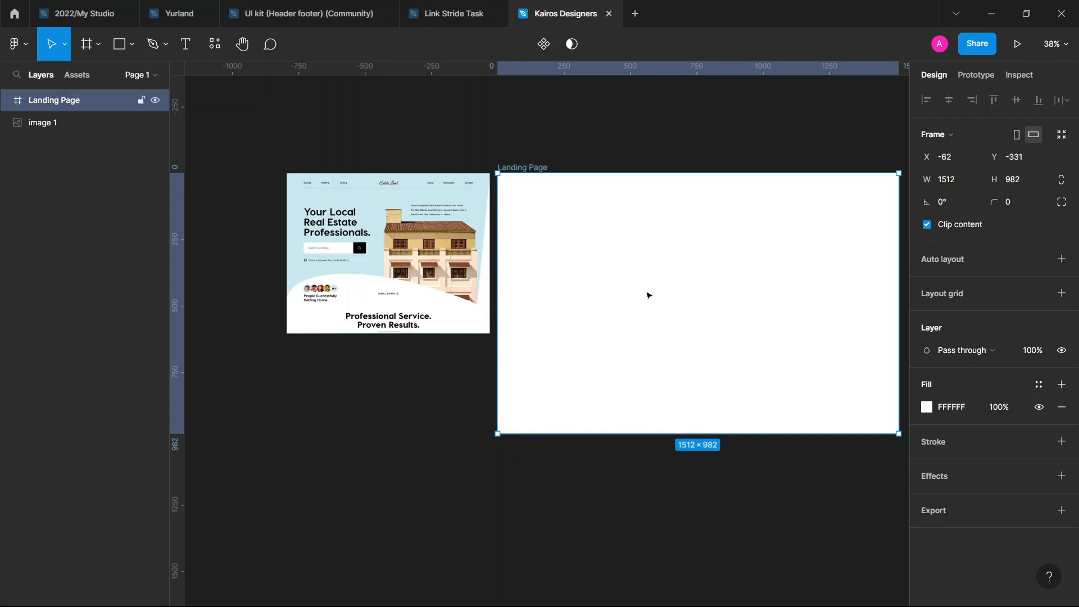
Move the reference image below the Landing Page frame so their left edges line up, at X -62, Y 707
scroll(562, 253, "left", 2)
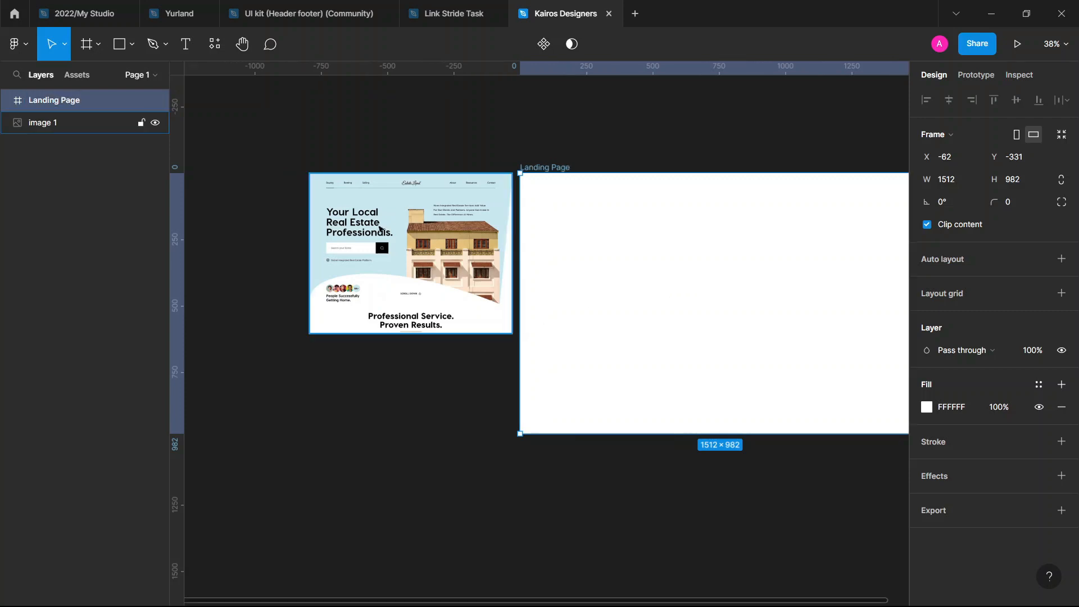
left_click_drag(383, 232, 361, 226)
scroll(361, 226, "down", 2)
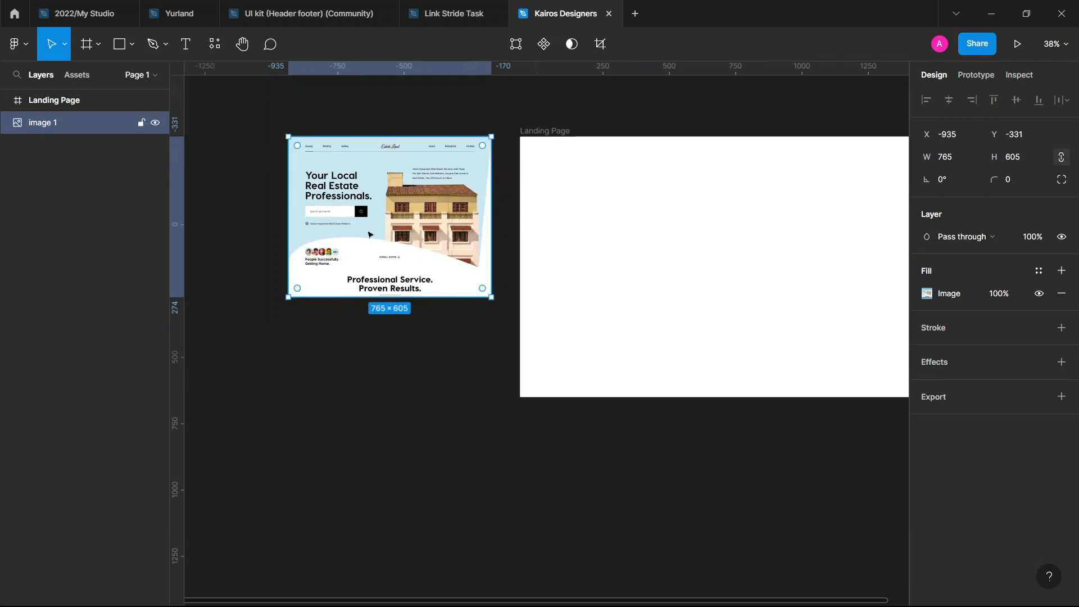
scroll(316, 149, "up", 1)
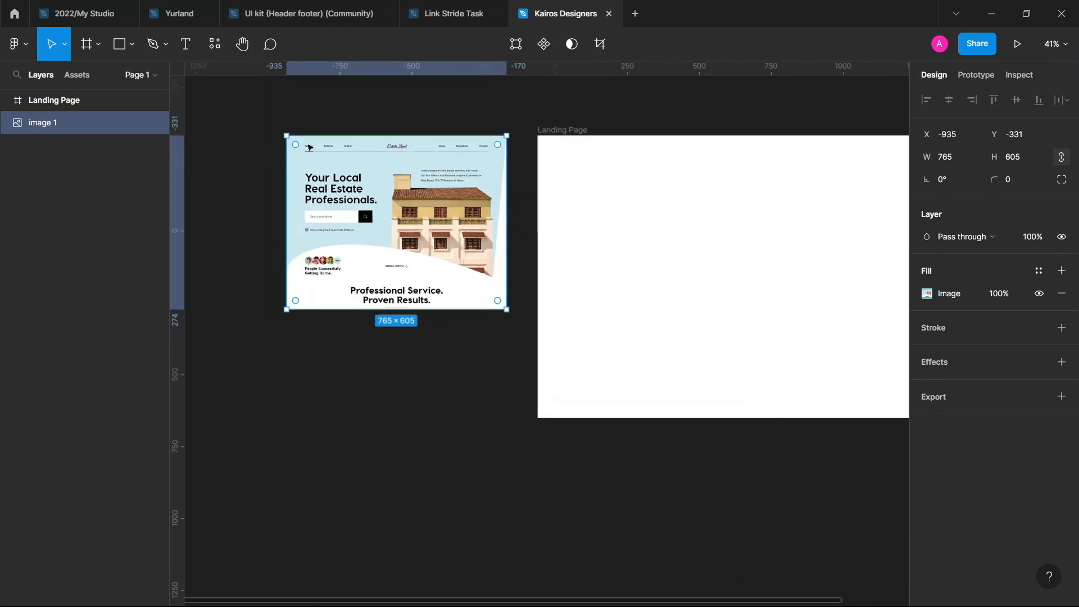
scroll(318, 149, "down", 3)
left_click_drag(423, 258, 550, 403)
scroll(549, 404, "down", 5)
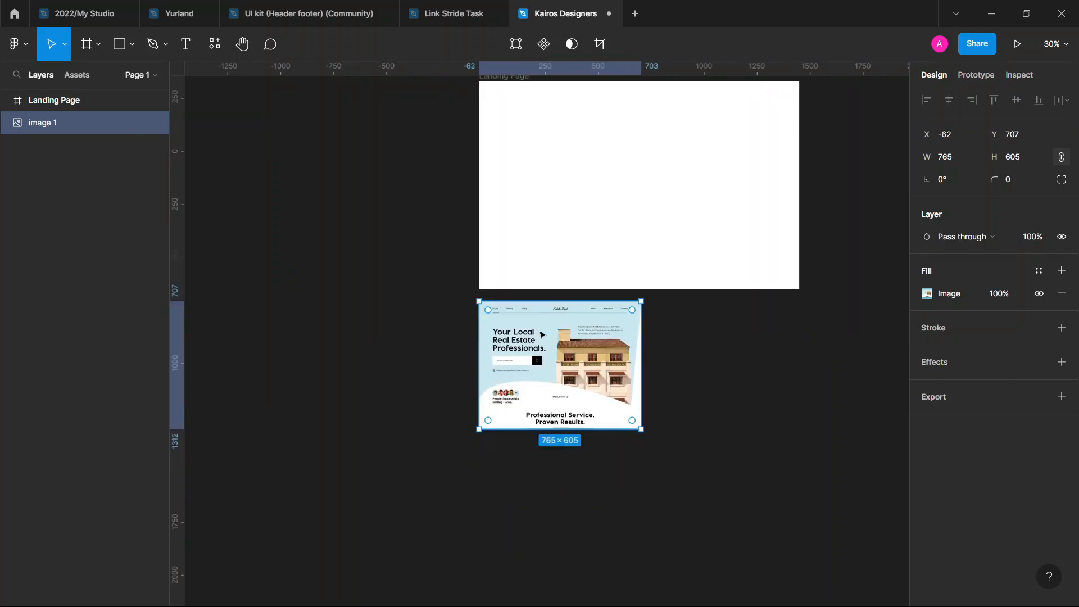
Enlarge the reference image to 1512 × 1196 and place it to the left of the Landing Page frame, aligned to its upper edge
left_click_drag(641, 260, 847, 411)
scroll(695, 200, "up", 3)
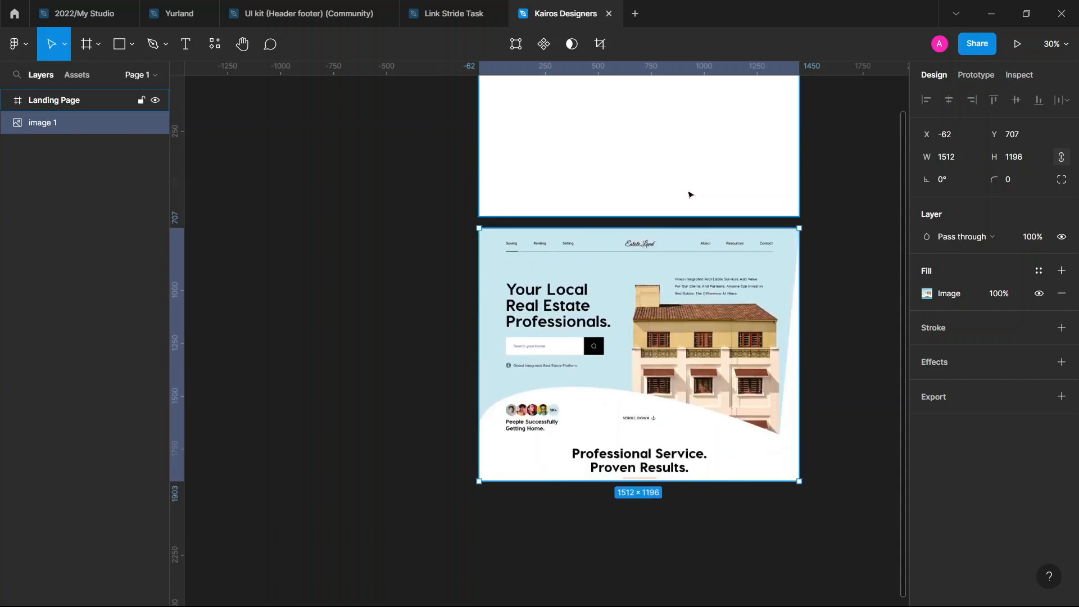
scroll(749, 386, "up", 1)
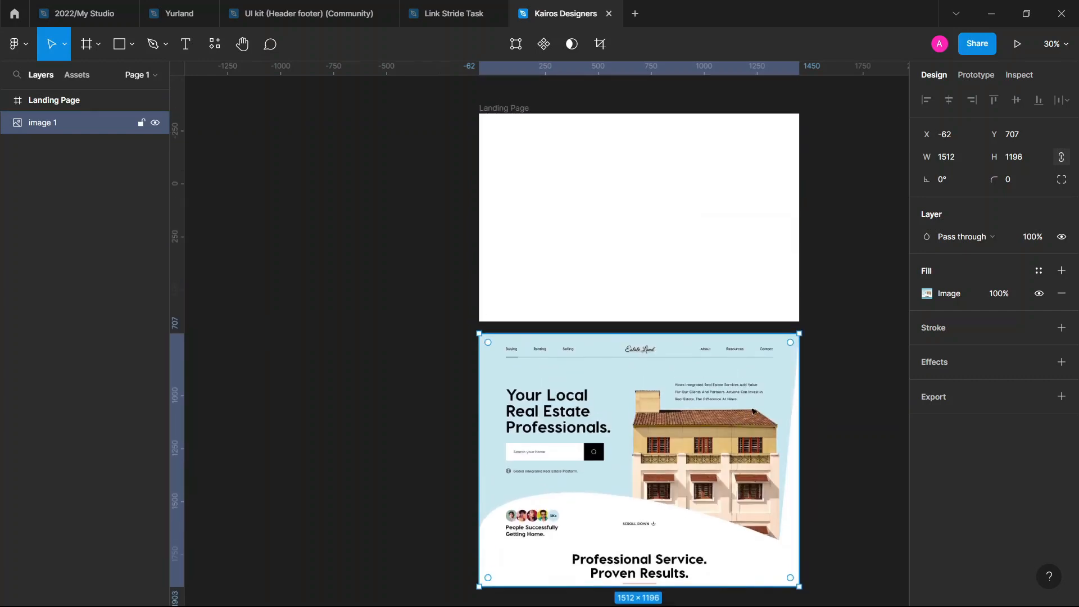
left_click_drag(749, 386, 415, 193)
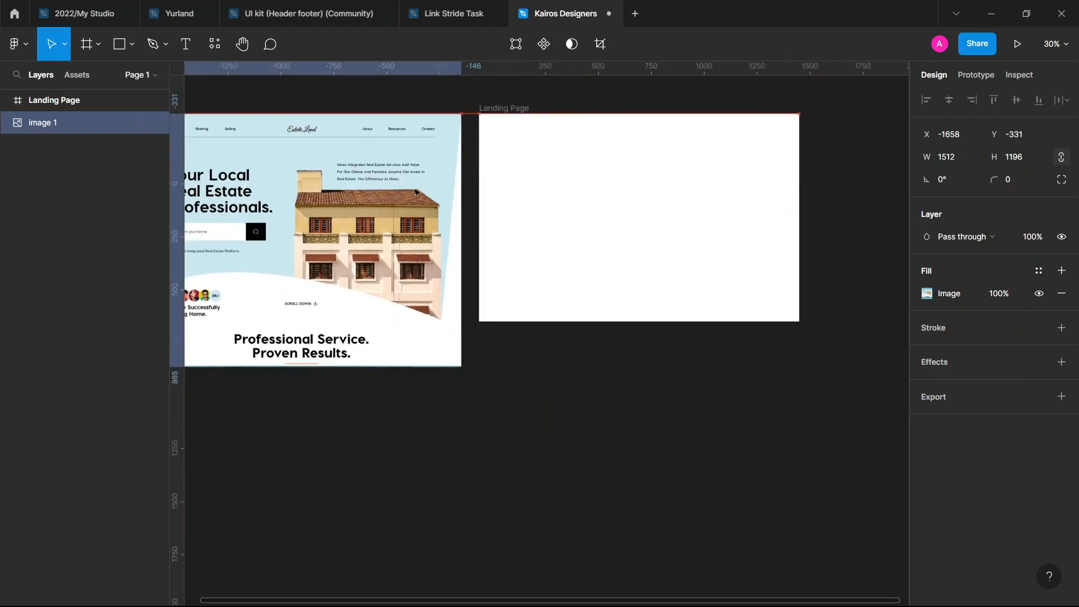
scroll(415, 192, "left", 2)
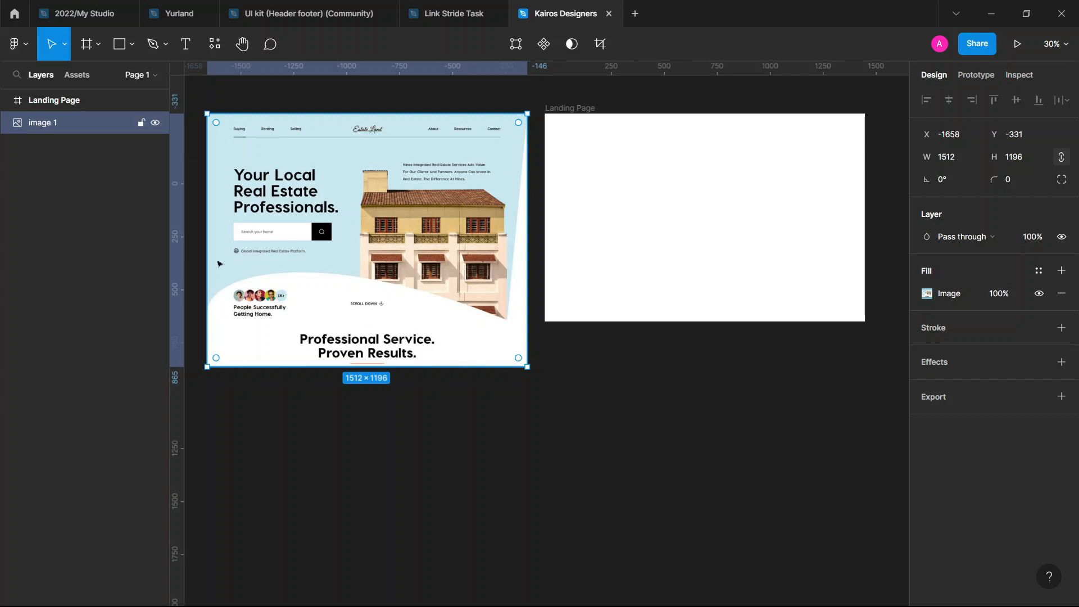
Extend the reference image's left and upper edges to reveal more of the screenshot, reaching 1596 × 1280
scroll(228, 255, "left", 2)
left_click_drag(258, 254, 239, 237)
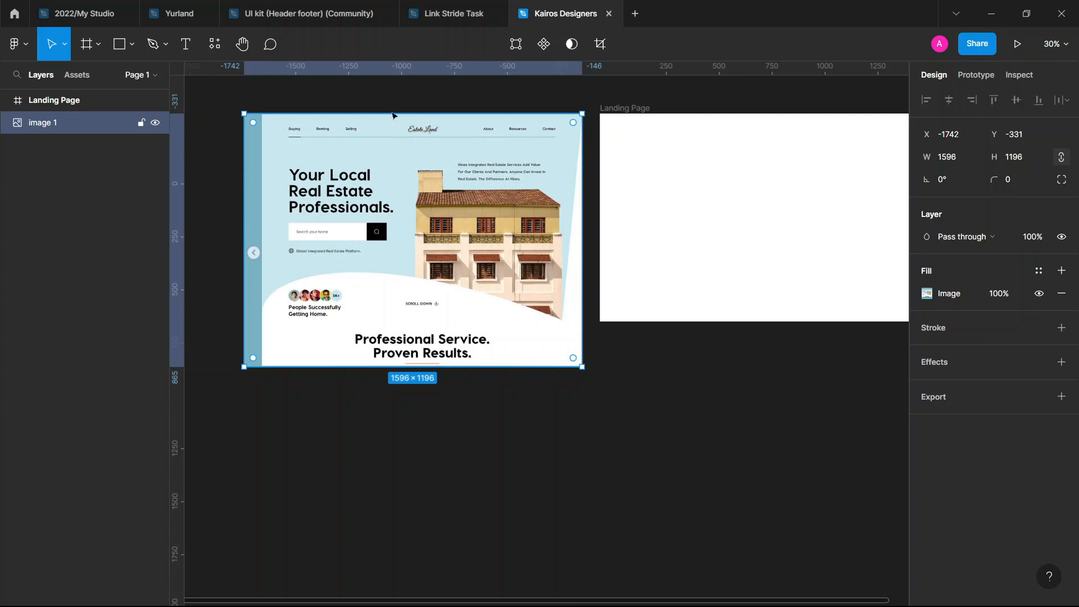
scroll(391, 111, "up", 2)
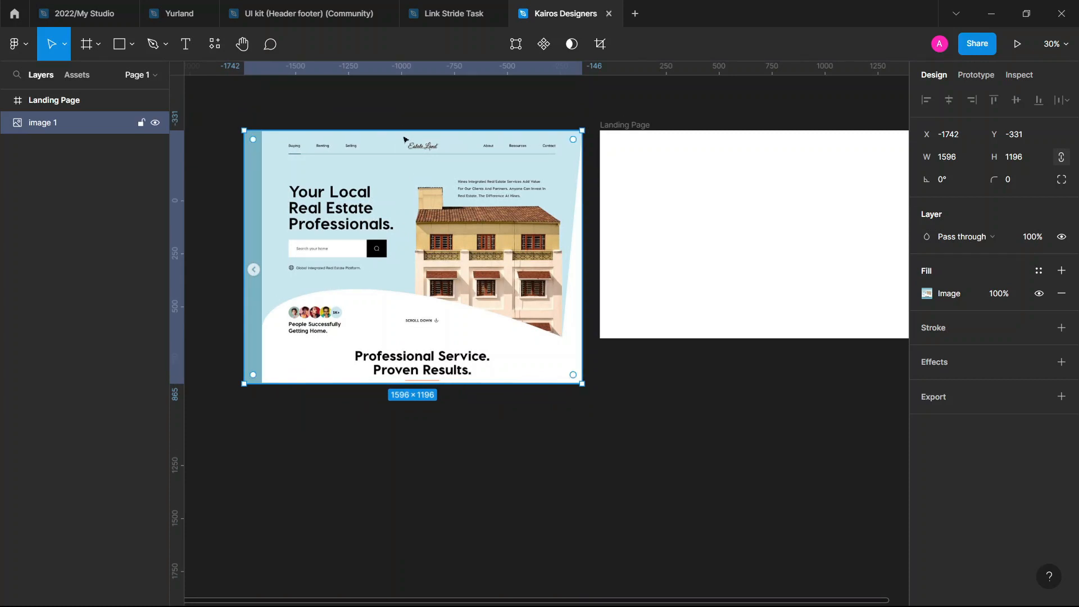
left_click_drag(401, 121, 401, 111)
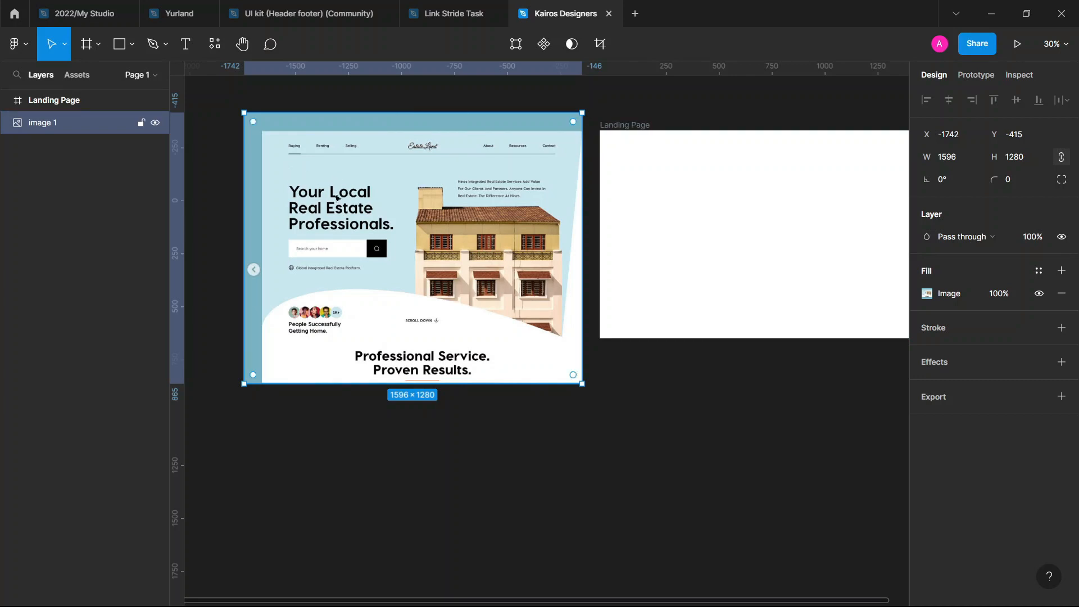
Draw a rectangle about 378 × 272 on the canvas below the reference image
key("shift+2")
scroll(339, 211, "down", 5)
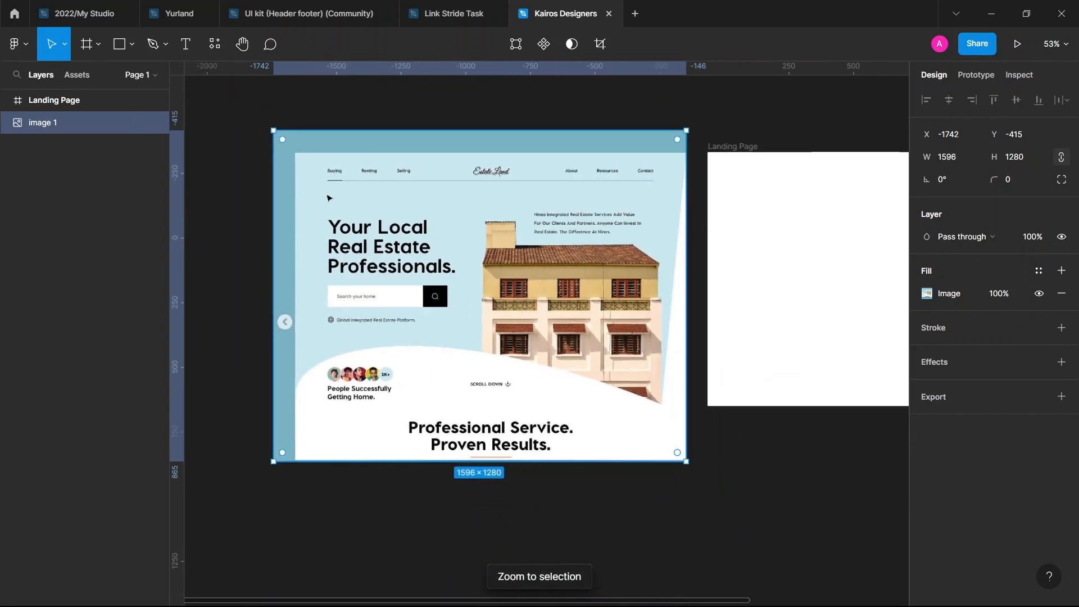
scroll(340, 215, "right", 2)
scroll(344, 219, "down", 2)
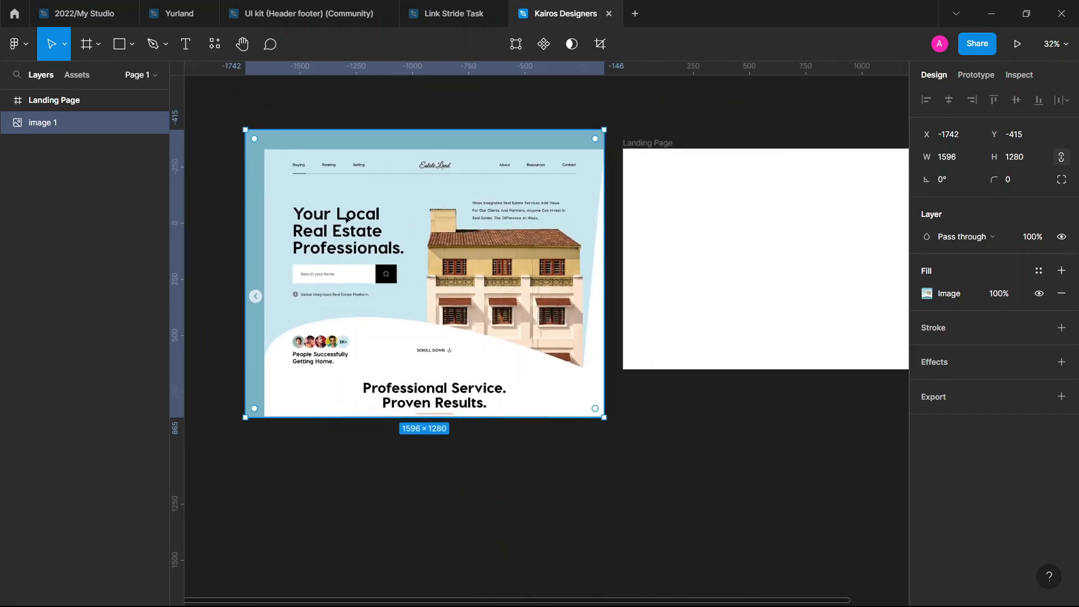
scroll(348, 223, "down", 1)
key("r")
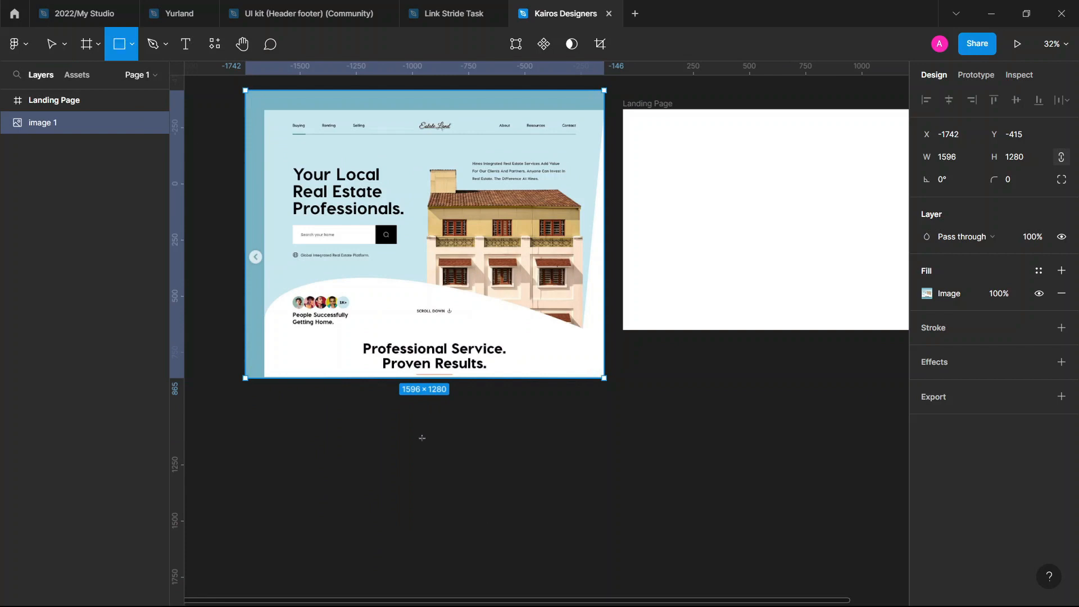
left_click_drag(404, 417, 488, 479)
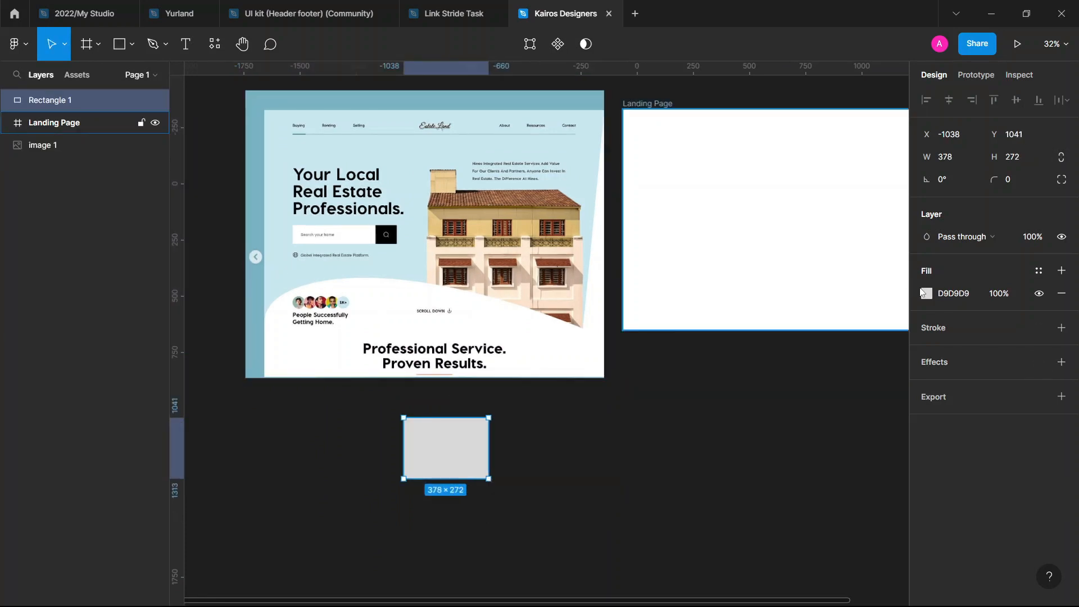
Set the rectangle's fill to orange FF8A00
left_click(927, 294)
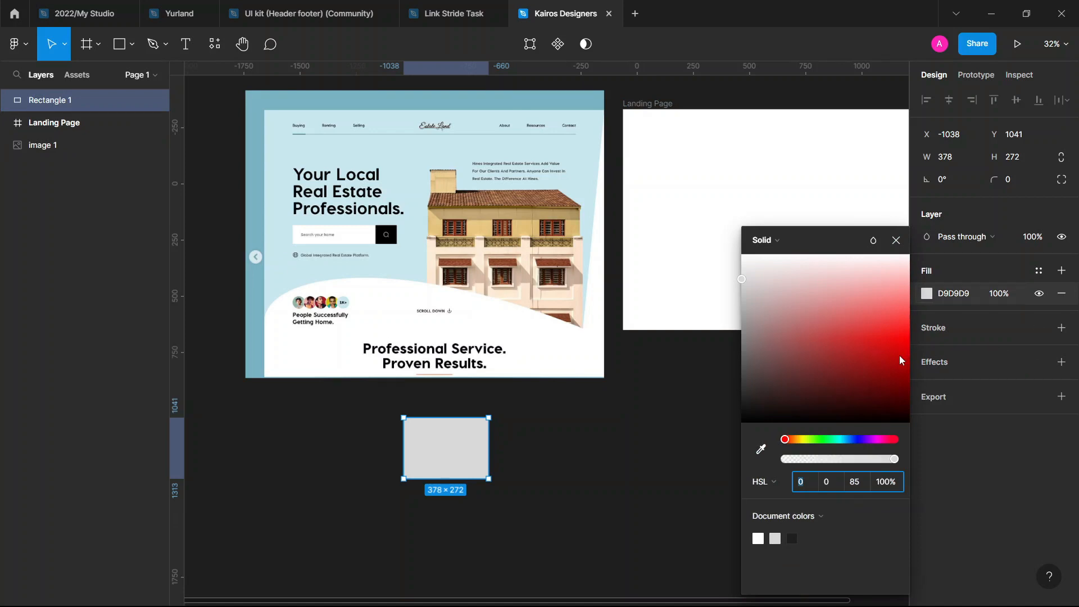
left_click(795, 440)
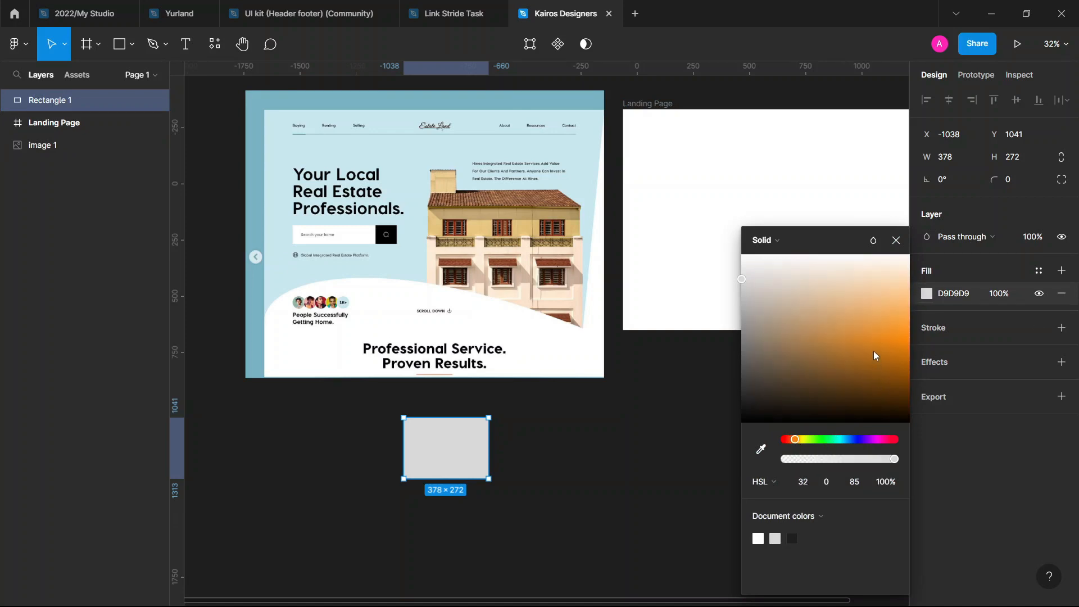
left_click(909, 351)
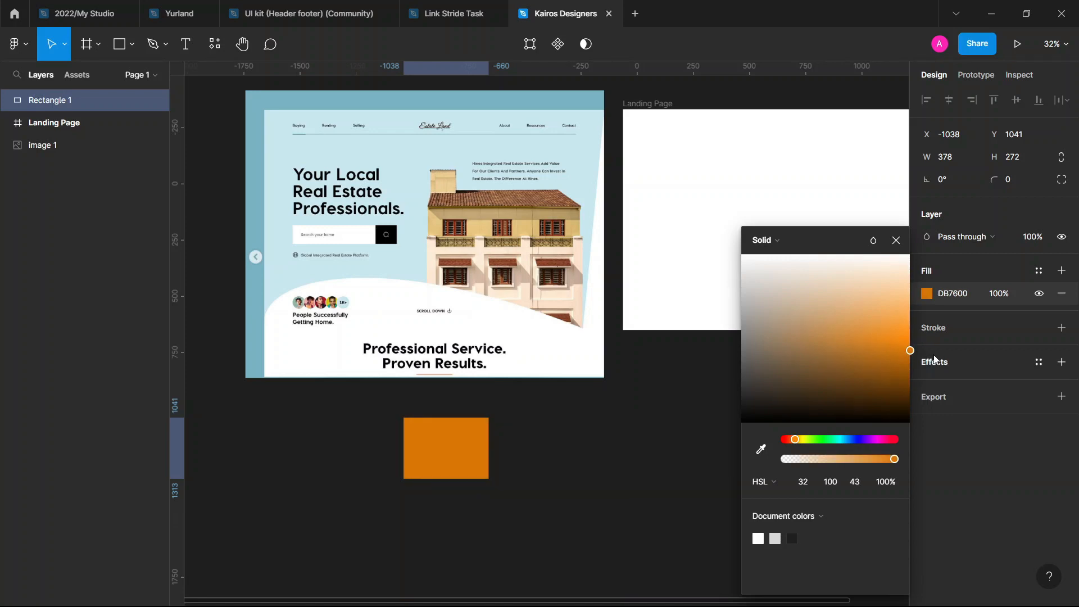
left_click(910, 338)
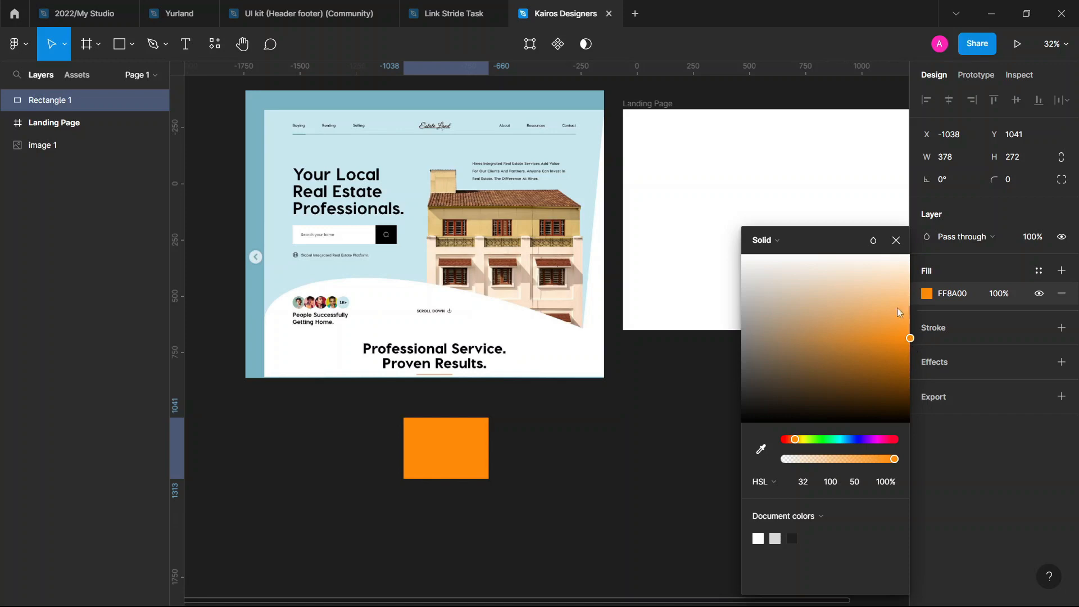
left_click(895, 240)
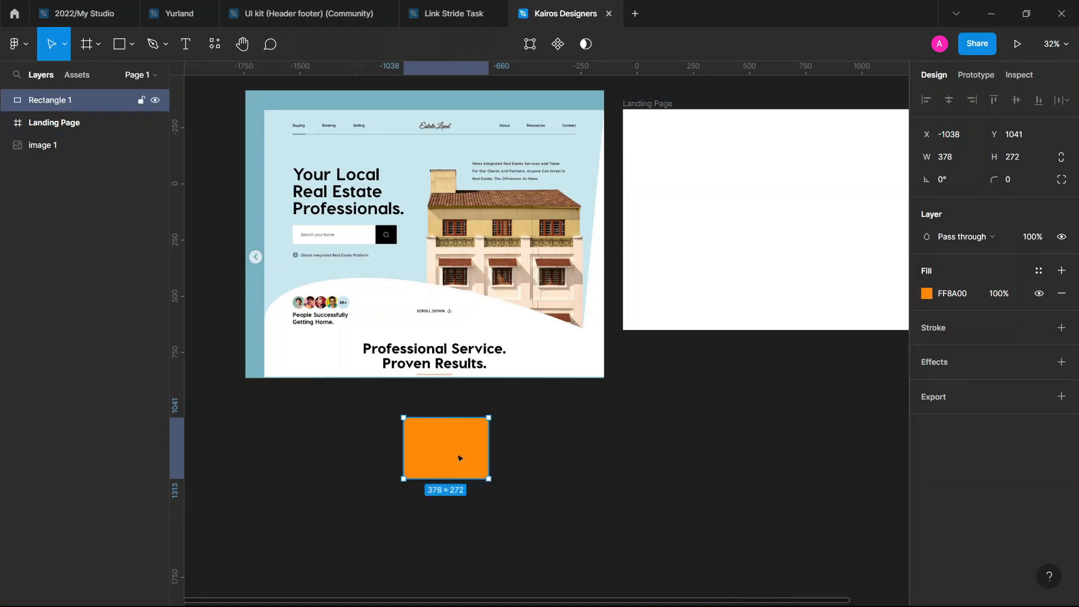
Move the orange rectangle below the Landing Page frame, aligned to its left edge, and place a duplicate beside it
left_click_drag(460, 458, 733, 396)
scroll(676, 399, "right", 1)
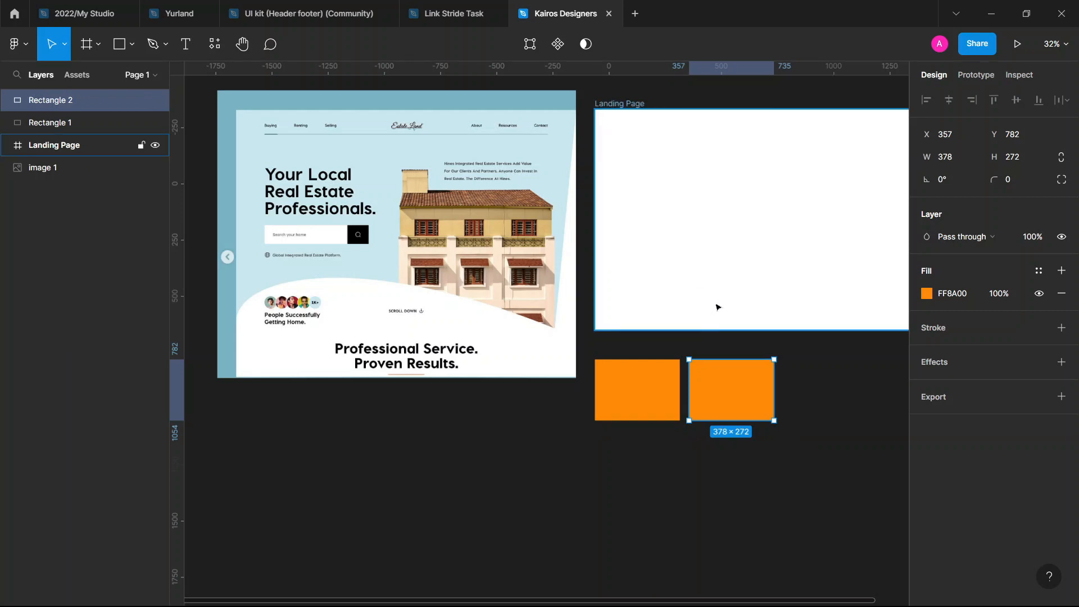
Open the duplicate rectangle's fill colour and switch its colour model to Hex, RGB and back to HSL
scroll(714, 306, "up", 2)
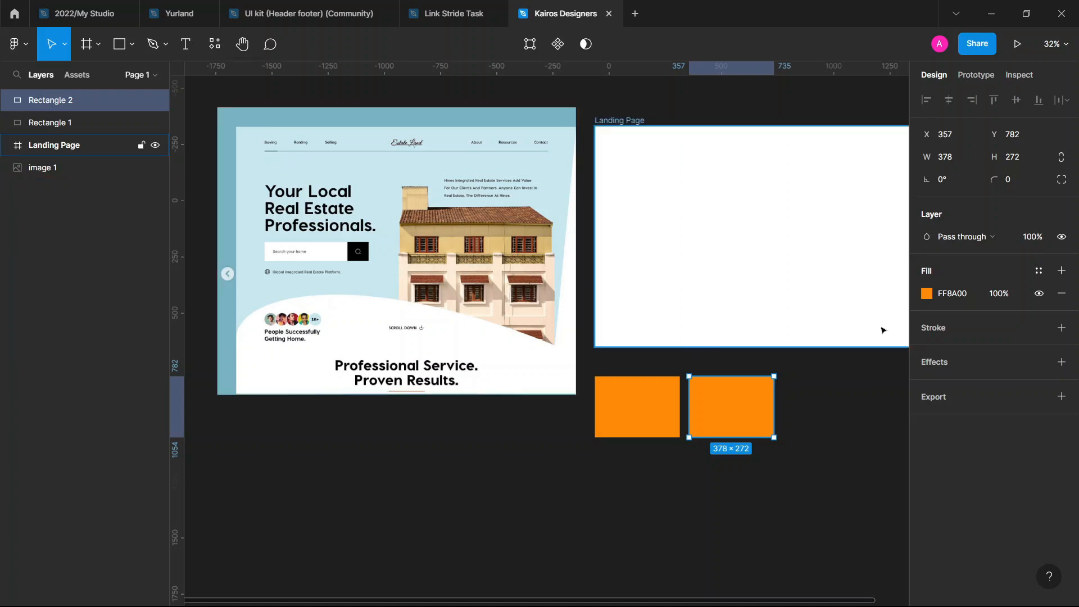
left_click(926, 294)
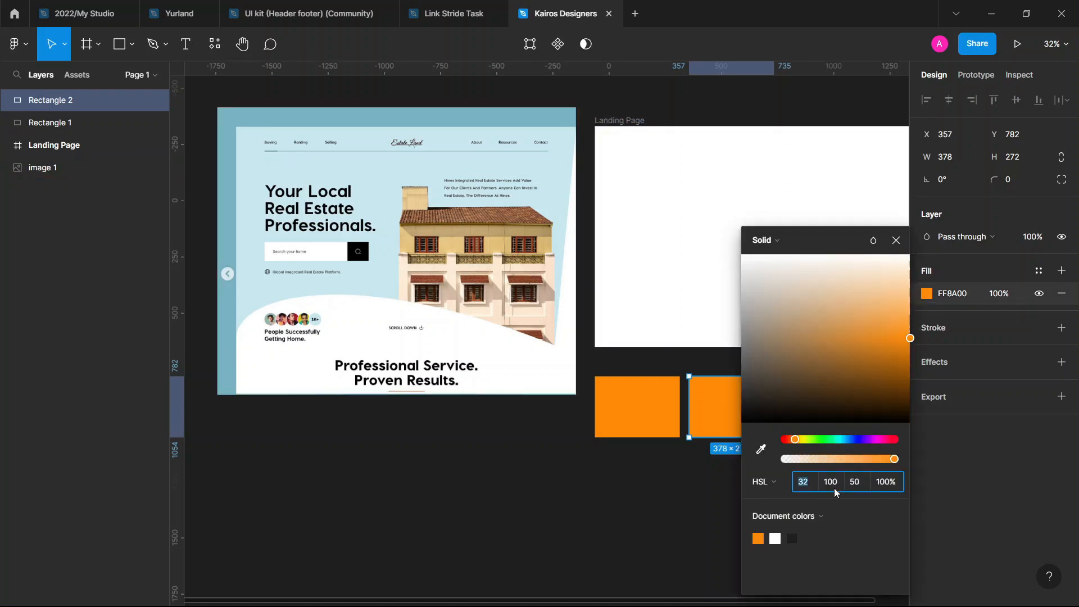
left_click(779, 486)
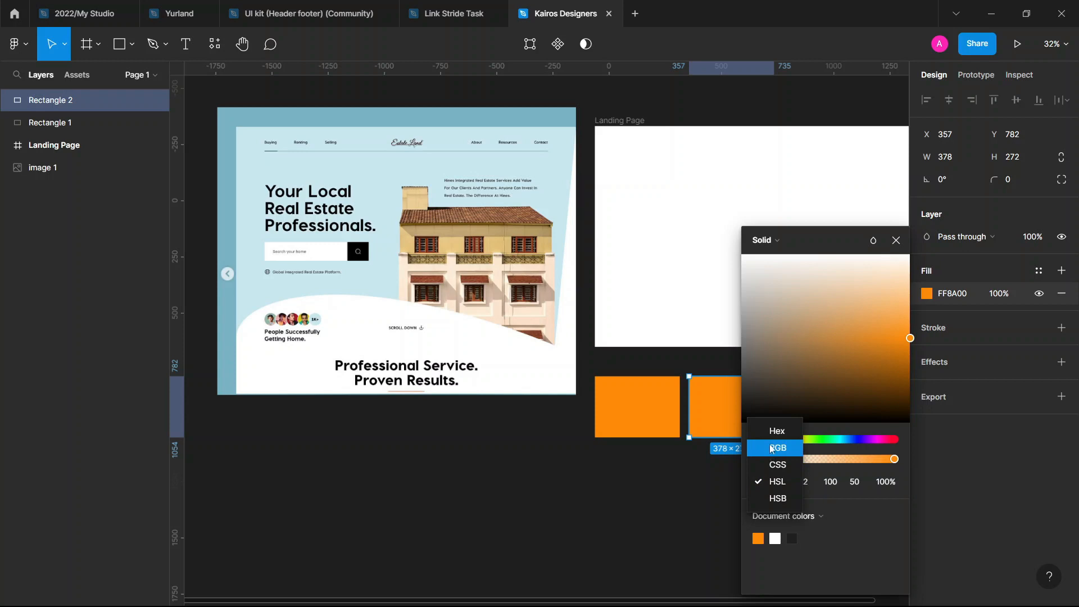
left_click(775, 430)
left_click(775, 483)
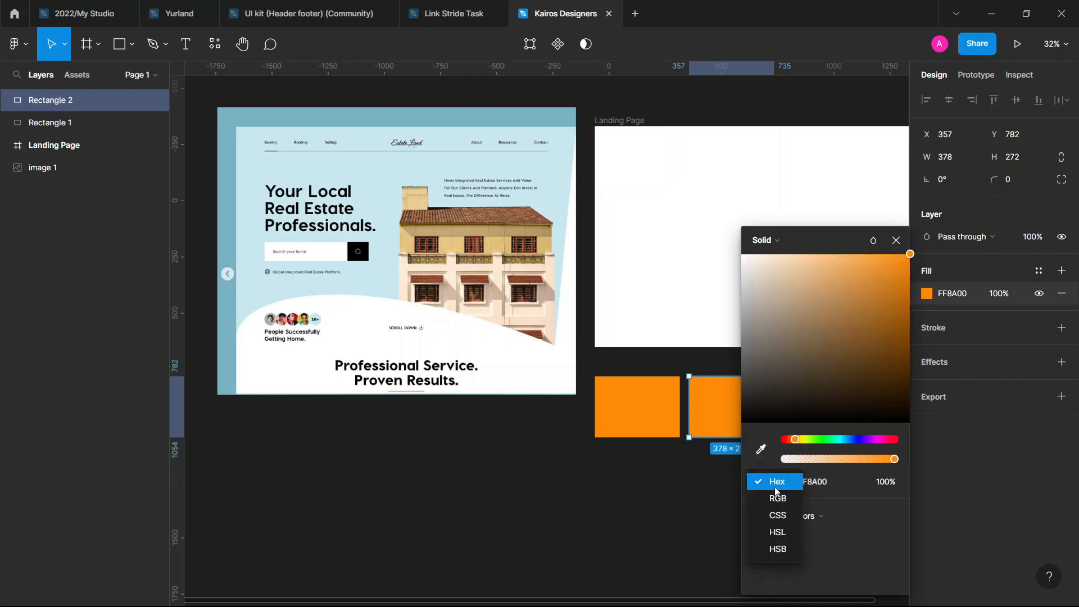
left_click(780, 498)
left_click(771, 486)
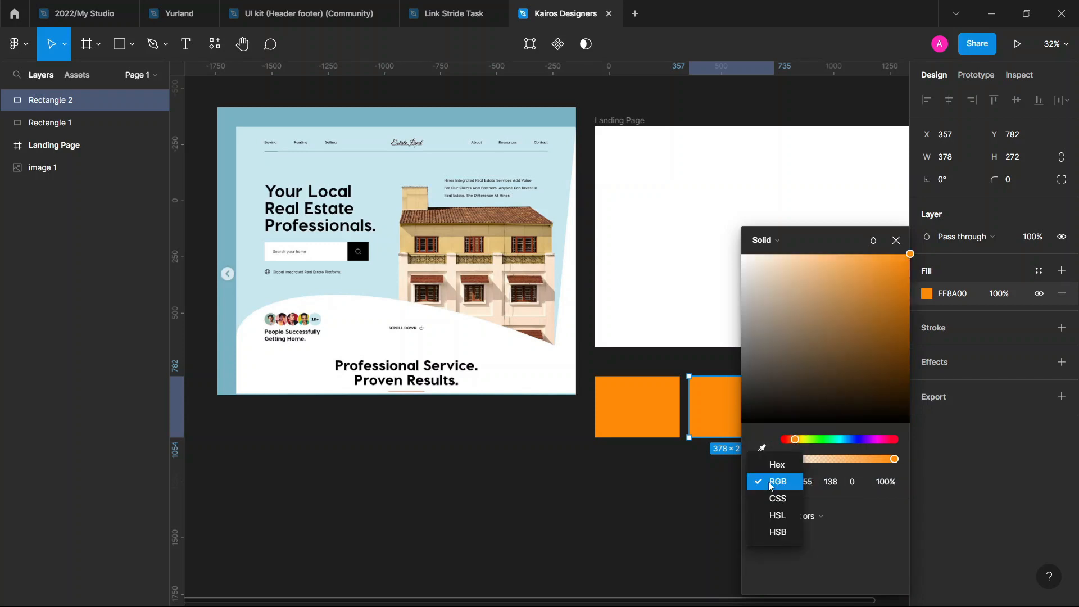
left_click(777, 515)
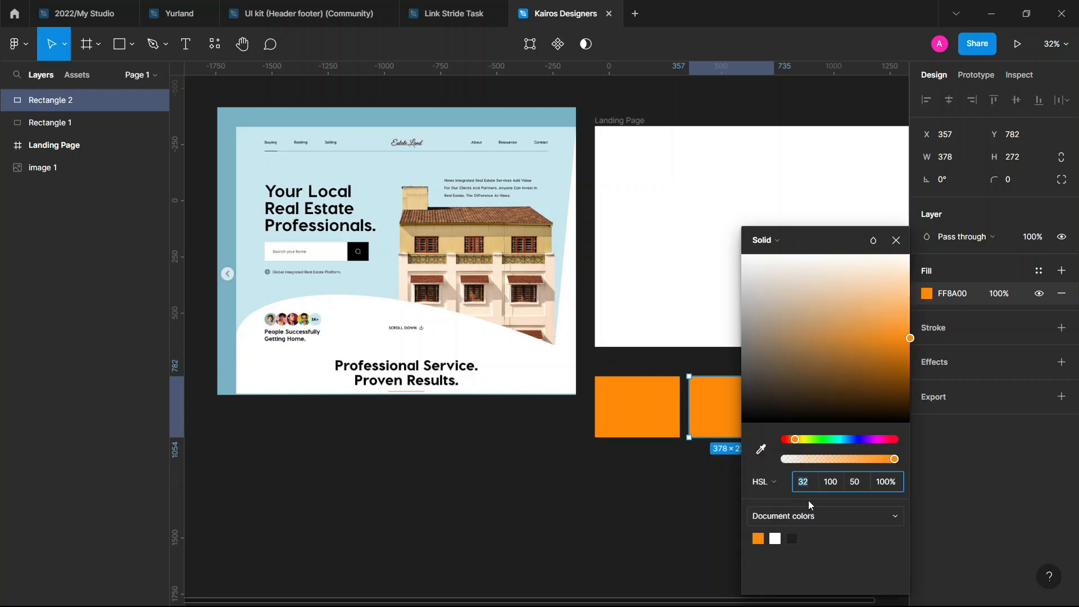
Set the duplicate rectangle's fill lightness to 80 in HSL to make a pale orange swatch
left_click(855, 485)
type("80")
key("Return")
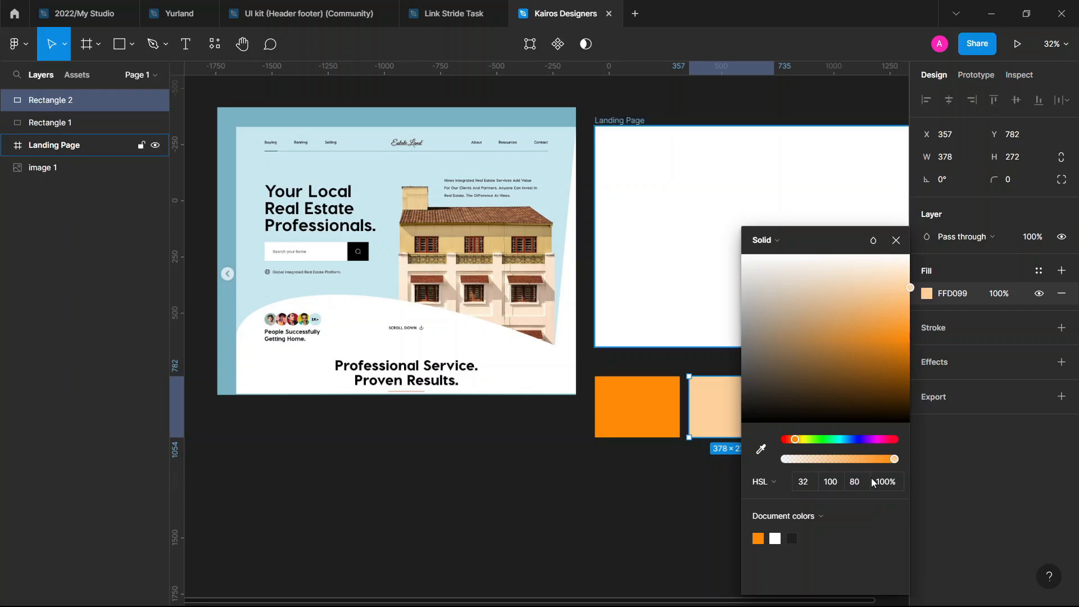
Duplicate the orange rectangle and place the copy directly below it, aligned to its left edge
scroll(640, 458, "down", 1)
scroll(640, 458, "right", 1)
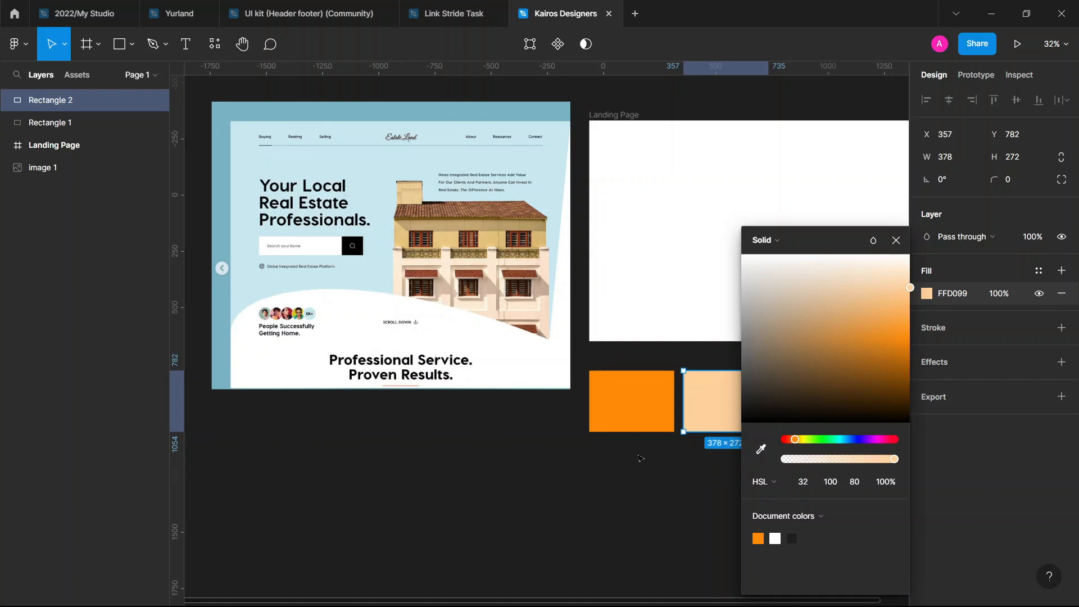
scroll(640, 458, "right", 3)
scroll(640, 458, "left", 2)
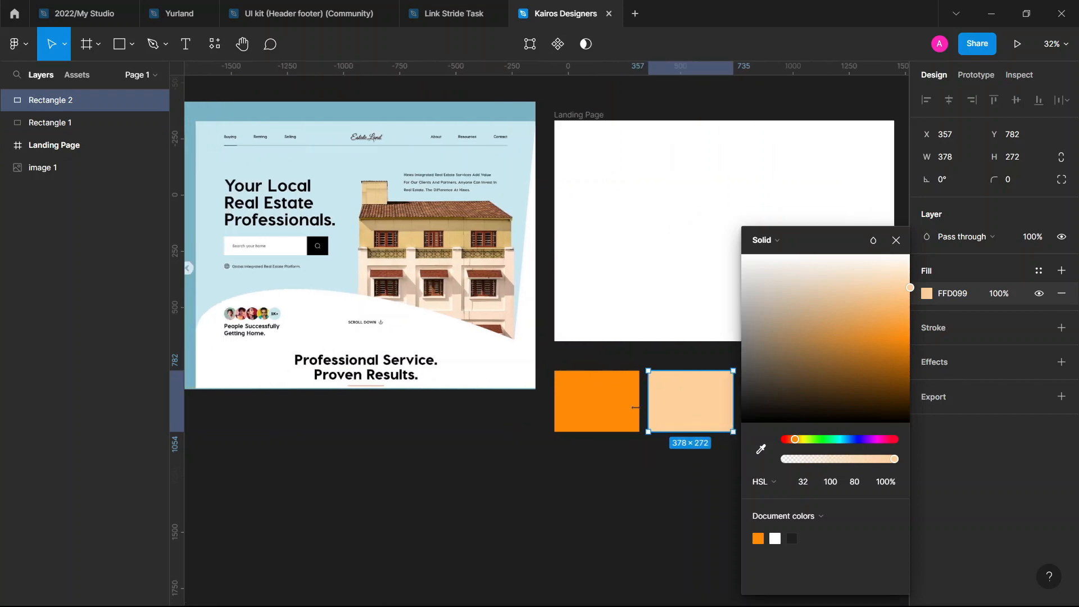
left_click(609, 402)
left_click_drag(618, 427, 627, 482)
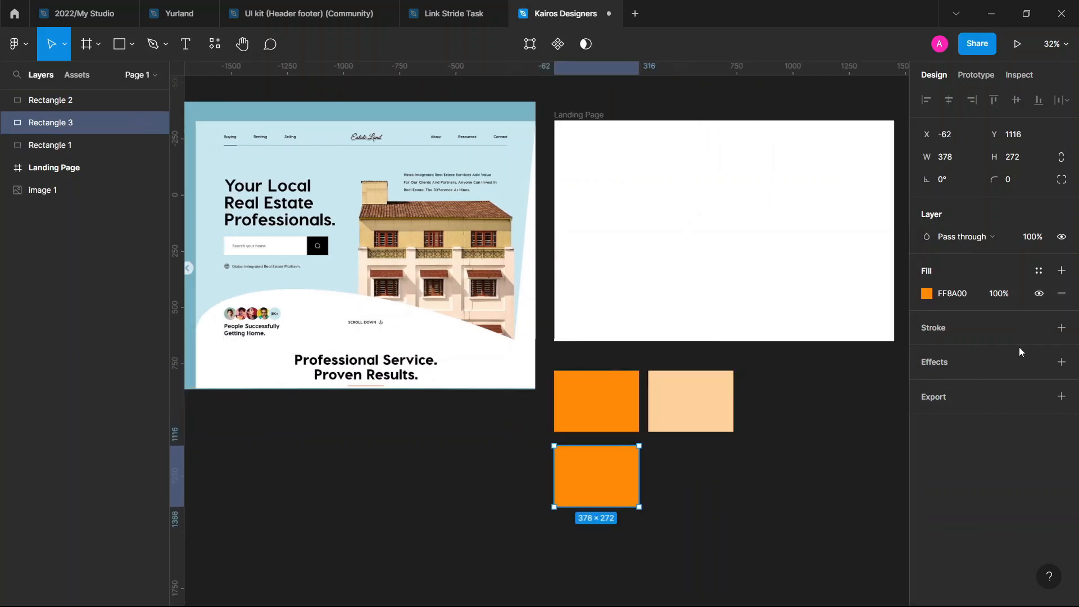
Darken the lower copy's fill to an HSL lightness of 5, after trying 10
left_click(925, 293)
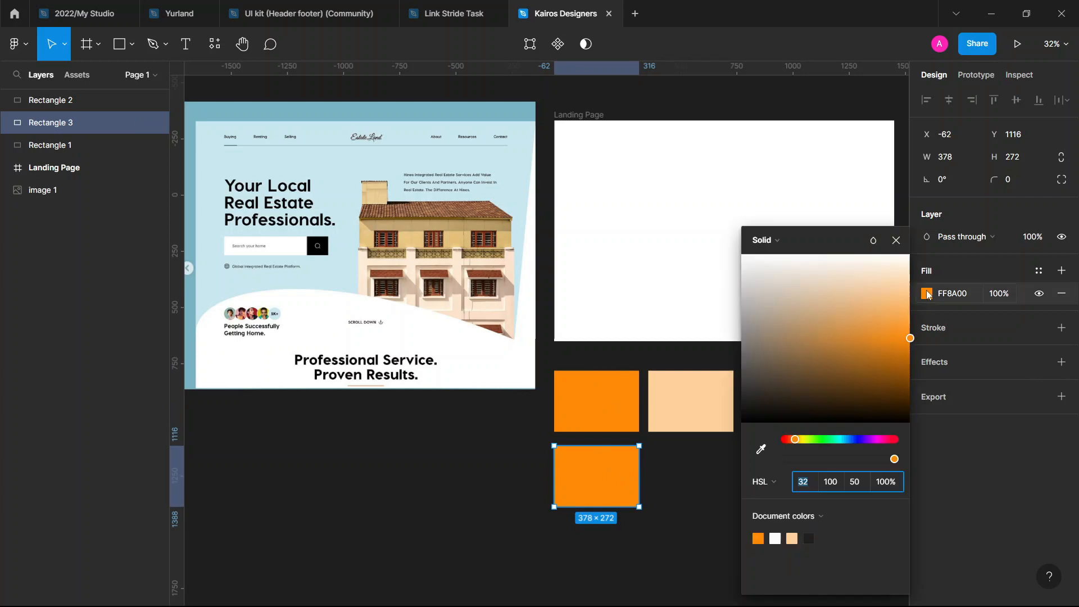
left_click(854, 487)
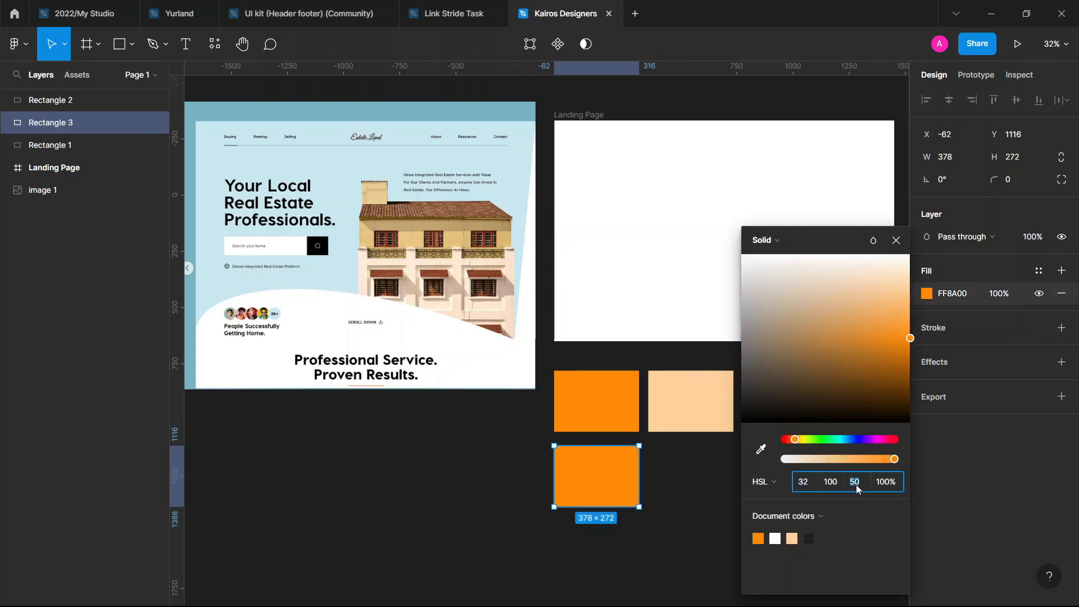
type("10")
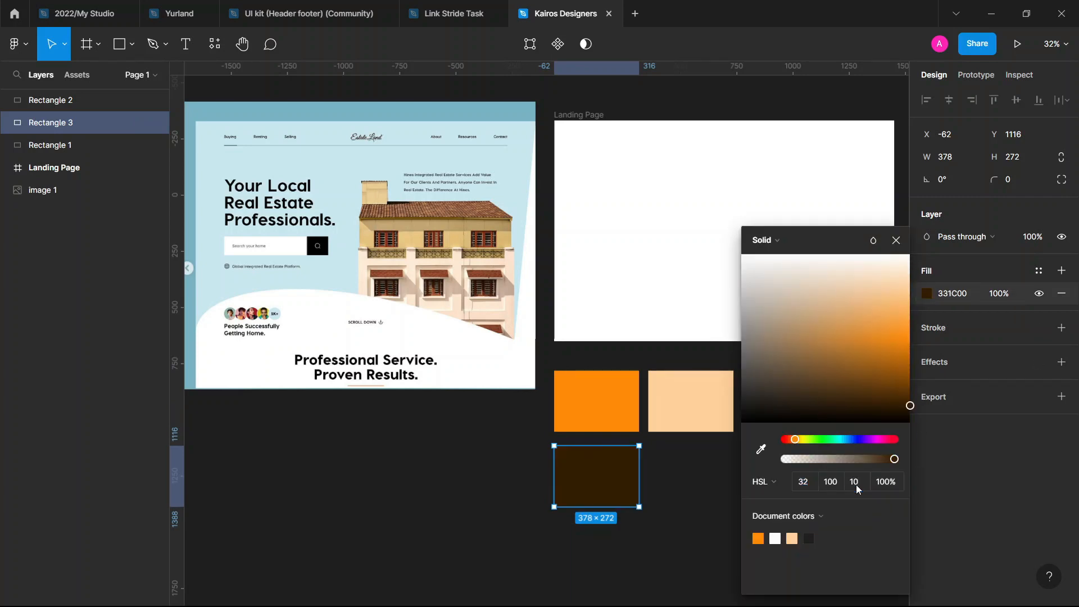
key("Return")
key("Return")
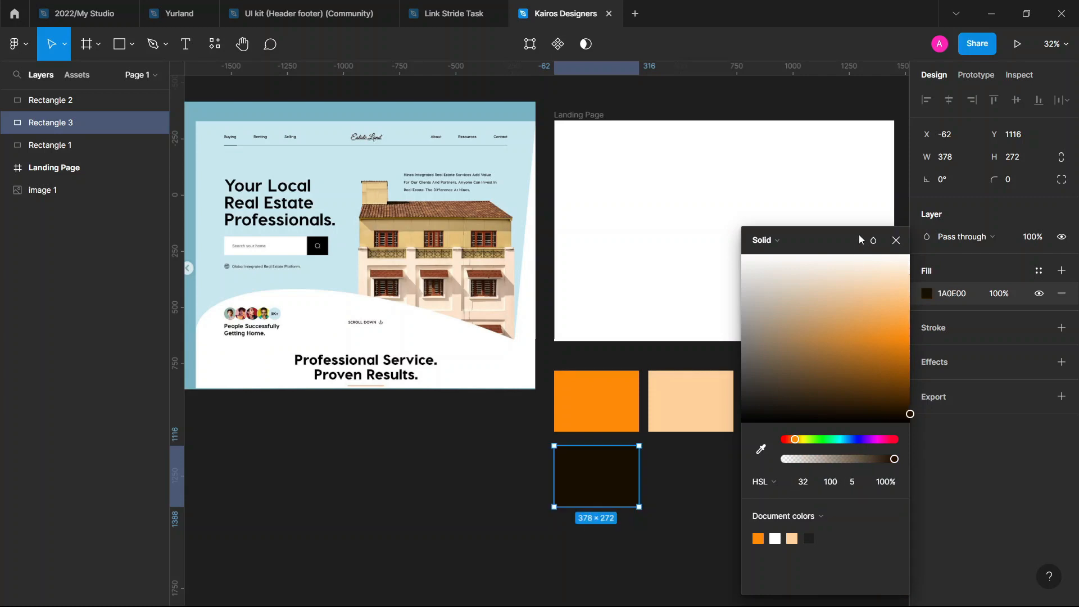
left_click(896, 241)
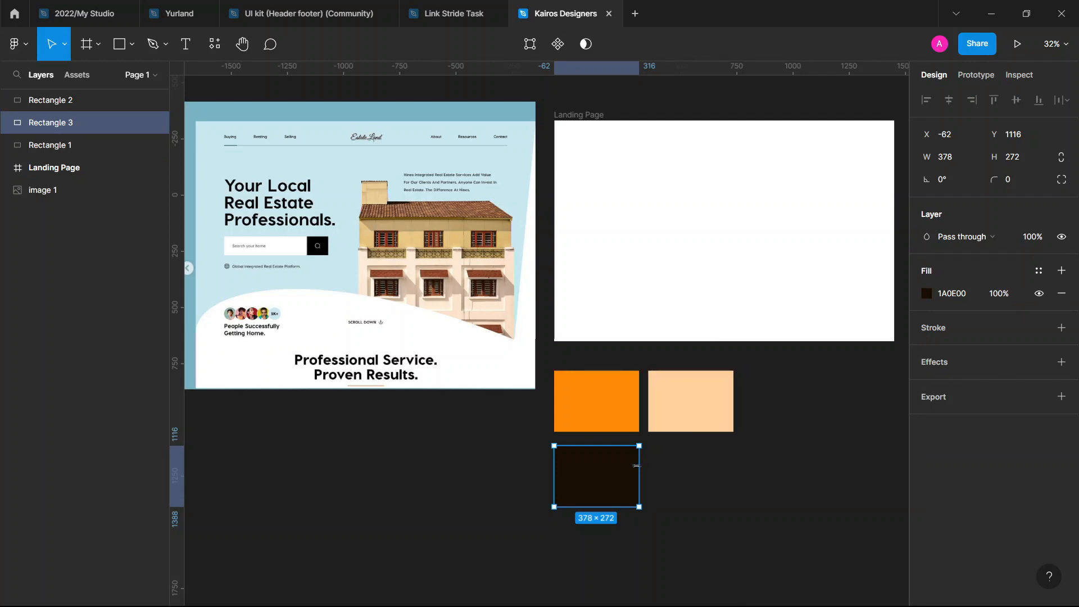
Duplicate the pale orange rectangle to its right and set the copy's HSL lightness to 95
scroll(688, 233, "down", 1)
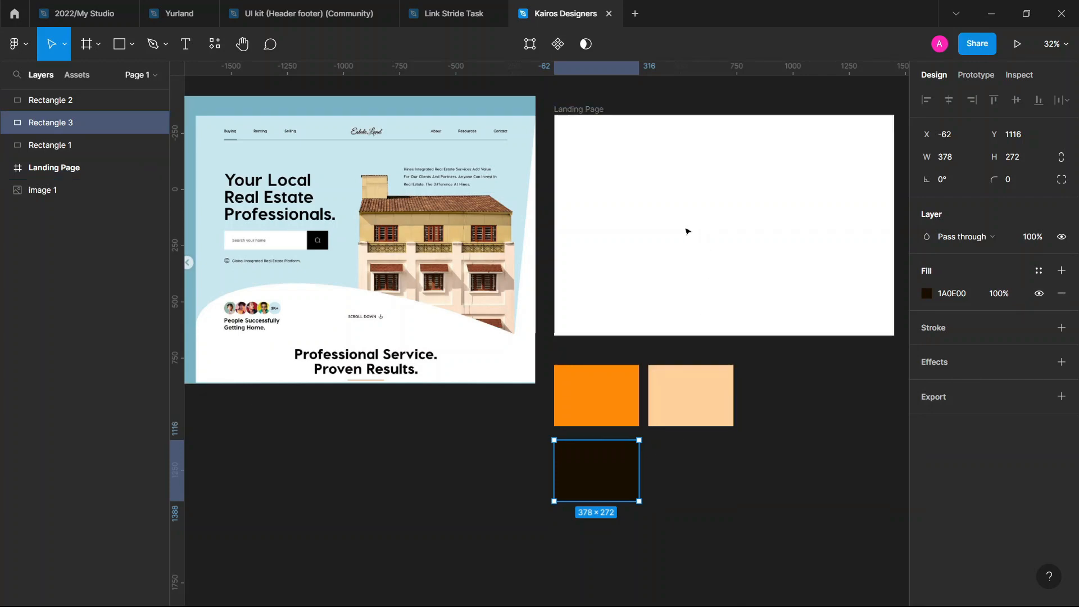
left_click(646, 283)
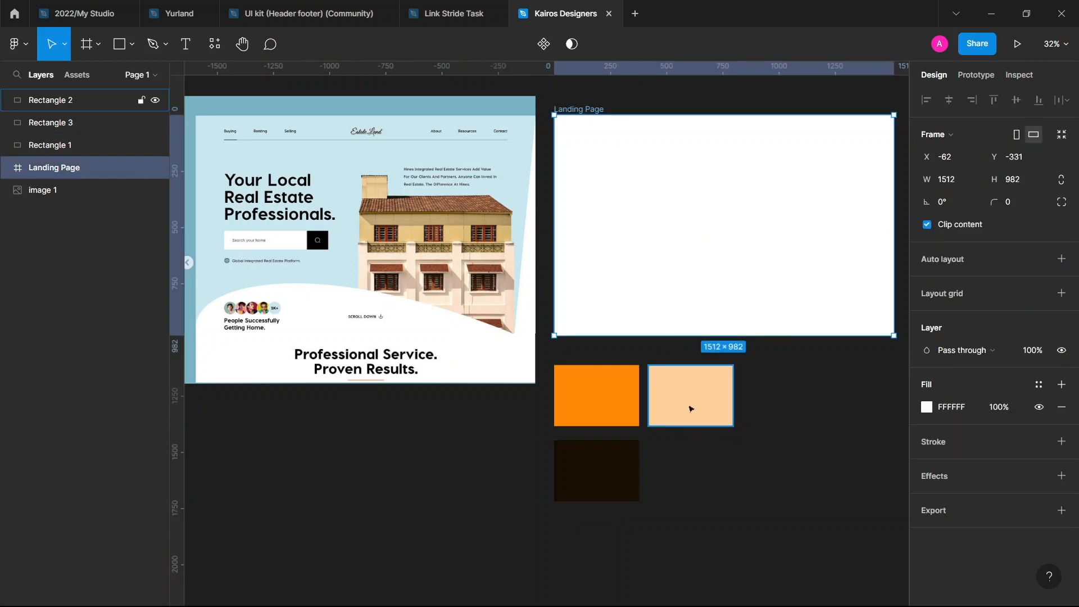
left_click_drag(691, 410, 823, 396)
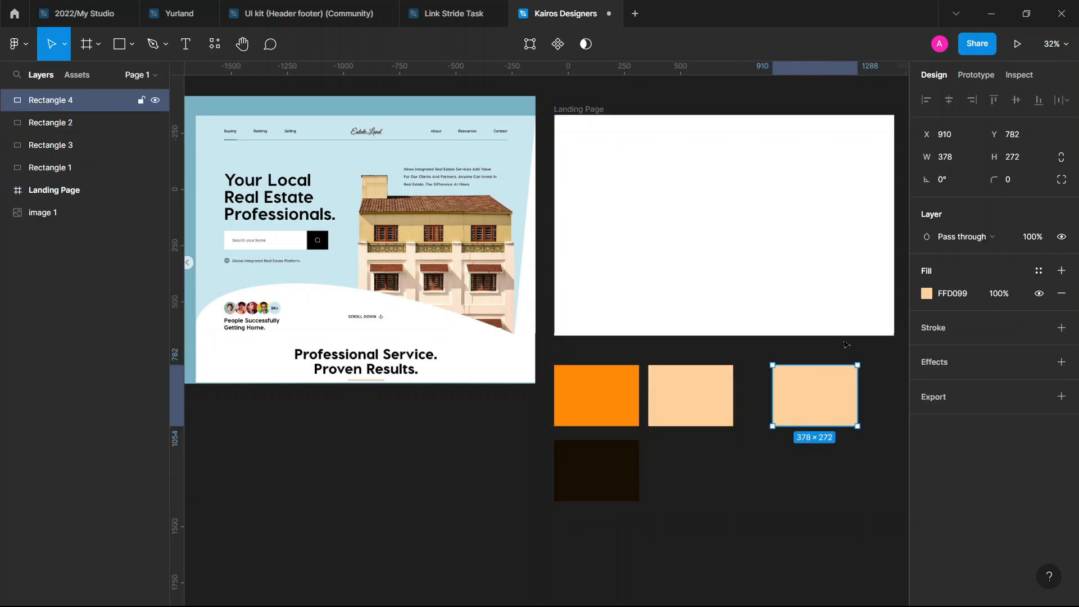
left_click(926, 293)
left_click(854, 486)
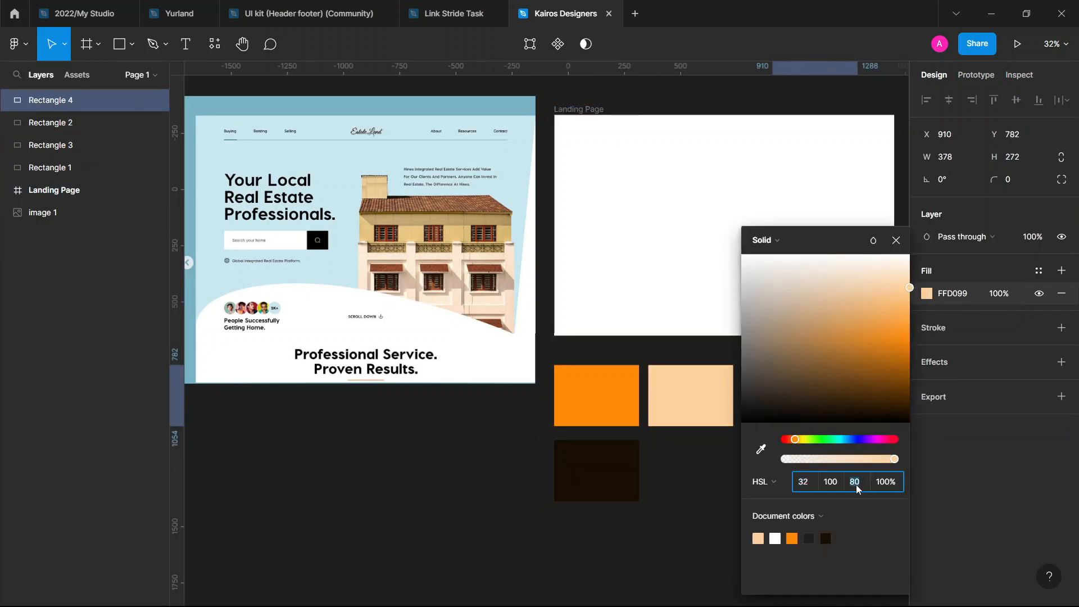
type("95")
key("Return")
Raise the rightmost rectangle's HSL lightness to 98 and move it closer to the pale orange swatch, at X 819
scroll(617, 448, "right", 5)
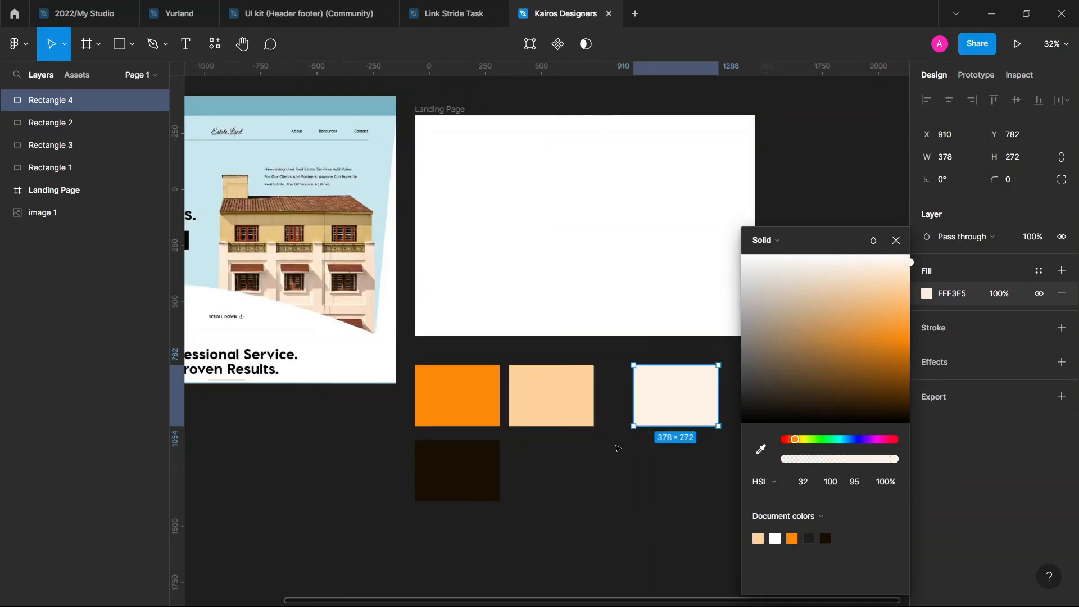
left_click(864, 486)
type("9")
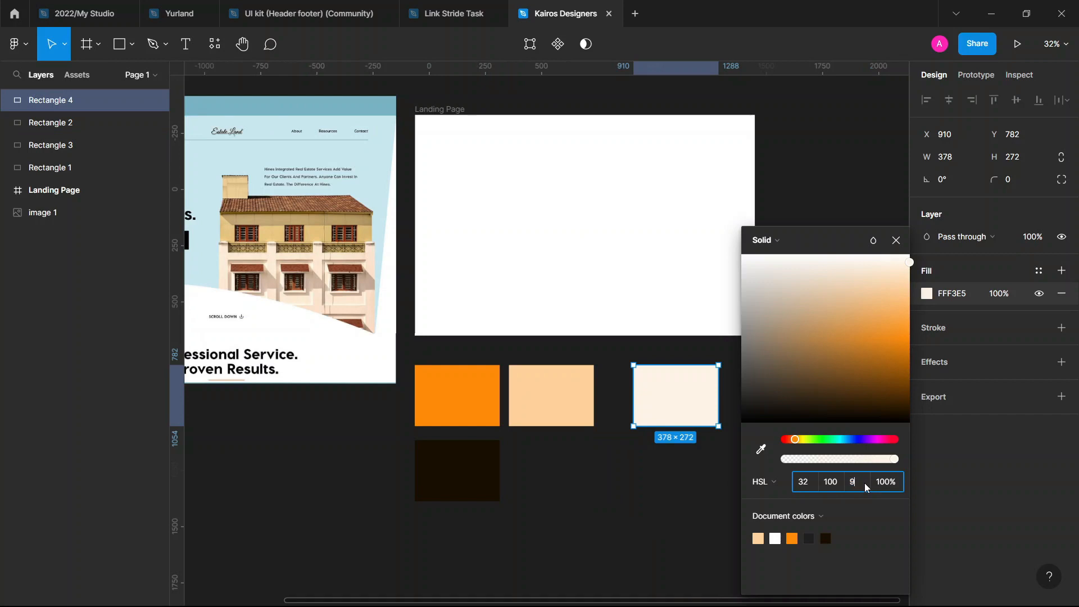
type("8")
key("Return")
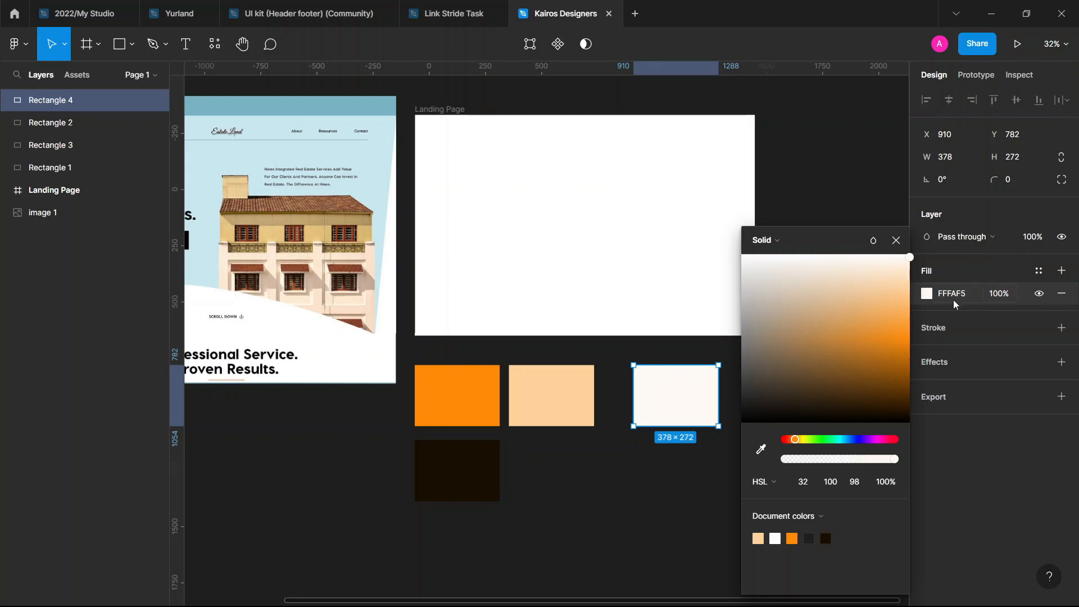
left_click(896, 240)
left_click_drag(703, 422, 679, 421)
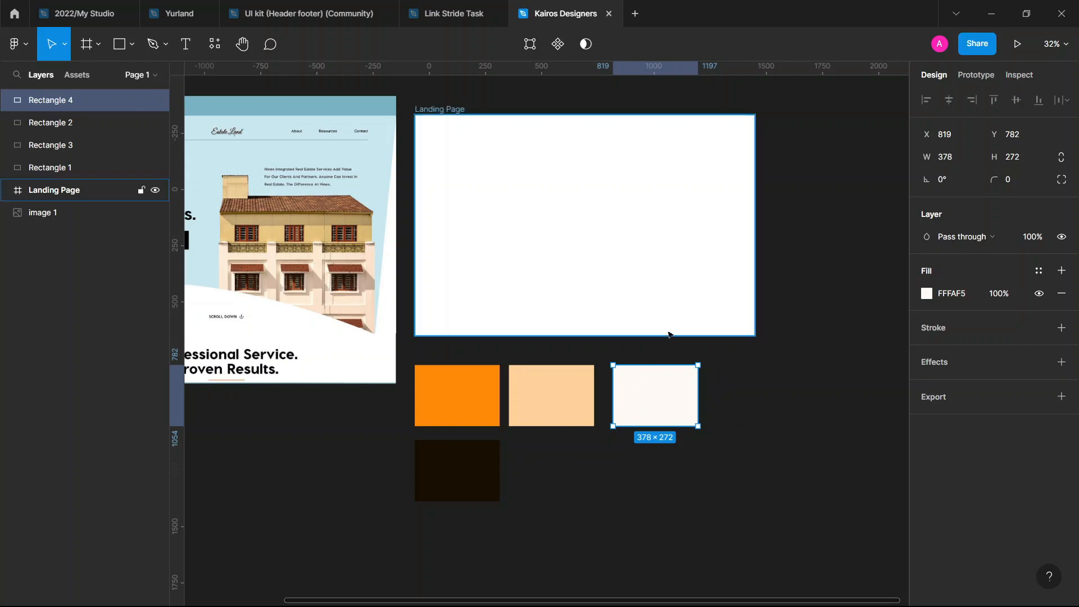
Fill the Landing Page frame with the off-white FFFAF5 sampled from the rightmost swatch
scroll(674, 343, "left", 3)
scroll(690, 351, "left", 3)
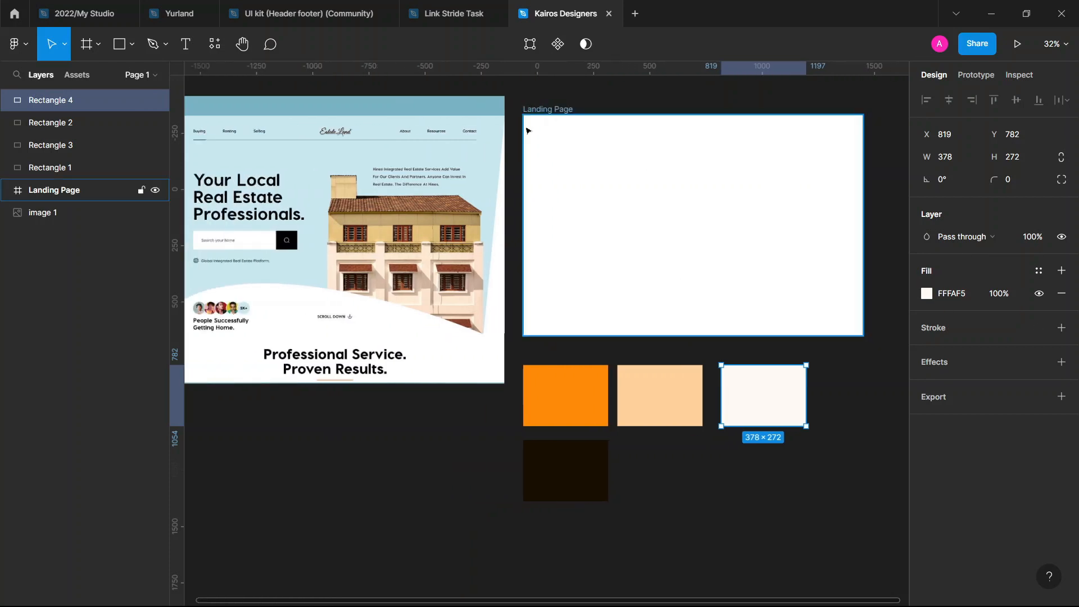
left_click(583, 160)
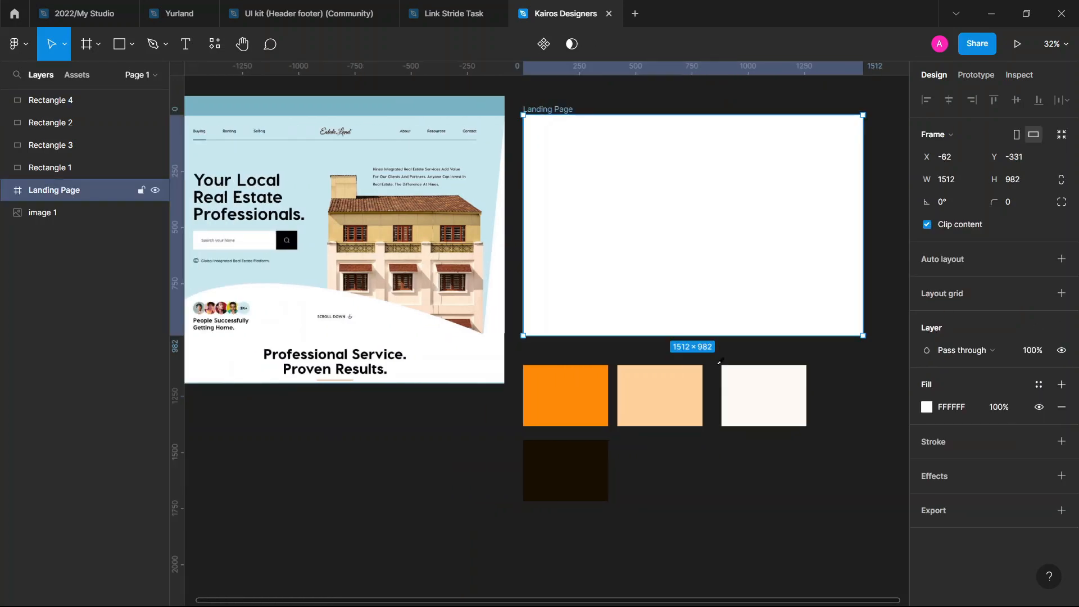
key("i")
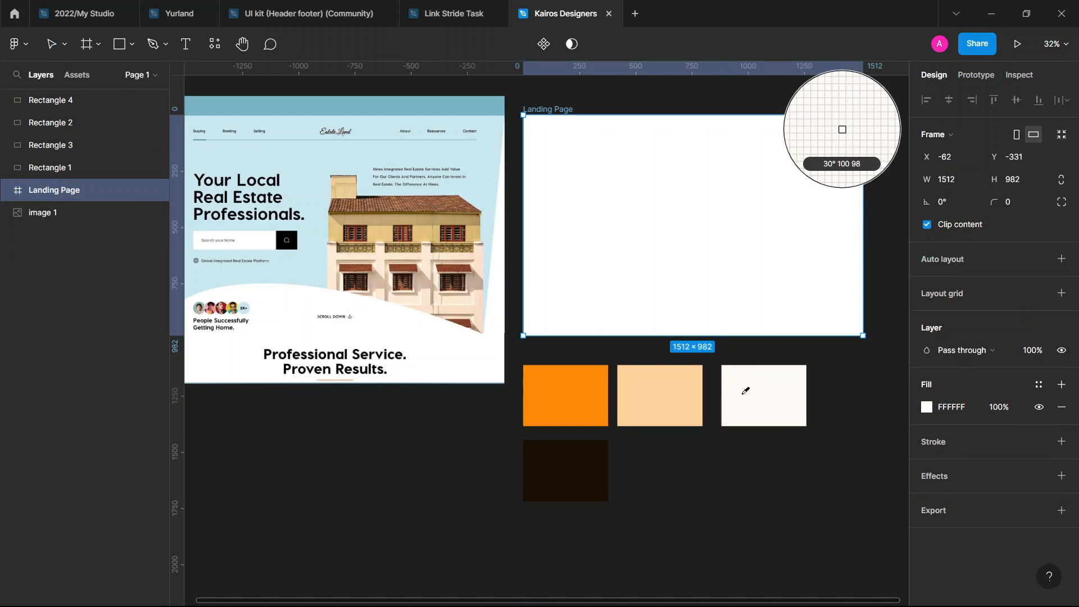
left_click(746, 391)
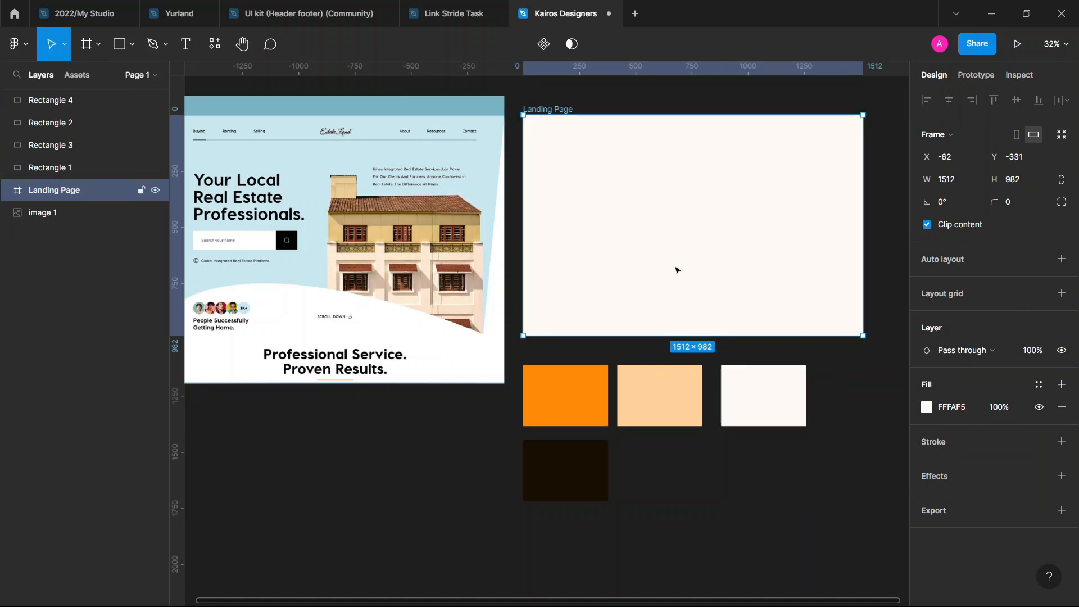
scroll(682, 236, "left", 2)
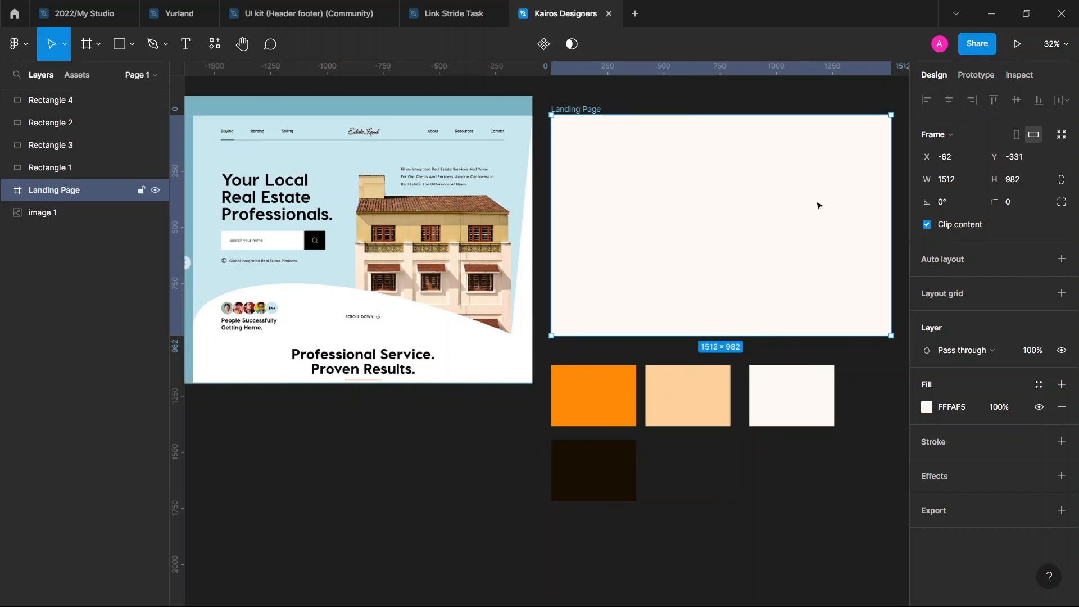
scroll(808, 233, "up", 3)
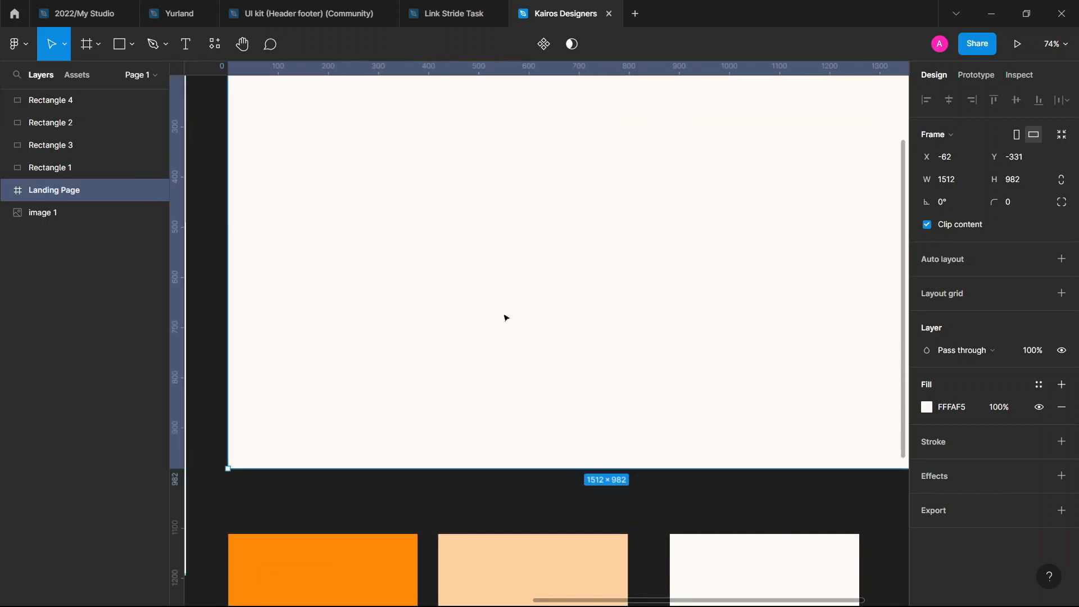
scroll(506, 316, "down", 5)
scroll(500, 352, "left", 4)
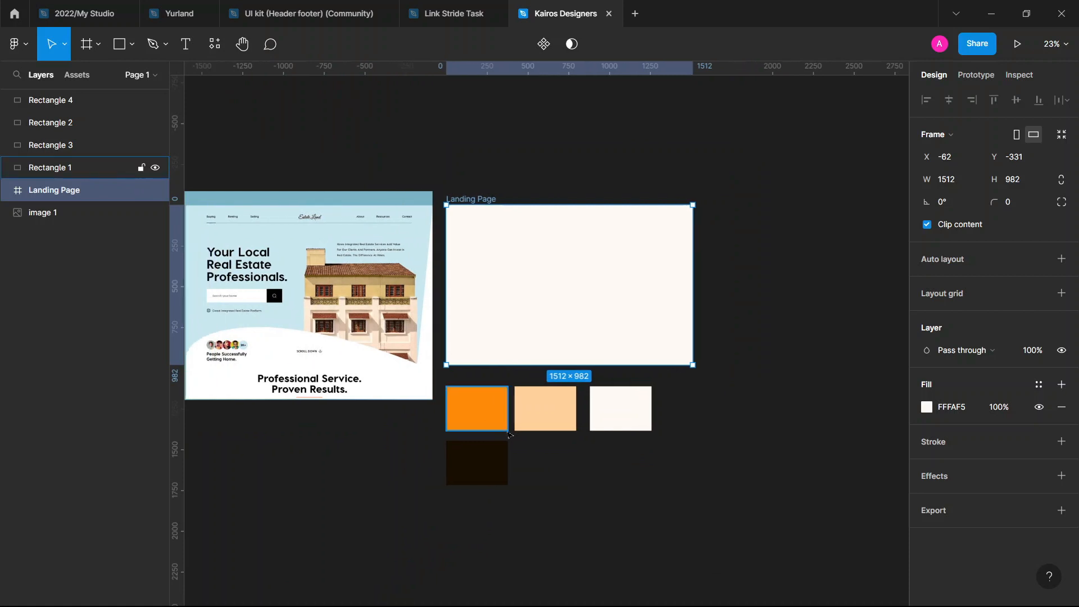
scroll(520, 420, "up", 3)
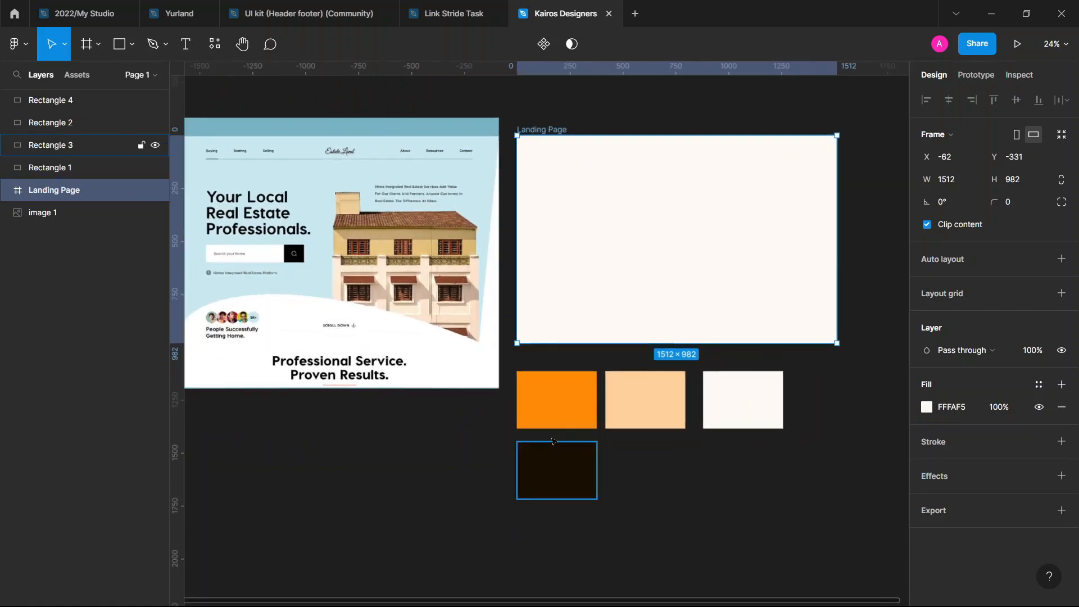
scroll(642, 310, "left", 1)
scroll(642, 310, "left", 1)
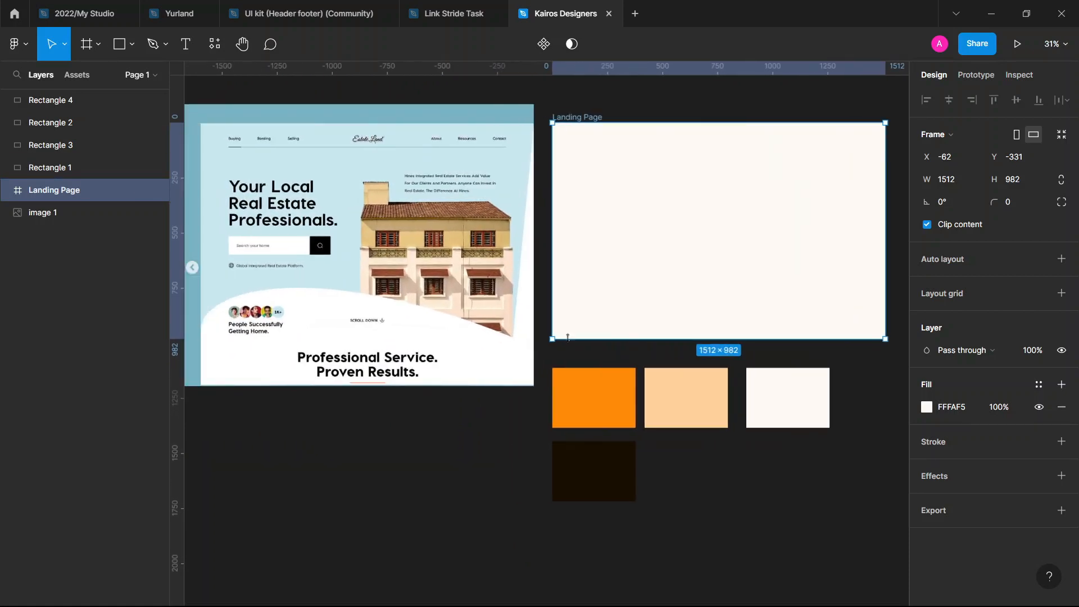
Select all four colour swatches and move them together straight down, farther from the Landing Page frame
left_click(631, 414)
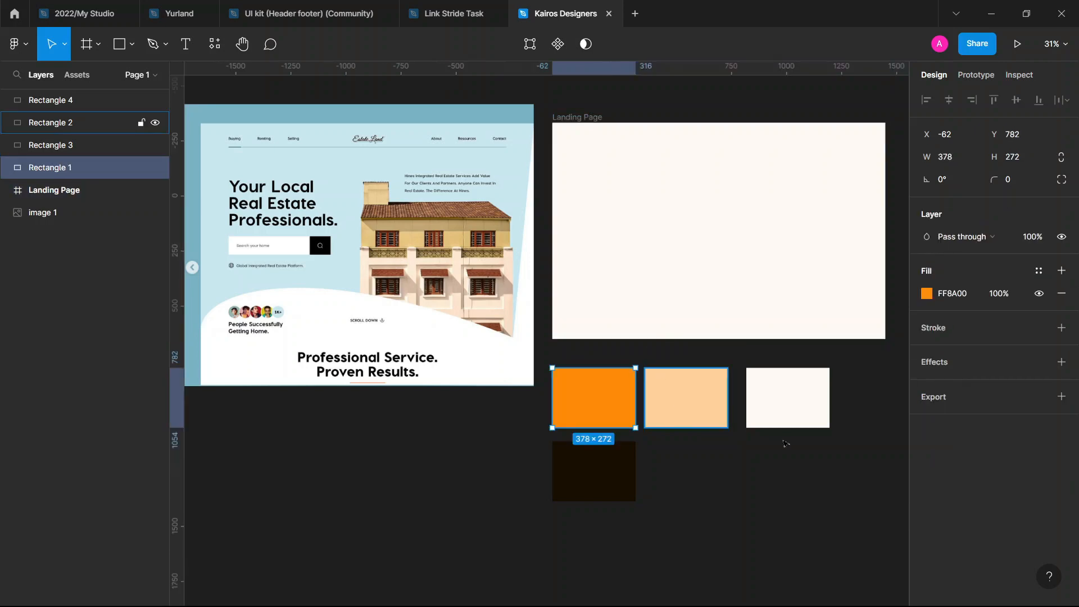
left_click(691, 404, "shift")
left_click(781, 421, "shift")
left_click(633, 473, "shift")
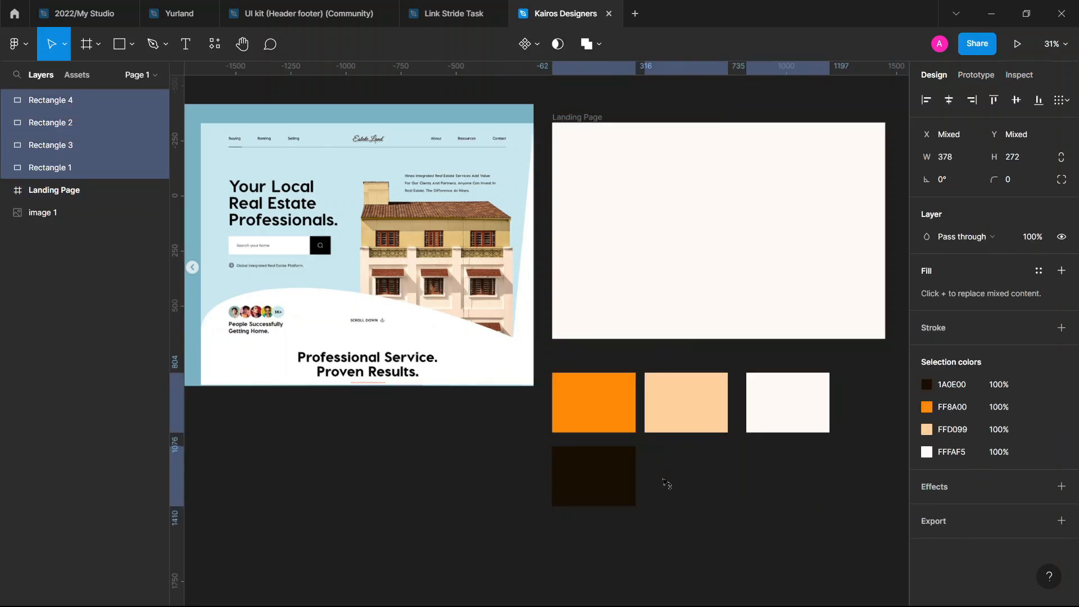
left_click_drag(664, 481, 665, 576)
Extend the Landing Page frame's lower edge to a height of 1196, keeping the width at 1512
left_click(646, 328)
left_click_drag(652, 339, 656, 387)
scroll(618, 393, "down", 2)
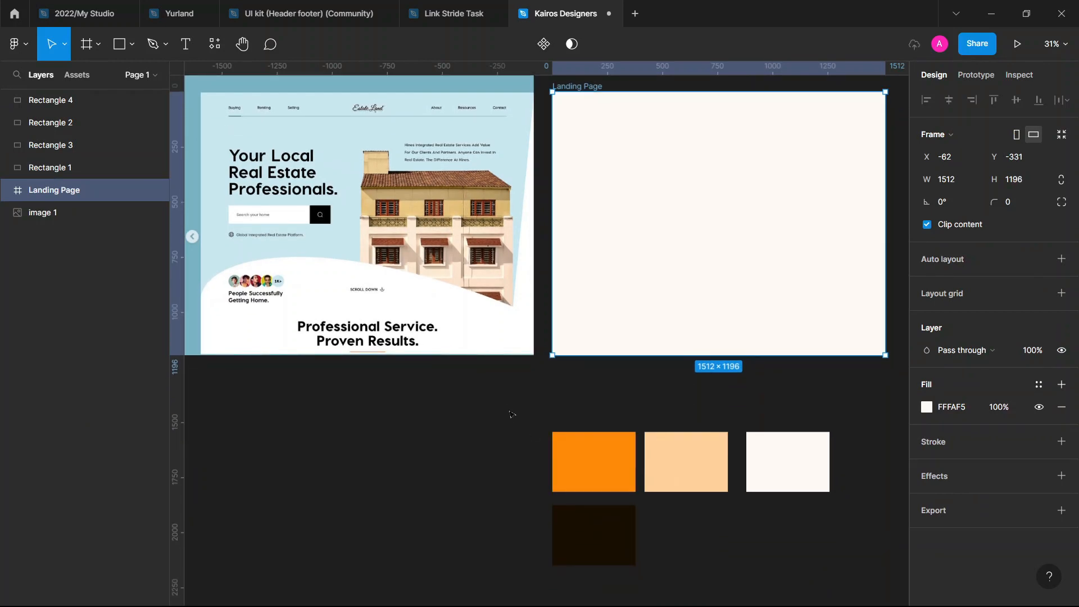
Select all four colour swatches and move them together straight up, closer to the Landing Page frame
left_click_drag(505, 404, 800, 543)
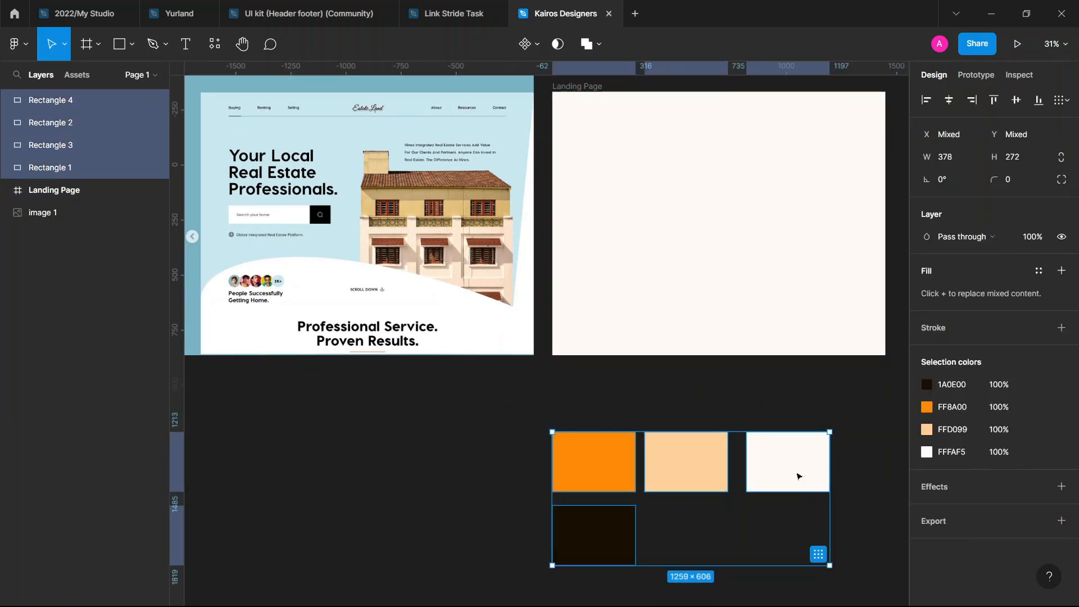
scroll(793, 461, "down", 2)
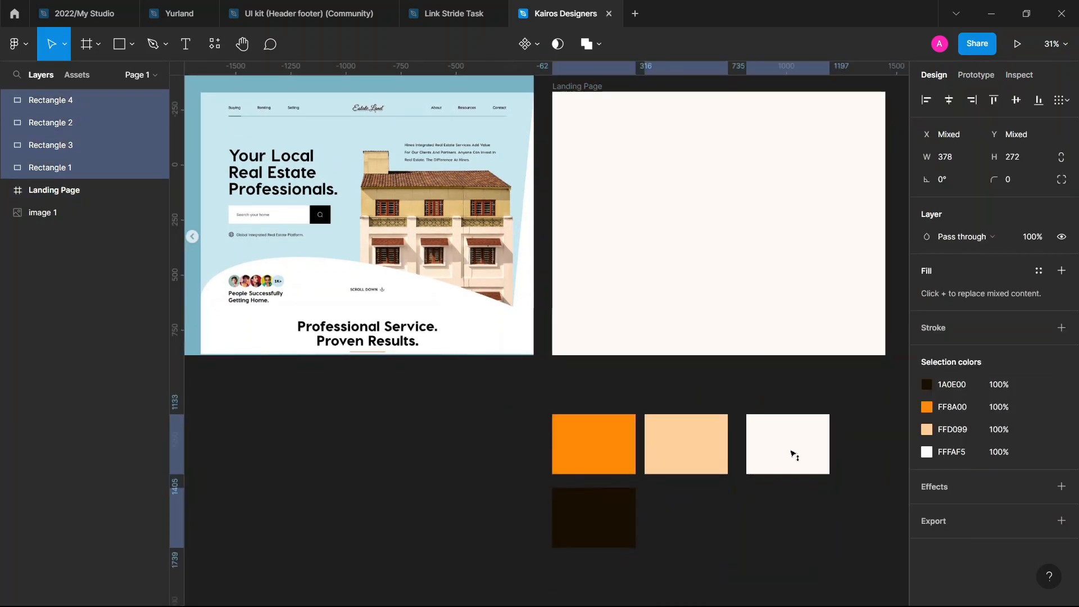
left_click(794, 505)
scroll(567, 292, "down", 3)
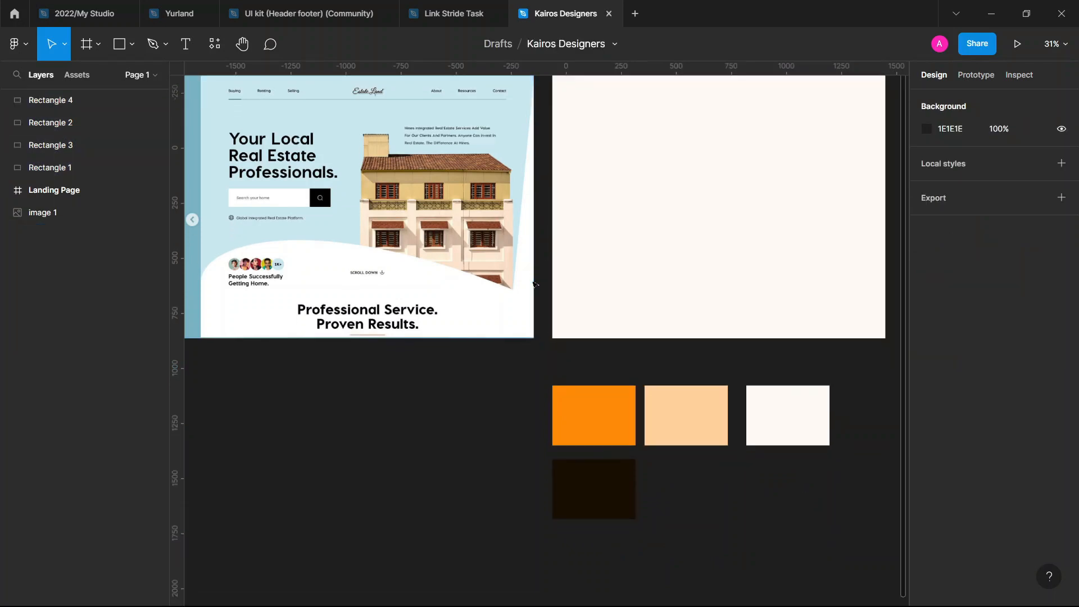
key("t")
scroll(578, 296, "down", 1)
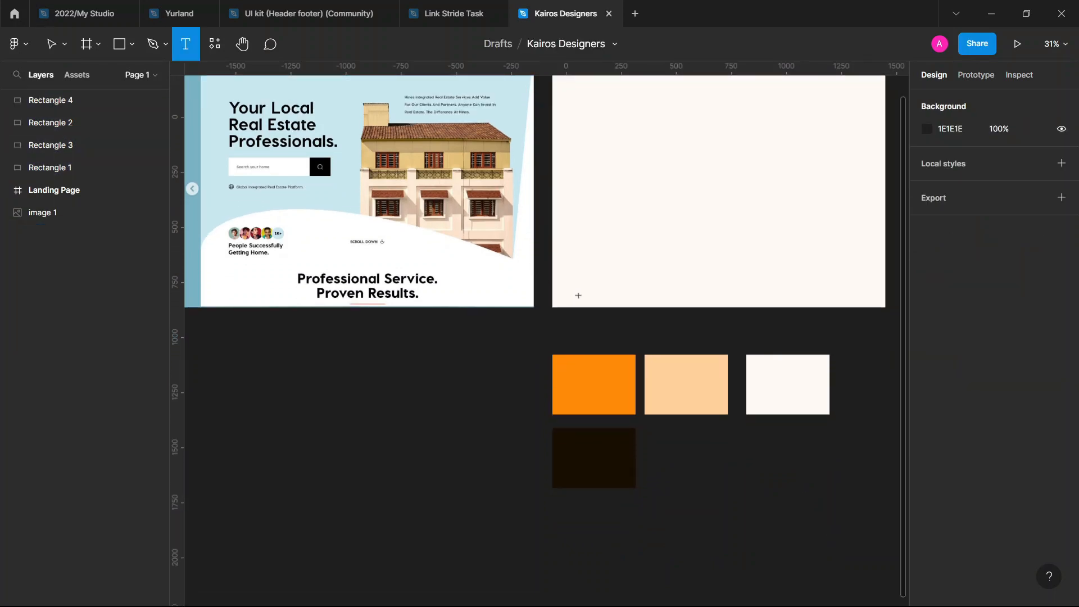
scroll(578, 295, "up", 4)
key("v")
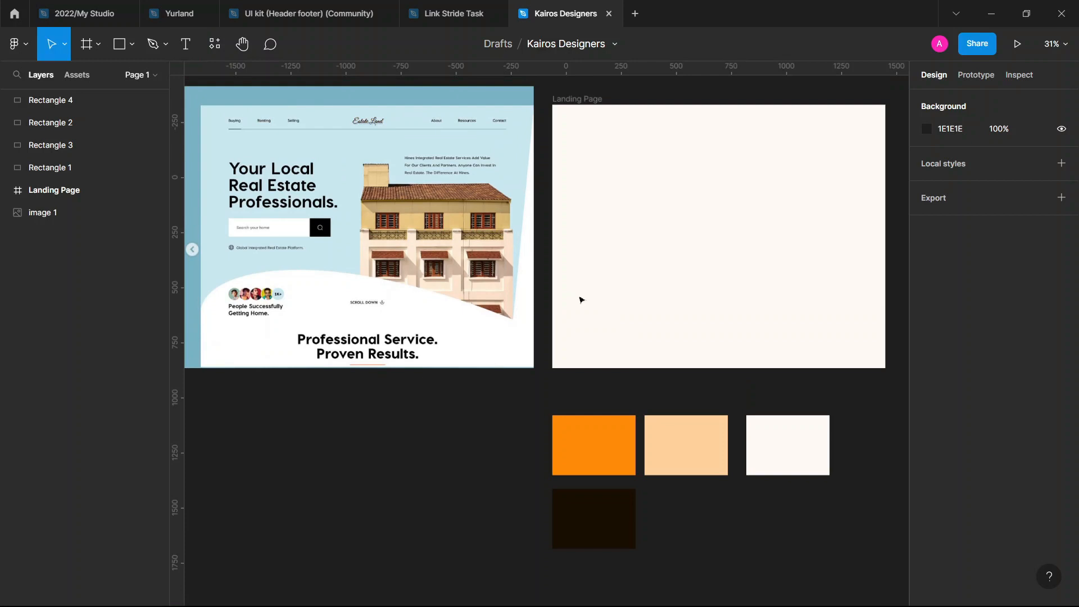
Try to run the Typescales plugin, and close its window
key("ctrl+slash")
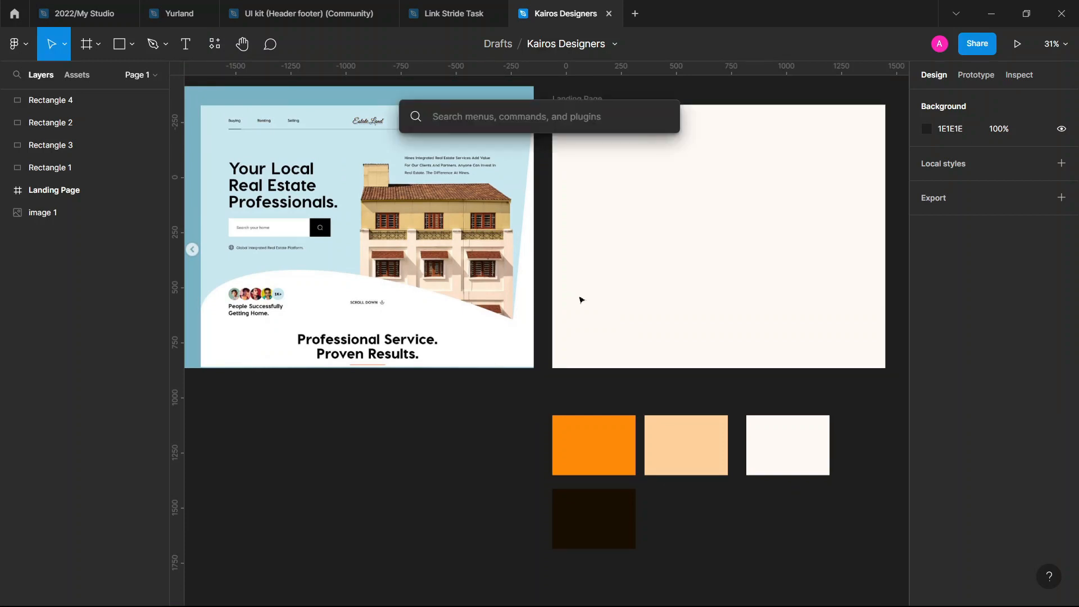
type("typs")
left_click(581, 300)
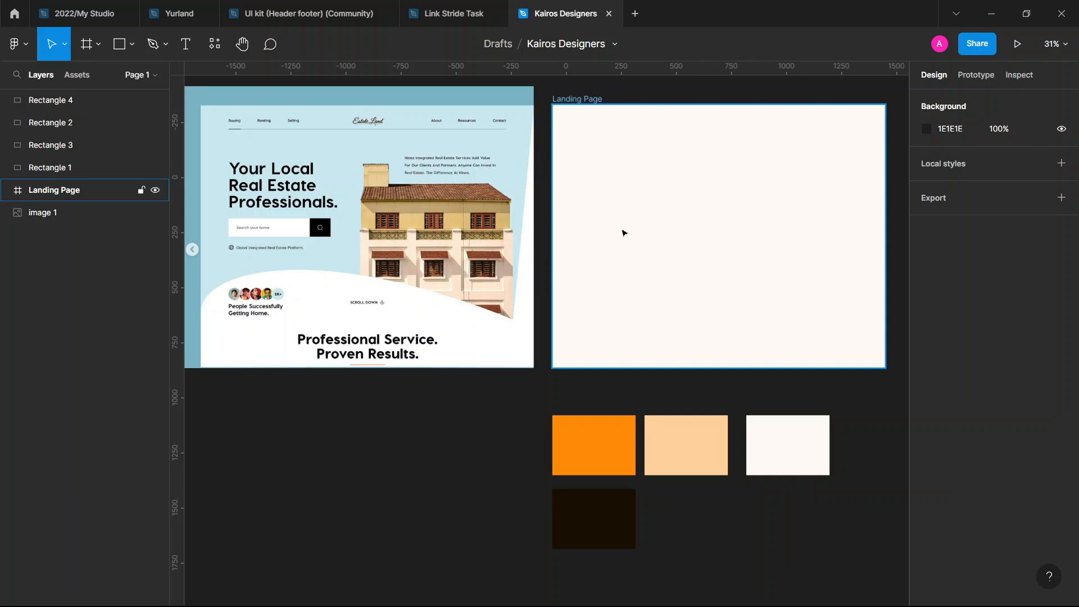
scroll(657, 253, "up", 2)
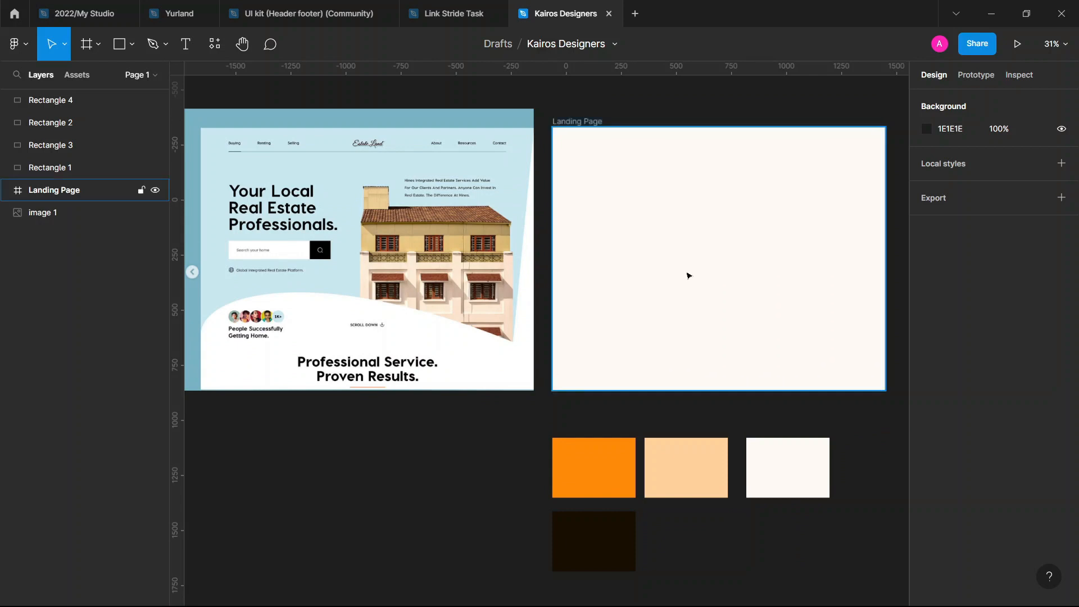
key("ctrl+alt+p")
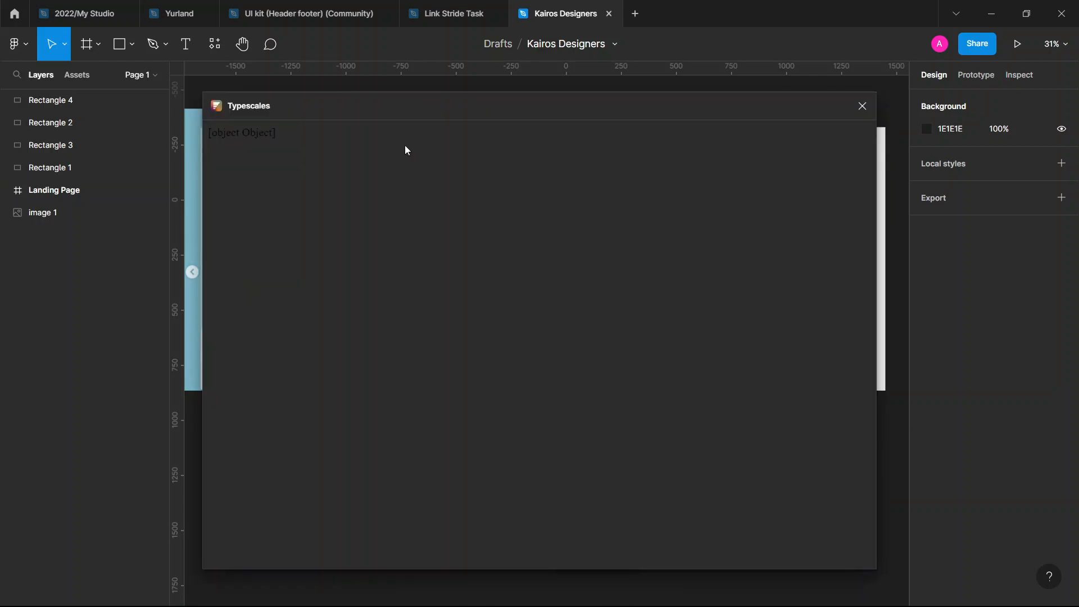
mouse_move(328, 111)
left_mouse_down()
mouse_move(318, 192)
mouse_move(331, 223)
mouse_move(330, 125)
mouse_move(319, 123)
left_mouse_up()
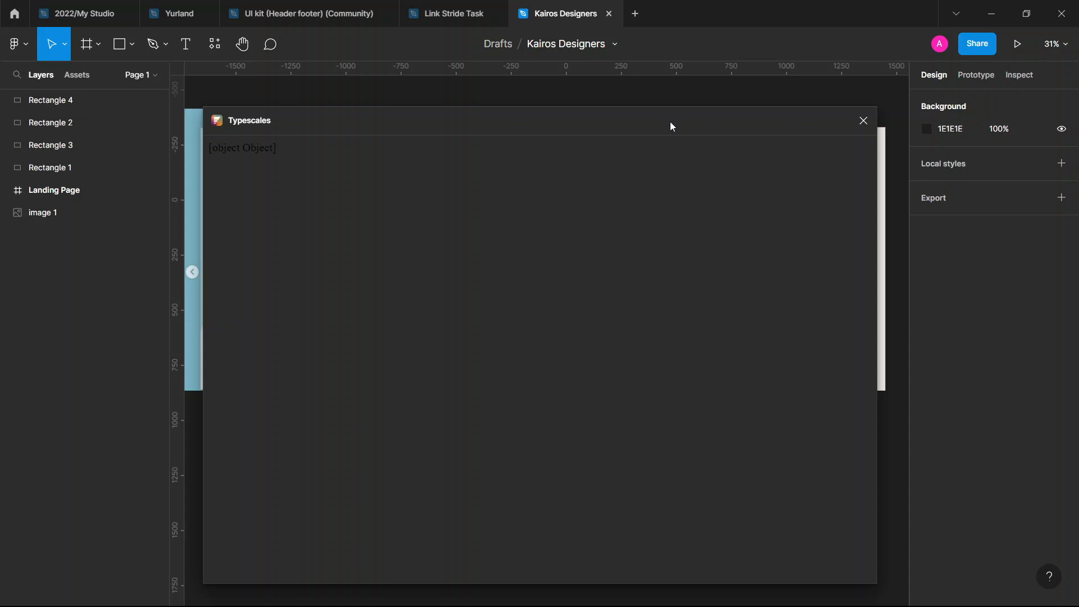
left_click(863, 120)
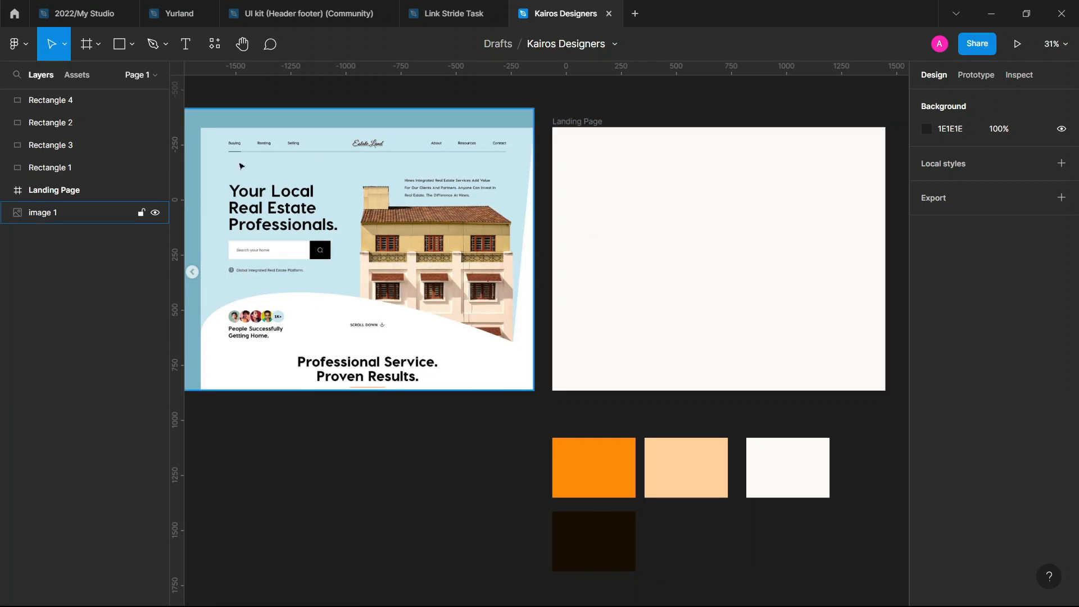
Examine the real estate reference's navigation bar, hero section and side margins
scroll(242, 166, "left", 3)
scroll(337, 163, "up", 2)
scroll(395, 159, "up", 4)
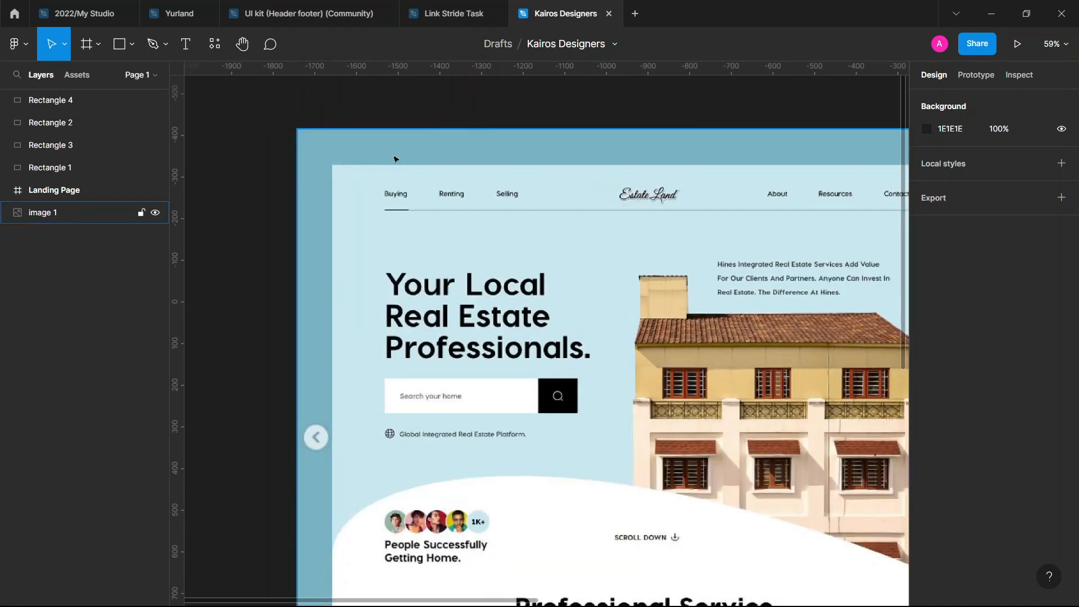
scroll(395, 159, "up", 2)
key("t")
scroll(313, 294, "down", 5)
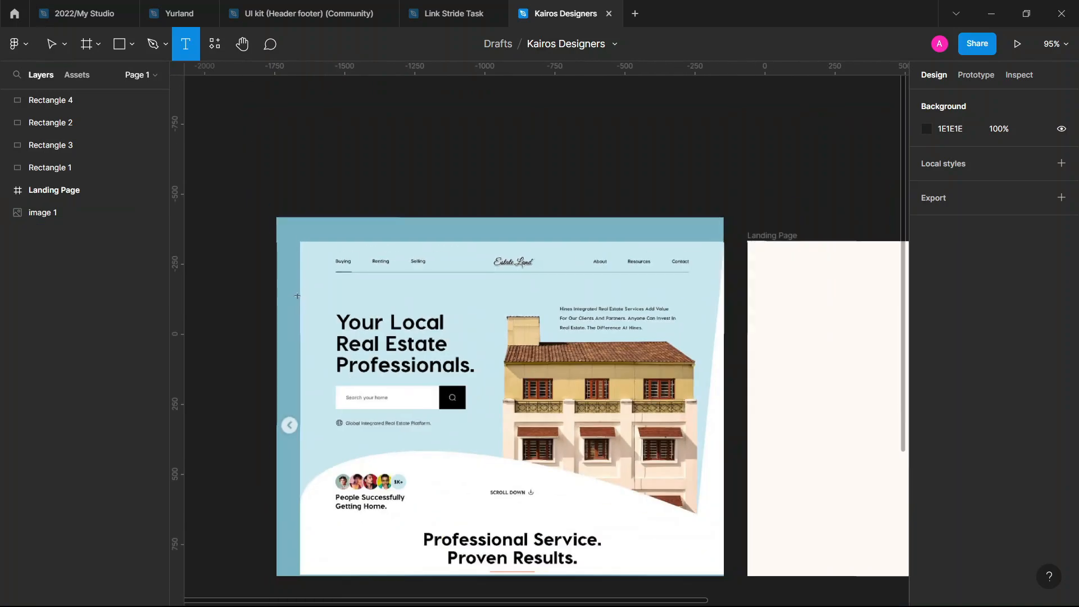
scroll(502, 279, "right", 4)
key("v")
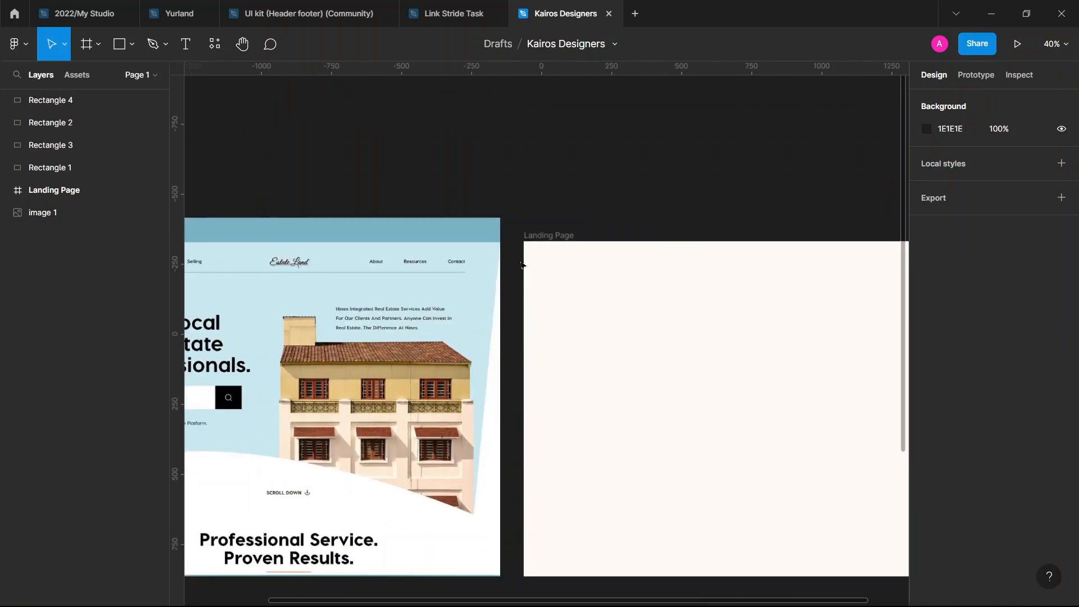
Add a layout grid to the Landing Page frame, set as Columns with a count of 12
left_click(546, 238)
scroll(546, 238, "down", 2)
scroll(288, 266, "up", 6)
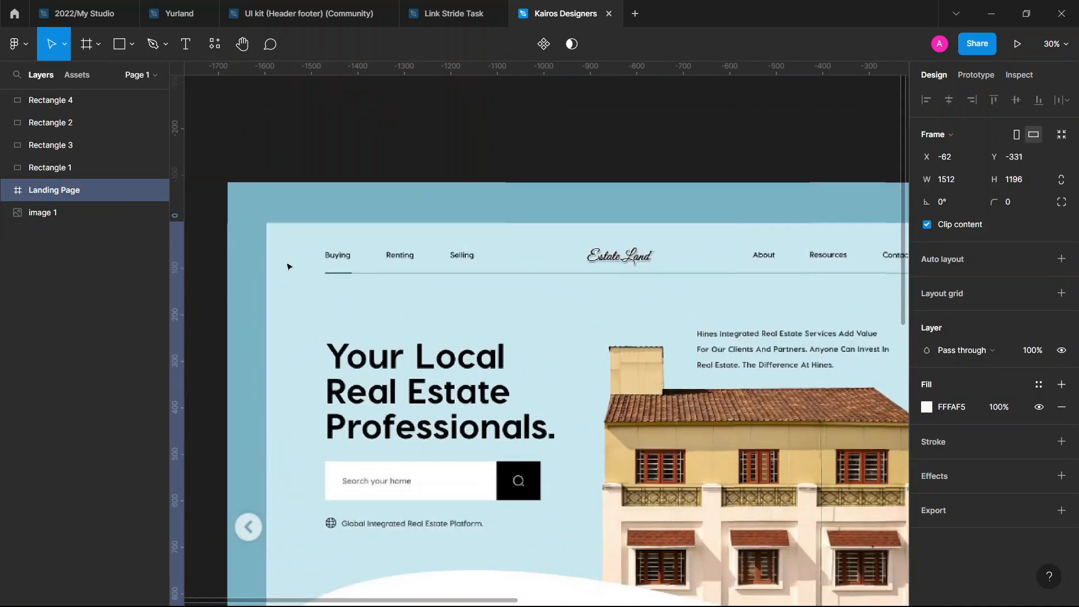
scroll(287, 266, "up", 2)
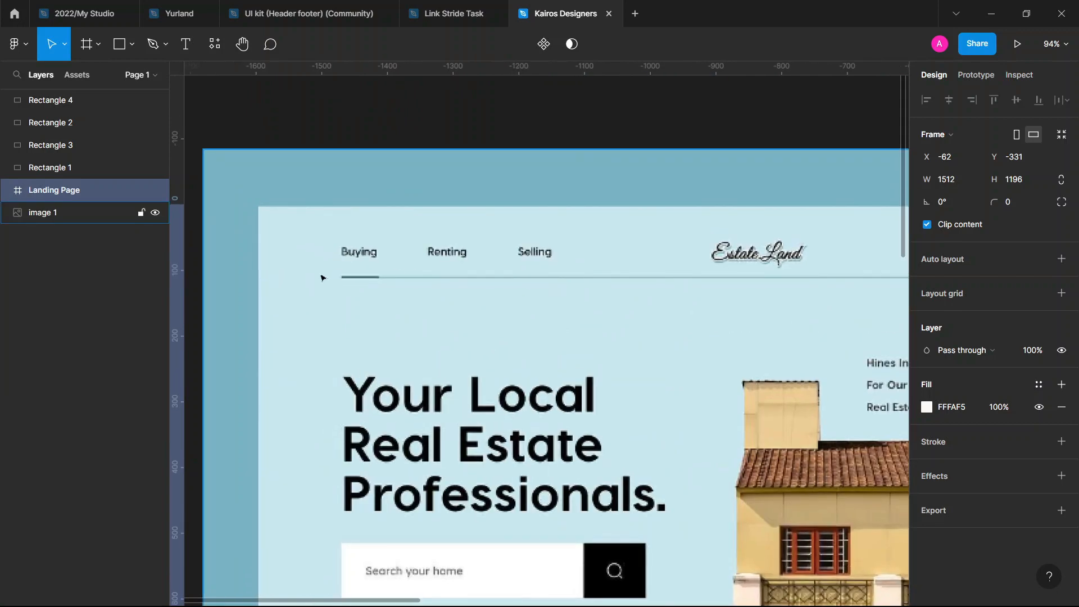
scroll(322, 278, "down", 3)
scroll(871, 410, "right", 5)
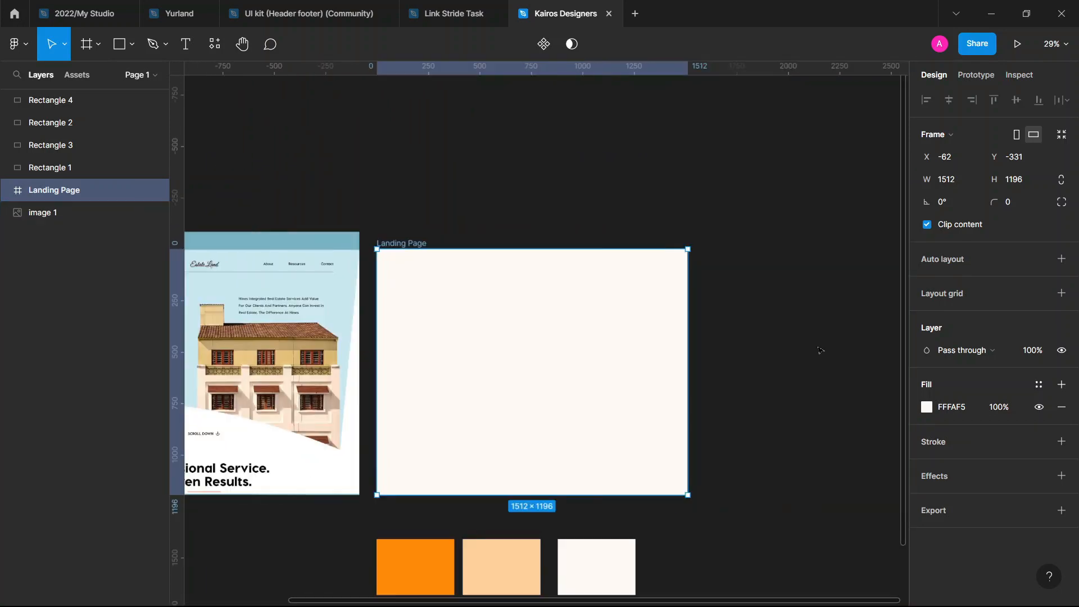
left_click(1061, 293)
left_click(926, 315)
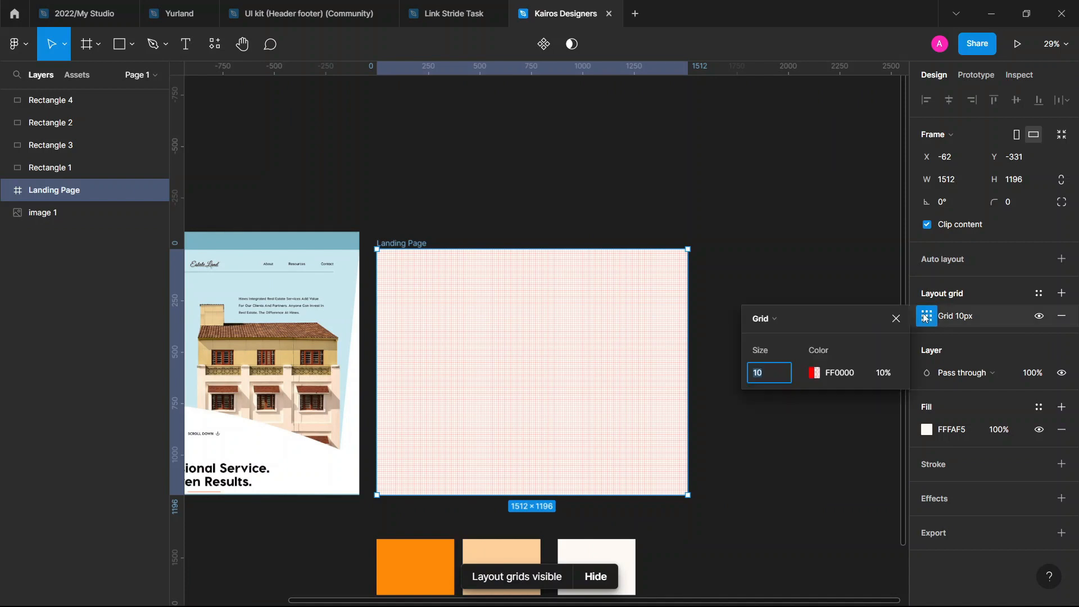
left_click(766, 318)
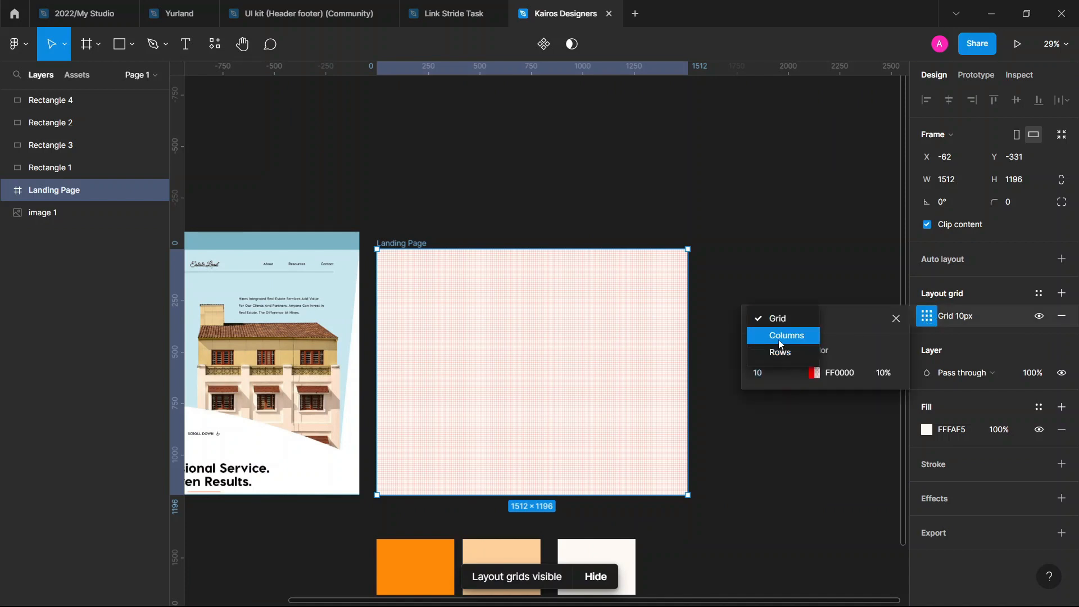
left_click(780, 336)
left_click(777, 378)
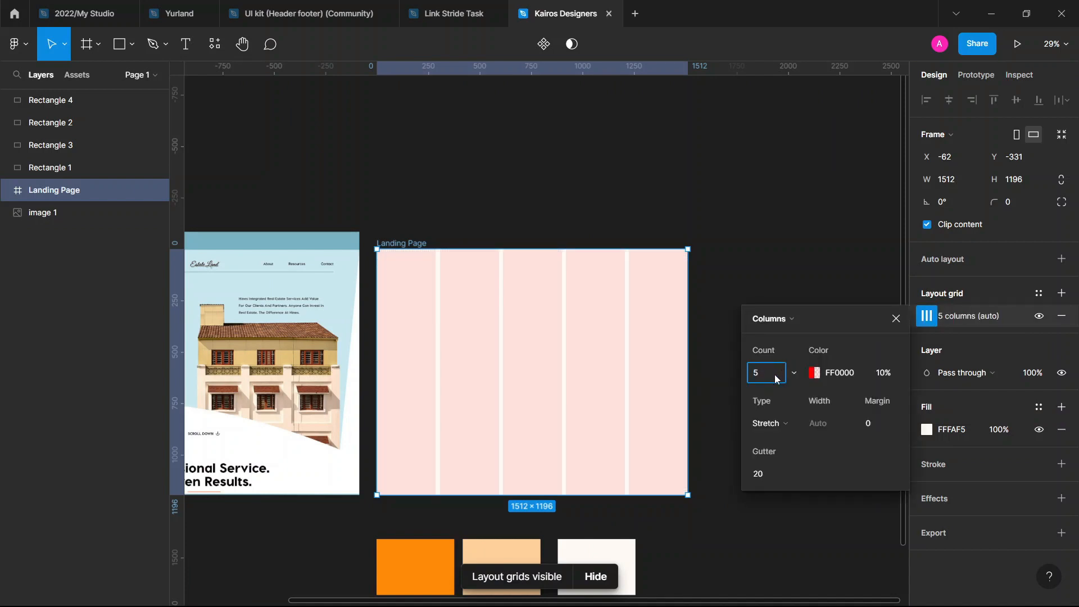
type("12")
key("Tab")
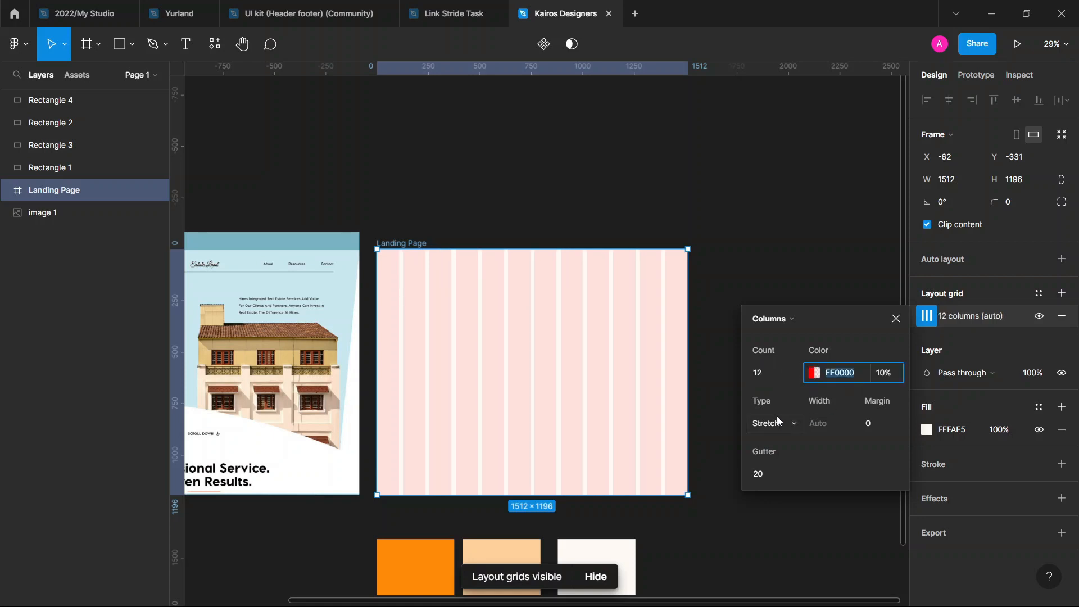
Try margins of 100 and 150 on the column grid
key("Tab")
key("Tab")
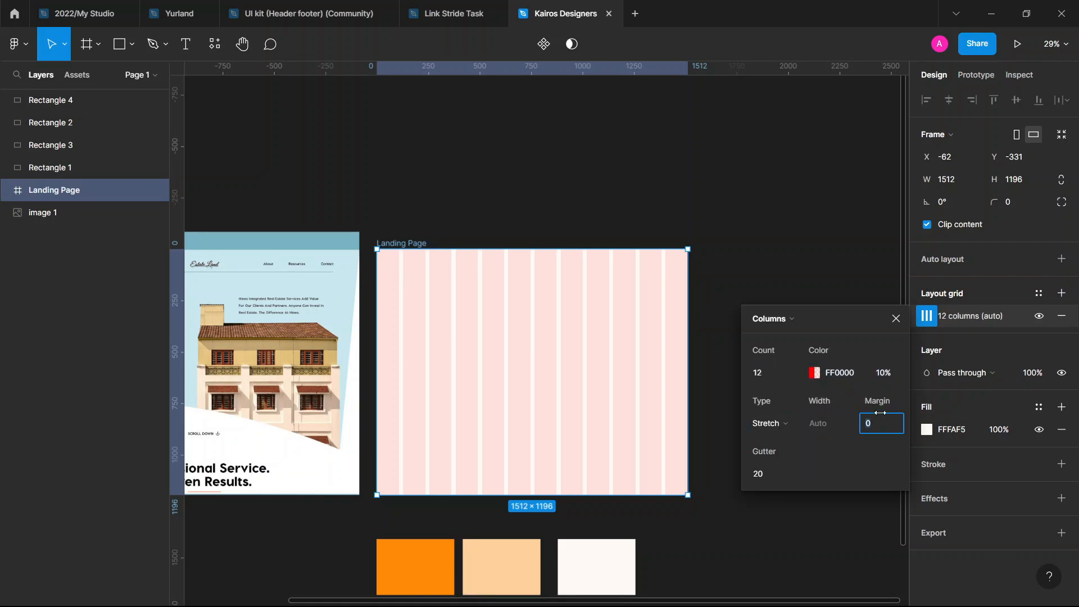
type("100")
key("Tab")
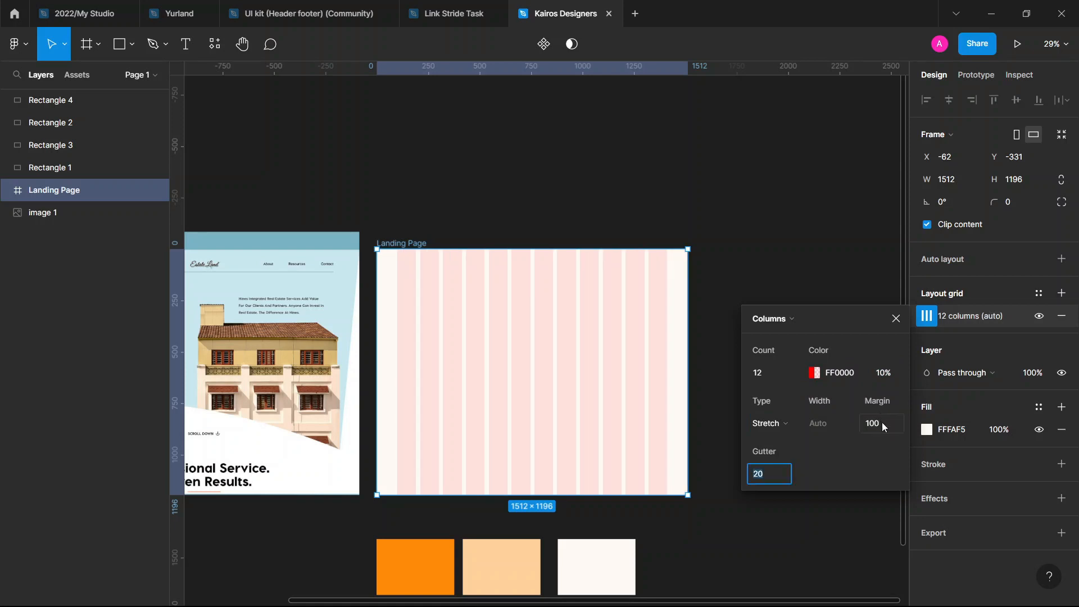
left_click(882, 423)
type("15")
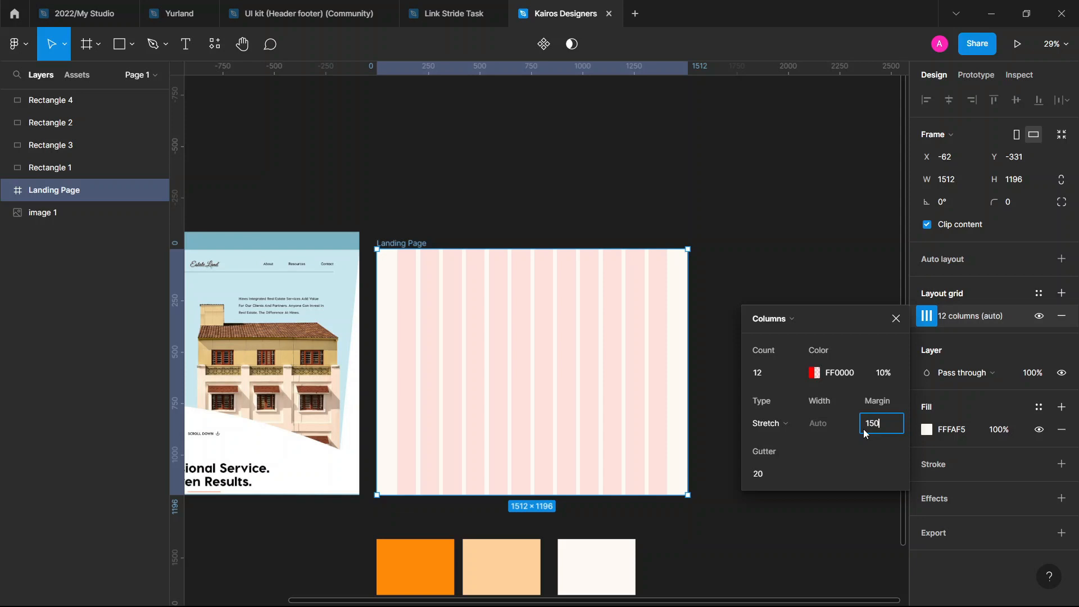
key("Tab")
Set the column grid's margin to 130 and its gutter to 16
left_click(878, 427)
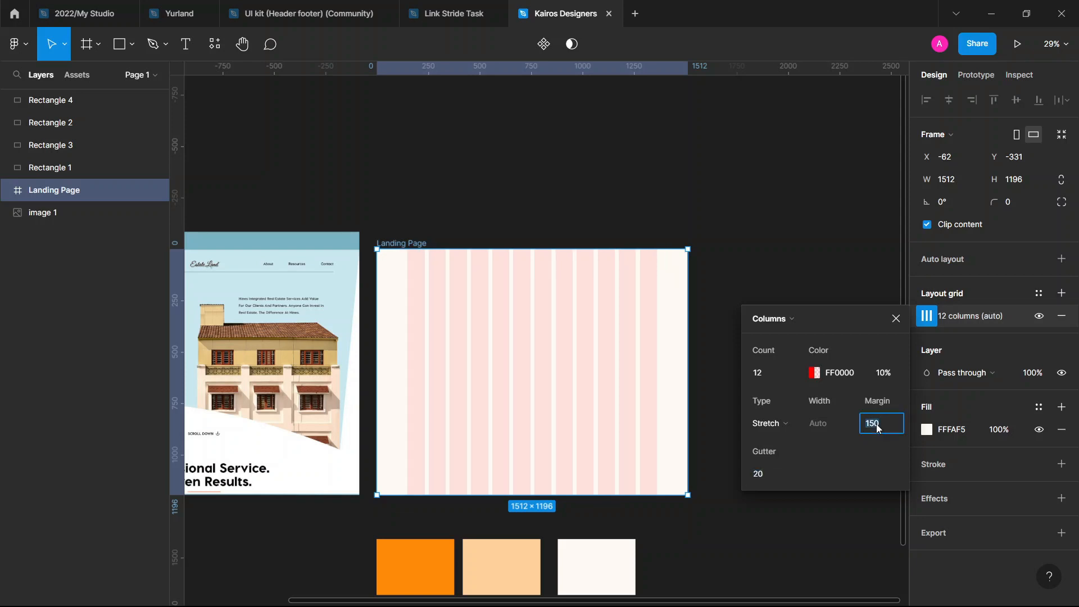
type("130")
key("Tab")
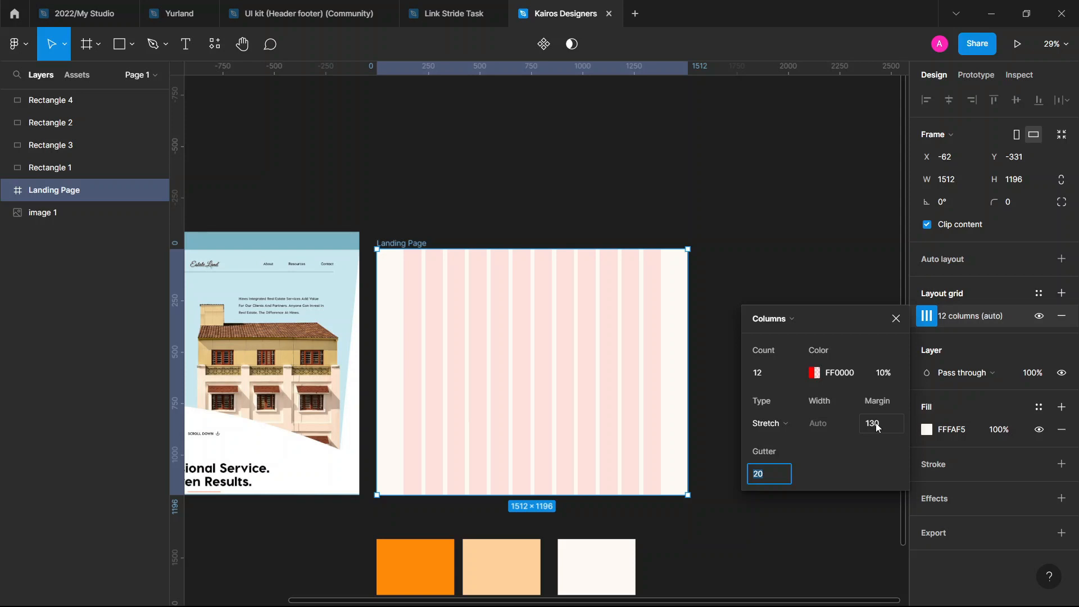
type("16")
key("Return")
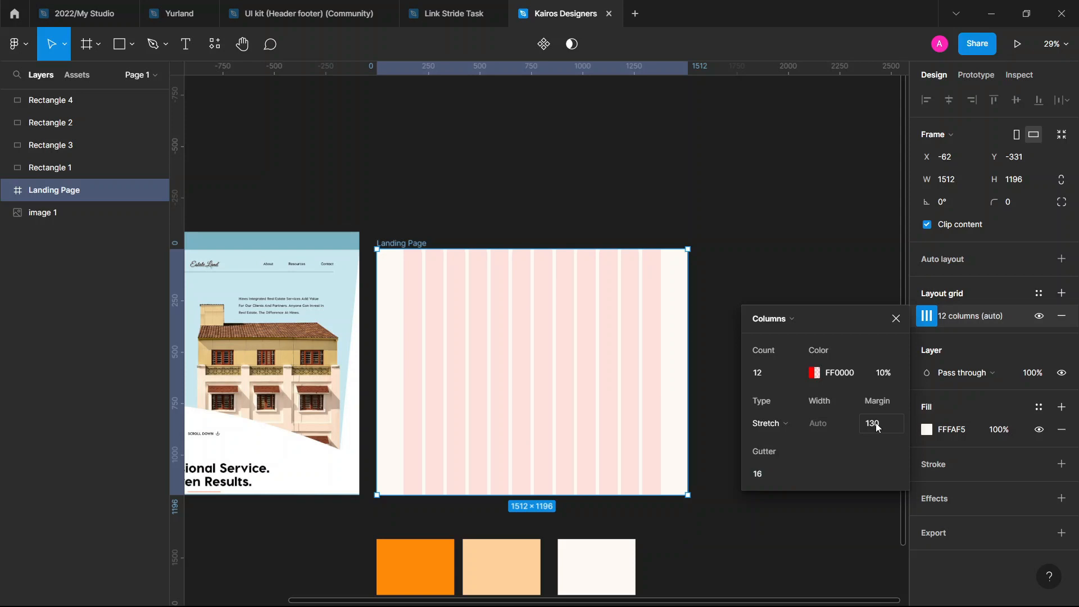
left_click(897, 319)
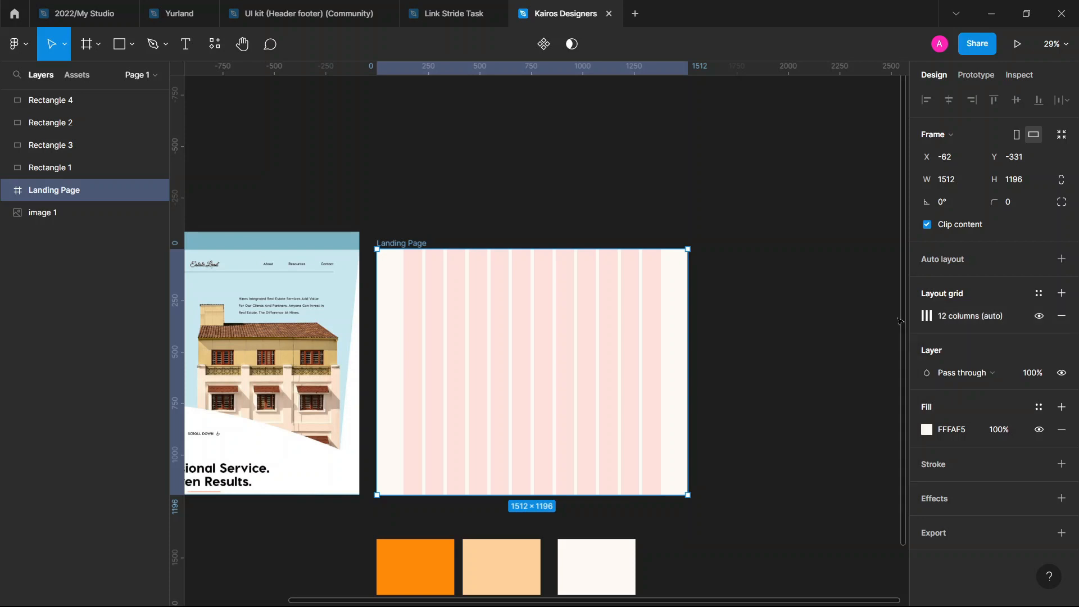
Add a second layout grid to the Landing Page frame, set as Rows with type Top
left_click(1061, 293)
left_click(926, 316)
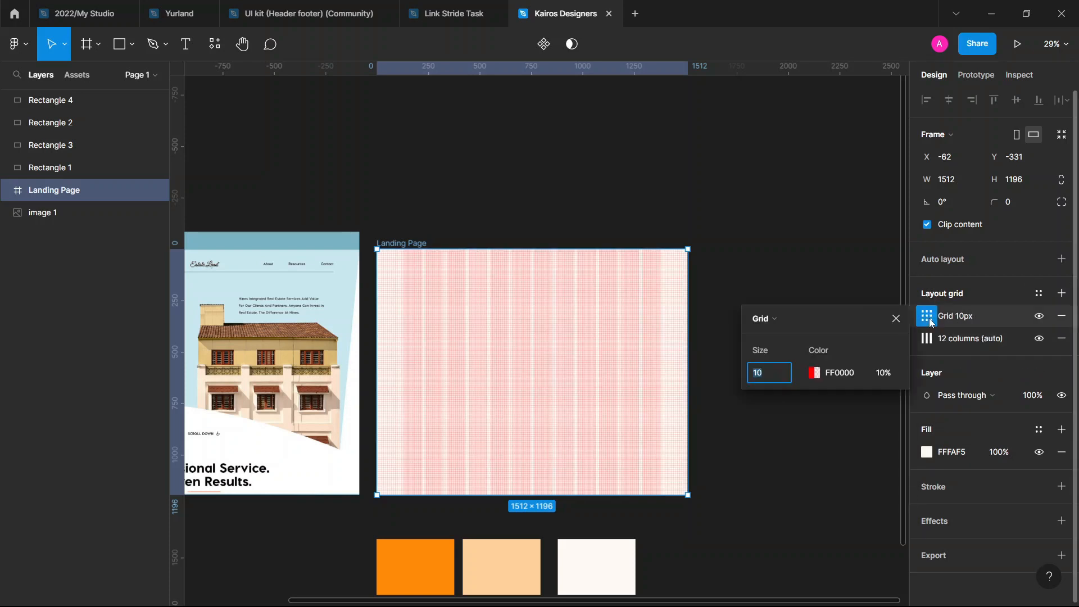
left_click(769, 321)
left_click(786, 352)
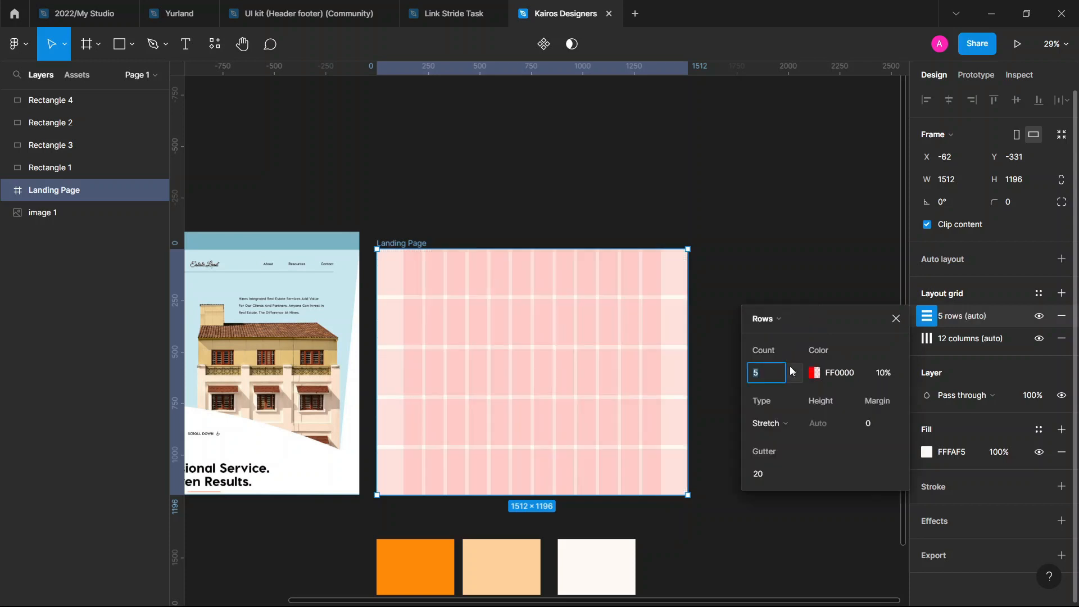
left_click(786, 423)
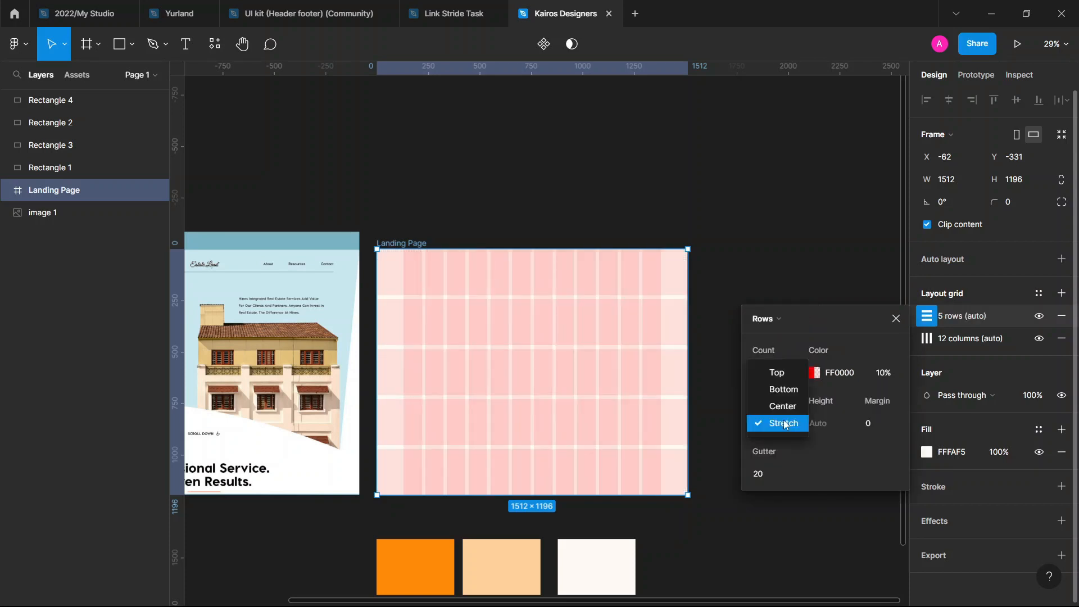
left_click(786, 374)
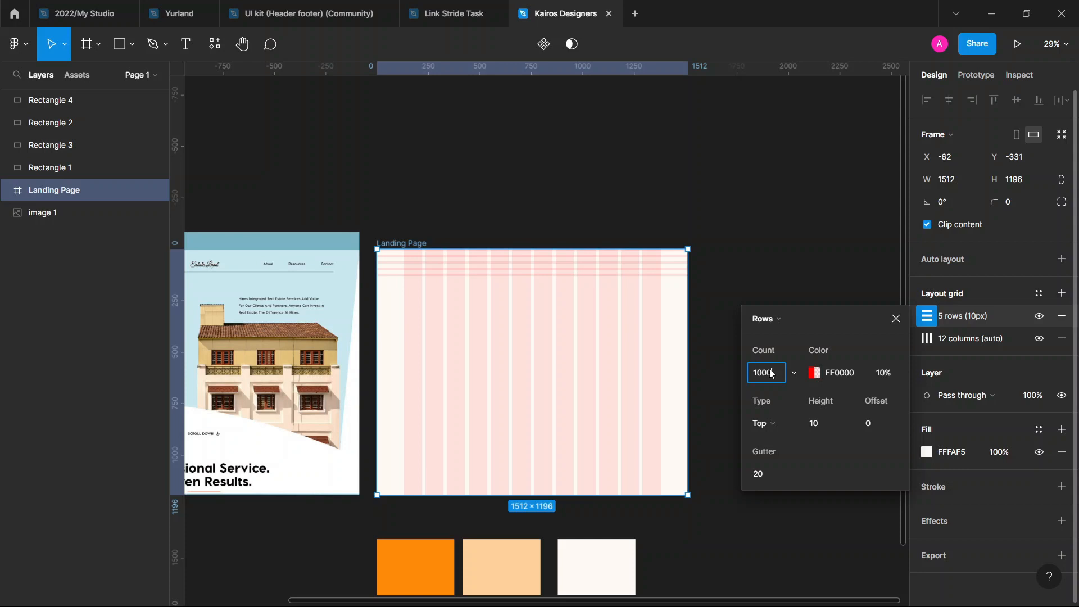
Set the row grid's count to 1000 and its row height to 0
left_click(770, 373)
type("1000")
key("Tab")
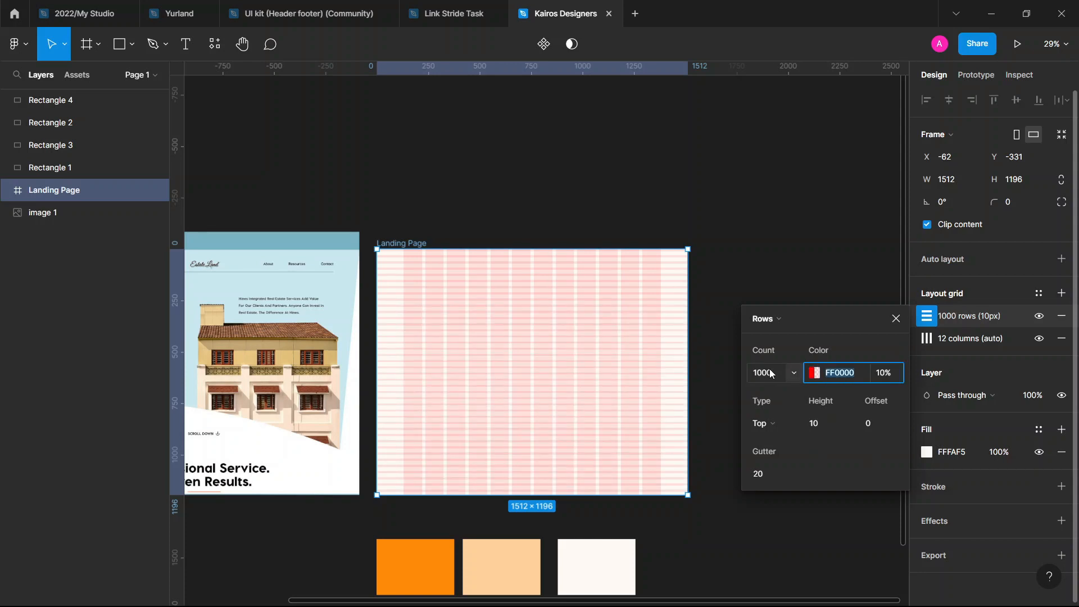
left_click(820, 426)
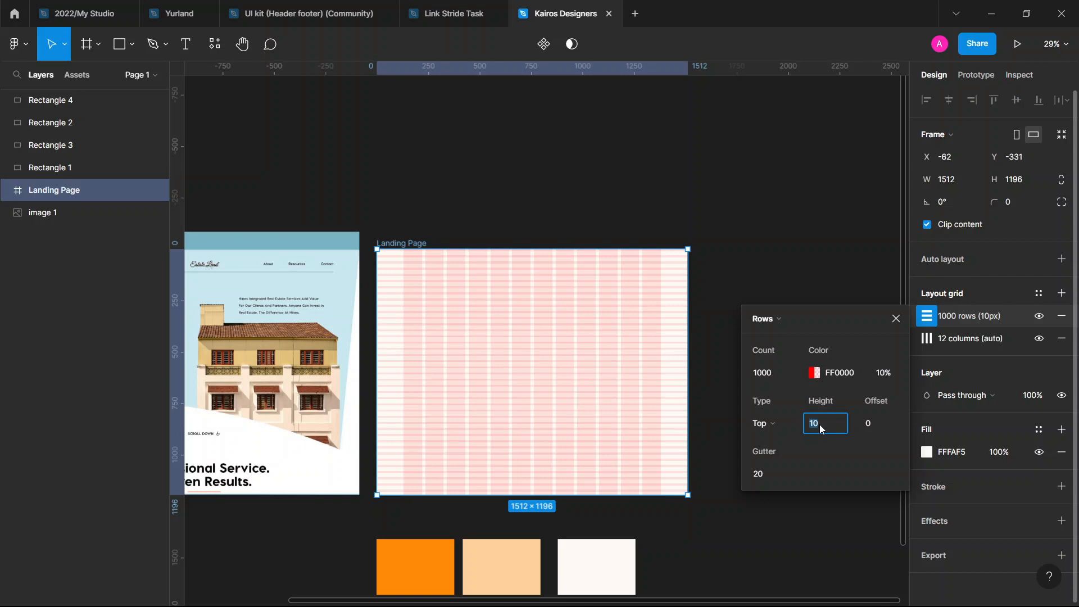
key("Tab")
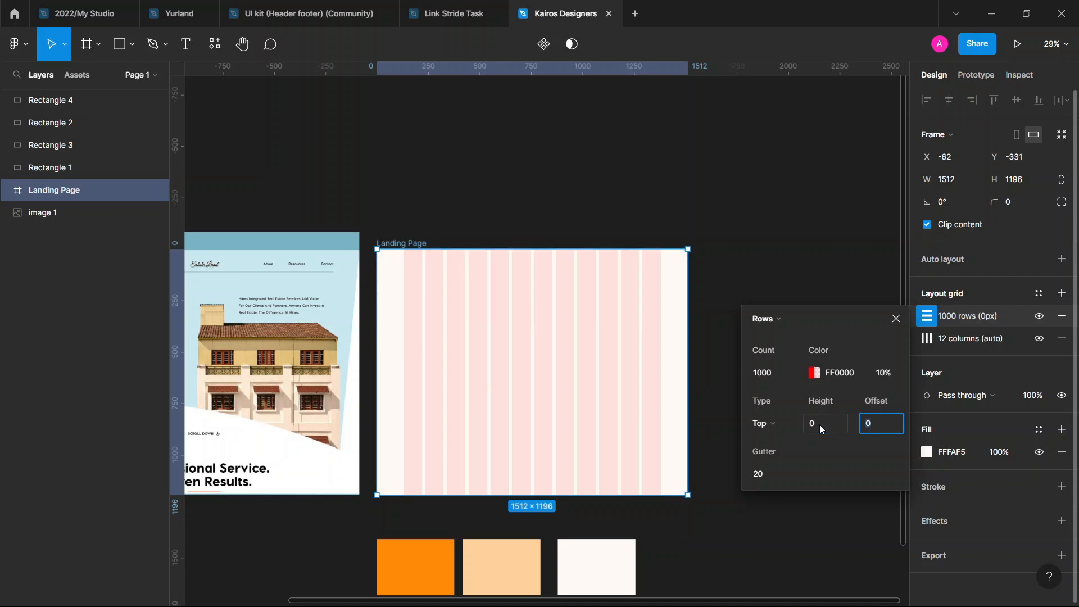
Set the row grid's height to 8, offset to 0 and gutter to 0, and close the grid settings
type("8")
key("Tab")
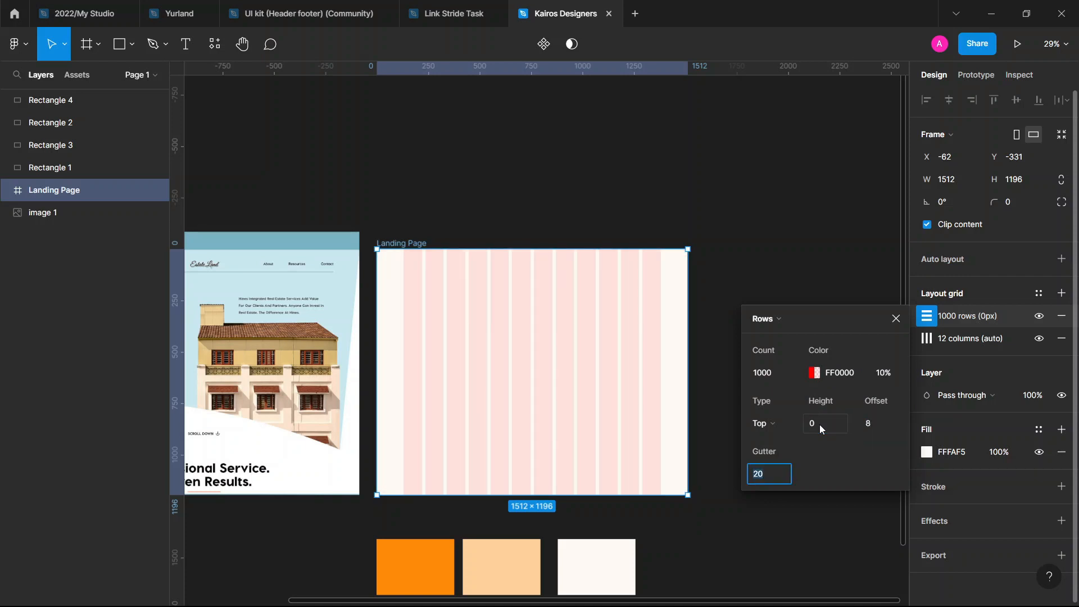
left_click(819, 424)
type("8")
key("Tab")
type("0")
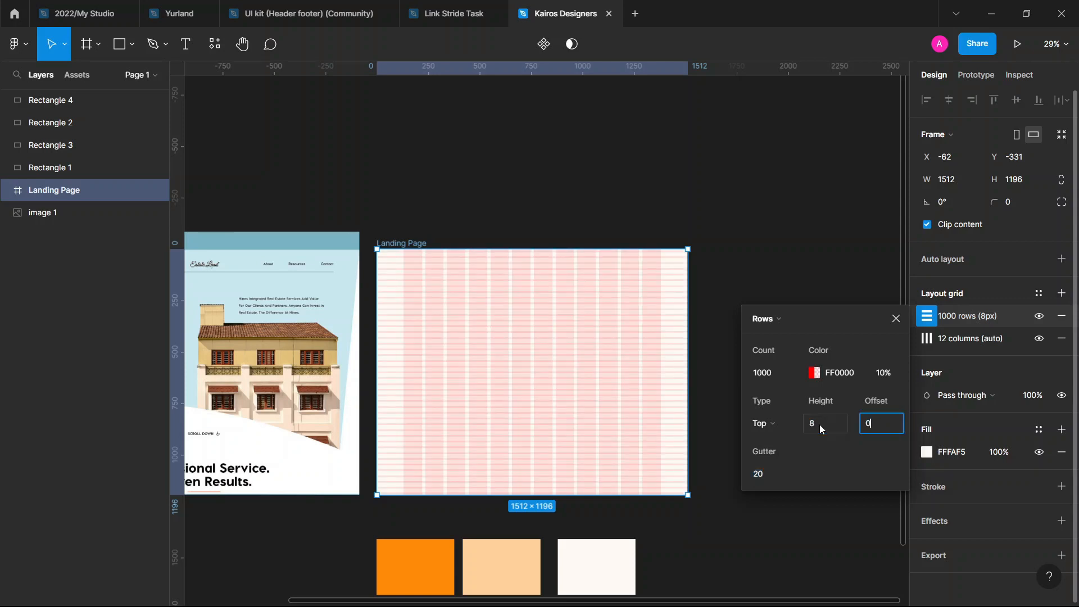
key("Tab")
type("0")
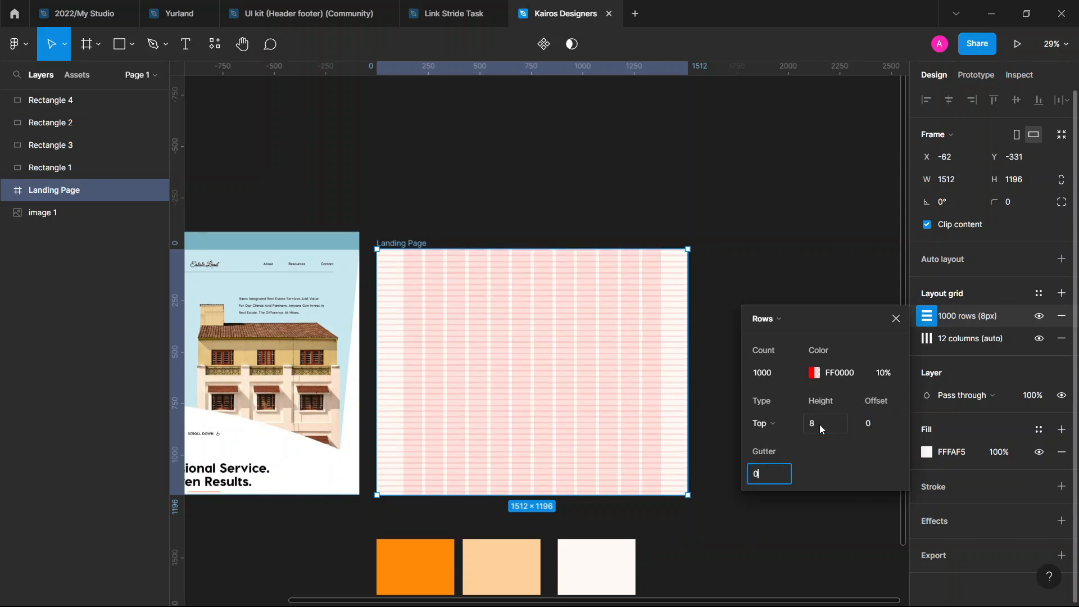
key("Tab")
scroll(371, 253, "up", 10)
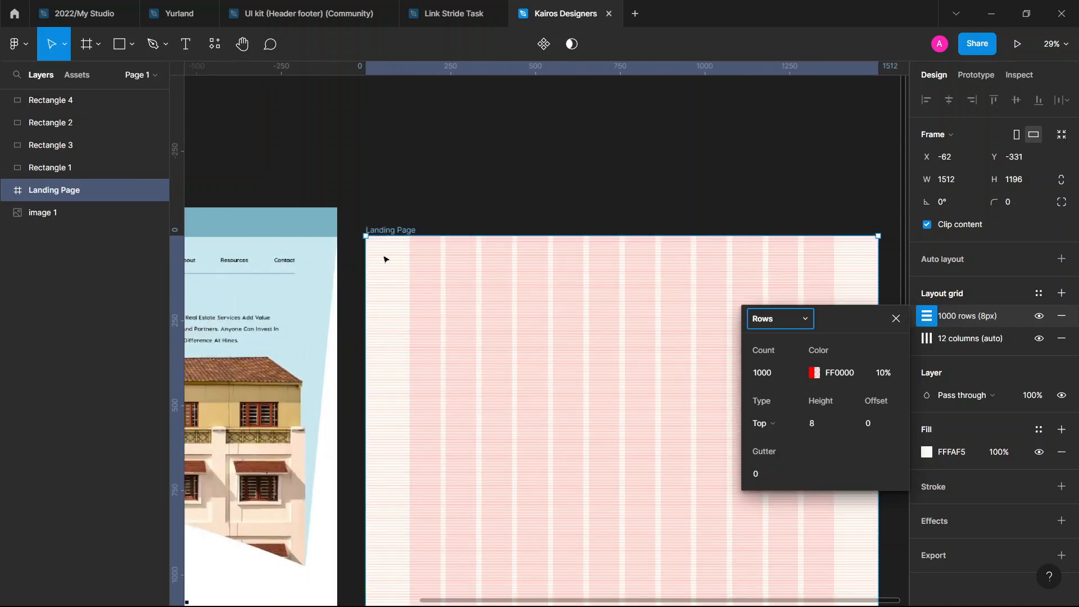
scroll(304, 163, "up", 8)
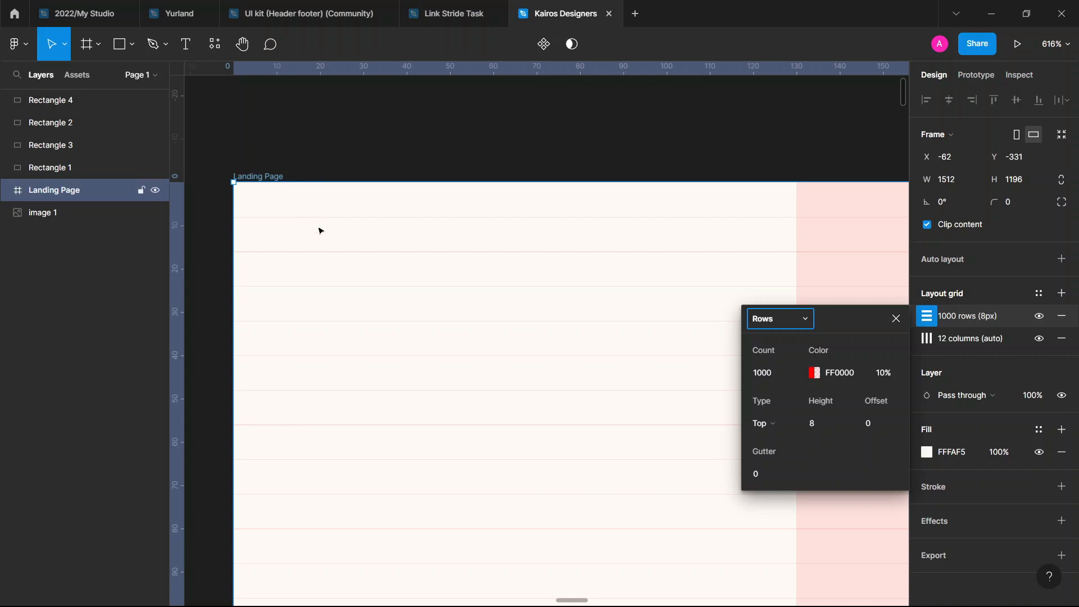
scroll(416, 295, "down", 10)
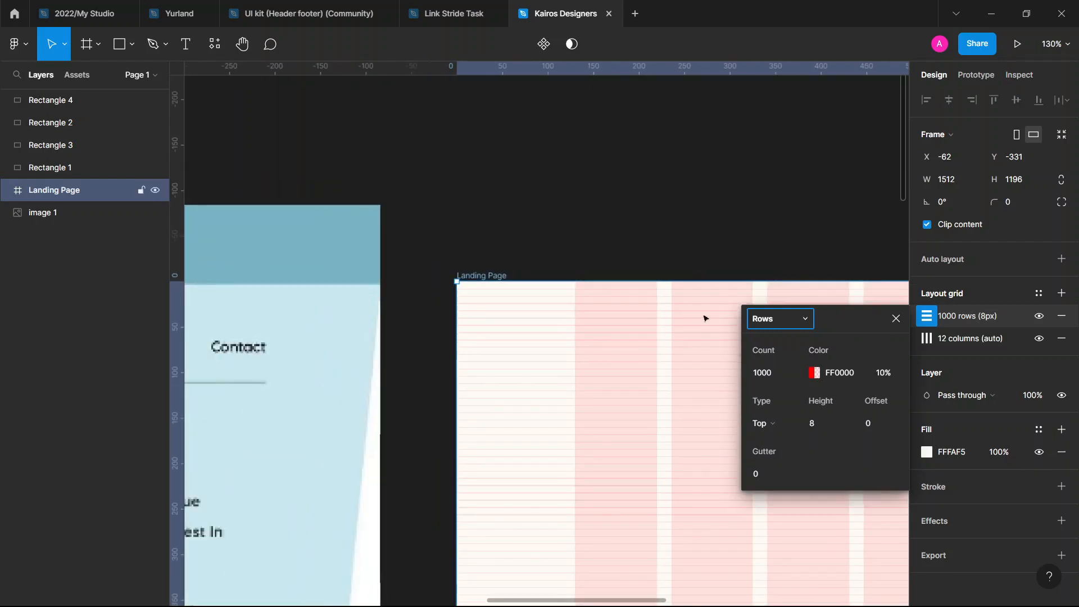
left_click(896, 318)
Examine the navigation bar and hero layout of the reference real estate page beside the Landing Page frame
scroll(534, 318, "down", 8)
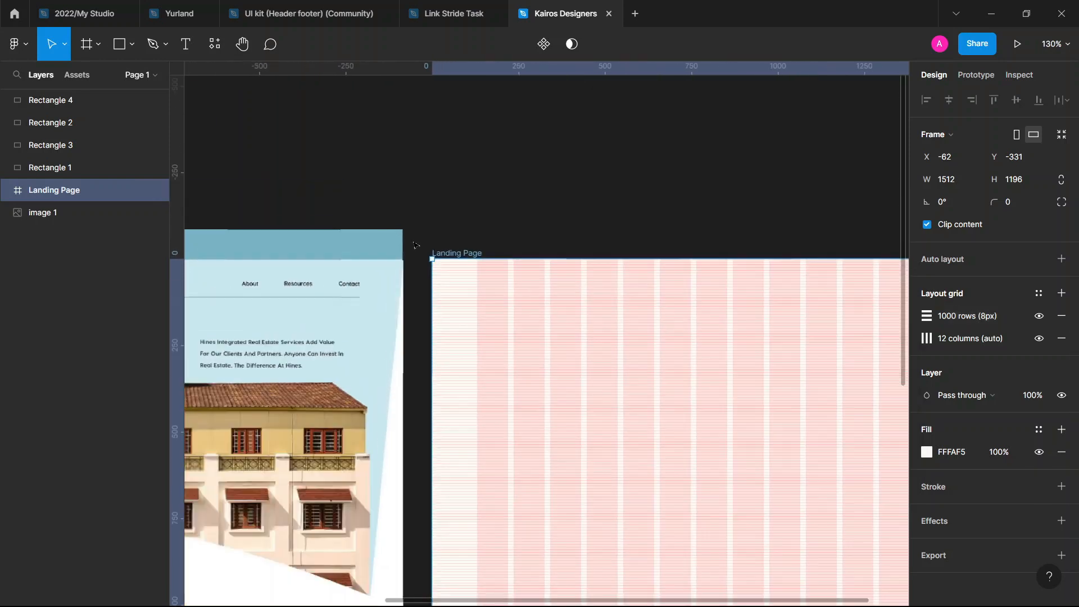
scroll(741, 272, "left", 3)
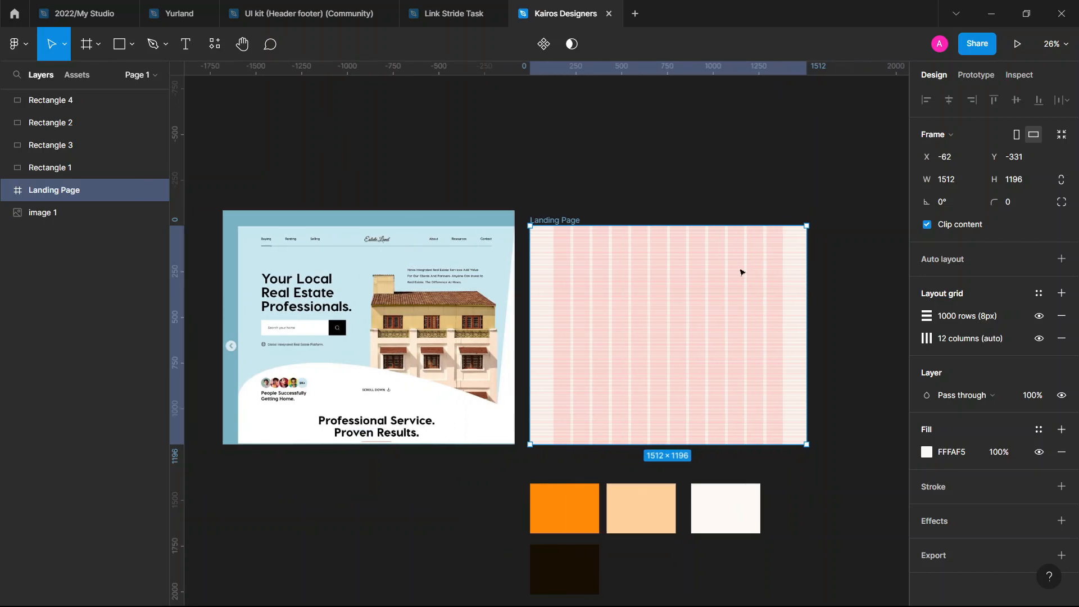
scroll(281, 253, "up", 8)
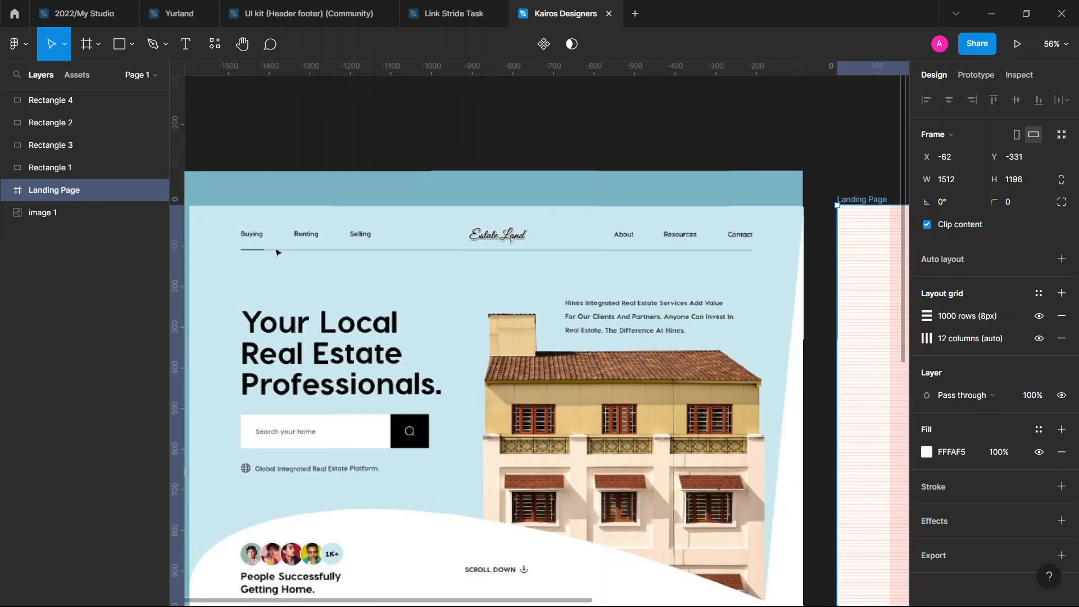
scroll(281, 254, "down", 5)
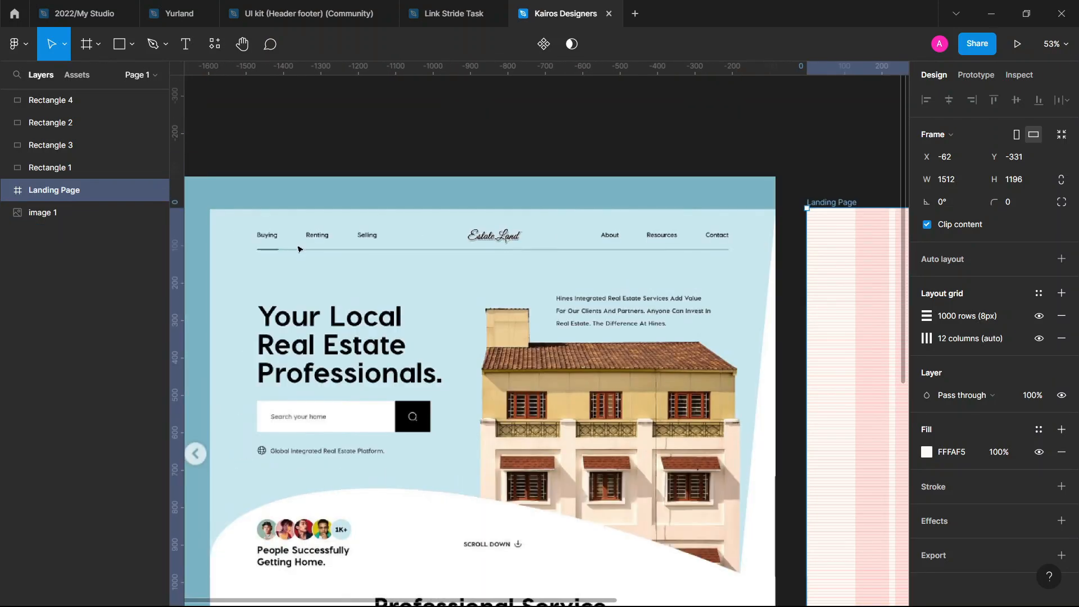
scroll(300, 248, "down", 5)
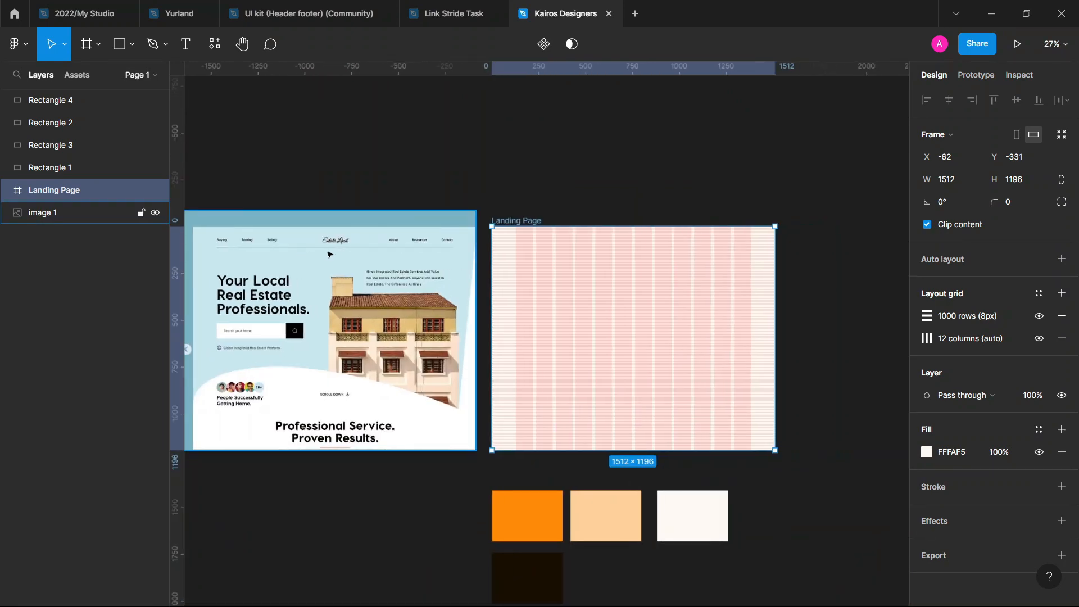
scroll(578, 230, "up", 1)
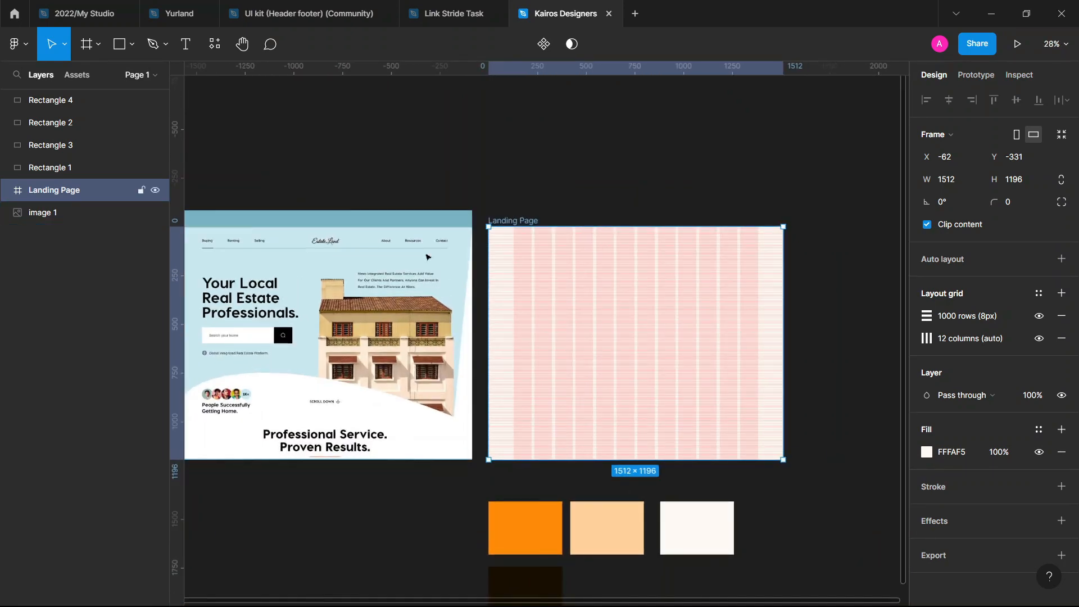
scroll(450, 278, "left", 2)
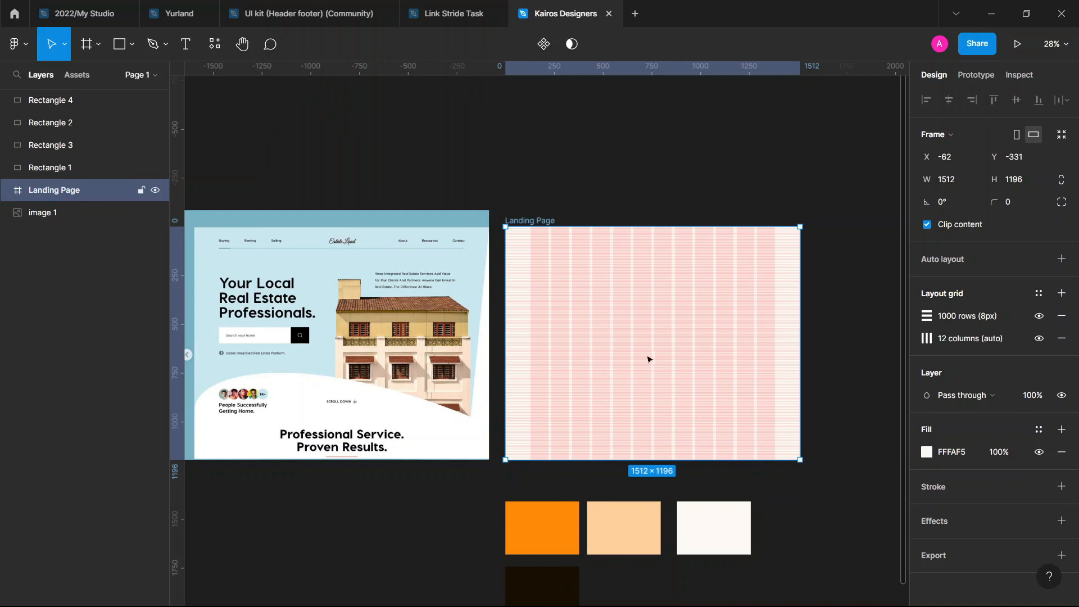
Add a text layer reading "Buying" inside the Landing Page frame for the first navigation link
key("t")
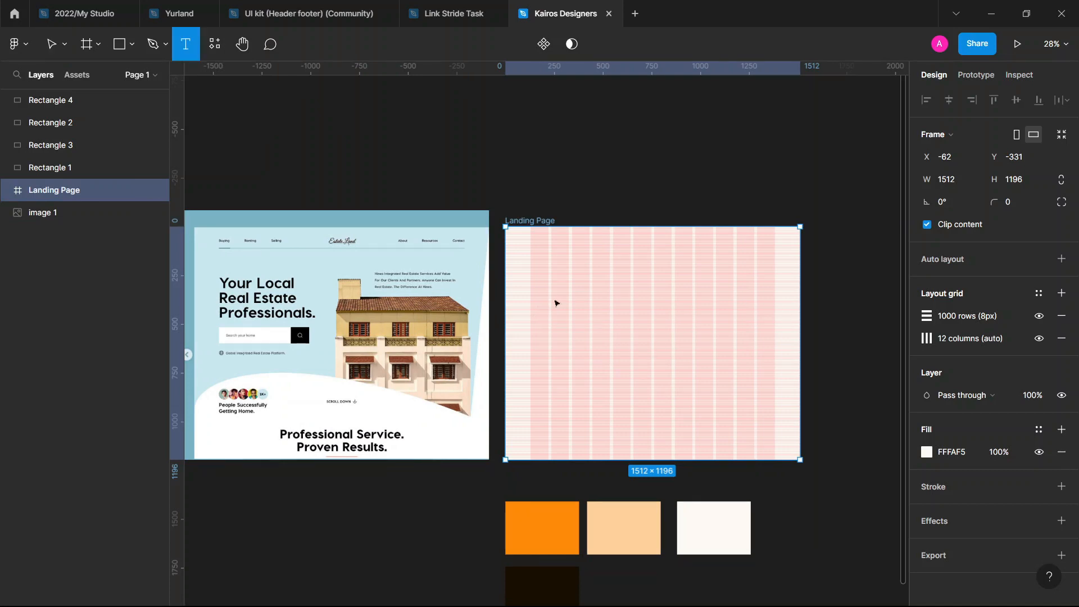
left_click(556, 303)
scroll(539, 329, "up", 2)
scroll(539, 328, "left", 4)
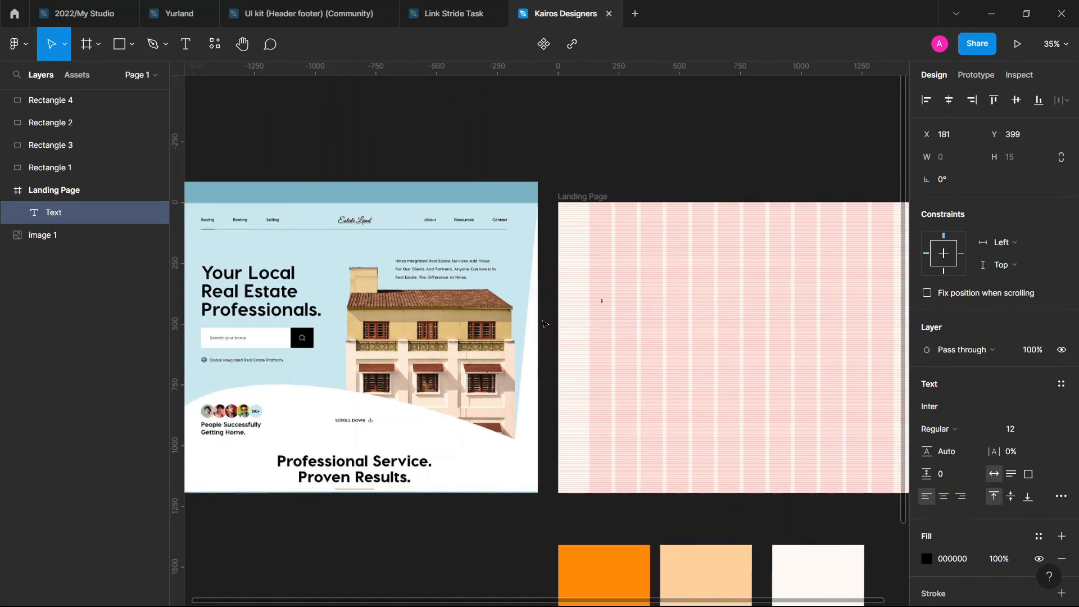
scroll(235, 236, "up", 4)
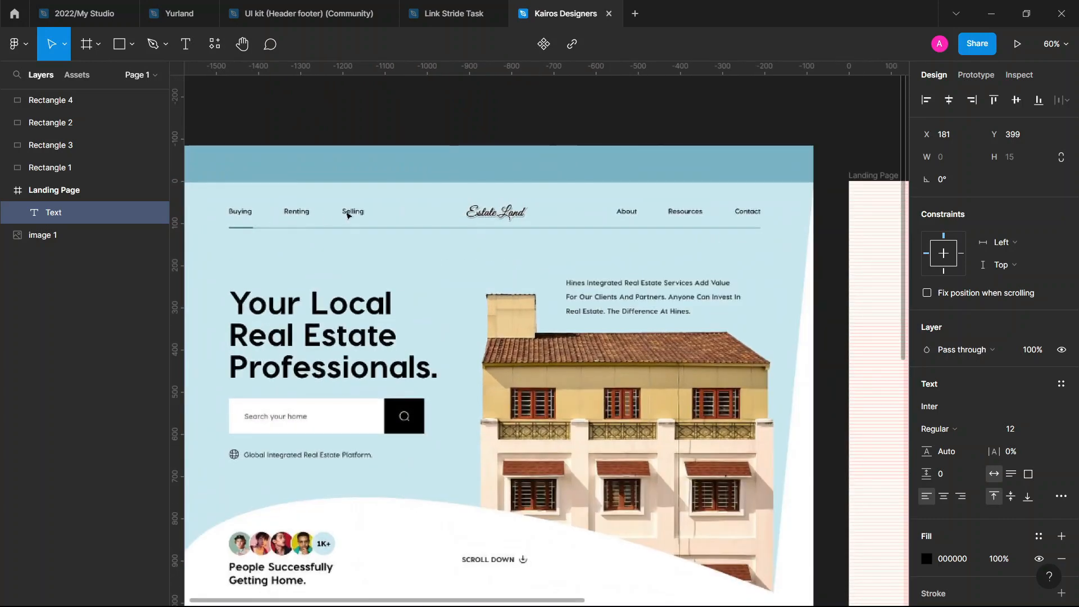
scroll(580, 217, "right", 1)
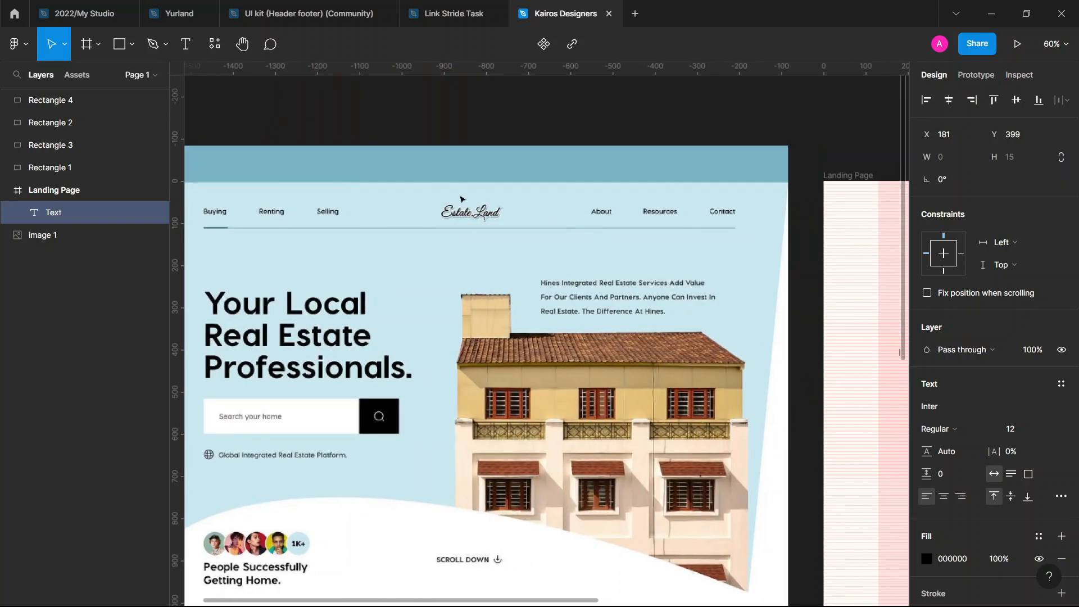
scroll(415, 353, "down", 2)
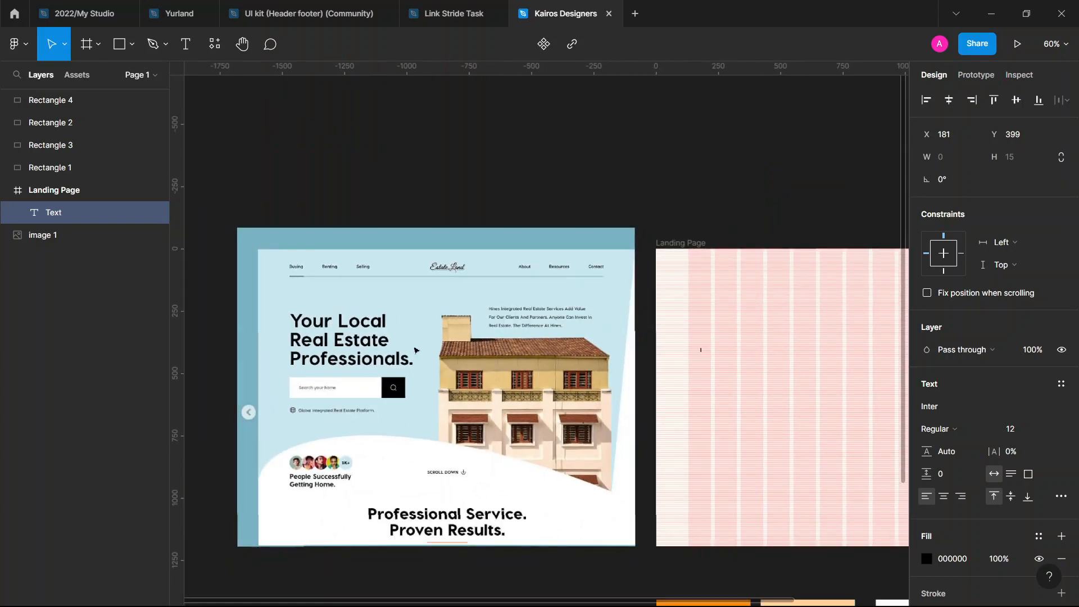
scroll(722, 361, "right", 1)
scroll(730, 357, "up", 8)
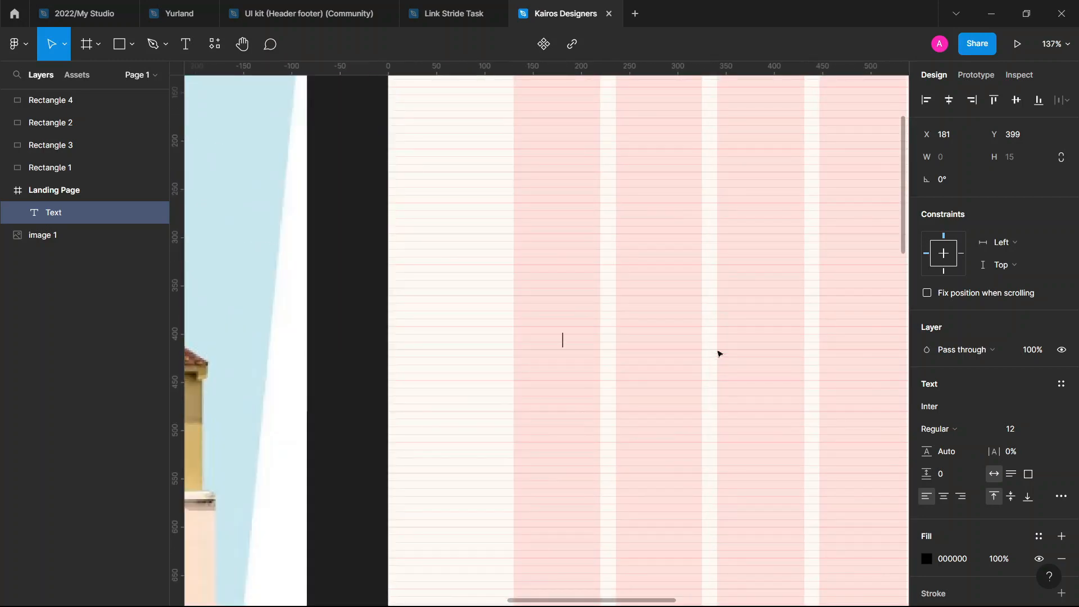
type("Buying")
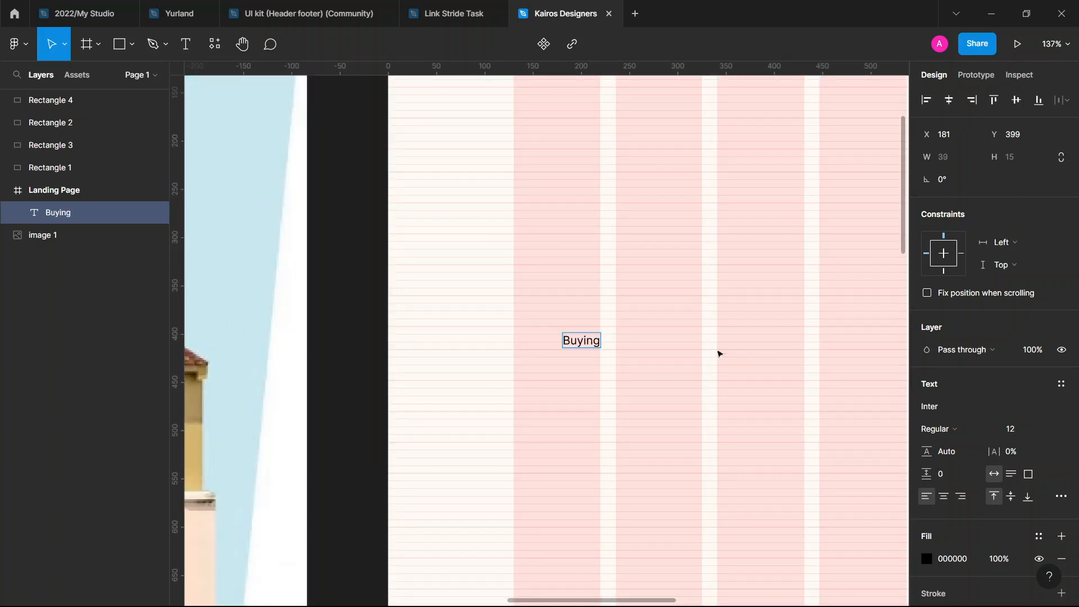
key("Escape")
Change the font of the "Buying" text to Athletics
left_click(959, 407)
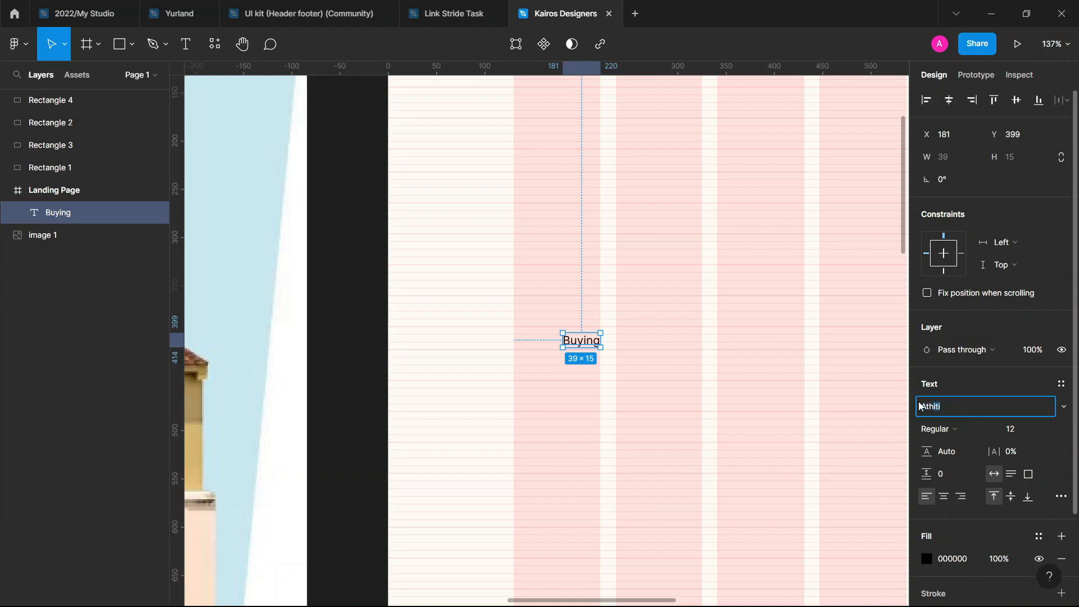
key("Return")
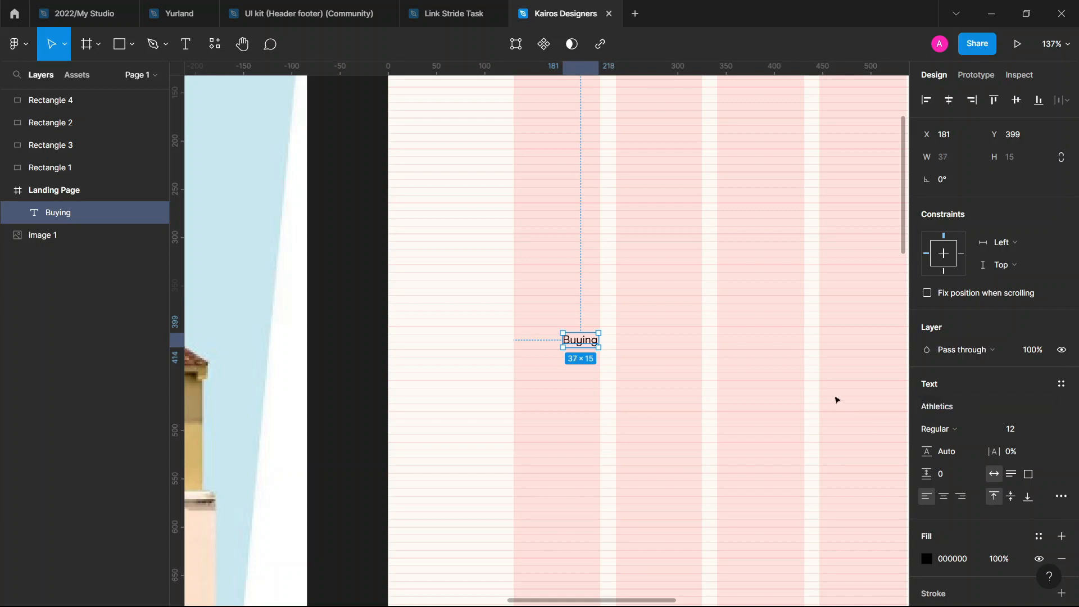
left_click(646, 385)
Set the font size of the "Buying" text to 18
left_click(587, 345)
scroll(585, 354, "down", 2)
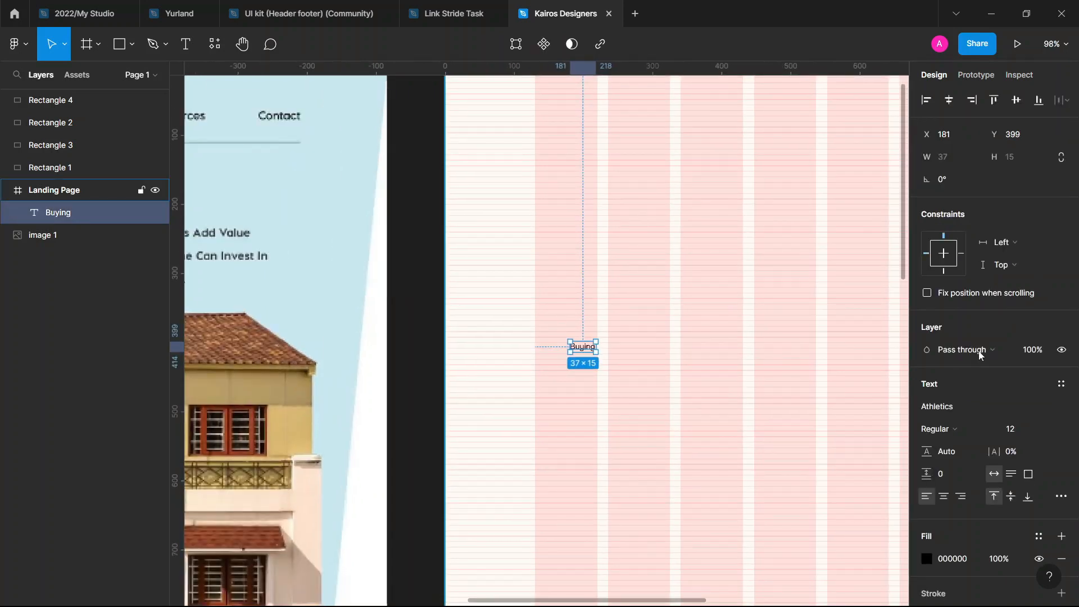
left_click(1047, 429)
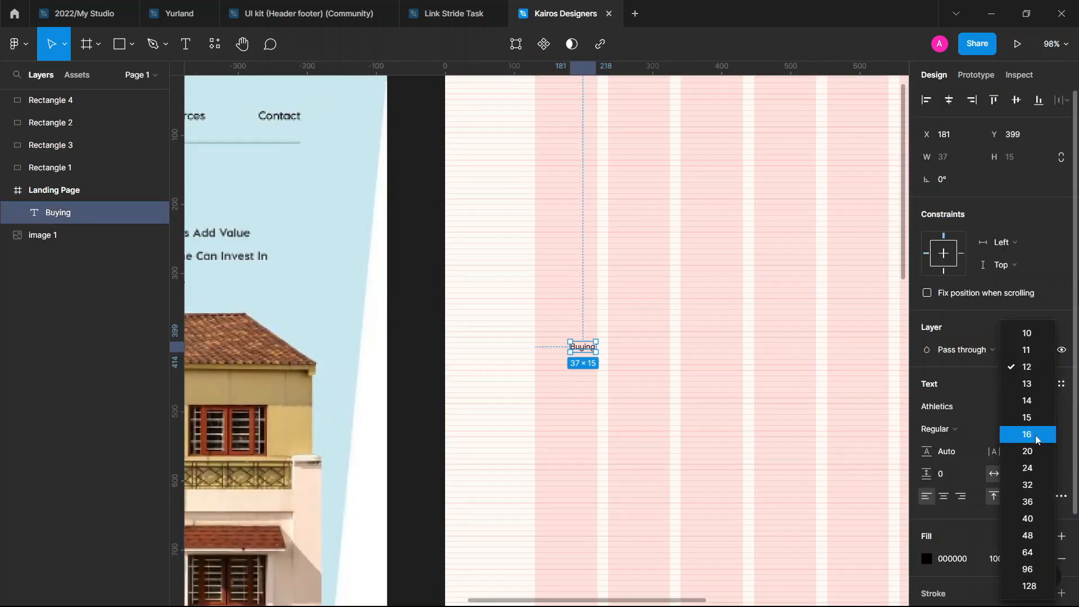
left_click(1035, 435)
left_click(1030, 432)
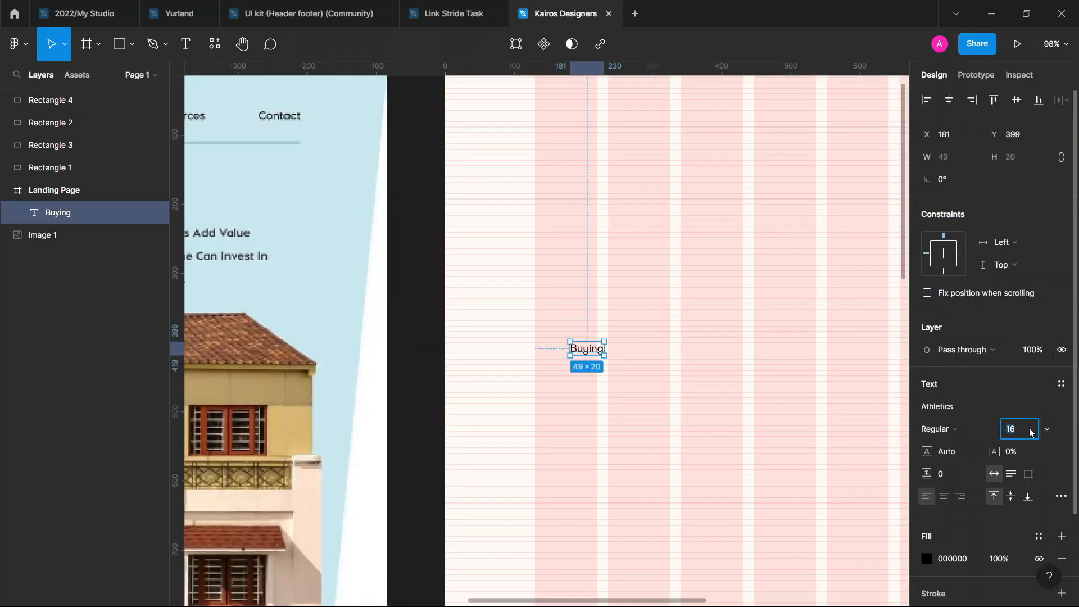
key("Return")
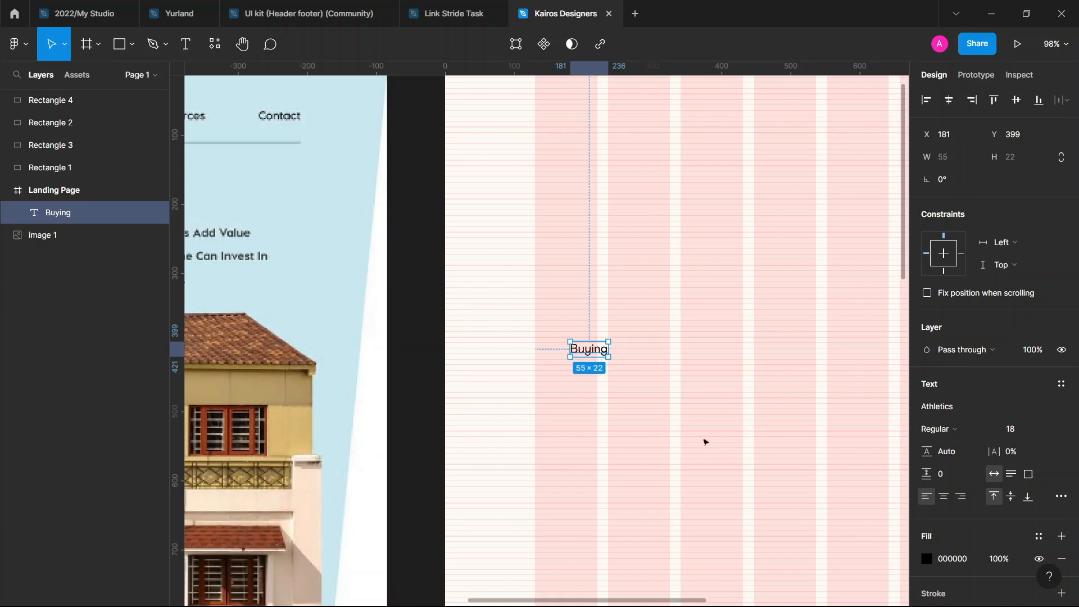
Compare the size of the "Buying" text on the Landing Page frame with the navigation labels in the reference image
scroll(604, 363, "down", 5)
scroll(596, 358, "down", 3)
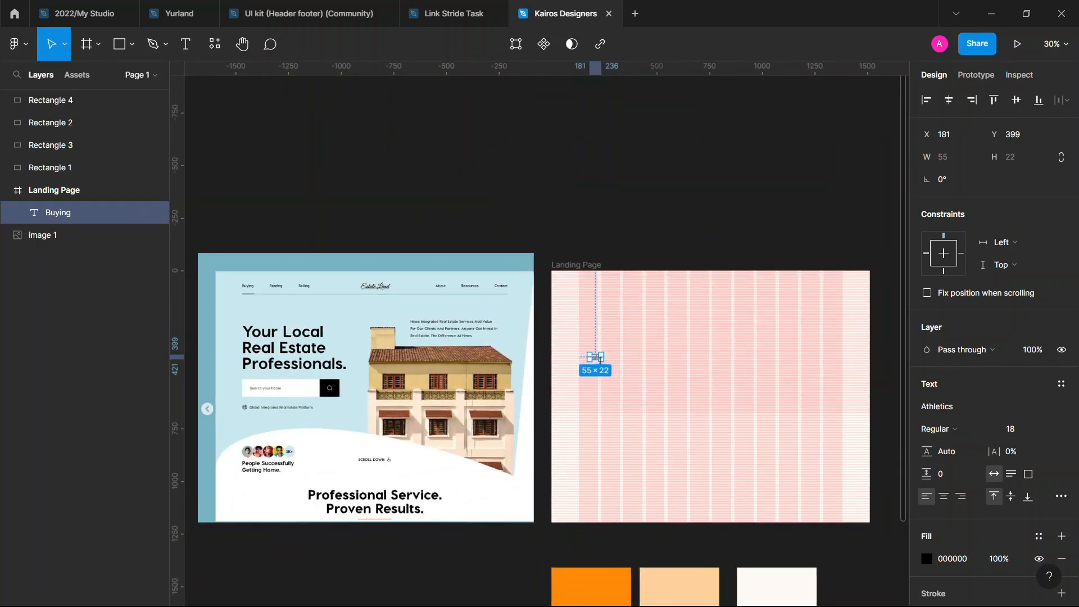
scroll(599, 362, "up", 6)
scroll(579, 377, "down", 4)
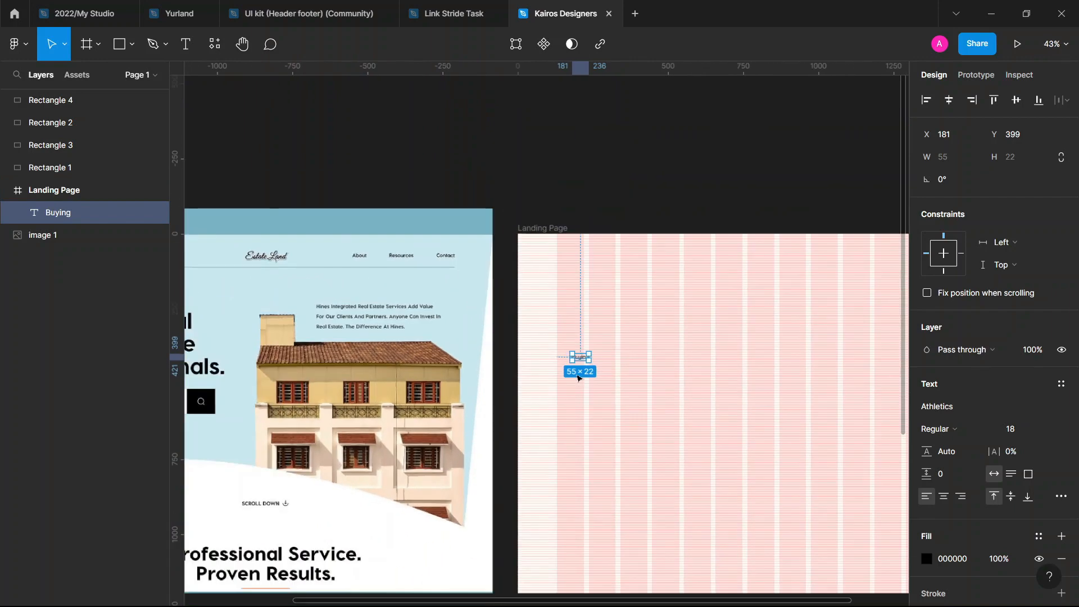
scroll(672, 375, "up", 3)
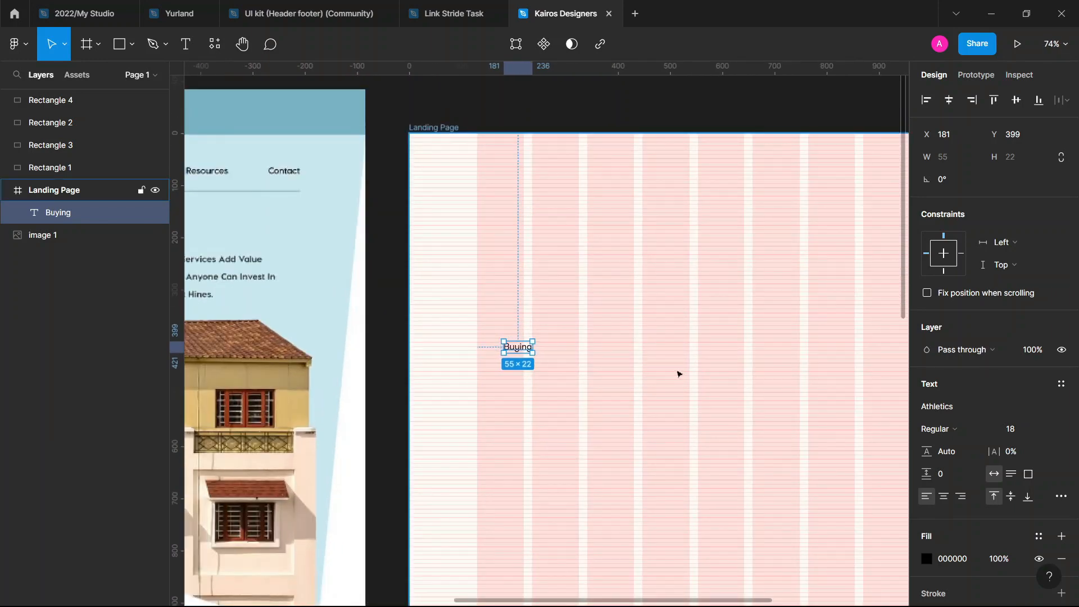
scroll(677, 373, "up", 3)
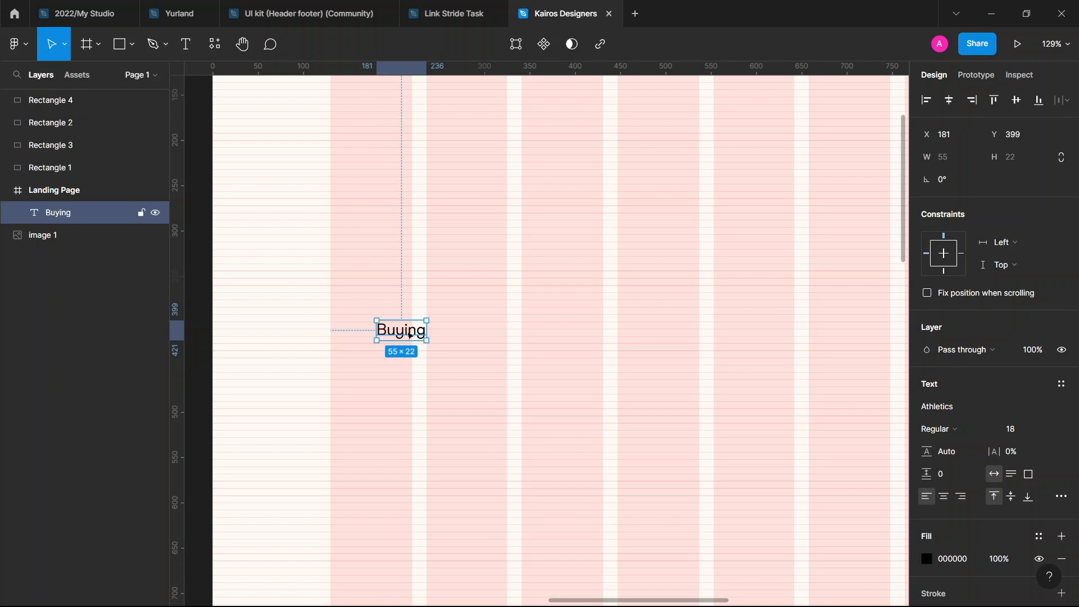
scroll(614, 301, "down", 7)
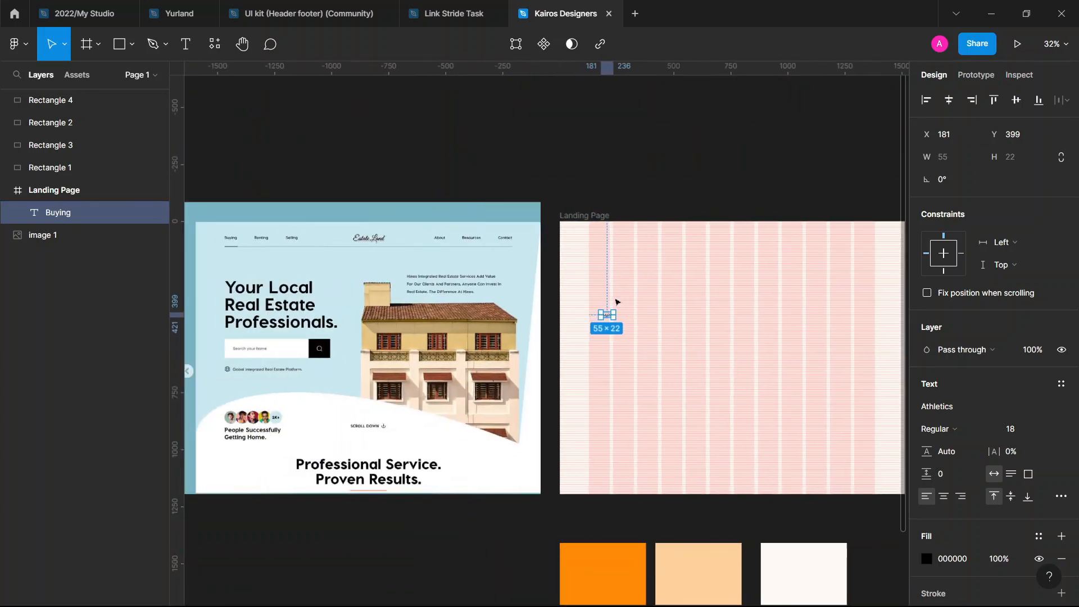
scroll(624, 336, "up", 7)
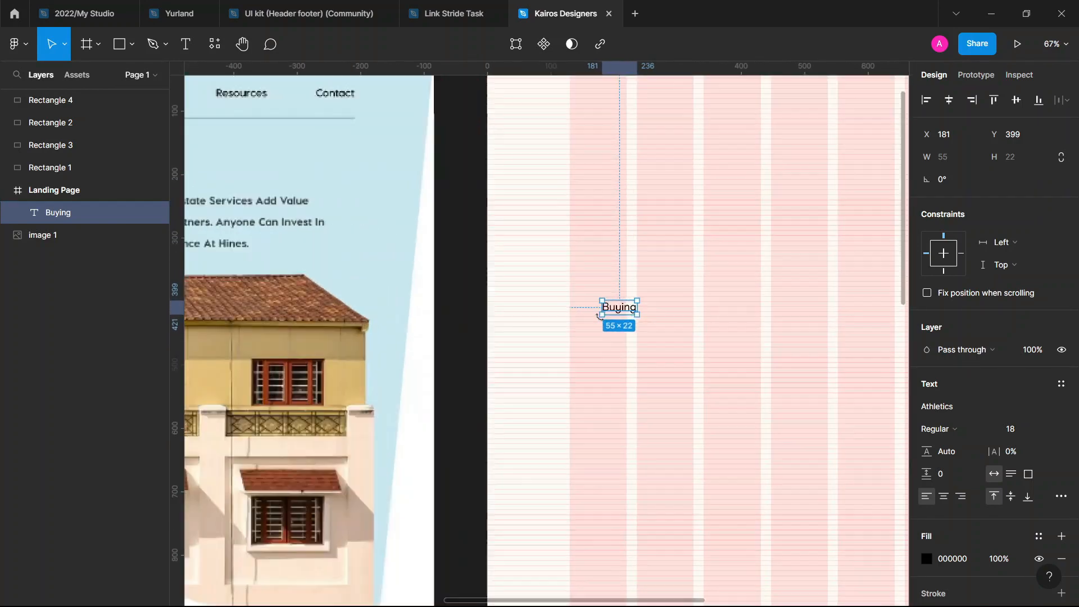
scroll(613, 332, "down", 4)
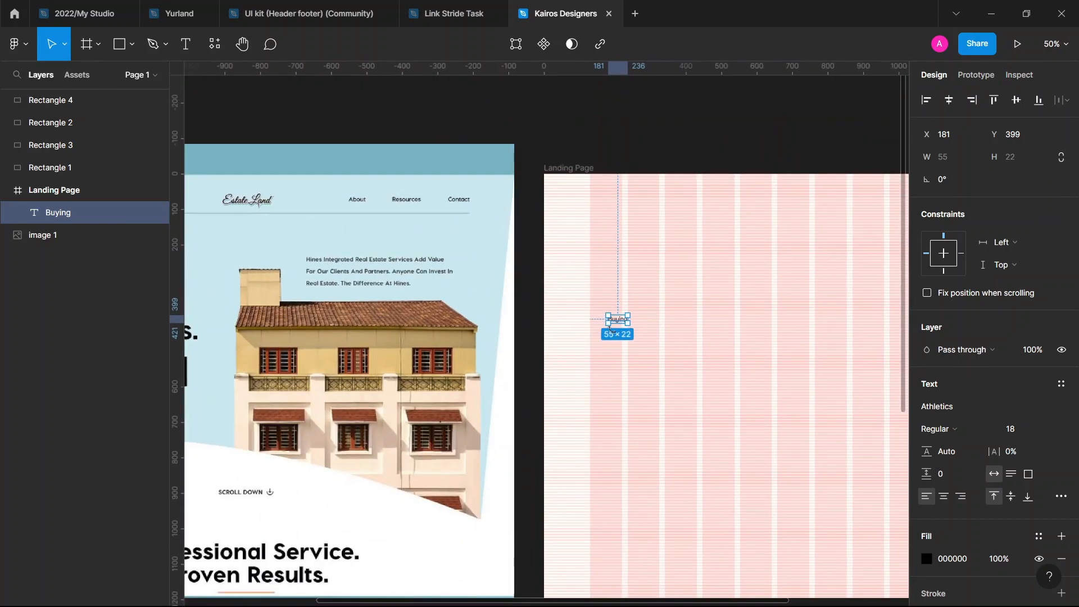
scroll(745, 333, "right", 3)
scroll(770, 320, "right", 5)
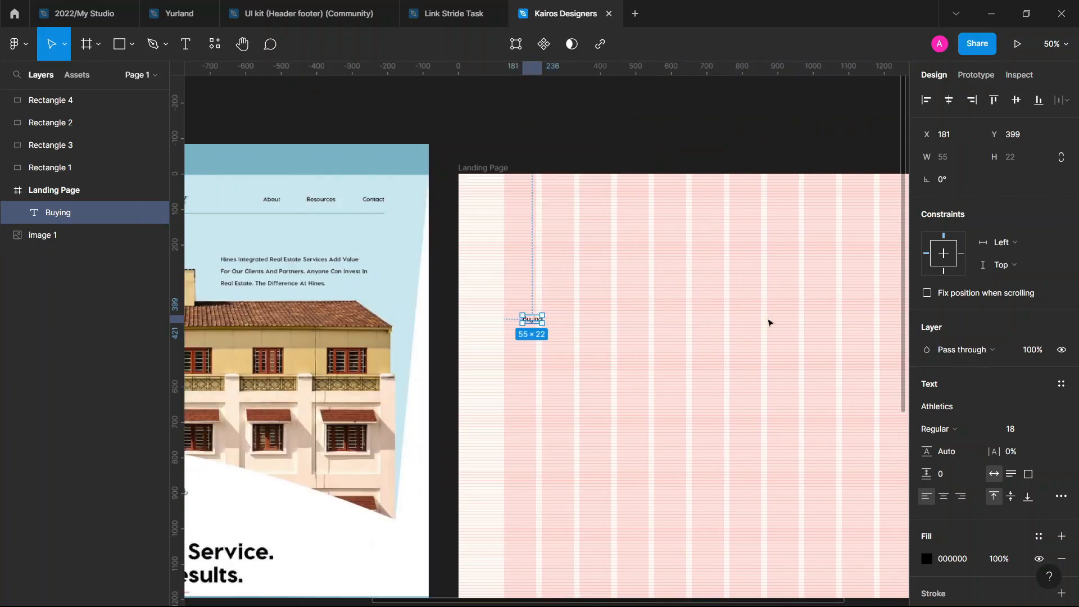
scroll(548, 313, "up", 5)
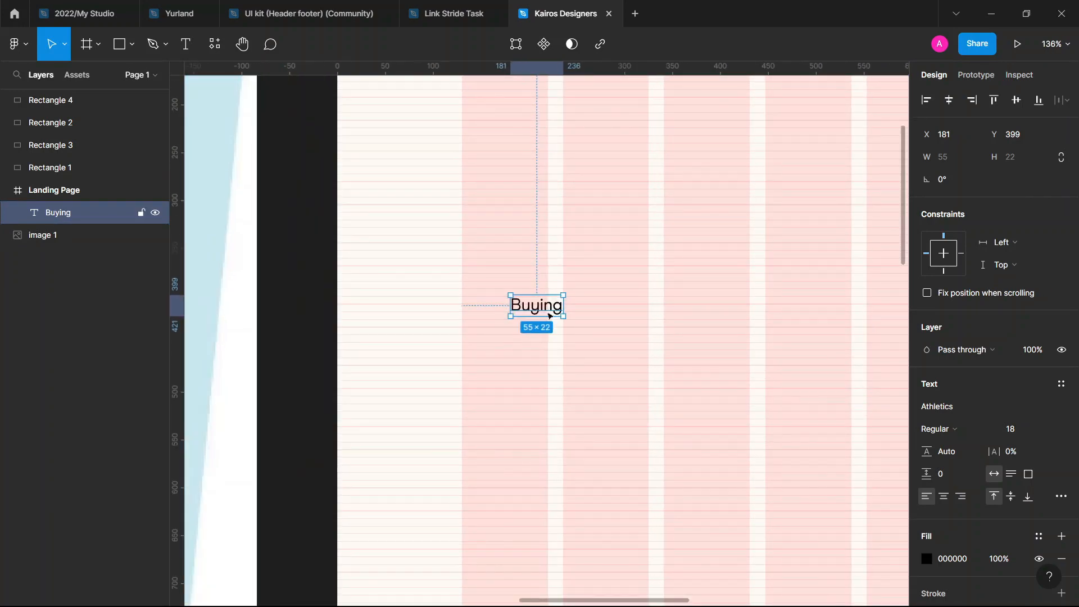
Wrap the "Buying" text in an auto layout frame and recolour it 190E00 by sampling the dark brown swatch
key("shift+a")
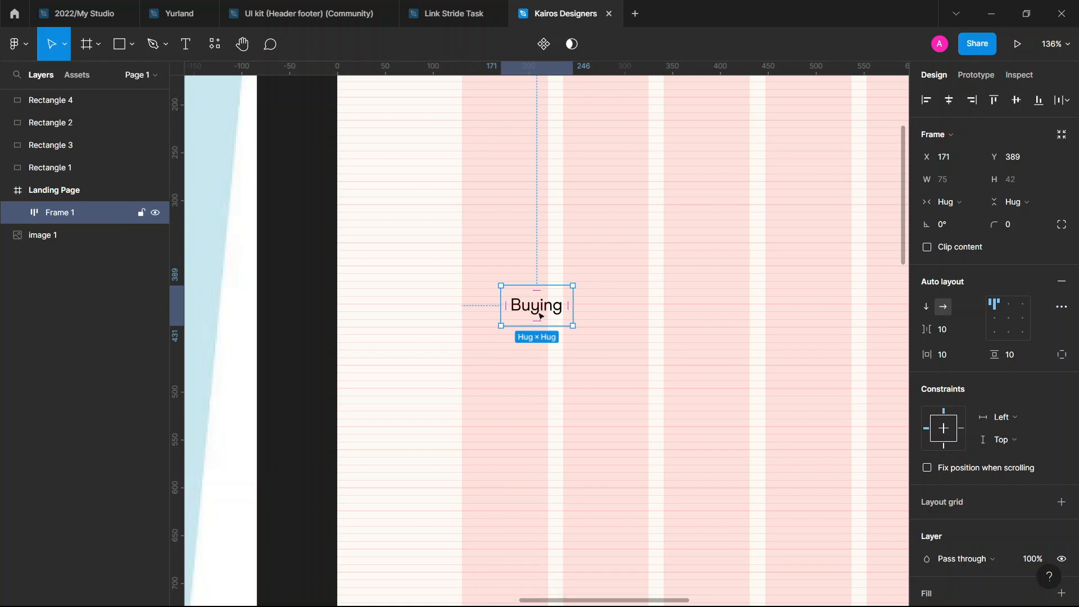
scroll(539, 304, "down", 5)
scroll(533, 295, "down", 3)
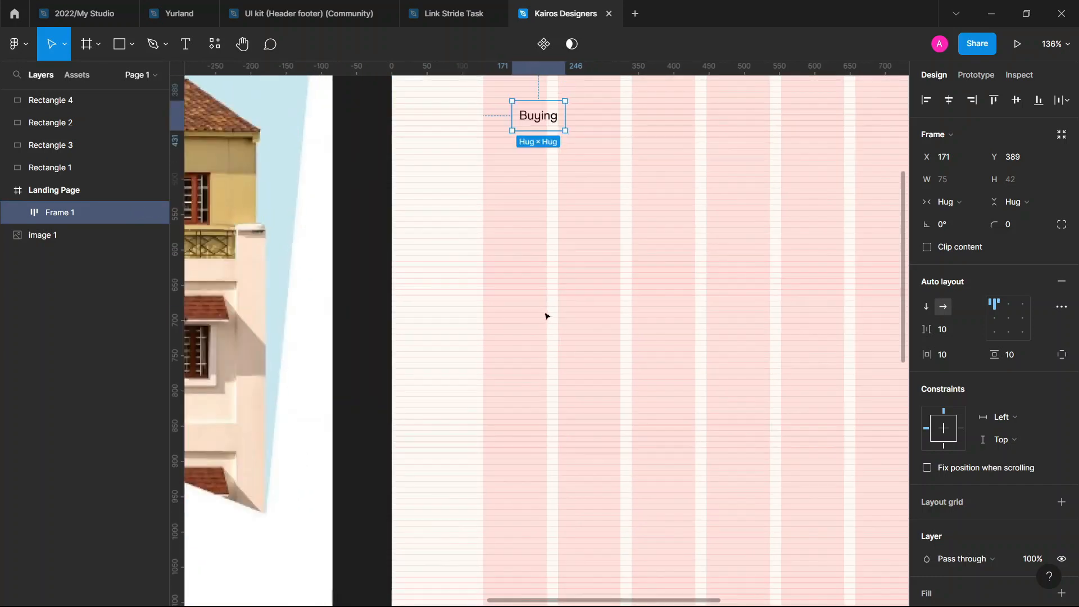
scroll(545, 314, "down", 5)
scroll(845, 380, "down", 2)
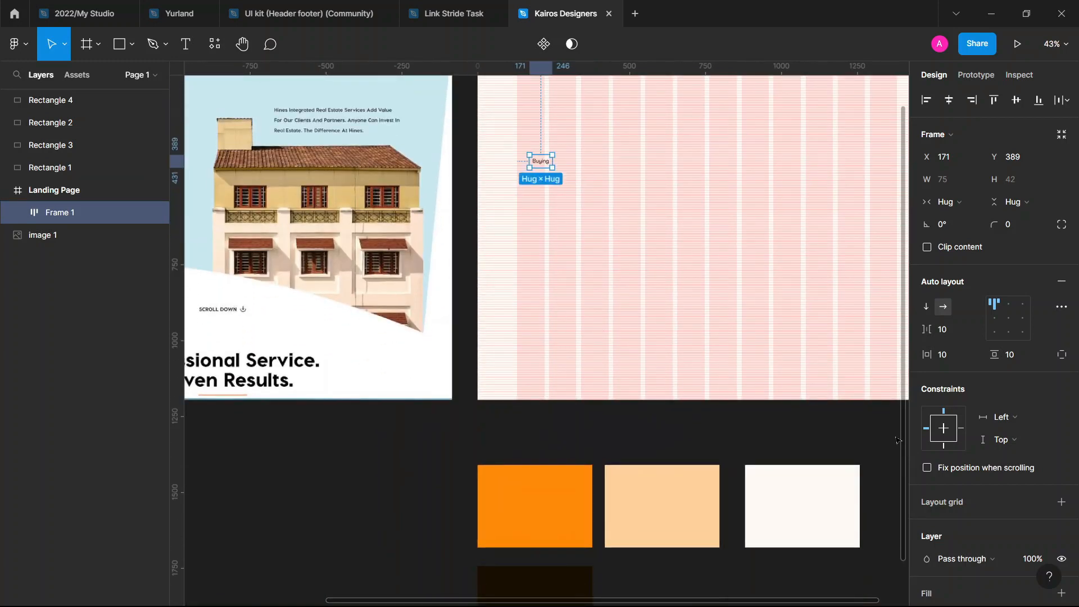
scroll(978, 422, "down", 4)
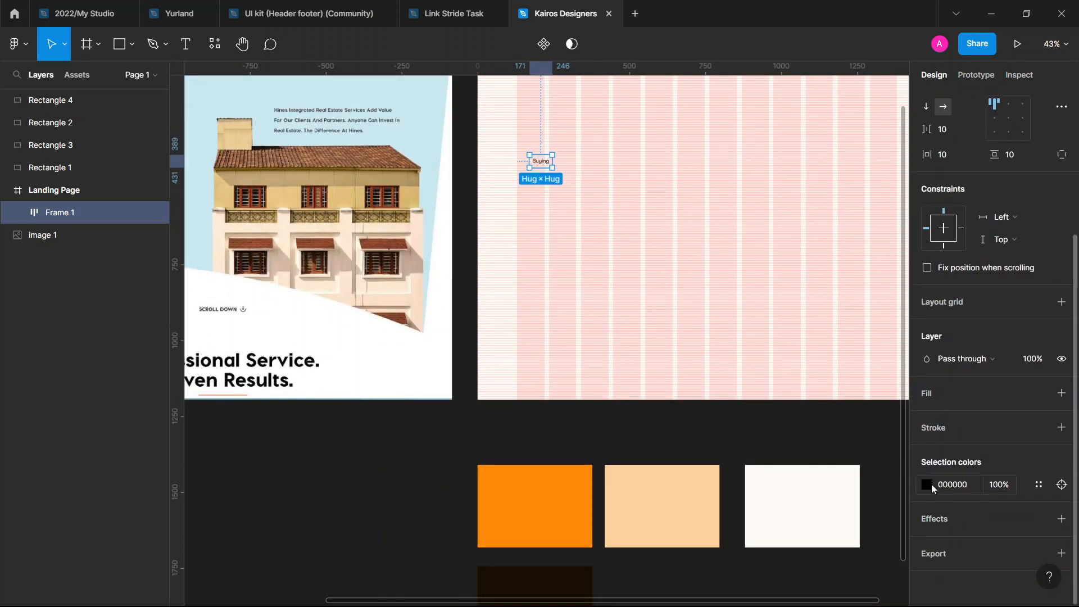
left_click(926, 484)
scroll(556, 337, "right", 8)
scroll(542, 332, "down", 4)
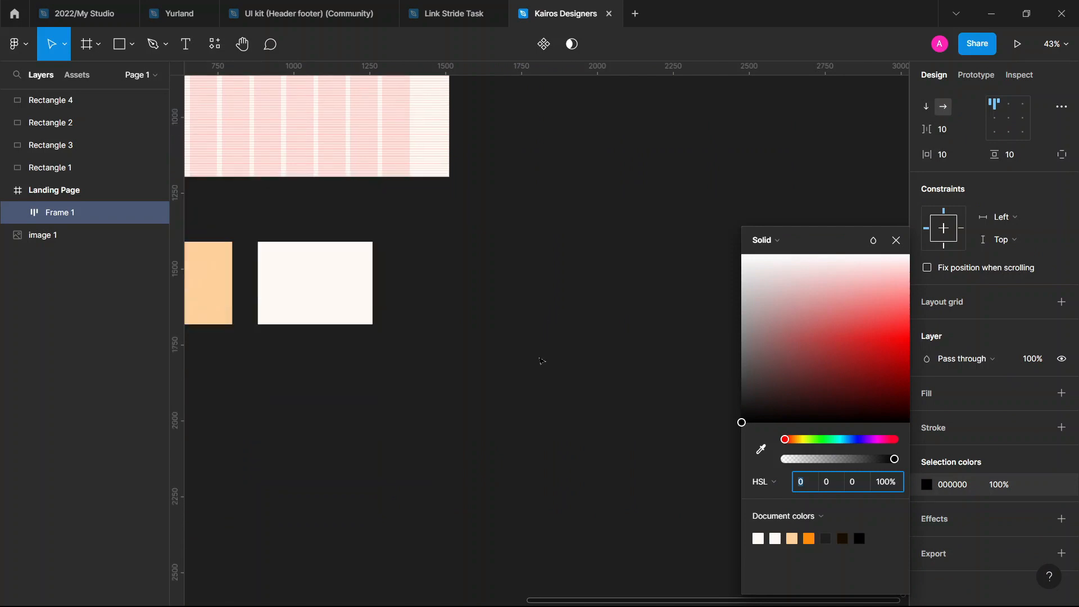
scroll(556, 365, "left", 5)
left_click(761, 448)
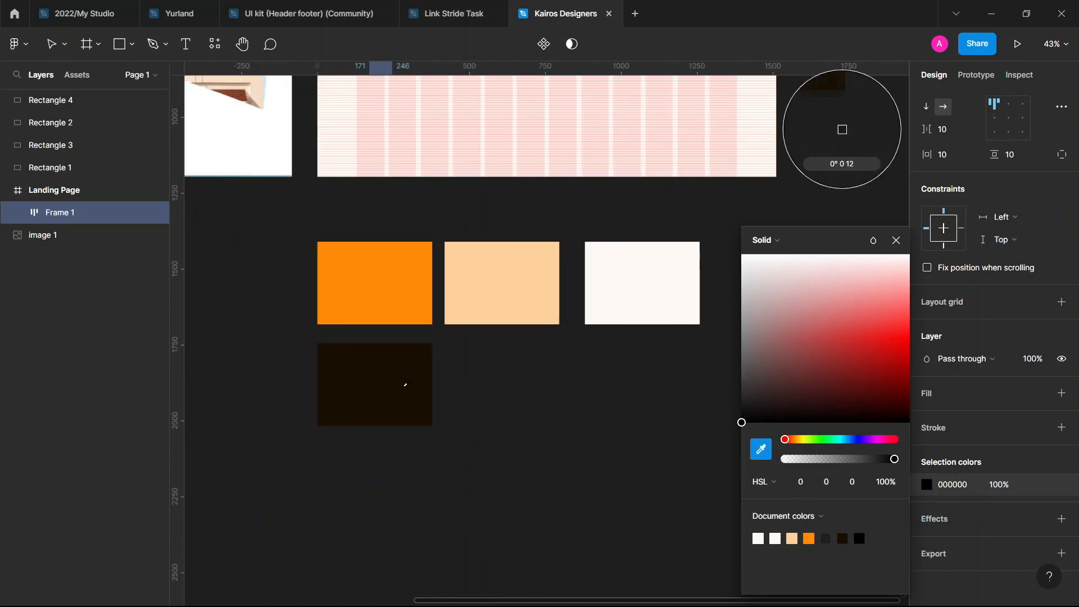
left_click(393, 375)
left_click(895, 240)
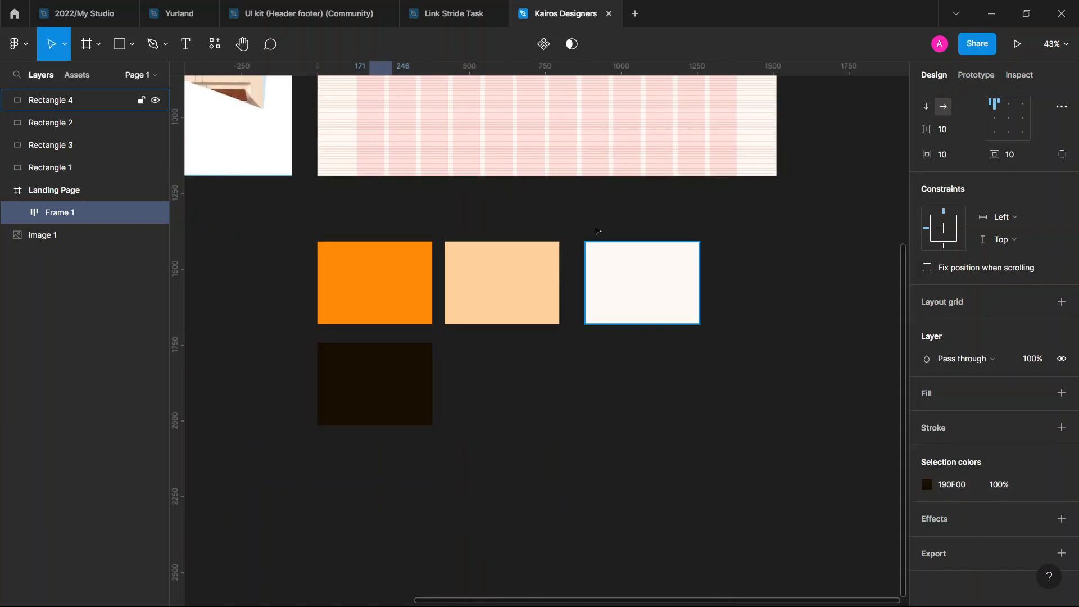
Duplicate the "Buying" frame to its right and change the copy's text to "Renting"
scroll(389, 269, "up", 6)
scroll(341, 232, "up", 5)
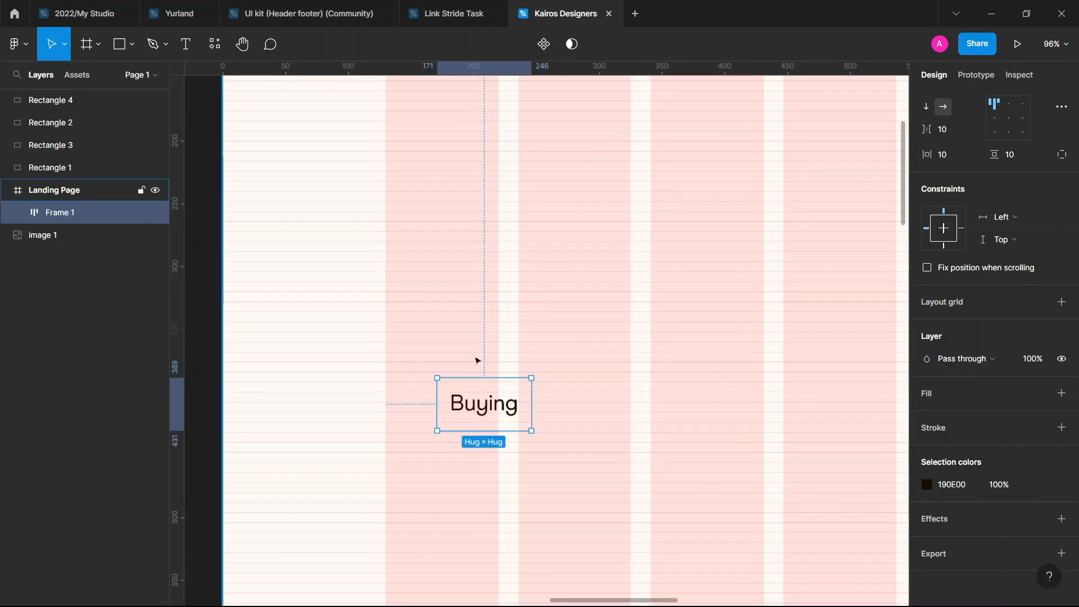
scroll(530, 433, "down", 5)
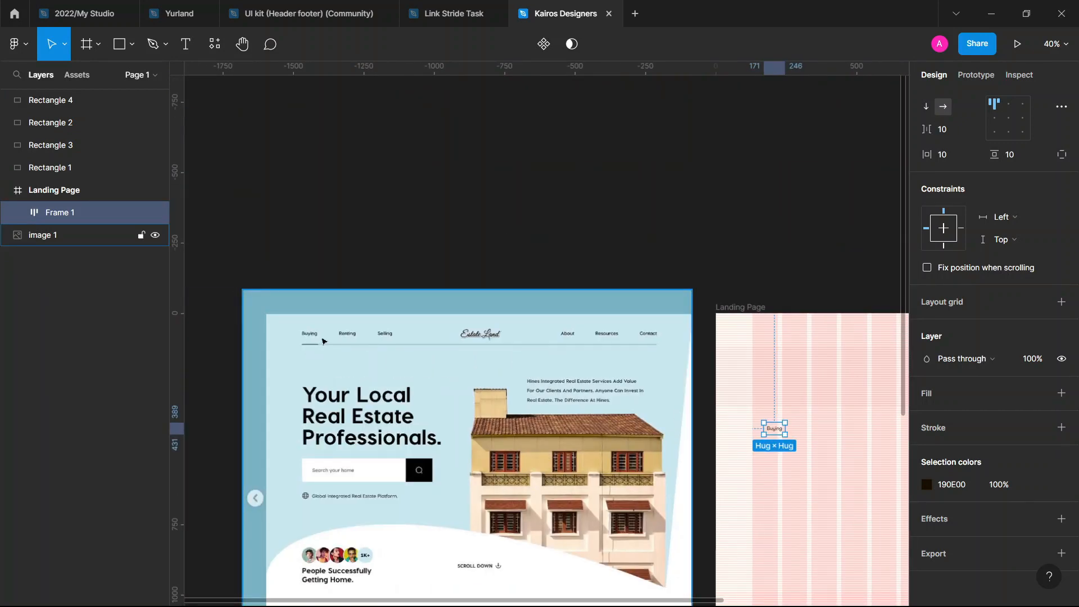
scroll(324, 341, "right", 5)
scroll(539, 396, "right", 5)
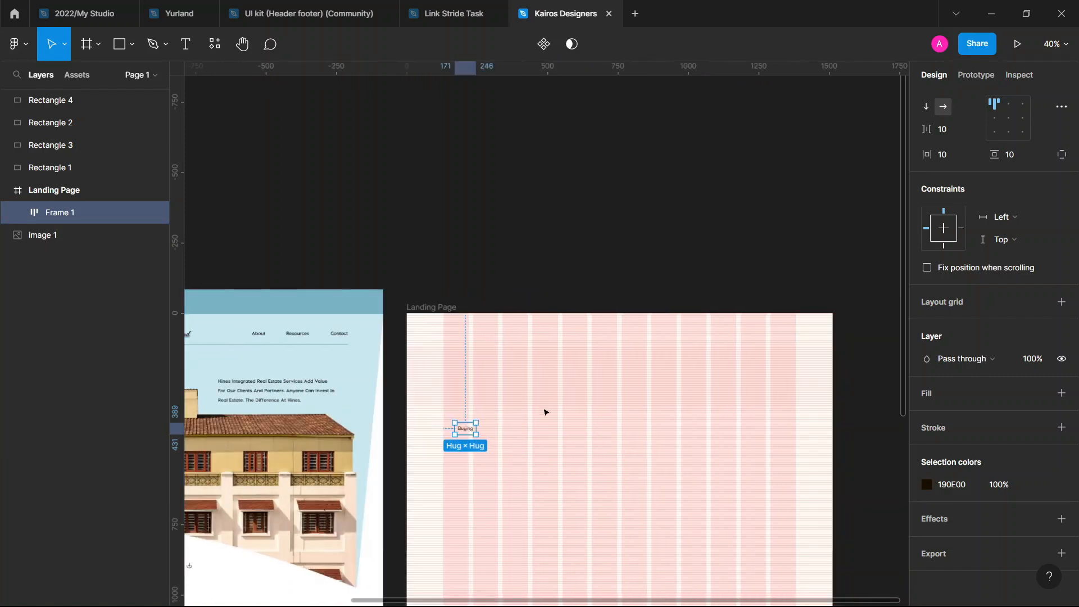
scroll(477, 449, "up", 8)
left_click_drag(466, 417, 528, 415)
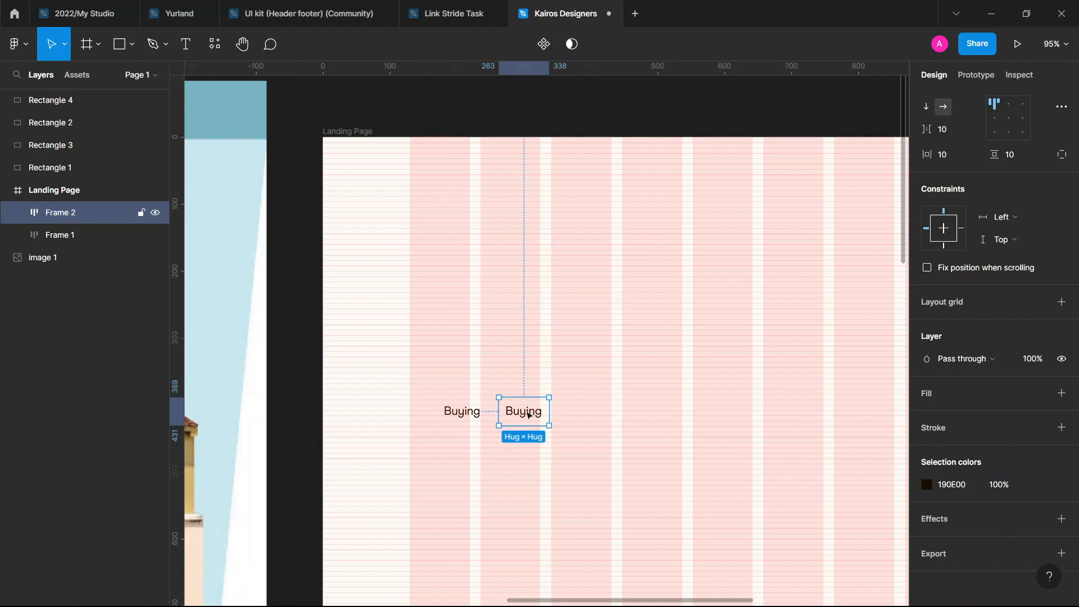
double_click(528, 416)
double_click(528, 413)
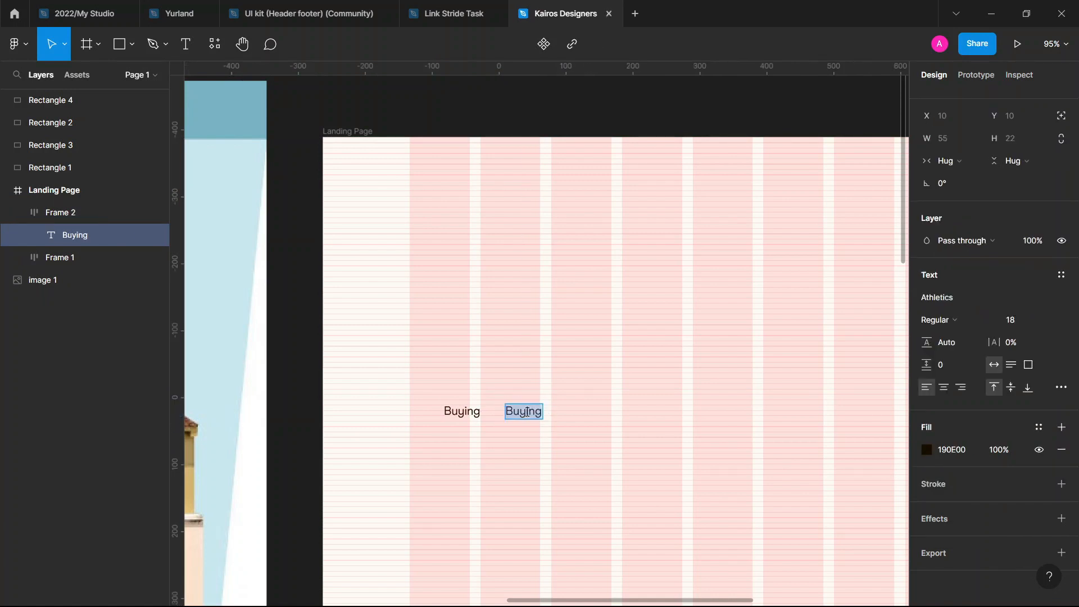
type("Rent")
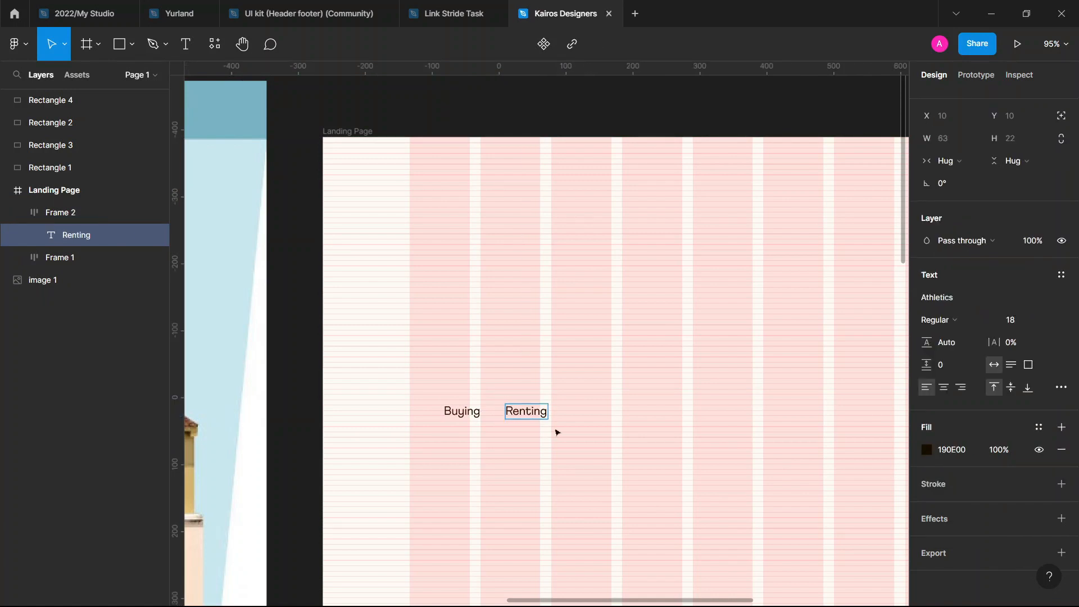
key("Escape")
Centre-align the text of the "Renting" and "Buying" labels
left_click(943, 387)
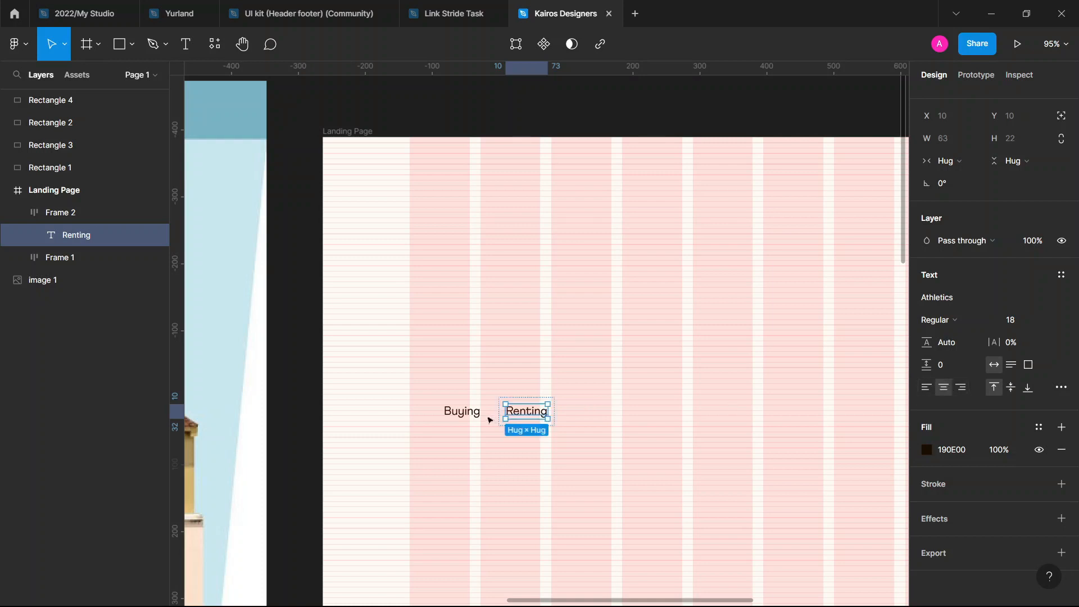
left_click(472, 414)
left_click(943, 387)
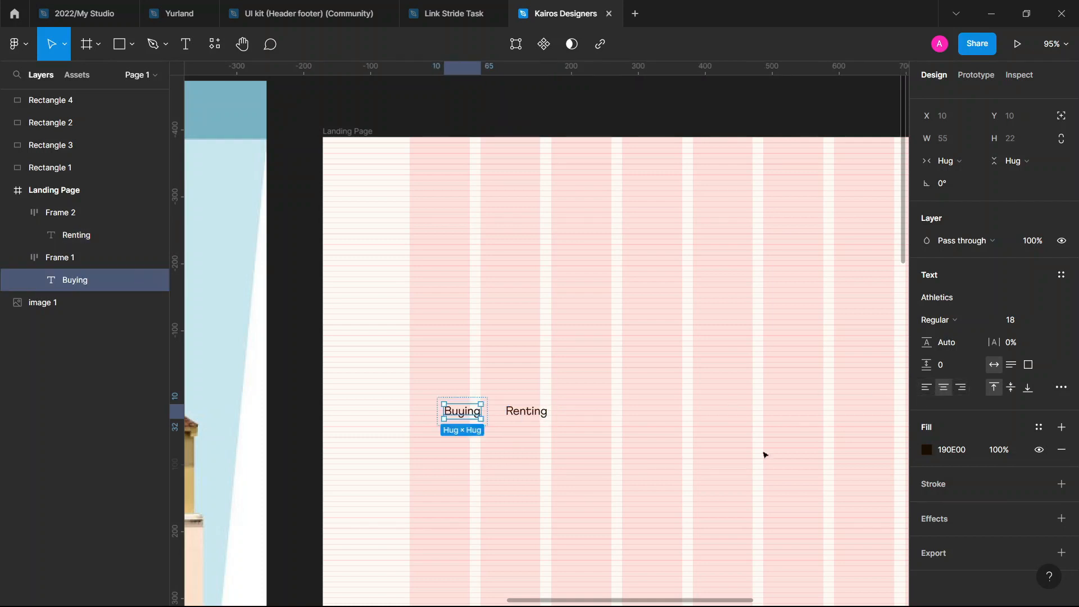
left_click(502, 445)
left_click(479, 427)
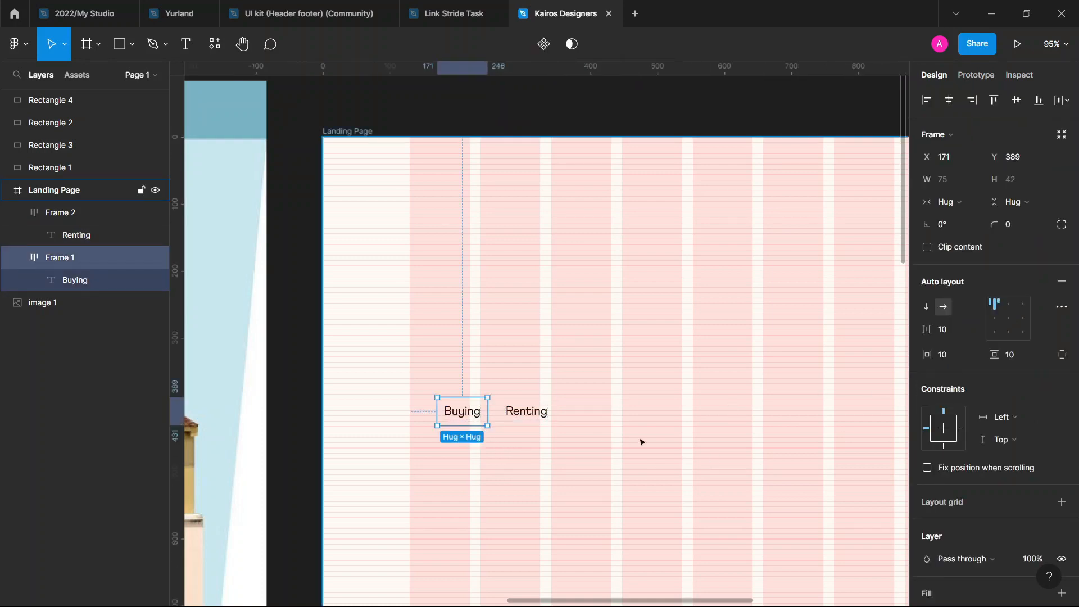
Duplicate the "Renting" frame to its right and change the copy's text to "Selling"
scroll(642, 442, "down", 5)
scroll(631, 433, "left", 7)
scroll(631, 433, "right", 3)
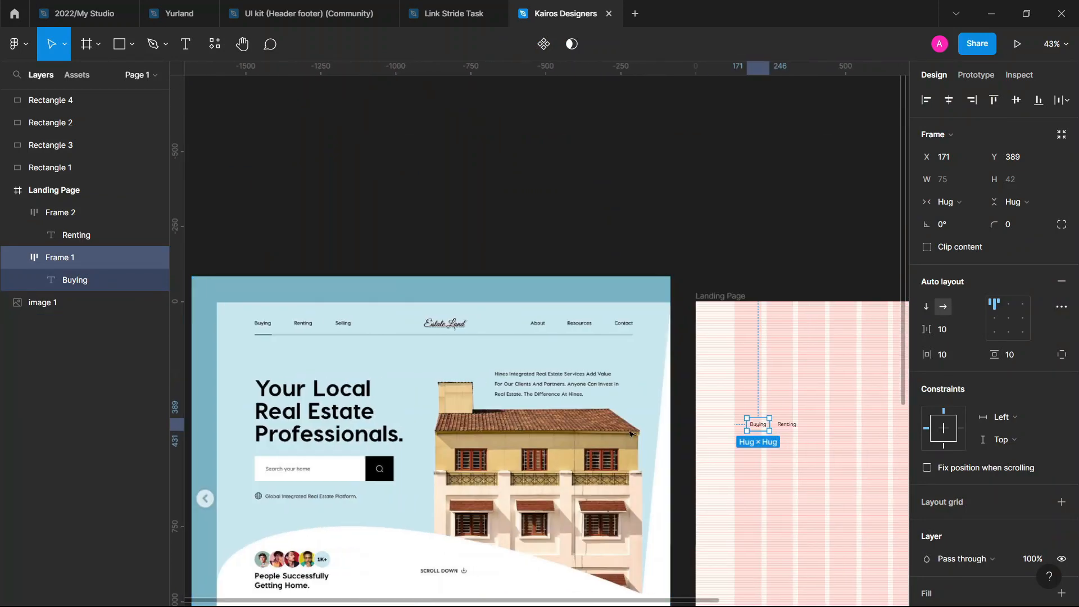
scroll(630, 433, "right", 6)
scroll(540, 418, "up", 2)
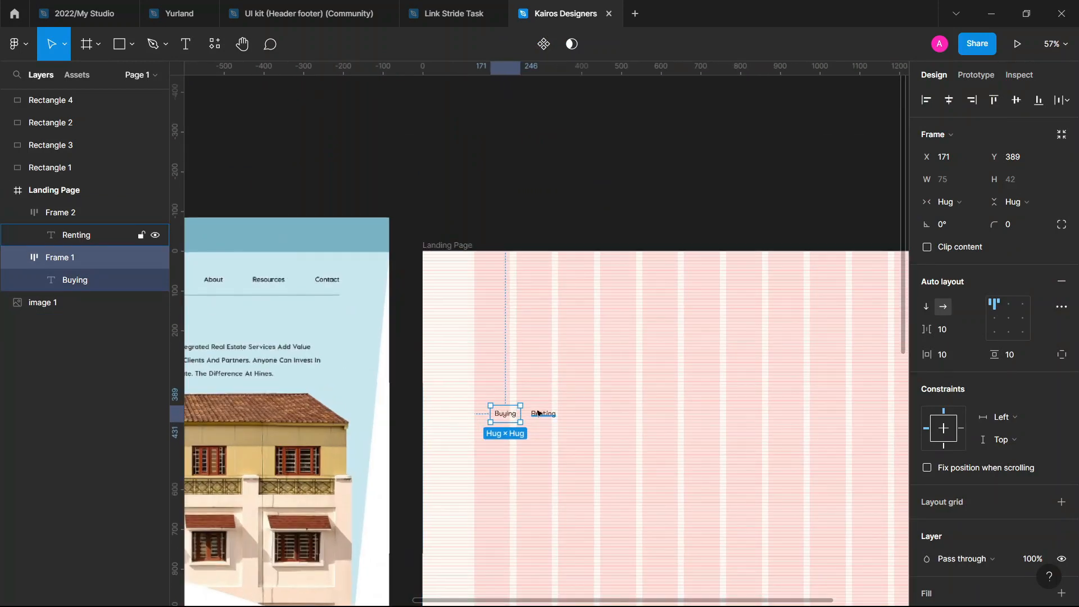
scroll(538, 413, "up", 4)
left_click(539, 416)
left_click_drag(535, 418, 616, 416)
double_click(616, 416)
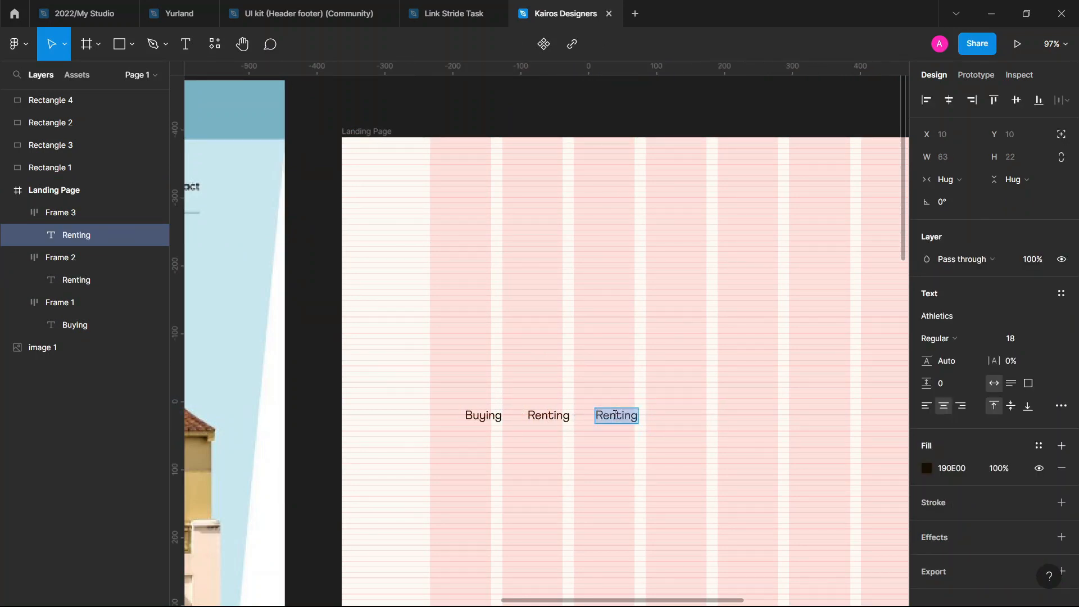
type("Selling")
key("Escape")
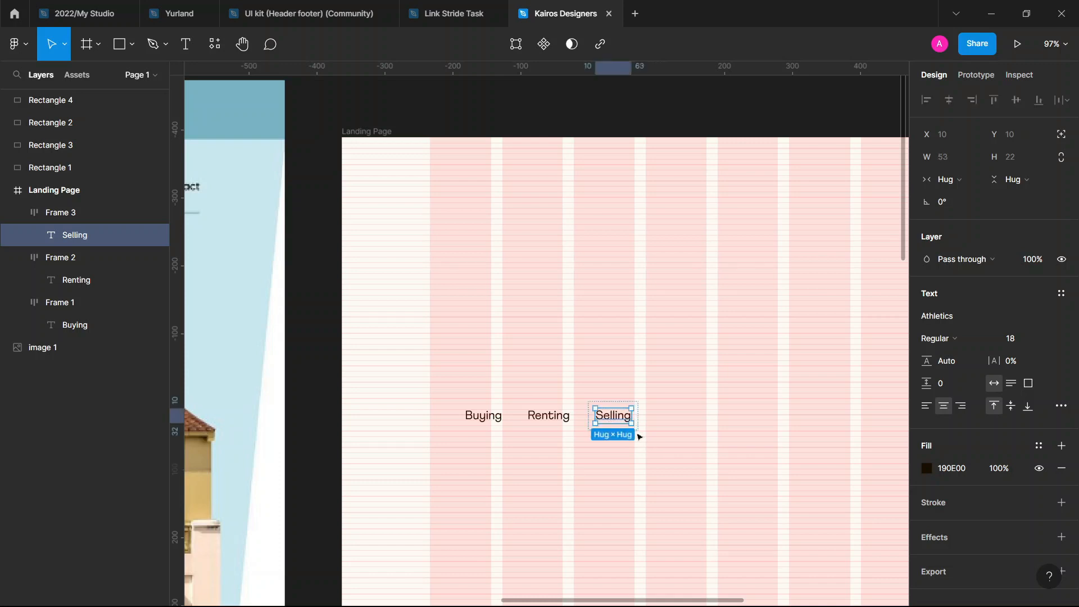
Duplicate the "Selling" frame further right, leaving a wider gap, and change the copy's text to "About"
key("Escape")
left_click(614, 414)
left_click_drag(616, 414, 699, 418)
double_click(699, 417)
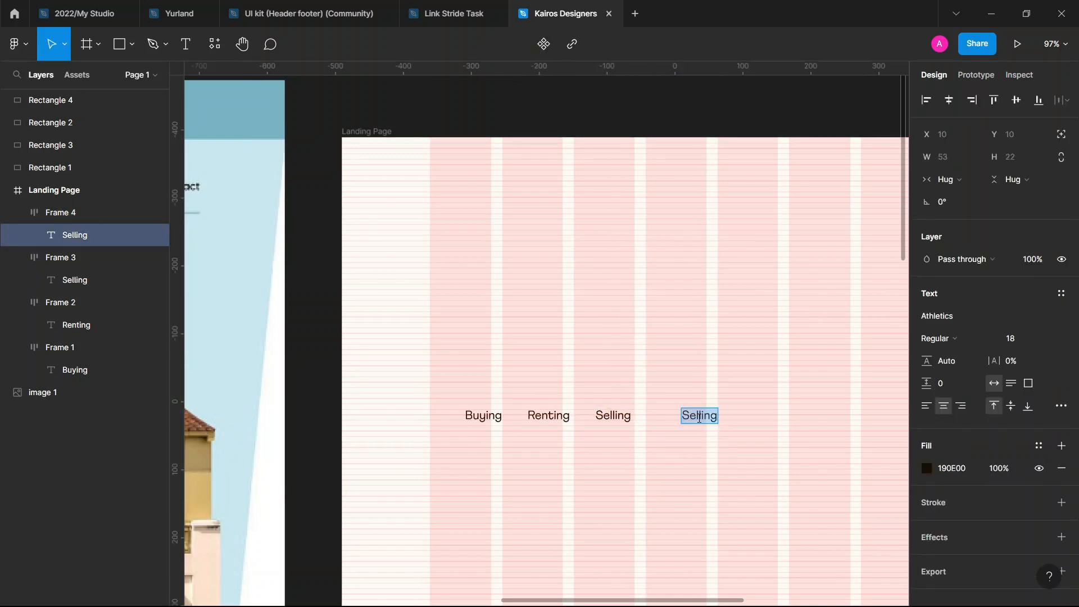
type("About")
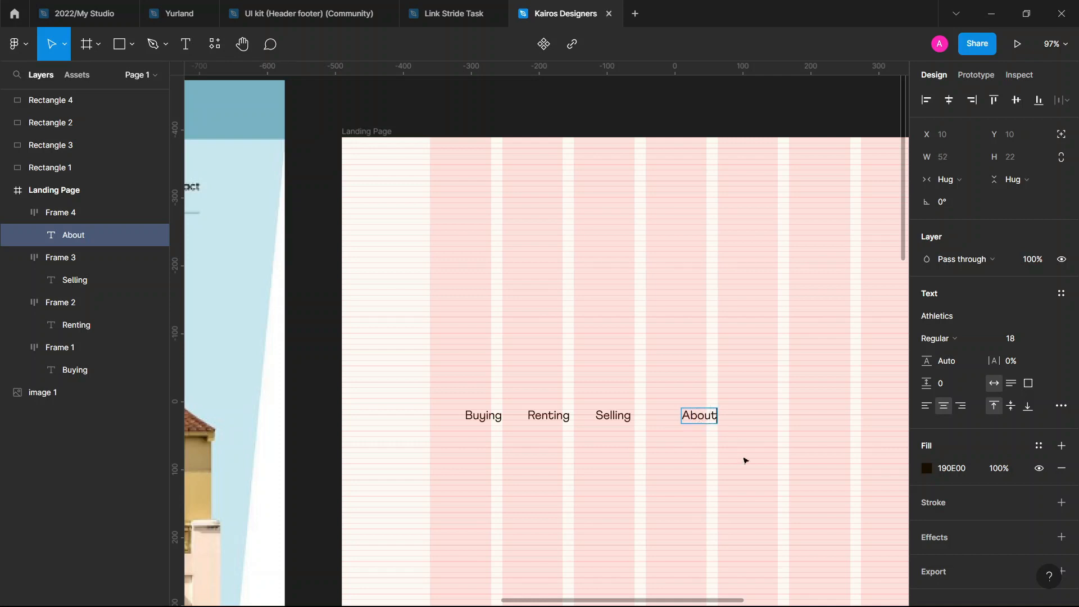
key("Escape")
left_click(709, 487)
Duplicate the "About" frame to its right and change the copy's text to "Resources"
left_click(699, 420)
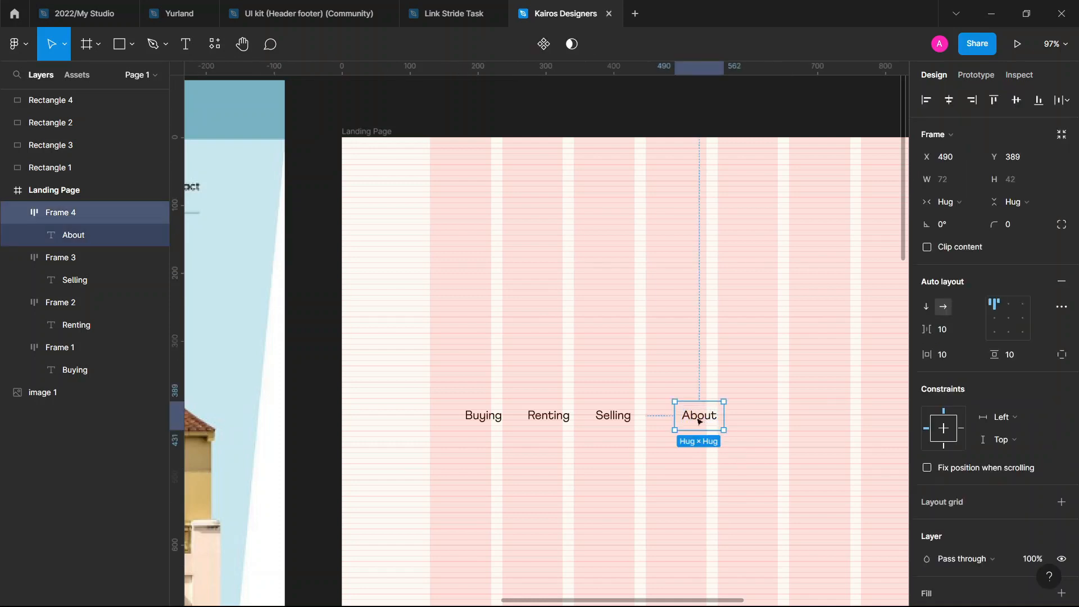
left_click_drag(699, 420, 765, 415, "alt")
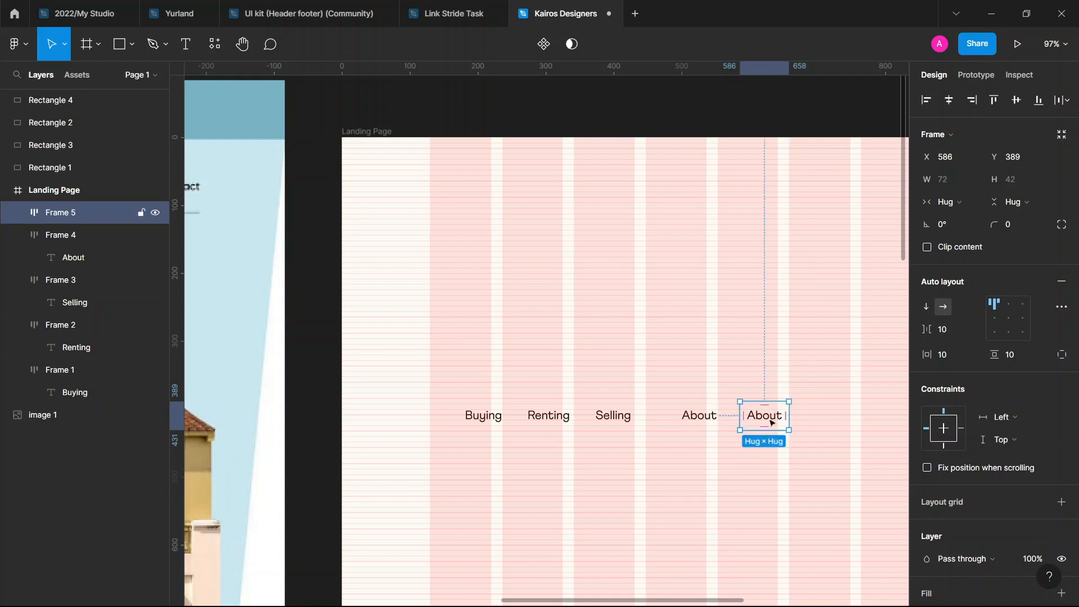
left_click(771, 422)
double_click(771, 422)
type("Reso")
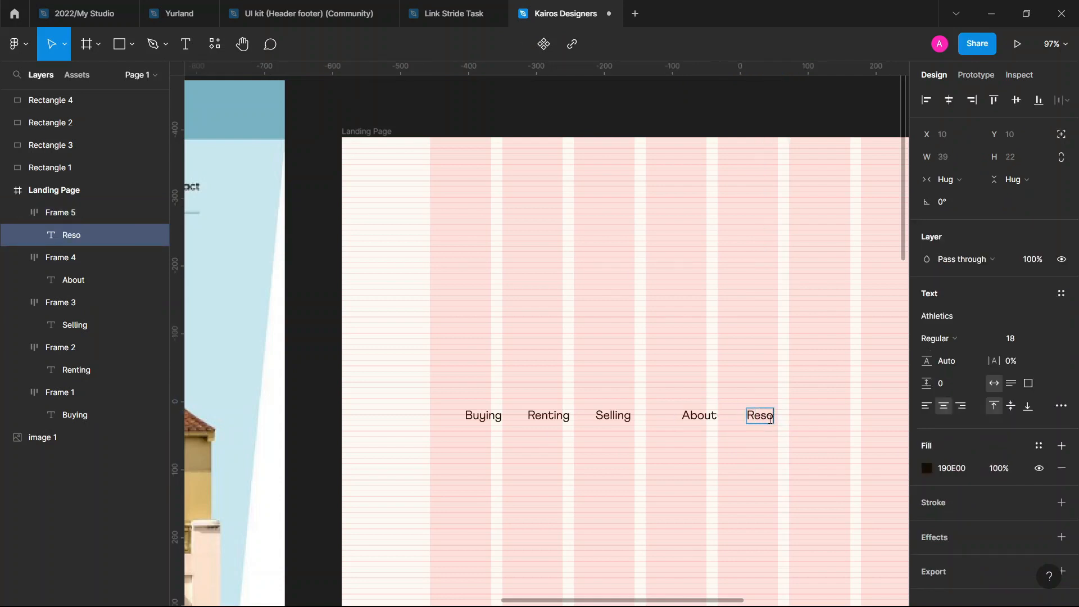
type("urces")
key("Escape")
left_click(782, 493)
Duplicate the "Resources" frame to its right and change the copy's text to "Contact"
left_click(756, 415)
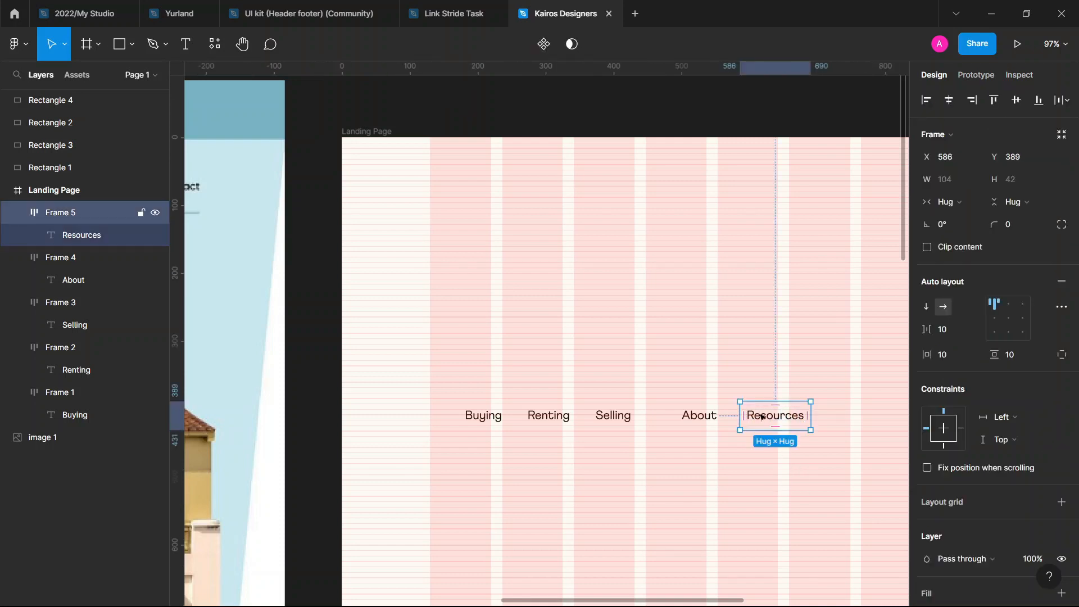
left_click_drag(757, 414, 856, 419)
double_click(855, 418)
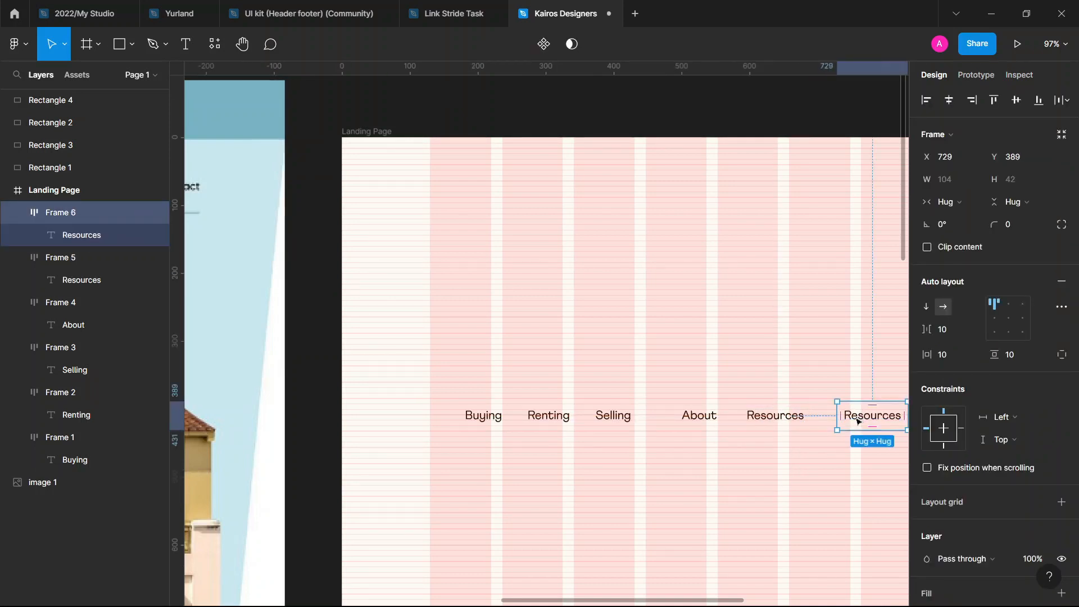
type("Contact")
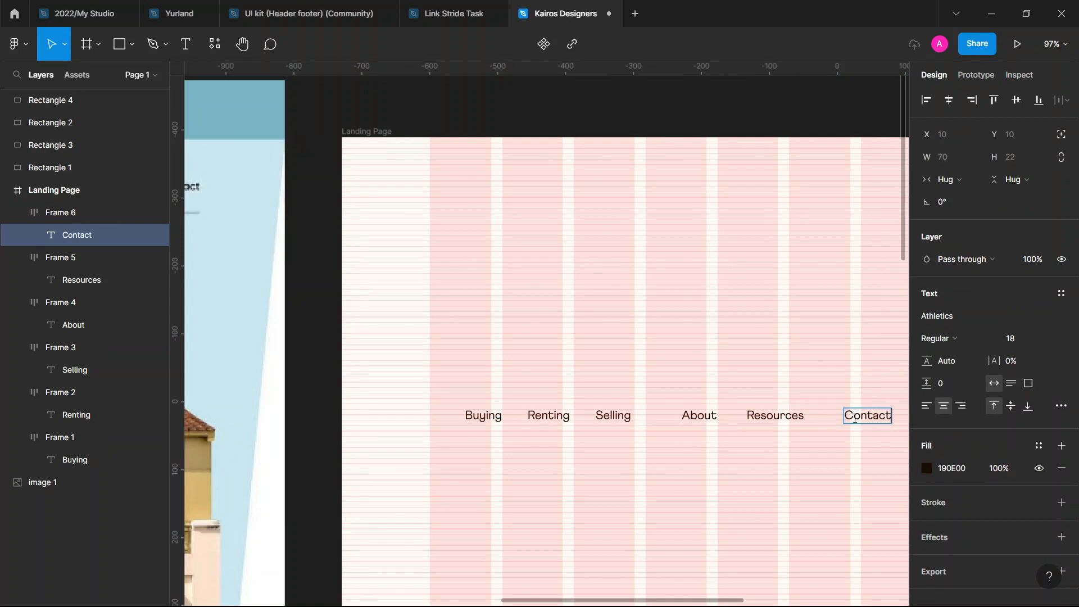
key("Escape")
key("Escape")
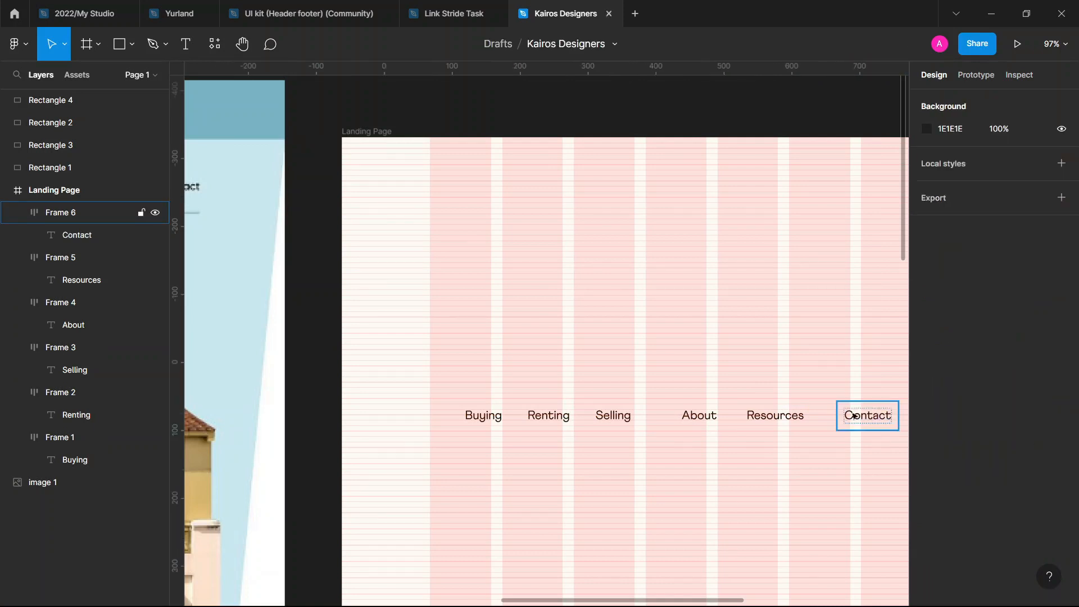
Set the horizontal spacing between the Buying, Renting and Selling frames to 24
left_click_drag(434, 382, 651, 441)
left_click(947, 269)
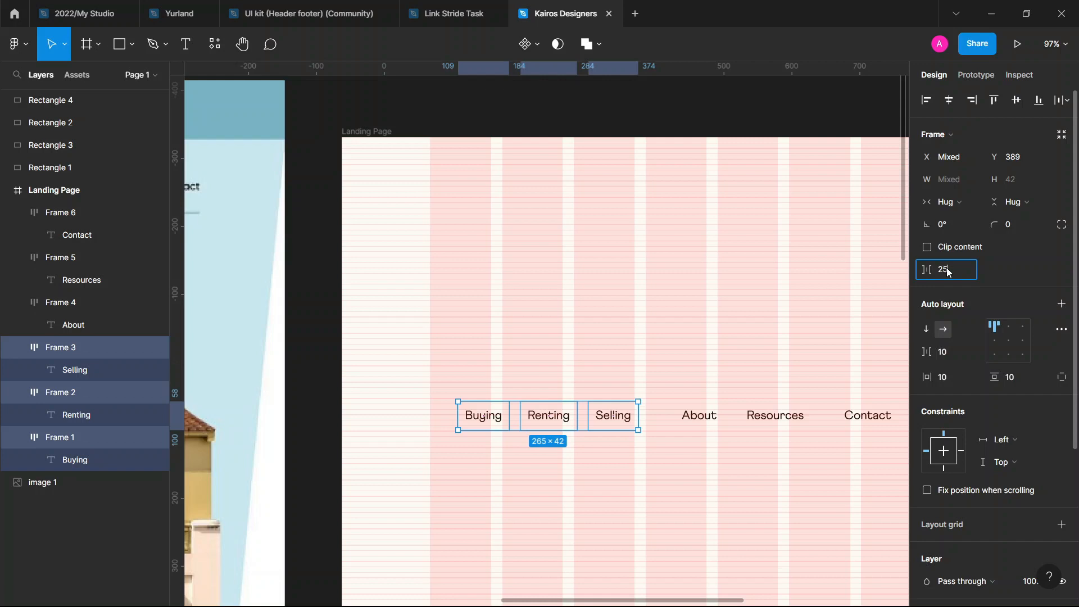
type("24")
key("Return")
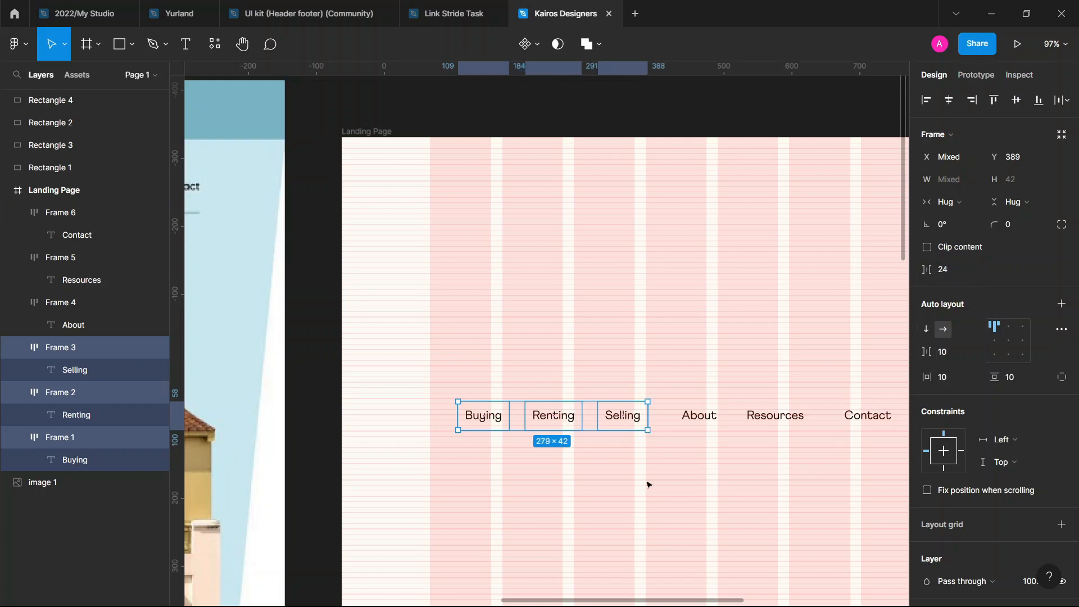
left_click(607, 465)
Space the About, Resources and Contact frames evenly with a horizontal gap of 32
scroll(607, 464, "right", 10)
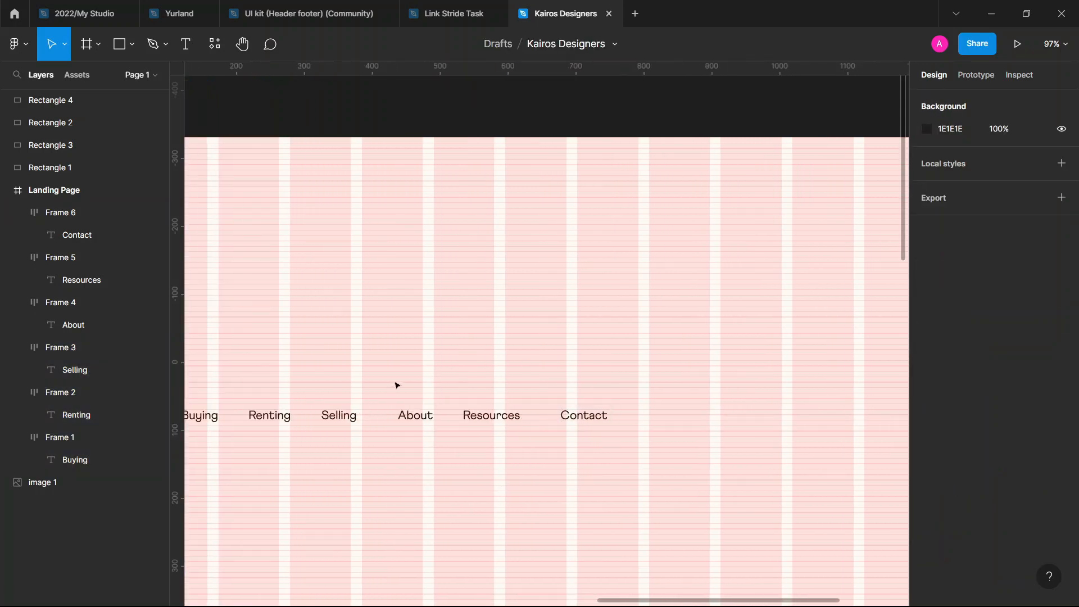
left_click_drag(395, 383, 660, 443)
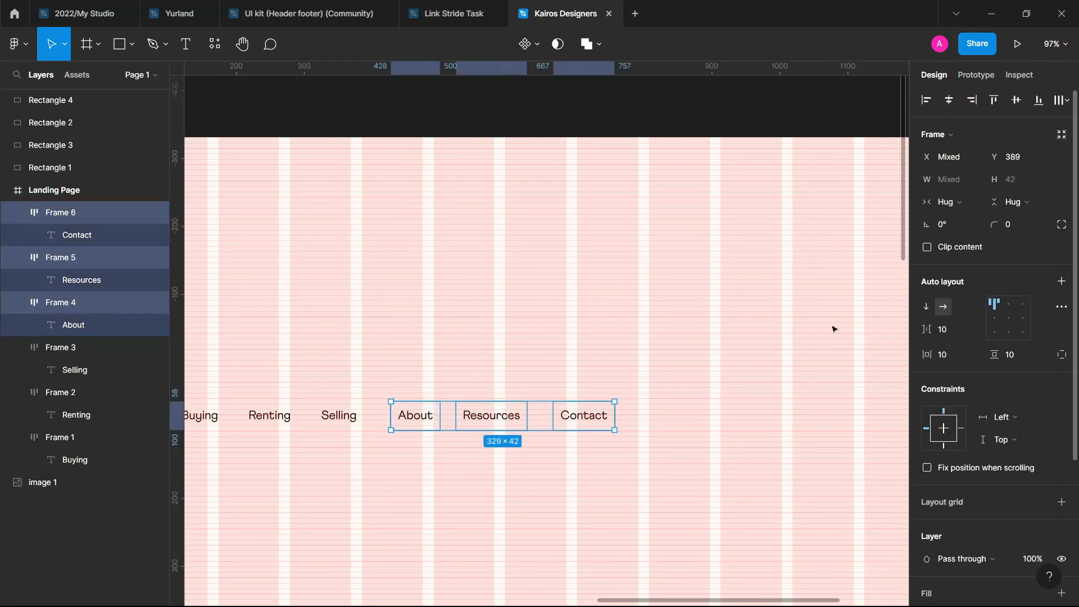
left_click(603, 418)
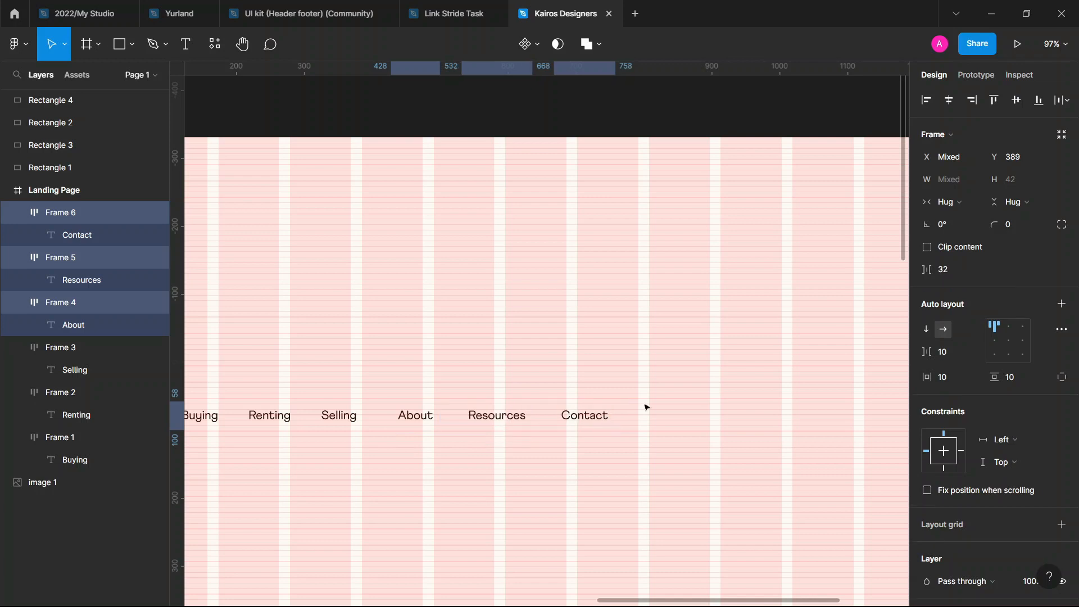
Move the Buying, Renting and Selling frames together up into the header at about Y 62, starting at the first grid column
scroll(579, 450, "left", 6)
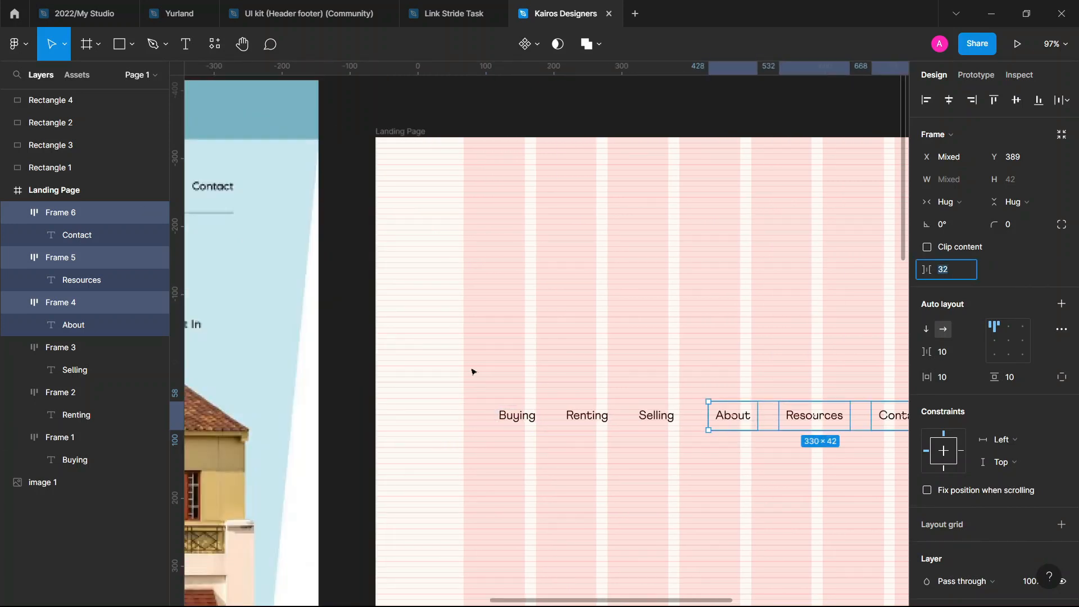
scroll(472, 368, "down", 3)
left_click(592, 446)
left_click_drag(468, 368, 611, 418)
mouse_move(561, 254)
left_mouse_down()
mouse_move(567, 242)
mouse_move(581, 248)
left_mouse_up()
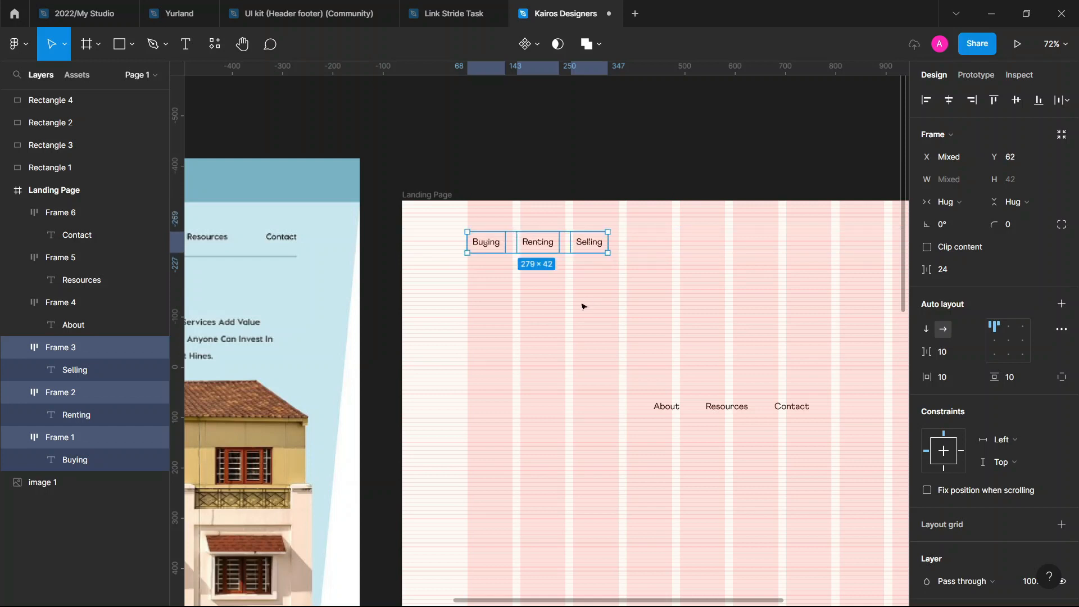
Move the About, Resources and Contact frames together up into the header at about Y 56, ending at the last grid column's outer edge
scroll(566, 307, "right", 5)
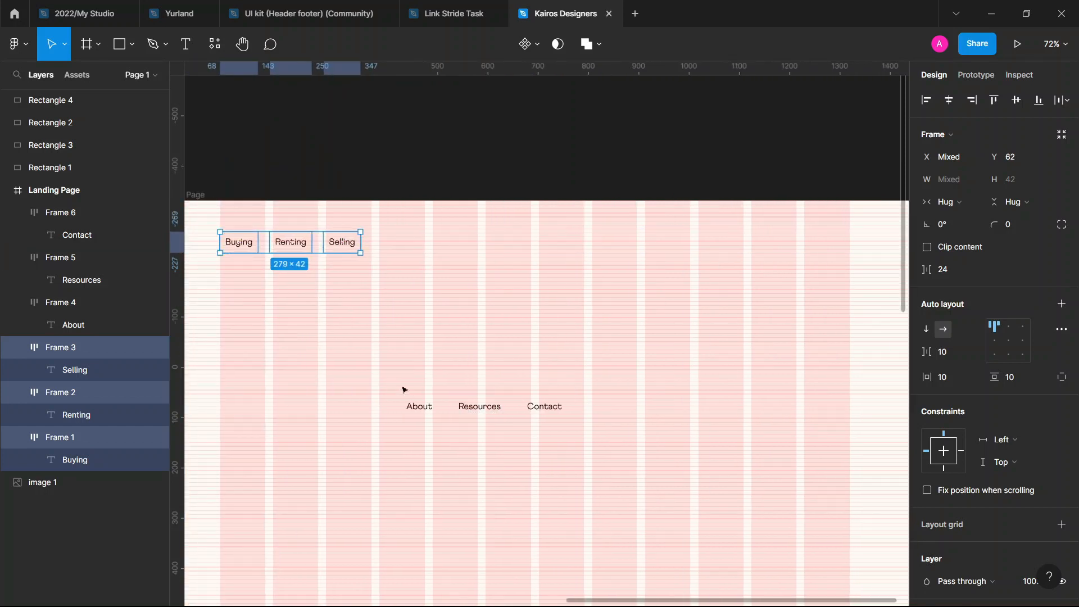
left_click_drag(396, 383, 588, 446)
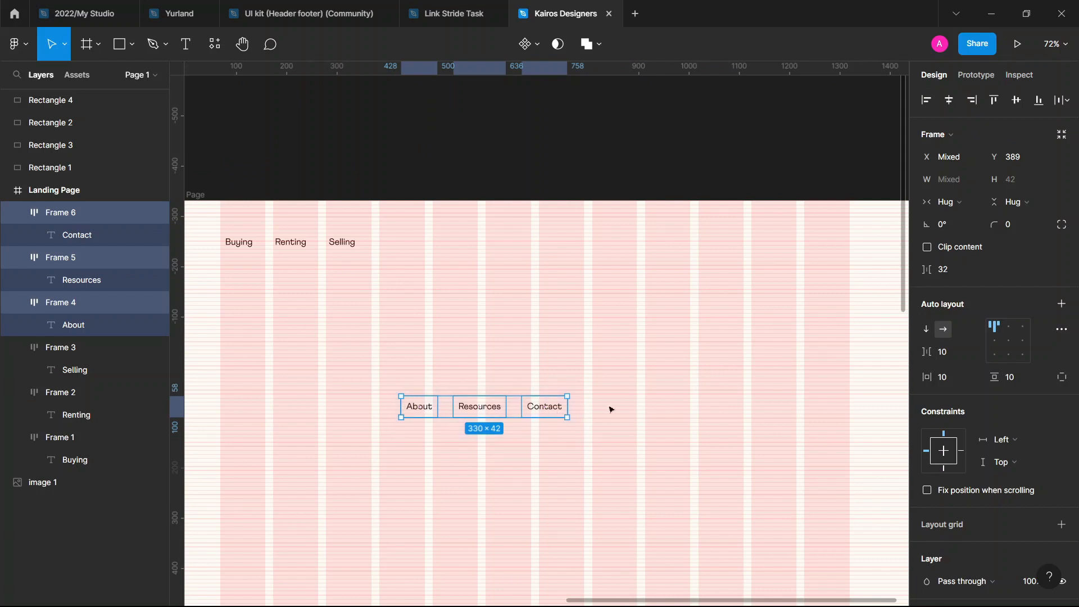
left_click_drag(558, 414, 840, 246)
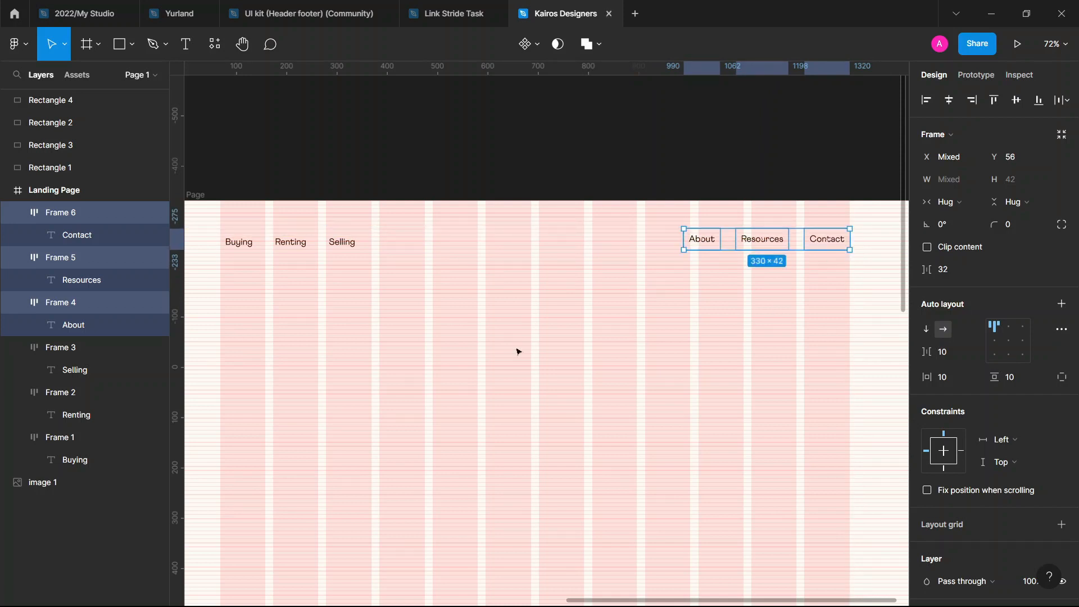
Align all six navigation link frames in the header on their vertical centers
left_click(235, 304)
left_click_drag(216, 299, 868, 228)
left_click(1015, 100)
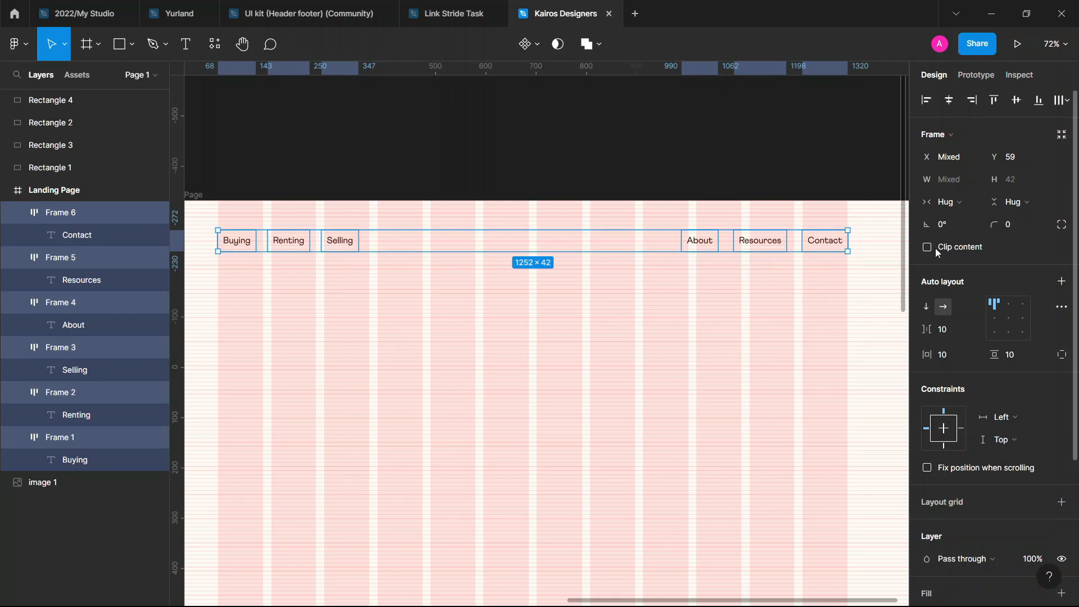
left_click(696, 367)
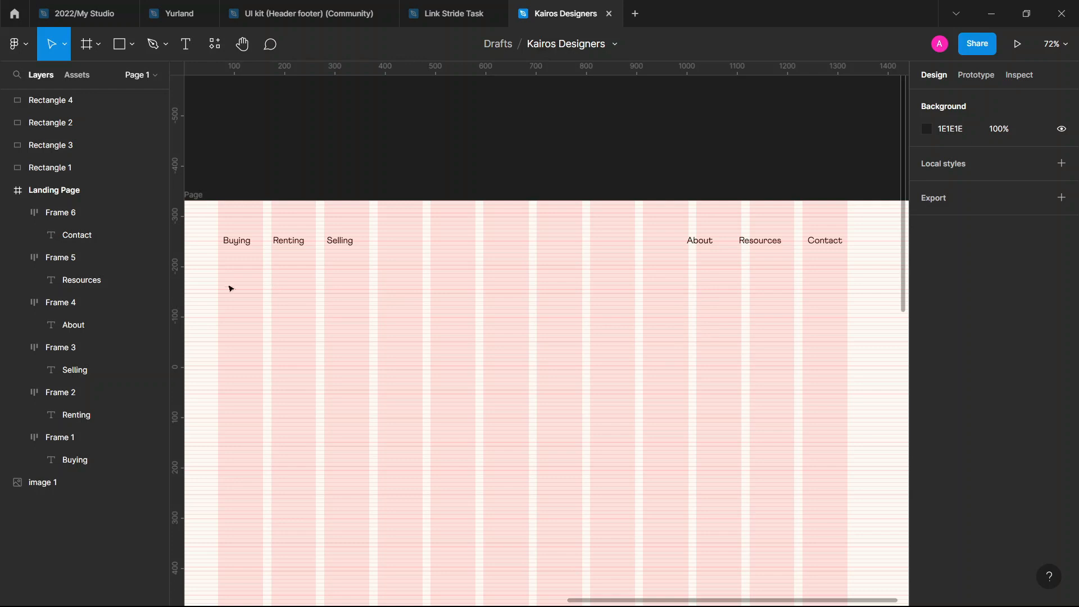
Try a horizontal spacing of 32 between the Buying, Renting and Selling frames, and set it to 54
left_click_drag(230, 288, 410, 227)
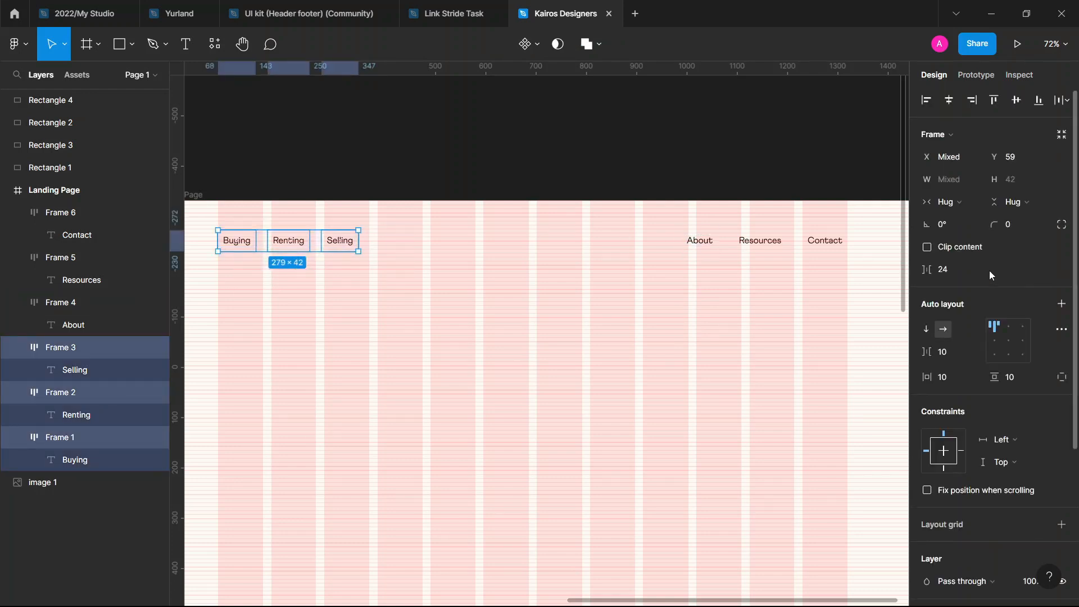
left_click(962, 264)
type("32")
key("Return")
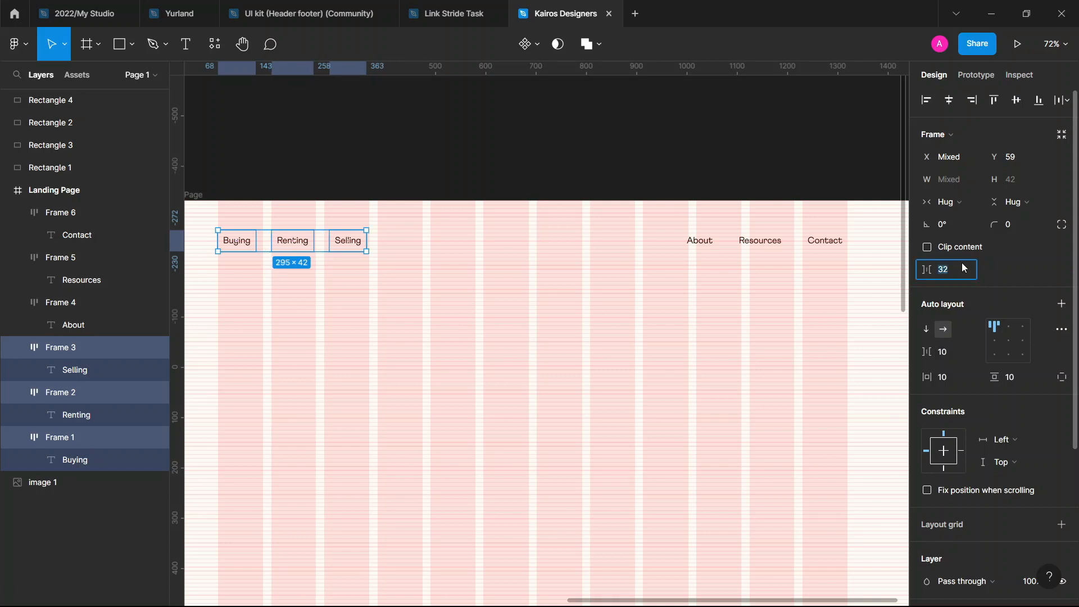
type("54")
key("Return")
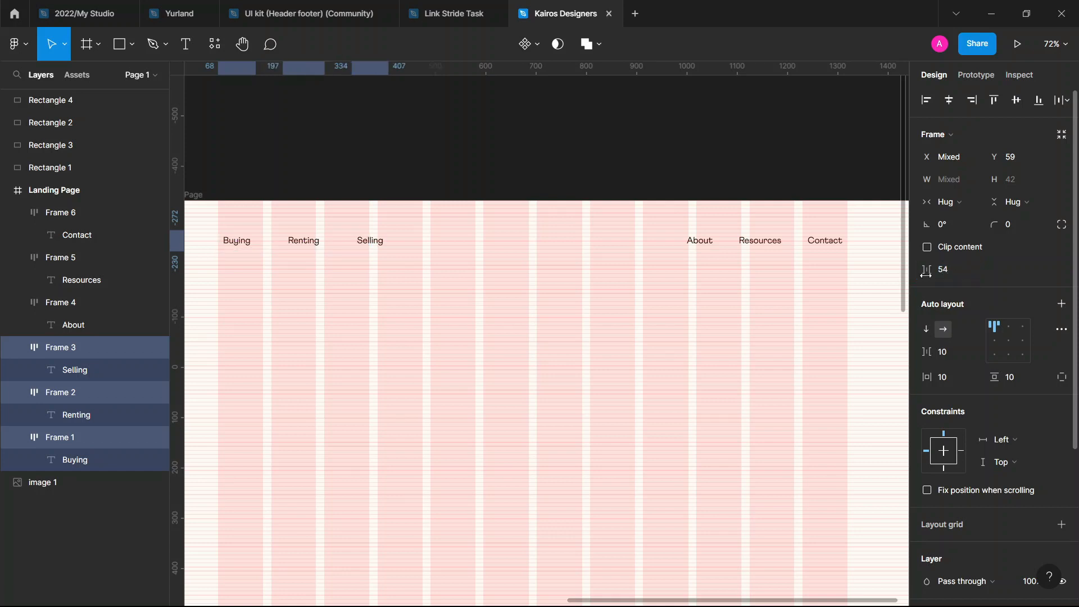
key("Escape")
Set the spacing between the About, Resources and Contact frames to 54 and shift them back to end at the last grid column
left_click_drag(701, 292, 854, 247)
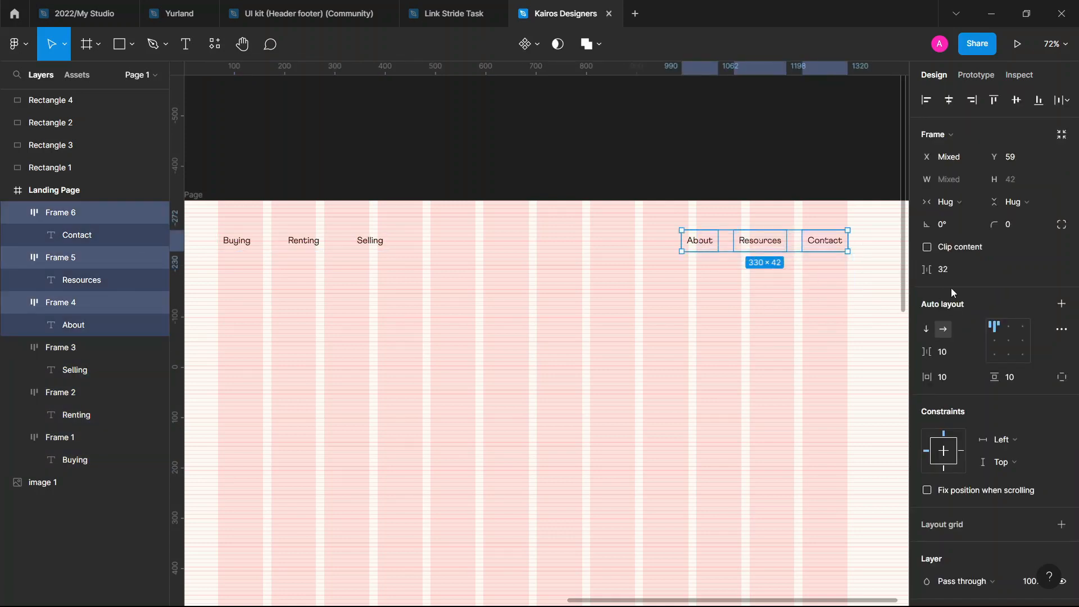
left_click(965, 270)
type("54")
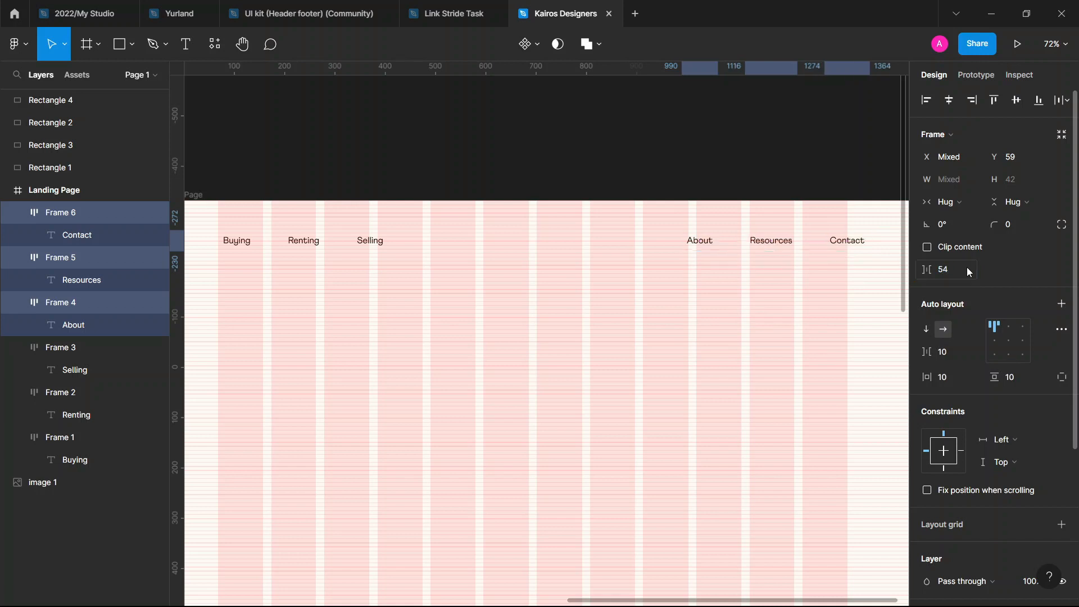
key("Return")
left_click_drag(835, 243, 814, 241)
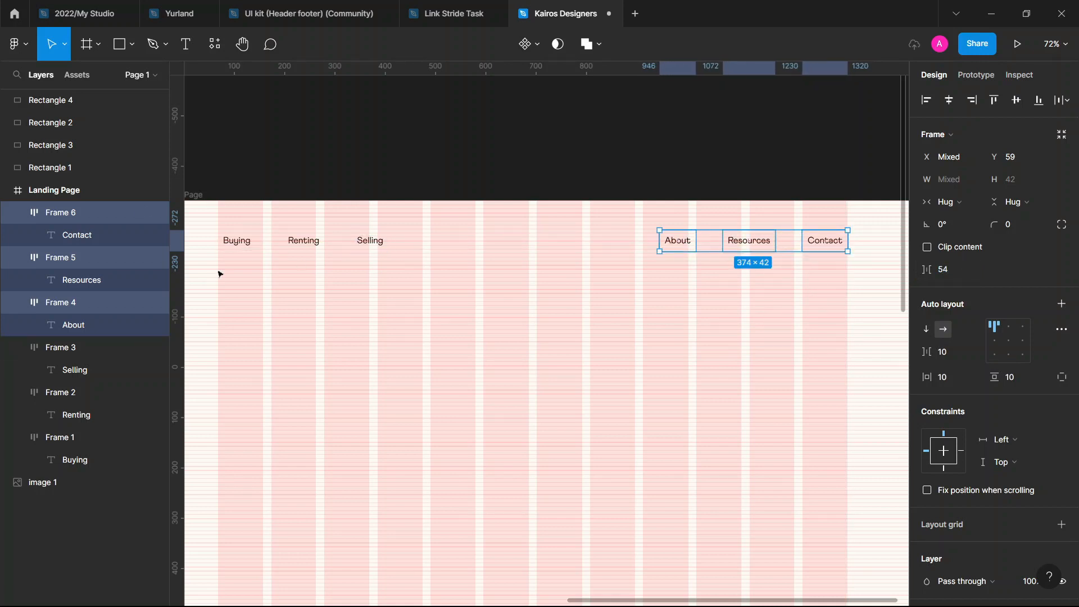
left_click_drag(235, 272, 390, 229)
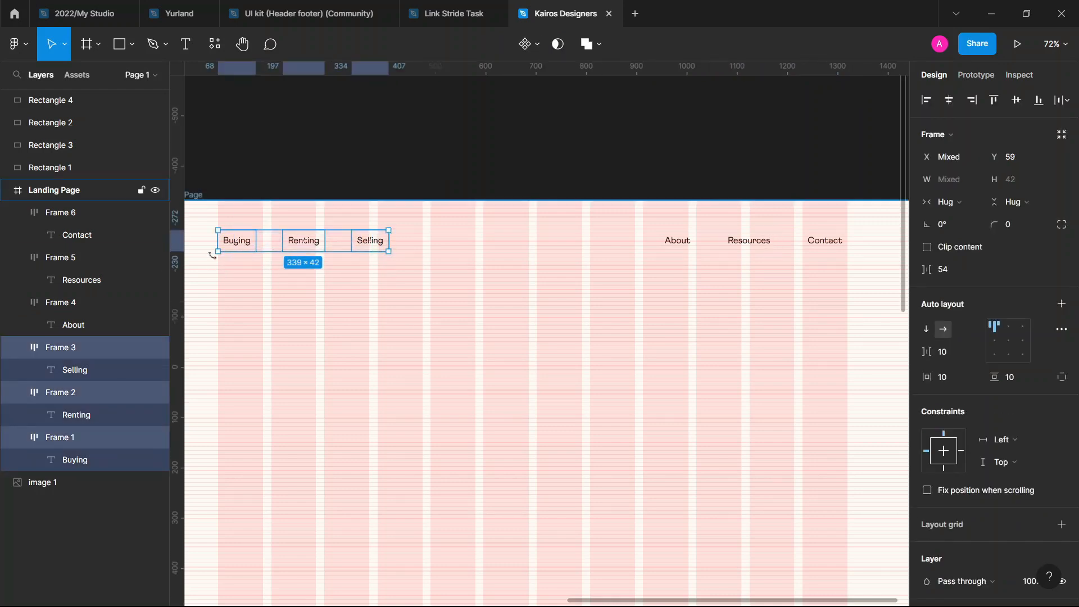
left_click(427, 312)
left_click(380, 252)
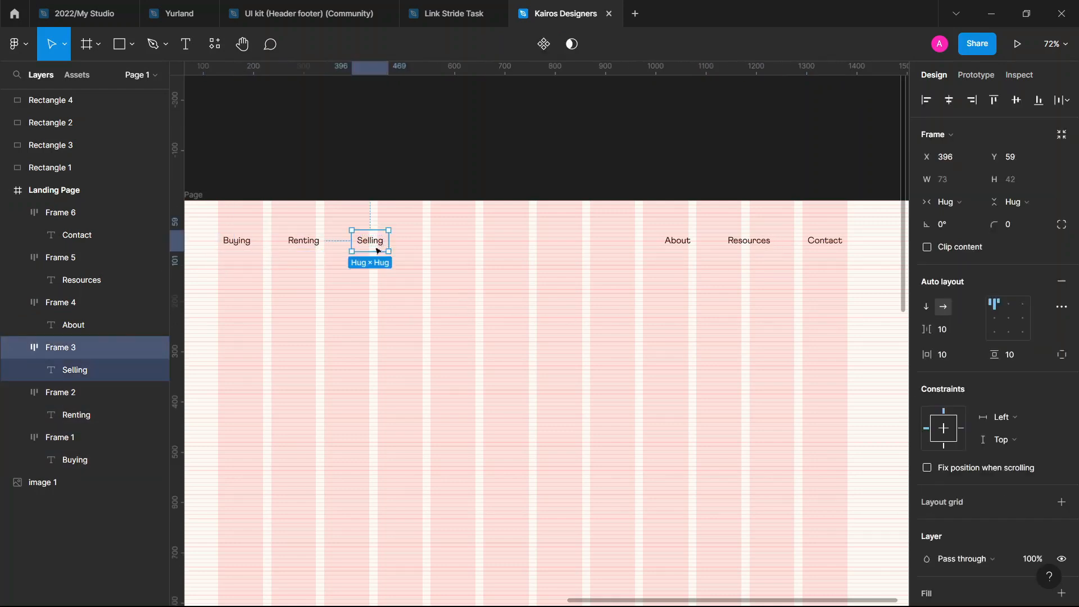
left_click(467, 383)
key("t")
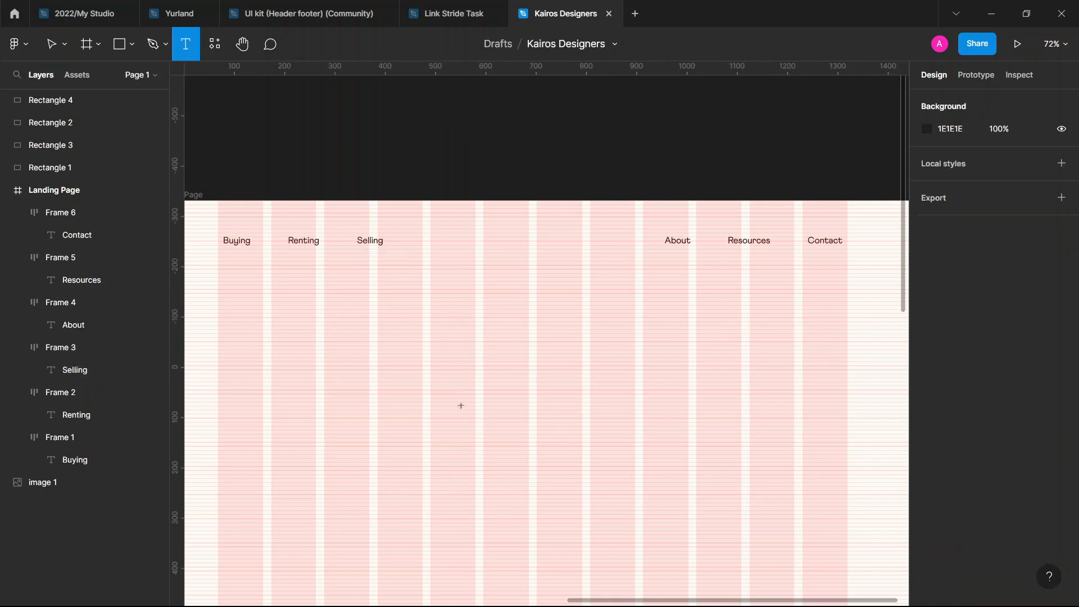
key("p")
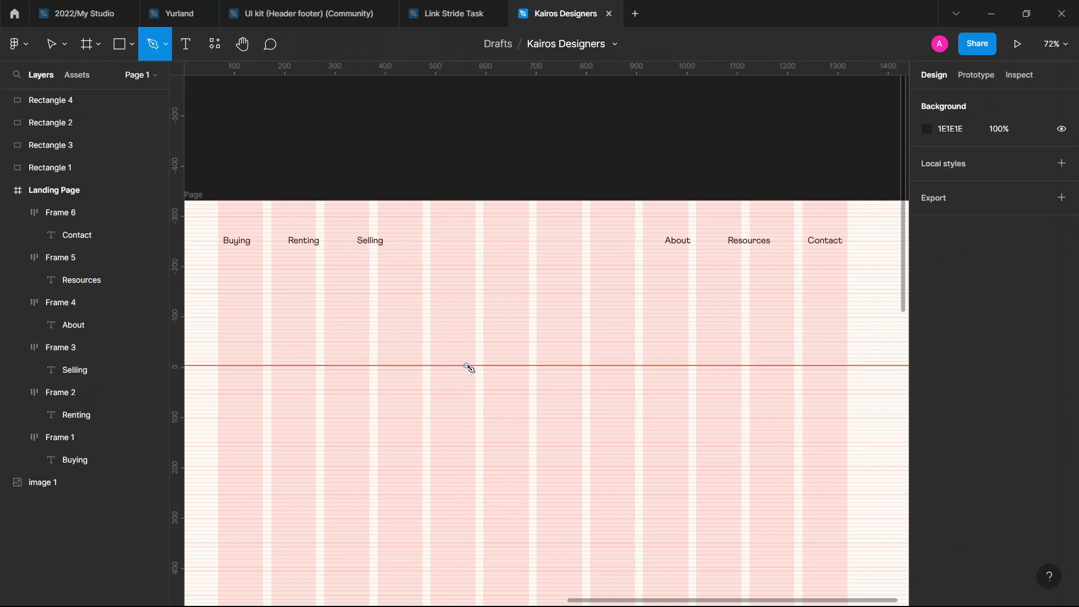
key("v")
Search the commands and plugins for "logo" and run the Logoipsum plugin
key("ctrl+slash")
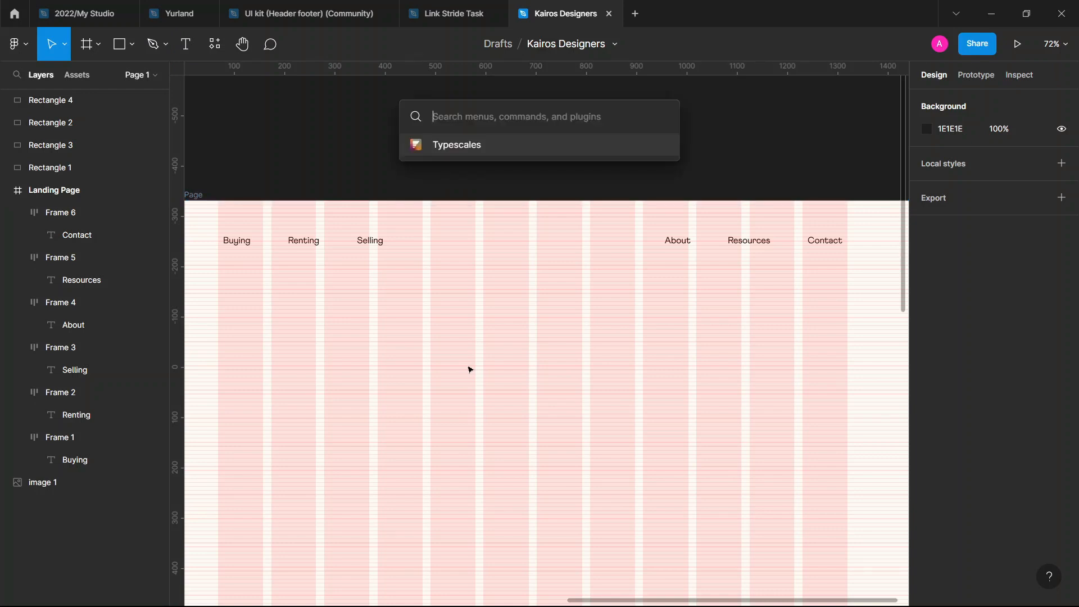
type("logo")
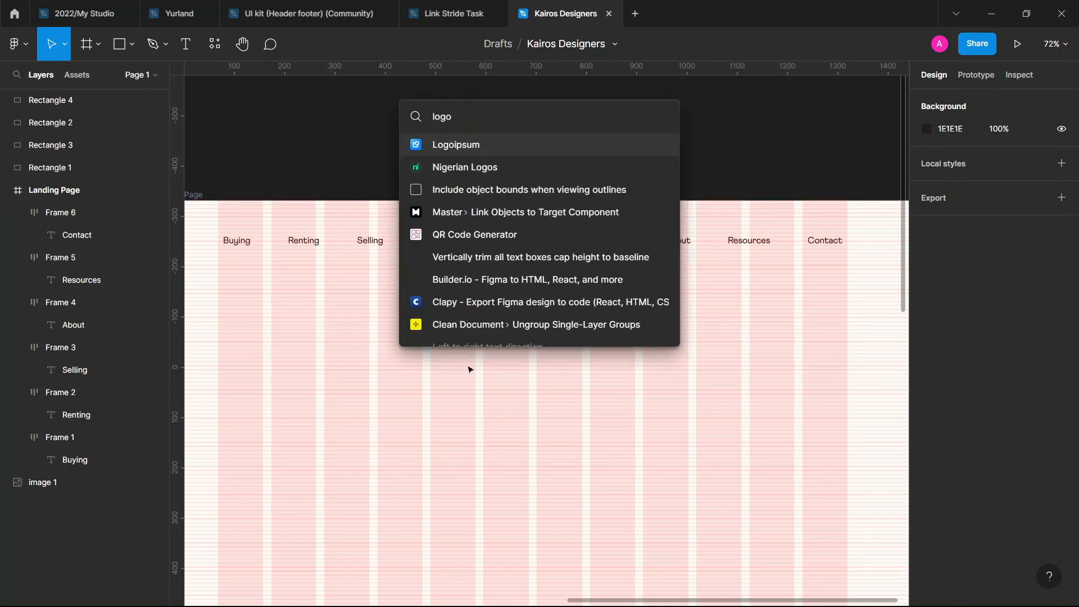
key("Return")
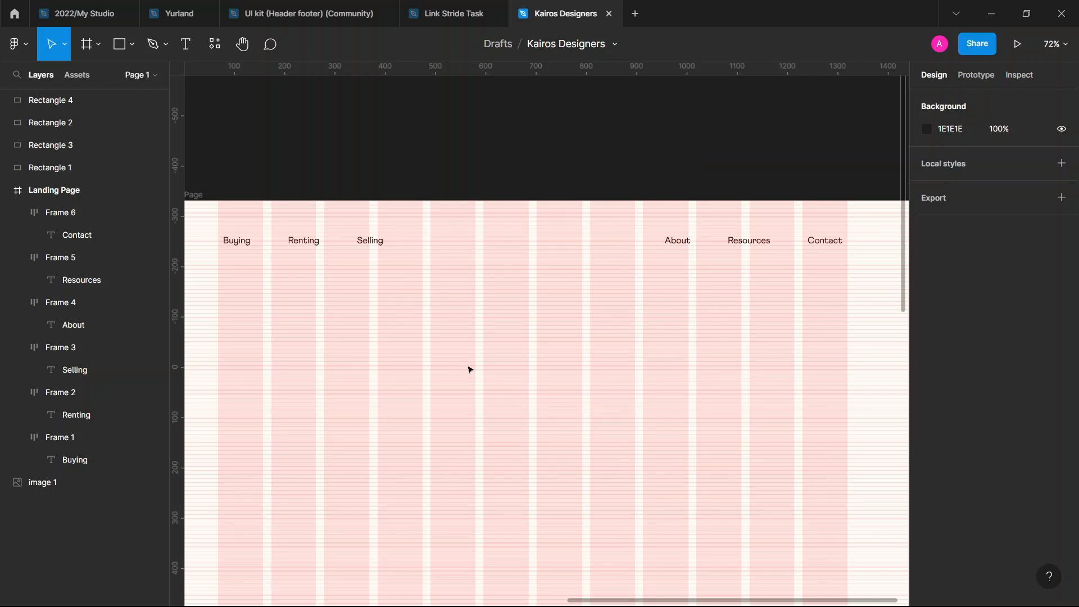
scroll(599, 333, "down", 3)
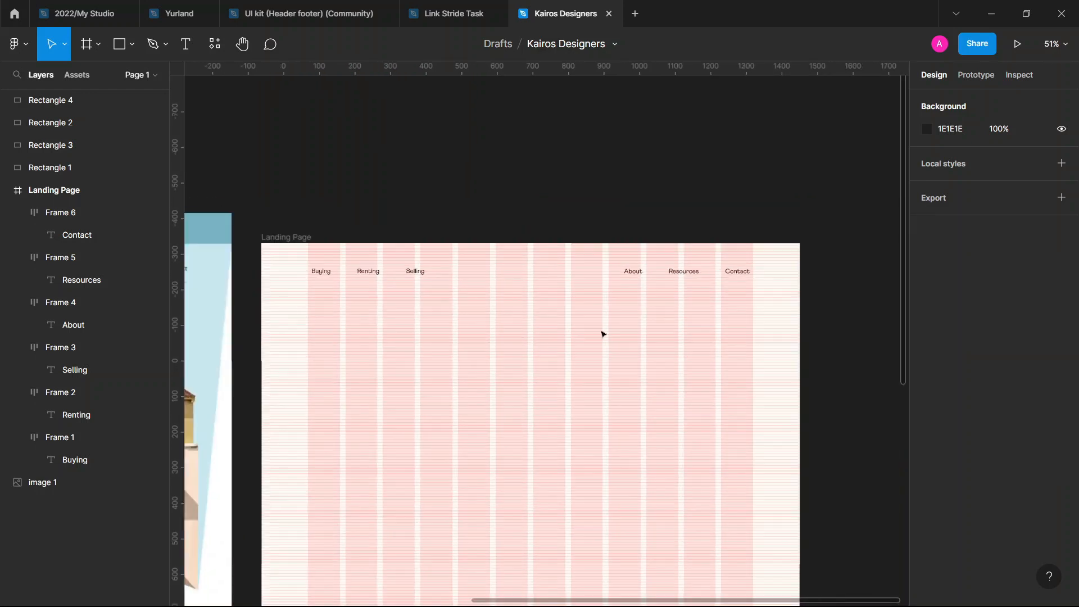
scroll(605, 332, "down", 3)
scroll(606, 333, "left", 4)
scroll(607, 333, "left", 3)
key("ctrl+alt+p")
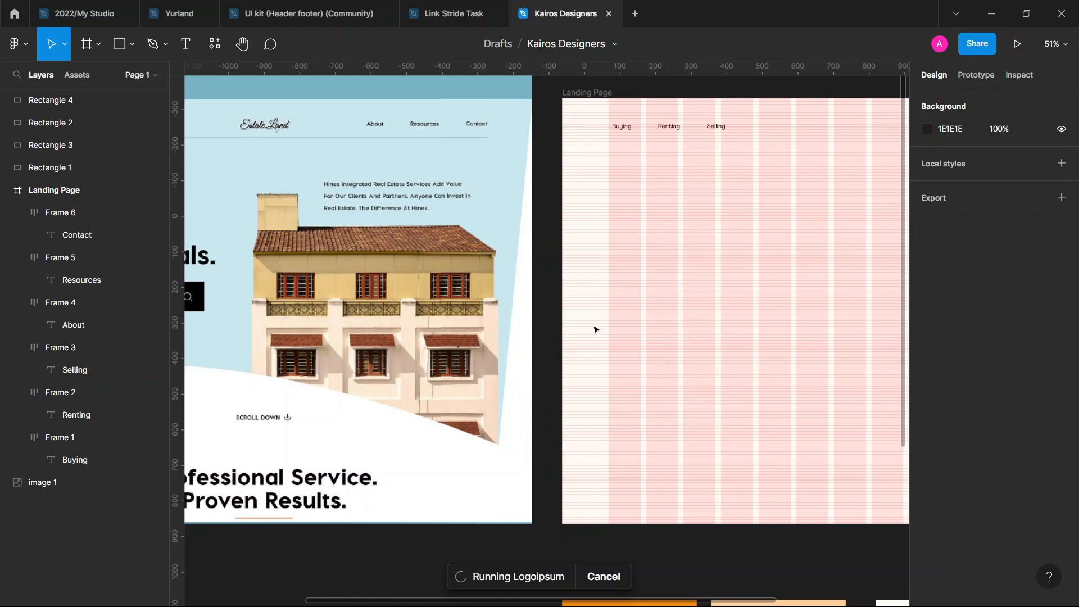
scroll(596, 330, "left", 3)
scroll(599, 326, "left", 3)
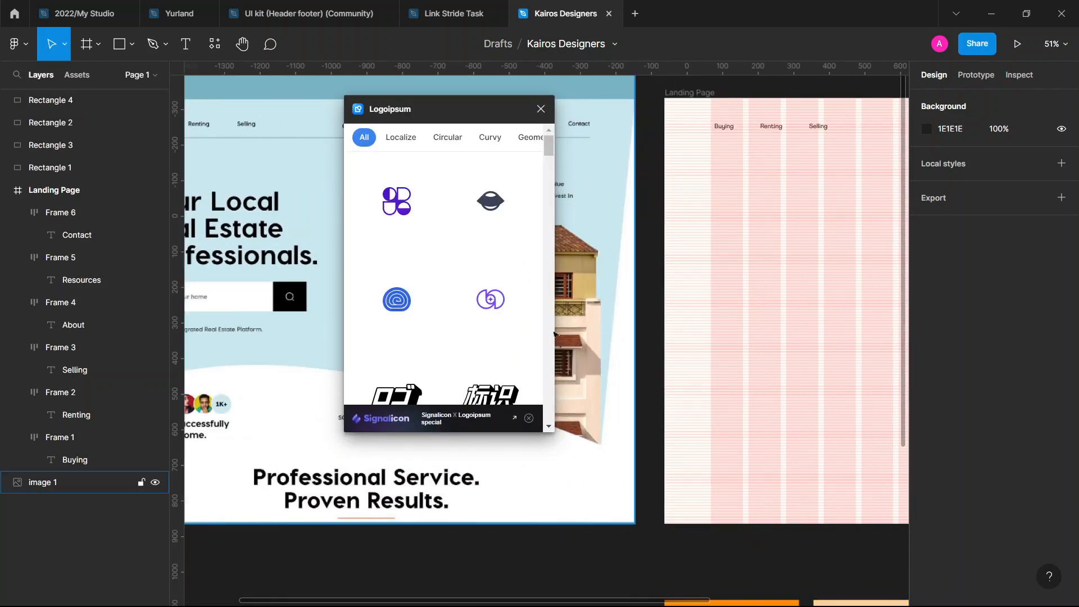
Browse the full collection of placeholder logos in Logoipsum for one that suits the header
scroll(434, 174, "down", 5)
scroll(466, 281, "down", 5)
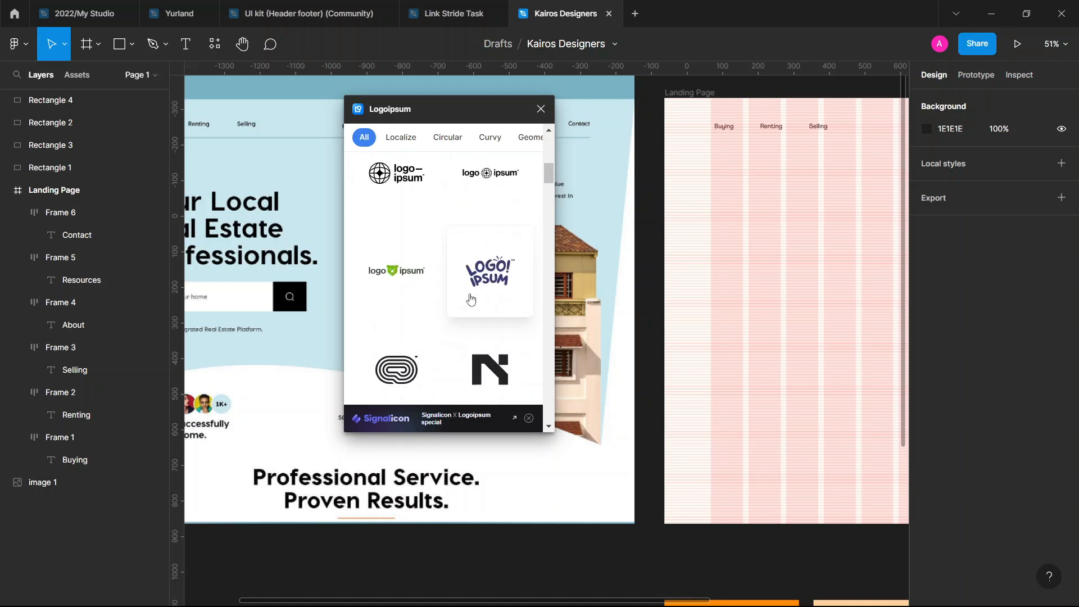
scroll(769, 242, "right", 3)
scroll(768, 241, "right", 10)
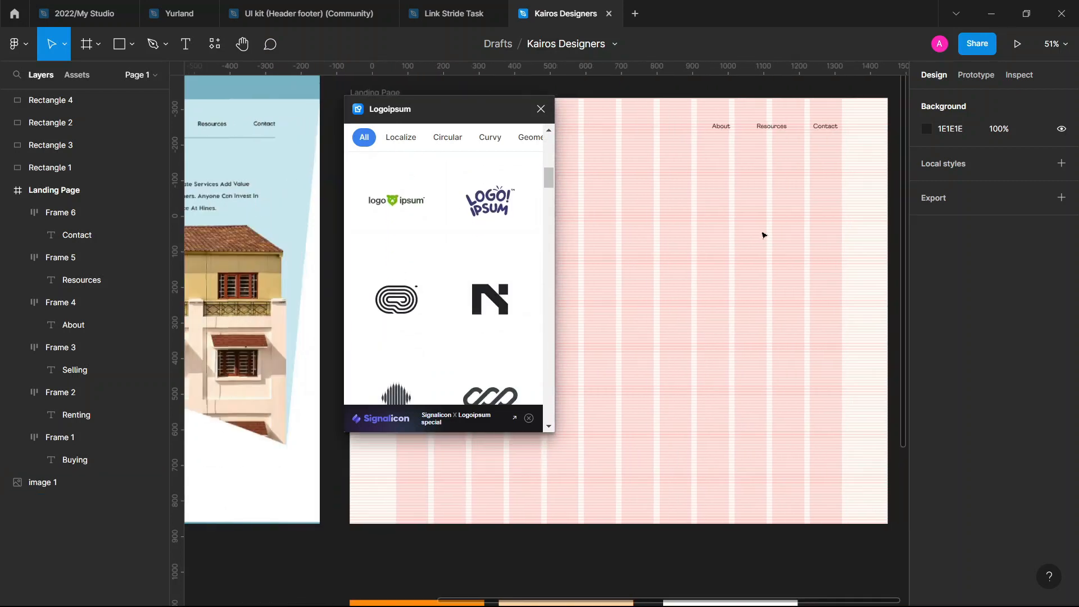
scroll(739, 206, "up", 2)
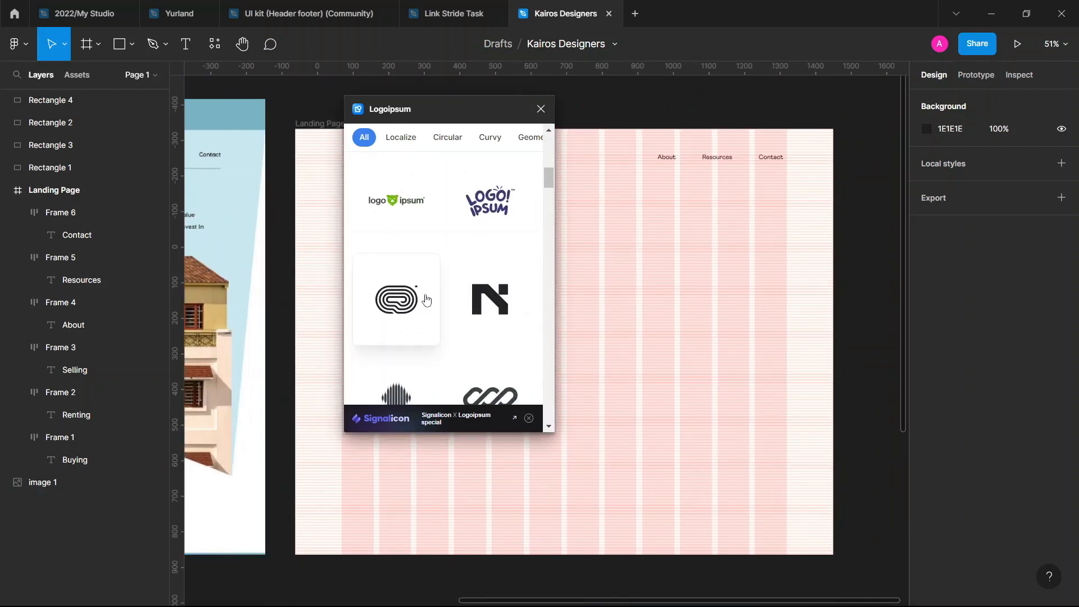
scroll(433, 296, "down", 5)
scroll(478, 337, "down", 3)
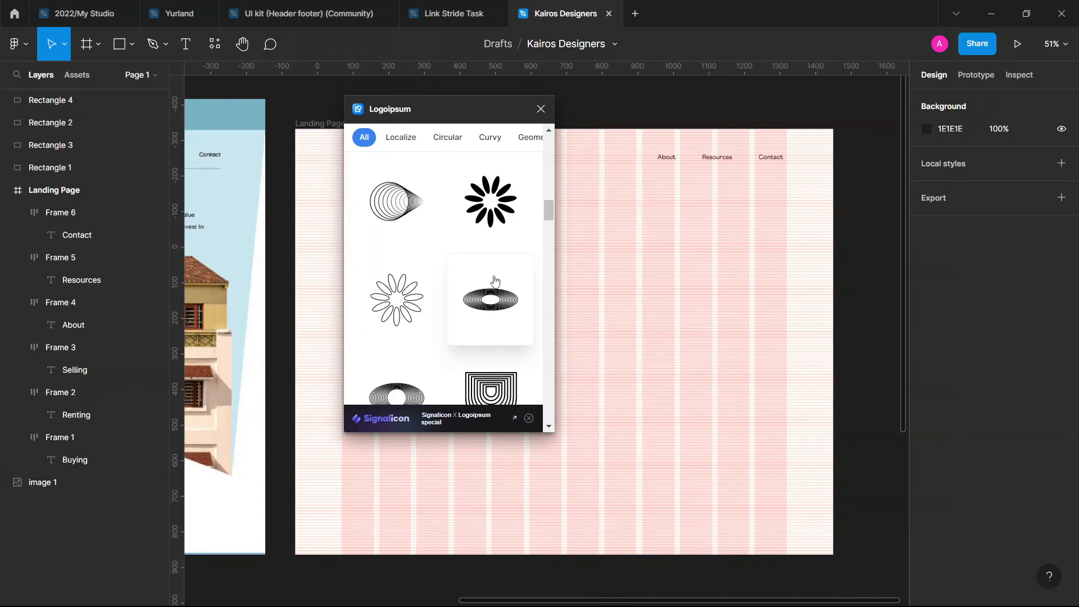
scroll(491, 253, "down", 3)
scroll(472, 253, "up", 3)
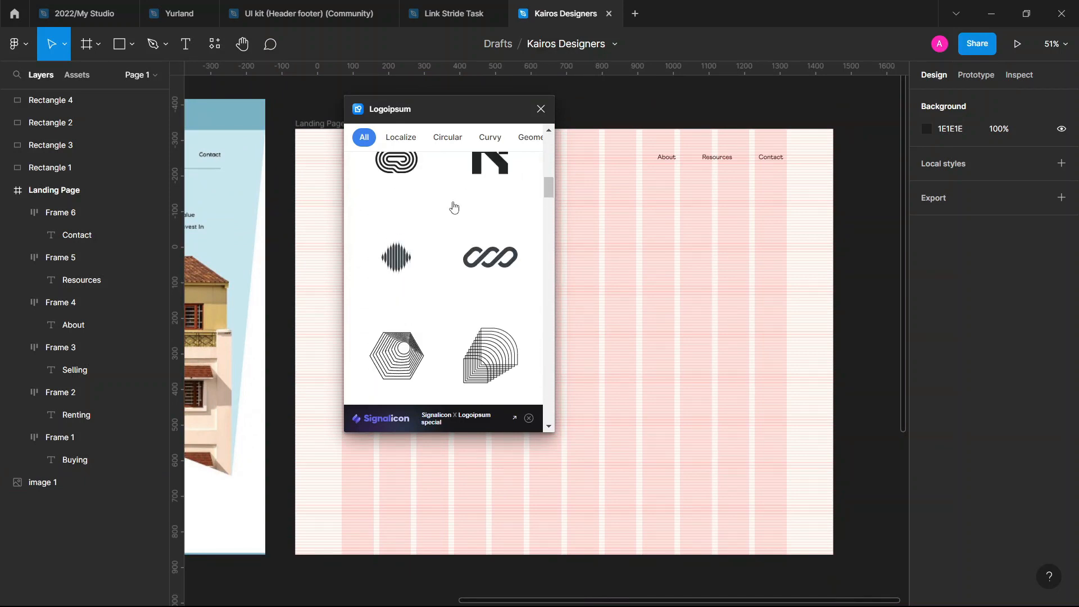
Insert the orange sunburst Logoipsum logo from the Circular category onto the canvas
left_click(404, 139)
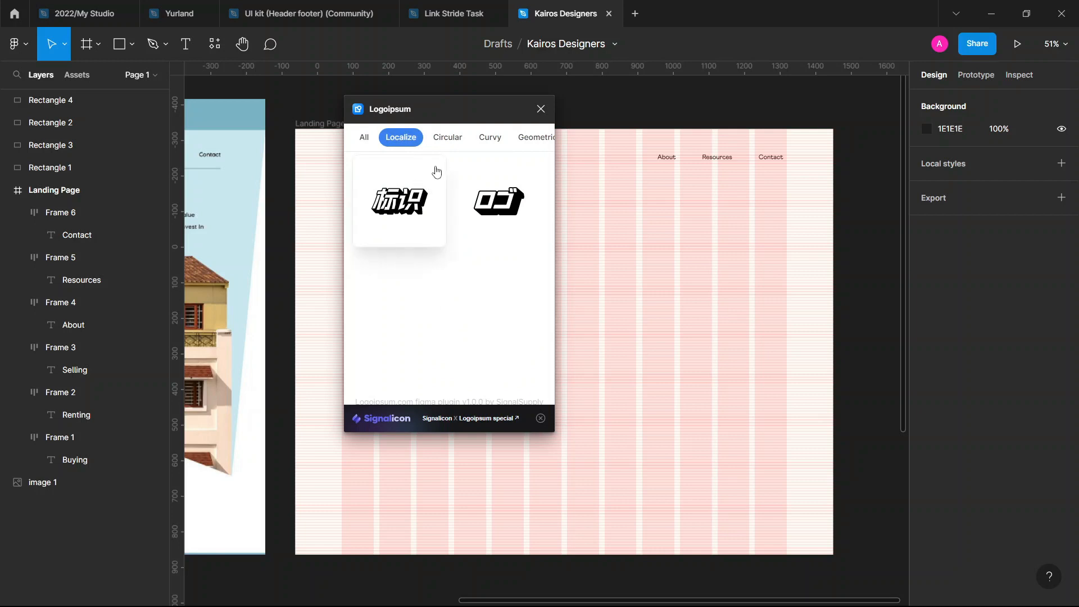
left_click(444, 142)
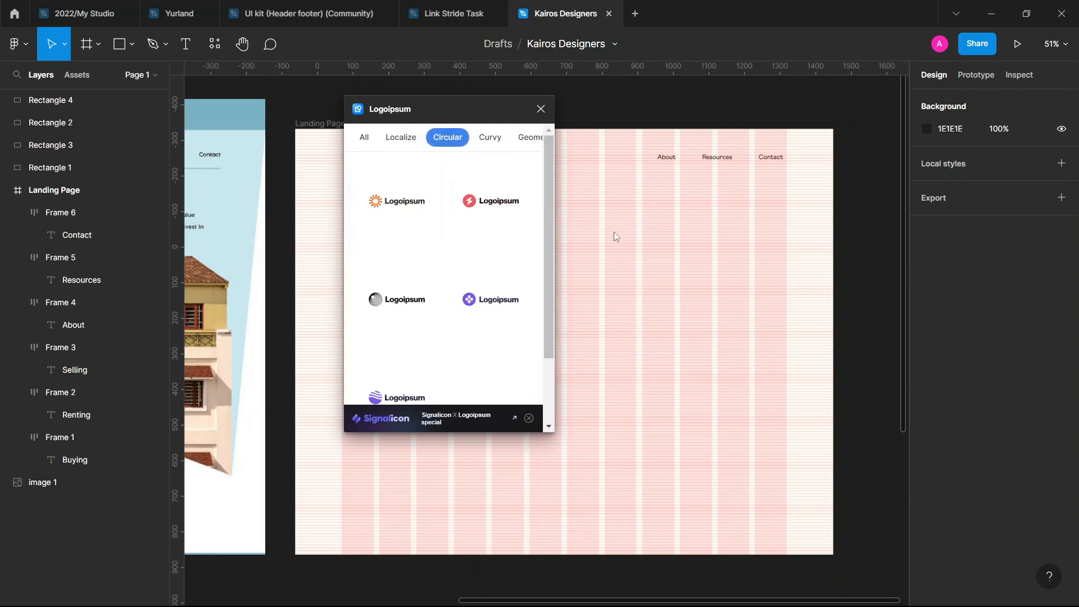
left_click(395, 208)
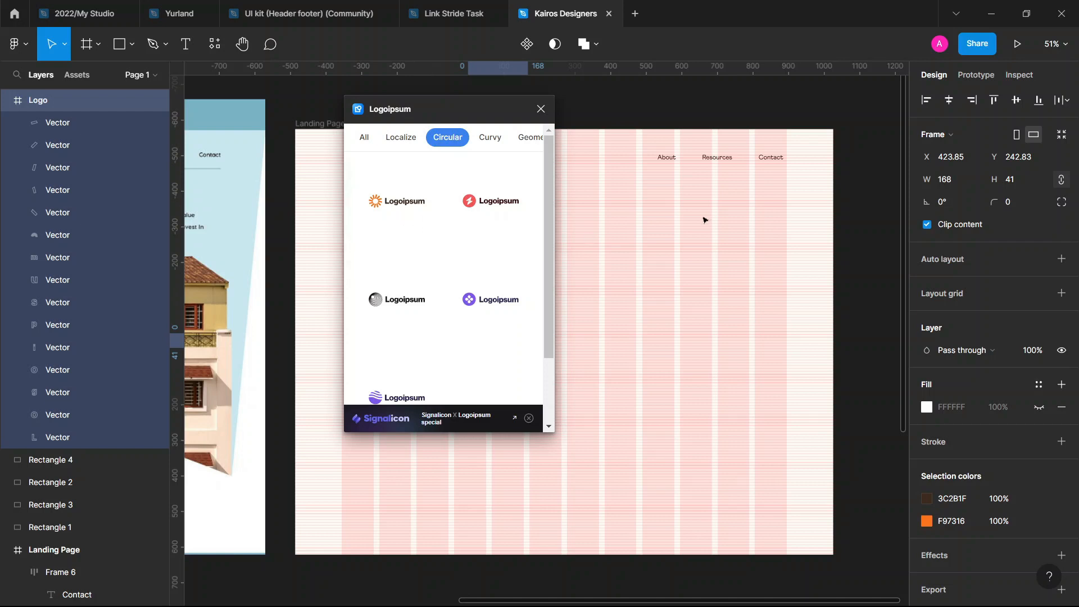
scroll(705, 219, "left", 5)
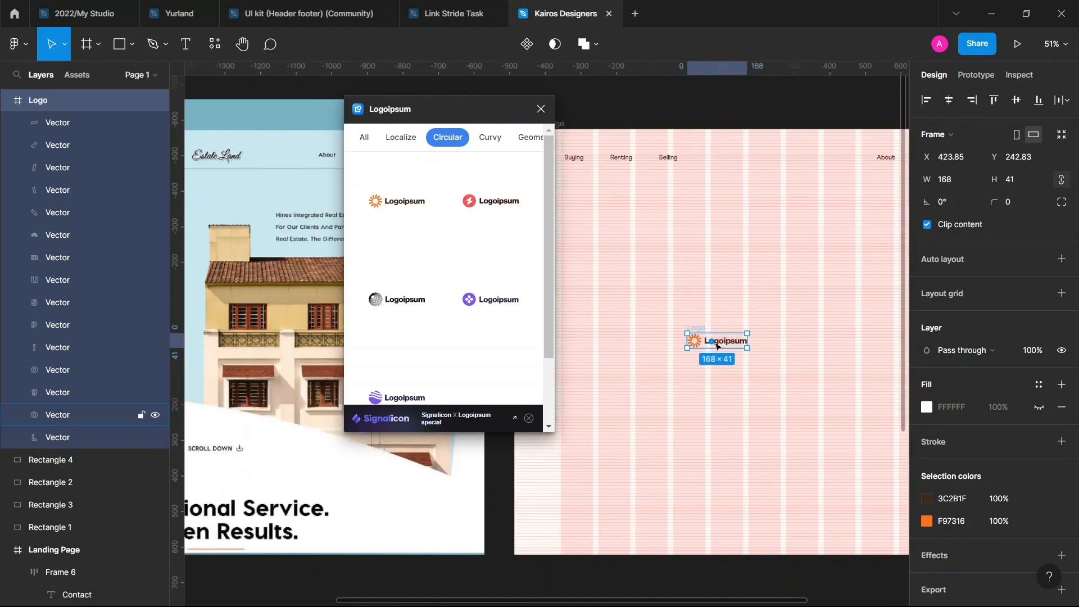
Close the Logoipsum plugin and place the sunburst logo in the header row between the Selling and About links, at about X 610
left_click_drag(723, 344, 762, 176)
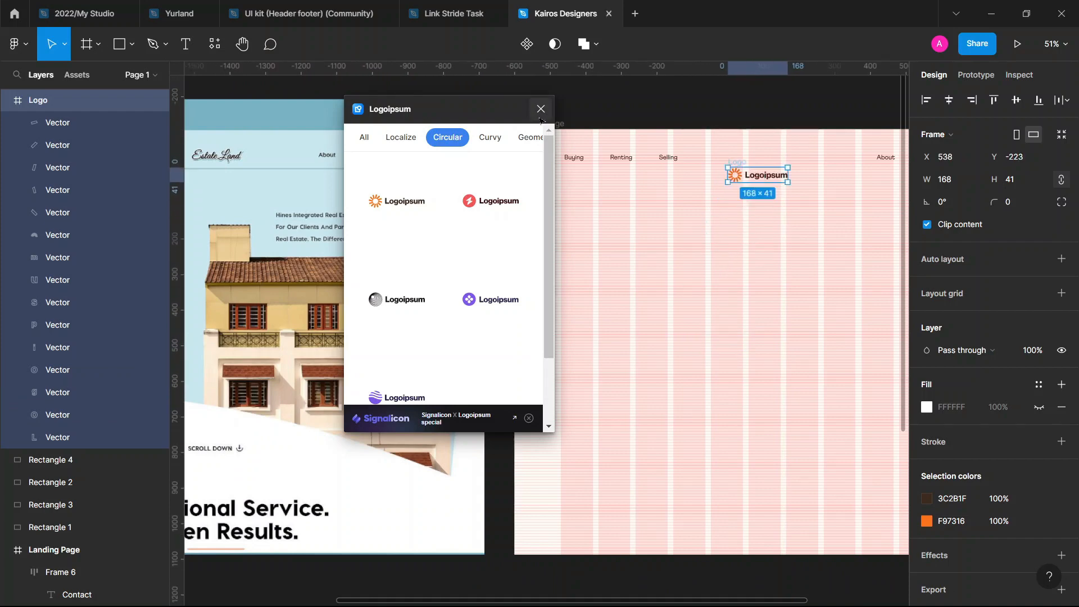
left_click(541, 108)
scroll(552, 160, "right", 5)
scroll(551, 160, "up", 8)
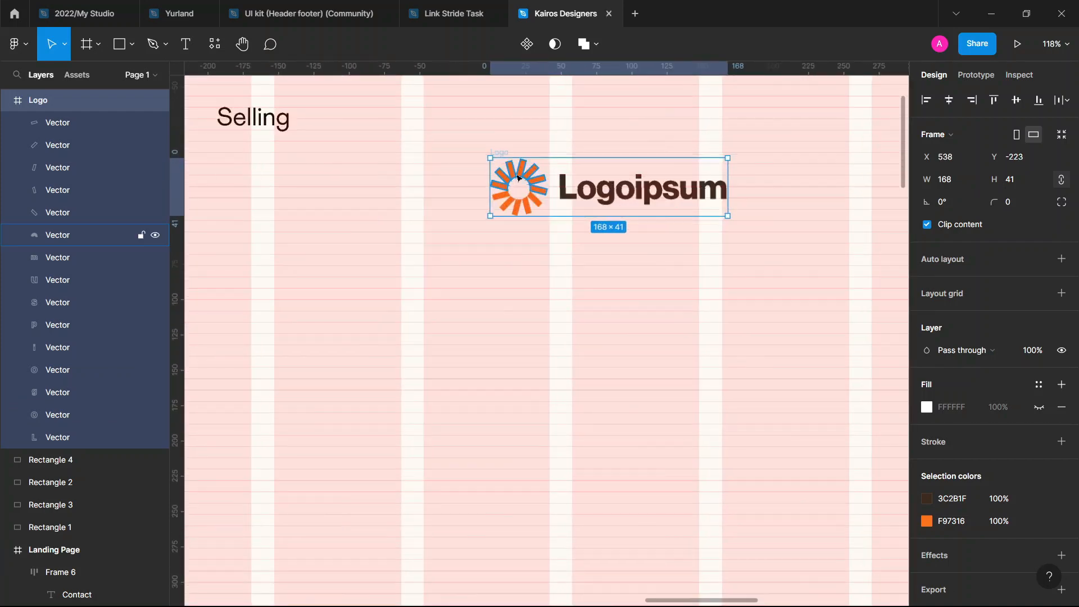
scroll(594, 286, "down", 5)
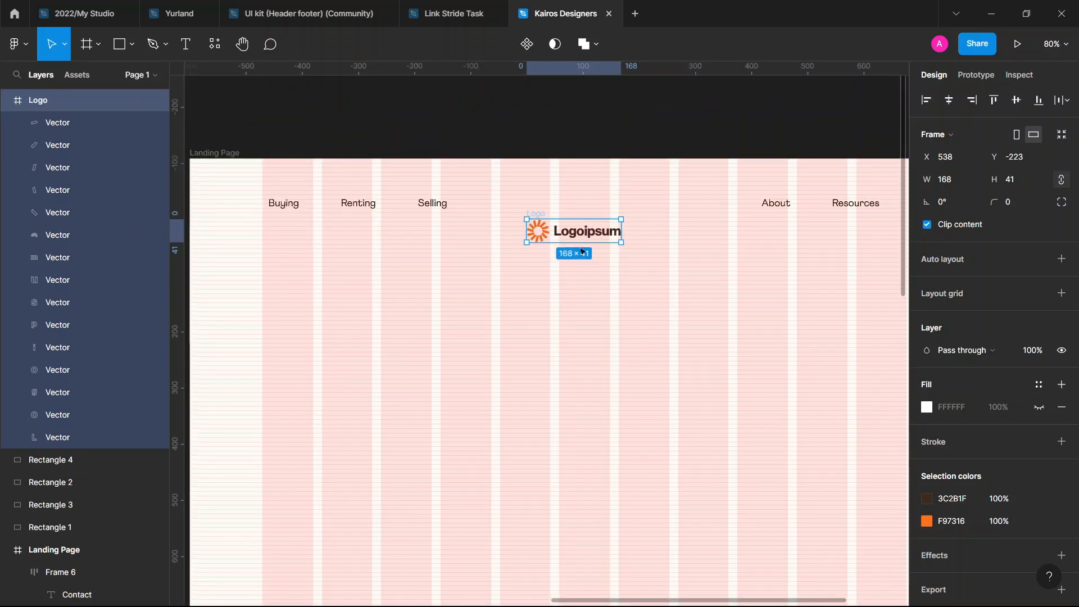
left_click_drag(598, 226, 654, 215)
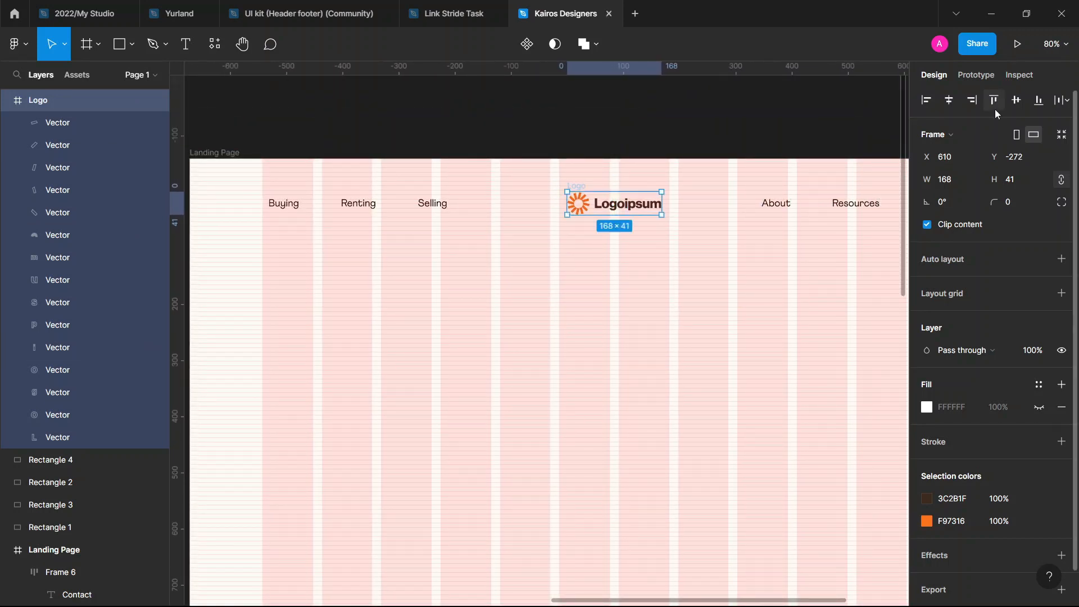
Try to center the logo with horizontal-center alignment, and undo each attempt
left_click(941, 103)
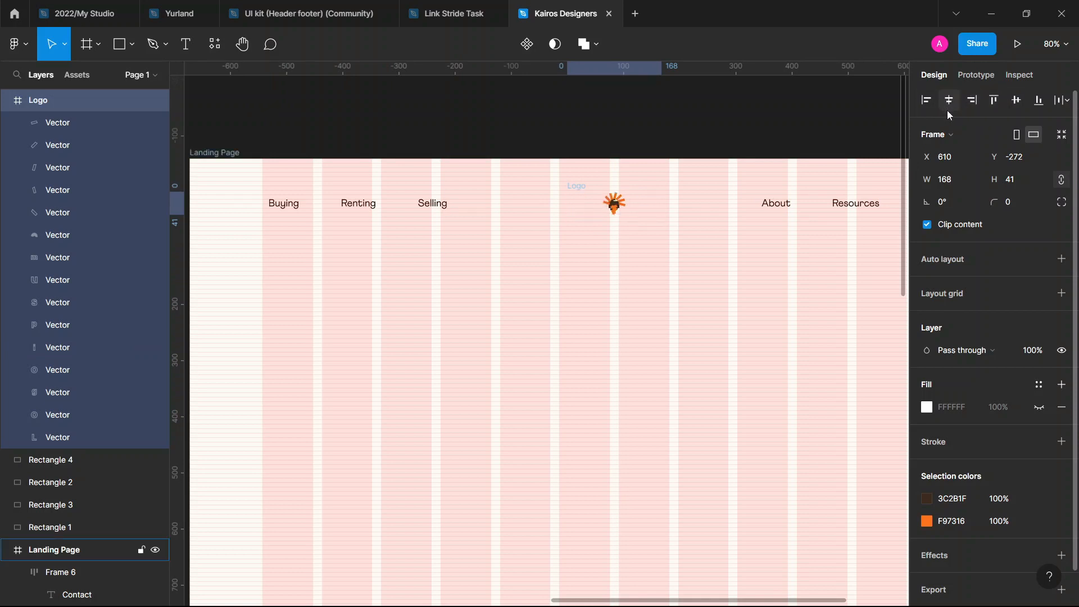
key("ctrl+z")
left_click(946, 102)
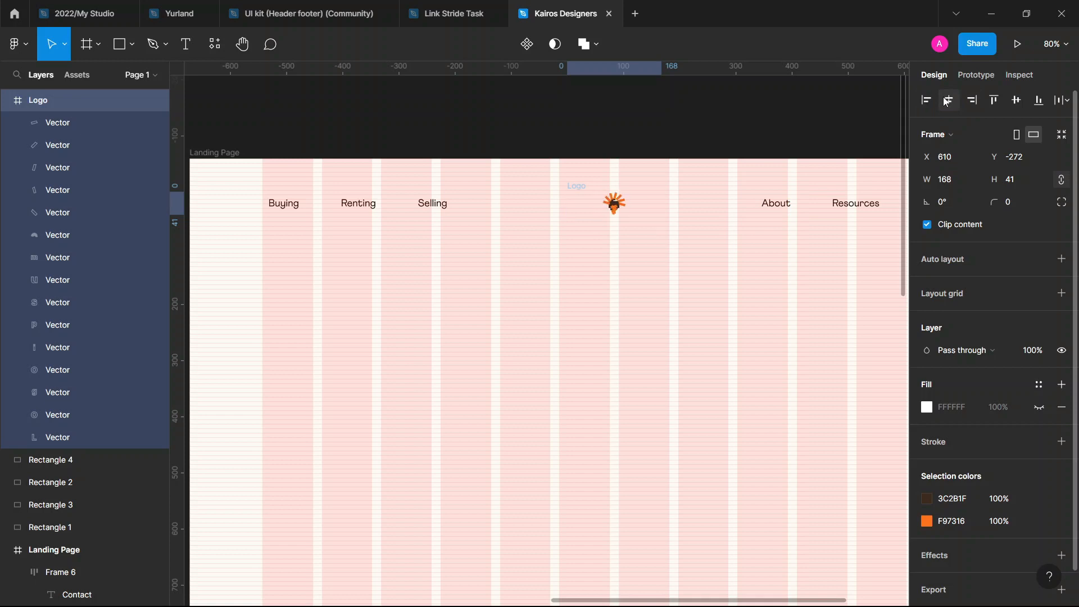
key("ctrl+z")
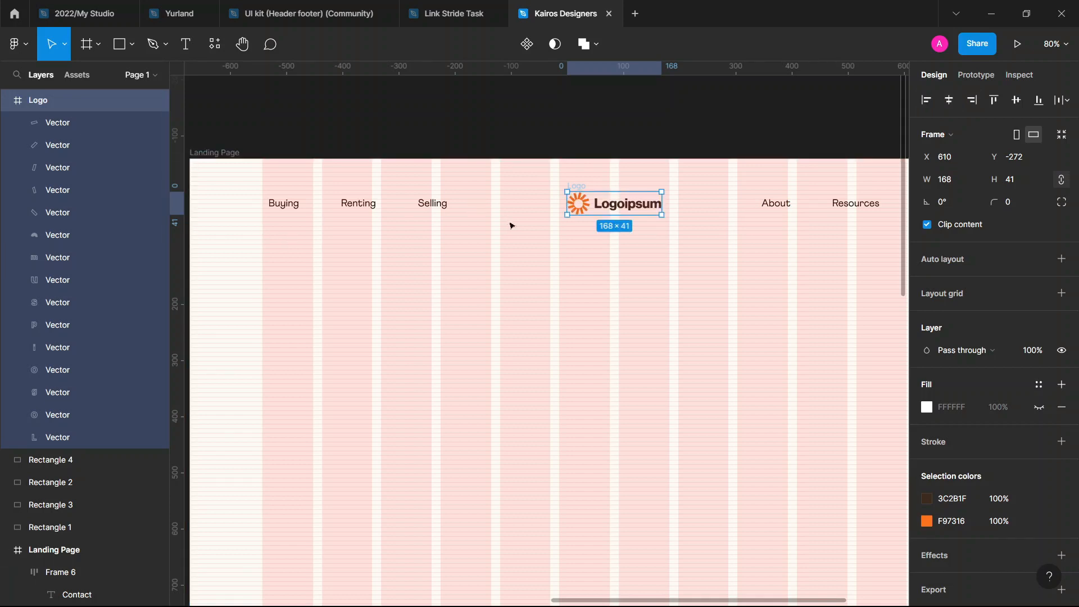
Nudge the logo down slightly and try adding auto layout to its frame, then undo the auto layout
left_click_drag(623, 210, 623, 215)
right_click(602, 210)
mouse_move(602, 211)
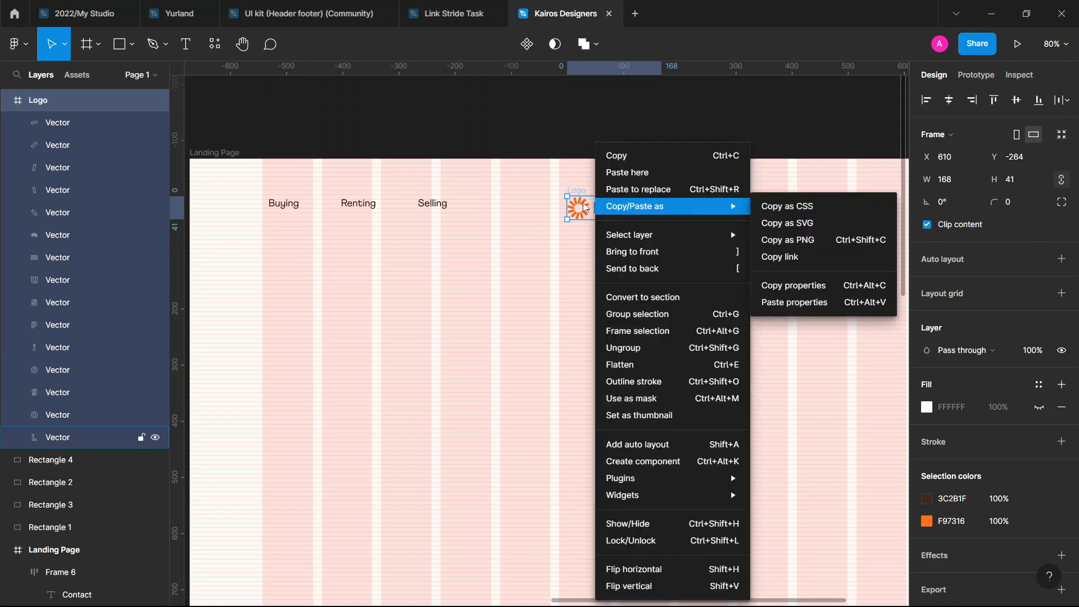
left_click(584, 208)
key("shift+a")
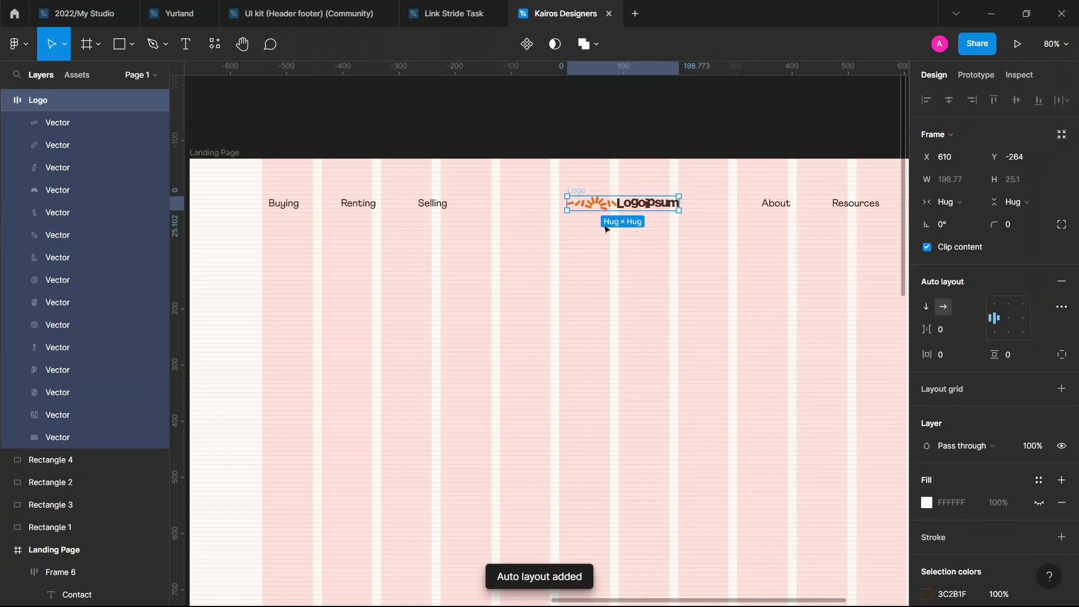
key("ctrl+z")
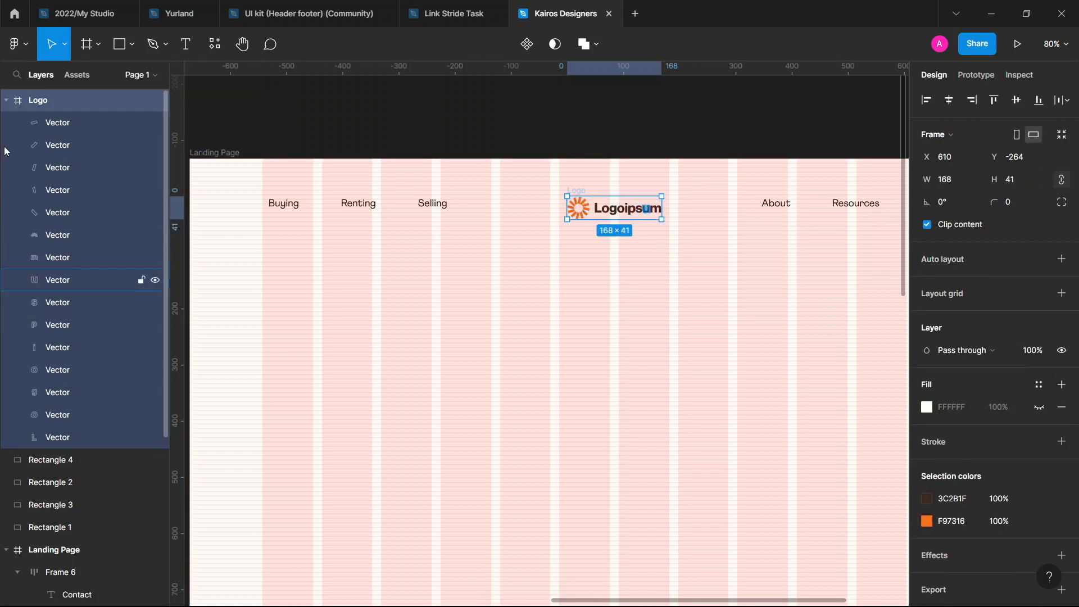
Align the vertical centers of the logo and the About and Selling link frames
left_click(5, 101)
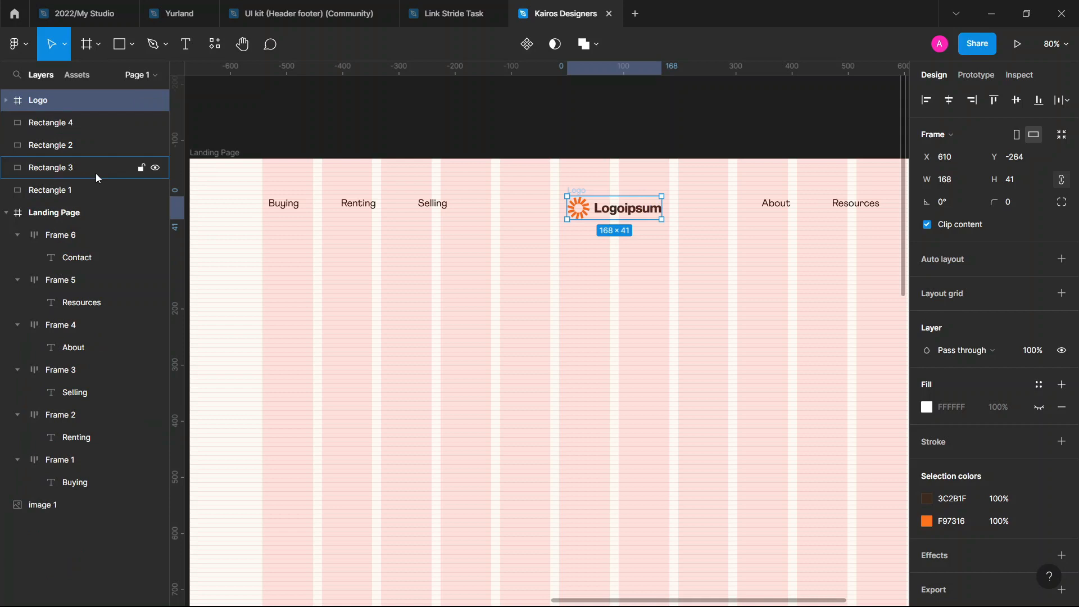
left_click_drag(621, 209, 621, 210)
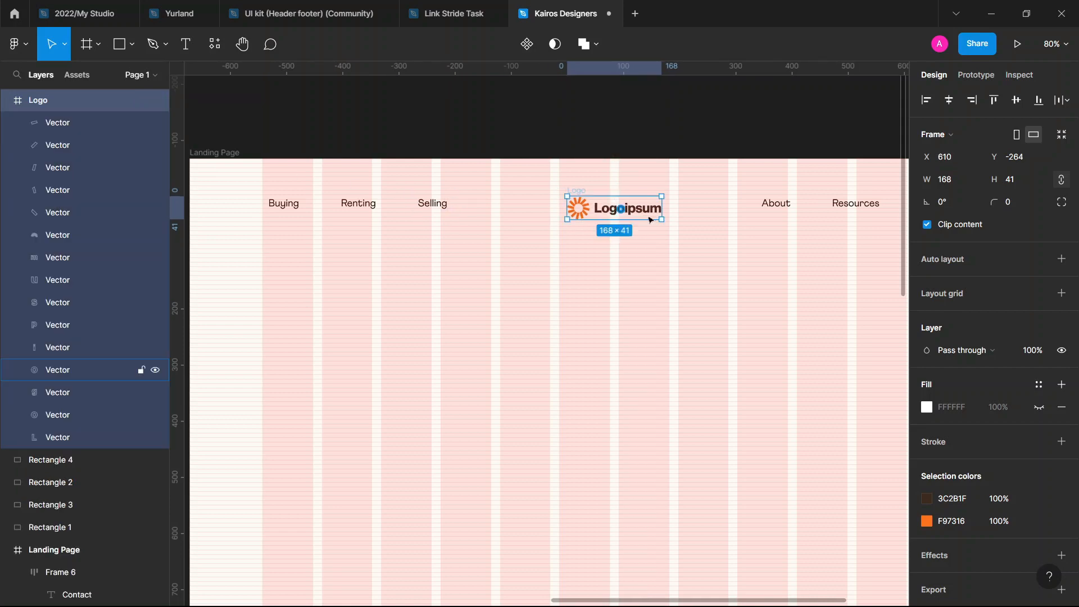
left_click(783, 206, "shift")
left_click(1017, 103)
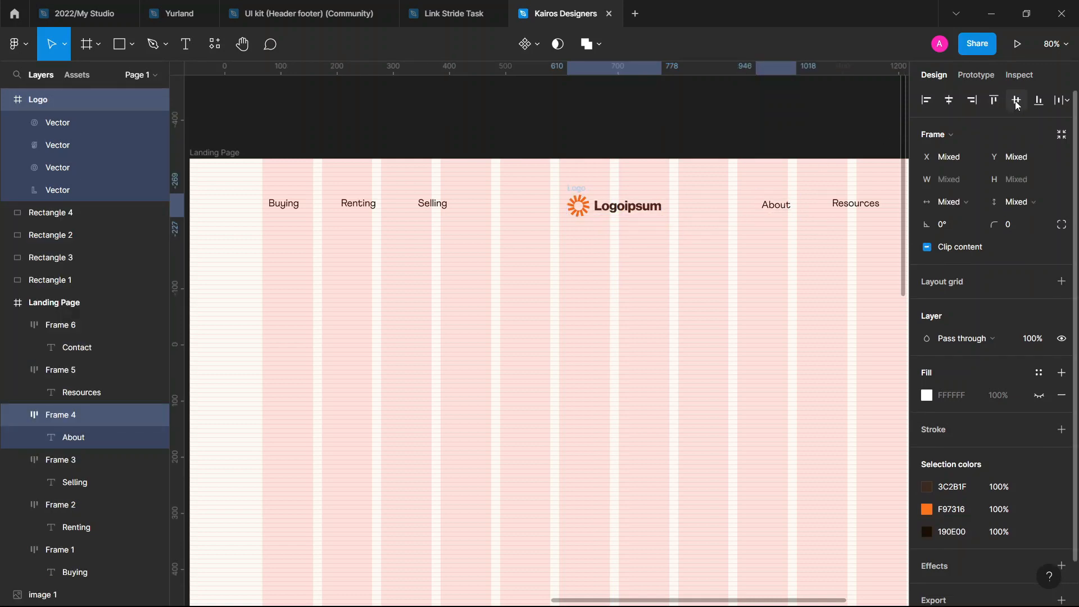
left_click(431, 204, "shift")
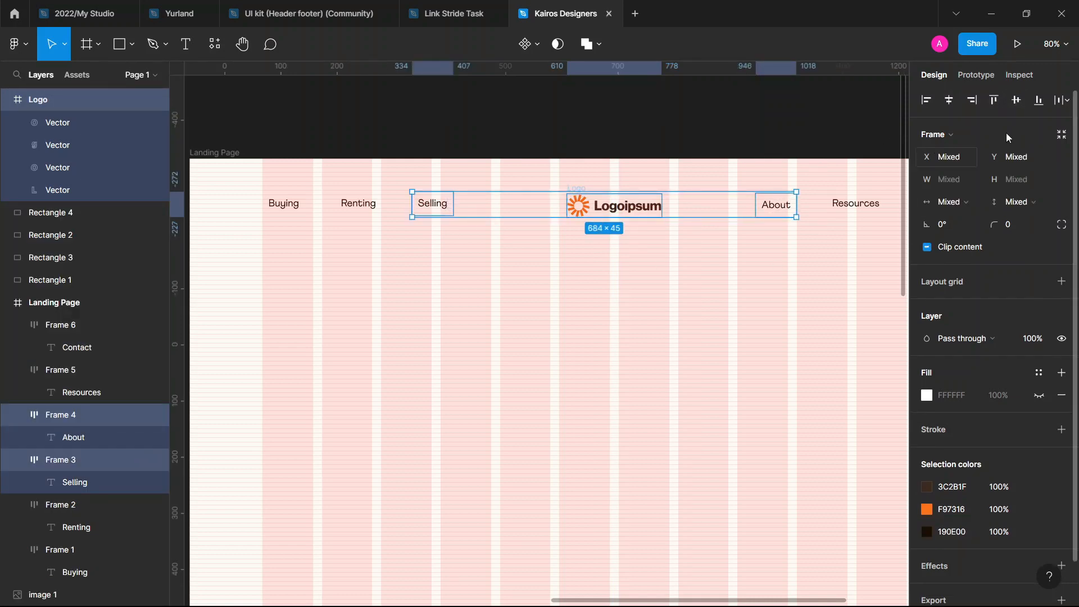
left_click(1016, 101)
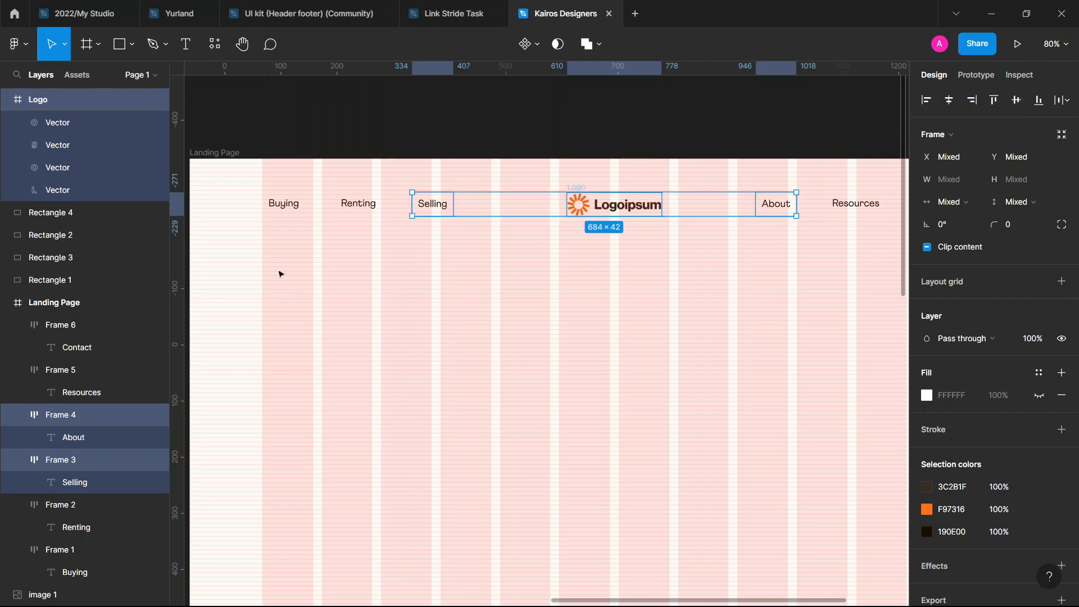
Align the vertical centers of all six navigation link frames and the logo across the header
left_click_drag(264, 189, 897, 263)
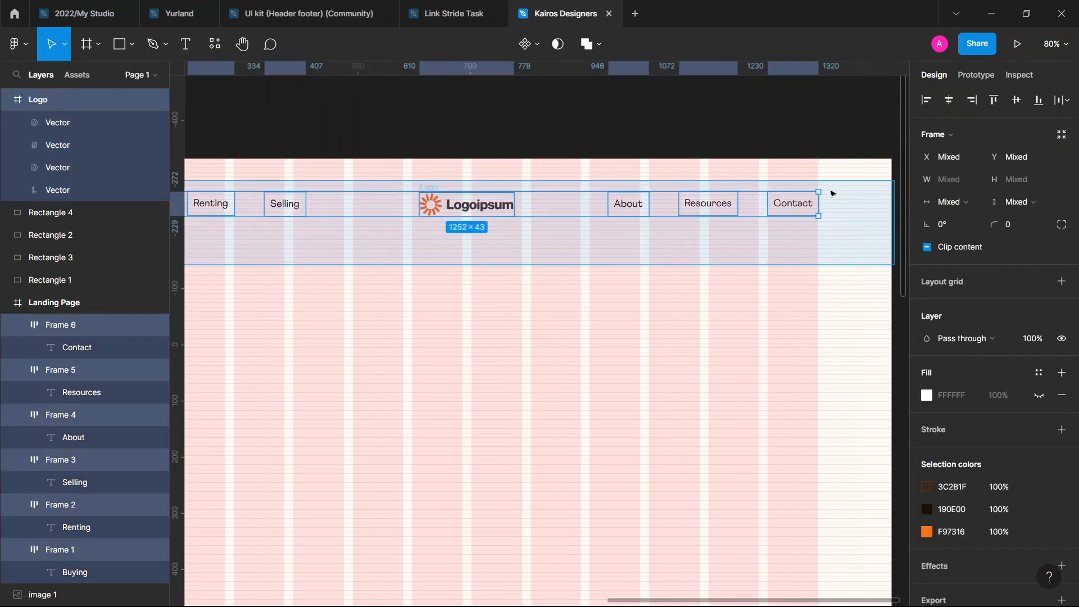
left_click(1016, 101)
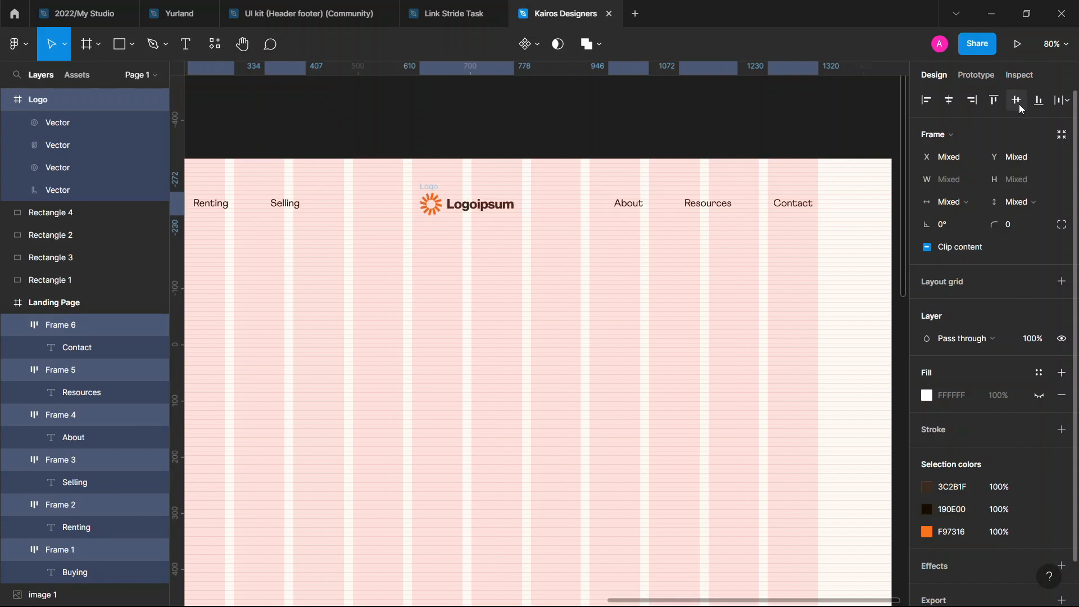
left_click(503, 297)
Move the six navigation links and the logo down together so the link frames sit at about Y 80
scroll(503, 297, "down", 5)
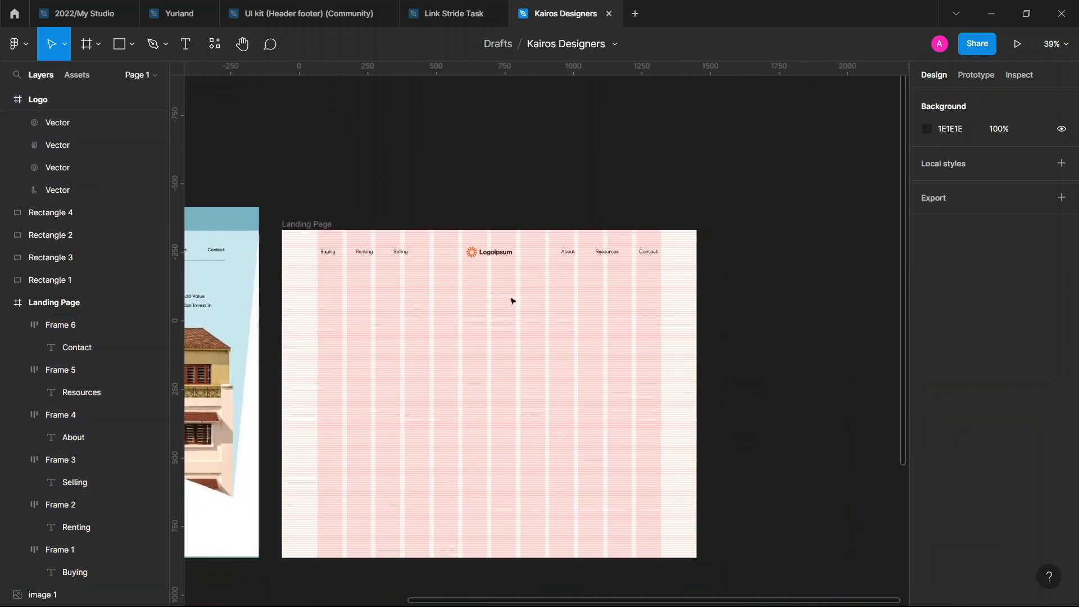
scroll(346, 262, "down", 2)
left_click_drag(296, 220, 663, 187)
scroll(493, 212, "up", 5)
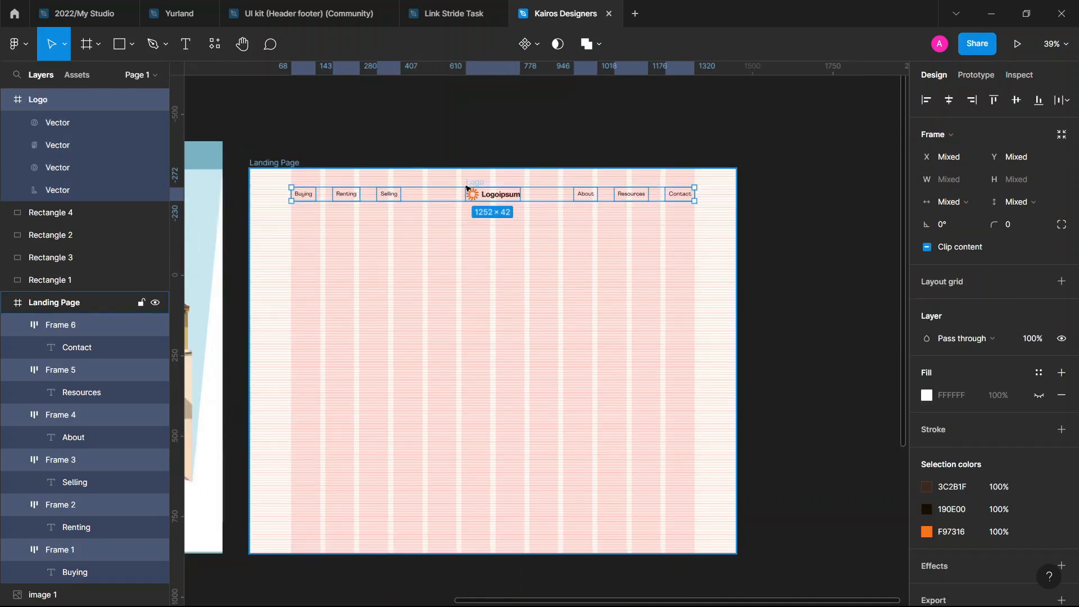
left_click_drag(493, 212, 494, 216)
left_click(553, 331)
Examine the reference design's header, especially the divider line and the styling of the active Buying link
scroll(616, 330, "down", 3)
scroll(631, 339, "left", 5)
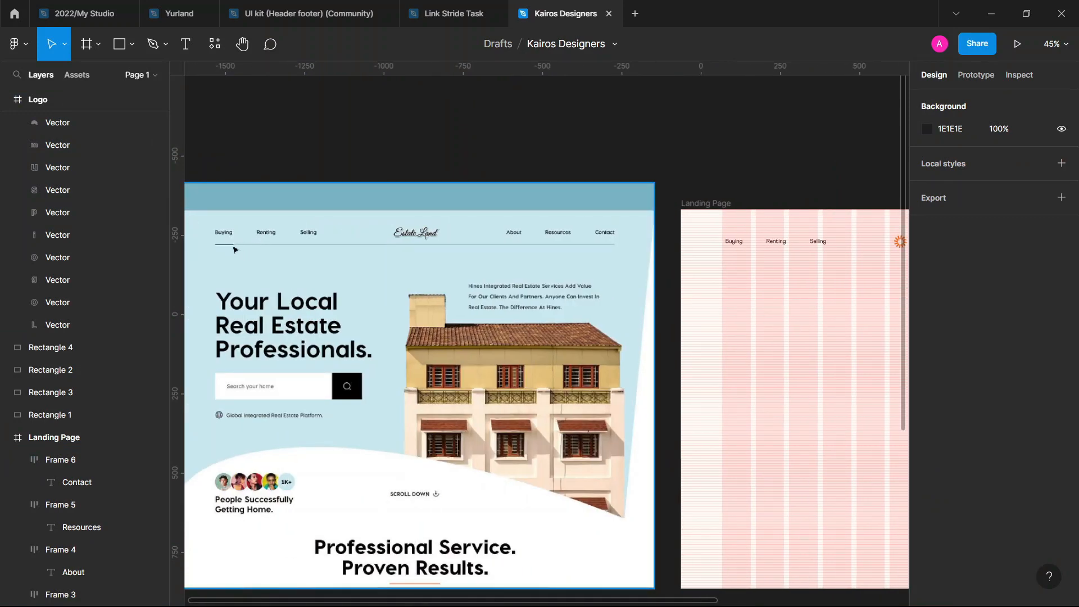
scroll(235, 249, "left", 1)
scroll(264, 233, "up", 5)
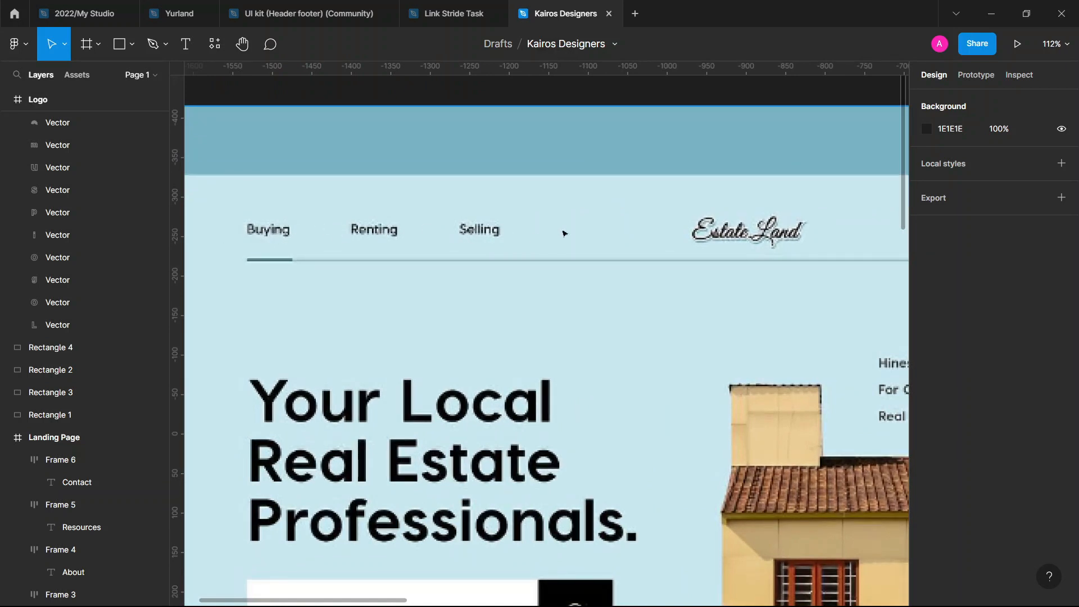
scroll(548, 266, "down", 2)
scroll(547, 266, "right", 5)
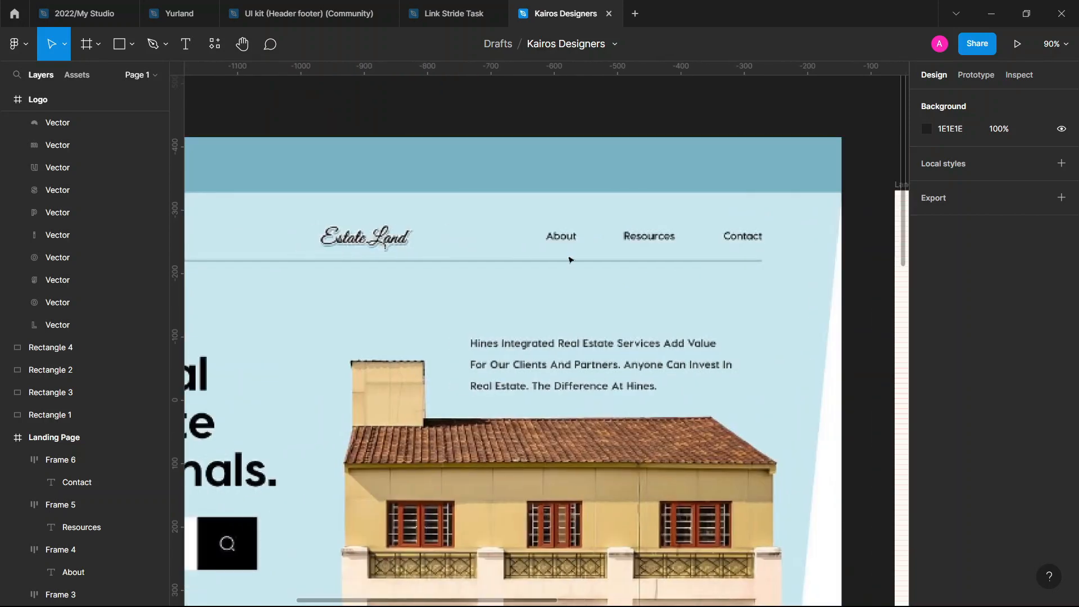
scroll(548, 266, "left", 4)
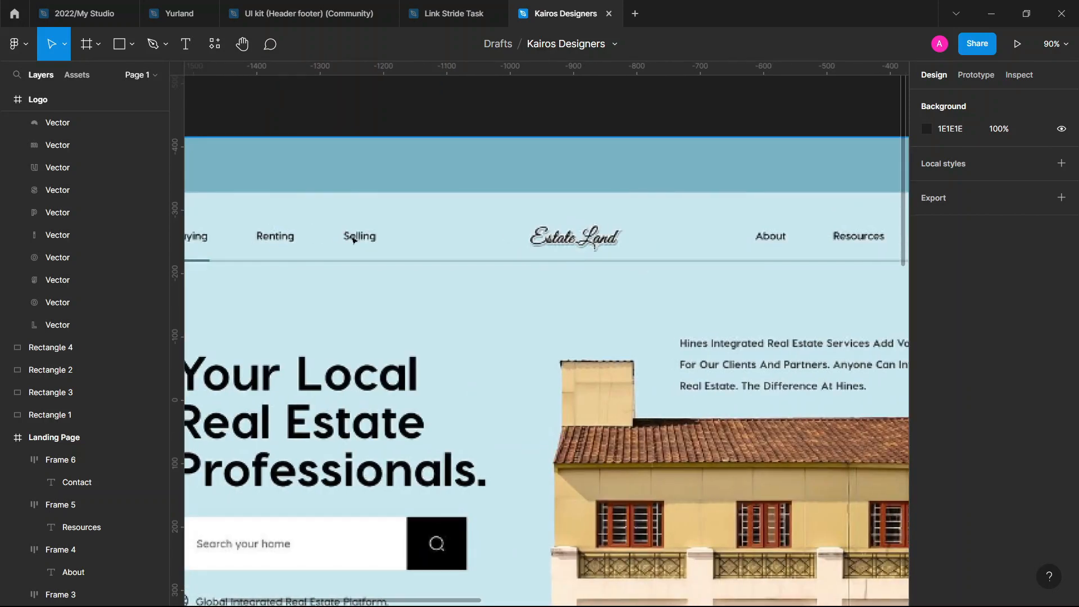
scroll(259, 250, "left", 1)
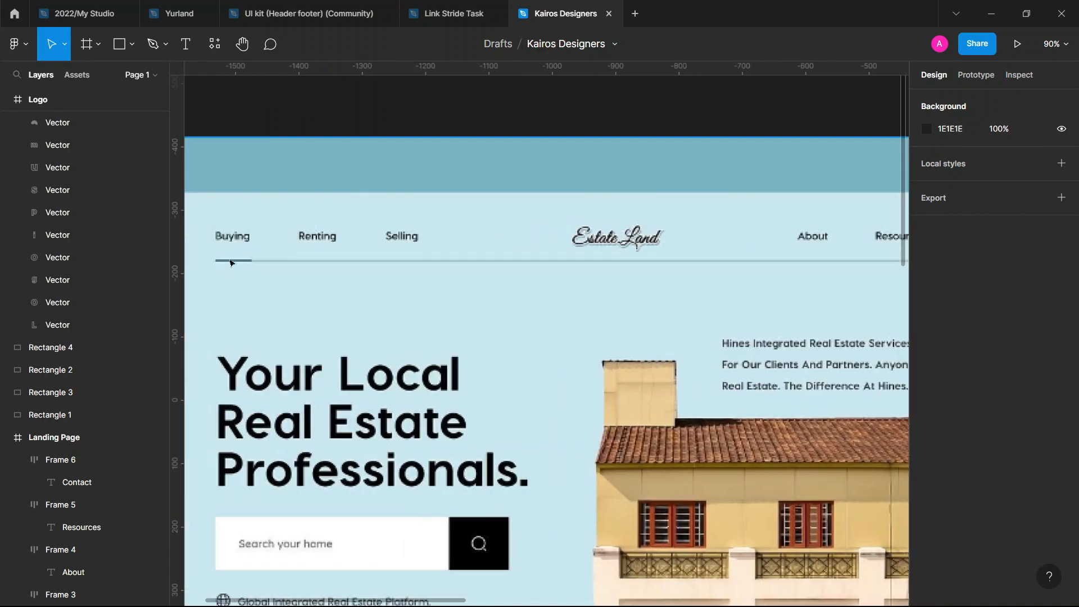
scroll(236, 264, "up", 5)
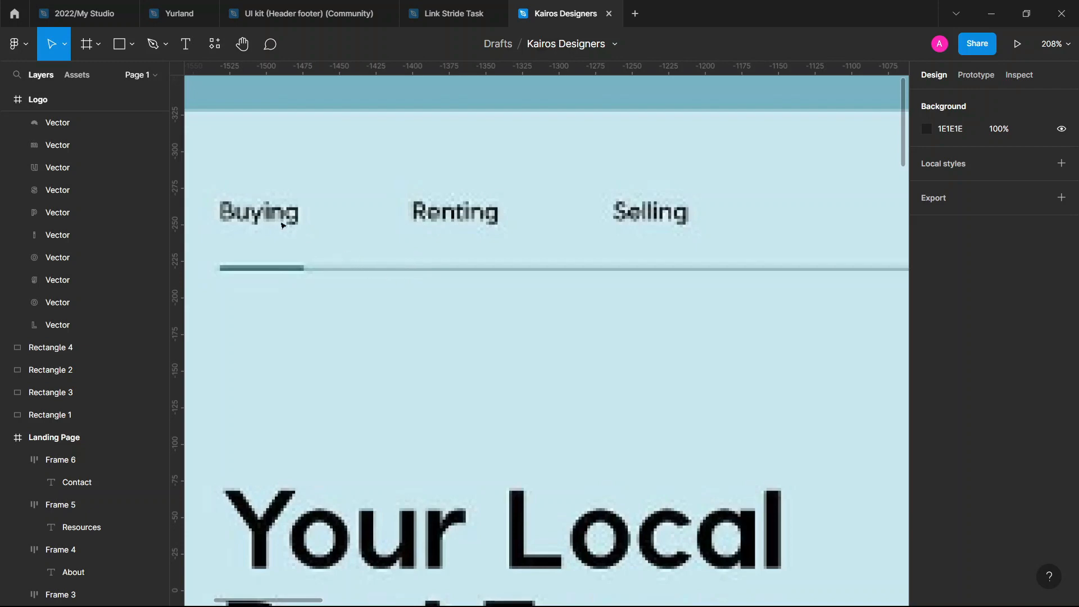
scroll(280, 221, "down", 10)
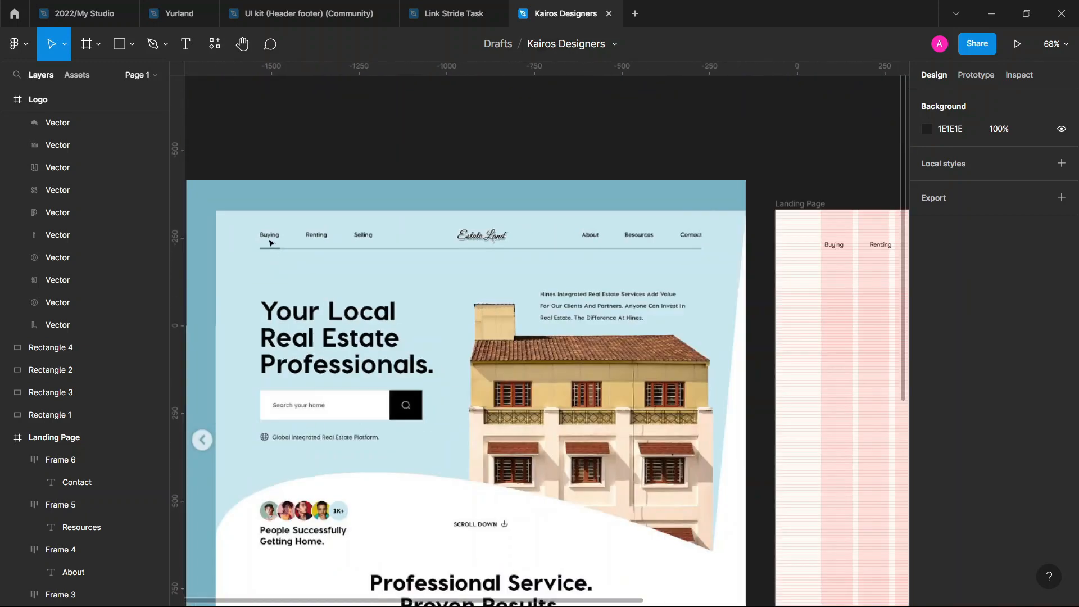
scroll(409, 257, "right", 10)
scroll(360, 264, "left", 3)
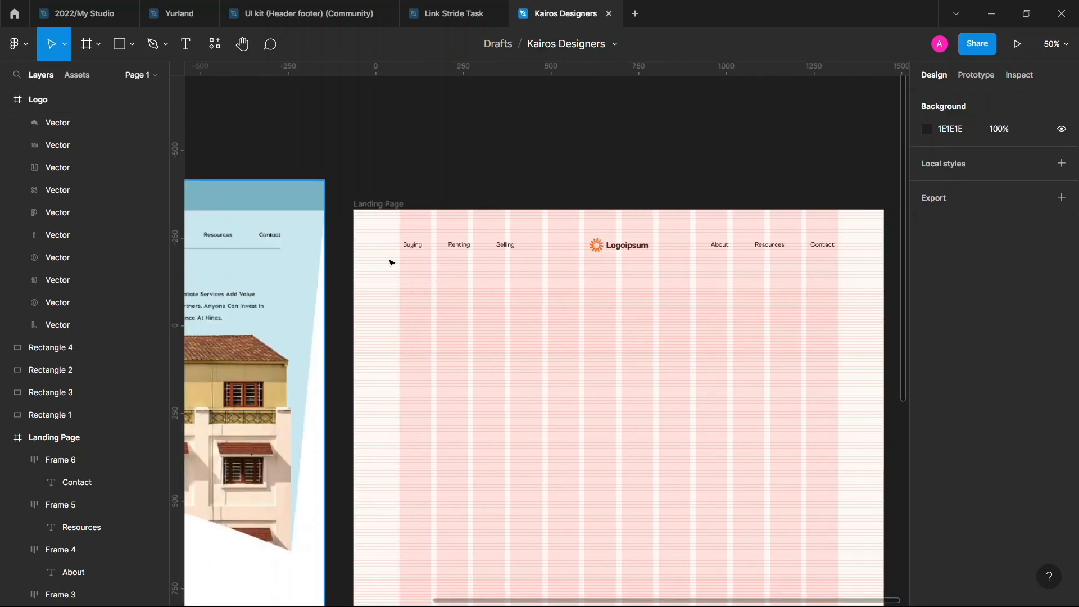
Set the font weight of the Buying link text on the landing page to Bold
scroll(415, 251, "up", 4)
left_click(414, 248)
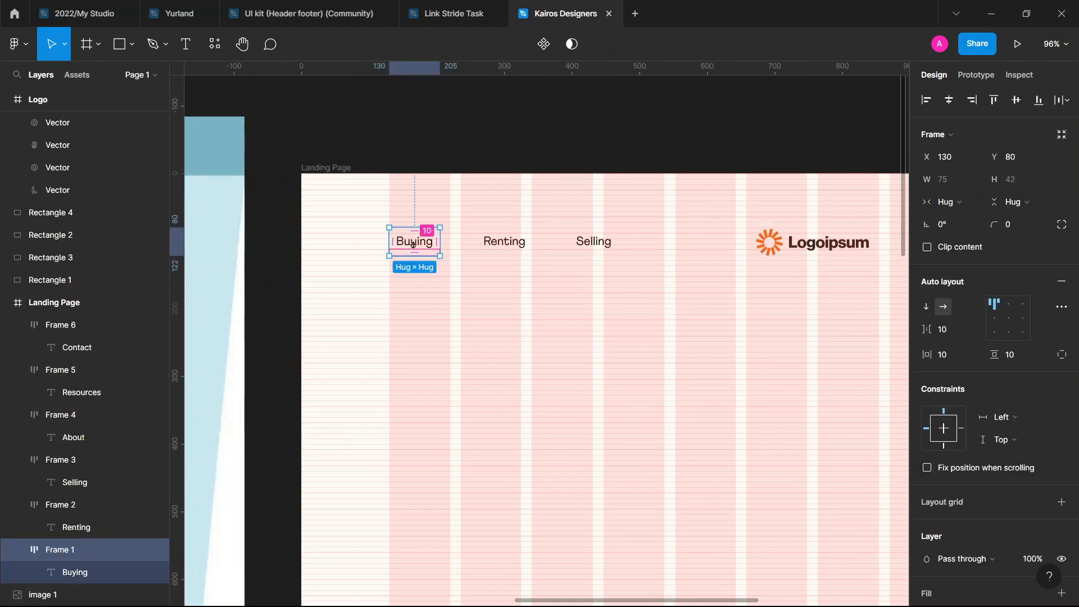
left_click(413, 244)
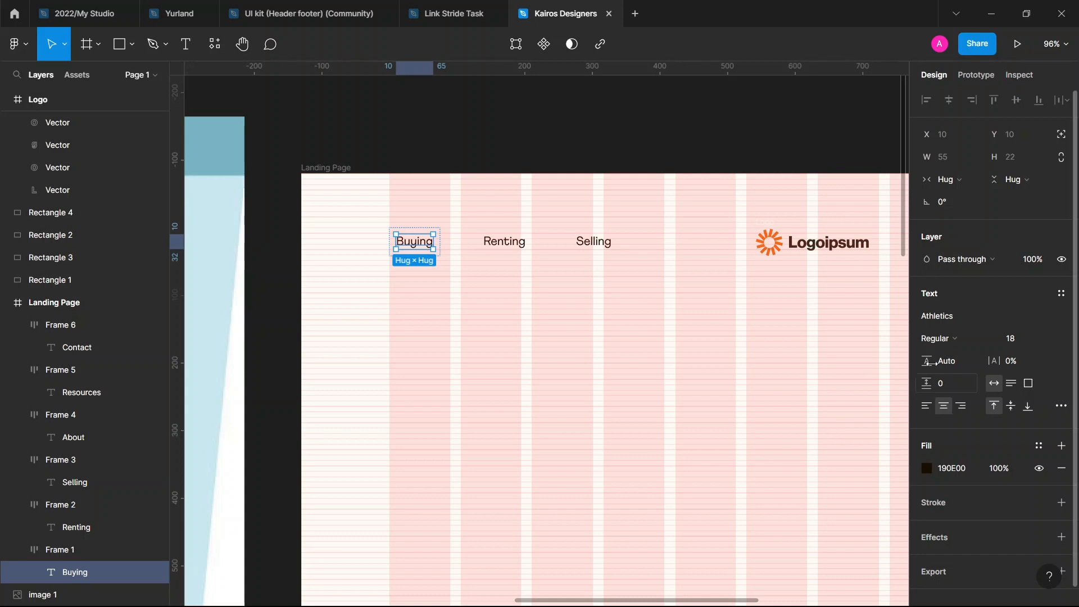
left_click(956, 339)
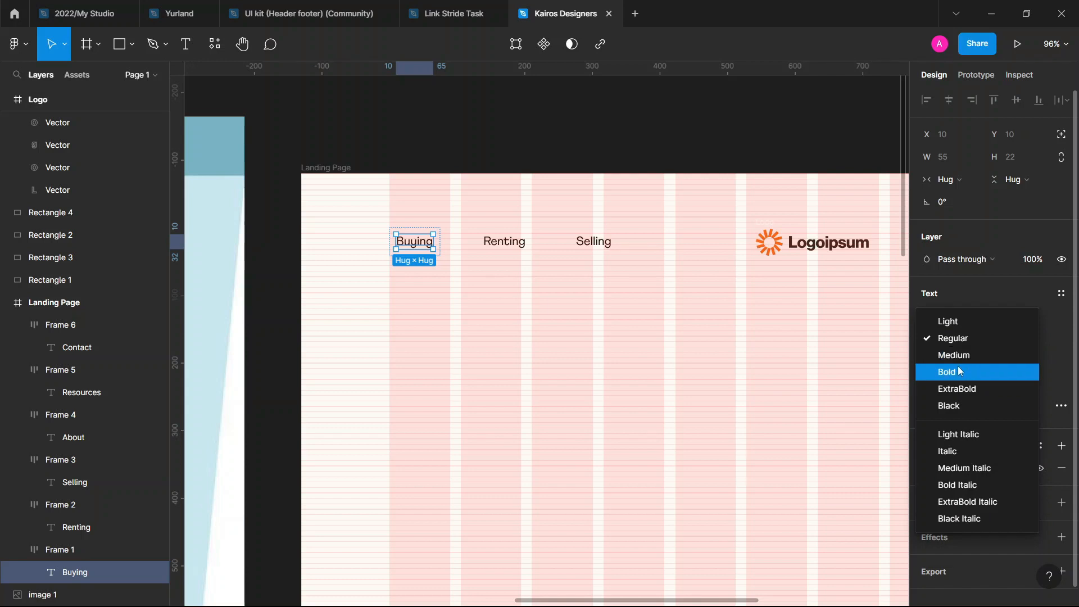
left_click(958, 366)
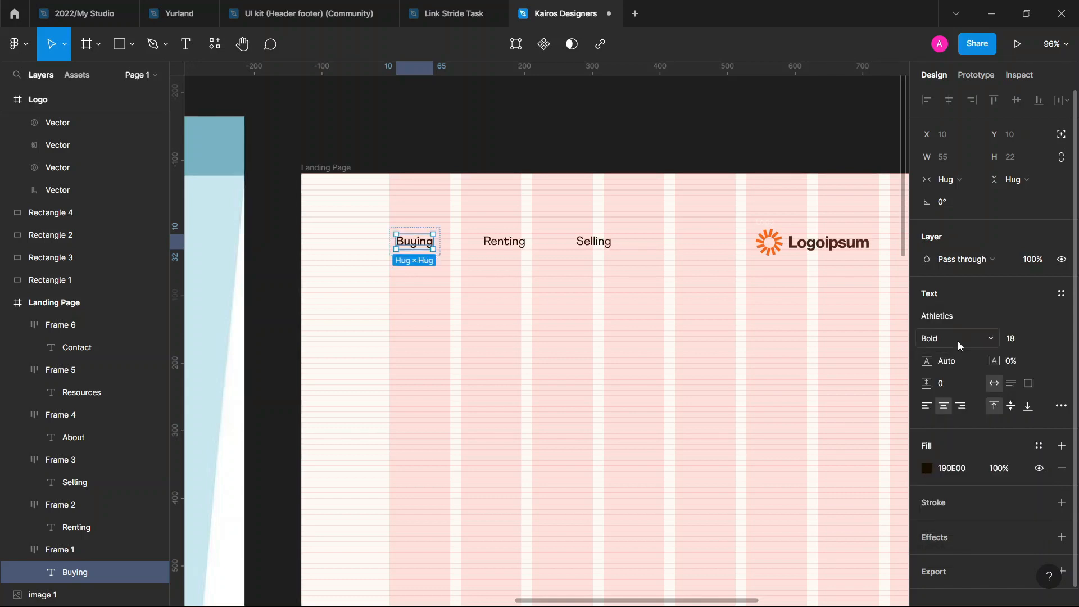
left_click(635, 394)
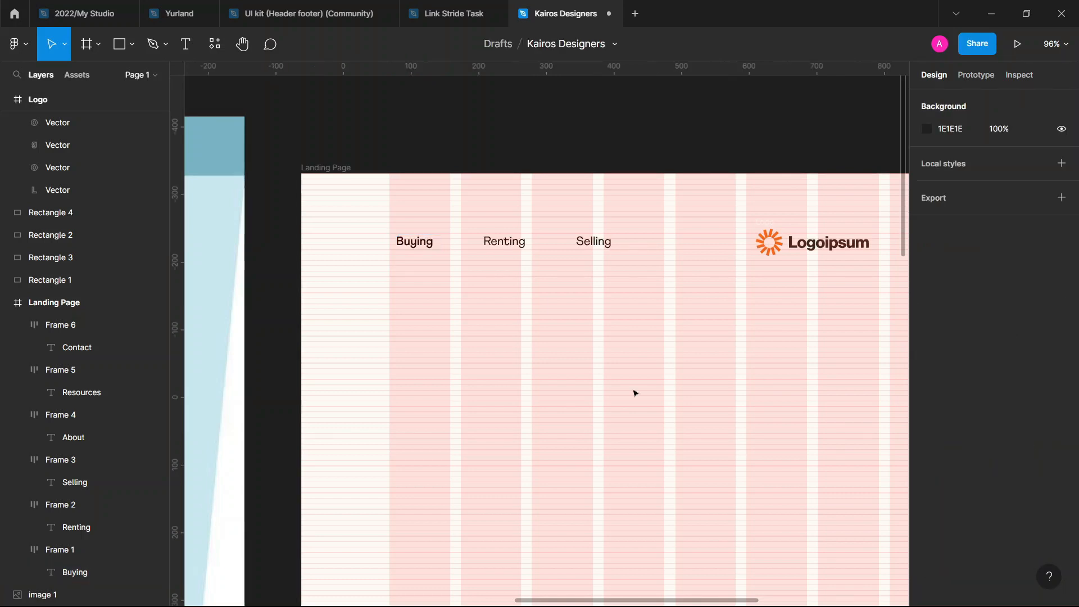
Recolor the Buying link text to FF8A00 by sampling the orange swatch rectangle below the landing page
left_click(419, 243)
scroll(967, 401, "down", 3)
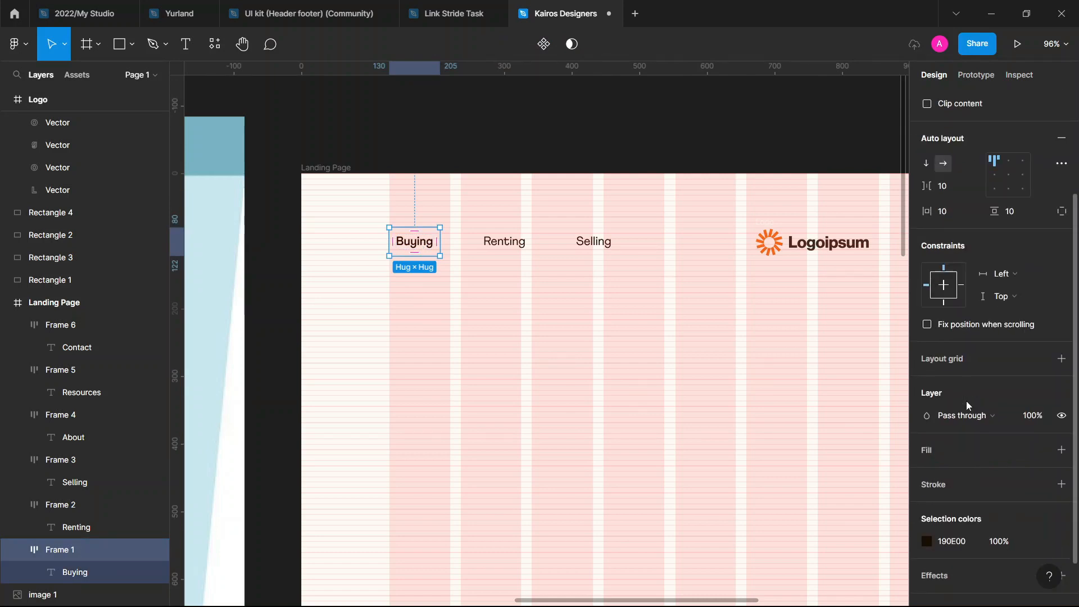
scroll(601, 366, "down", 10)
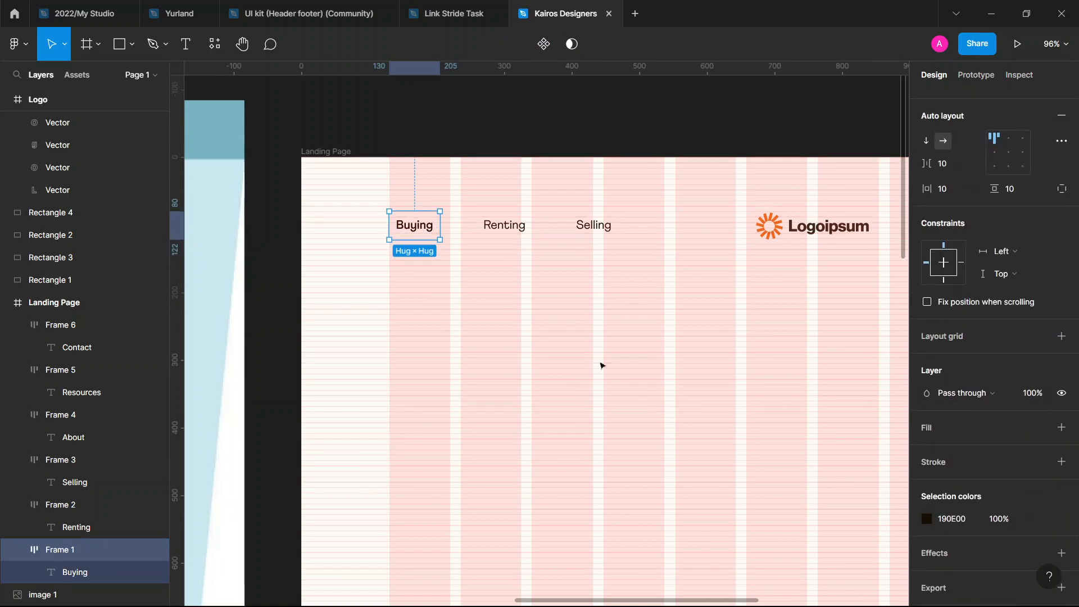
scroll(534, 407, "down", 5)
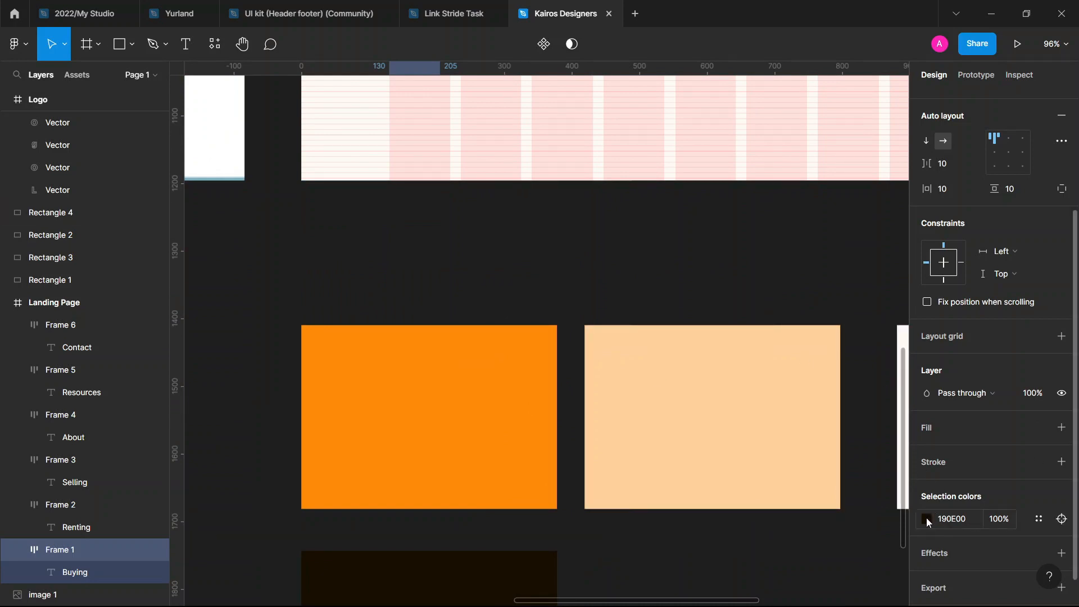
left_click(926, 517)
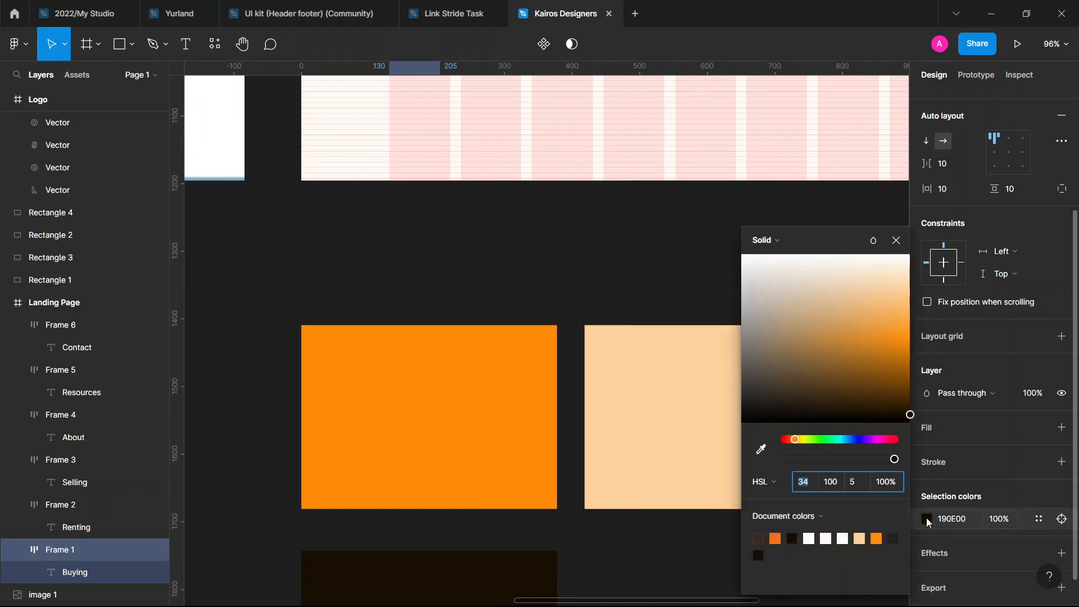
left_click(760, 448)
left_click(500, 444)
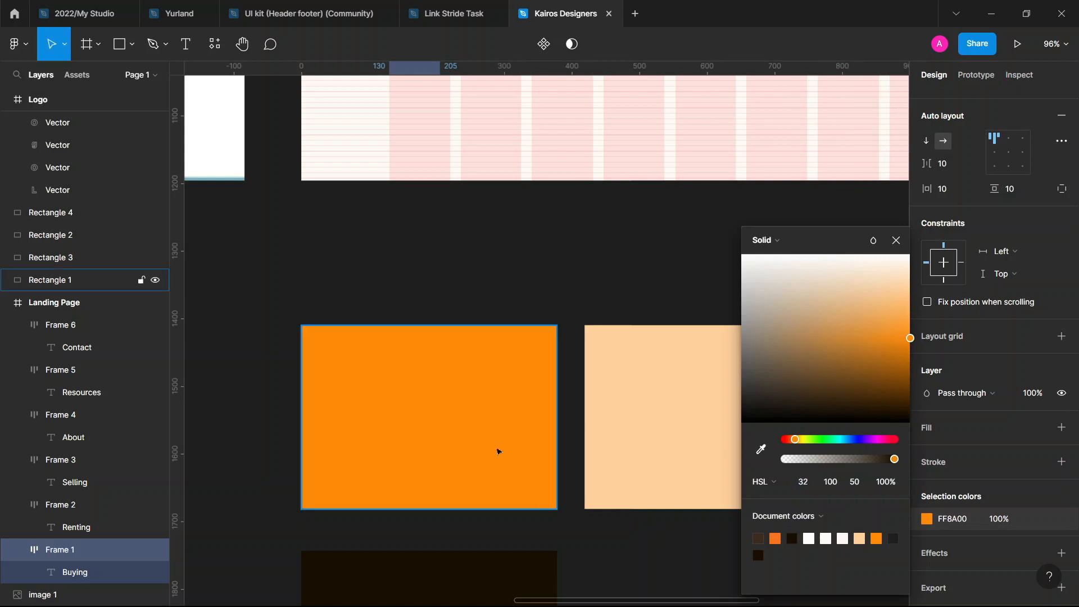
left_click(894, 240)
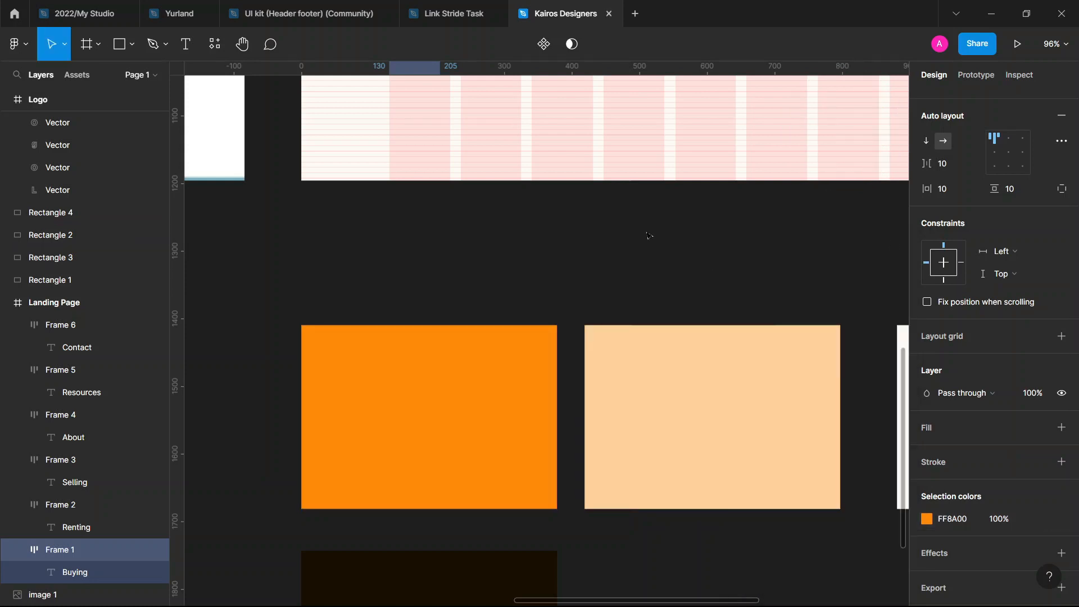
Check the whole landing page header with the layout grids hidden and shown again
scroll(645, 240, "down", 10)
scroll(647, 236, "up", 5)
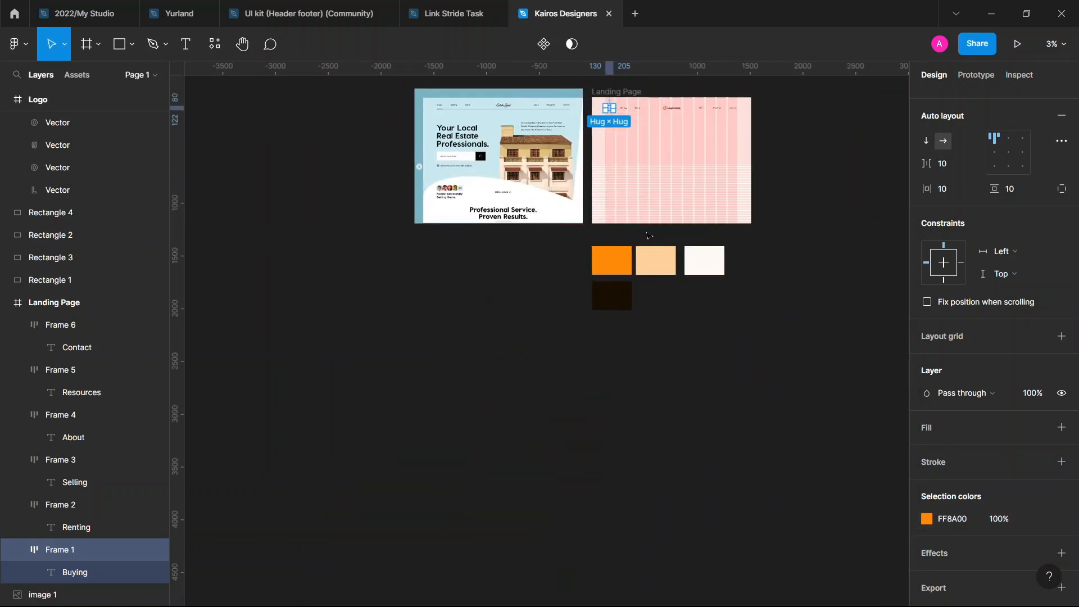
scroll(640, 225, "up", 3)
left_click(638, 216)
key("shift+2")
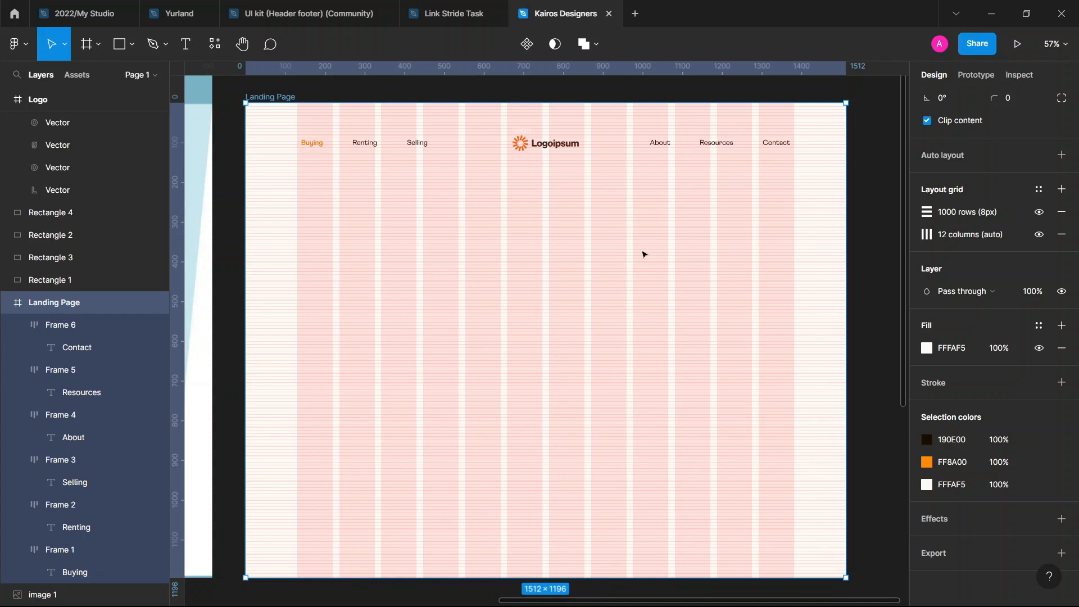
key("ctrl+shift+4")
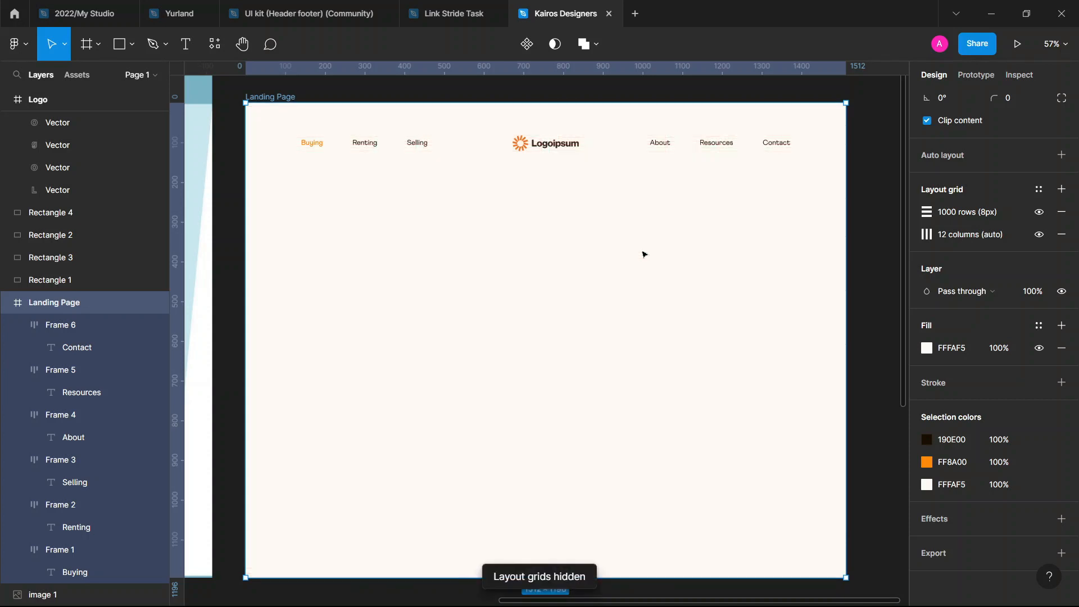
key("ctrl+shift+4")
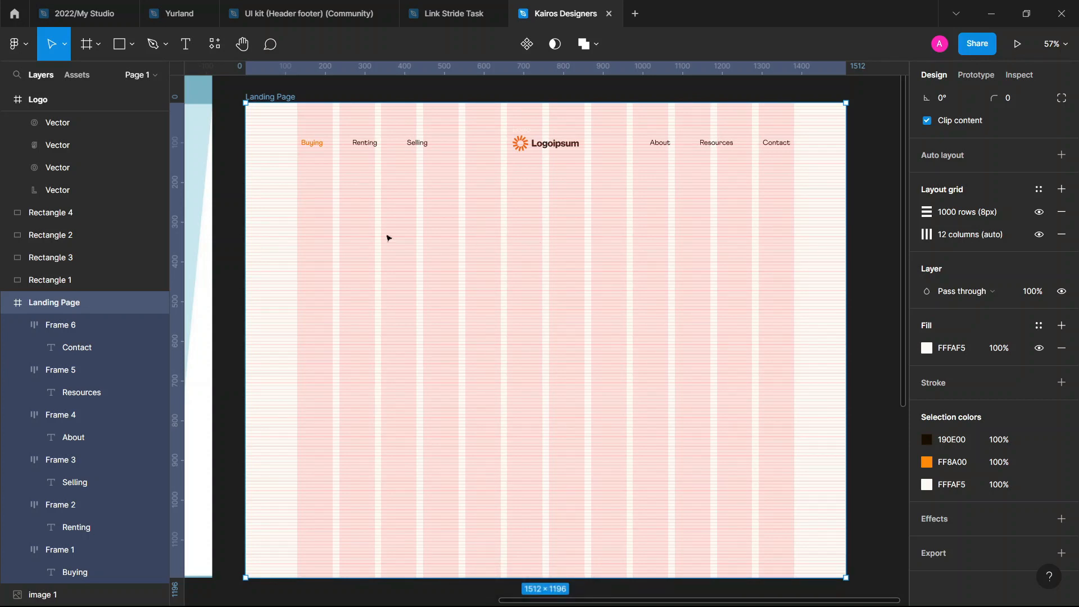
Draw a horizontal divider line about 1252 px wide under the header at about X 130, Y 144, spanning all twelve columns
key("l")
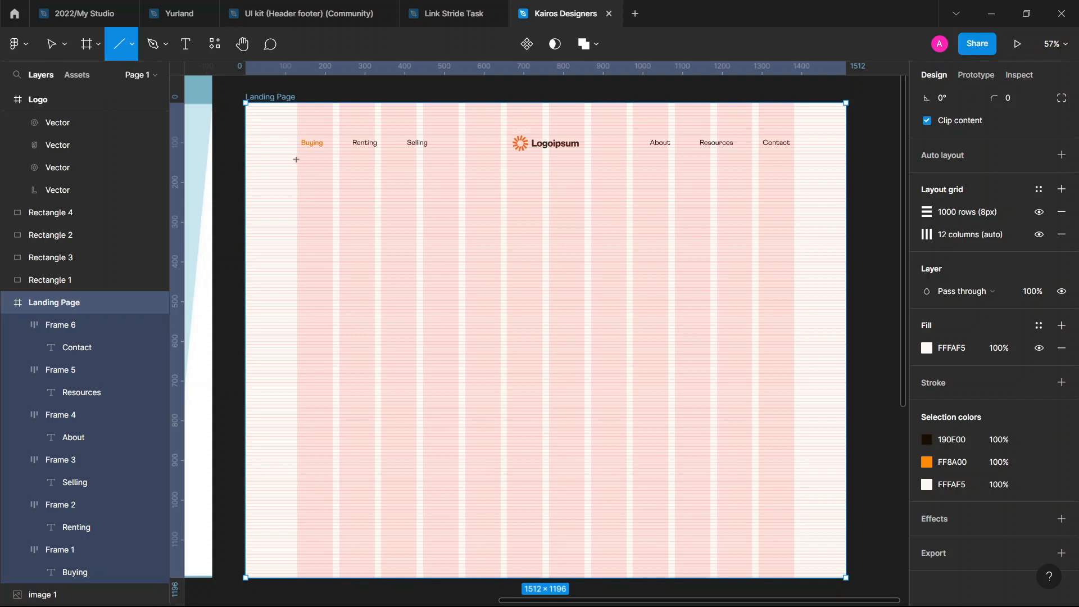
left_click_drag(297, 160, 794, 161)
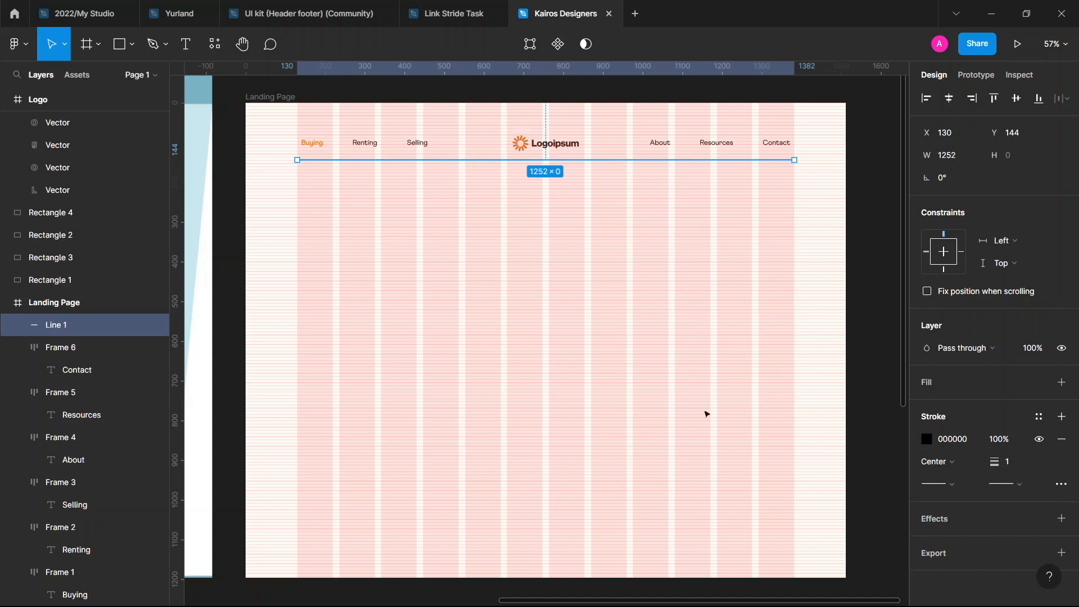
Try the peach swatch color FFD099 as the stroke of the header divider line
scroll(706, 413, "down", 5)
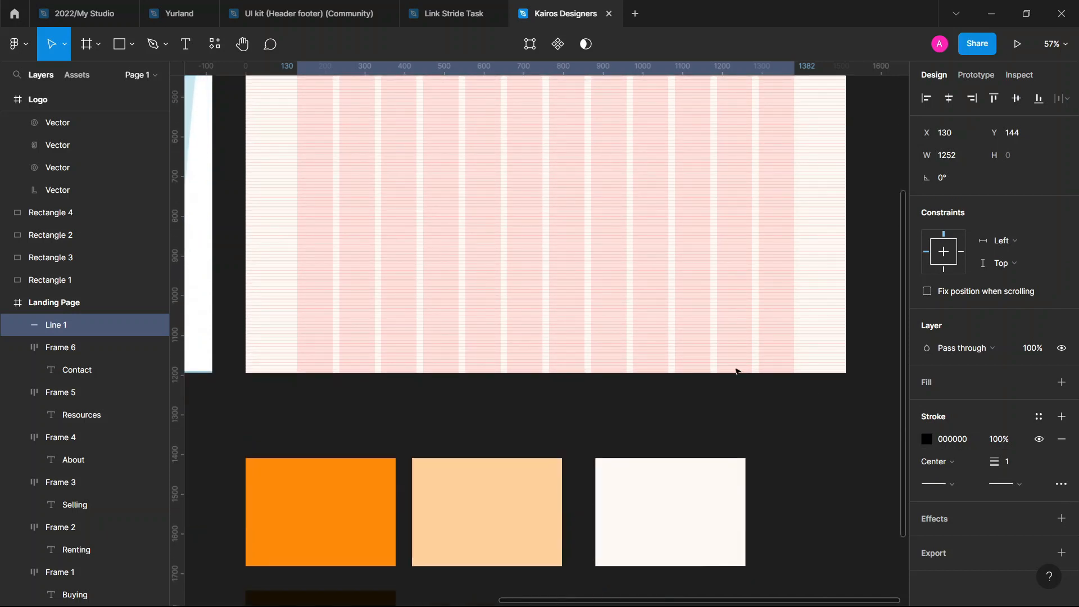
scroll(737, 371, "up", 3)
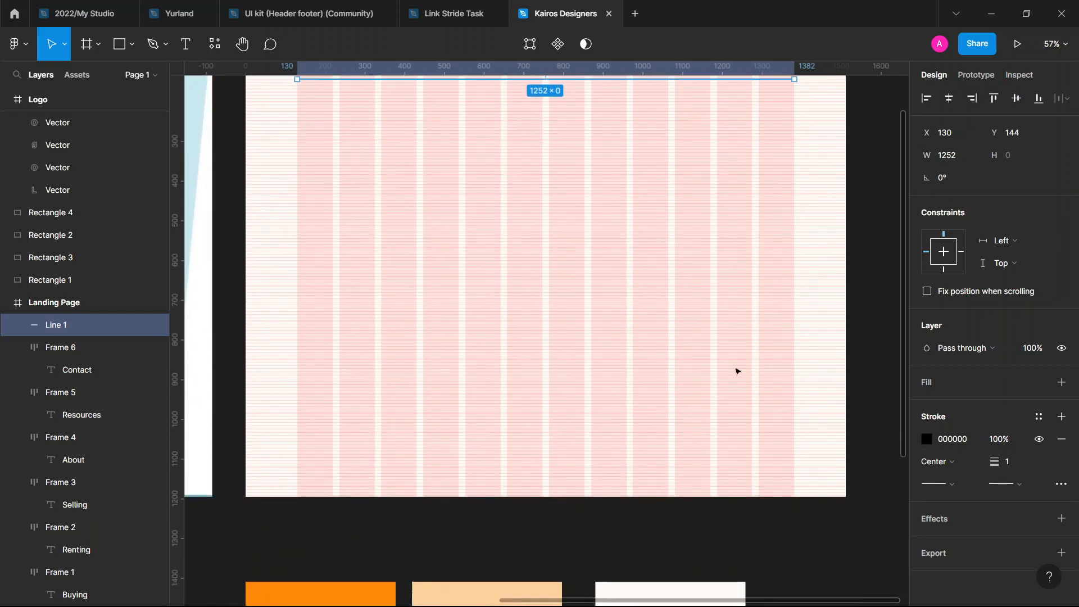
scroll(737, 370, "down", 1)
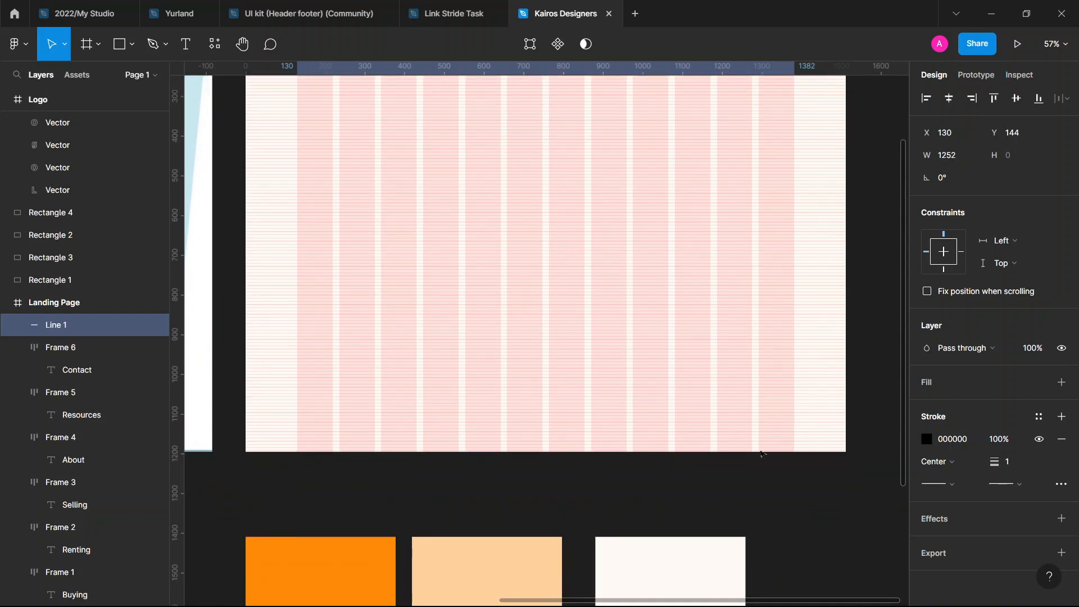
scroll(565, 413, "down", 5)
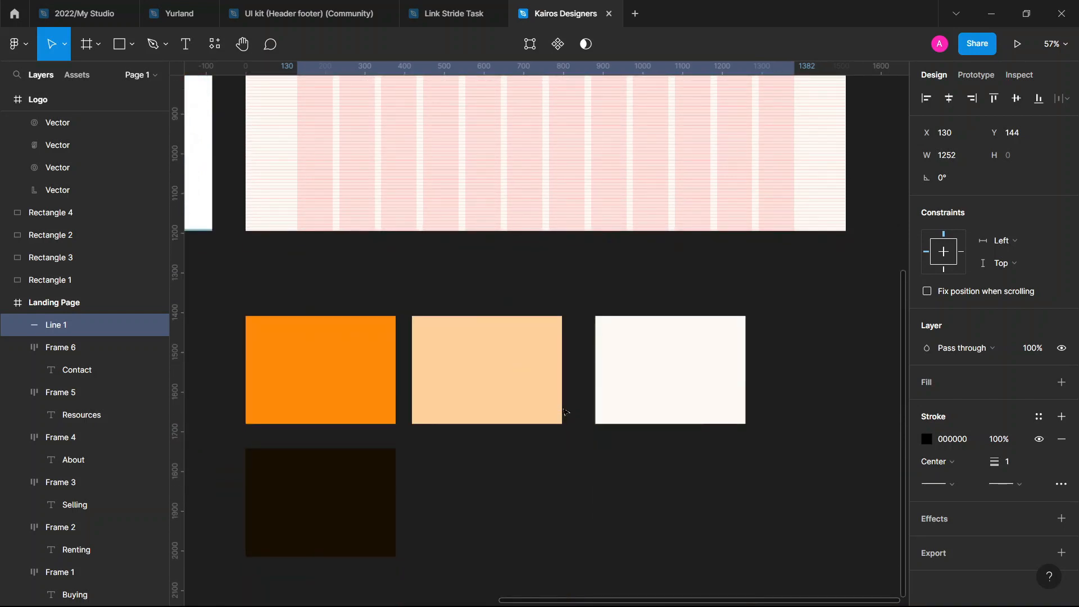
left_click(511, 395)
scroll(511, 395, "up", 8)
scroll(513, 396, "up", 2)
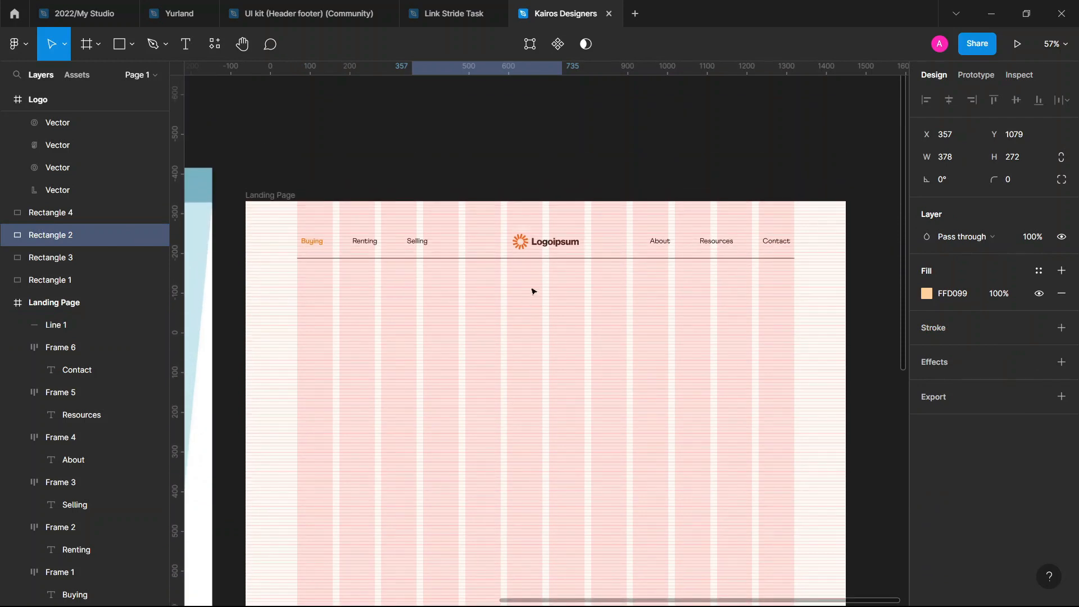
left_click(560, 258)
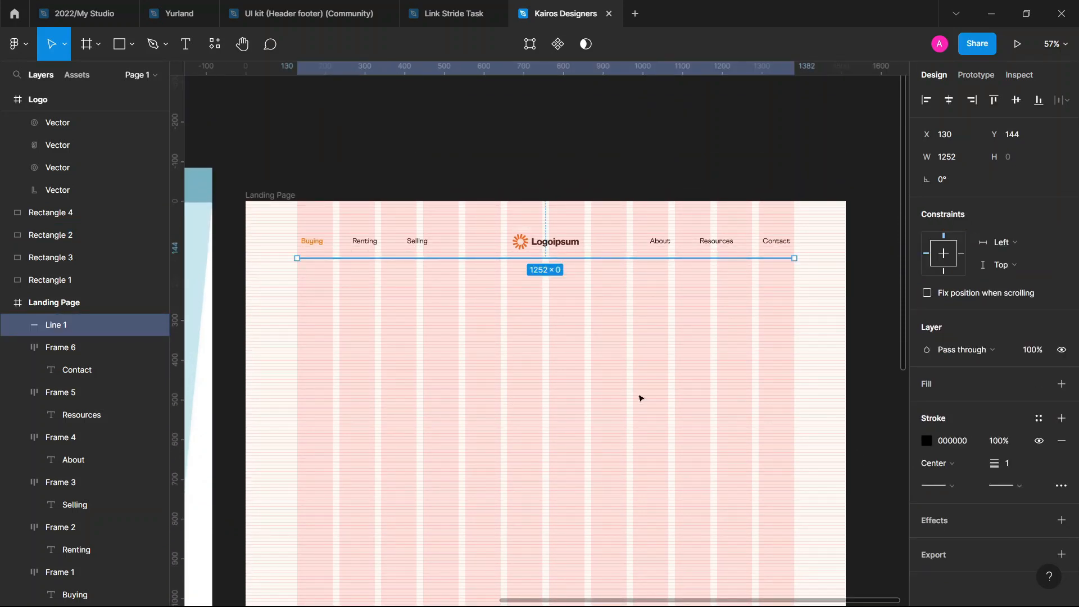
scroll(638, 397, "down", 5)
scroll(618, 489, "down", 4)
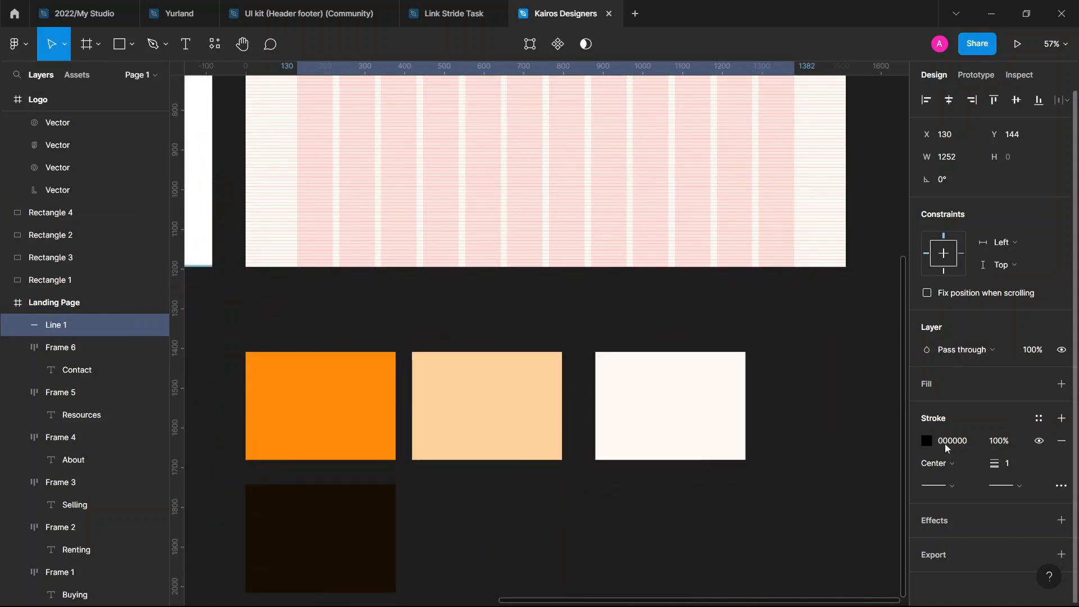
left_click(927, 443)
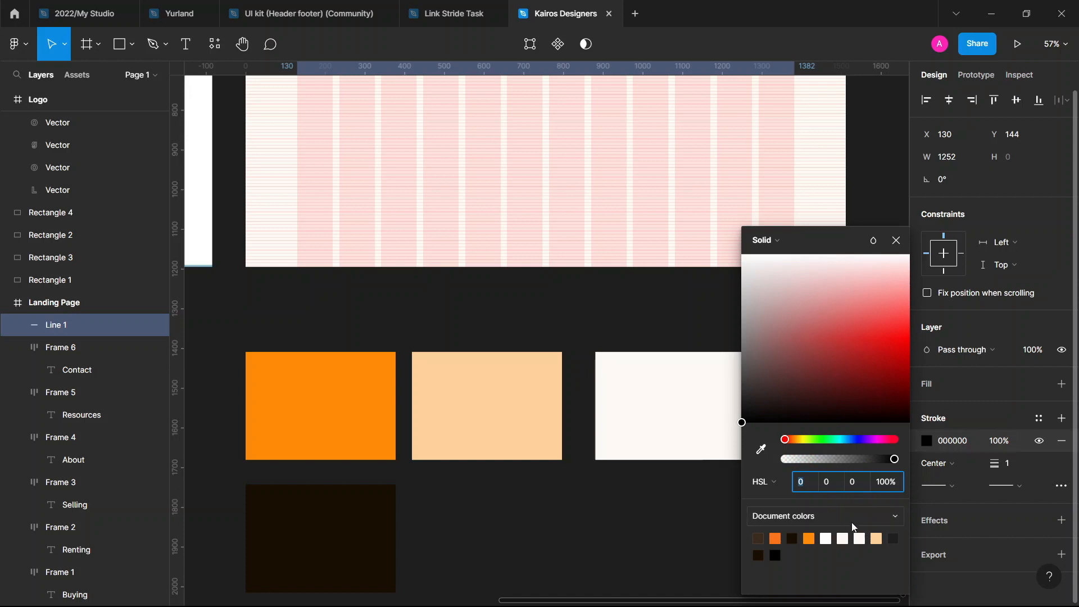
left_click(876, 539)
scroll(610, 269, "up", 10)
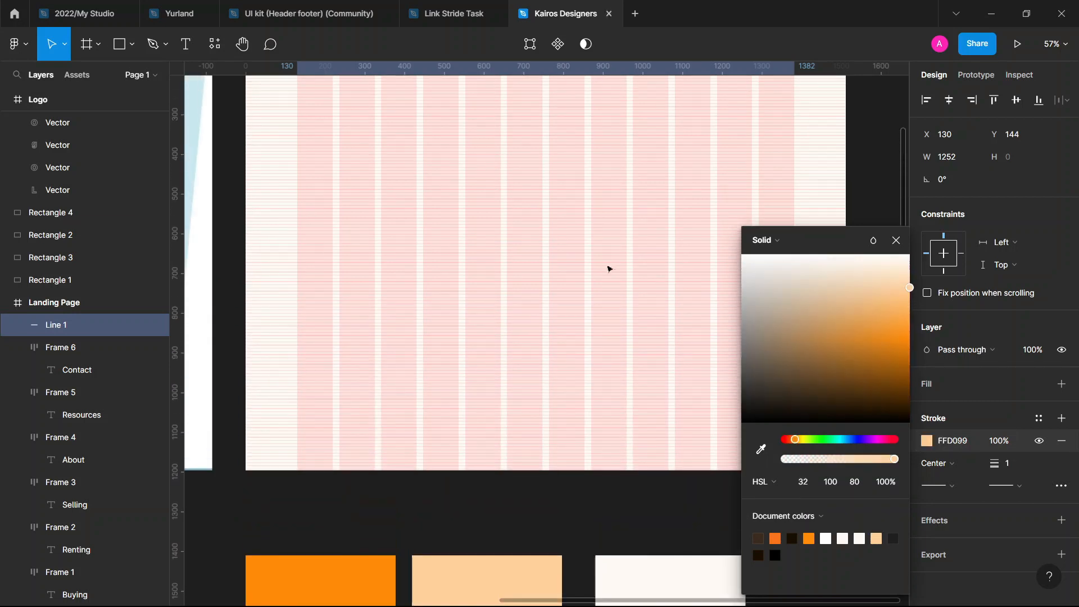
left_click(583, 326)
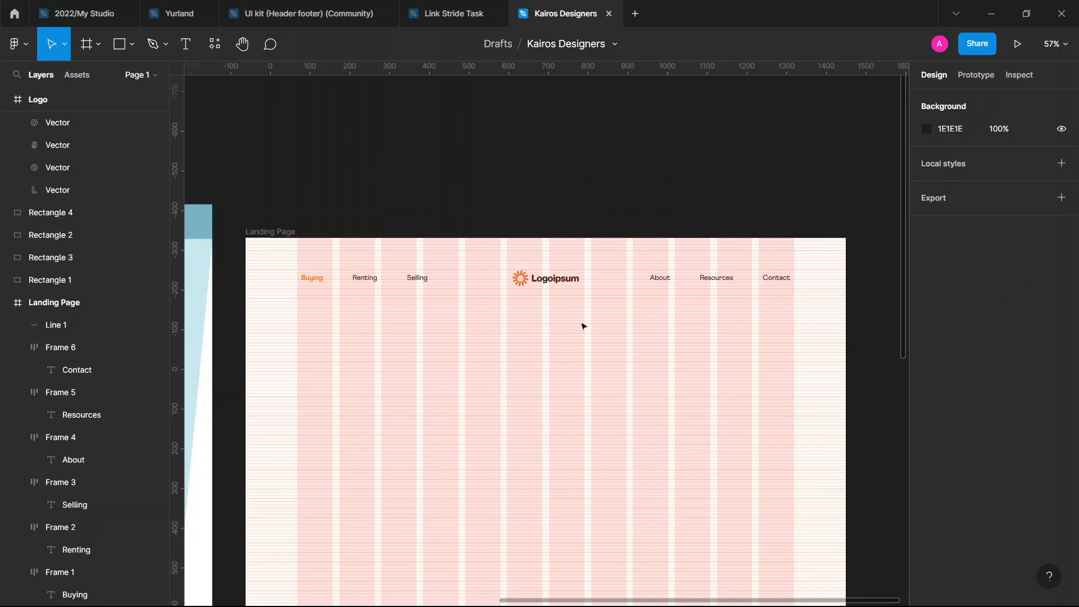
Set the header divider line's stroke color to the dark brown 3C2B1F from the document colors
left_click(474, 295)
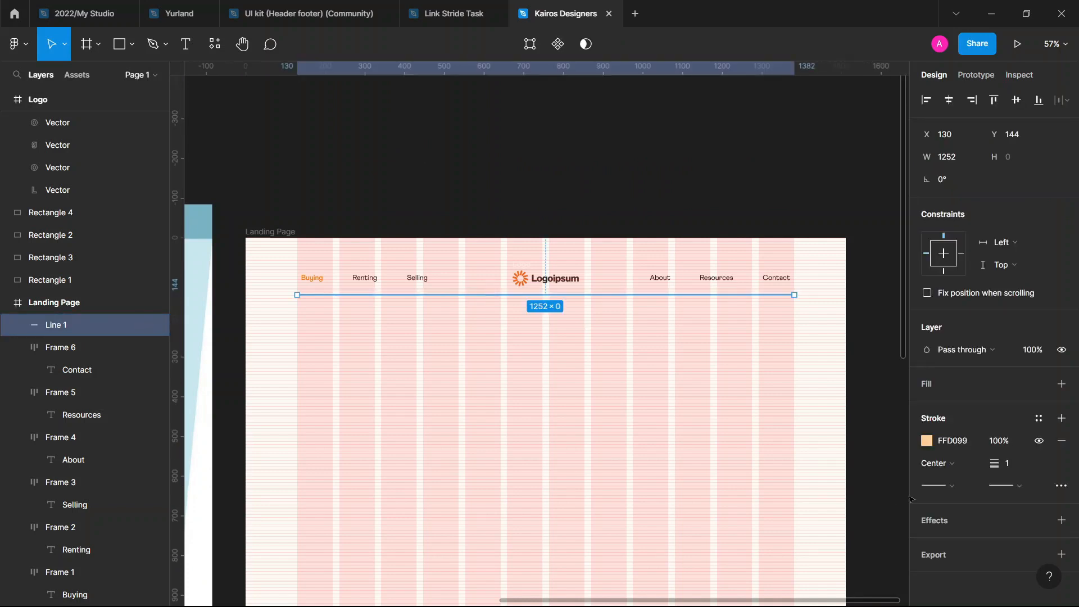
left_click(928, 443)
scroll(614, 390, "down", 10)
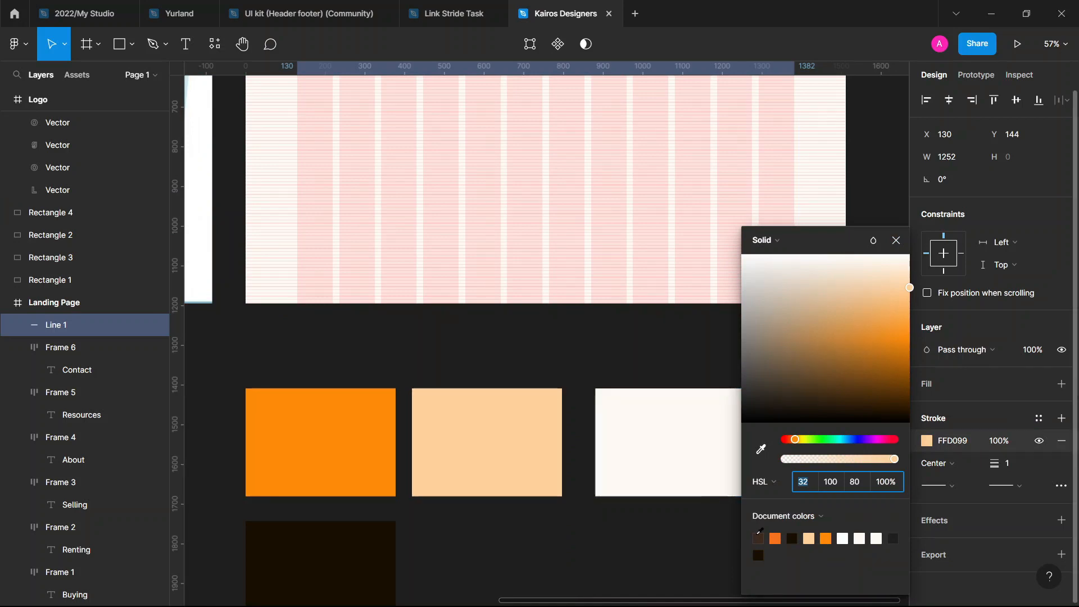
key("ctrl+v")
scroll(670, 426, "up", 10)
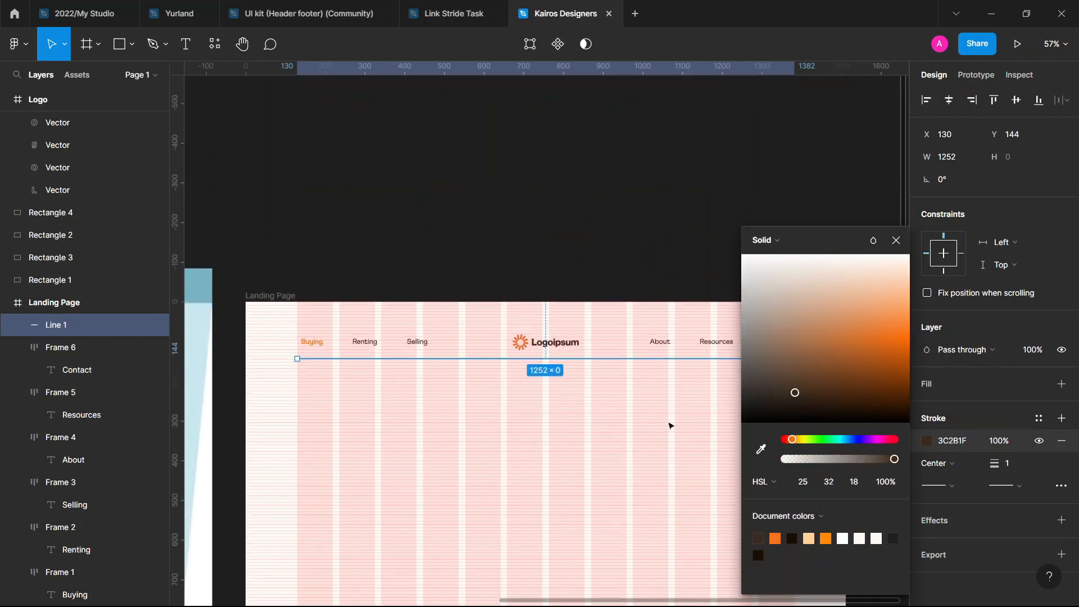
left_click(284, 380)
Draw a horizontal line about 85 px wide just below the divider under Buying and set its stroke thickness to 3
scroll(285, 380, "up", 6)
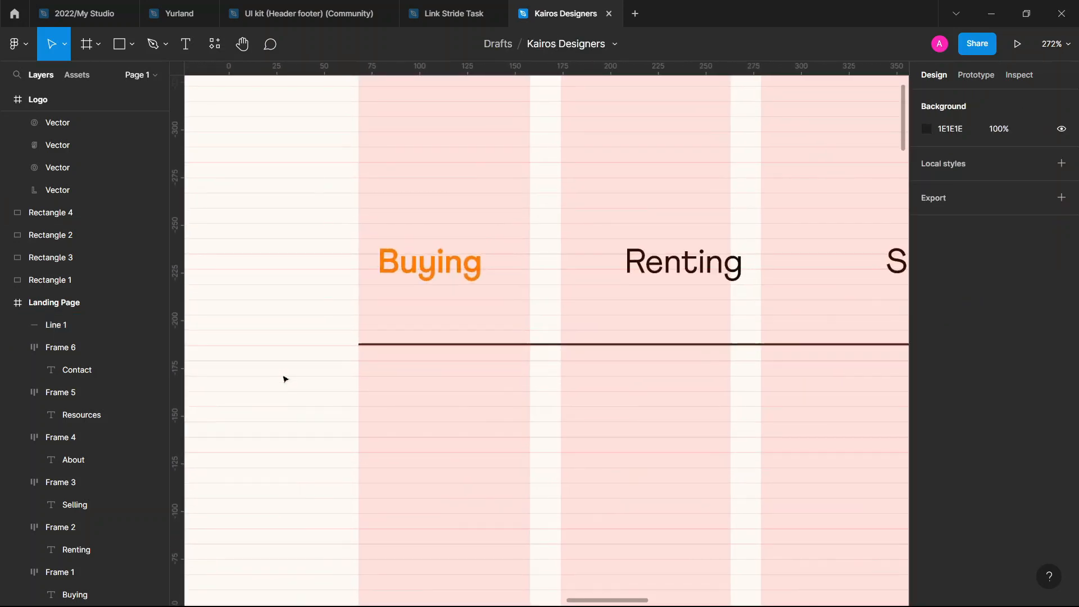
left_click(374, 345)
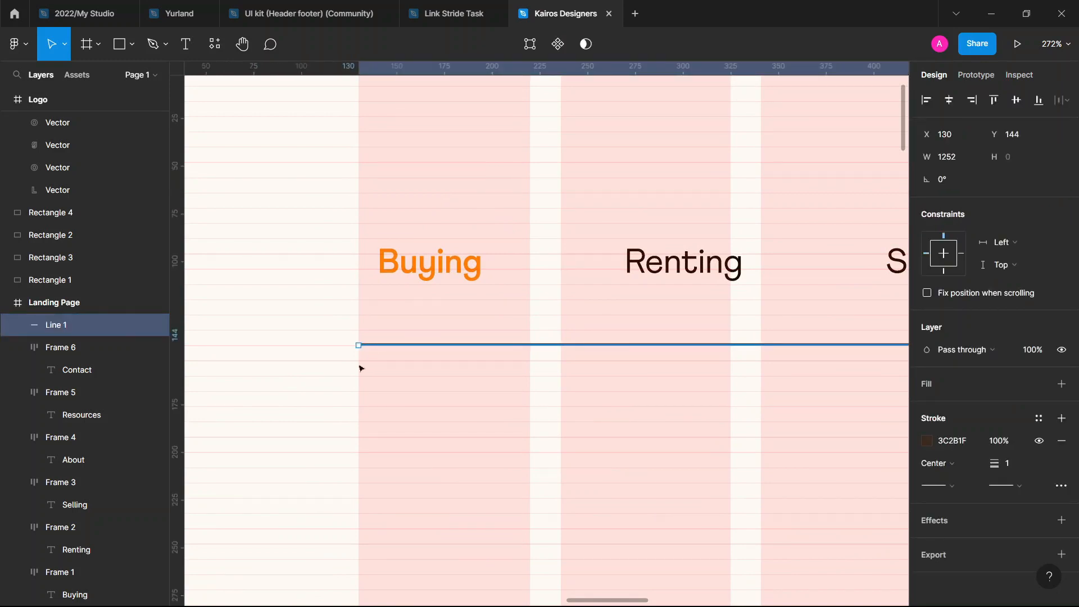
key("l")
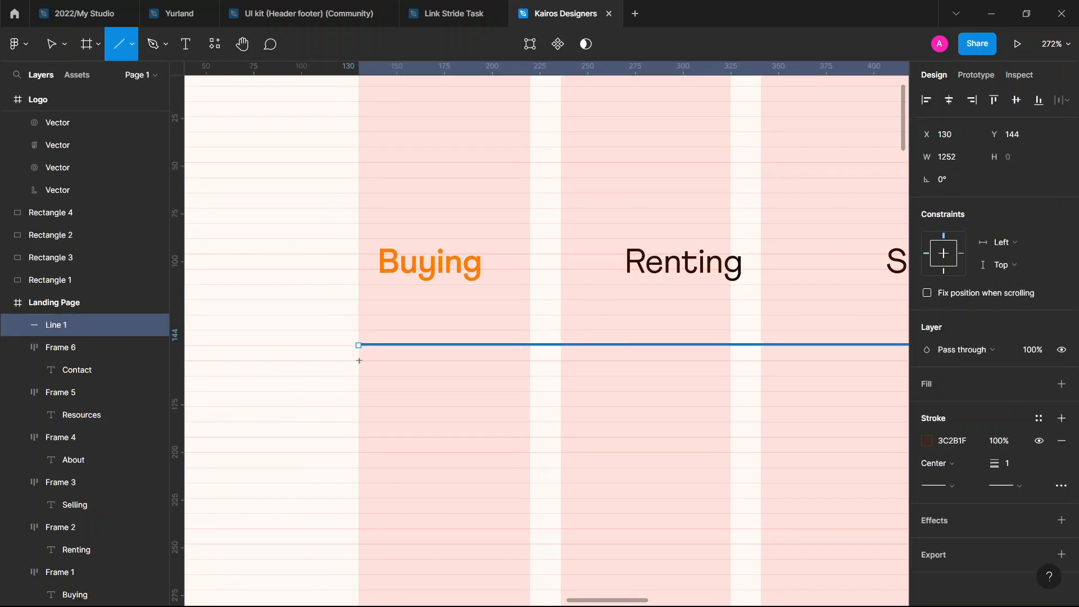
left_click_drag(359, 360, 521, 363)
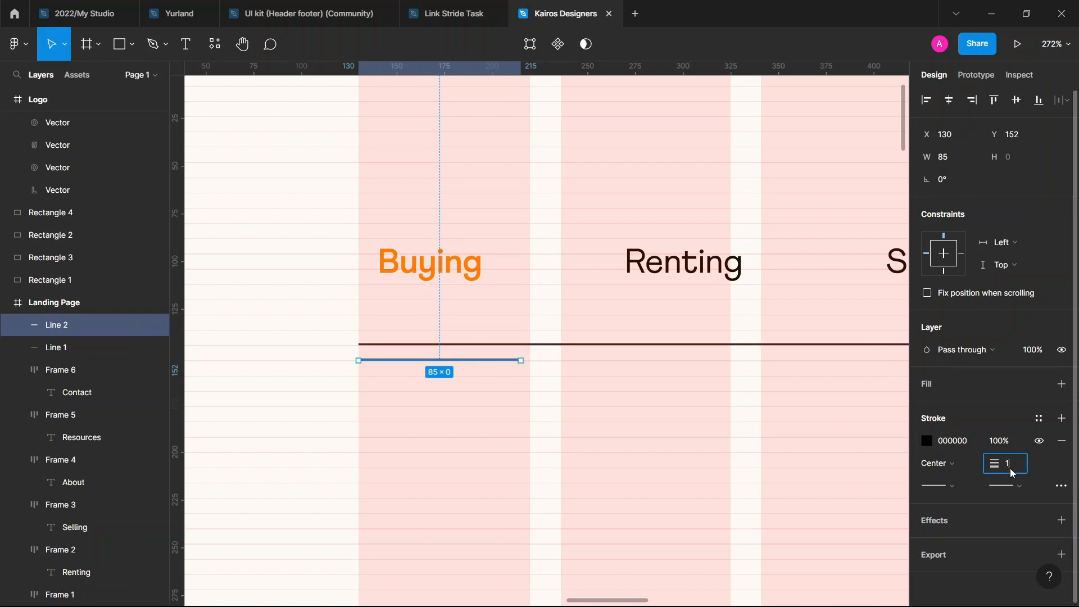
type("3")
key("Return")
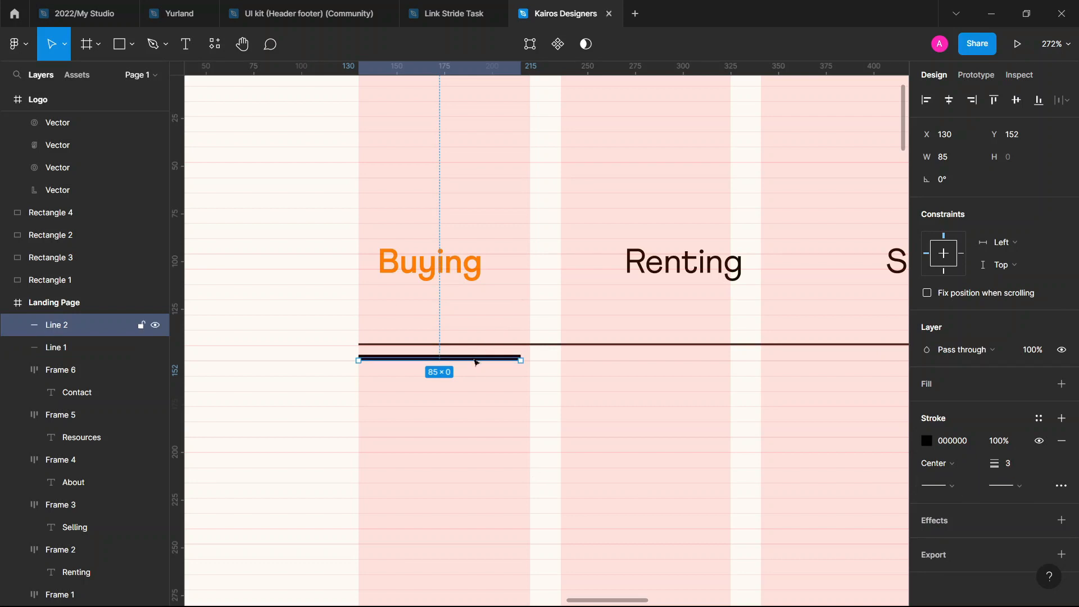
Move the short line up onto the header divider and align the vertical centers of both lines
left_click_drag(476, 358, 477, 351)
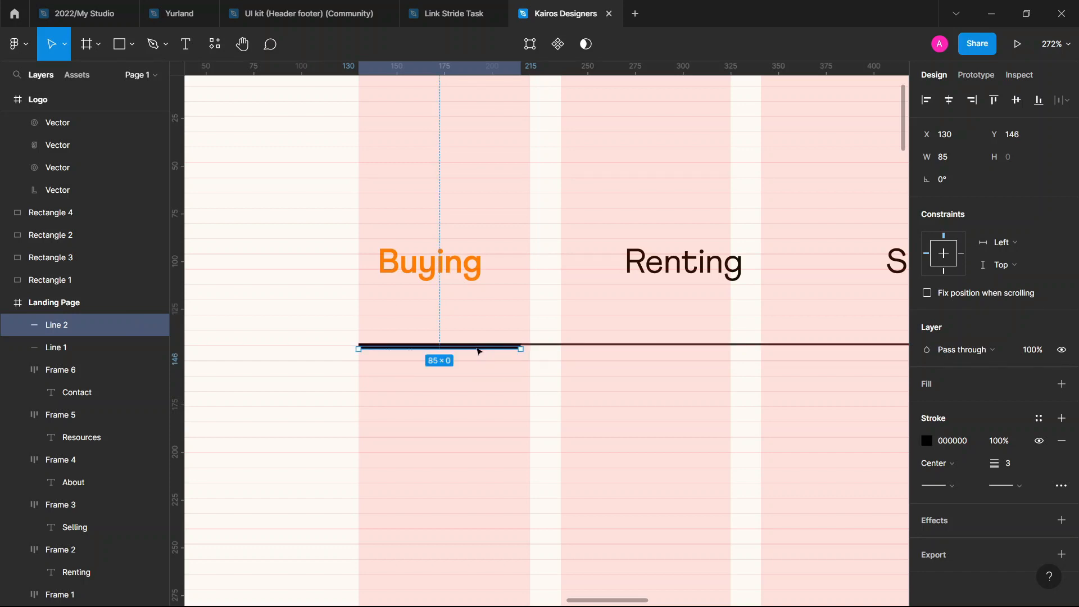
left_click(569, 345, "shift")
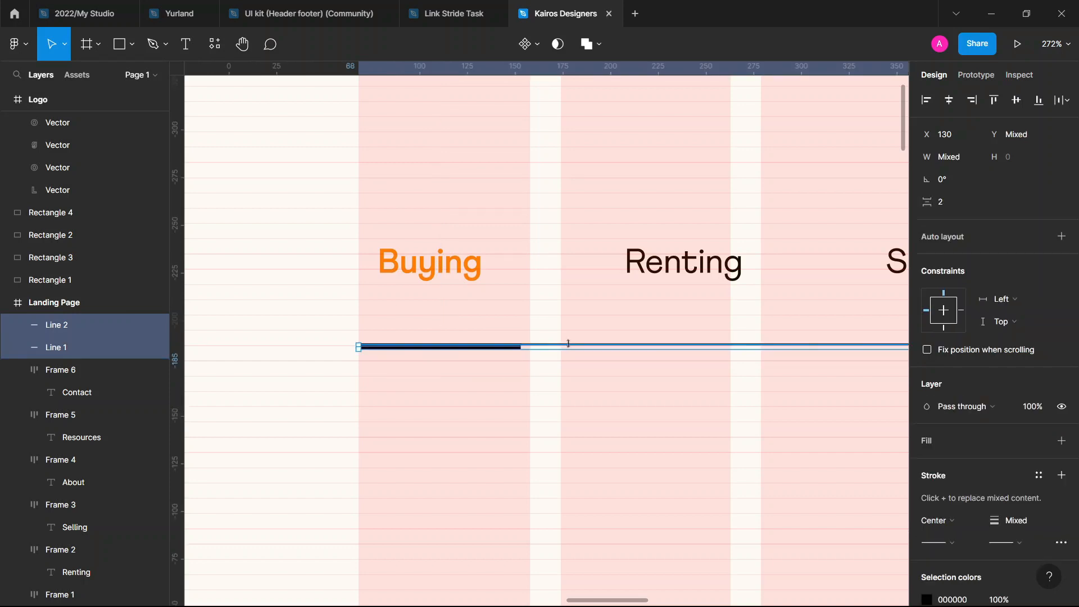
left_click(1017, 100)
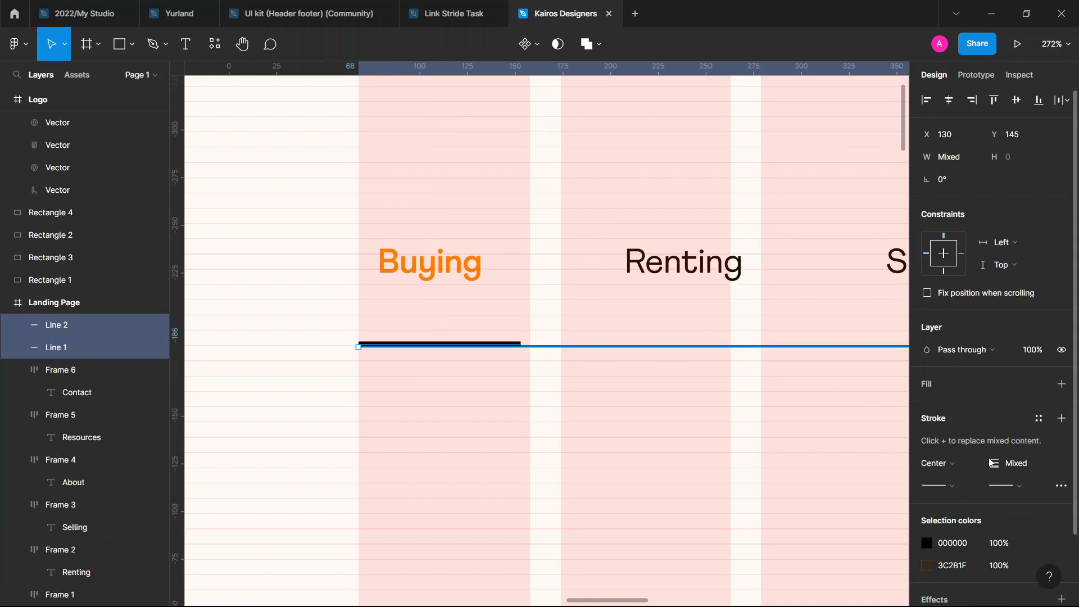
scroll(989, 459, "down", 3)
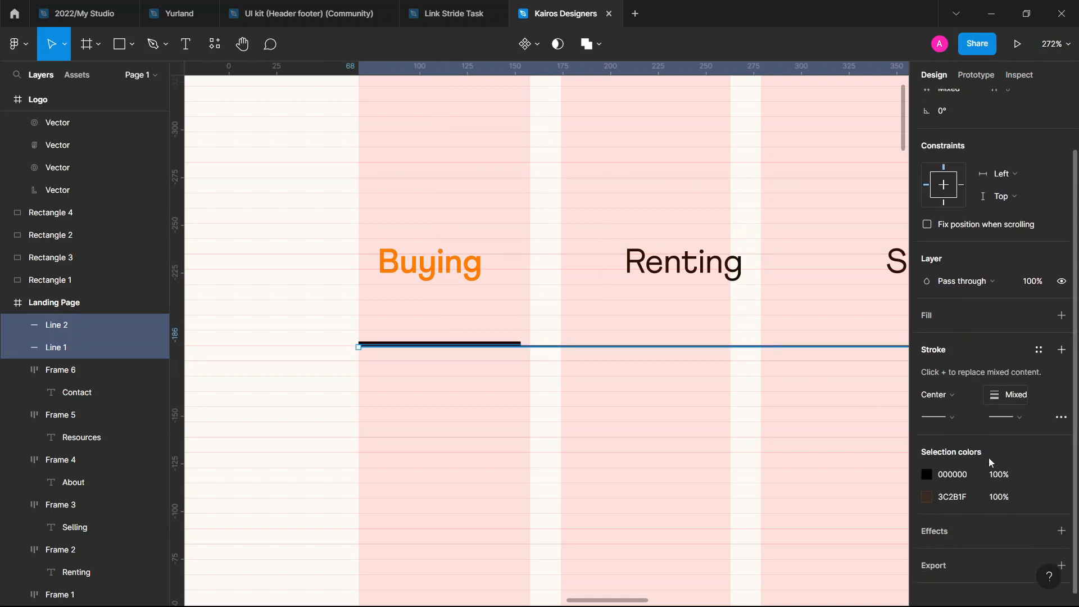
left_click(699, 461)
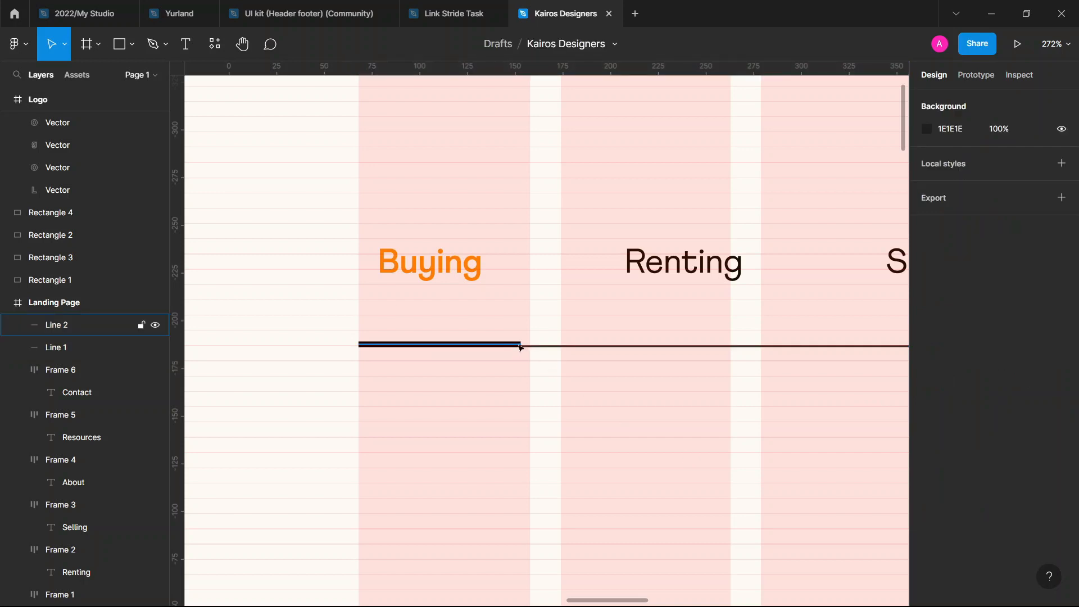
Set the stroke color of the short indicator line under Buying to the orange FF8A00 from the document colors
left_click(569, 343)
left_click(950, 466)
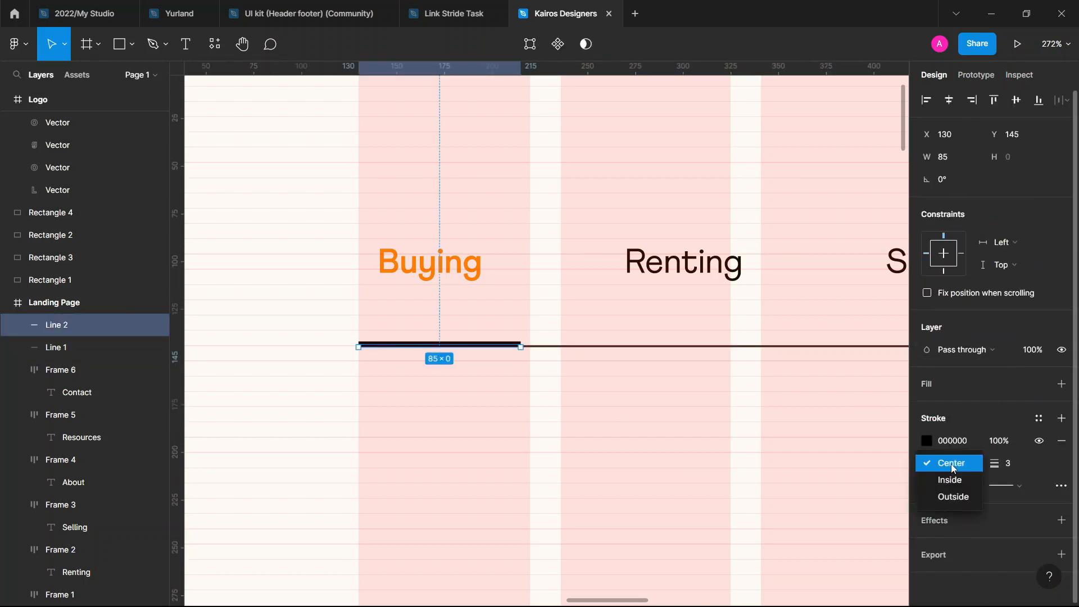
left_click(952, 464)
left_click(926, 442)
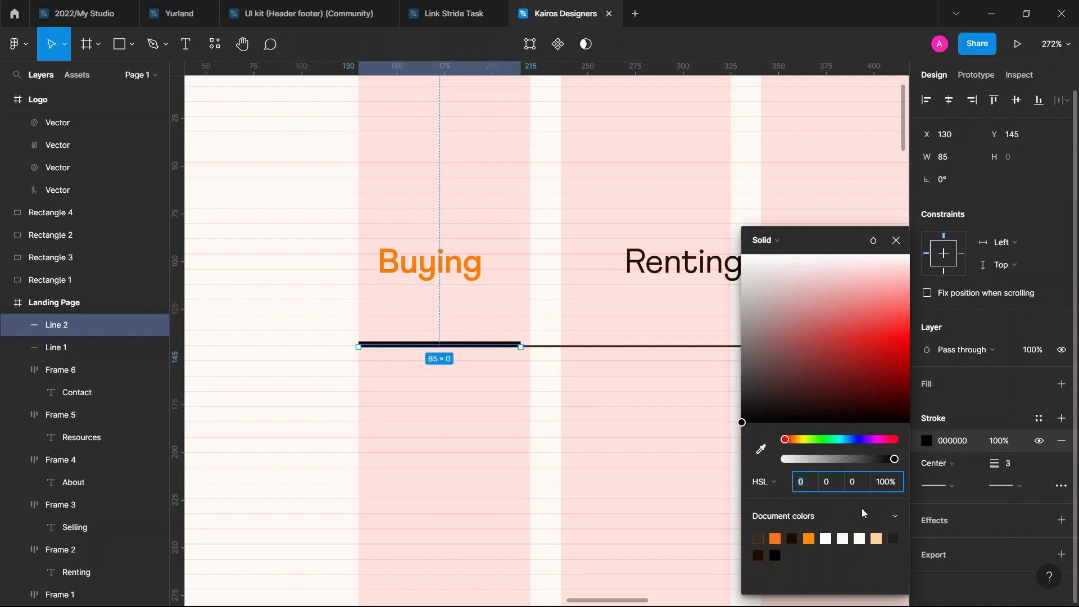
left_click(776, 538)
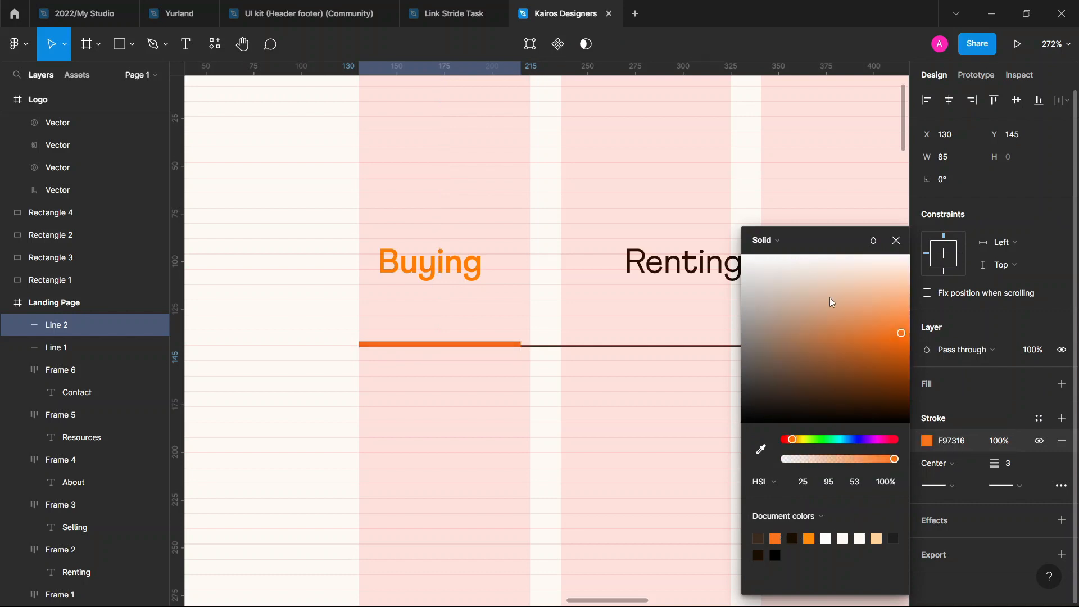
left_click(809, 539)
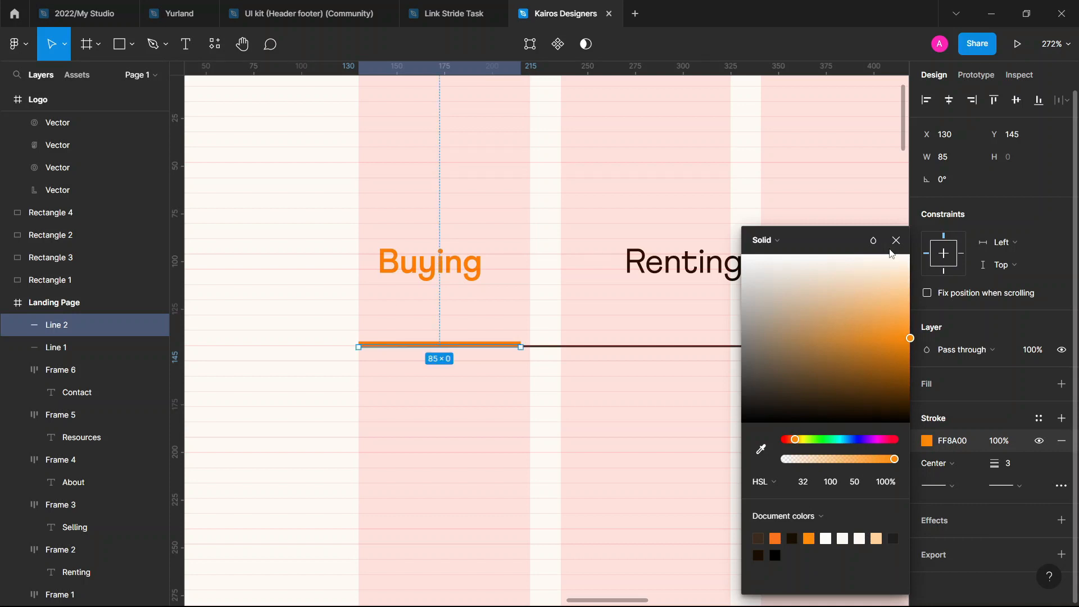
left_click(895, 240)
left_click(695, 494)
Compare the Landing Page frame with the Estate Land reference design, examining the reference's hero heading and layout
key("shift+0")
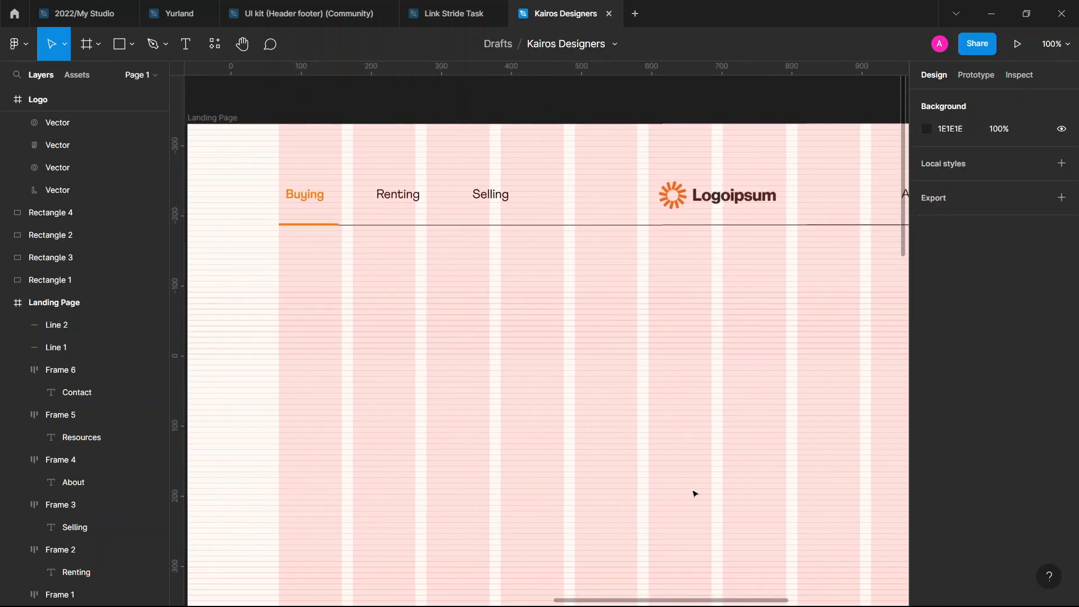
scroll(695, 494, "down", 3)
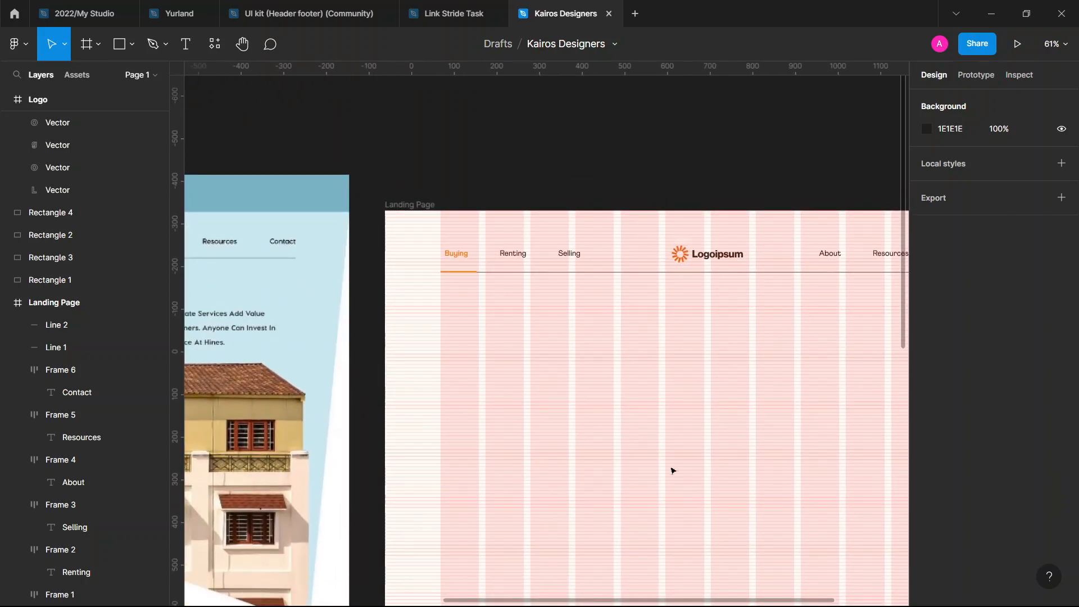
scroll(542, 332, "down", 5)
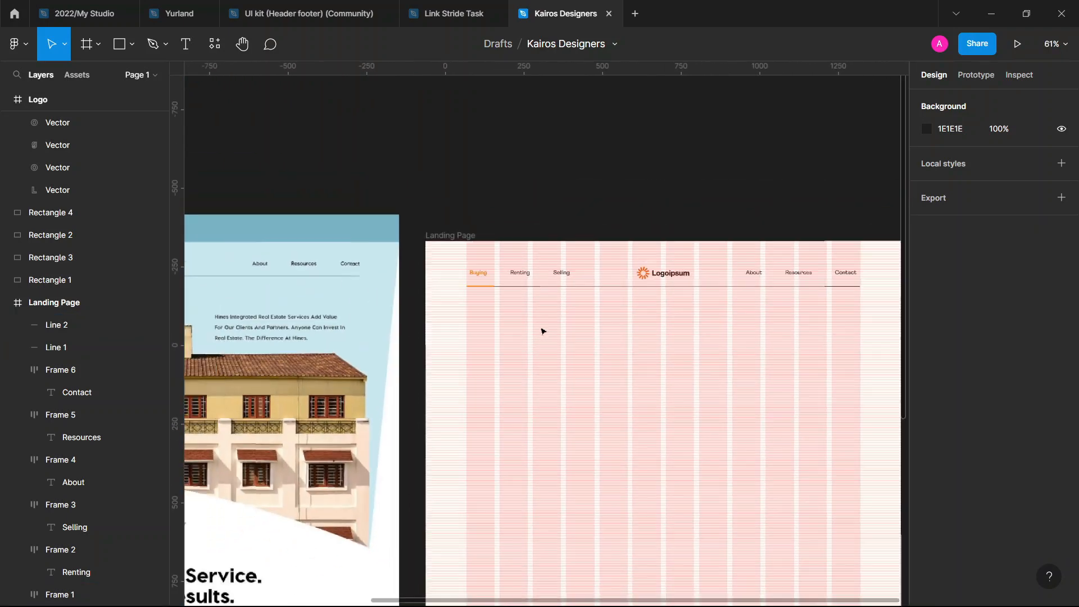
scroll(542, 331, "up", 4)
scroll(543, 331, "down", 5)
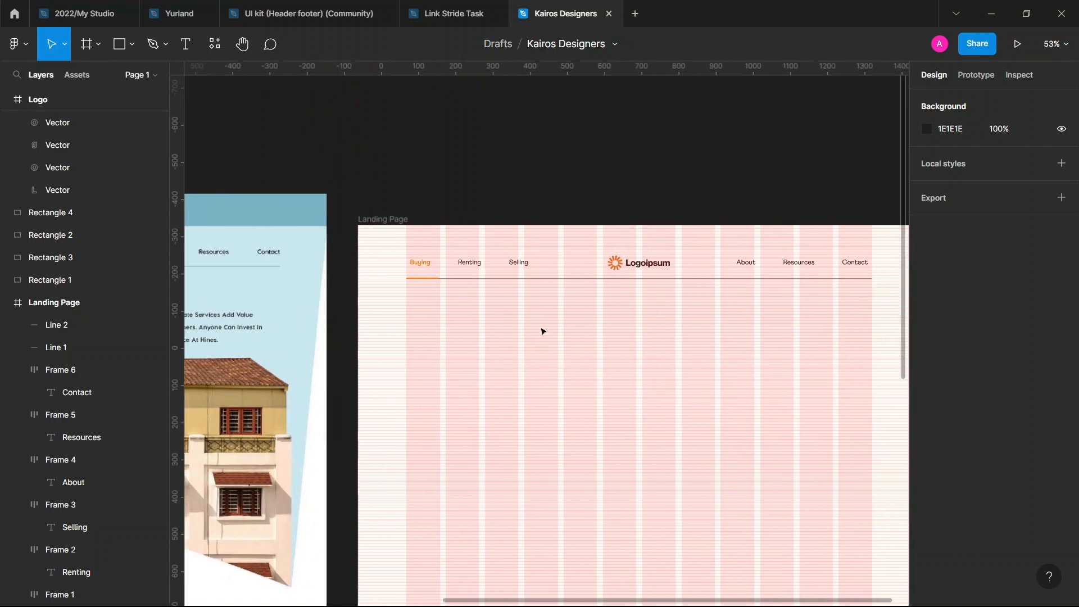
scroll(543, 332, "up", 4)
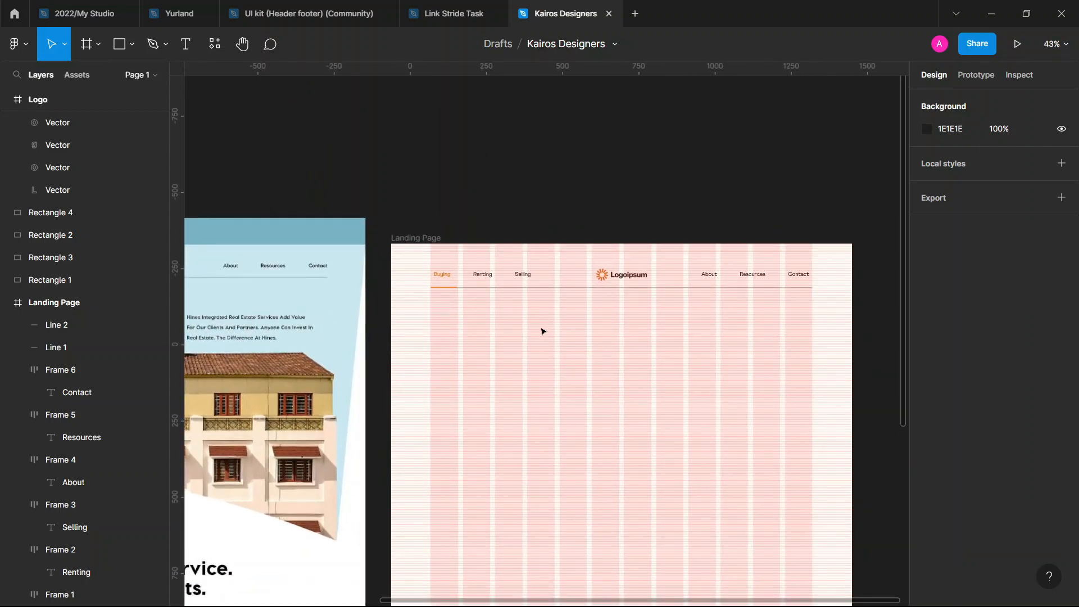
scroll(542, 332, "up", 2)
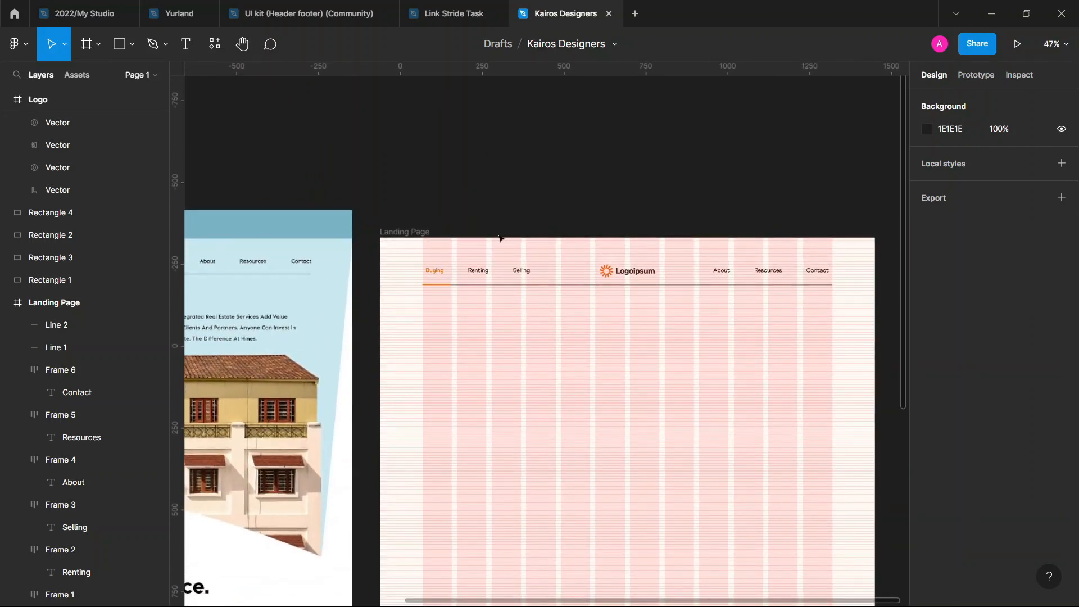
left_click(430, 236)
scroll(376, 342, "left", 10)
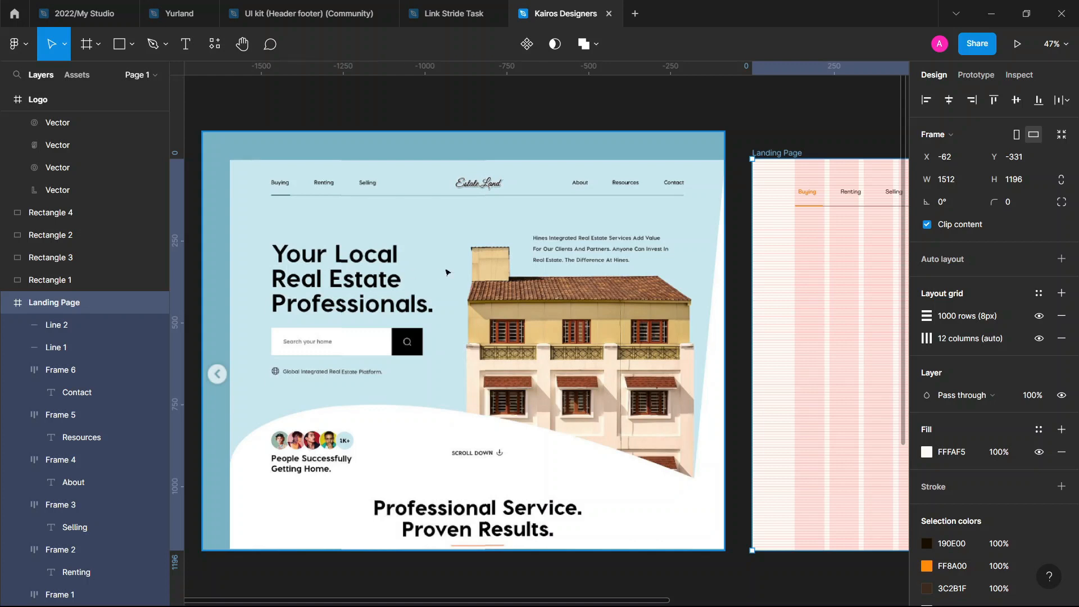
scroll(449, 275, "right", 5)
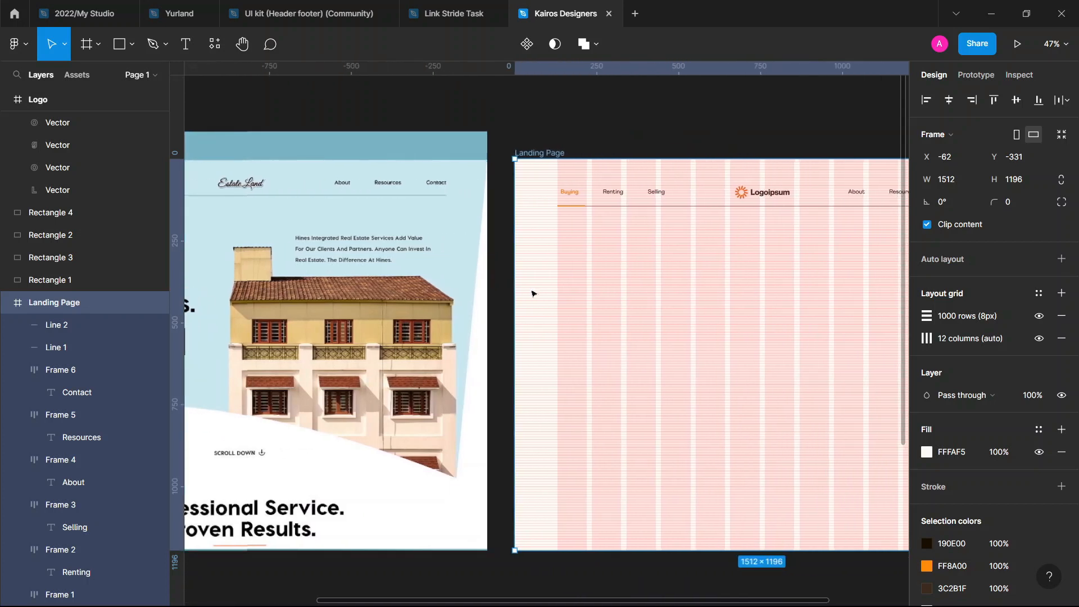
key("Escape")
Add a text layer below the Buying link in the Landing Page frame, with "Your" and "Local" on separate lines
key("t")
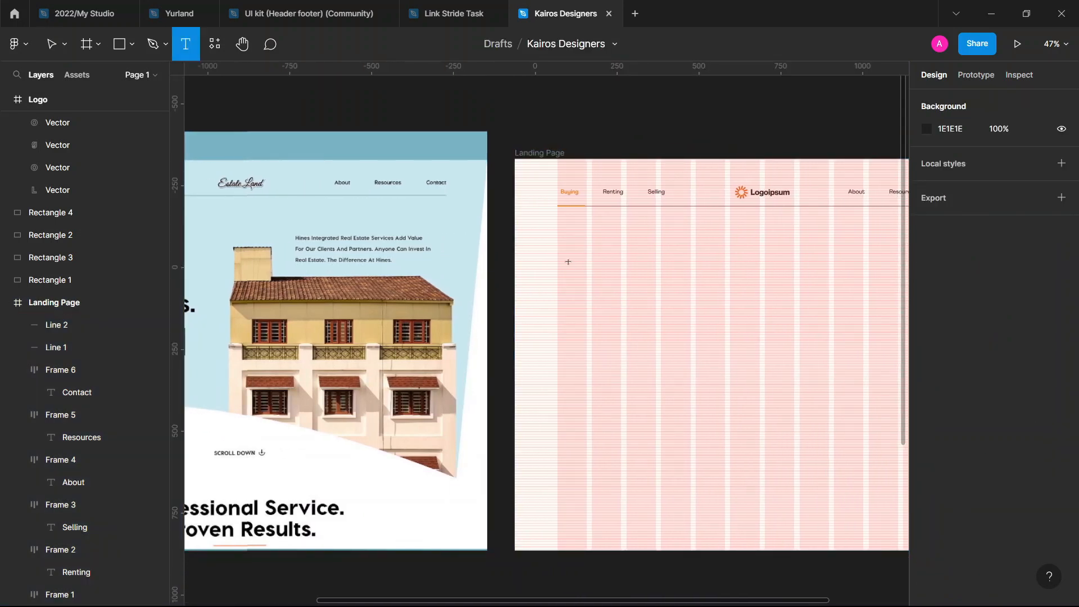
left_click(569, 262)
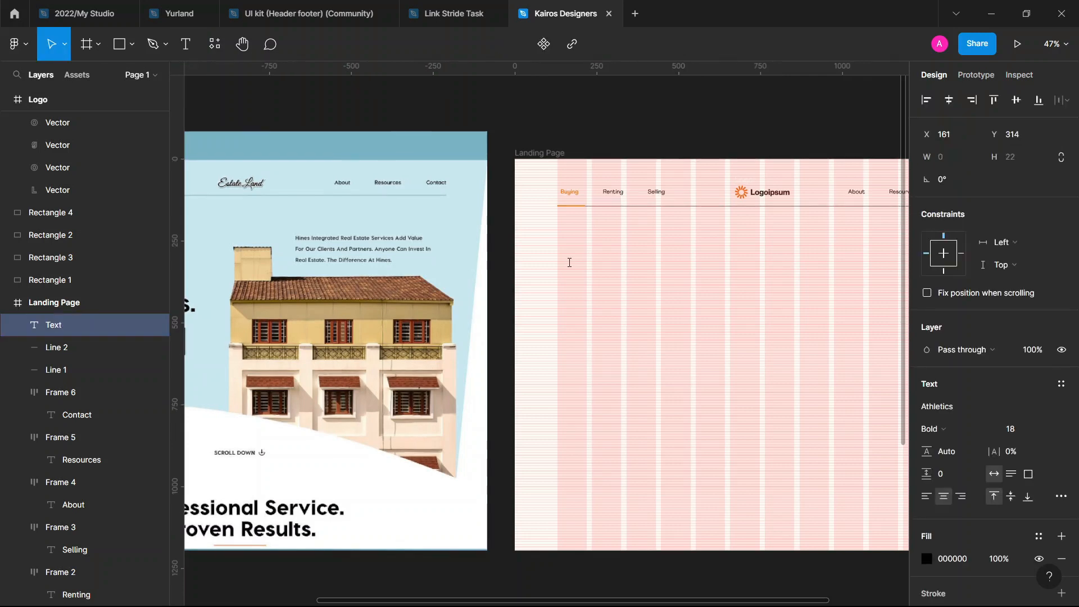
type("Your")
key("Return")
type("Local")
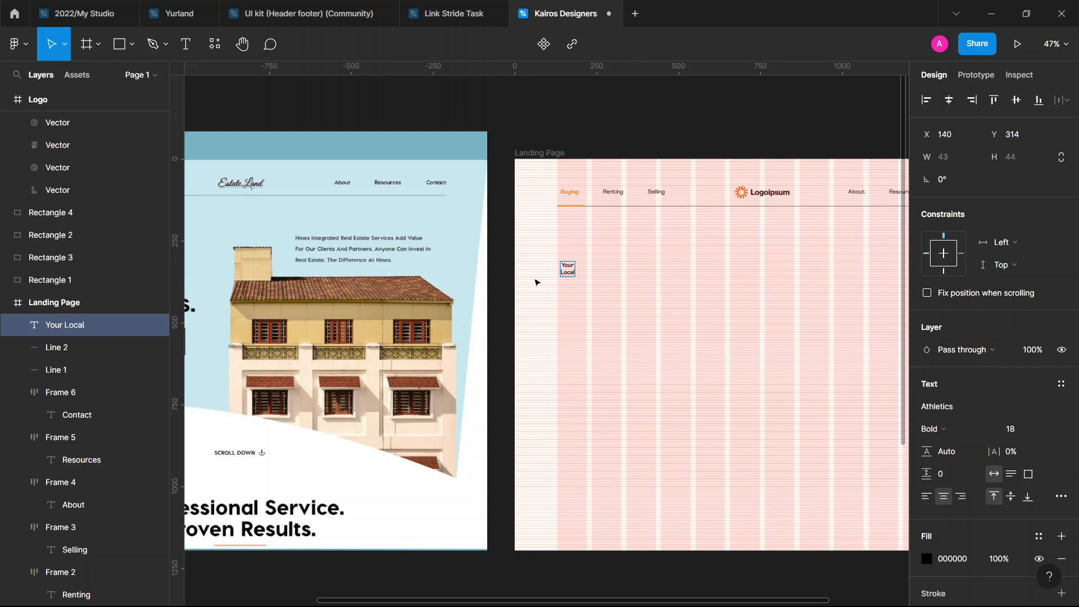
Rework the heading text into three lines reading "Your Local", "Real Estate" and "Professionals."
scroll(536, 281, "left", 5)
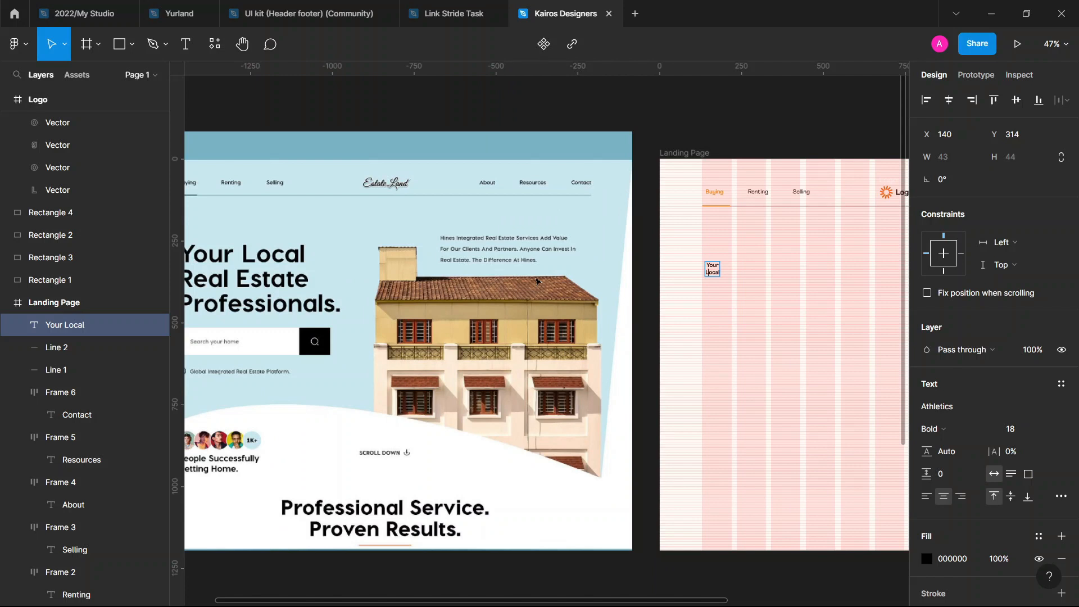
key("BackSpace")
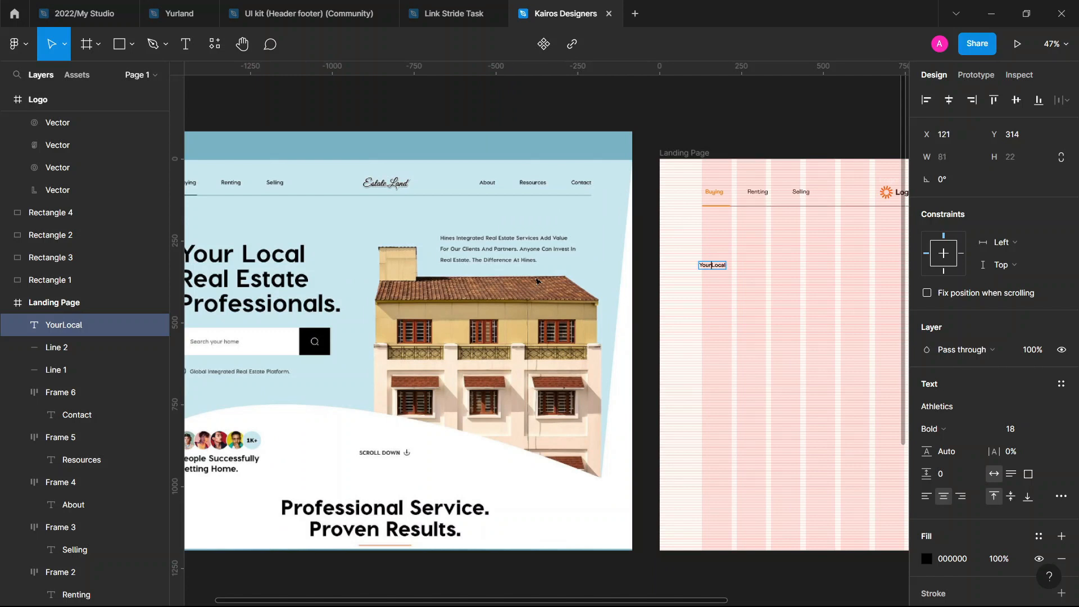
key("Return")
type("Real")
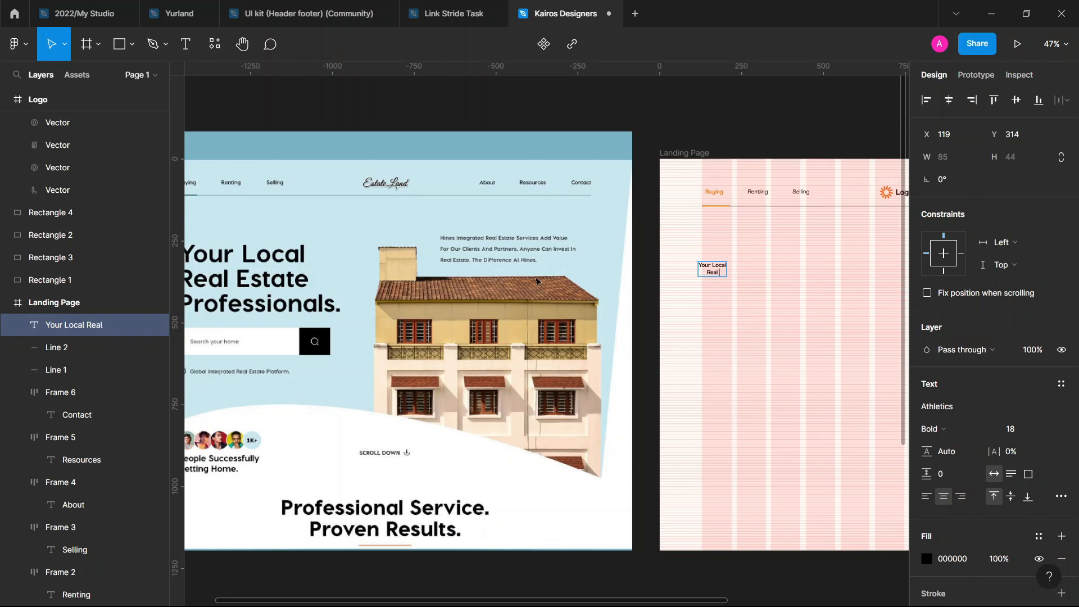
type(" Estate")
type("Pro")
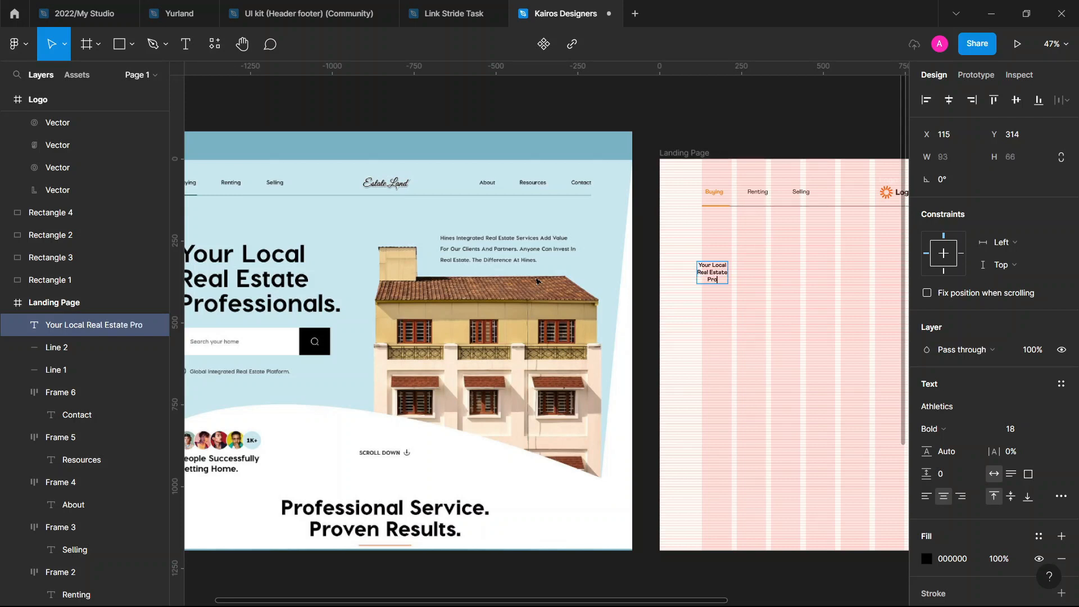
type("fessionals")
key("Escape")
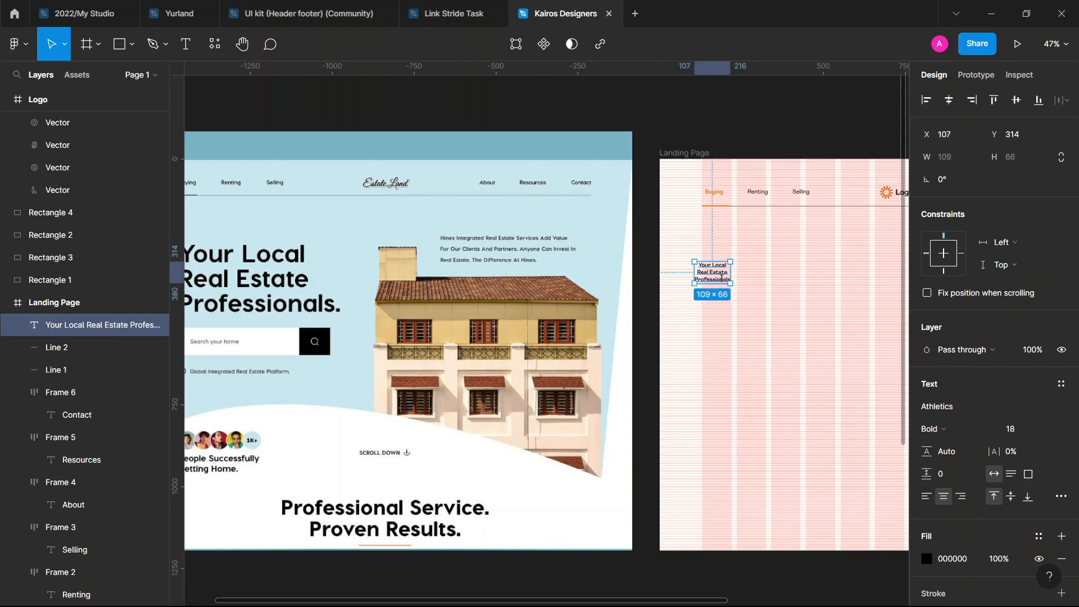
scroll(721, 278, "up", 3)
key("Return")
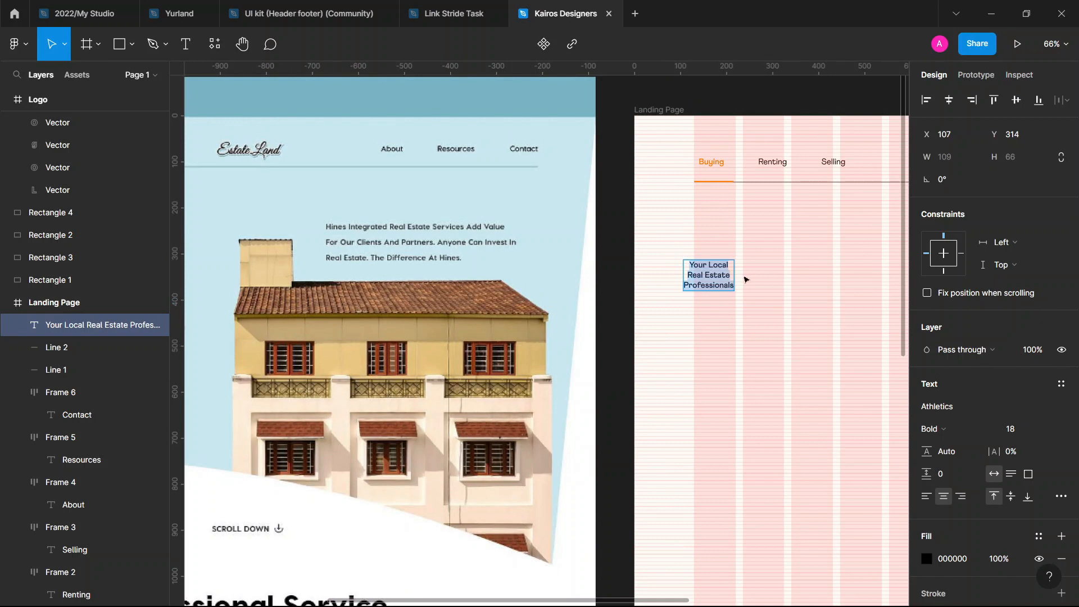
key("Escape")
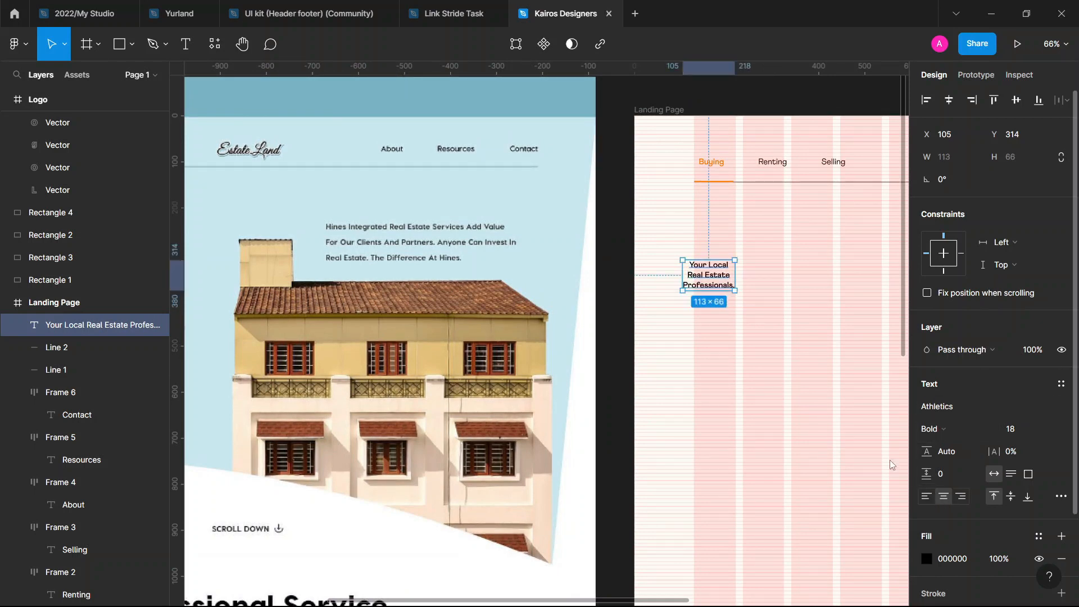
Left-align the heading text and set its font size to 48
key("ctrl+alt+l")
scroll(646, 292, "down", 5)
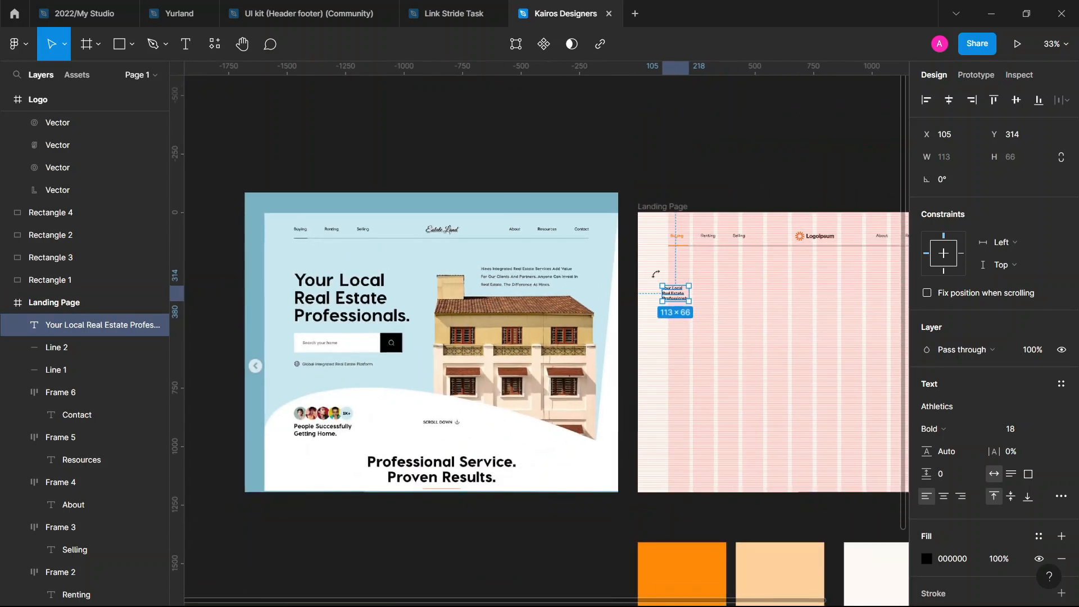
scroll(658, 276, "right", 2)
scroll(720, 272, "right", 2)
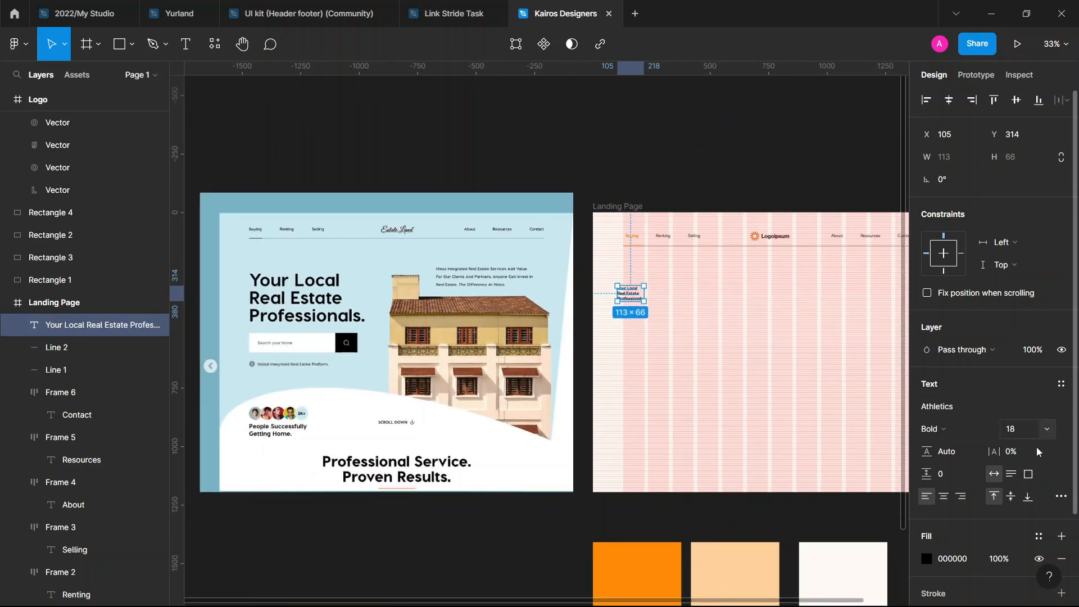
left_click(1048, 428)
left_click(1041, 533)
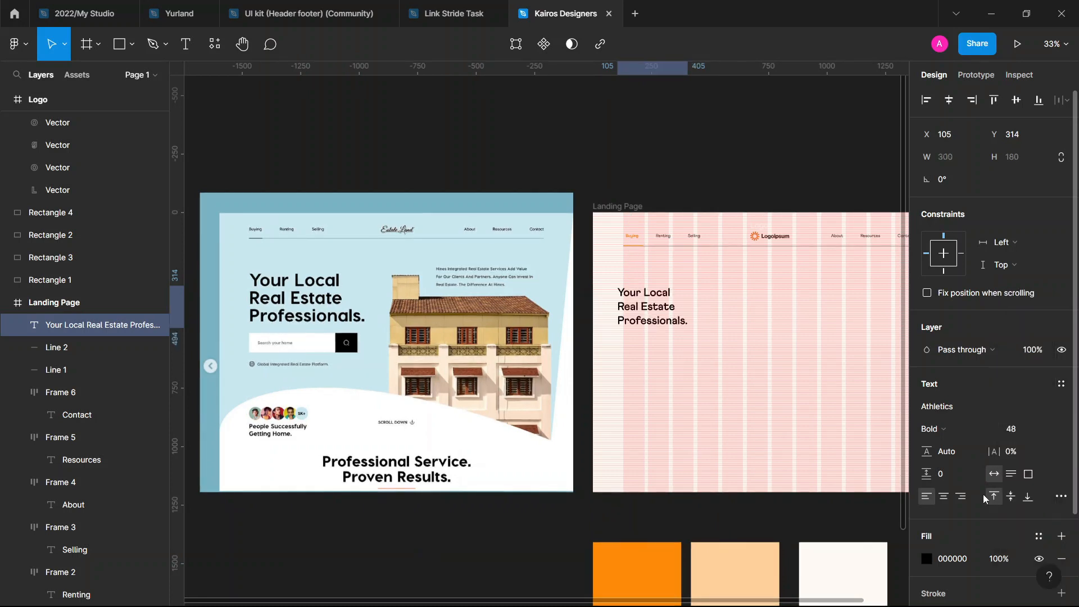
Move the heading to X 147, Y 284 and set its font weight to ExtraBold
mouse_move(667, 304)
left_mouse_down()
mouse_move(680, 299)
mouse_move(663, 299)
left_mouse_up()
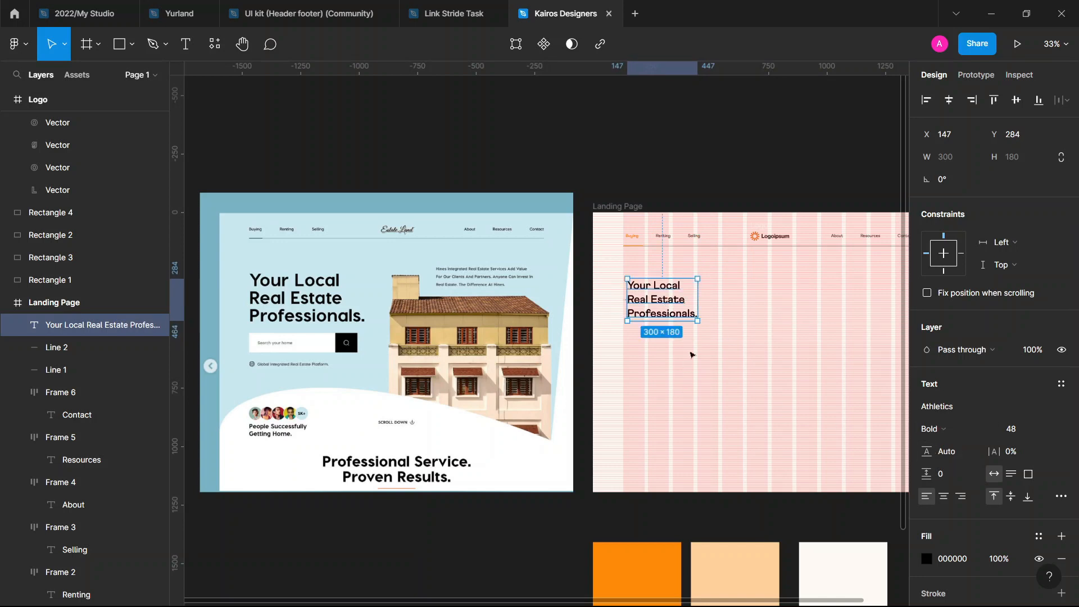
left_click(967, 431)
left_click(968, 446)
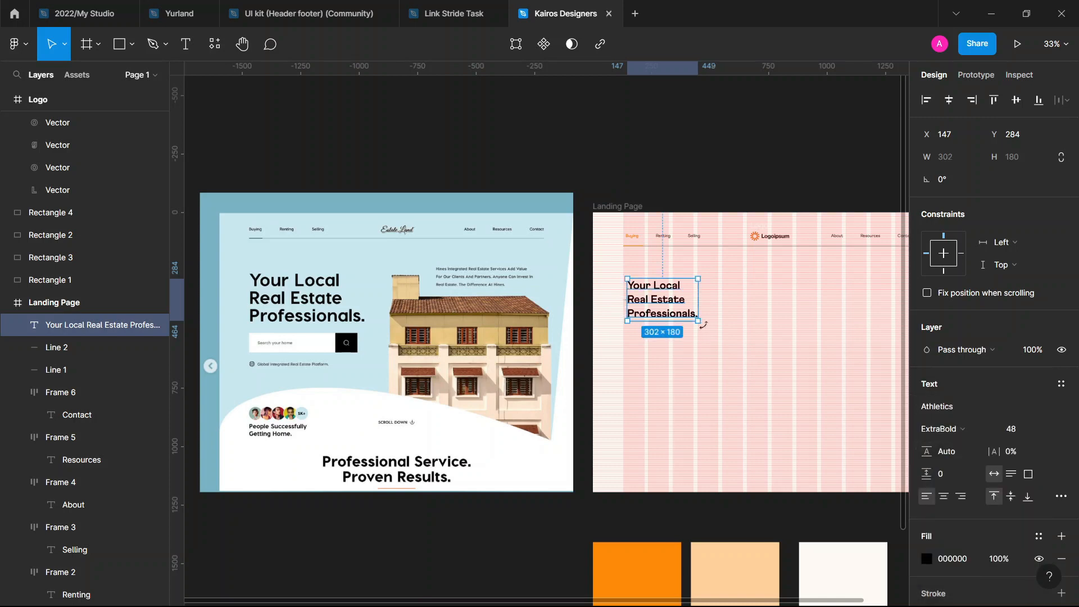
Scale the heading up to about 569 × 339 and set its font size to 96
key("k")
left_click_drag(701, 323, 731, 356)
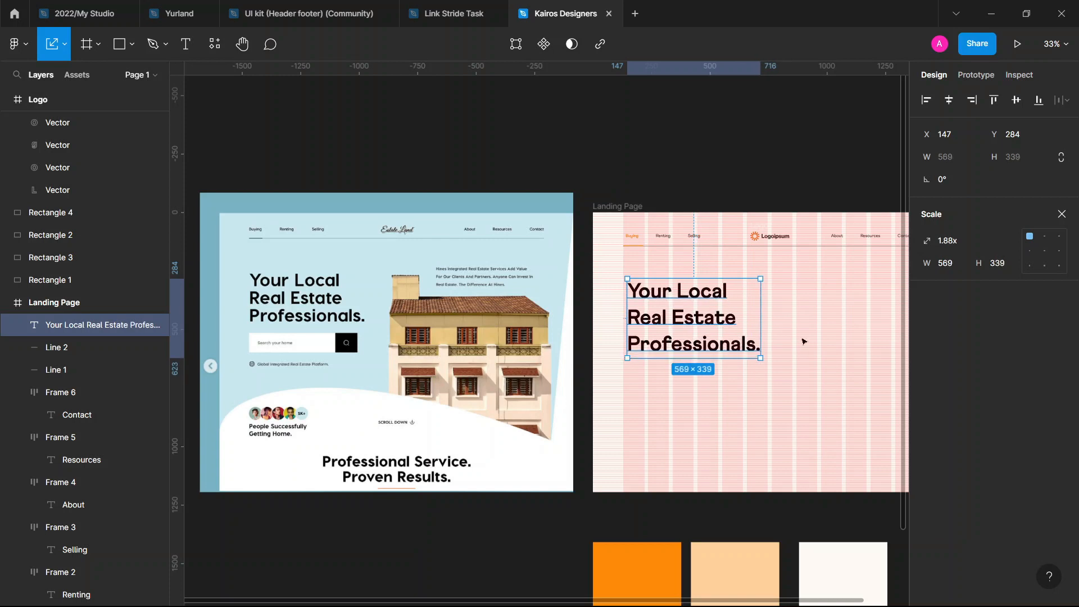
key("v")
left_click(1043, 430)
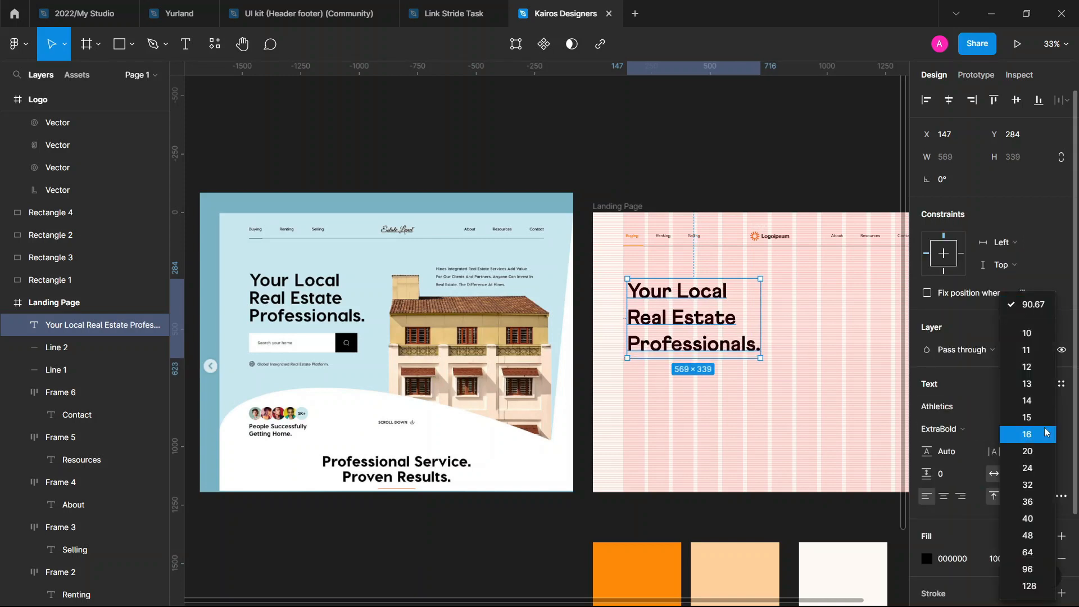
left_click(1040, 572)
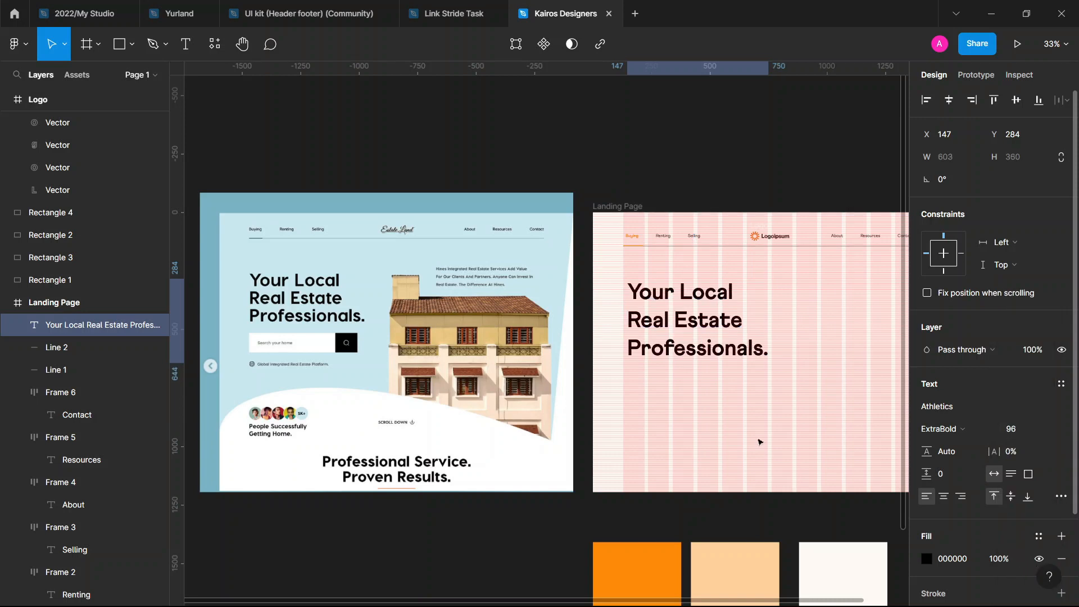
Align the heading with the first grid column at X 130 and fill it with the dark brown 190E00 sampled from the swatch
left_click_drag(668, 327, 664, 327)
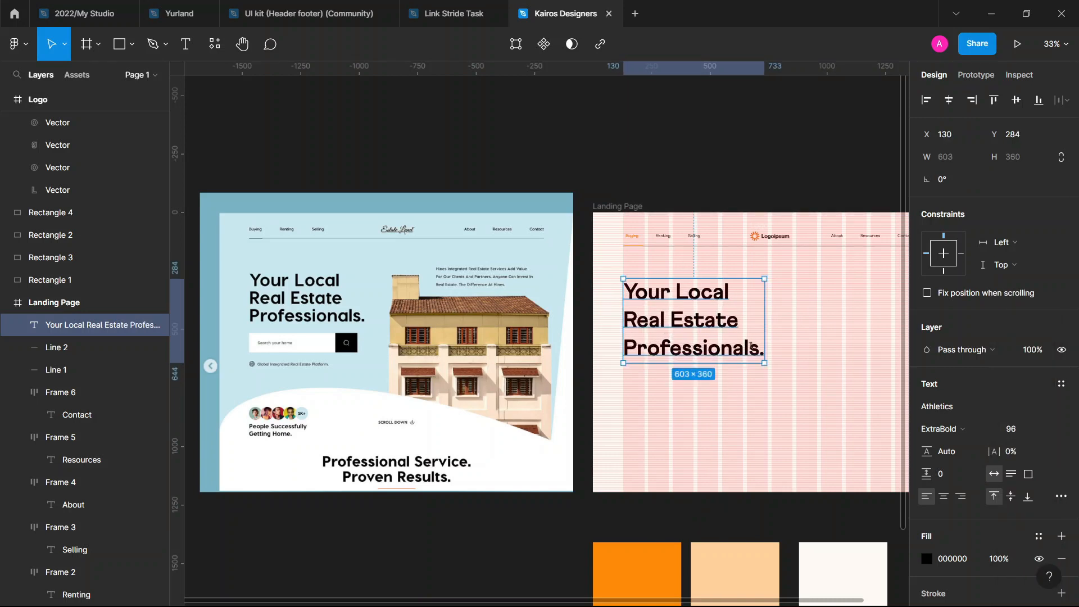
scroll(751, 347, "down", 2)
scroll(679, 402, "right", 5)
scroll(691, 410, "down", 2)
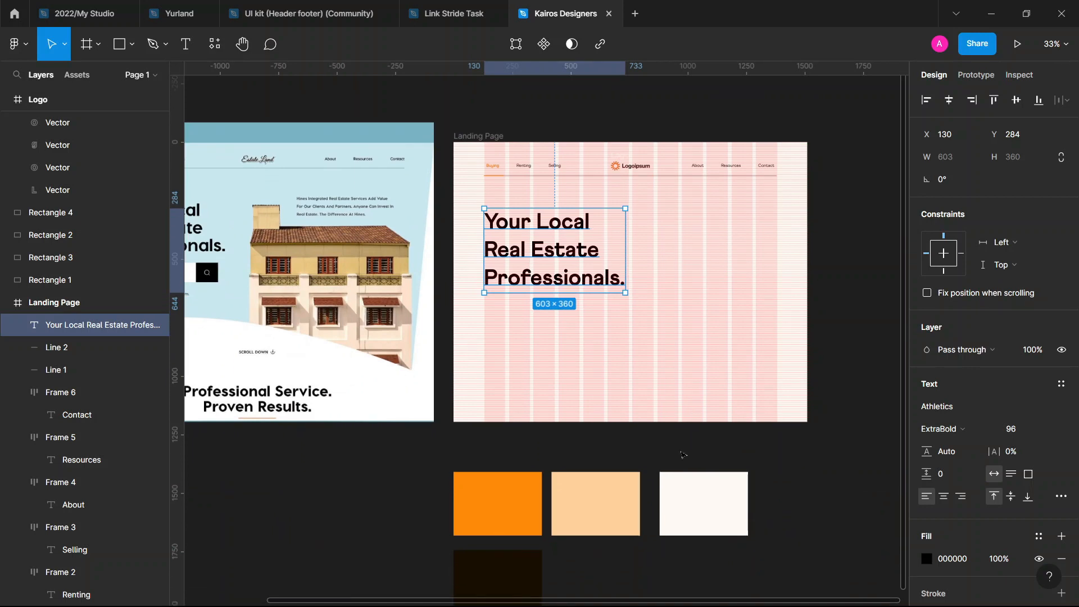
key("i")
left_click(492, 570)
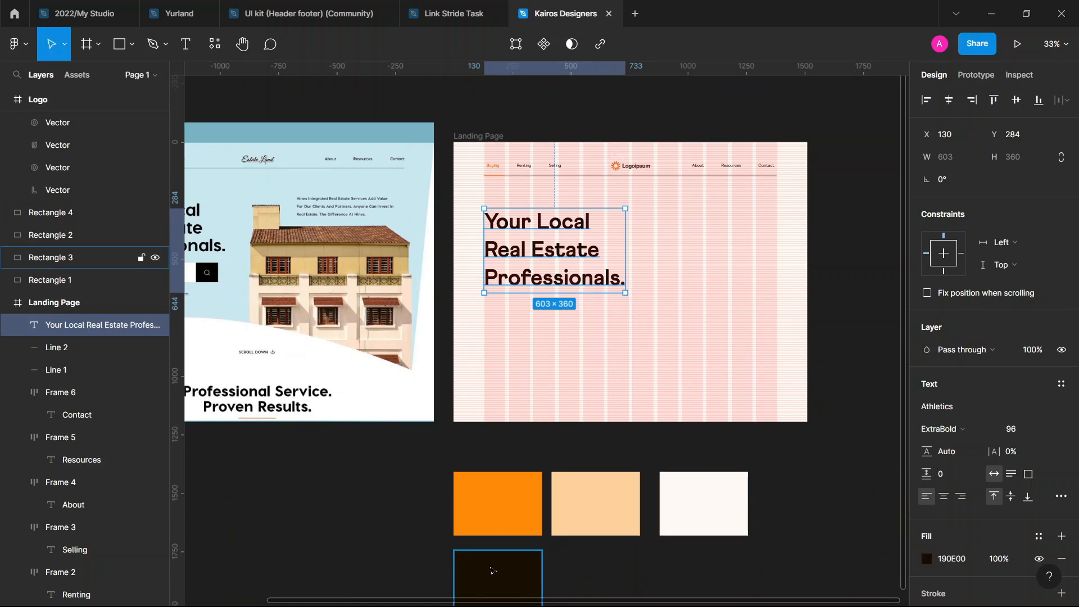
left_click(646, 341)
Select the word "Professionals." on the last line of the hero heading for separate formatting
scroll(652, 326, "left", 2)
left_click(623, 280)
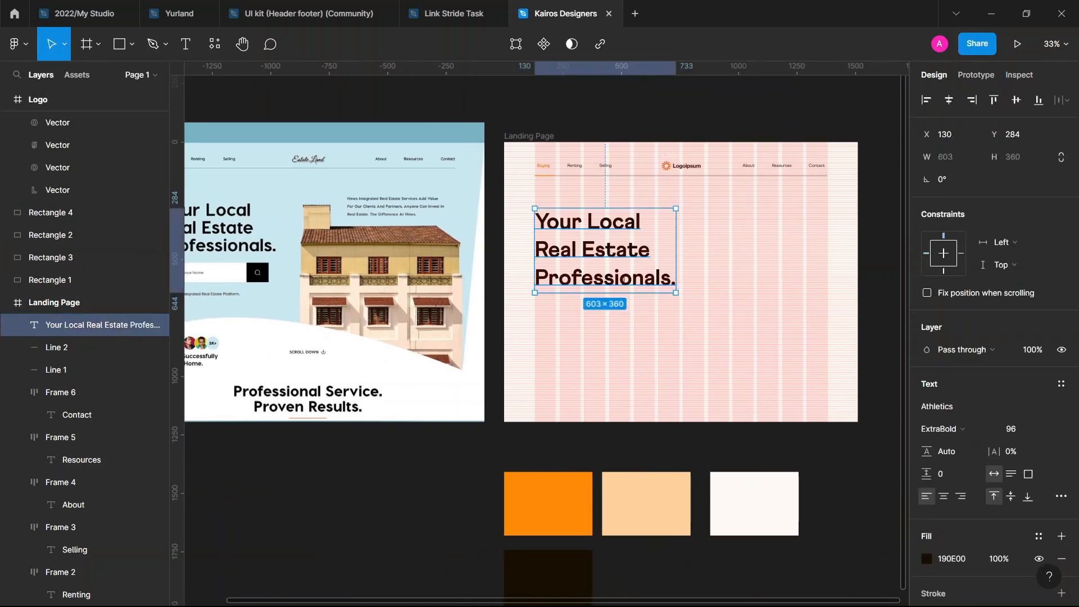
double_click(623, 280)
scroll(627, 281, "left", 2)
left_click_drag(601, 283, 732, 283)
key("BackSpace")
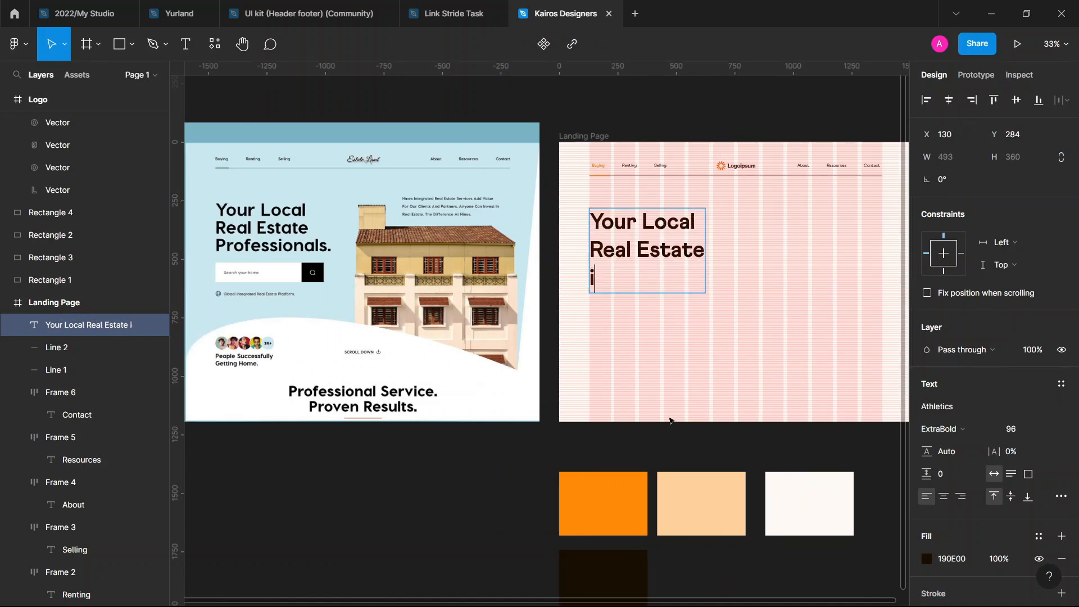
type("i")
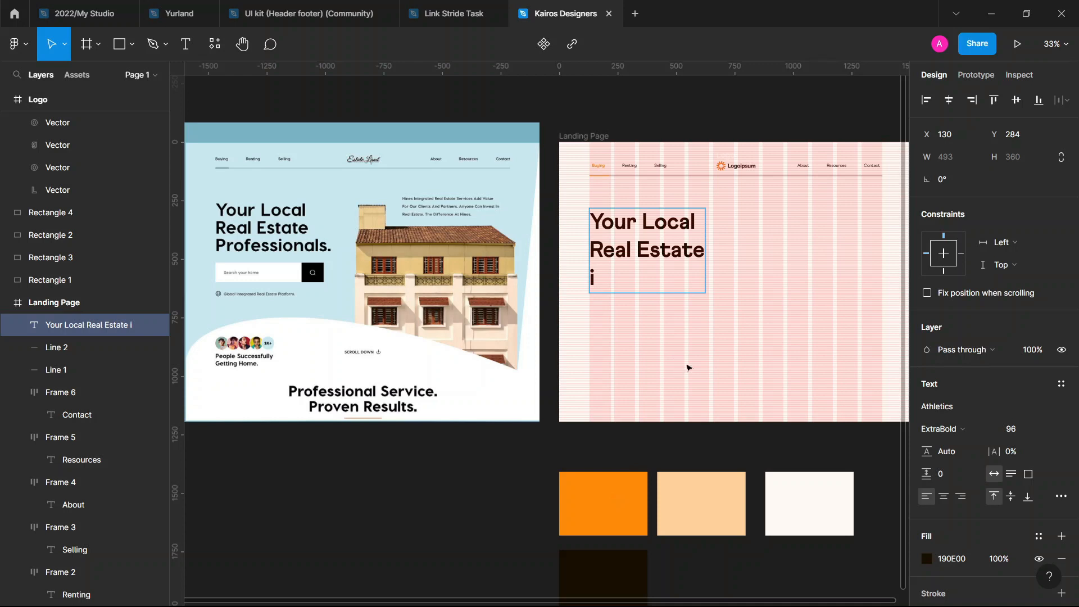
key("ctrl+z")
key("ctrl+z")
Fill the selected word "Professionals." with the orange FF8A00 sampled from the swatch below the frame, and deselect the heading
left_click(927, 558)
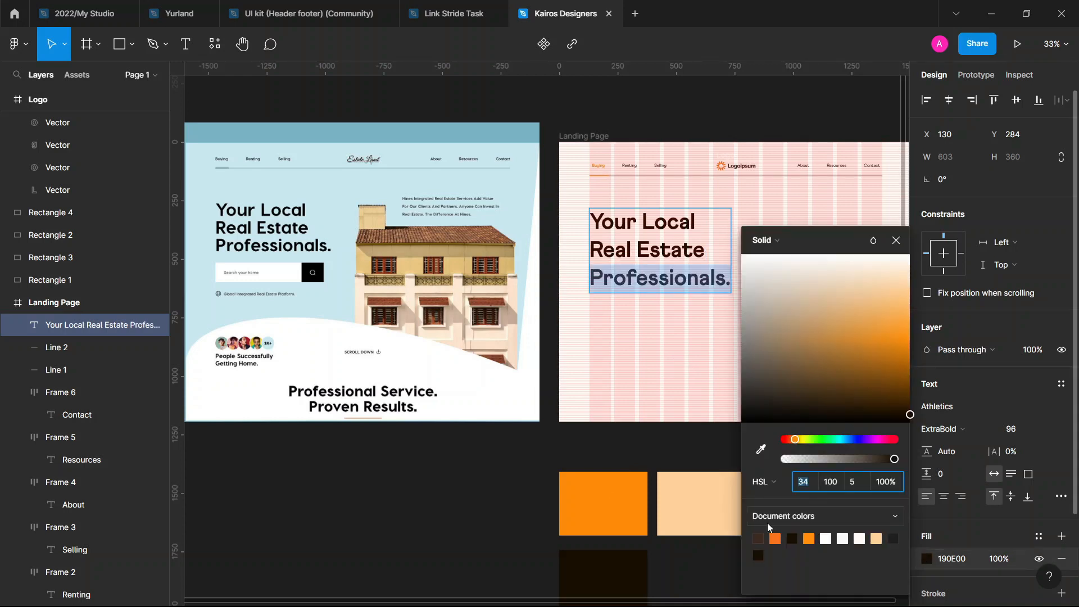
left_click(761, 449)
left_click(620, 497)
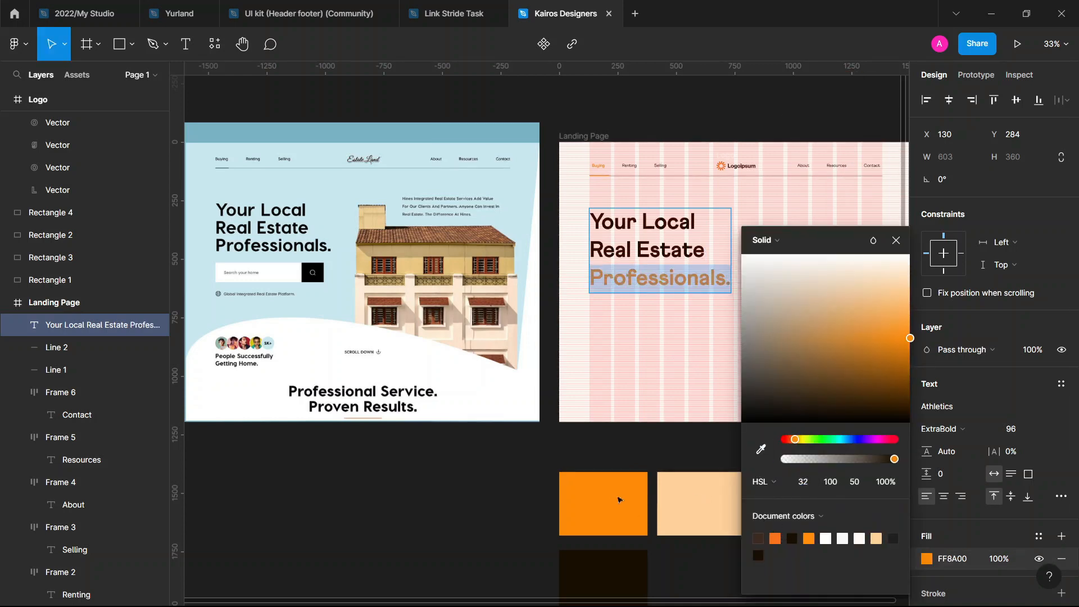
left_click(896, 240)
key("Escape")
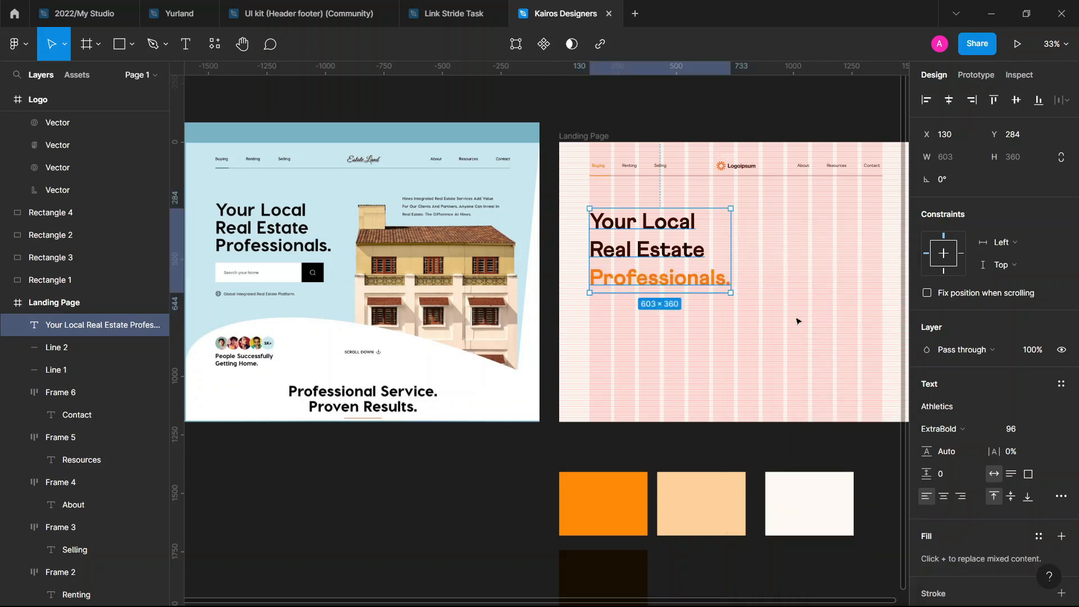
key("Escape")
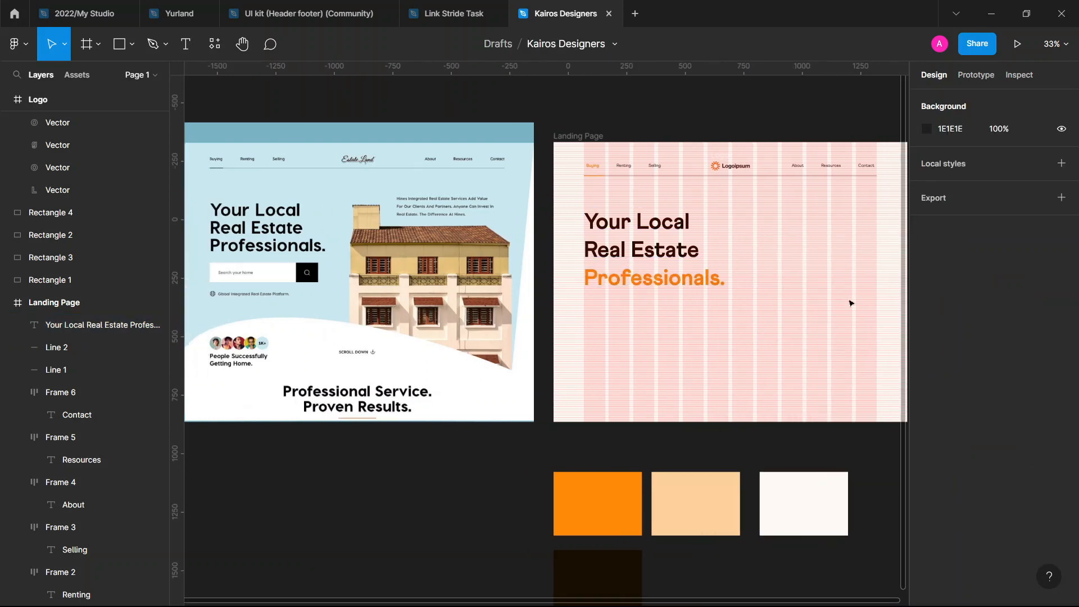
Set the font size of the whole hero heading to 64
scroll(798, 256, "left", 1)
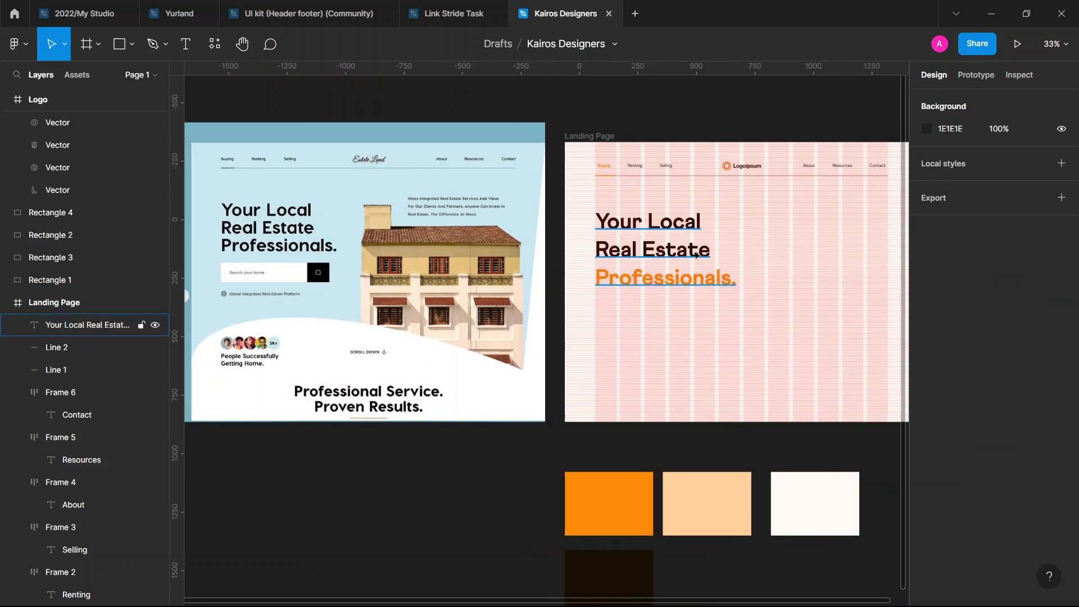
left_click(696, 256)
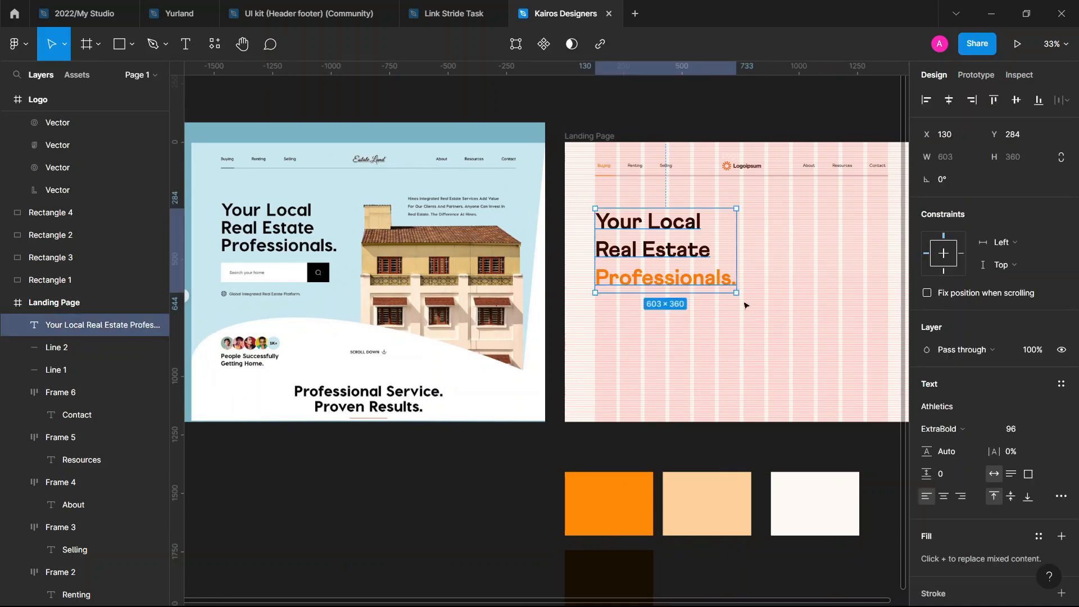
scroll(746, 305, "up", 2)
left_click(1054, 436)
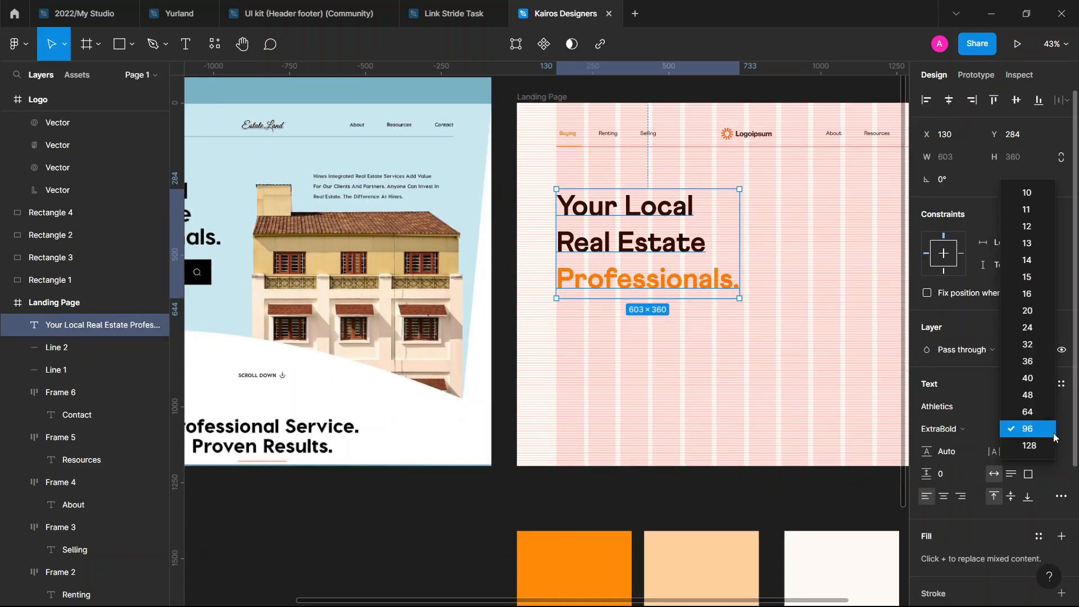
left_click(1035, 412)
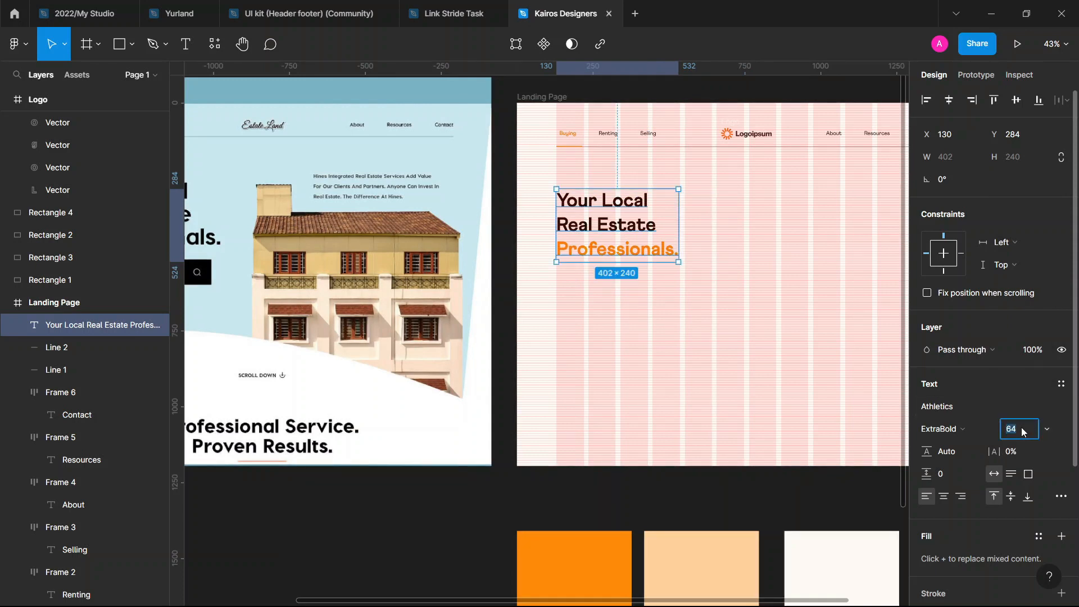
Set the font size of the "Your Local Real Estate Professionals." heading to 72
left_click(1022, 430)
type("72")
key("Return")
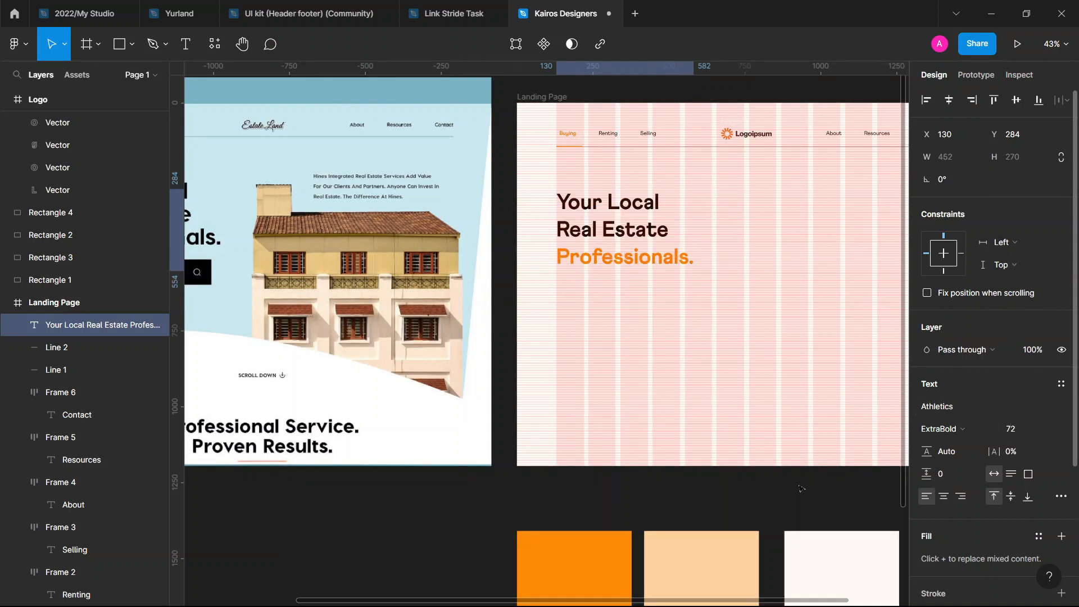
left_click(692, 380)
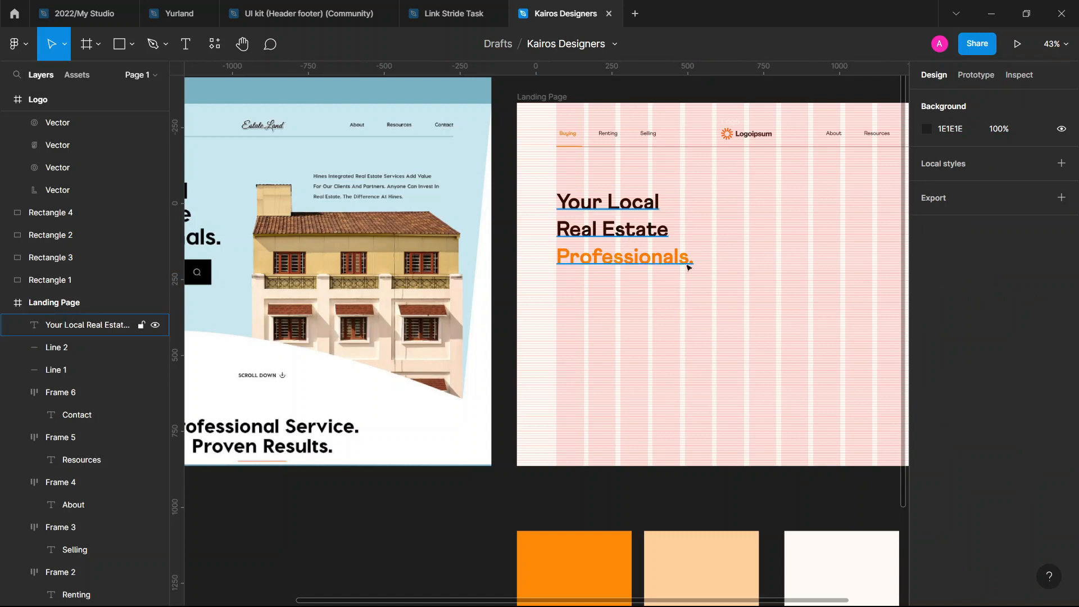
Start a new text layer below the heading on the landing page with font size 16
scroll(688, 268, "left", 5)
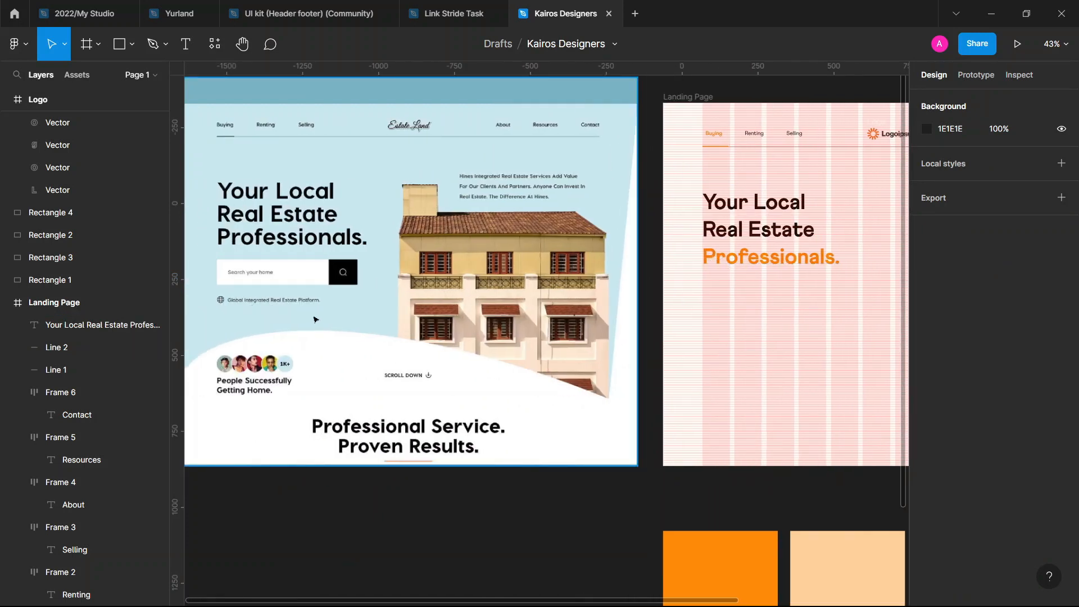
scroll(651, 278, "right", 5)
key("t")
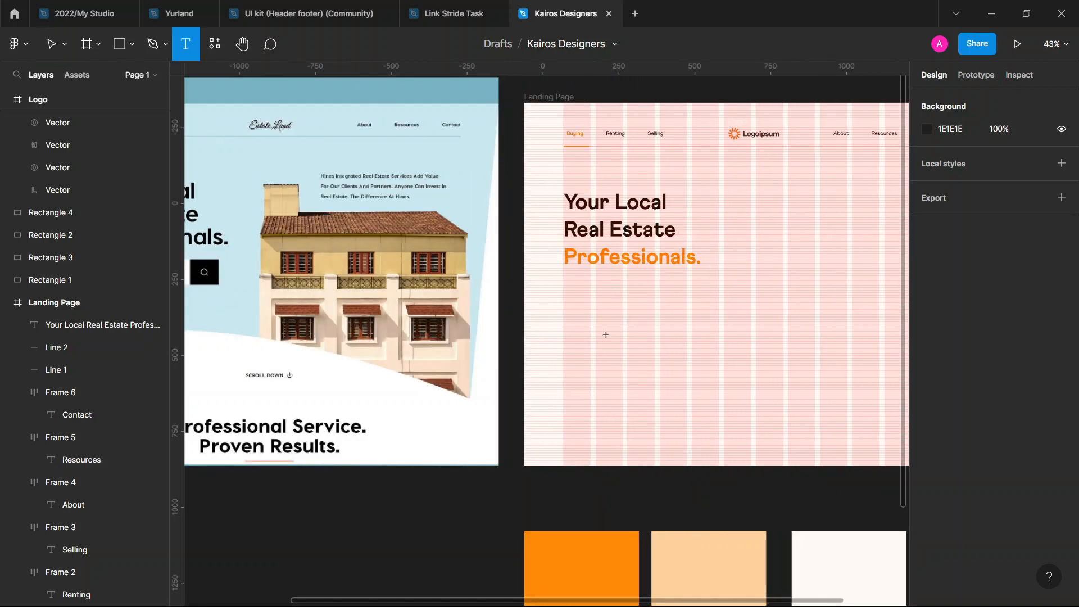
left_click(636, 329)
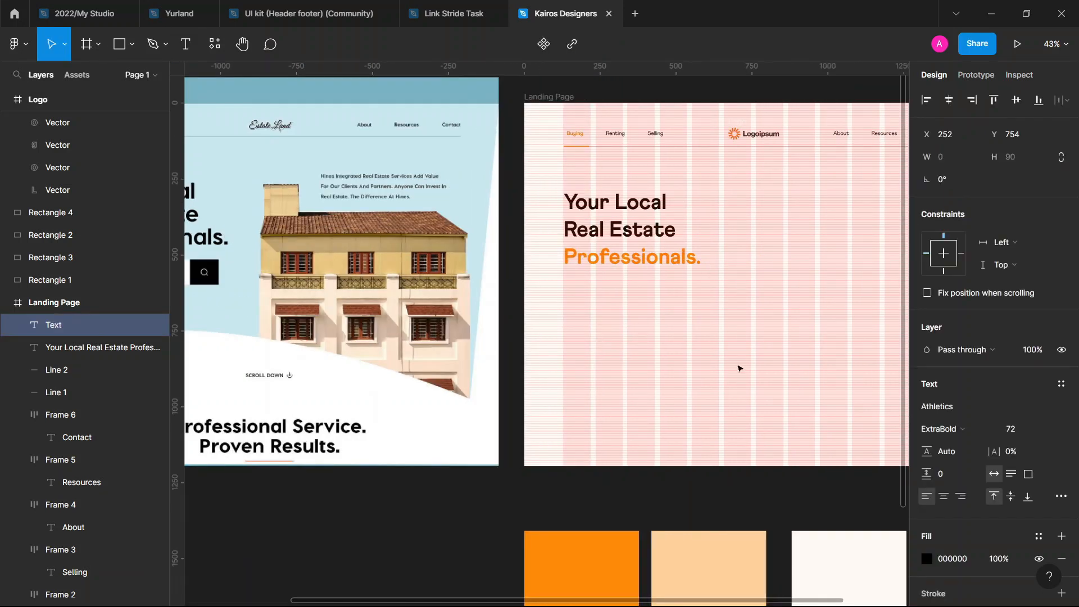
left_click(1045, 429)
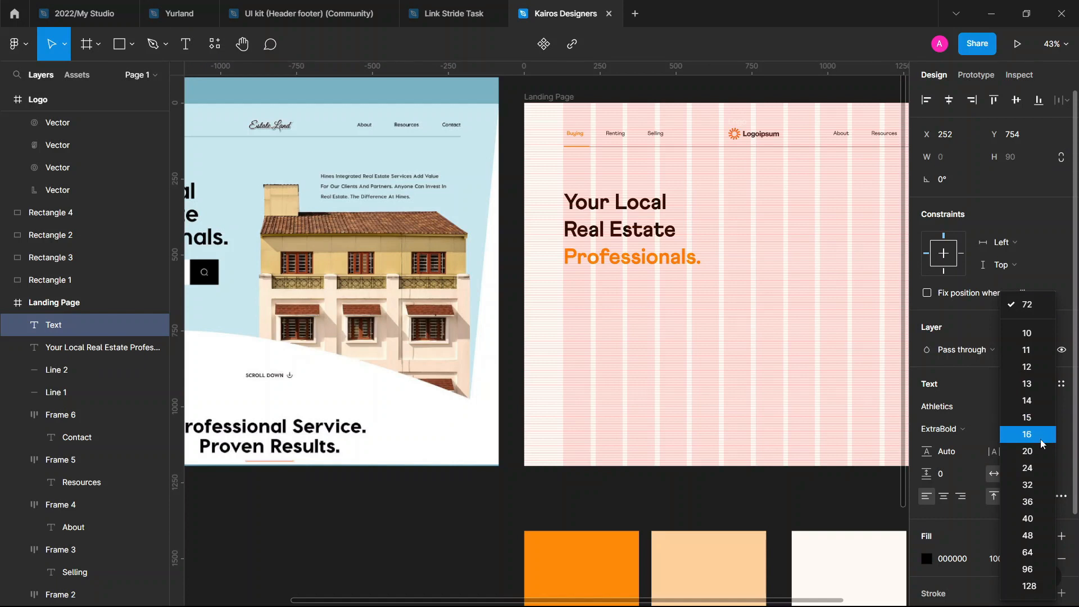
left_click(1038, 436)
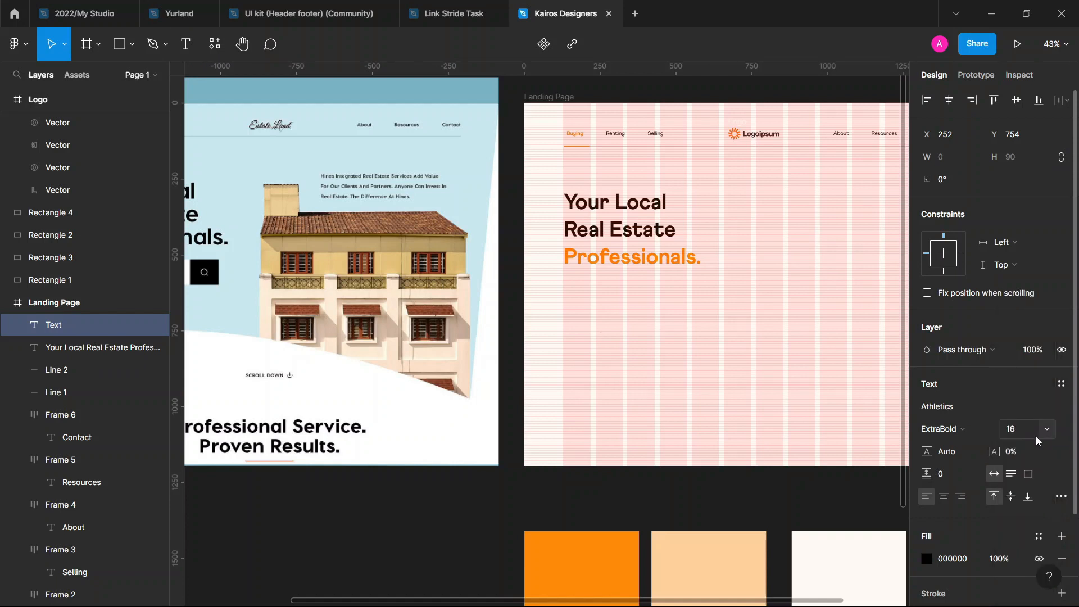
Enter "Global Integrated Real Estate Platform" as the text of the new layer
type("Globa")
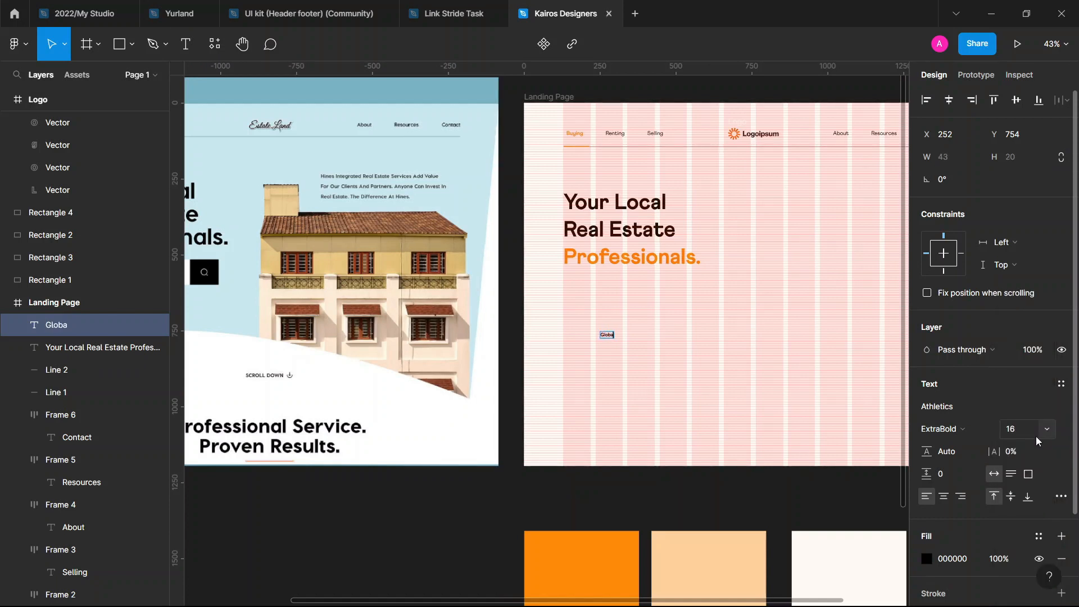
type("l Integrated")
scroll(579, 348, "left", 3)
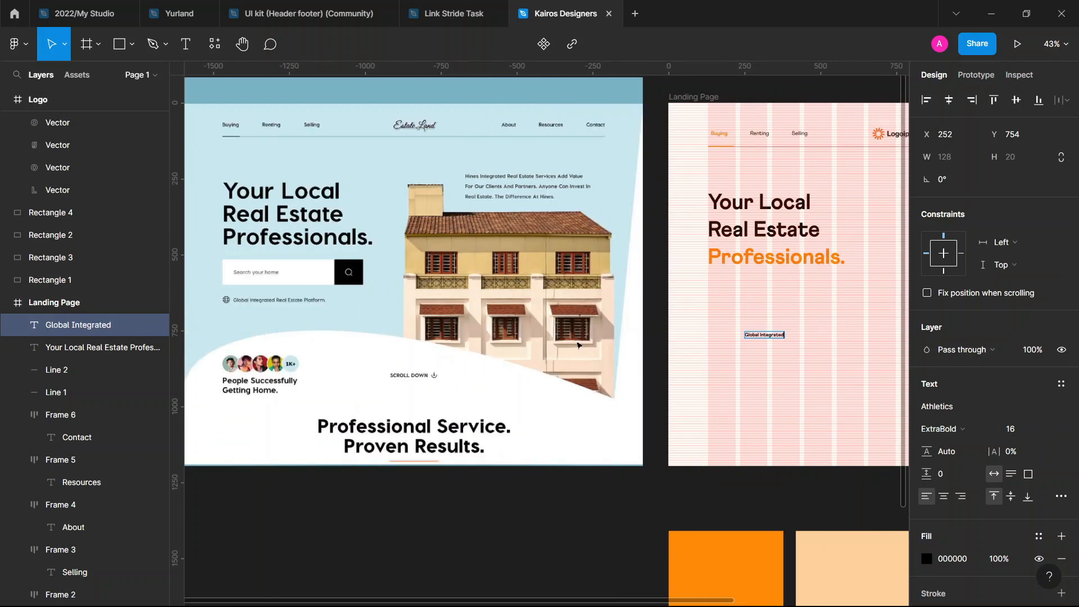
scroll(579, 349, "right", 4)
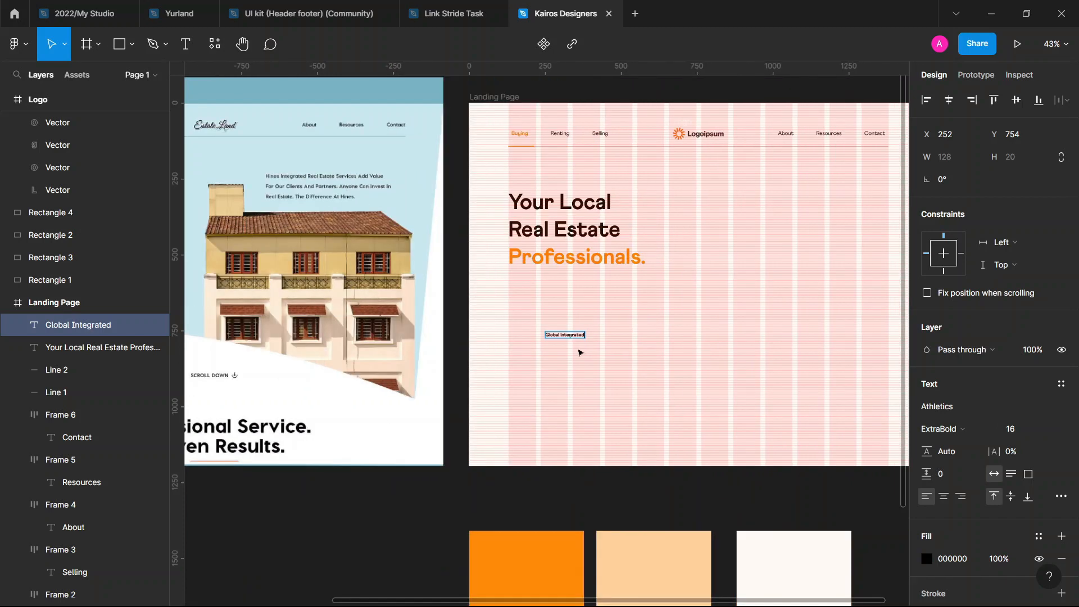
type("R")
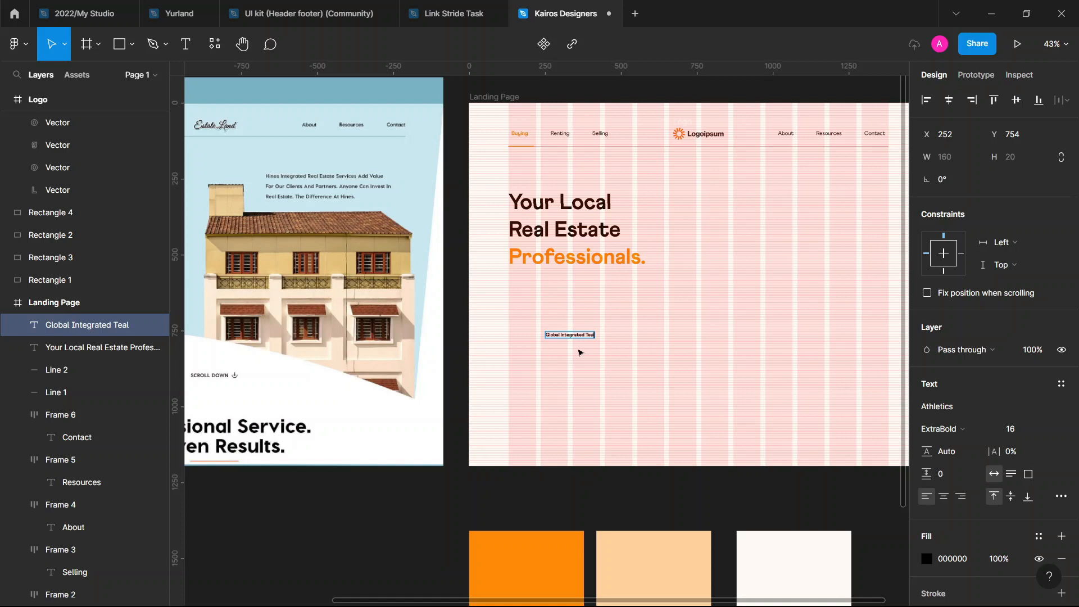
key("BackSpace")
key("BackSpace")
key("BackSpace")
key("BackSpace")
type("Real Estate Platf")
key("Escape")
Set the font size of the "Global Integrated Real Estate Platform" text to 18
scroll(645, 387, "left", 5)
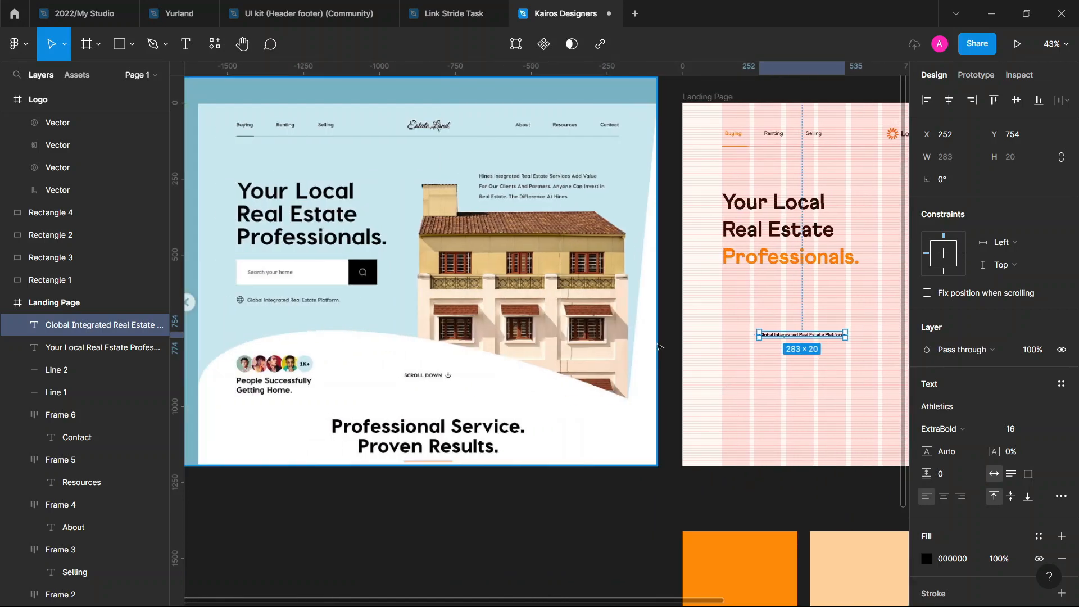
scroll(662, 339, "right", 5)
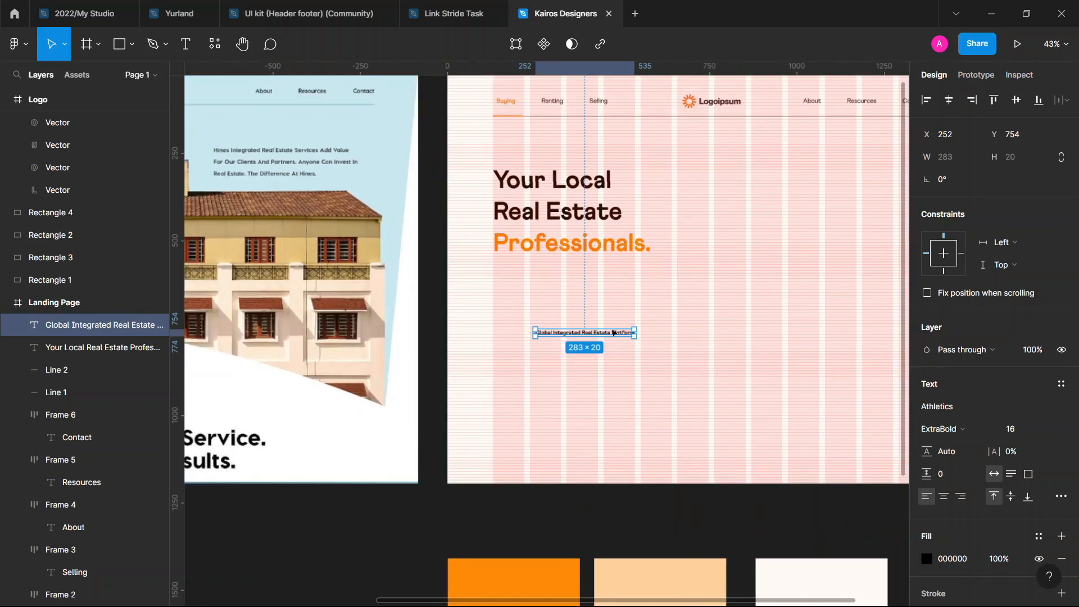
scroll(614, 333, "up", 5, "ctrl")
scroll(607, 169, "up", 3)
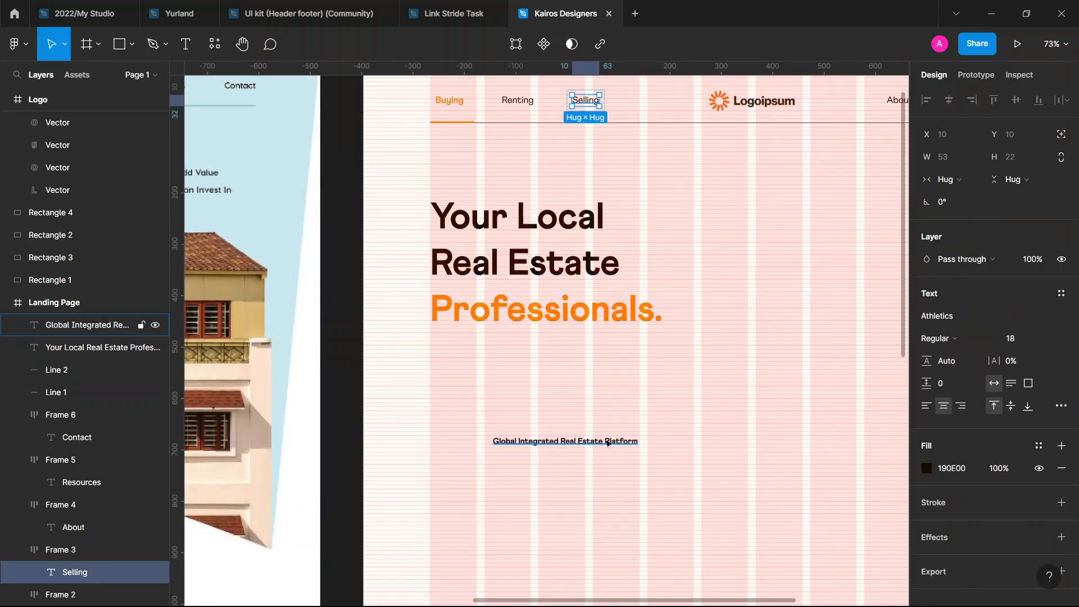
left_click(1046, 432)
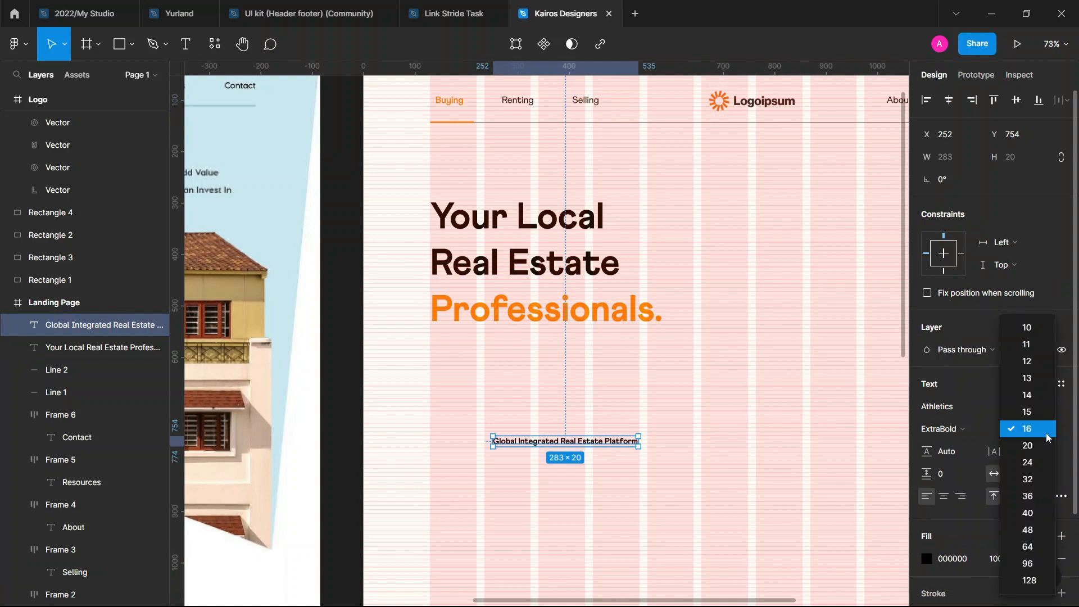
left_click(1038, 437)
left_click(1022, 428)
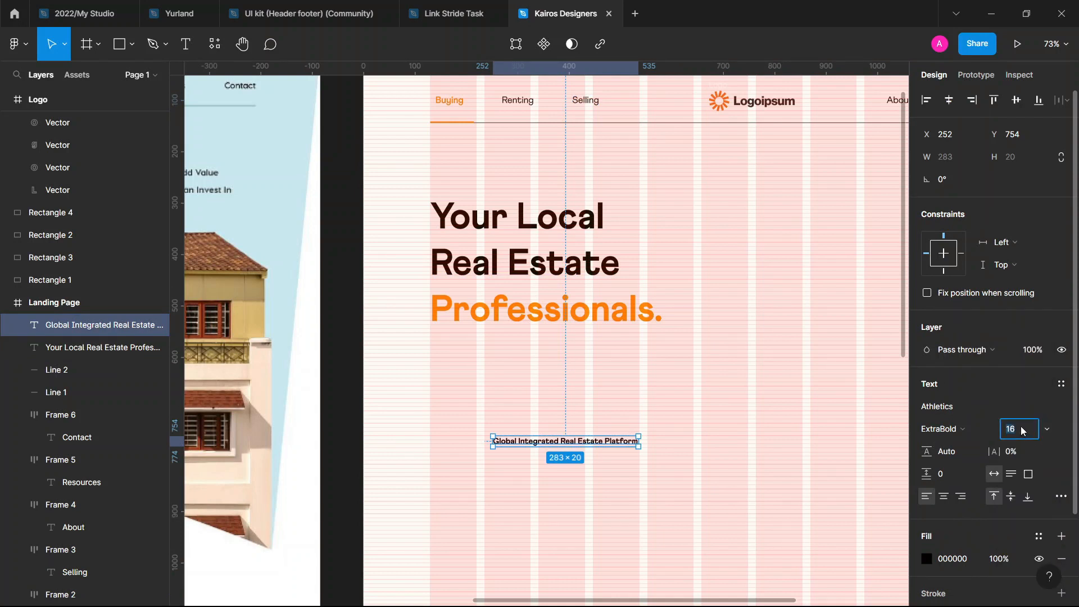
type("18")
key("Return")
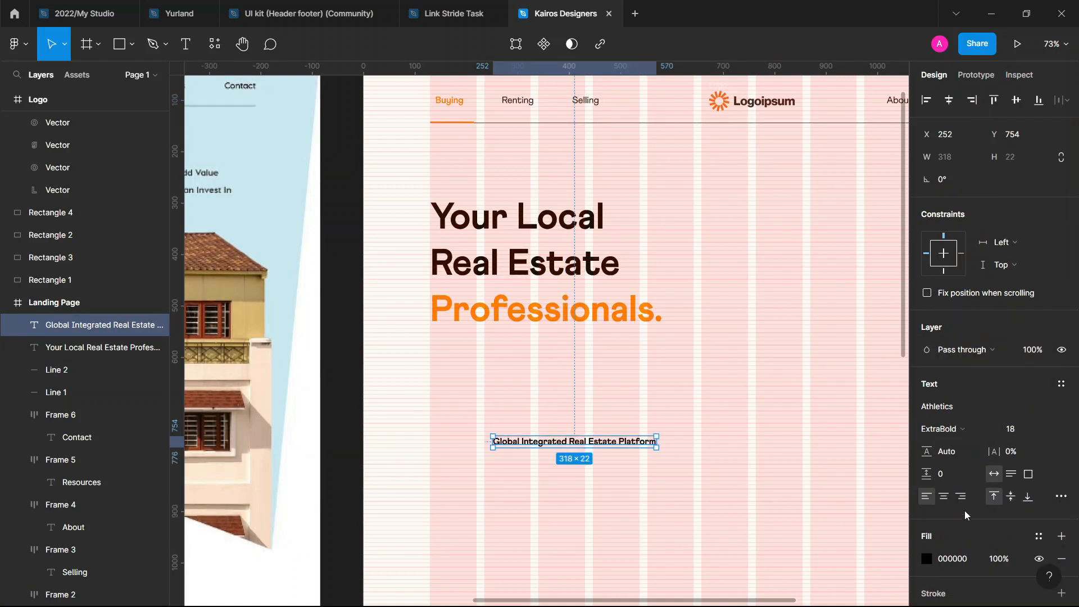
Change the tagline's font weight to Medium and move it to about X 184, Y 736, below the heading
left_click(972, 429)
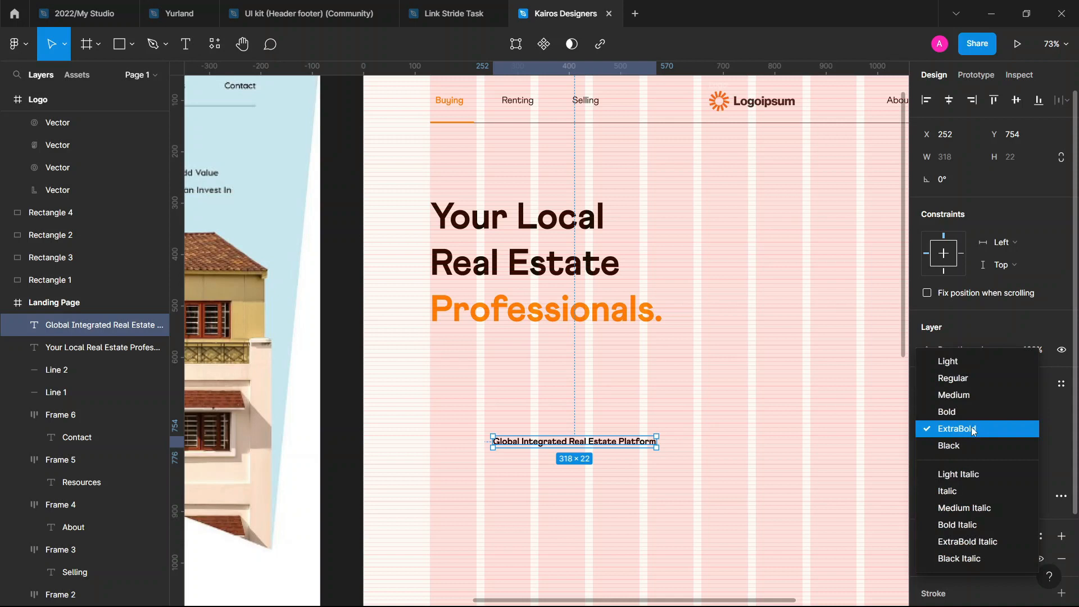
left_click(967, 394)
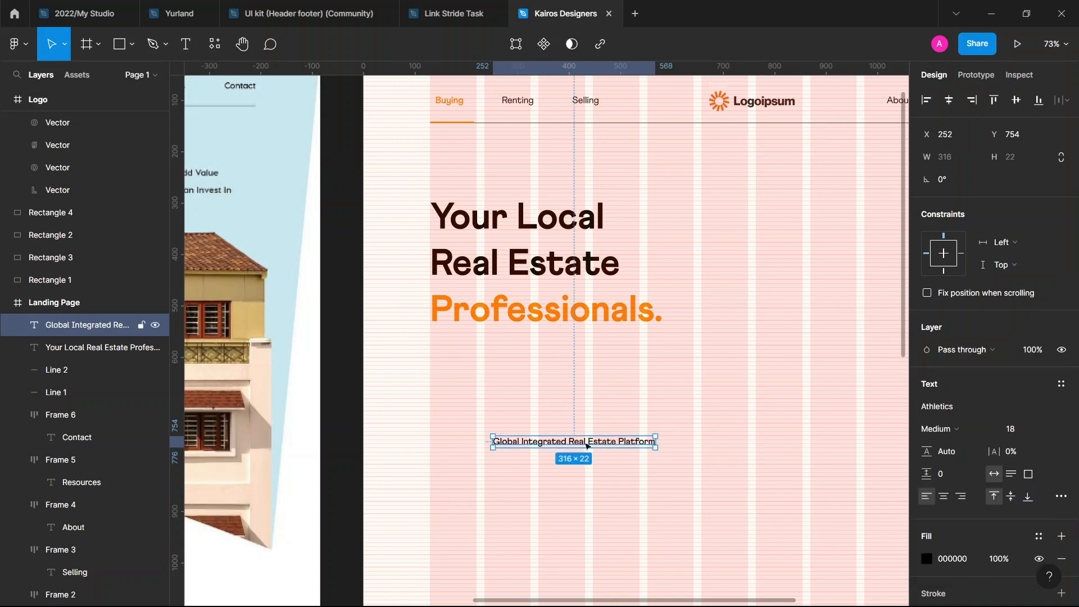
left_click_drag(585, 445, 553, 437)
Compare the reference design's hero section, including its search bar and tagline icon, with the landing page layout
scroll(554, 437, "left", 10)
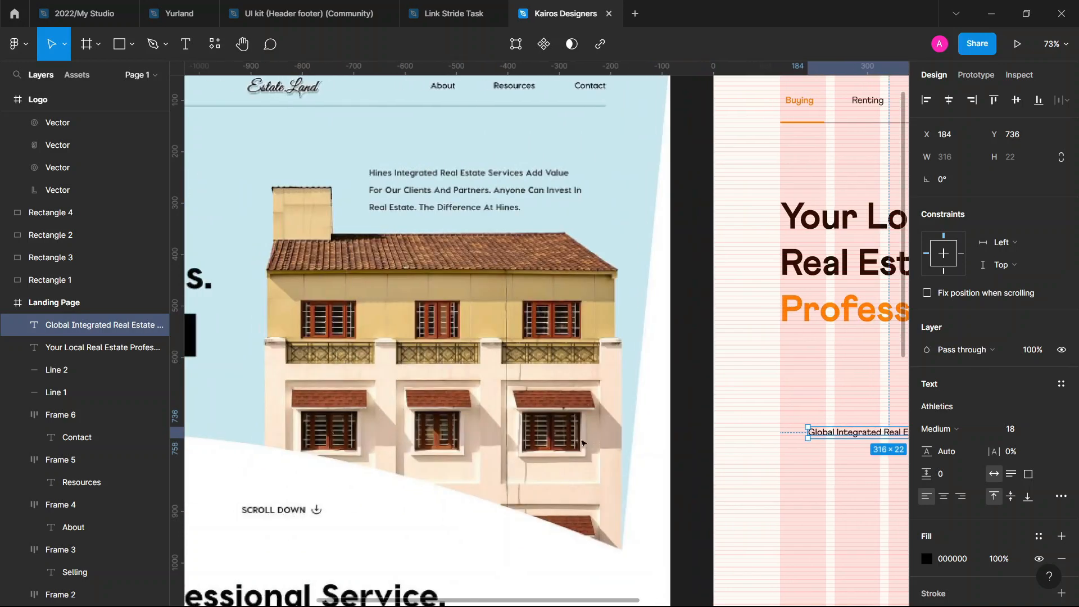
scroll(585, 444, "left", 4)
scroll(486, 402, "left", 1)
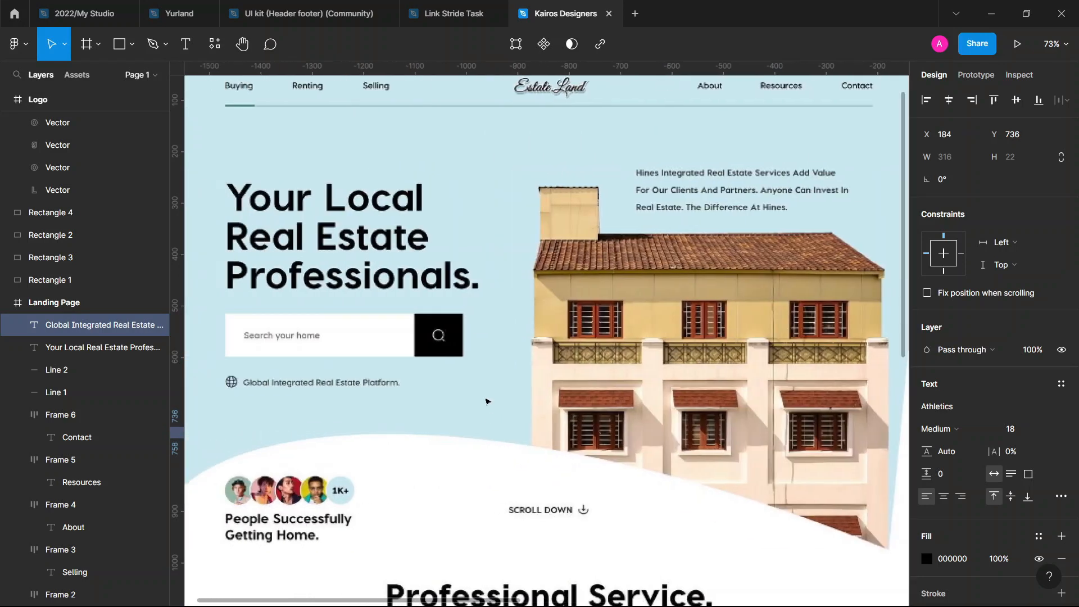
scroll(279, 366, "right", 3)
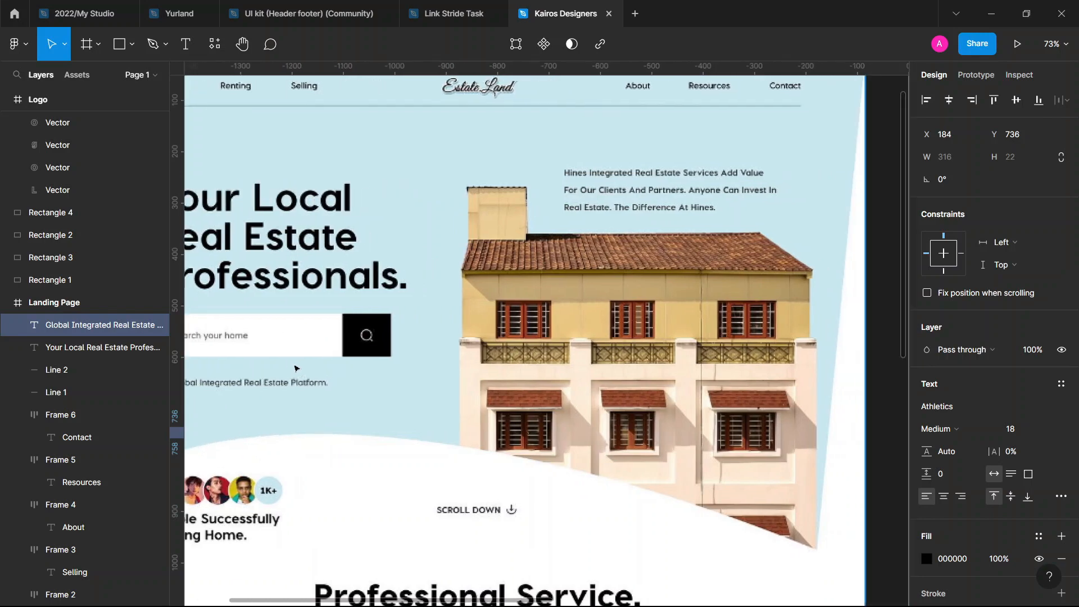
scroll(391, 378, "down", 5)
scroll(392, 378, "right", 3)
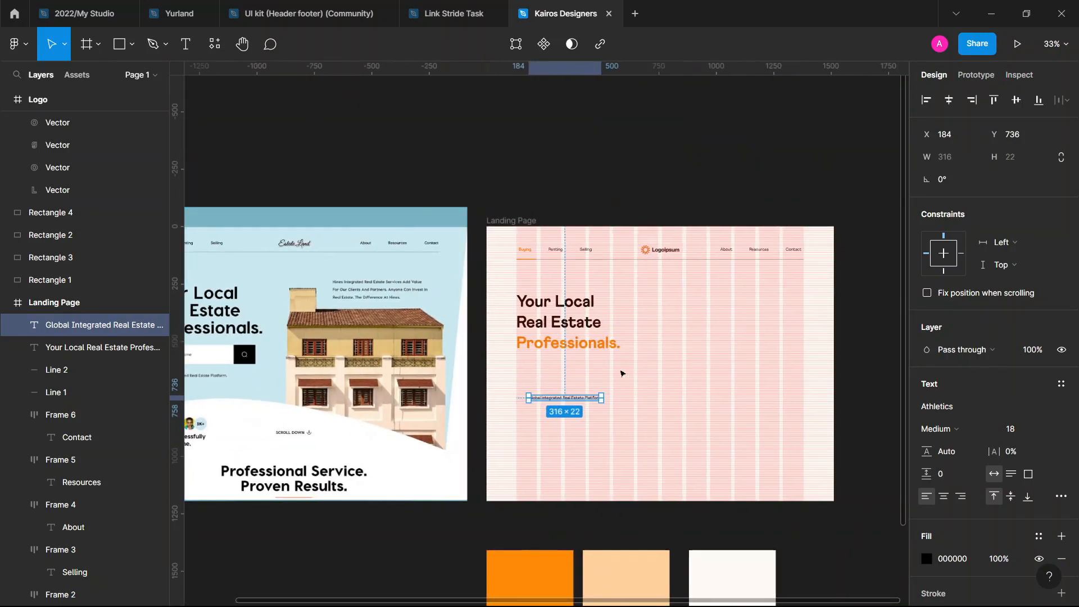
scroll(573, 402, "up", 2)
scroll(583, 403, "up", 4)
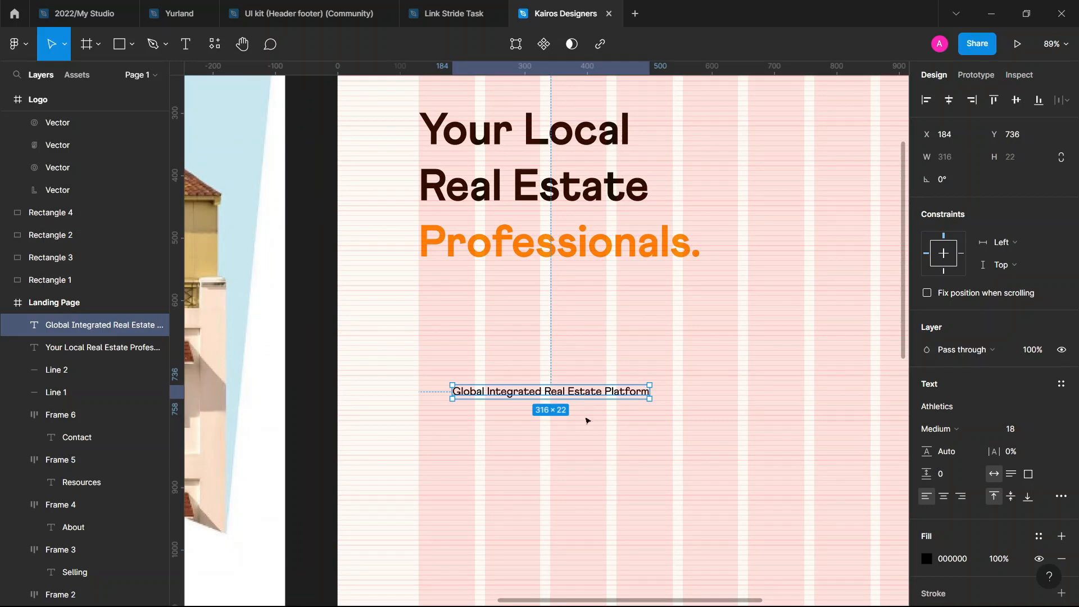
scroll(638, 465, "down", 3)
scroll(631, 461, "right", 5)
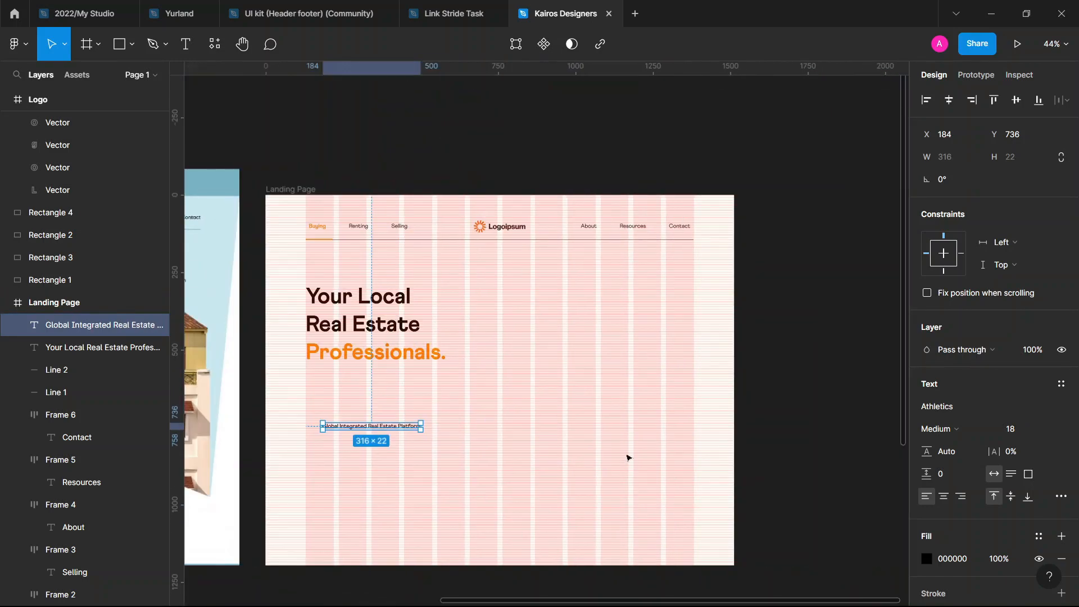
scroll(630, 458, "left", 10)
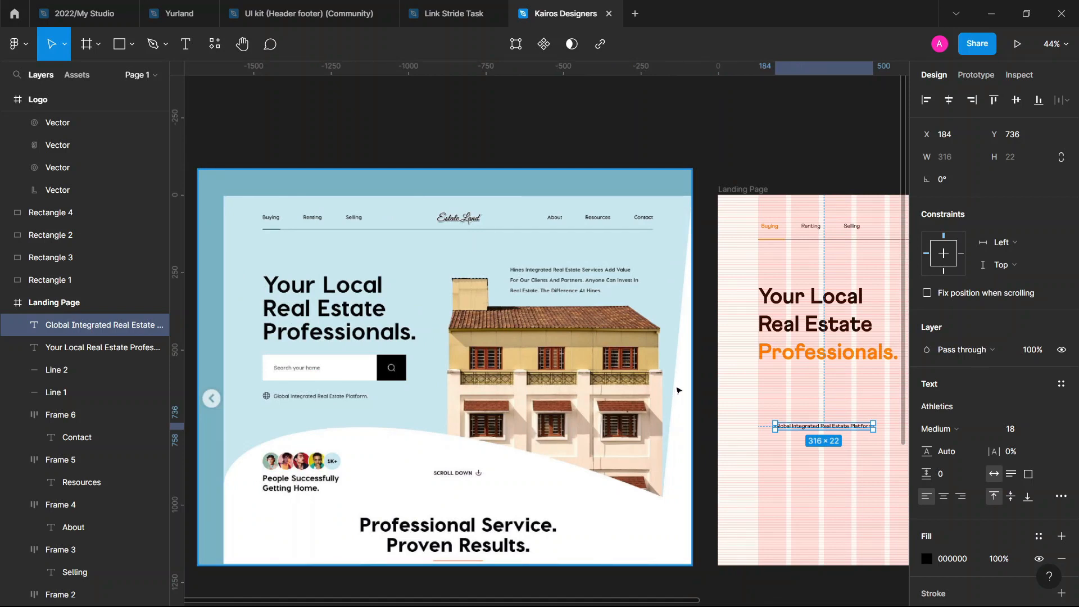
scroll(678, 390, "down", 1)
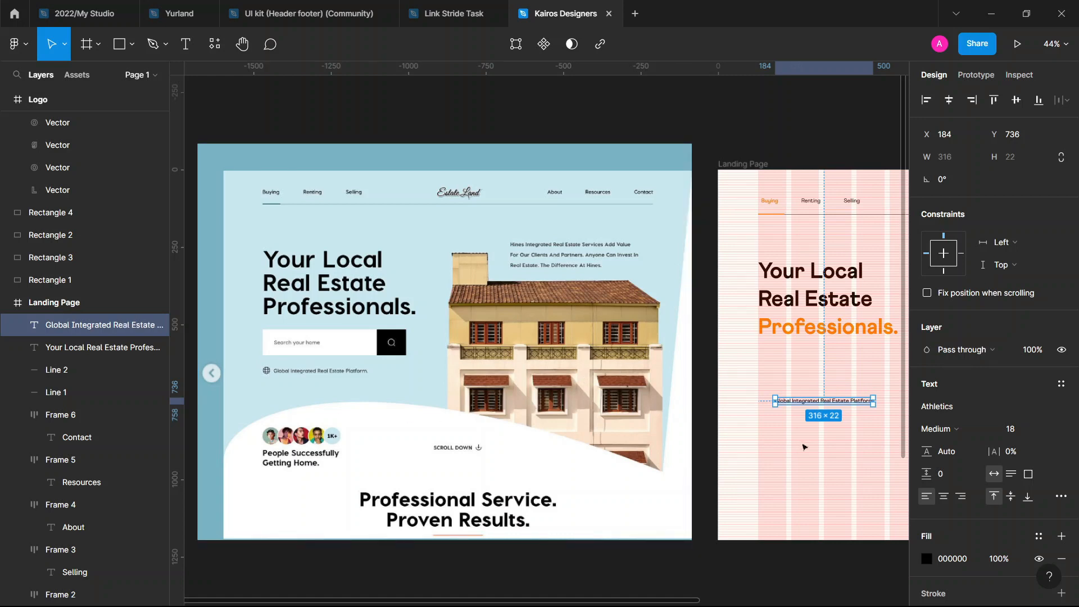
scroll(805, 447, "right", 2)
Find the Iconify plugin by searching for "icon" and launch it
key("ctrl+/")
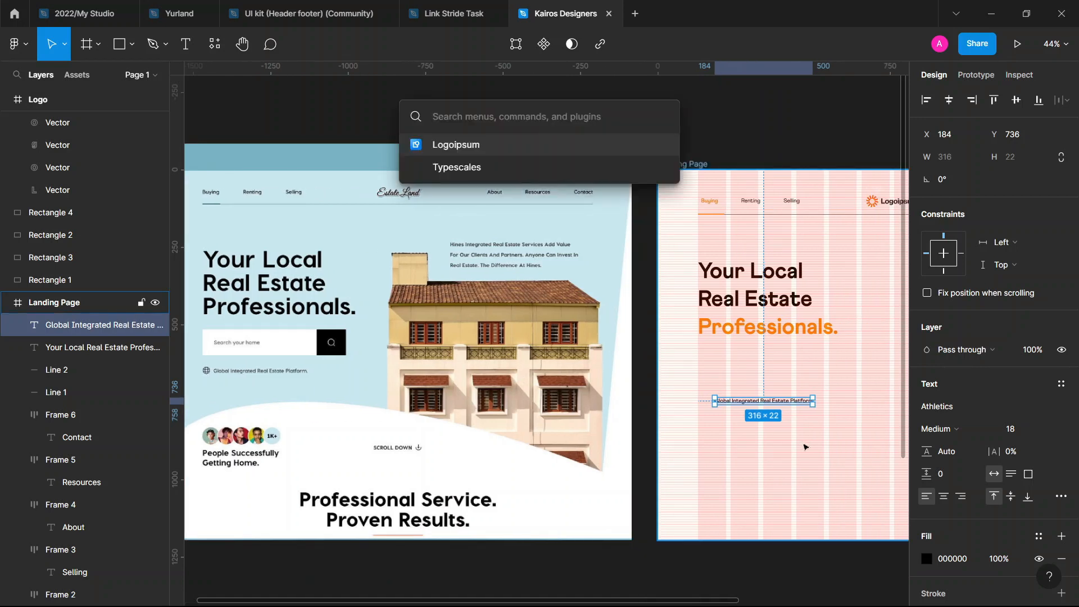
type("icon")
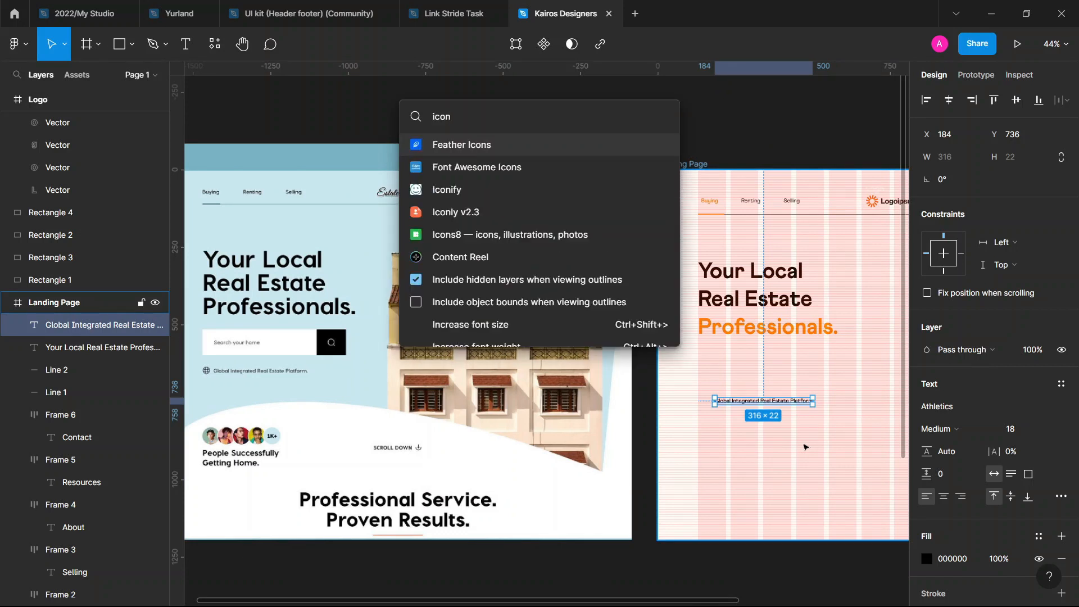
left_click(456, 186)
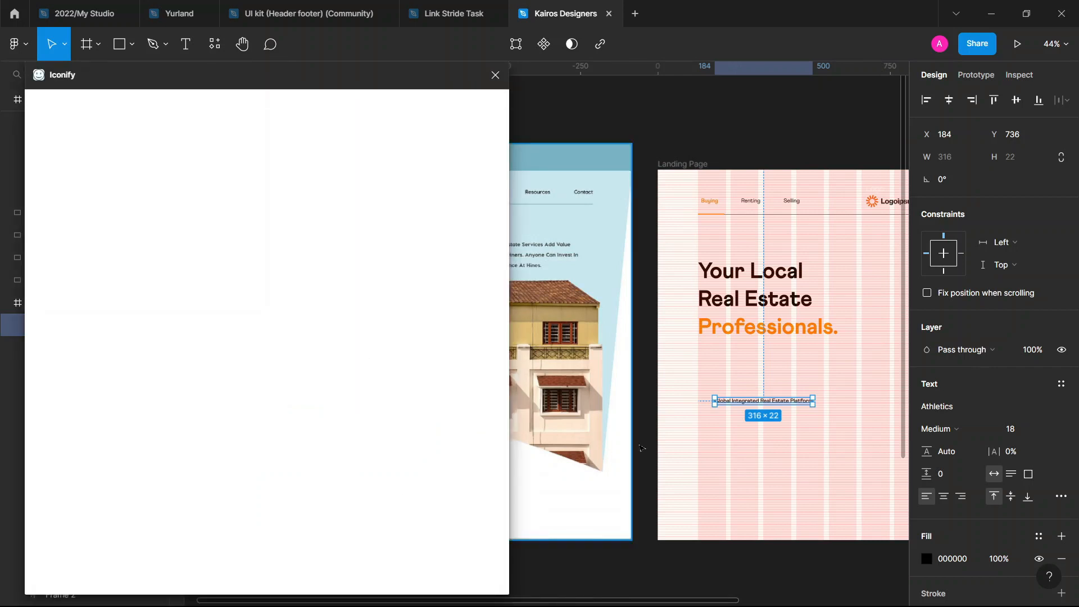
Search the Iconify library for "Globe" to match the icon beside the reference design's tagline
scroll(673, 410, "left", 5)
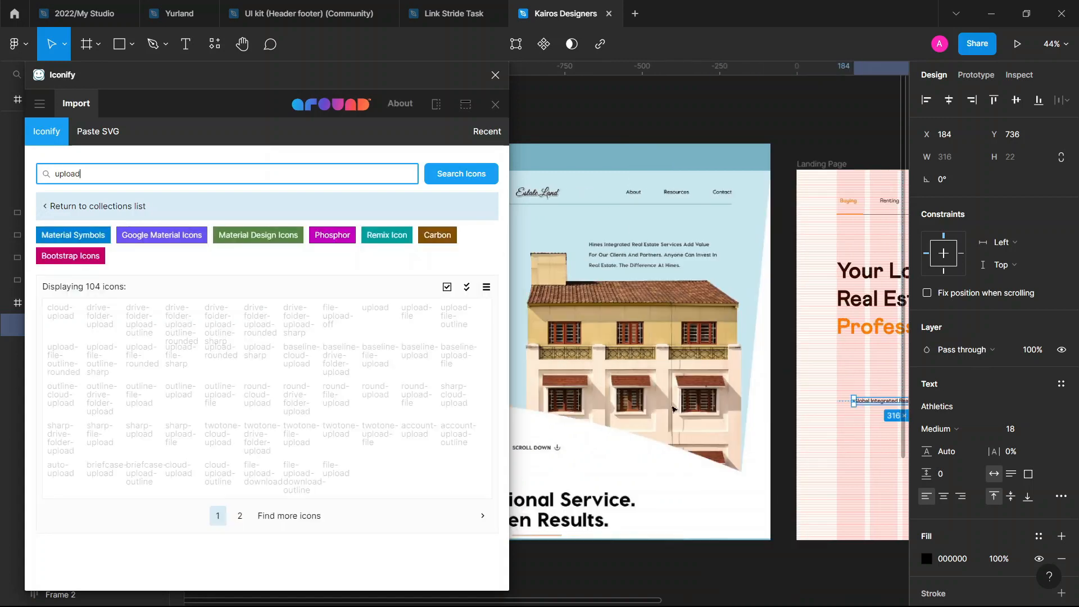
scroll(624, 432, "left", 2)
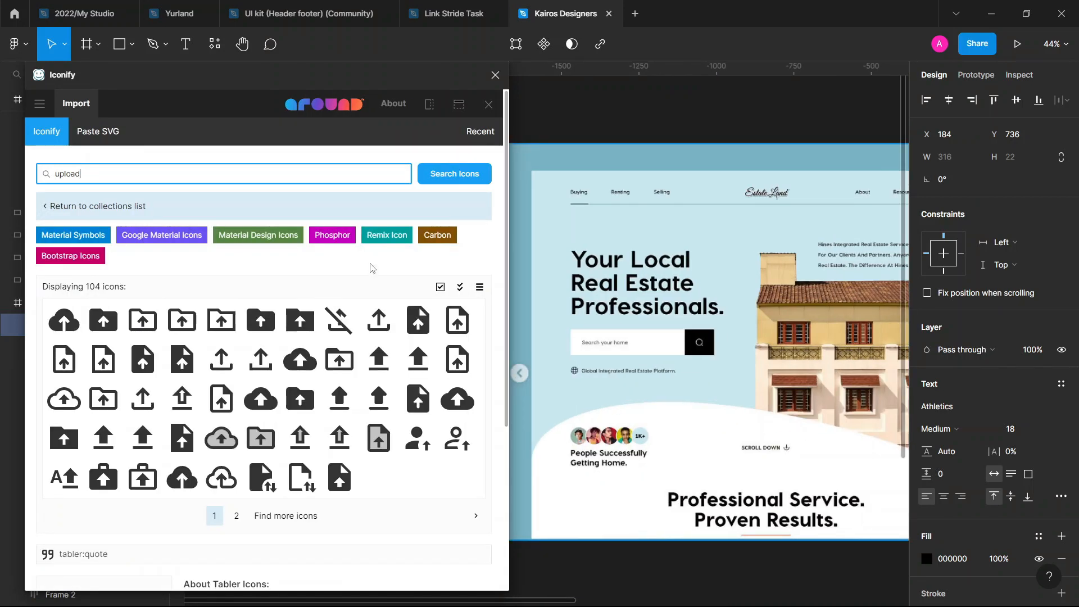
double_click(85, 172)
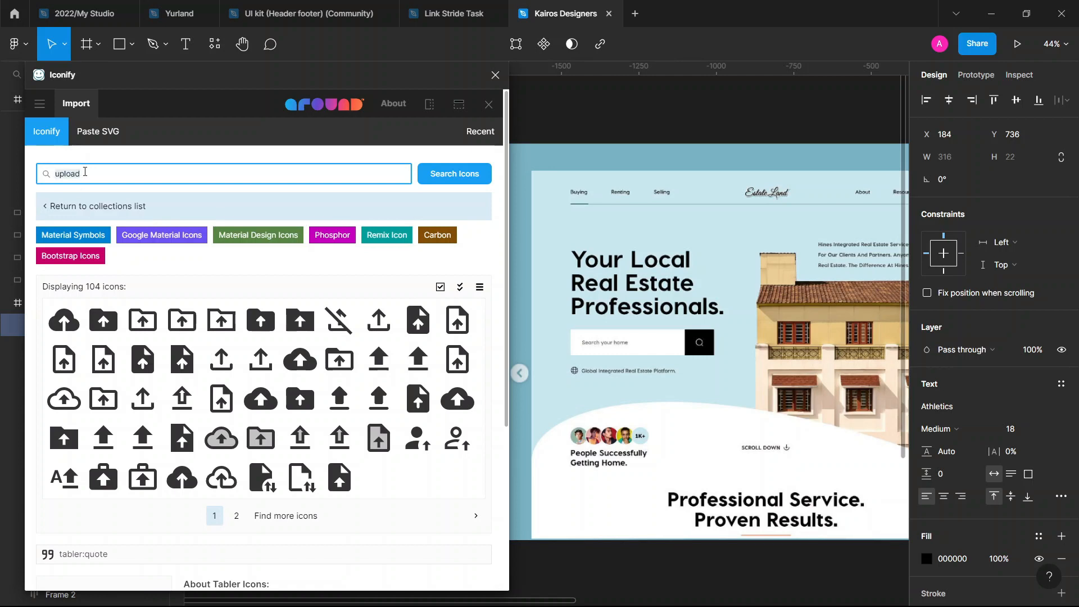
type("Globe")
scroll(672, 302, "down", 3)
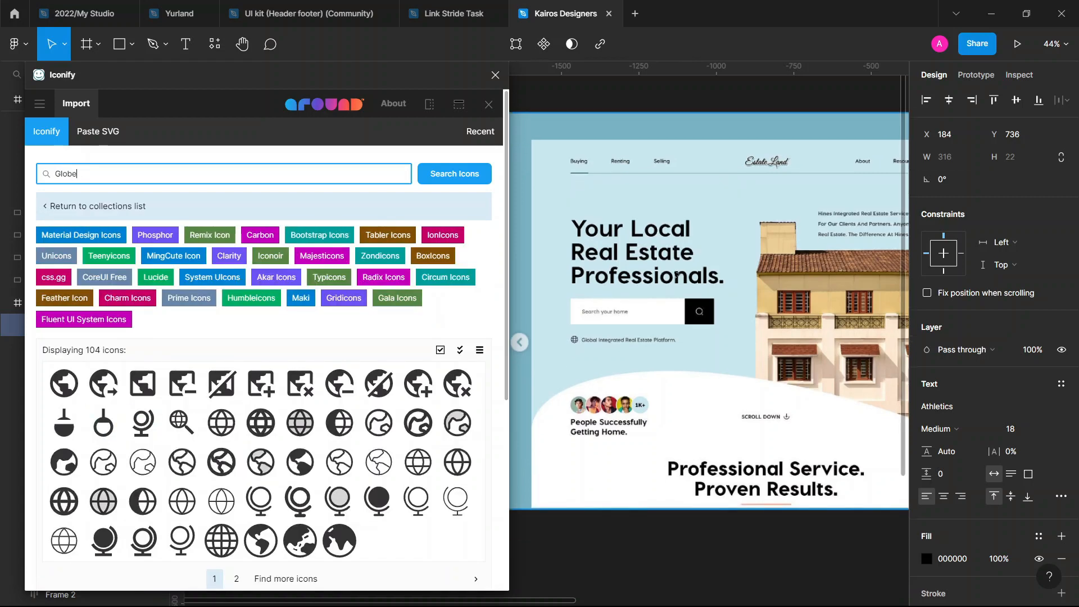
scroll(672, 302, "down", 1)
scroll(687, 318, "right", 10)
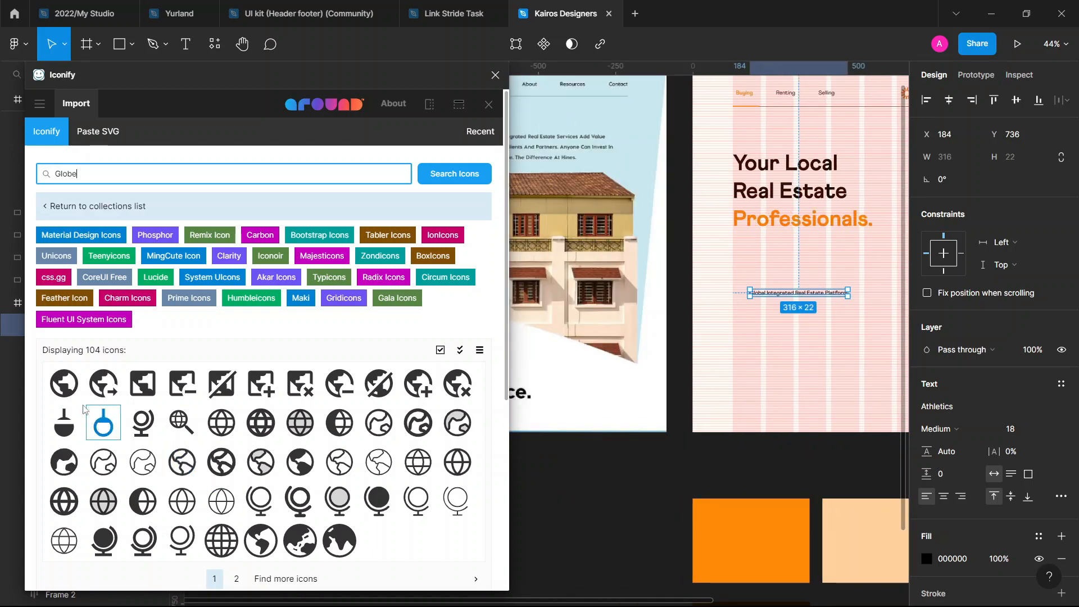
Place the solid Material Design globe icon on the landing page at about X 111, Y 877, below the tagline
left_click_drag(64, 382, 734, 336)
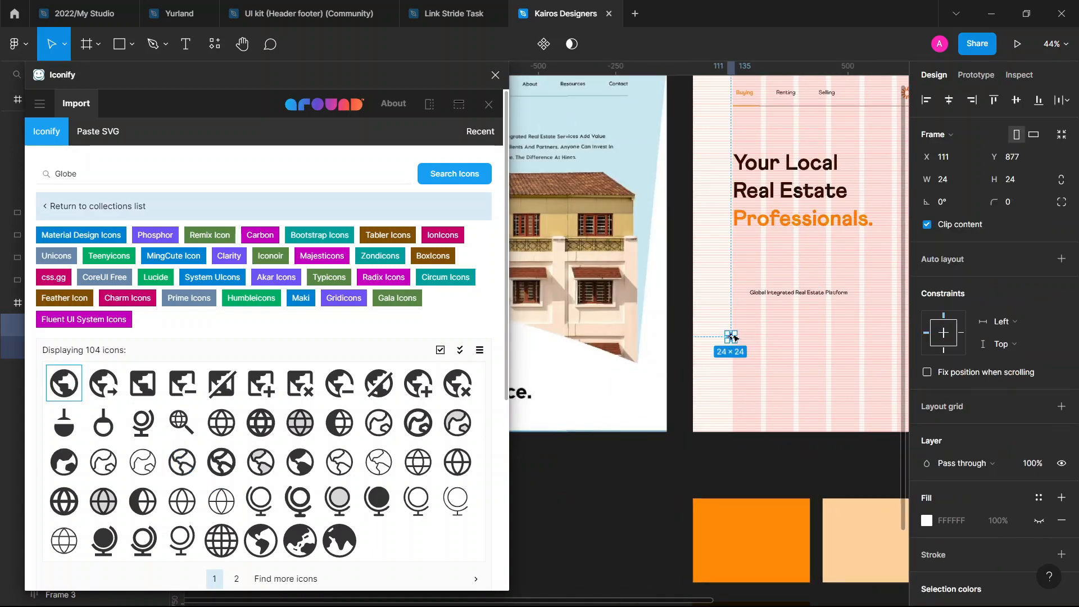
scroll(736, 362, "up", 3)
scroll(729, 327, "up", 10)
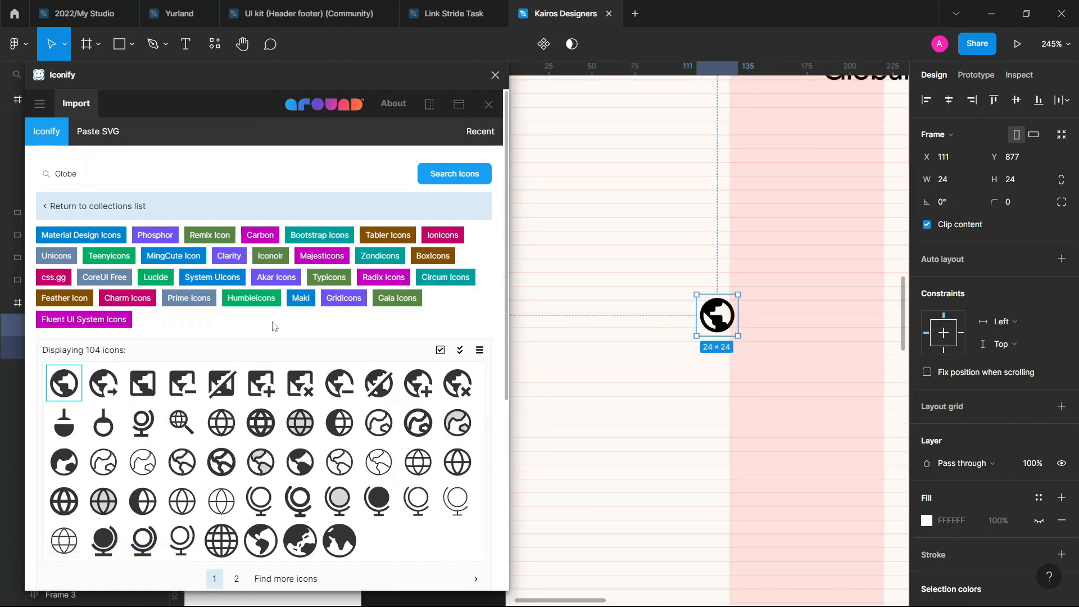
scroll(701, 412, "left", 5)
scroll(707, 414, "down", 2)
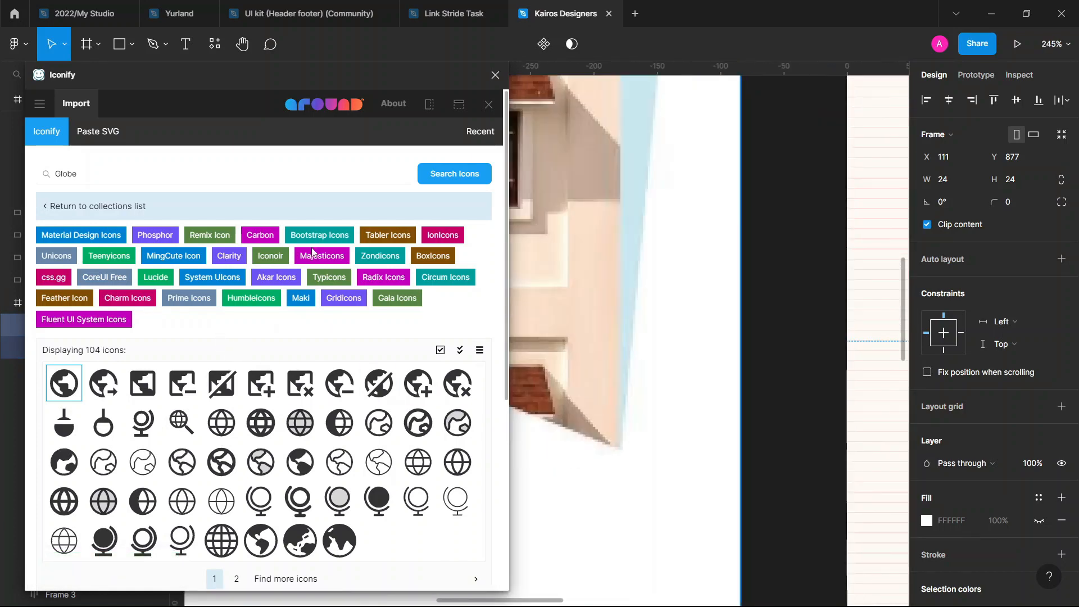
Search the Iconify library for "Search" and place the baseline-search magnifier icon on the landing page at about X 316, Y 881
left_click(172, 173)
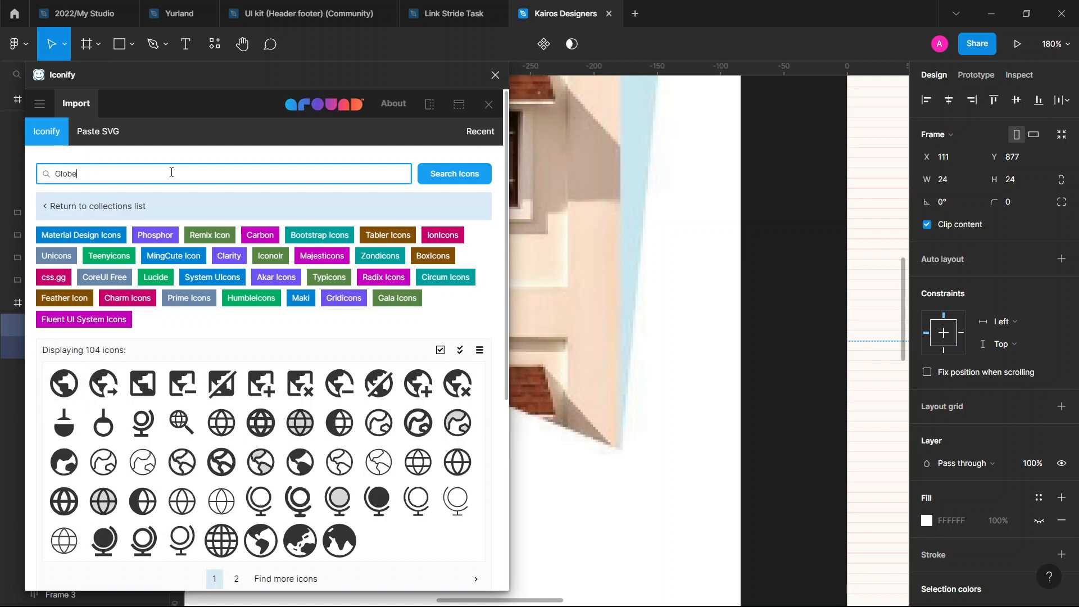
type("g")
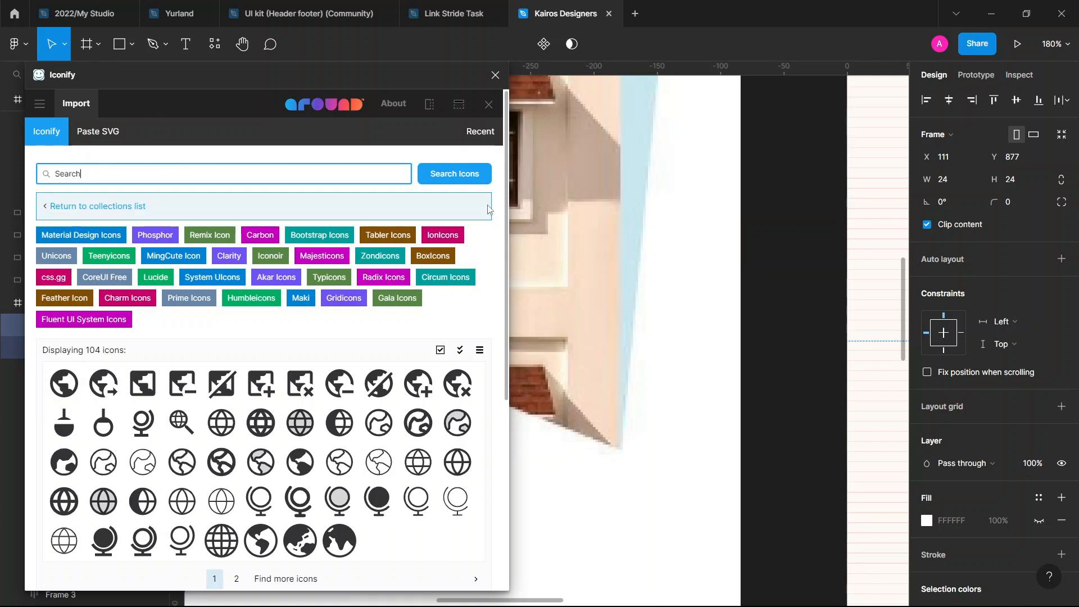
left_click(479, 175)
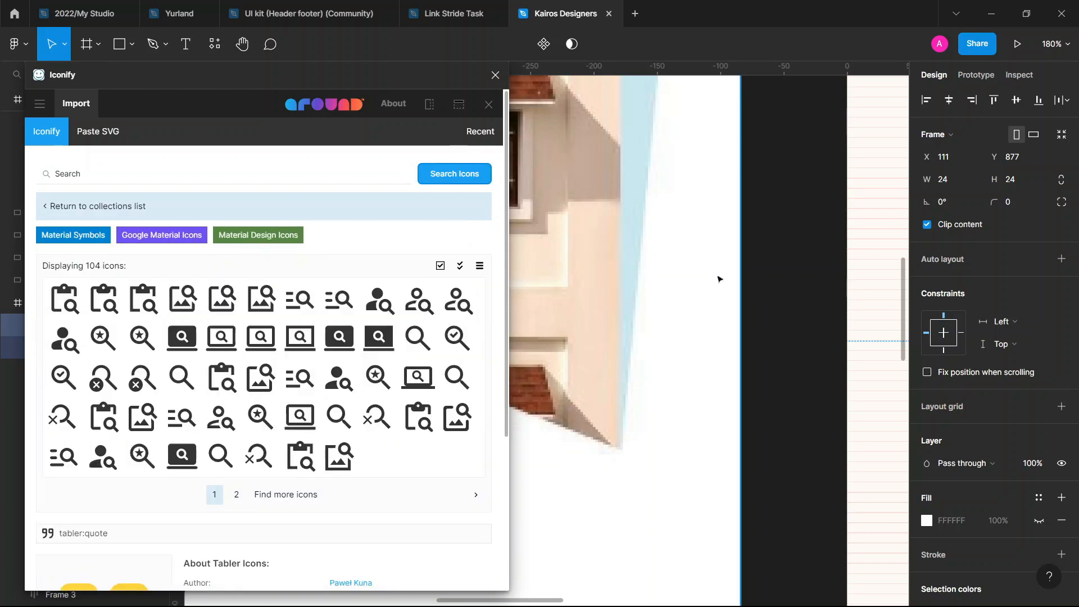
scroll(718, 277, "right", 5)
scroll(677, 312, "down", 2)
scroll(679, 309, "down", 4)
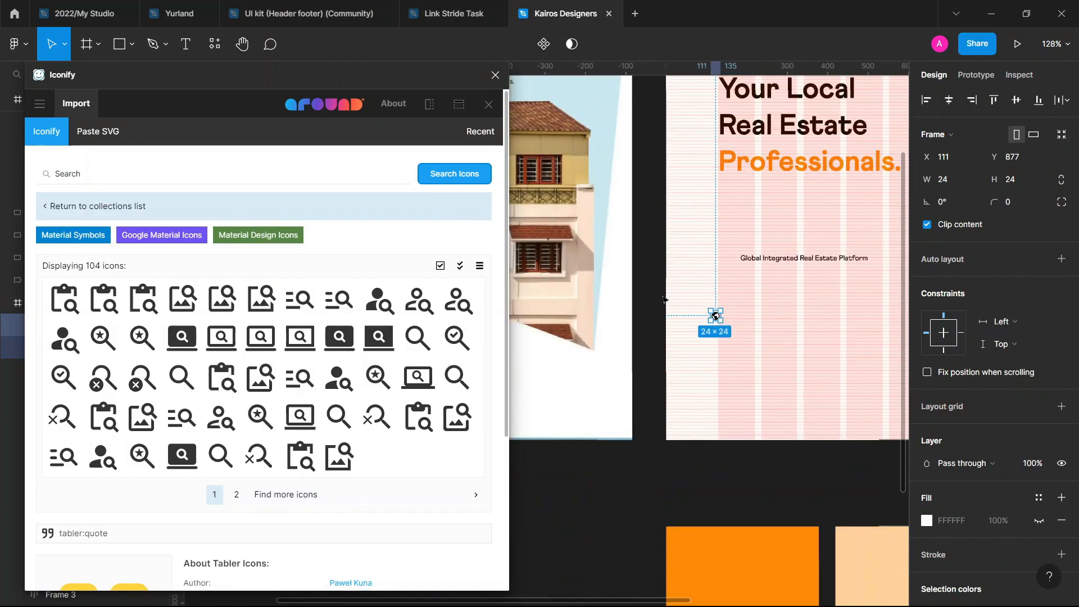
scroll(607, 303, "left", 2)
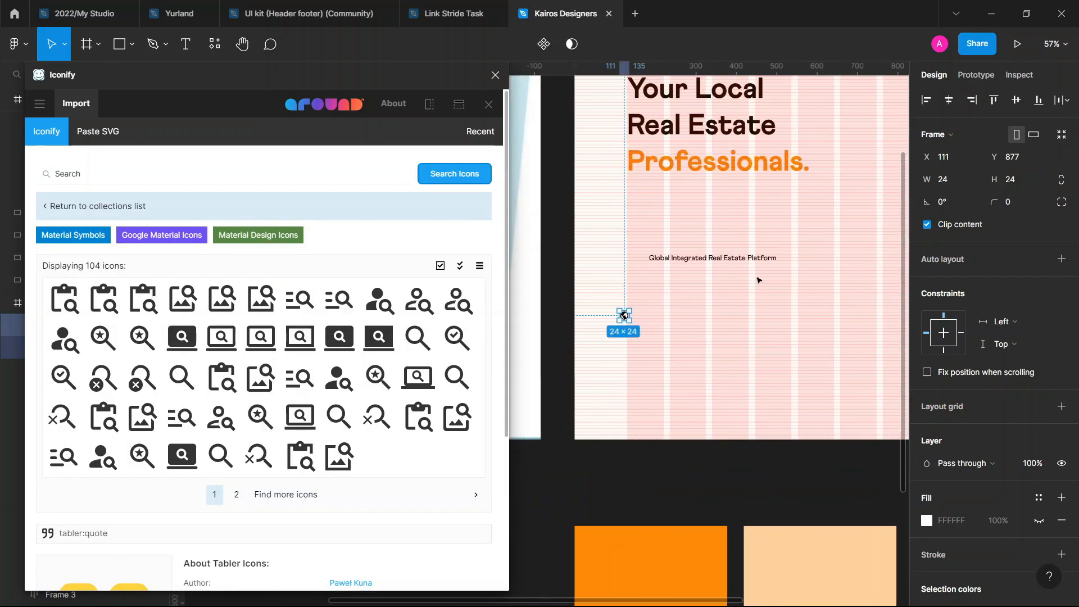
scroll(759, 279, "up", 3)
left_click_drag(457, 377, 709, 464)
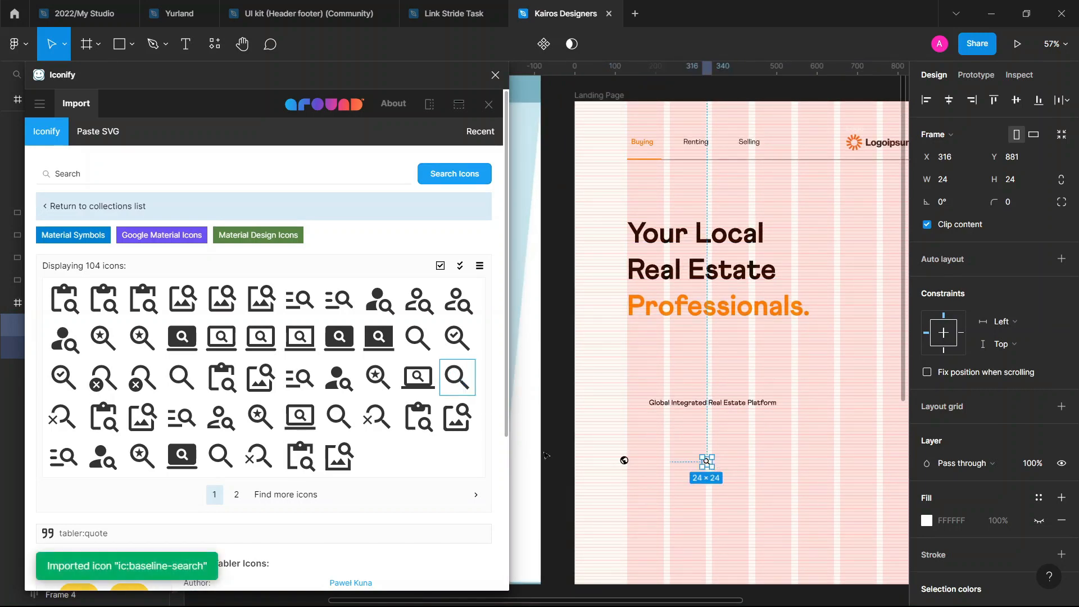
Check the reference design's icons, search Iconify for "Scroll" and place the pajamas:scroll-down icon at about X 727, Y 951 on the landing page
scroll(797, 457, "left", 10)
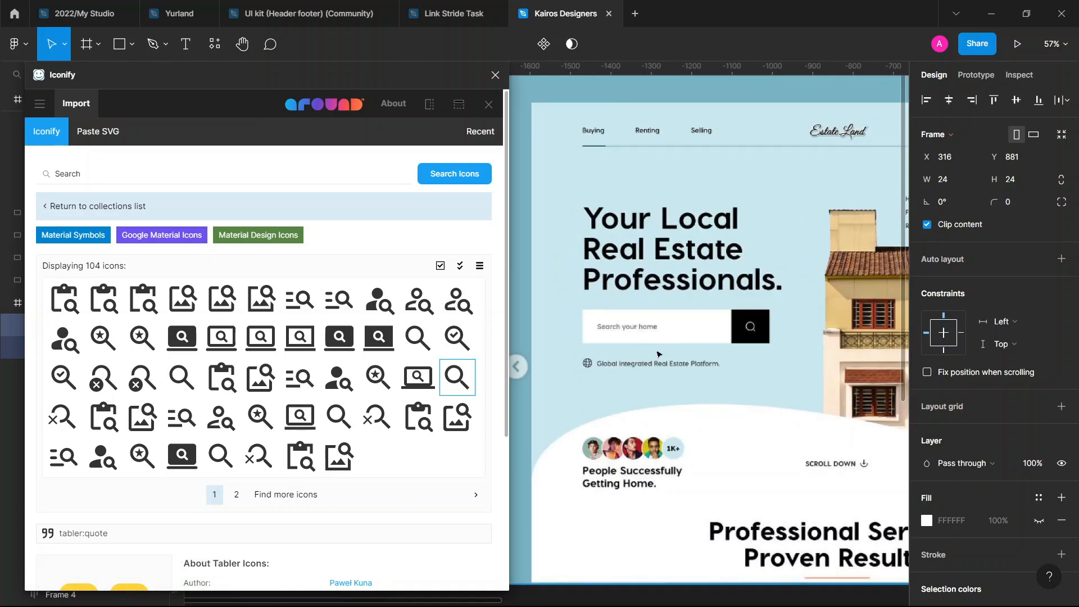
scroll(653, 351, "right", 2)
scroll(785, 472, "right", 7)
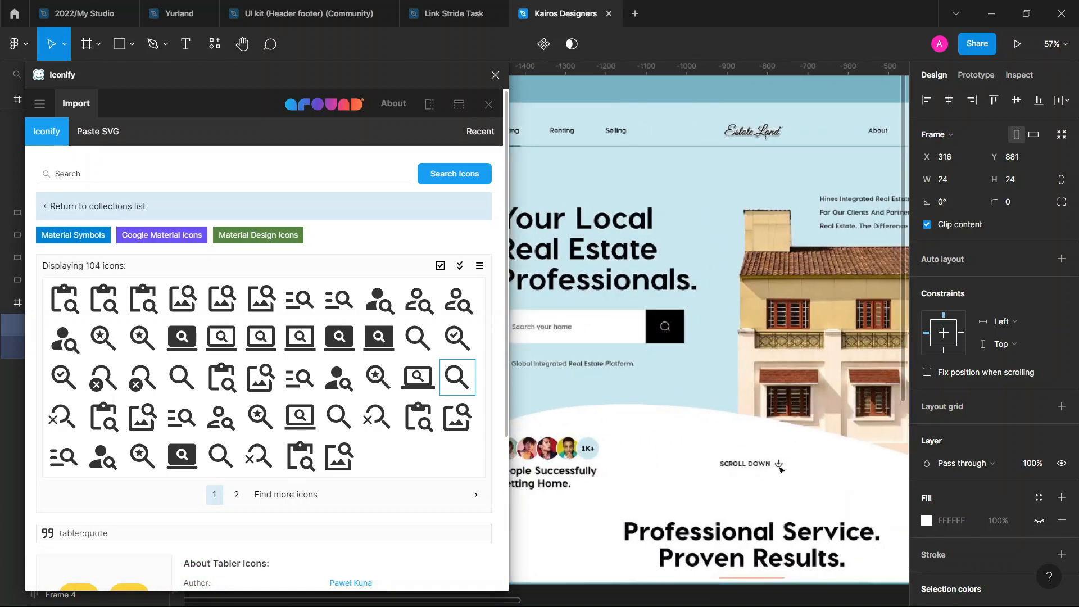
scroll(736, 448, "right", 14)
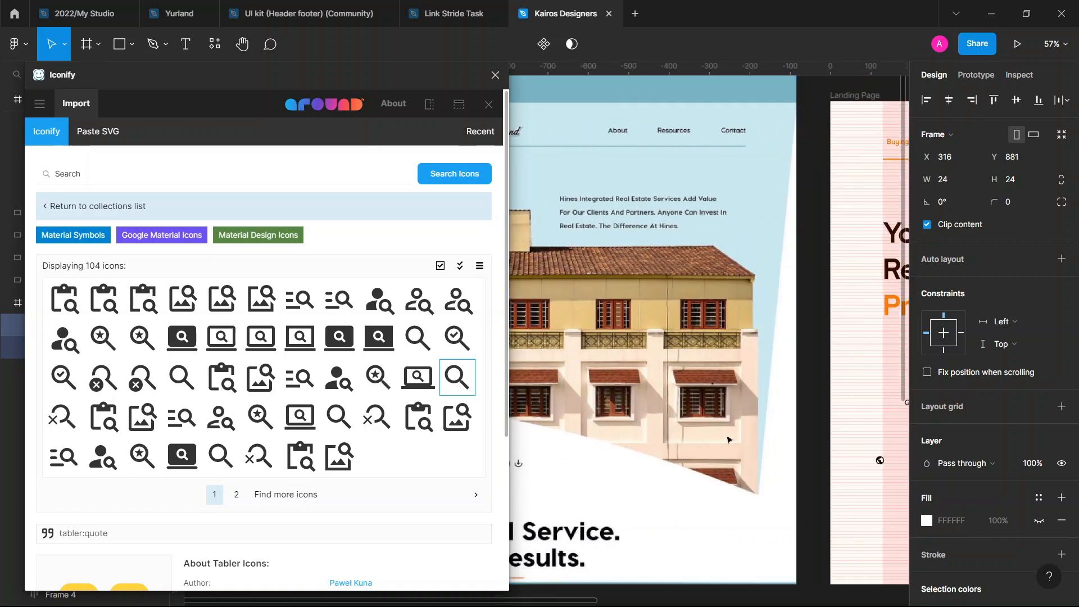
left_click(131, 170)
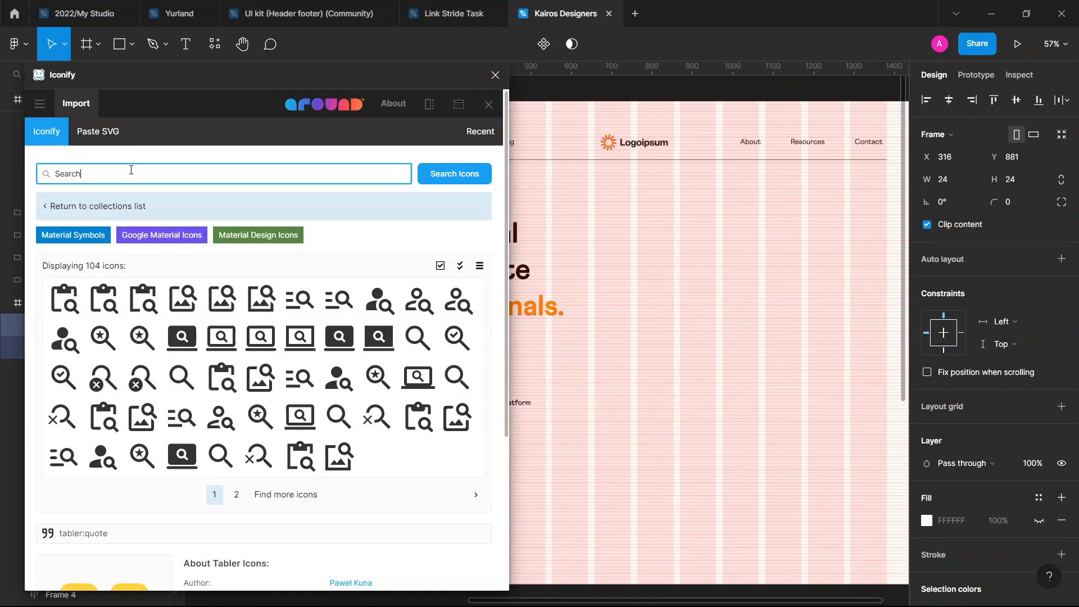
type("Scroll")
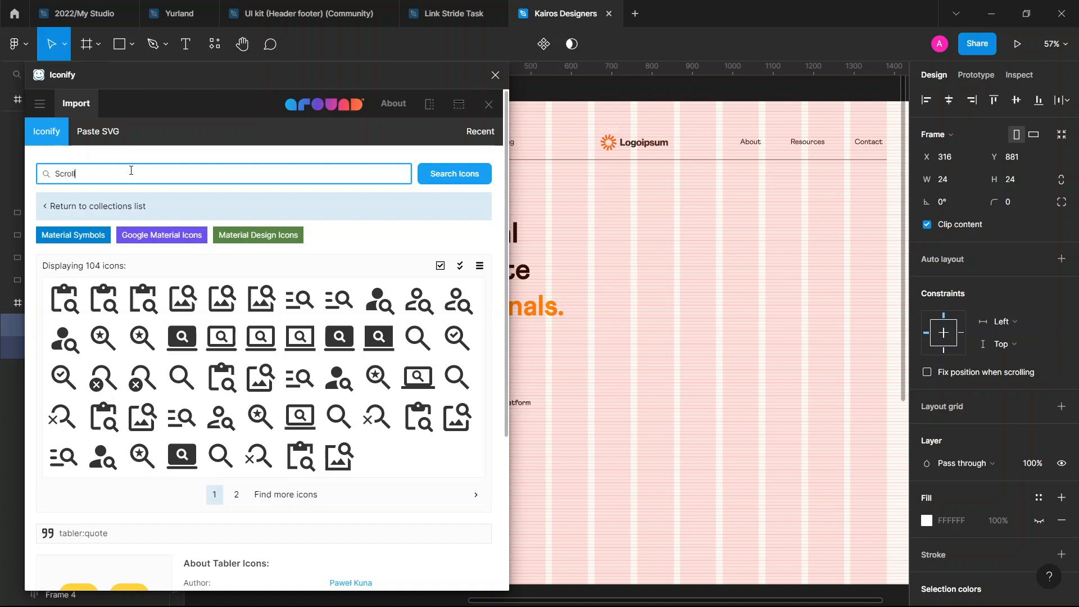
key("Return")
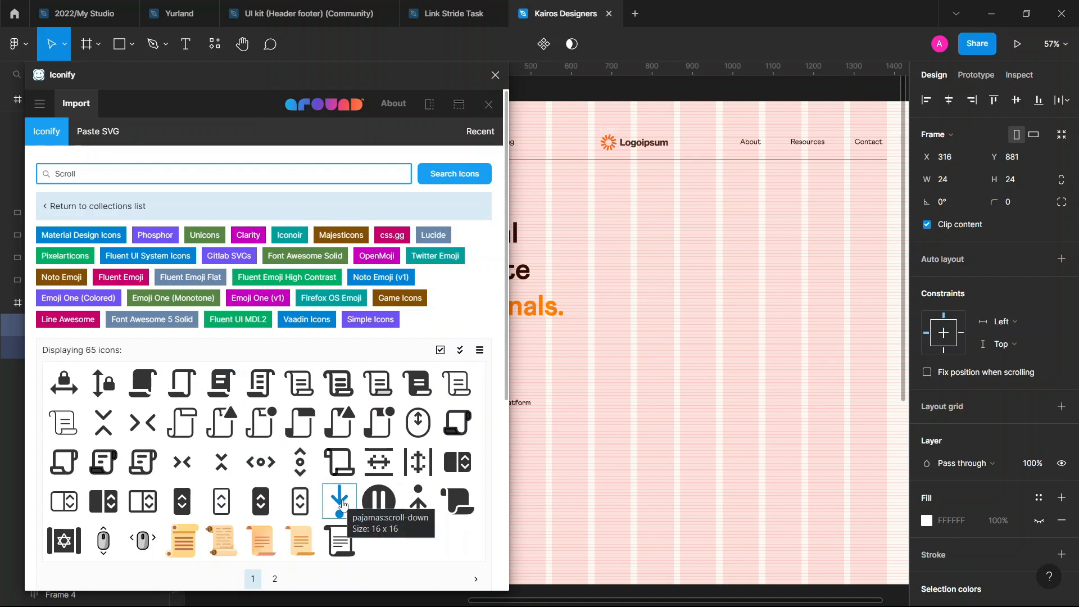
left_click_drag(343, 504, 635, 492)
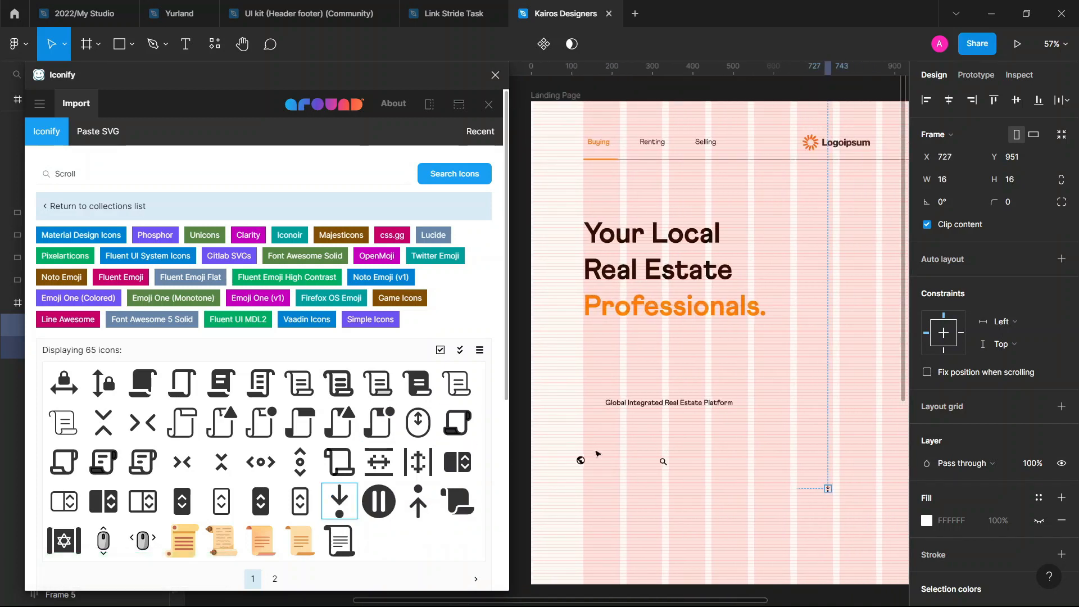
Compare the reference design's scroll-down label, search bar and tagline icon with the icons placed on the landing page
scroll(597, 453, "left", 10)
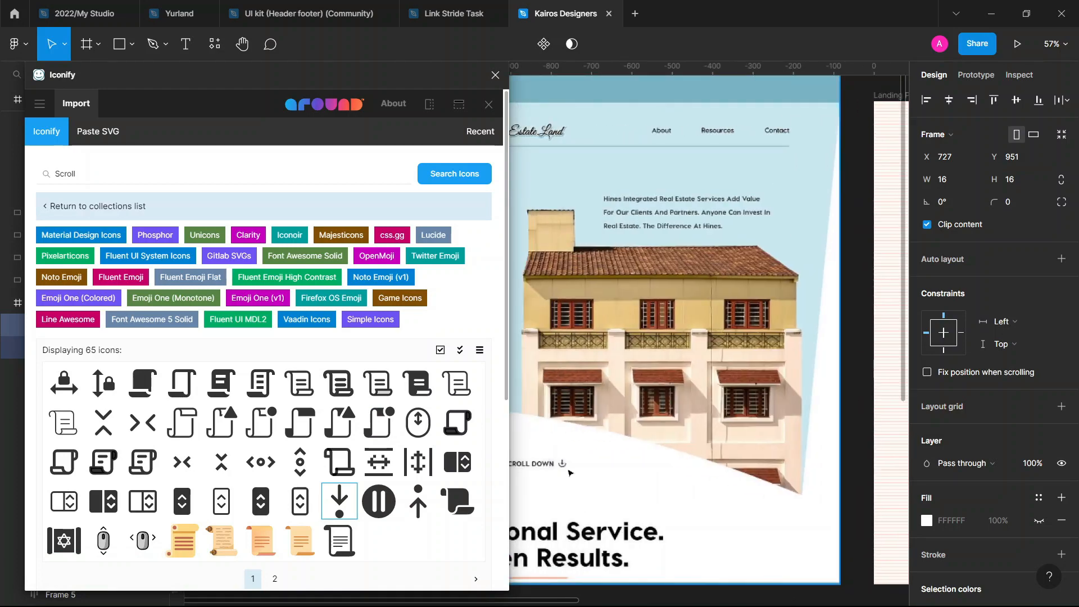
scroll(569, 472, "right", 12)
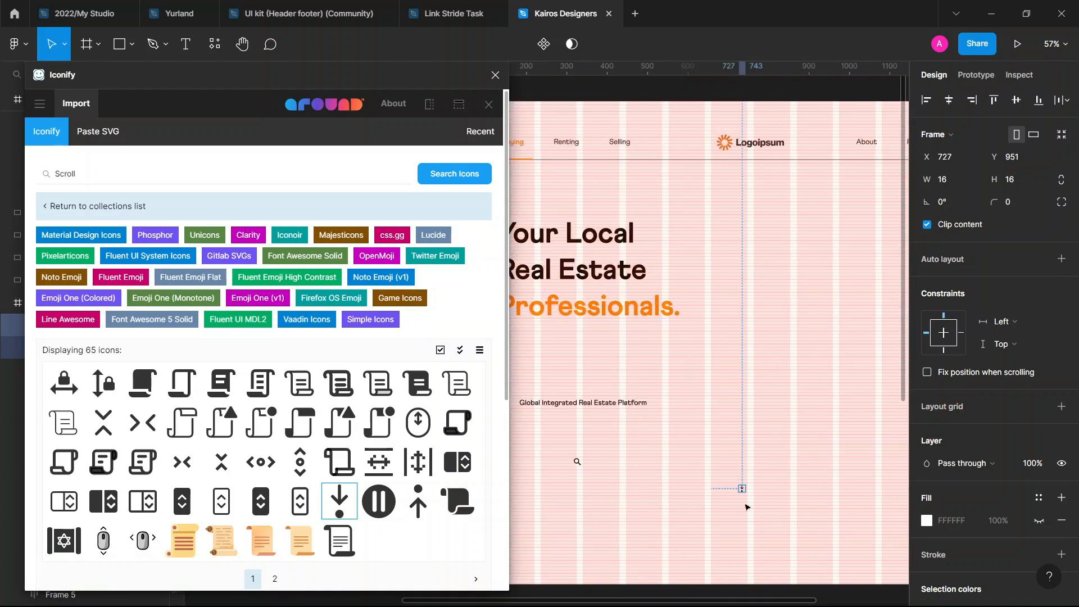
scroll(746, 507, "up", 5)
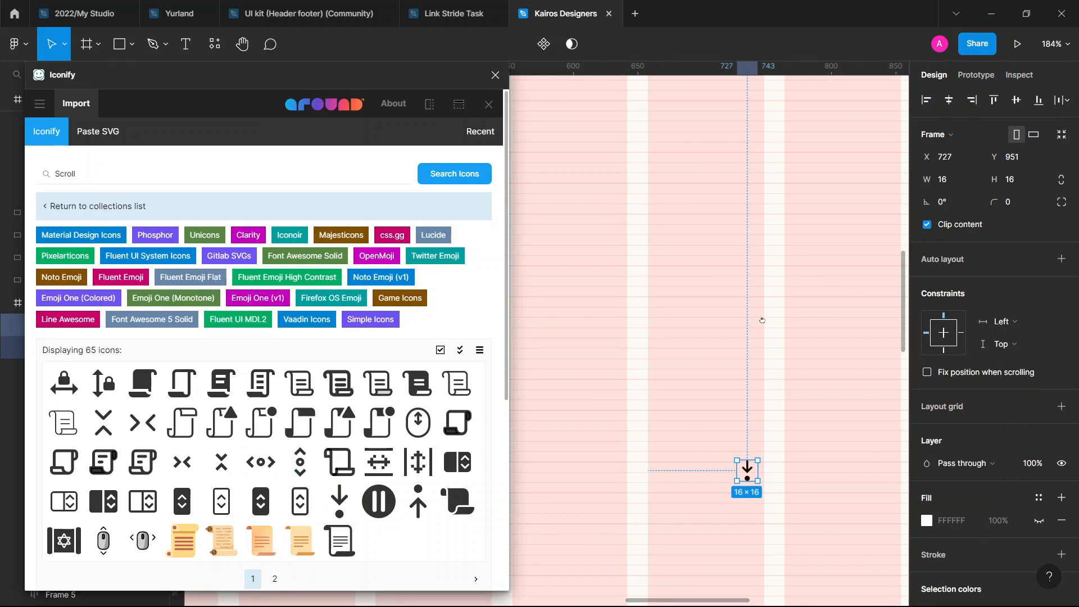
scroll(698, 363, "down", 5)
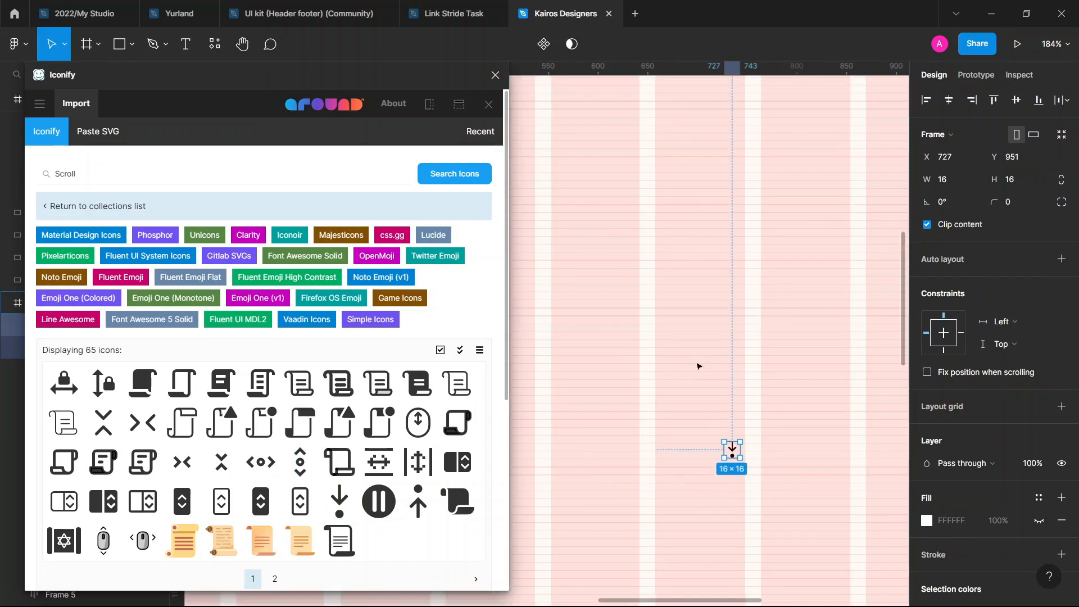
scroll(741, 421, "left", 3)
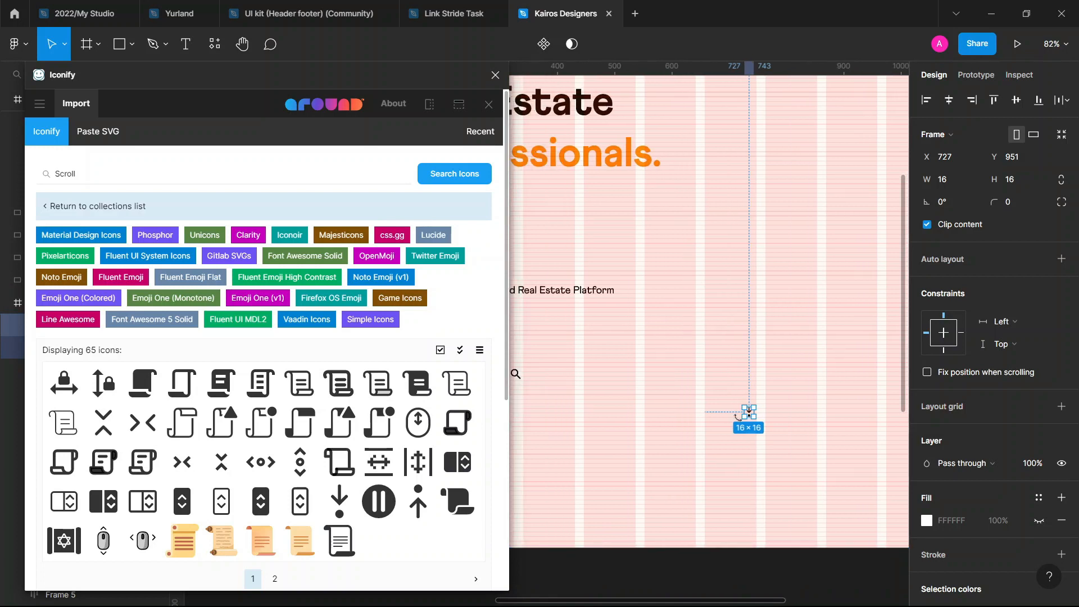
scroll(789, 437, "left", 10)
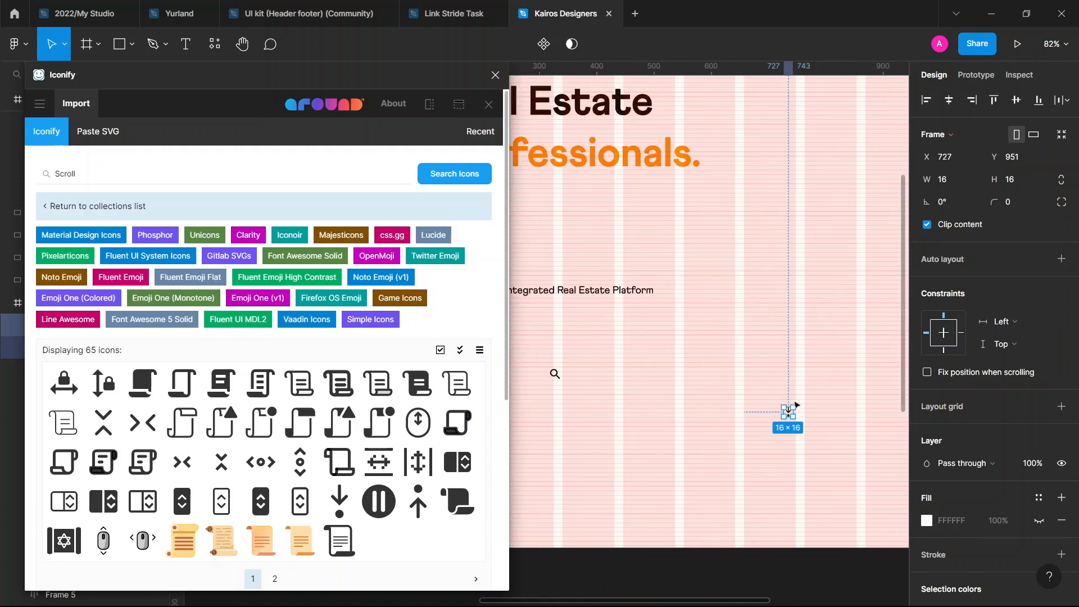
scroll(744, 373, "left", 15)
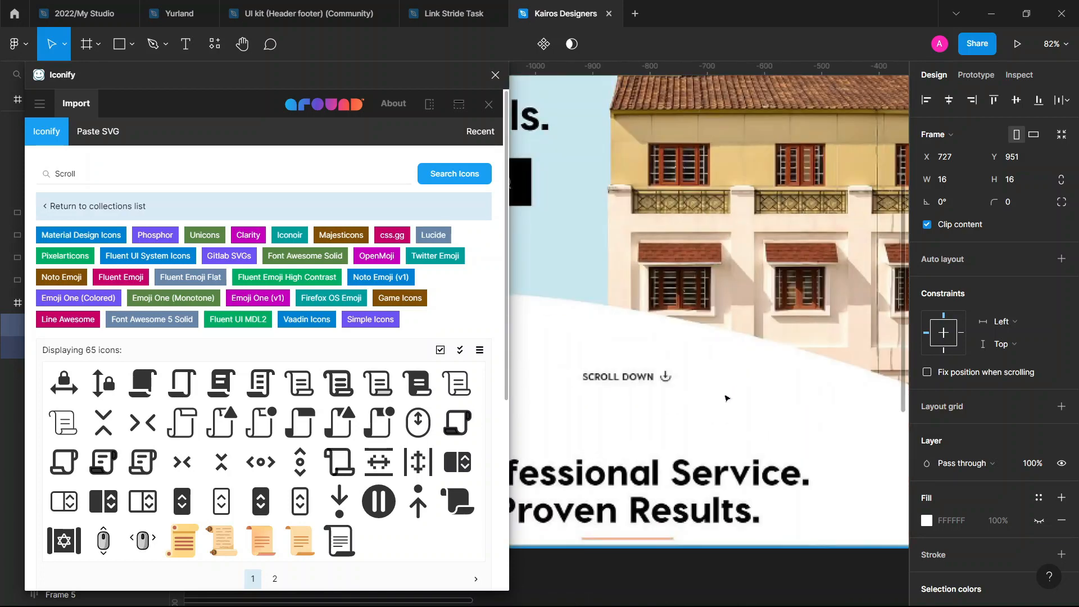
scroll(745, 375, "left", 10)
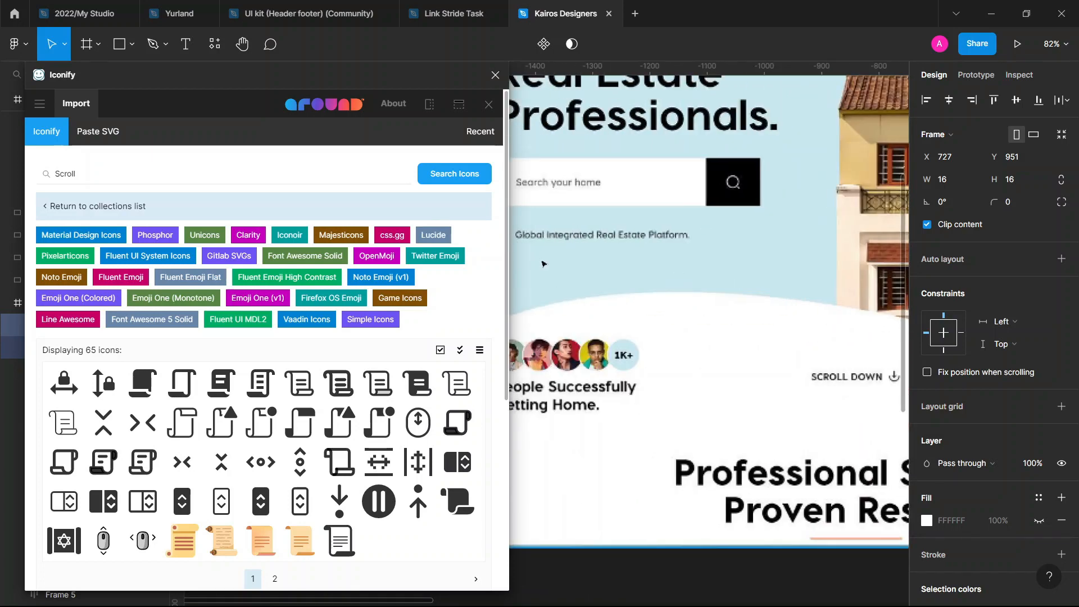
scroll(634, 367, "right", 8)
scroll(619, 346, "right", 13)
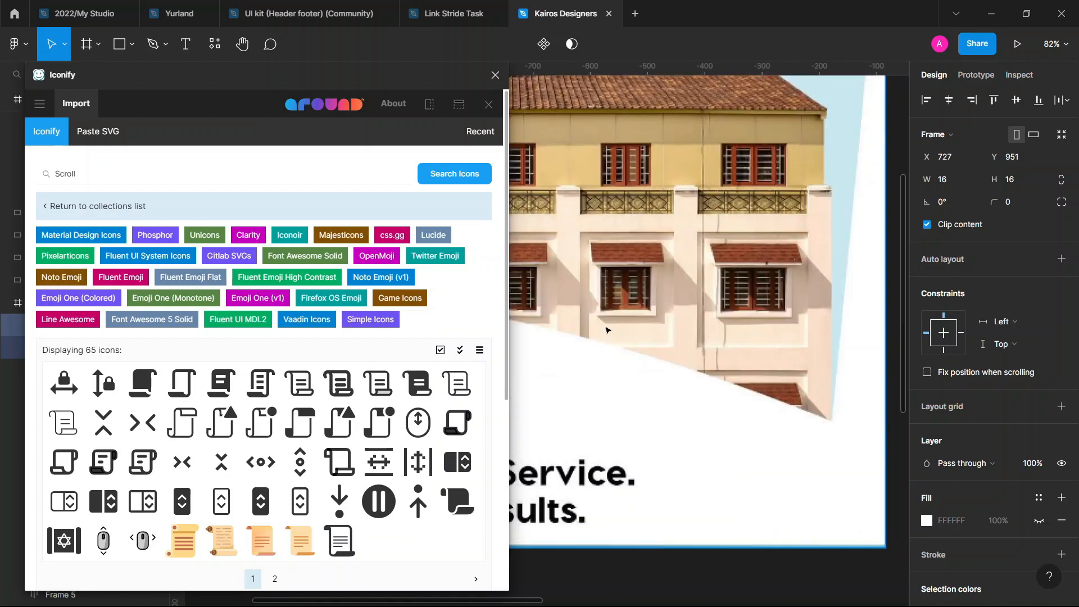
scroll(624, 354, "right", 8)
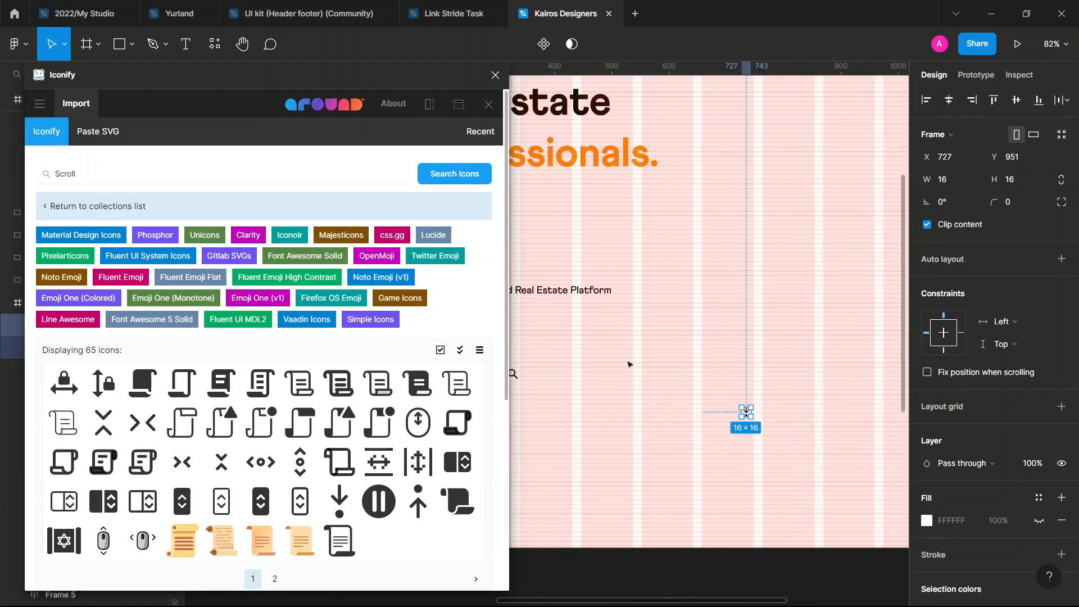
Move the globe icon beside the "Global Integrated Real Estate Platform" tagline, at about X 137, Y 735
scroll(629, 364, "left", 8)
left_click_drag(655, 380, 678, 293)
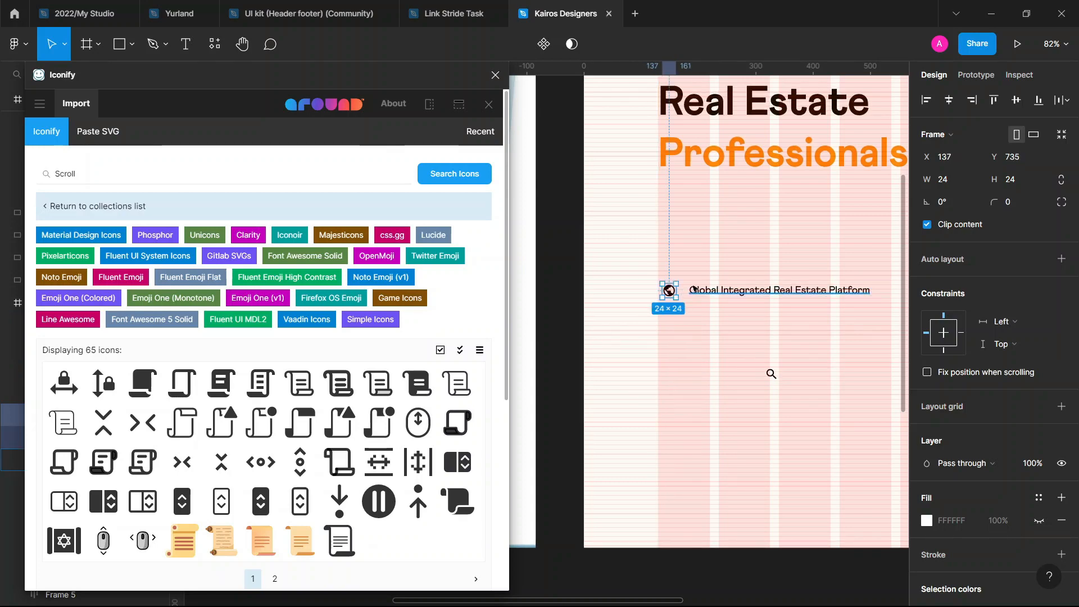
scroll(693, 251, "up", 5)
scroll(702, 292, "down", 2)
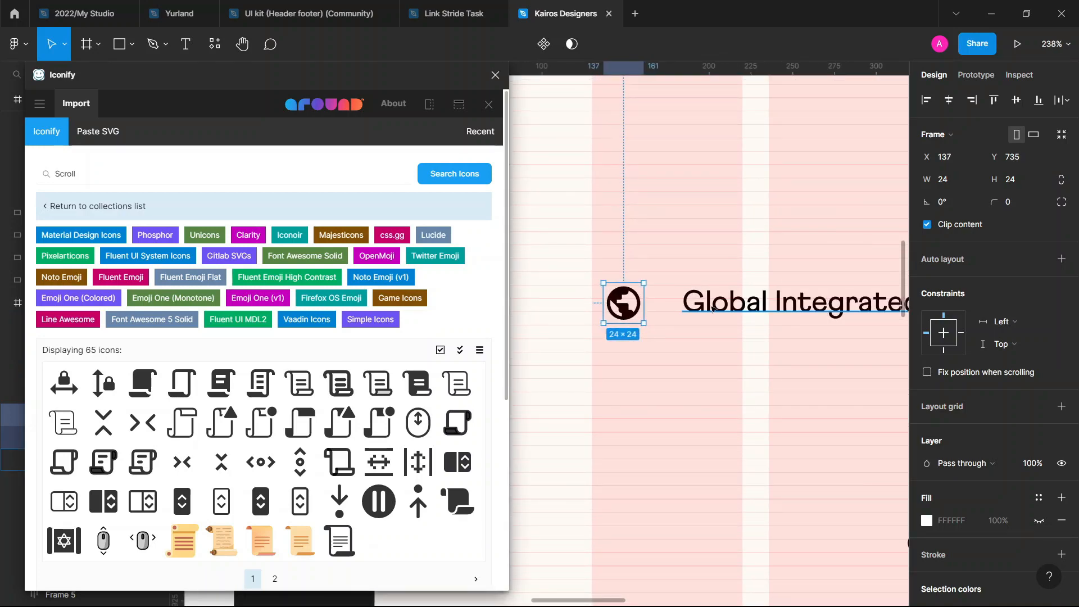
Set the horizontal spacing between the globe icon and tagline to 16 and align the pair with the first column's edge at X 130
left_click(712, 309, "shift")
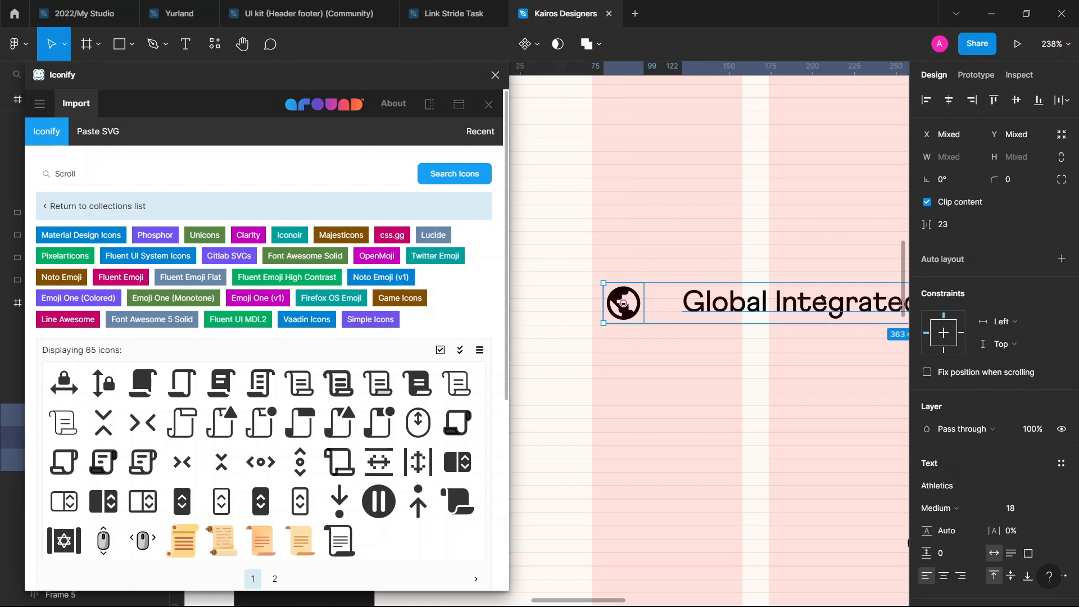
left_click(950, 226)
type("16")
key("Return")
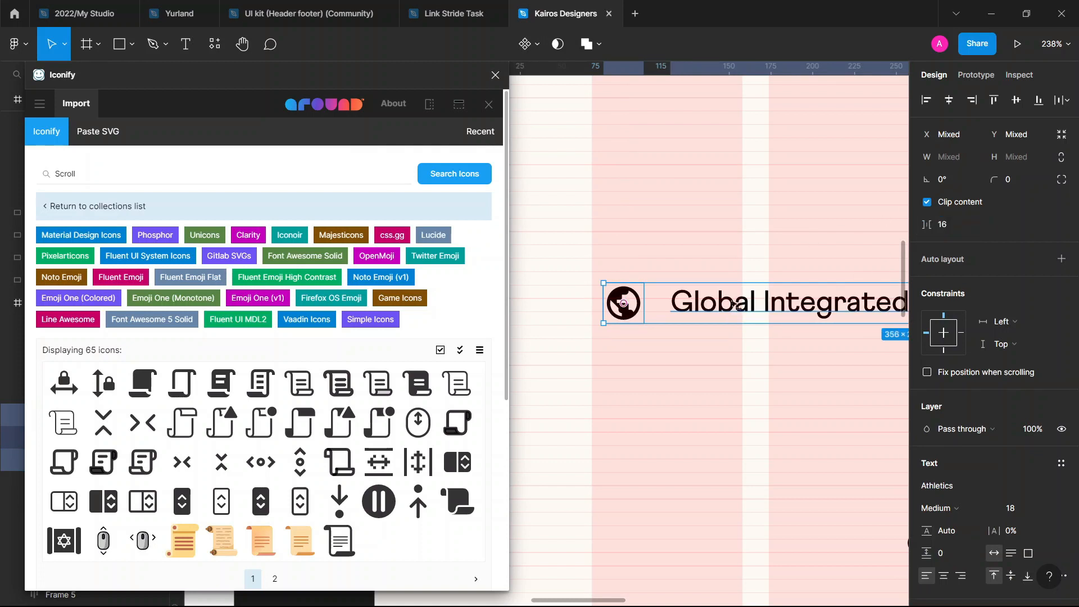
left_click_drag(738, 305, 692, 289)
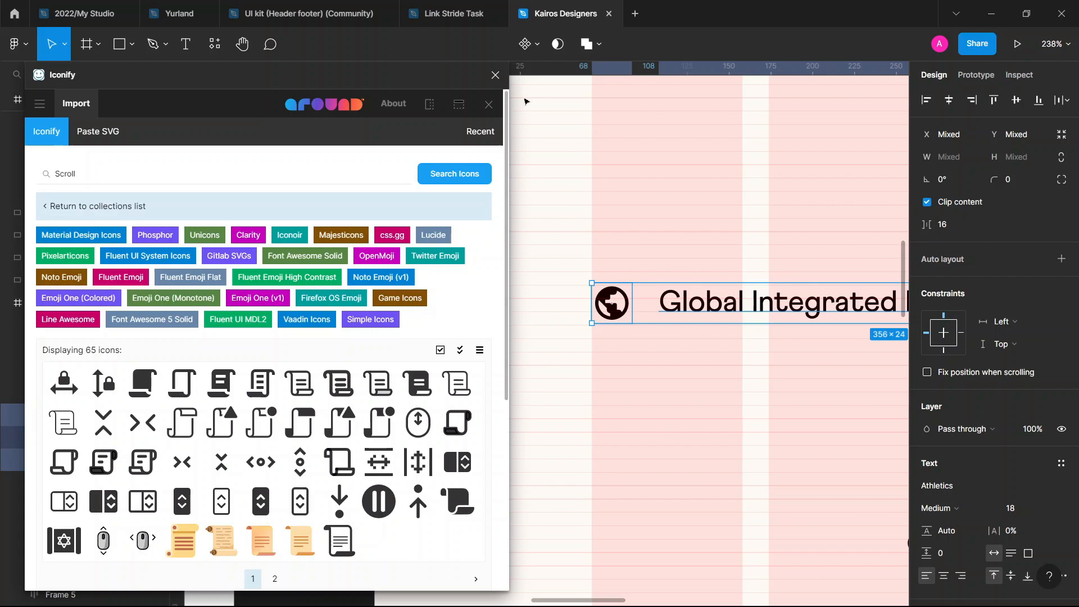
Close the Iconify plugin and recolour the globe icon with the document's orange F97316
left_click(494, 76)
left_click(603, 307)
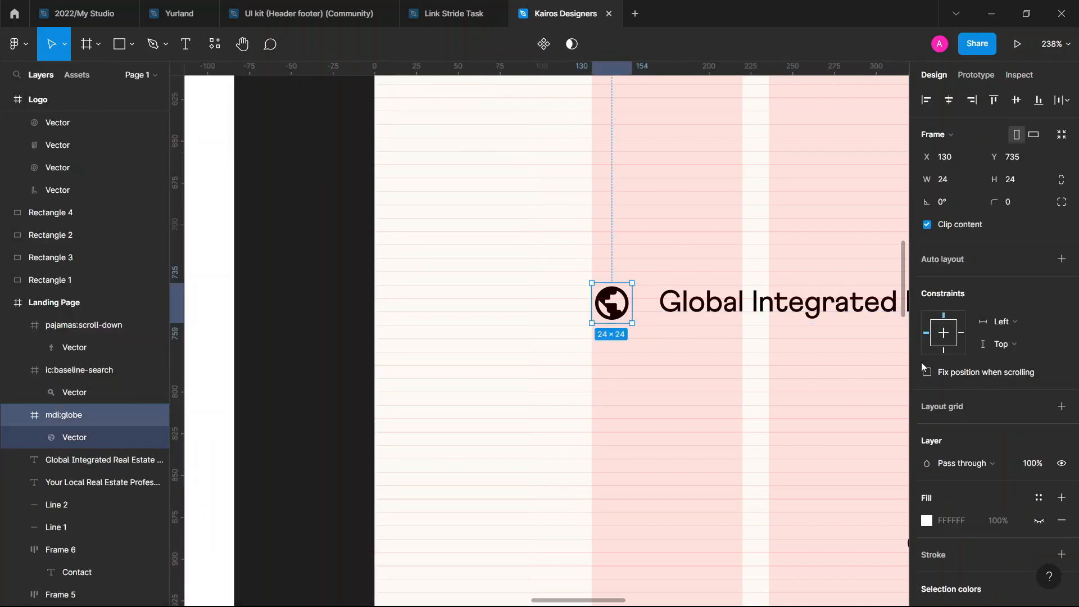
scroll(927, 388, "down", 5)
left_click(925, 403)
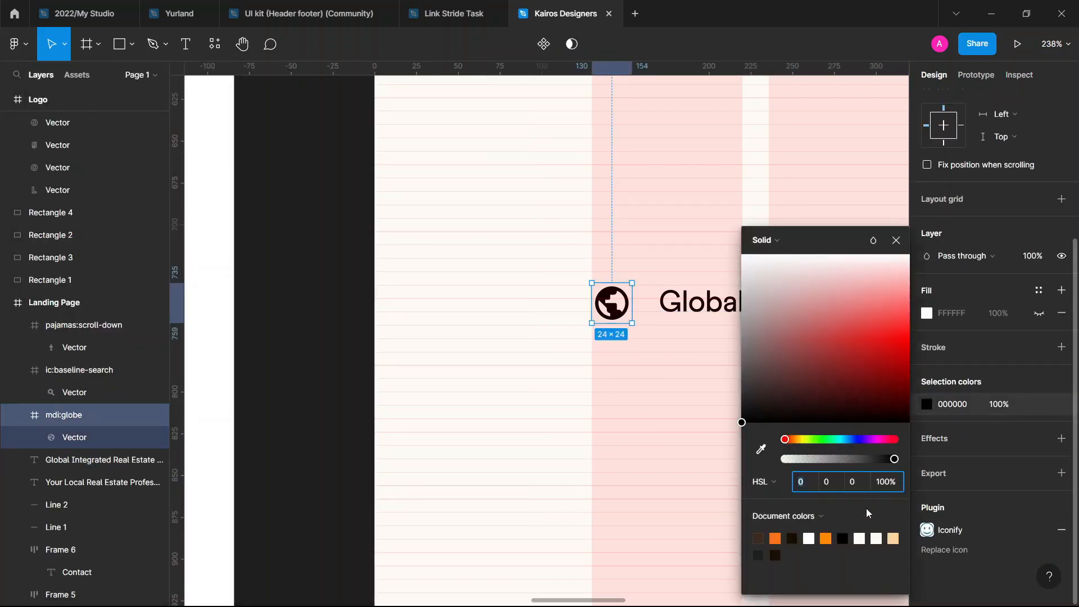
left_click(825, 538)
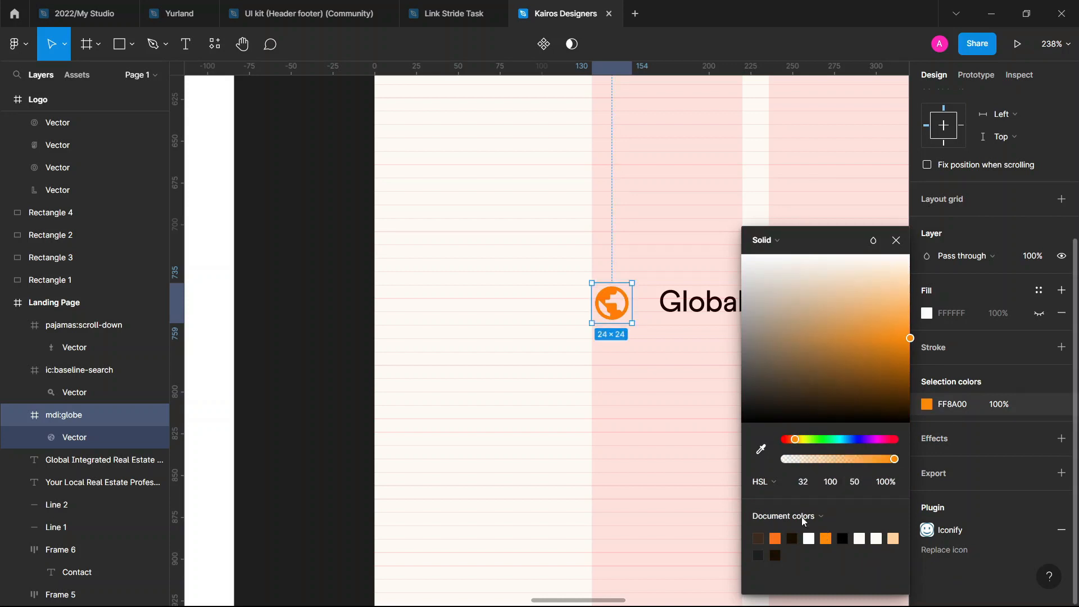
left_click(777, 536)
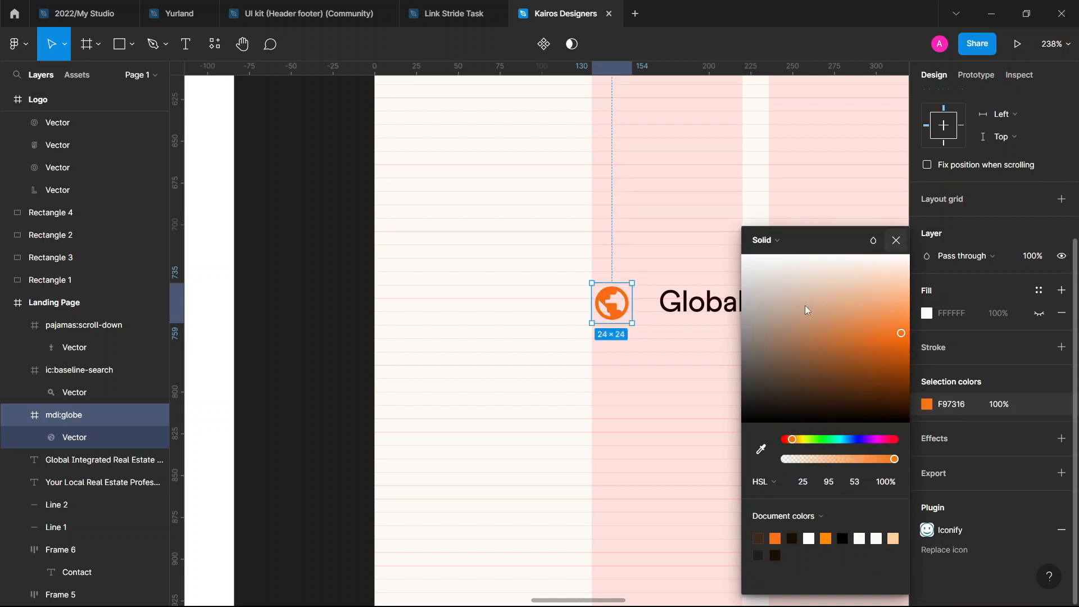
Move the tagline text closer to the globe icon, leaving a gap of 4 between them
key("Escape")
left_click(777, 305)
left_click_drag(770, 303, 745, 308)
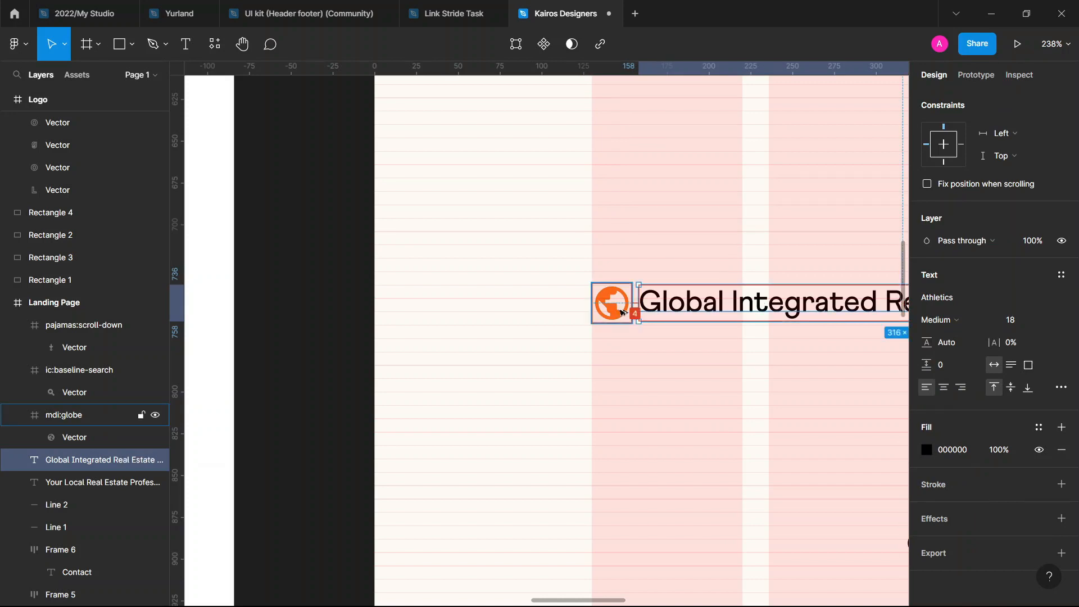
left_click(561, 405)
Group the globe icon and tagline into one auto layout frame
scroll(550, 393, "down", 5)
scroll(535, 377, "down", 5)
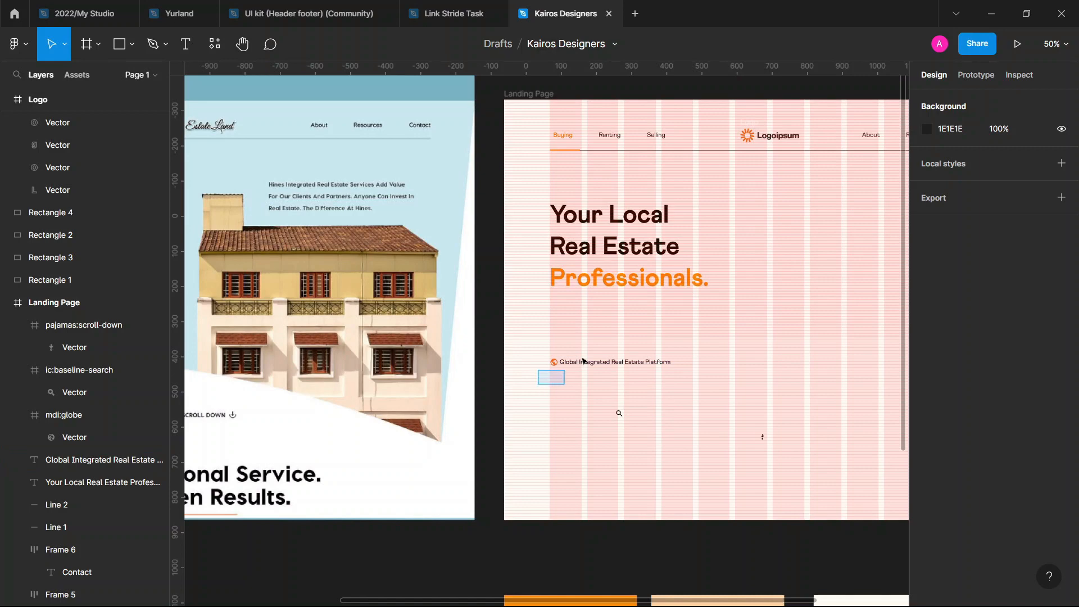
left_click_drag(583, 361, 609, 354)
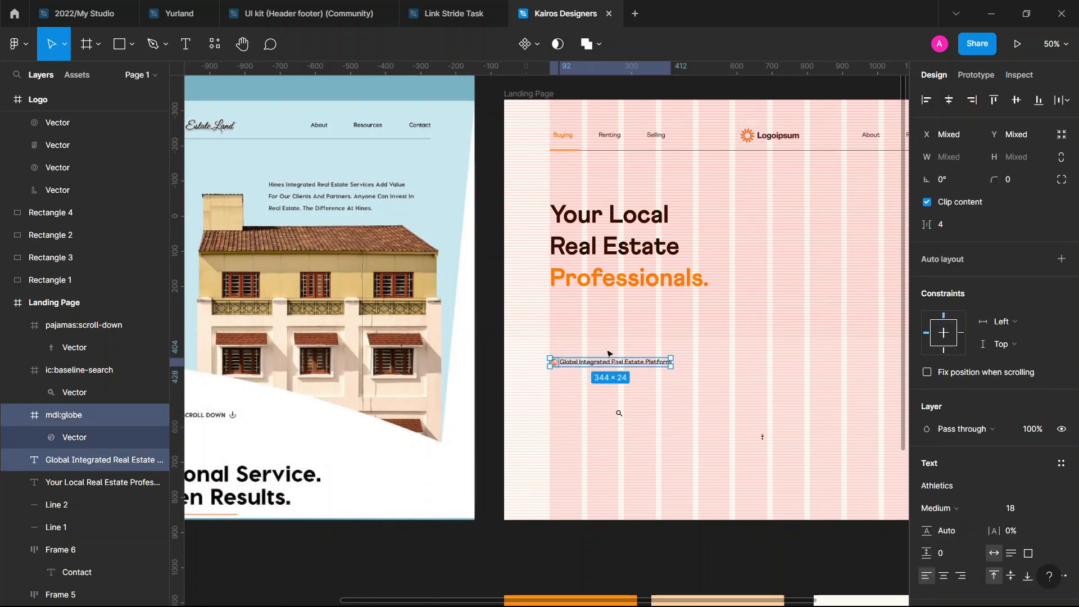
key("shift+a")
scroll(552, 388, "left", 5)
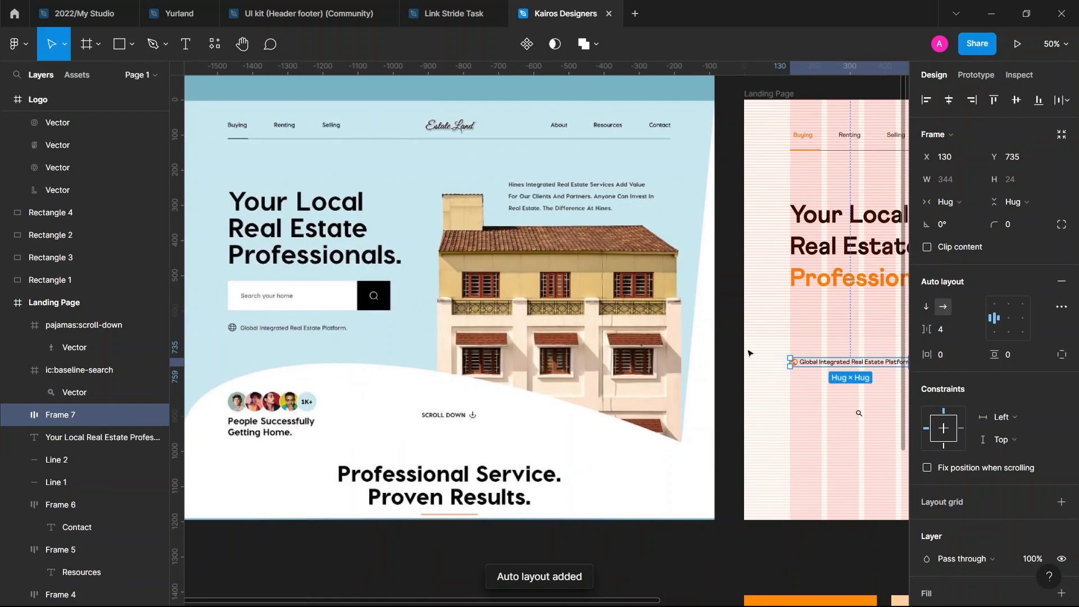
Duplicate the tagline frame below the original at Y 816 and place the copy's globe icon after its text
scroll(552, 388, "right", 5)
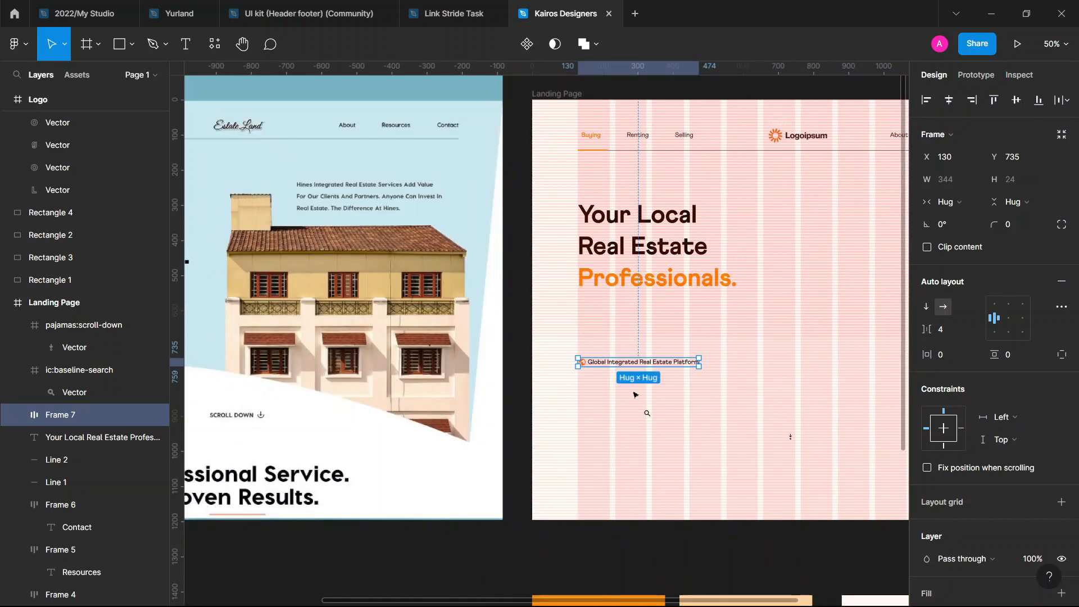
scroll(528, 393, "up", 5)
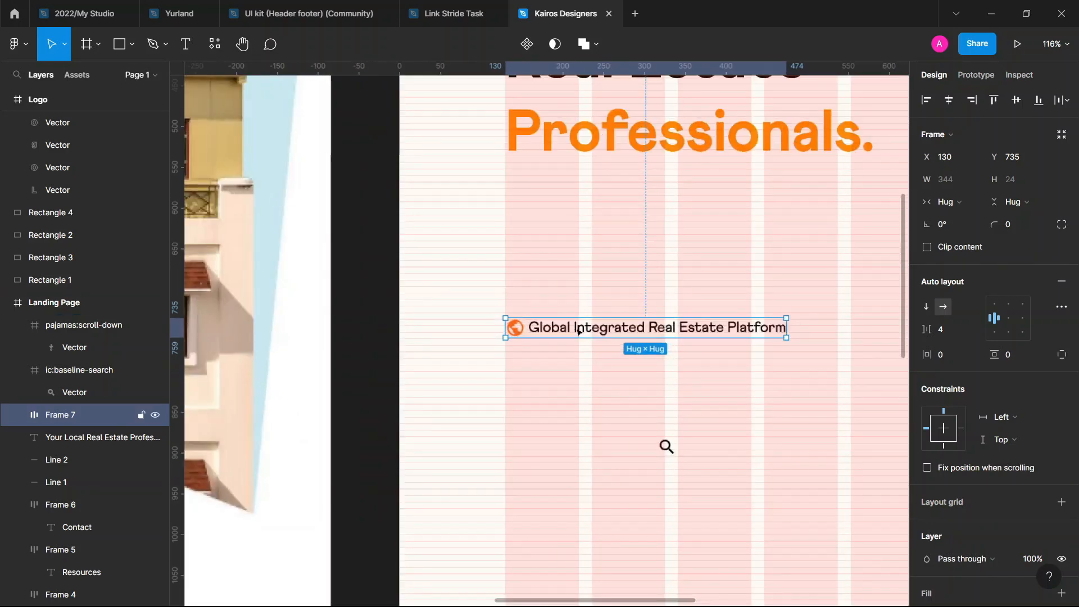
key("ctrl+d")
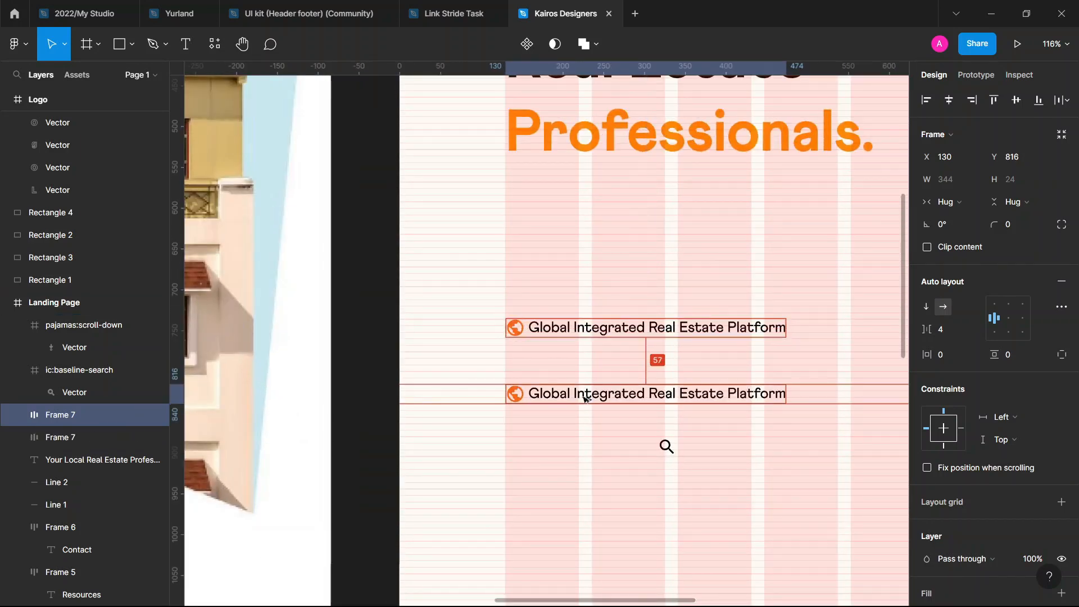
left_click(18, 414)
left_click(34, 437)
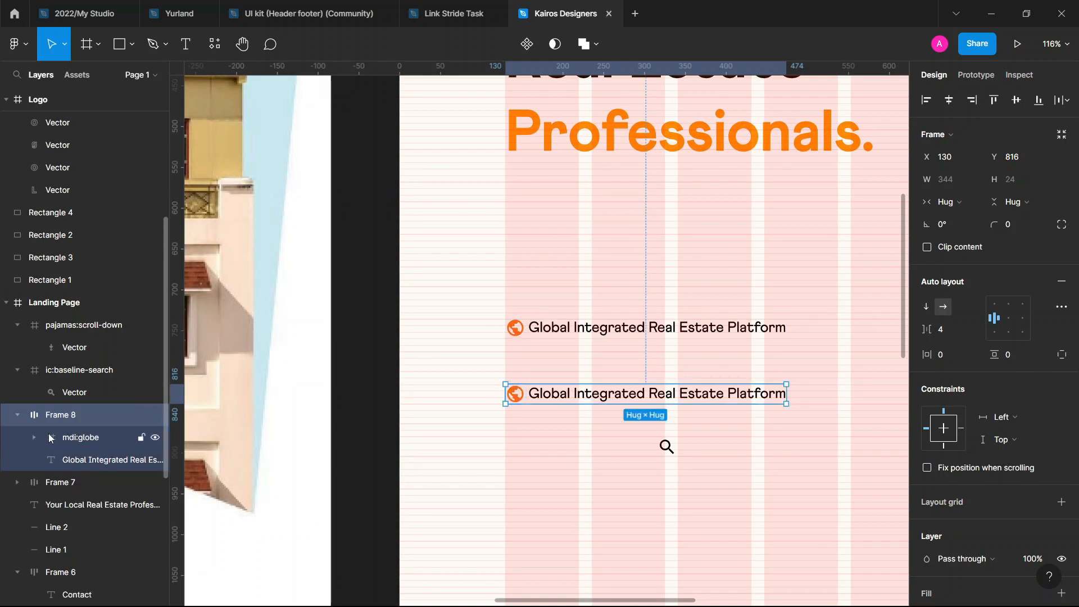
mouse_move(56, 437)
left_mouse_down()
mouse_move(56, 462)
mouse_move(58, 428)
left_mouse_up()
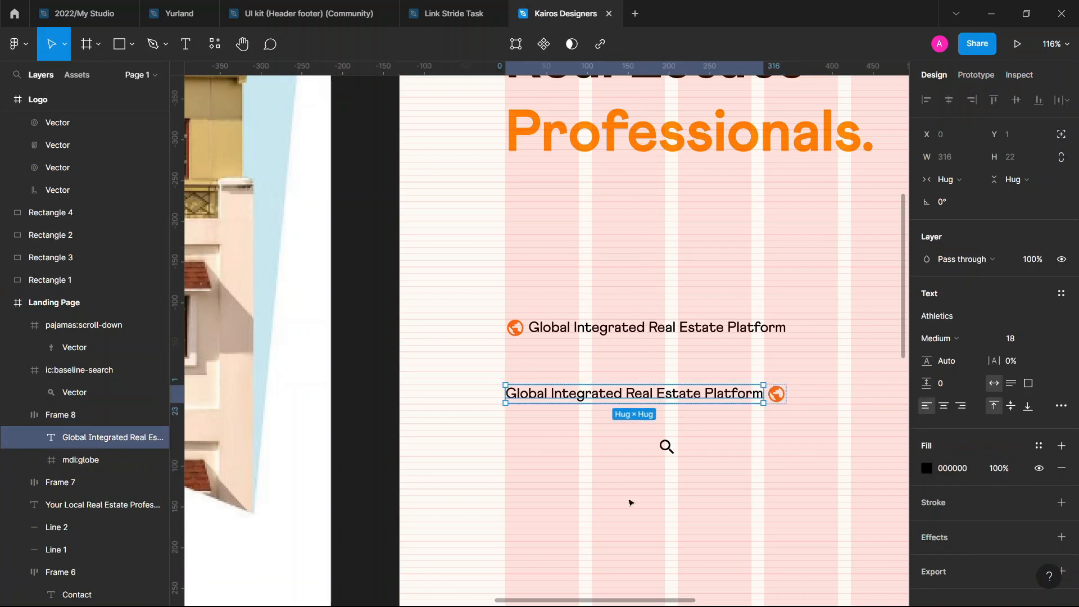
left_click(561, 414)
Recolour the scroll-down icon with the document's orange F97316
scroll(618, 477, "right", 5)
left_click(691, 500)
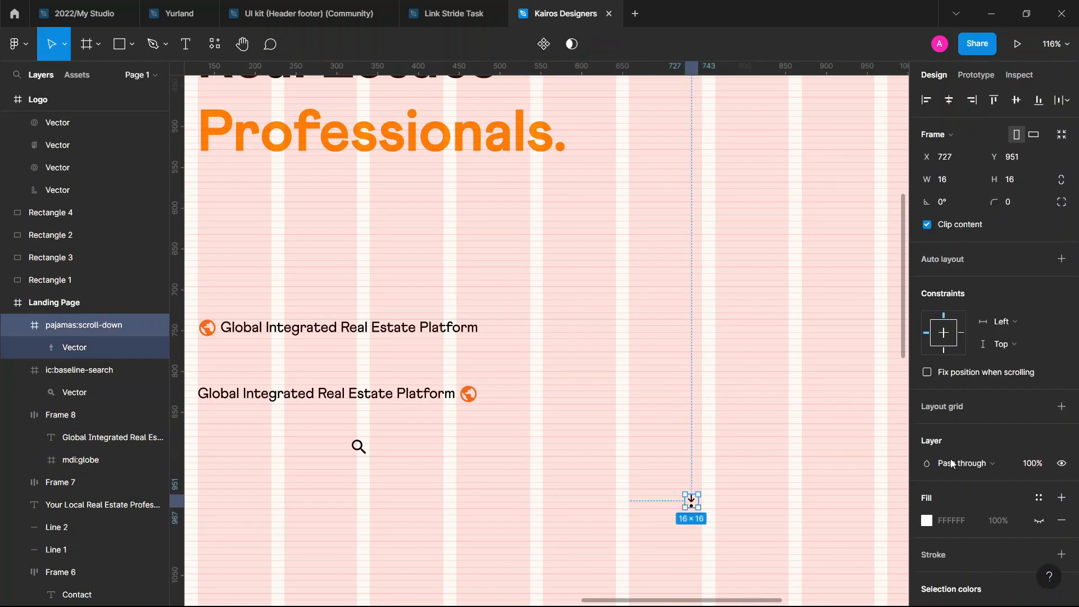
scroll(989, 403, "down", 5)
left_click(928, 403)
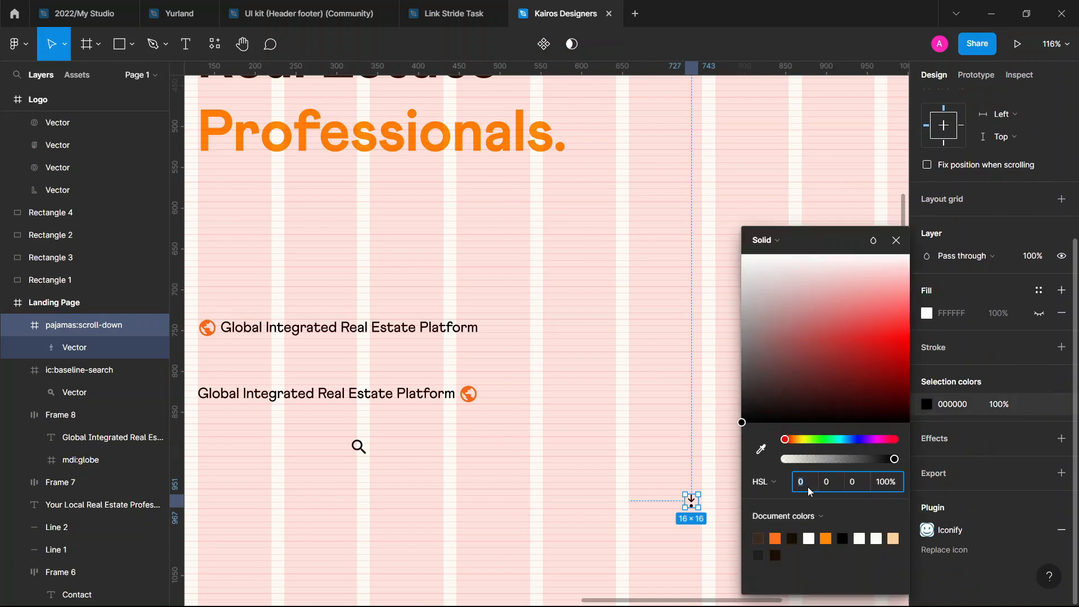
left_click(775, 538)
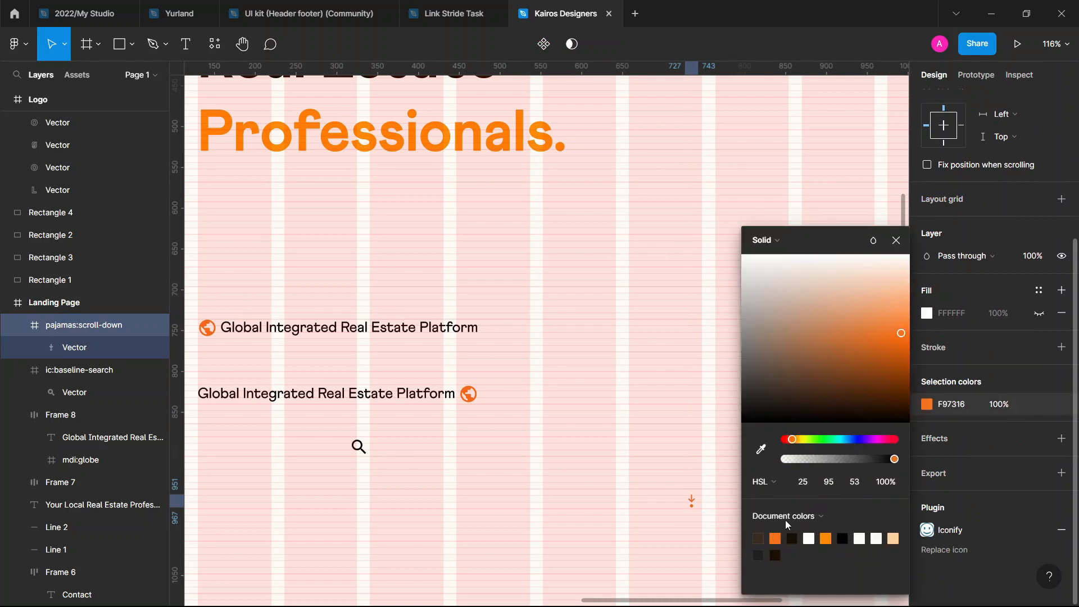
left_click(896, 241)
Resize the scroll-down icon to 24 × 24 with its proportions constrained
scroll(972, 247, "up", 4)
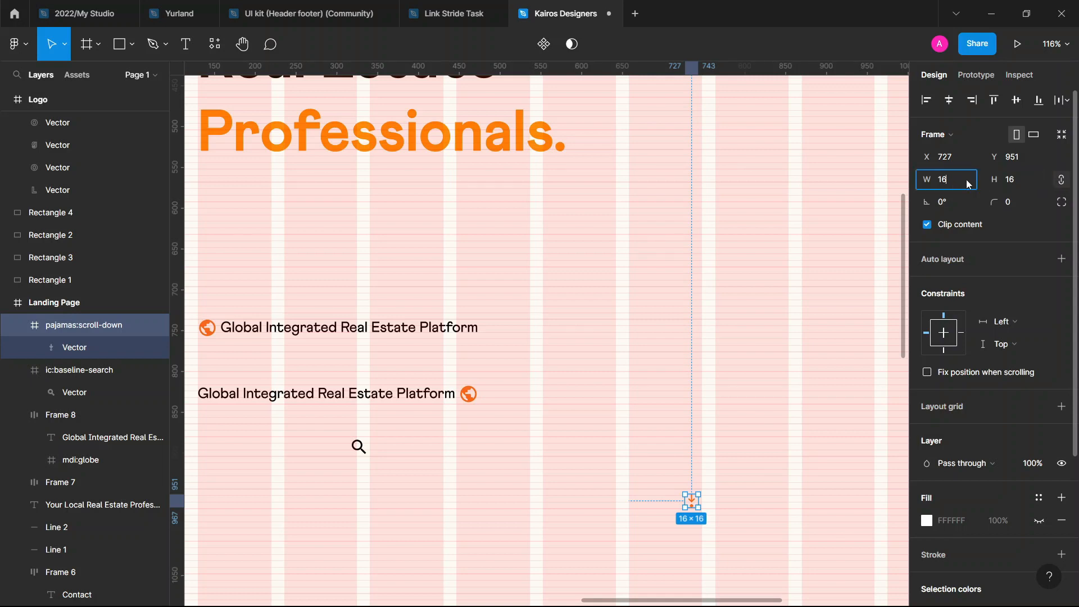
key("BackSpace")
key("BackSpace")
type("24")
key("Return")
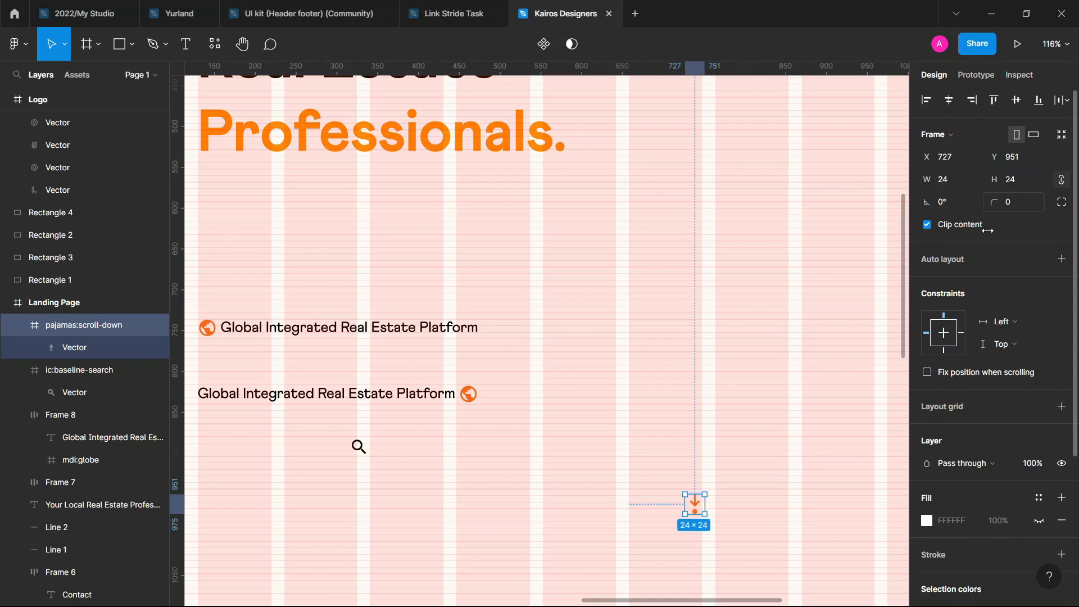
Put the scroll-down icon into the duplicated tagline frame and delete that frame's globe icon
left_click_drag(695, 504, 458, 395)
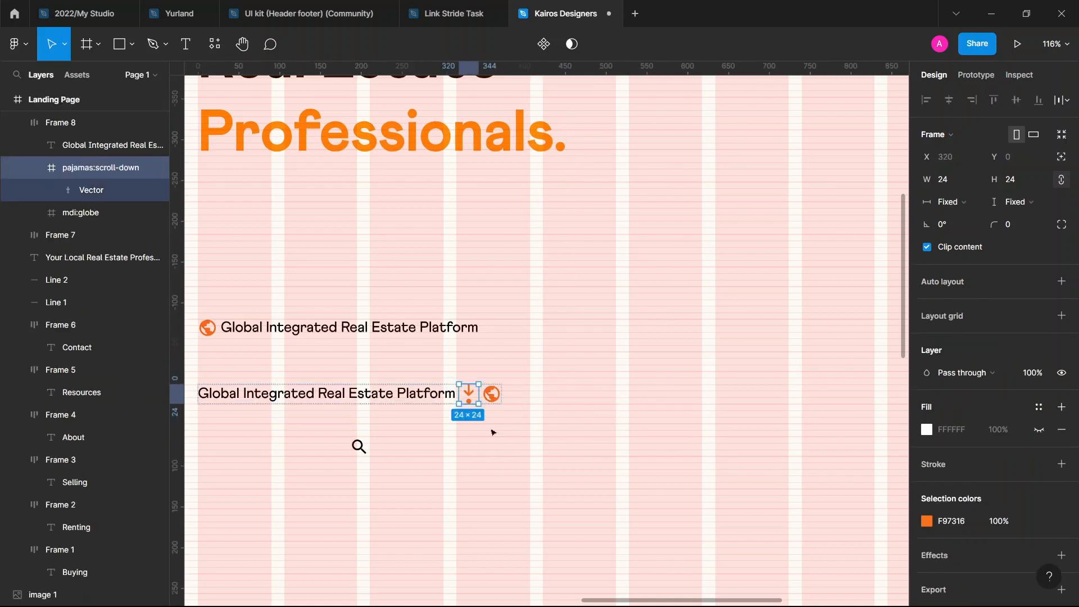
left_click(497, 397)
key("Delete")
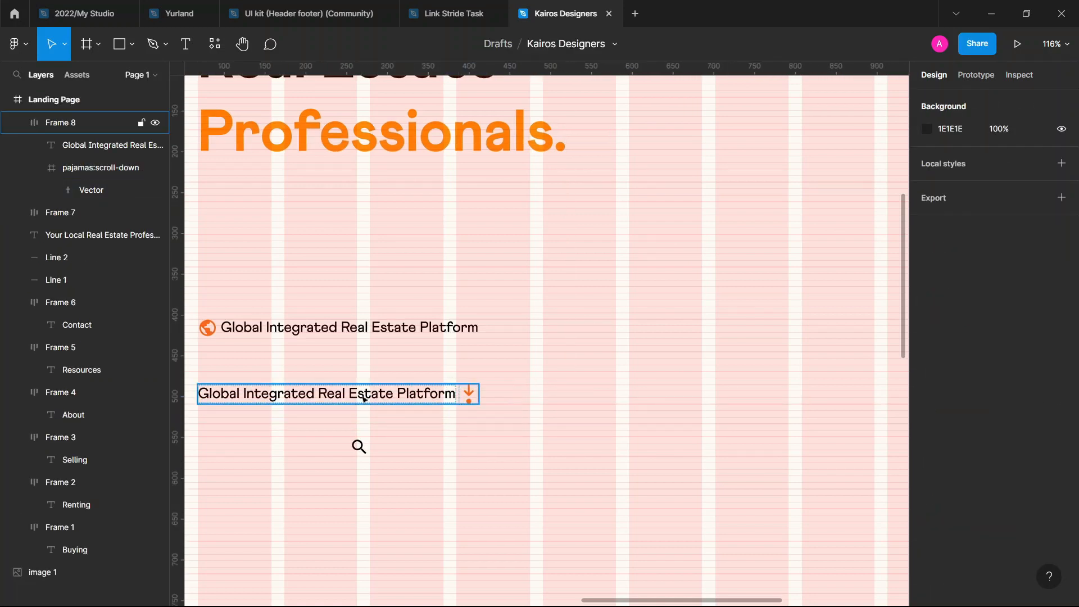
Replace the duplicated tagline's text with "Scroll Down"
left_click(361, 395)
double_click(361, 394)
key("ctrl+a")
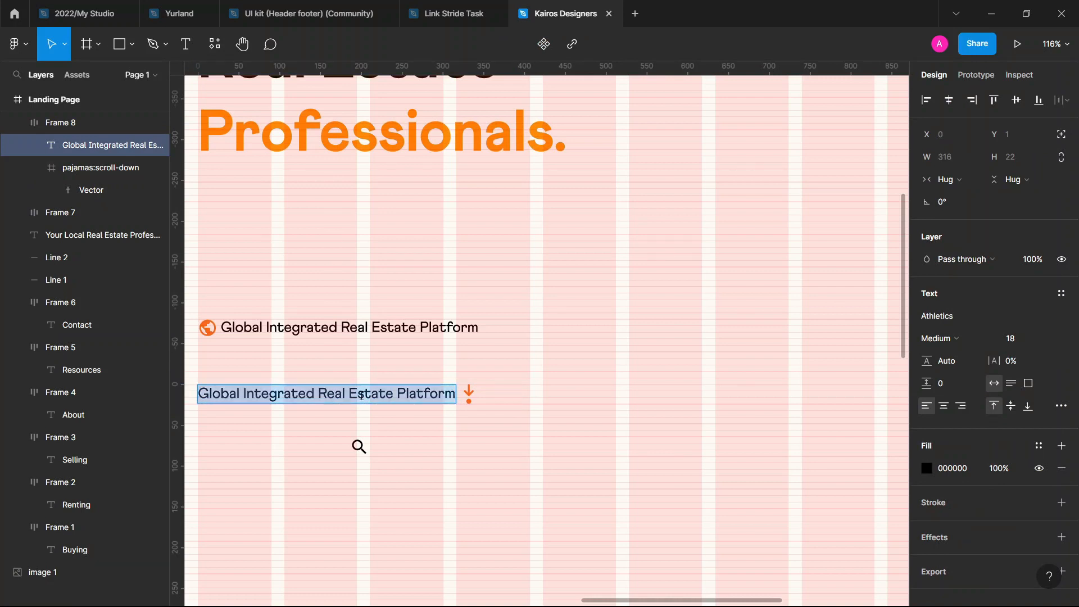
type("Scroll Down")
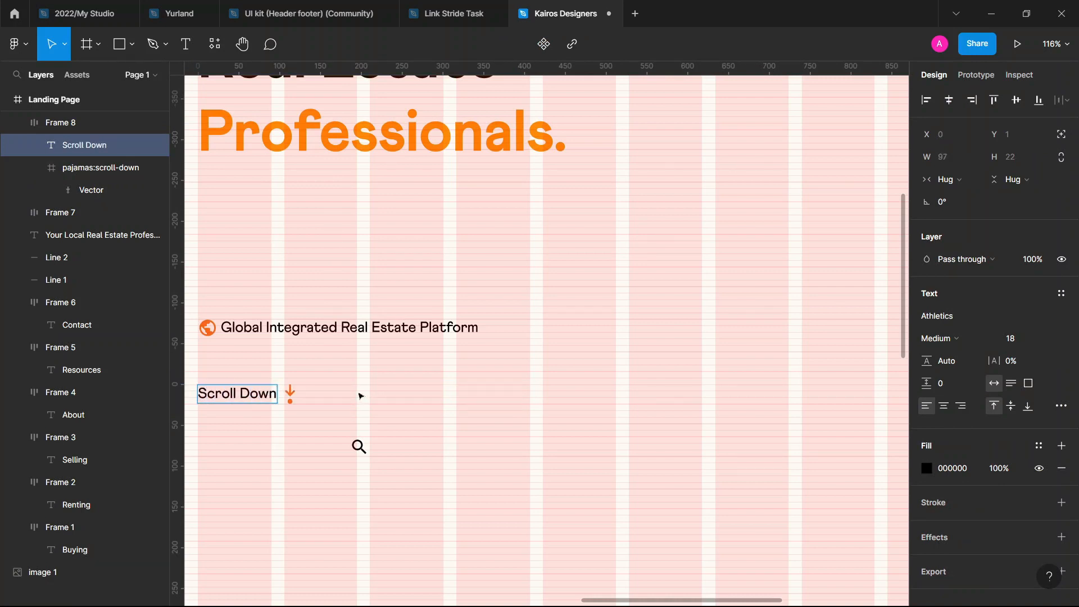
left_click(370, 400)
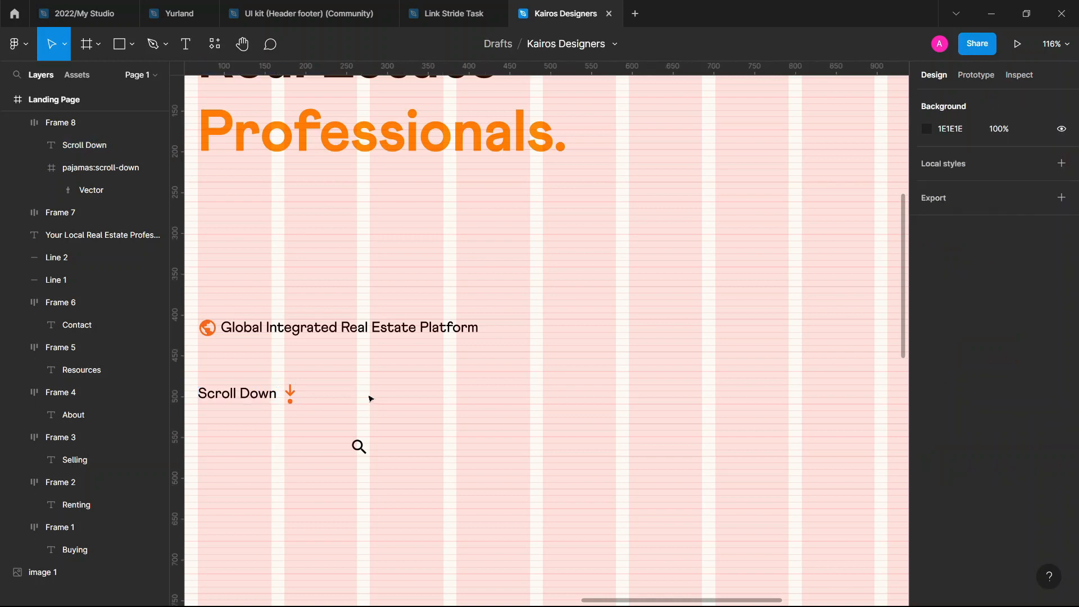
Move the Scroll Down label to the lower middle of the page and the search icon to about X 653, Y 744
left_click(254, 394)
left_click_drag(254, 394, 709, 490)
left_click(405, 492)
left_click(364, 449)
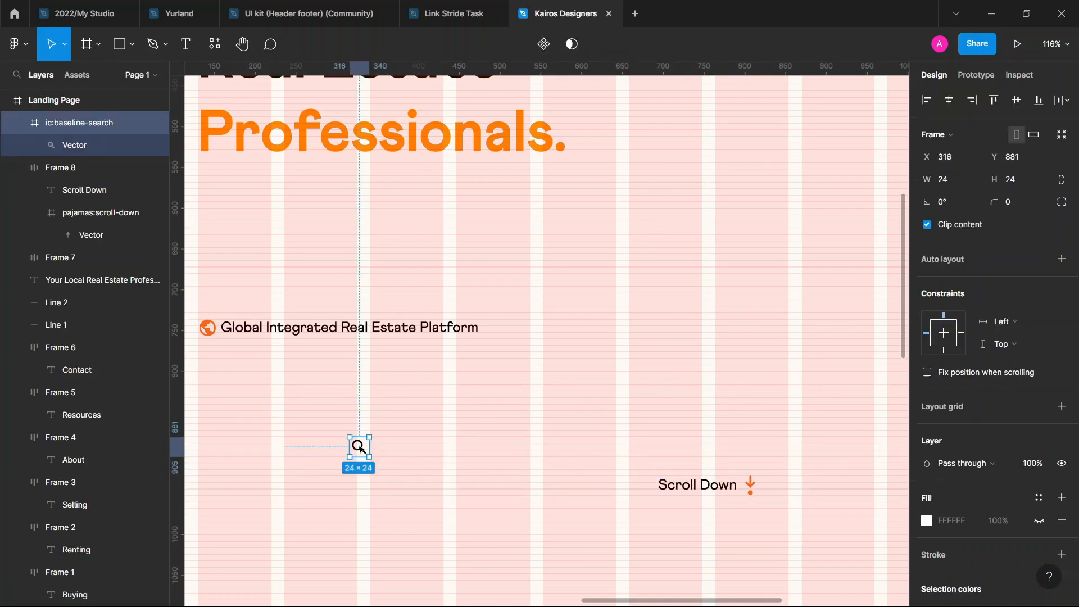
left_click_drag(362, 445, 652, 327)
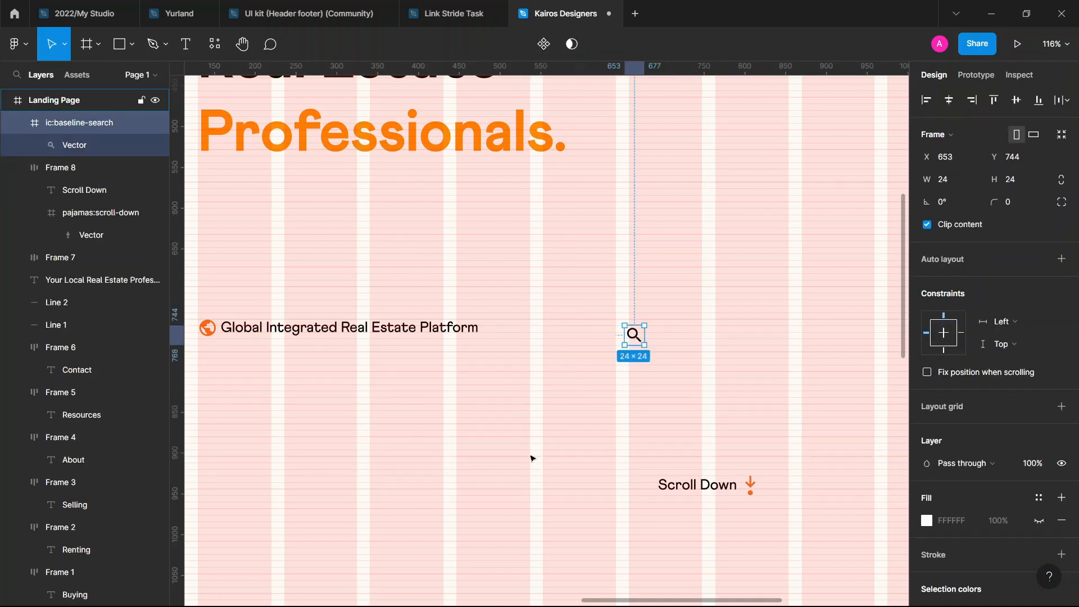
Copy the Renting navigation item to the space between the heading and tagline, at about X 142, Y 624
key("minus")
scroll(520, 381, "up", 1)
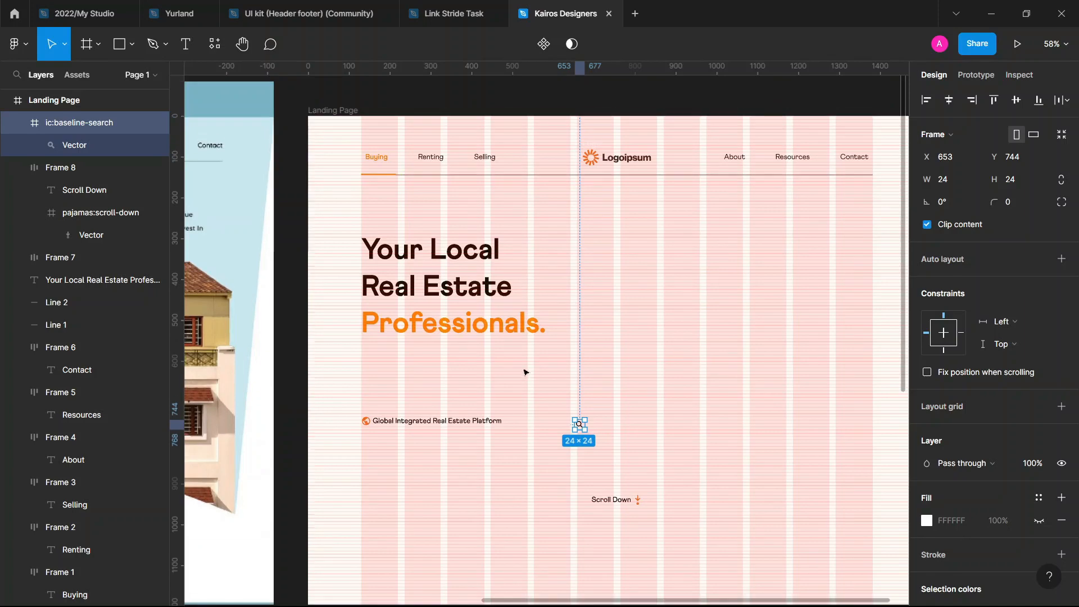
left_click(431, 158)
left_click_drag(431, 158, 389, 380)
Examine the reference design's search bar and compare its layout and placement with the landing page
scroll(440, 433, "left", 10)
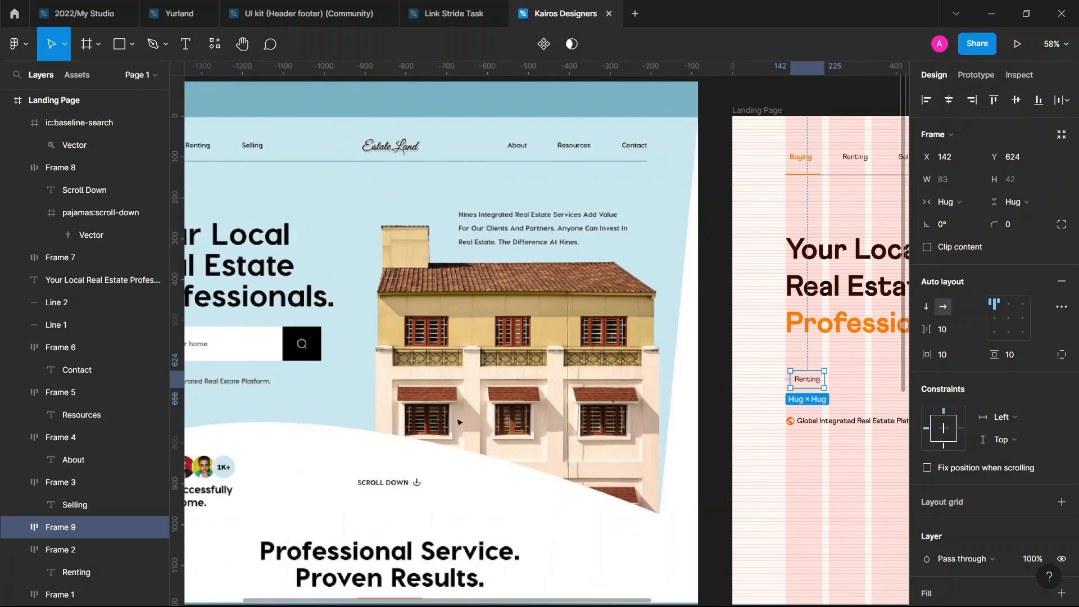
scroll(256, 345, "left", 2)
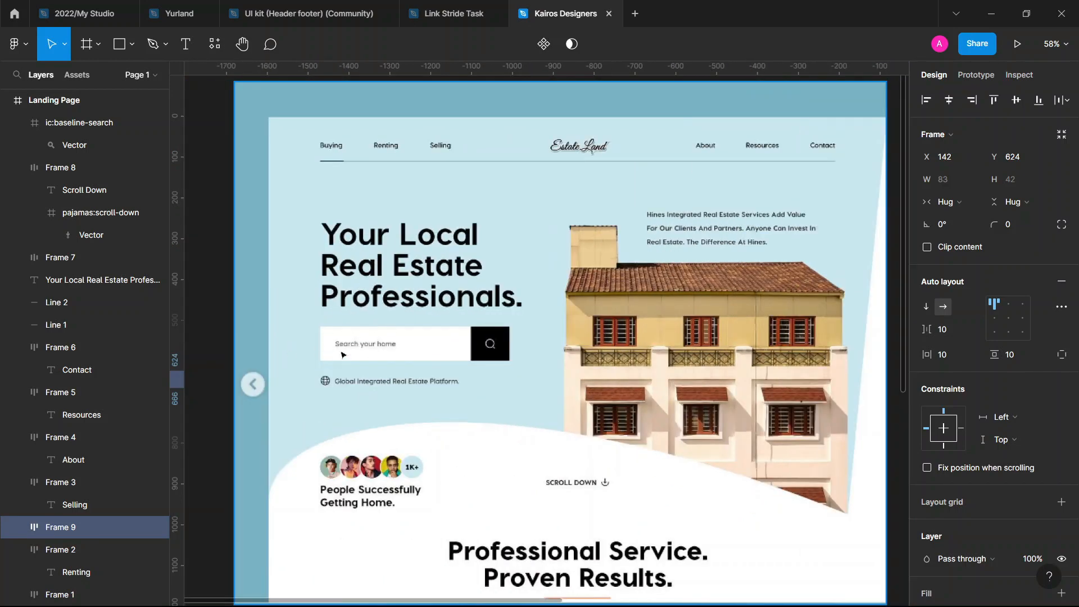
scroll(590, 415, "right", 12)
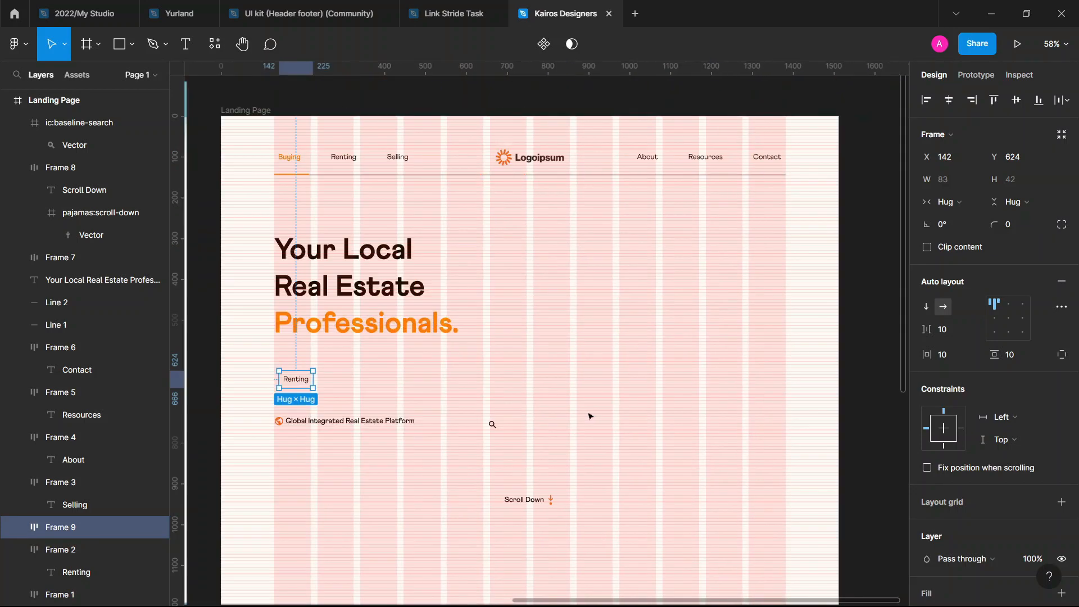
scroll(268, 390, "left", 10)
scroll(338, 379, "up", 2)
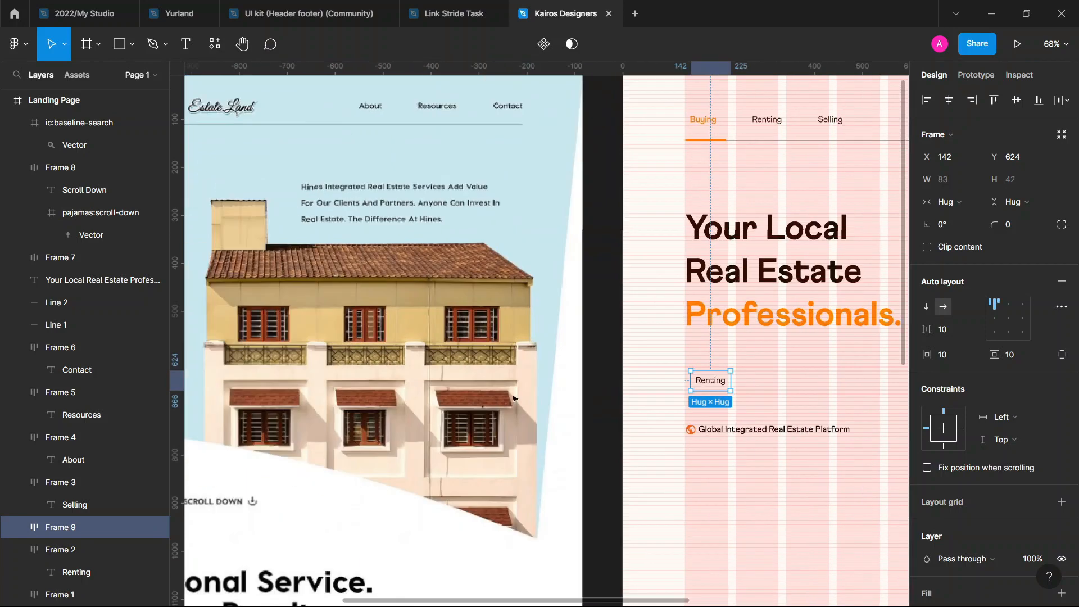
scroll(337, 379, "left", 5)
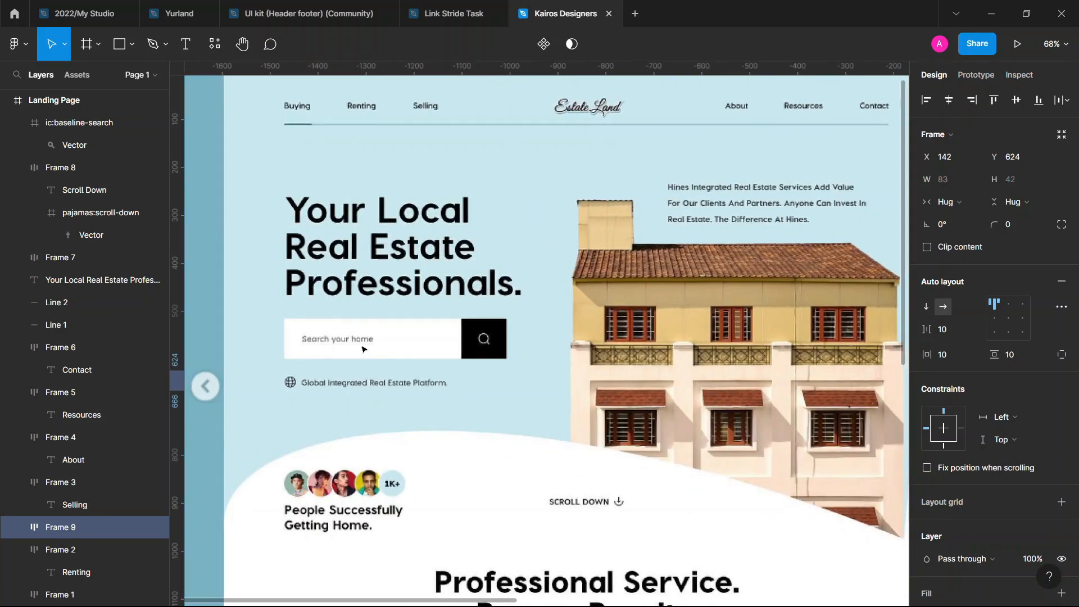
scroll(363, 336, "right", 1)
scroll(349, 304, "down", 2)
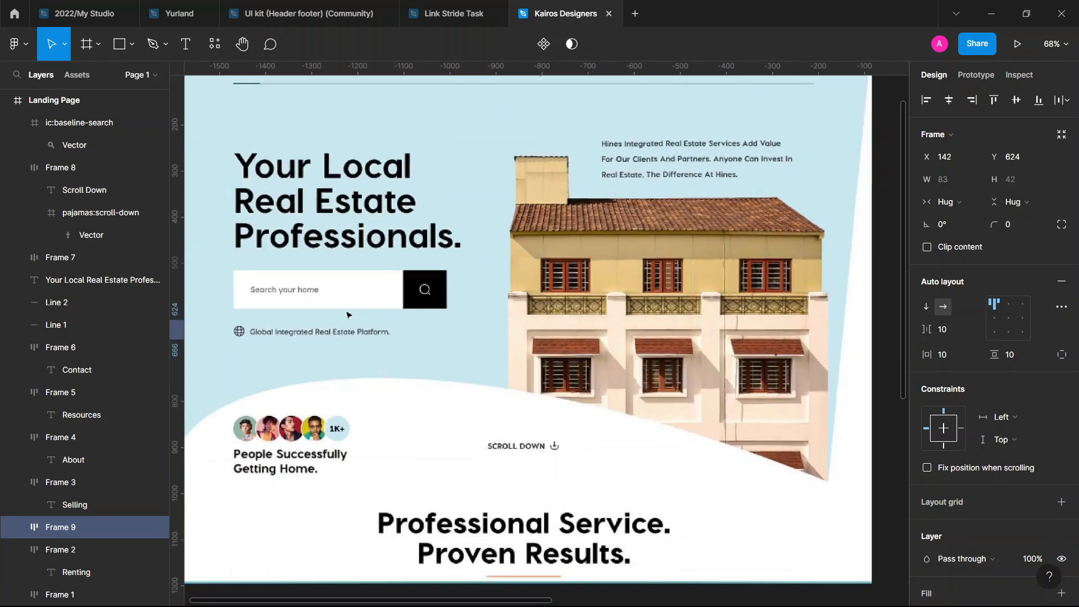
Fill the copied Renting frame with the off-white colour sampled from the palette swatch below the page
scroll(350, 313, "down", 5, "ctrl")
scroll(562, 365, "right", 3)
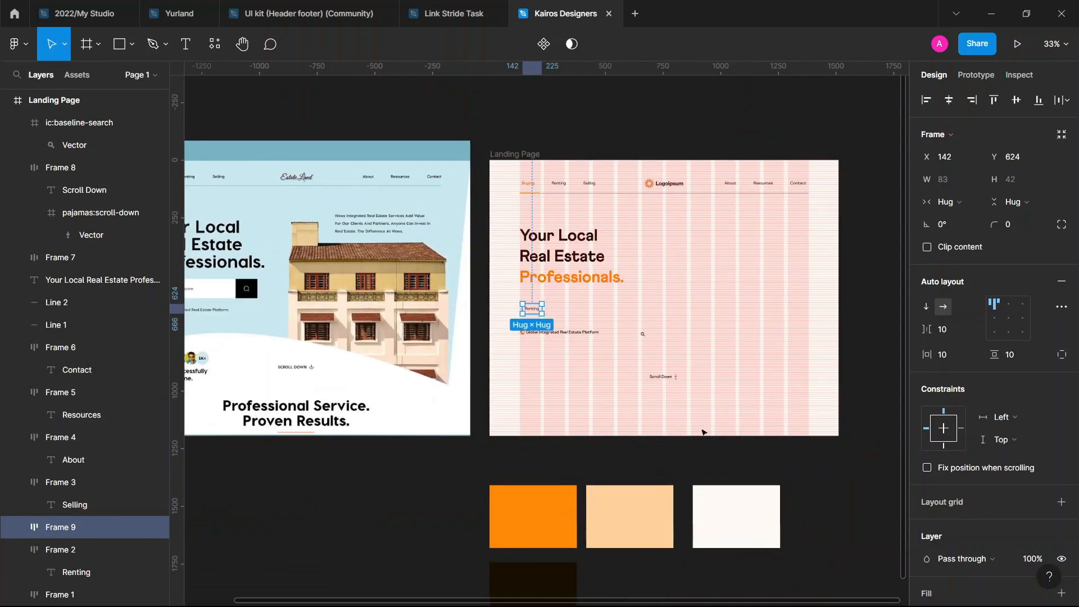
key("i")
left_click(721, 509)
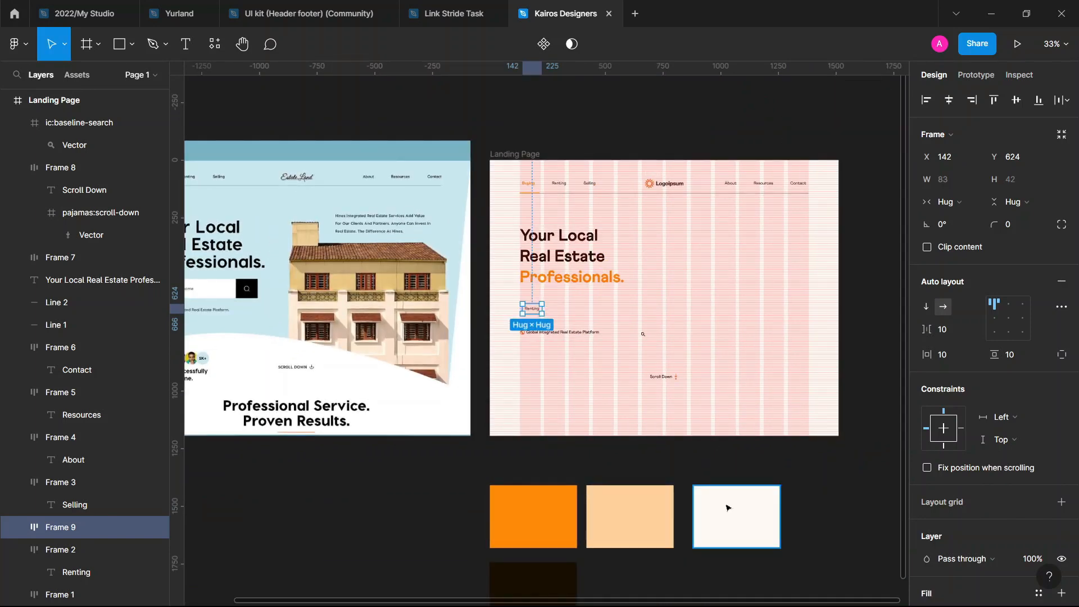
Set the copied Renting frame's vertical padding to 16, keeping its horizontal padding at 10
scroll(543, 319, "up", 10, "ctrl")
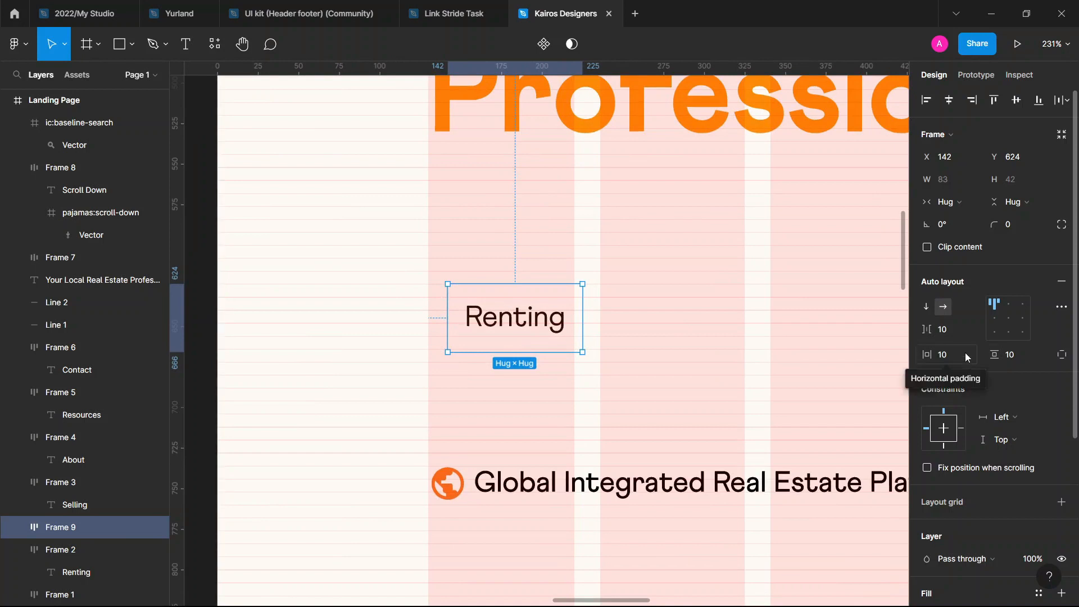
left_click(1023, 350)
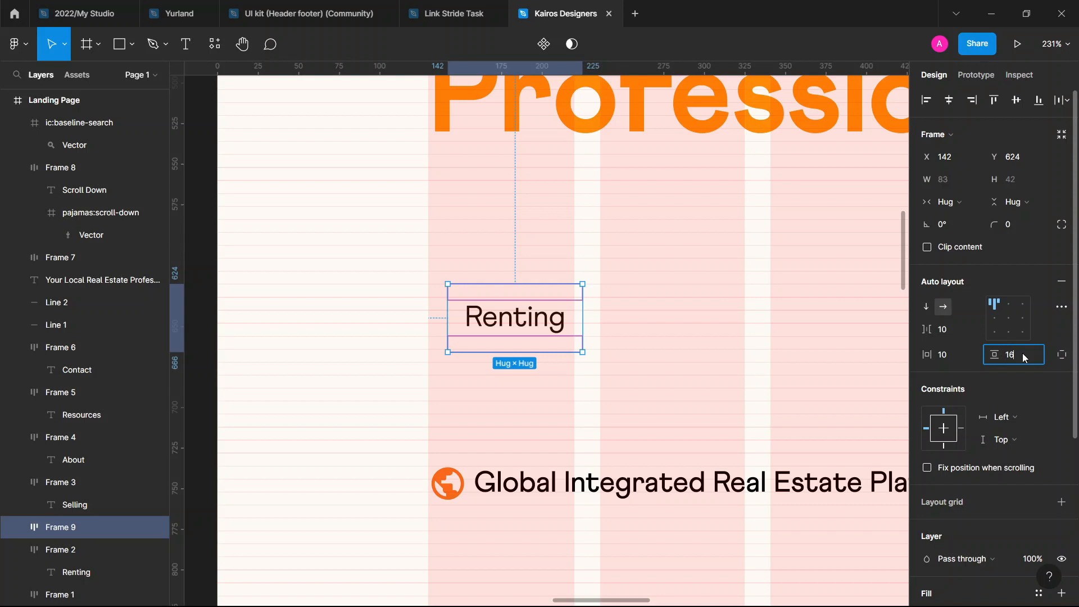
key("Return")
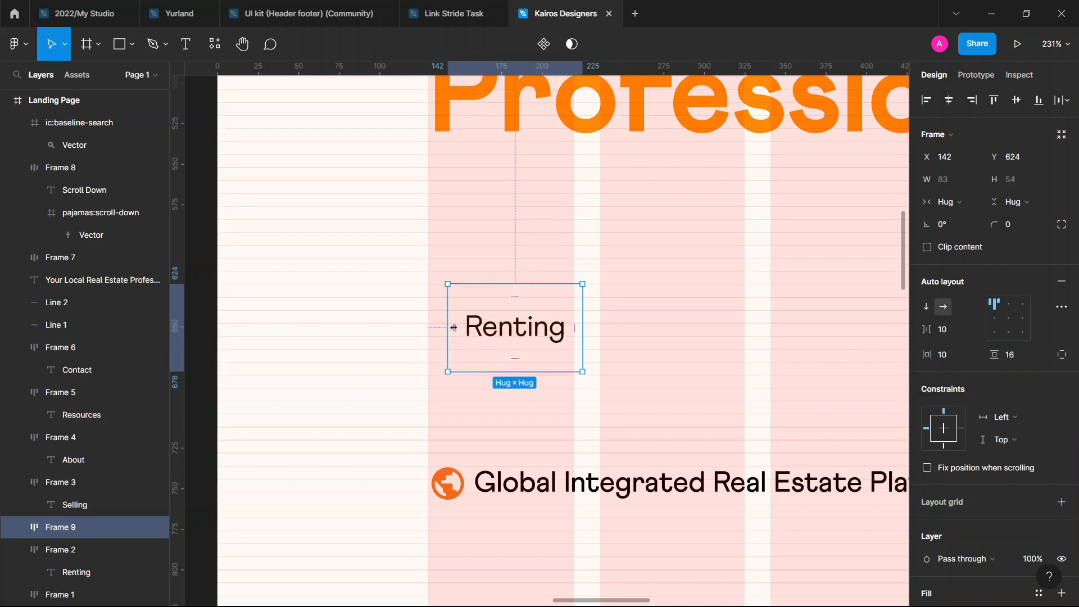
left_click_drag(452, 329, 442, 330)
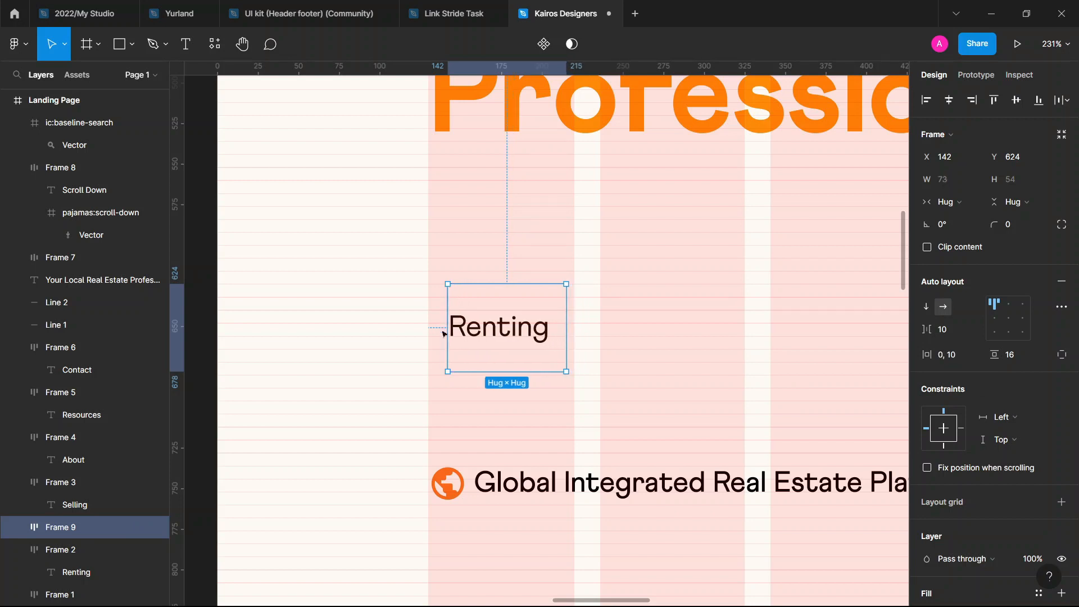
key("ctrl+z")
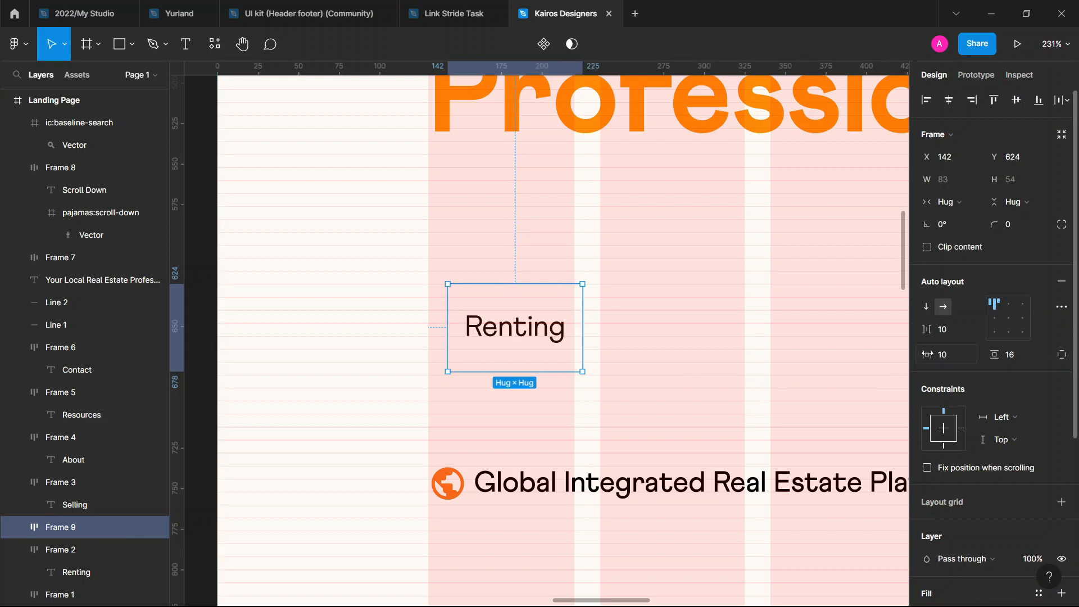
Widen the copied Renting frame between the heading and tagline to about 289
left_click_drag(588, 329, 741, 357)
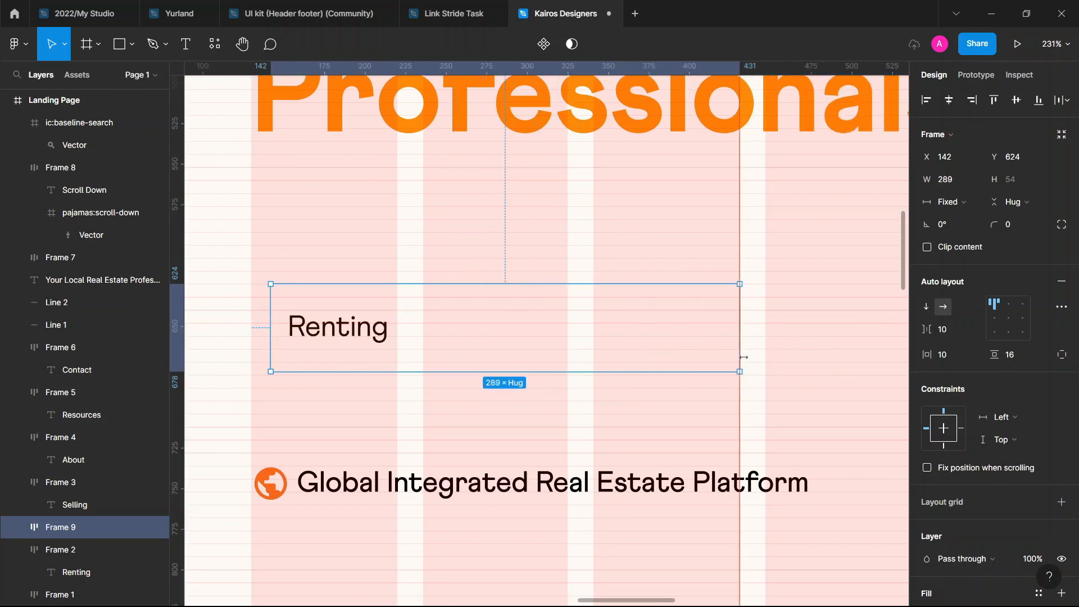
scroll(743, 356, "down", 10)
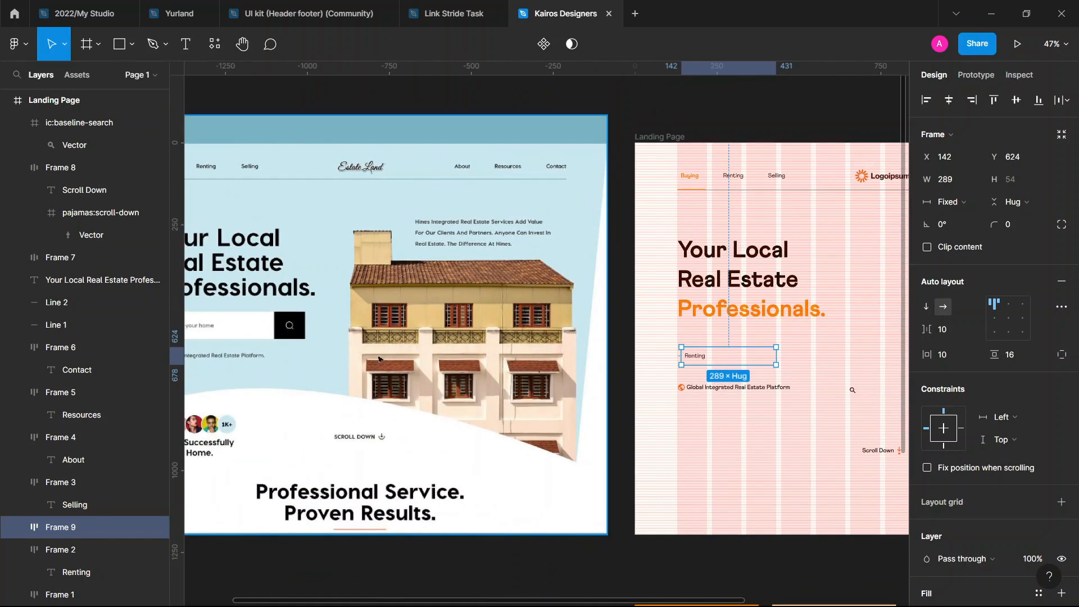
scroll(309, 337, "left", 3)
scroll(836, 345, "right", 5)
scroll(608, 366, "up", 8)
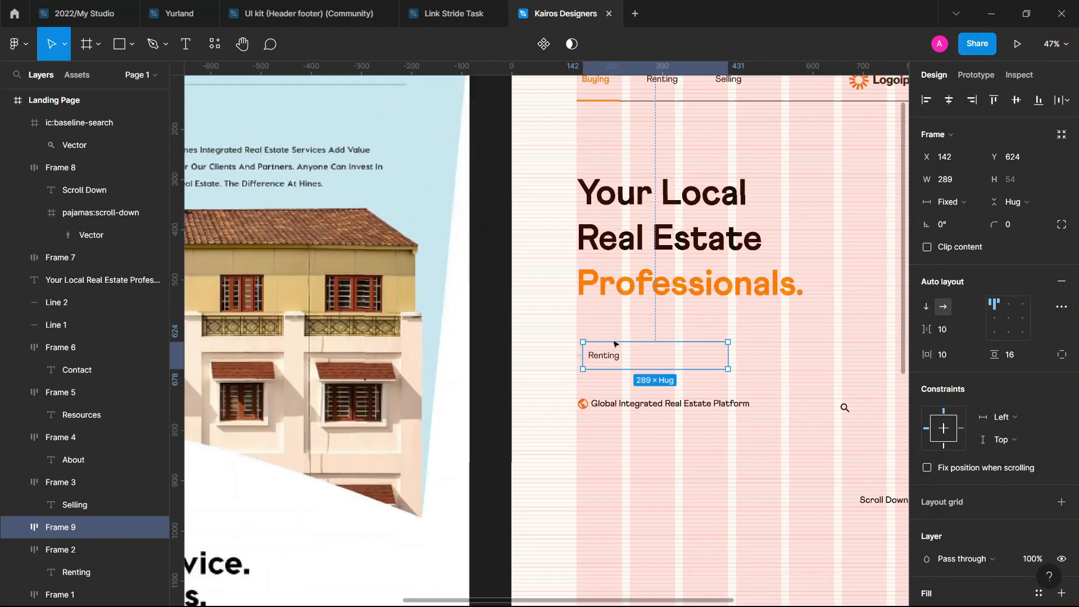
Set the copied Renting frame's vertical sizing to Fixed
double_click(608, 366)
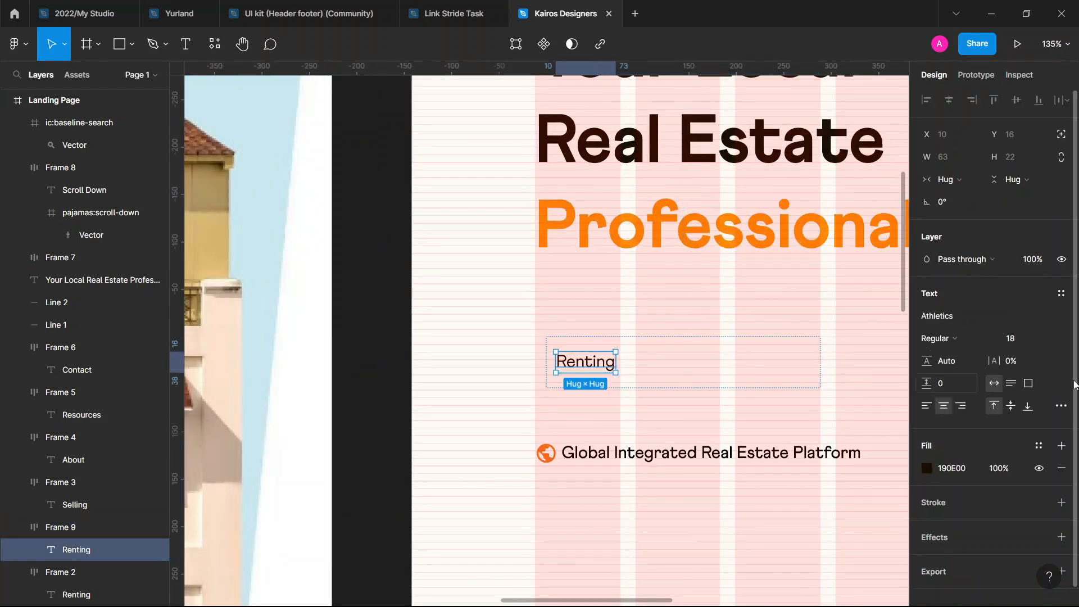
left_click(1046, 338)
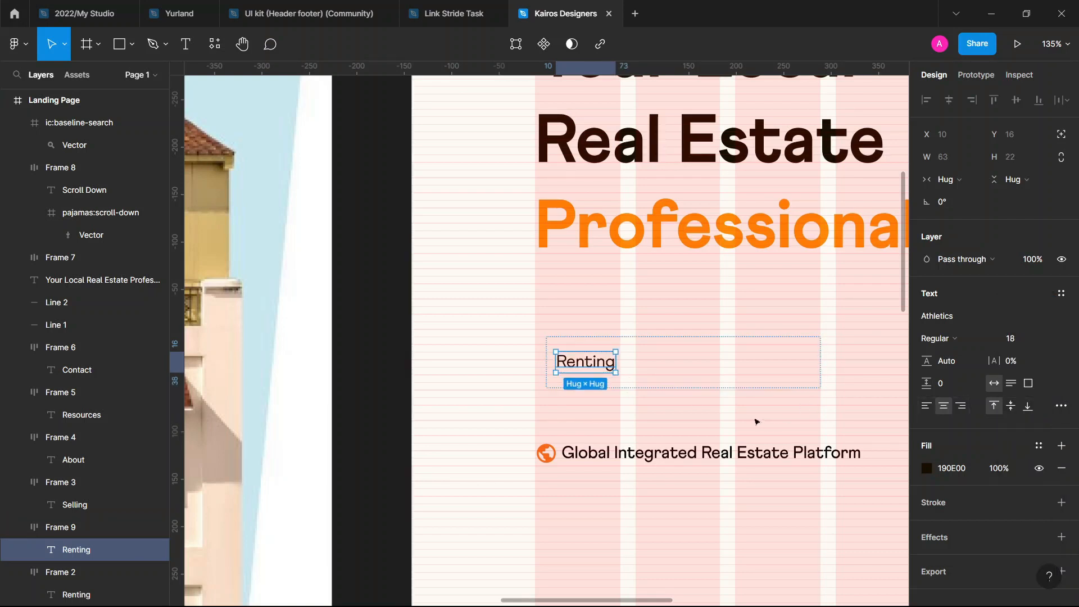
left_click(733, 368)
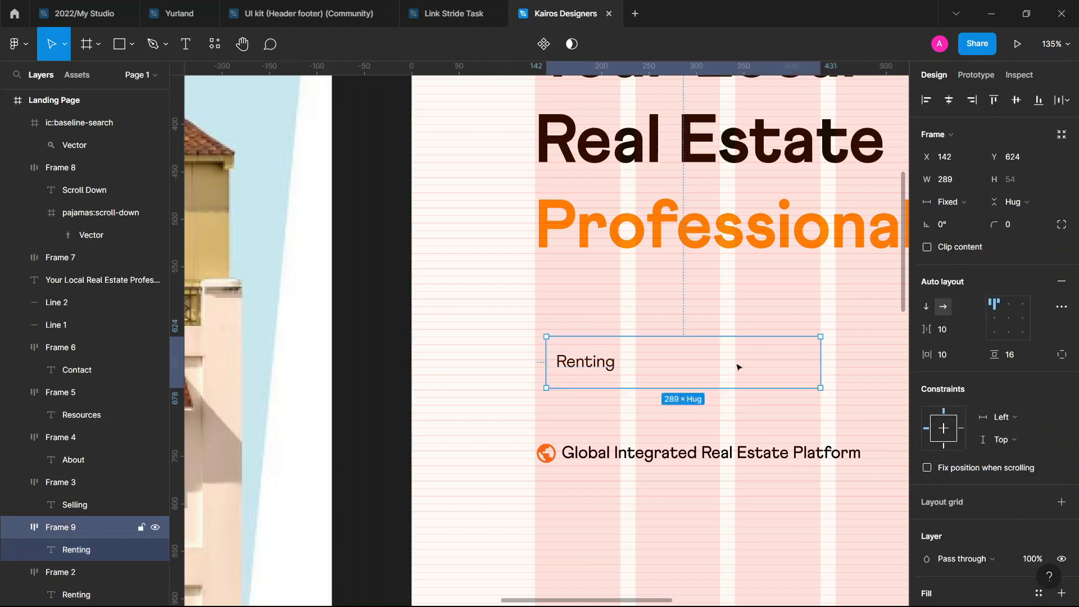
left_click(1016, 198)
left_click(1005, 187)
Examine the reference design's search bar and compare its placeholder text with the copied Renting frame
left_click(590, 364)
double_click(594, 361)
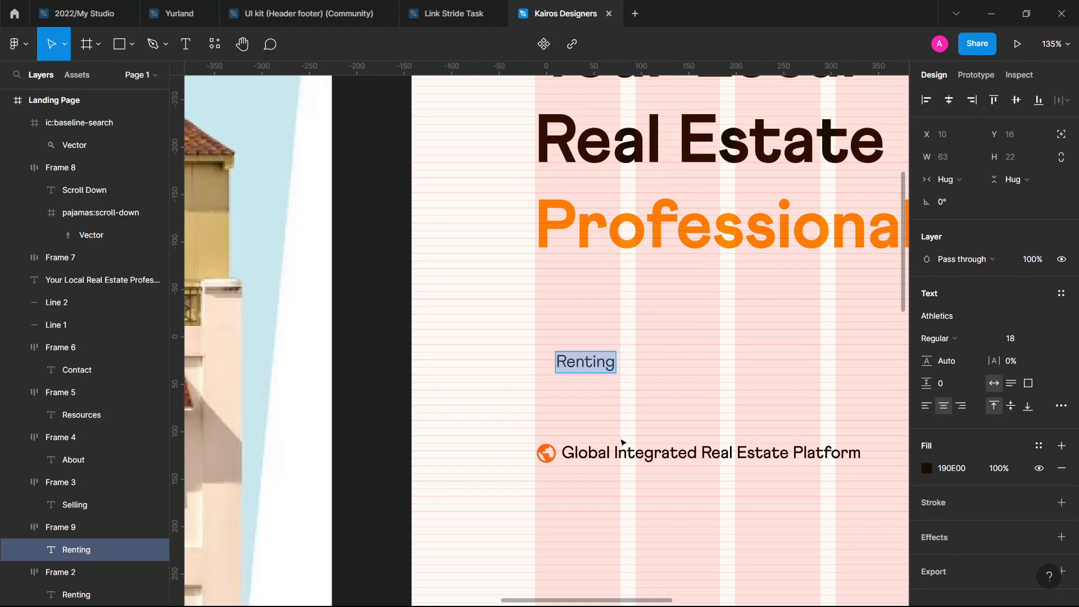
key("Escape")
scroll(621, 438, "left", 10)
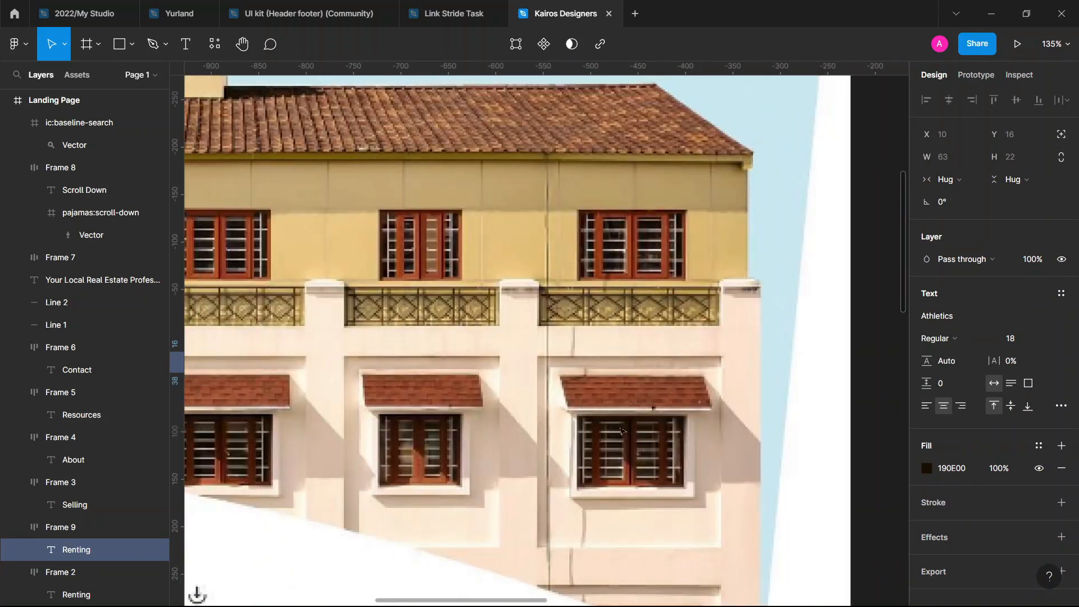
scroll(630, 410, "right", 10)
scroll(637, 401, "down", 5)
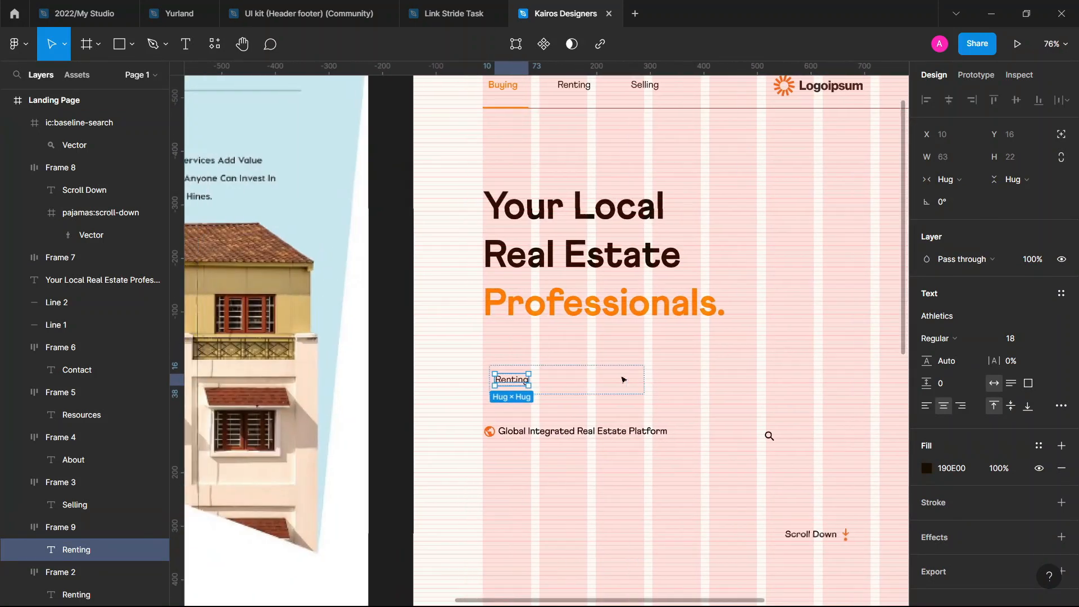
scroll(622, 379, "left", 10)
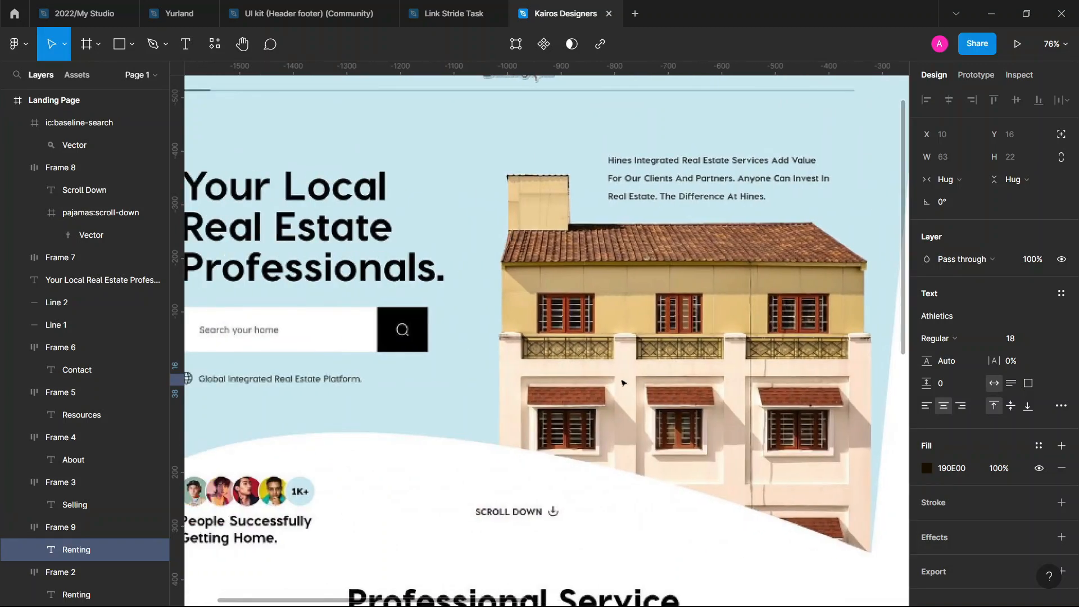
scroll(623, 383, "left", 2)
scroll(561, 441, "right", 15)
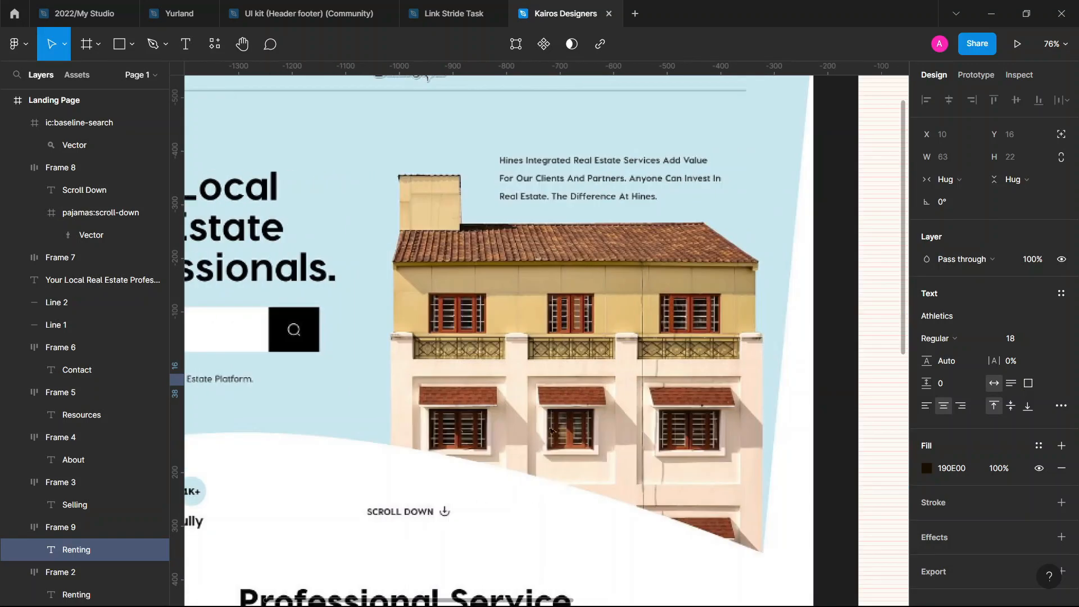
scroll(730, 385, "up", 3)
scroll(738, 384, "up", 5)
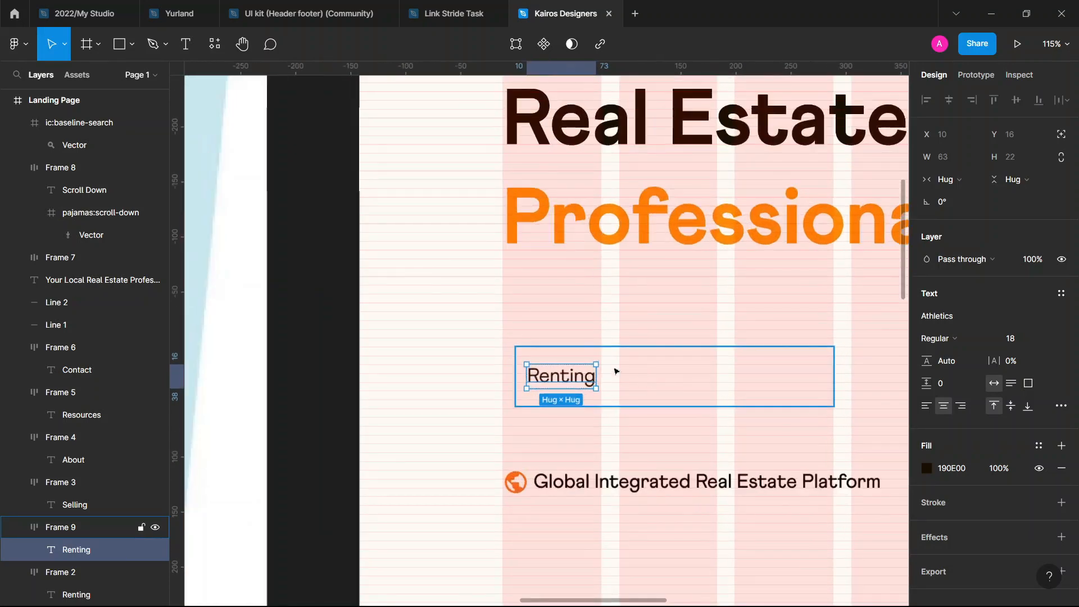
Set the copied frame's text size to 16 and replace its wording with "Search your home"
left_click(1047, 339)
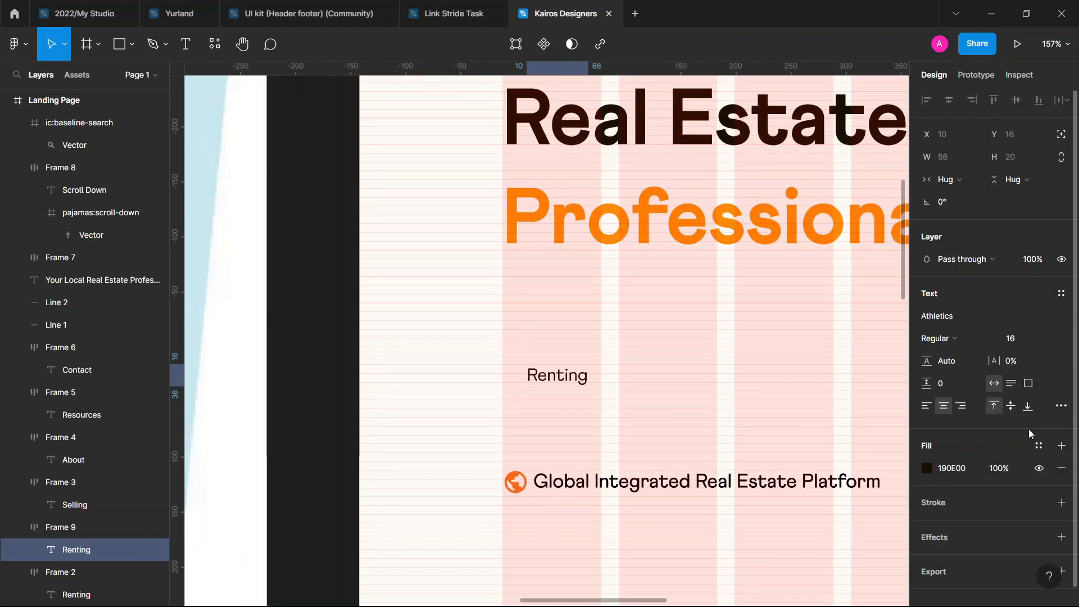
left_click(1033, 434)
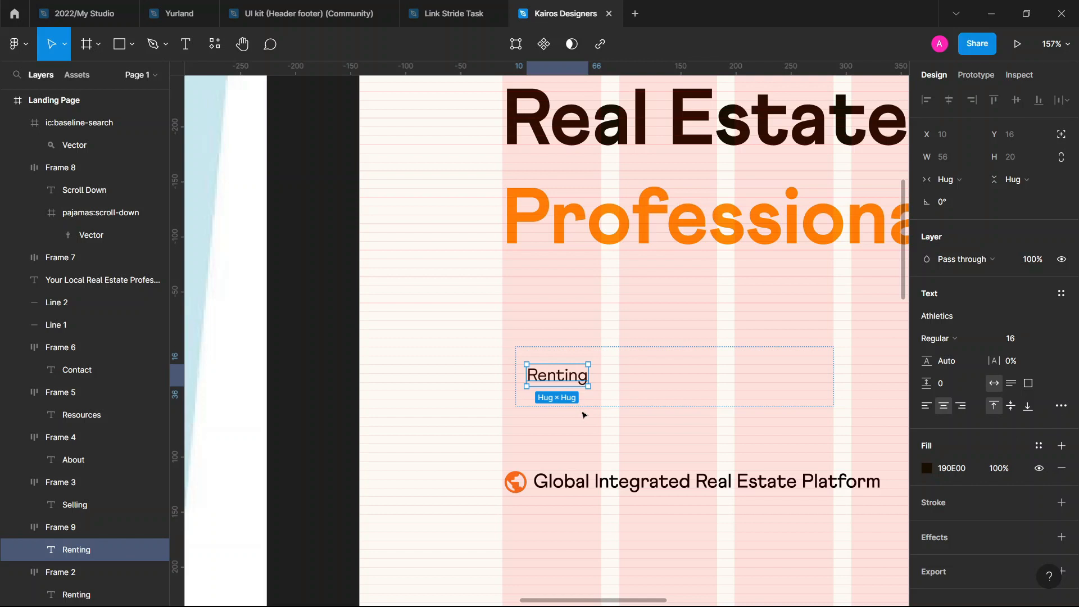
double_click(560, 376)
type("Sea")
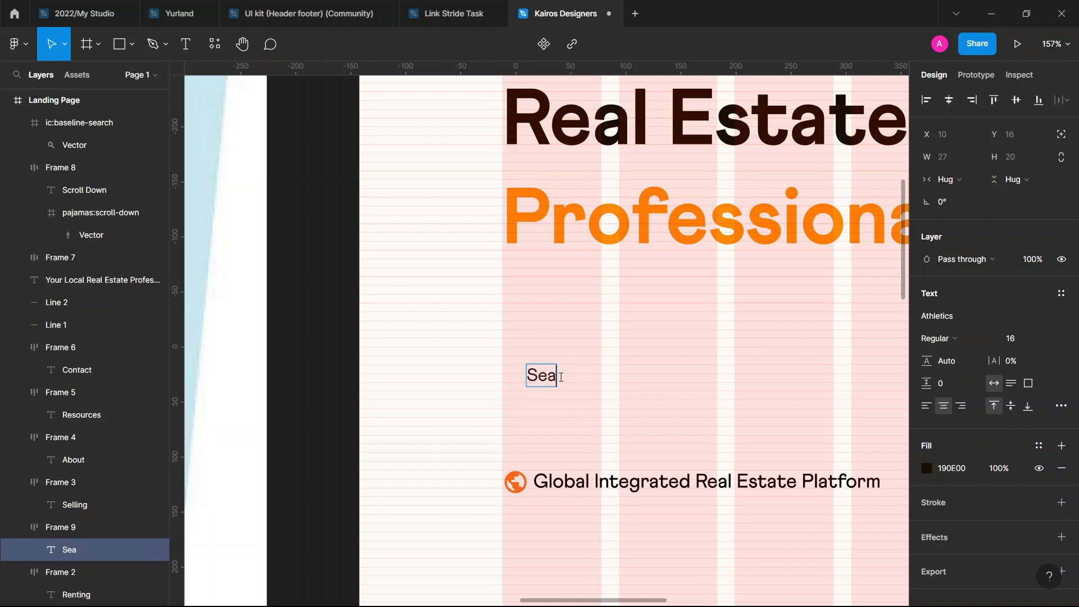
type("rch your h")
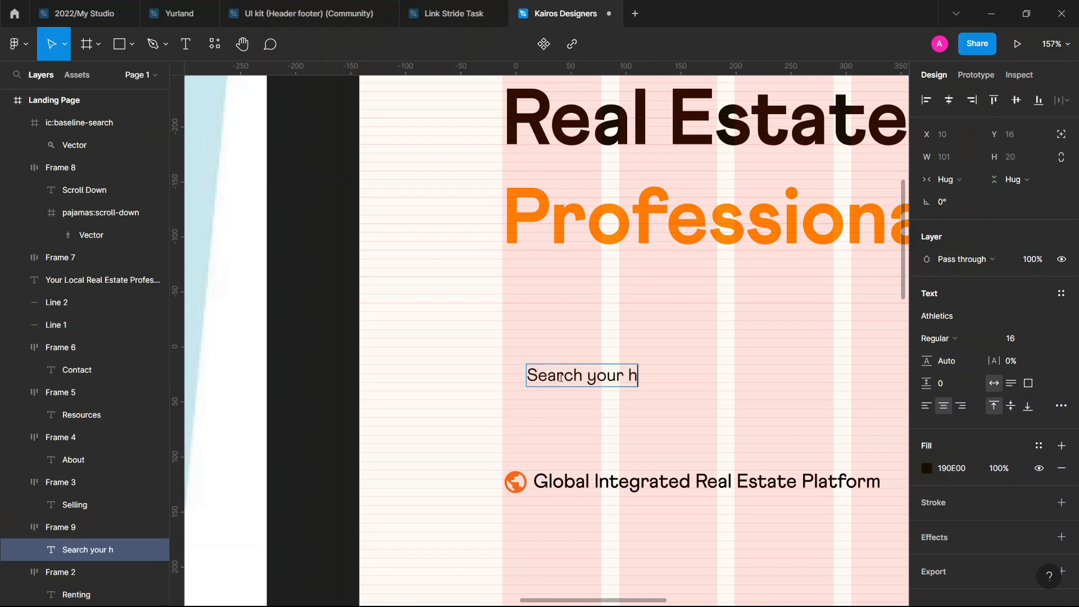
type("ome")
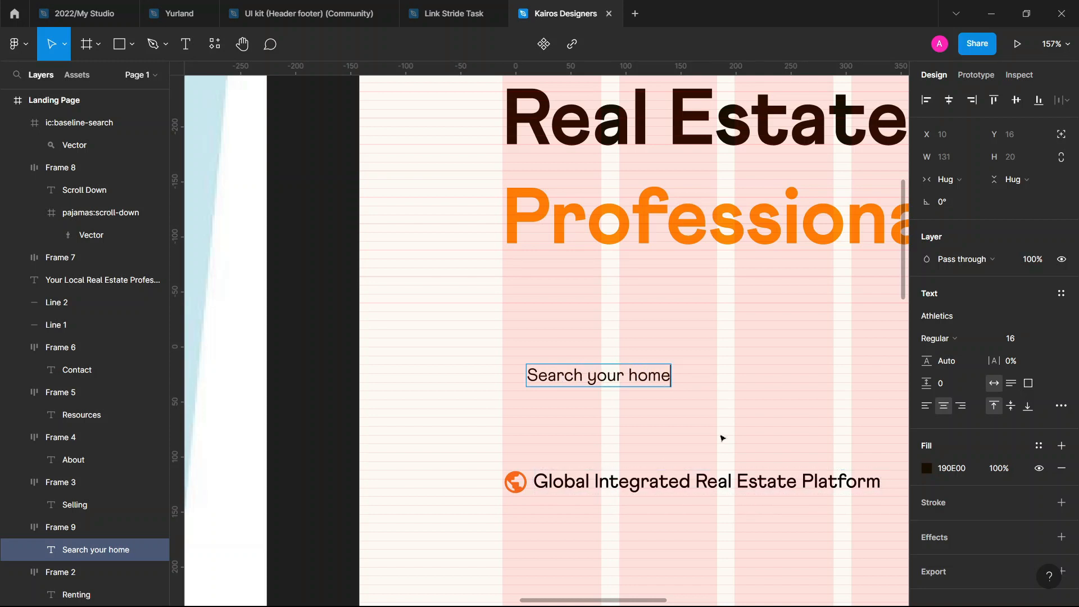
key("Escape")
Give the search frame individual side paddings, with the left padding set to 24
left_click(785, 380)
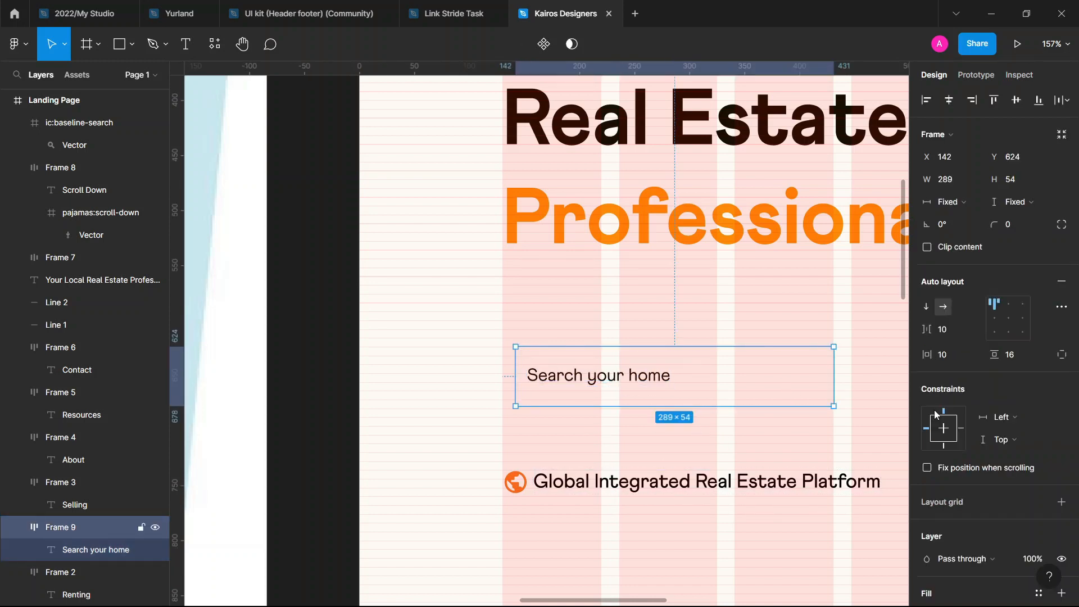
left_click(1060, 354)
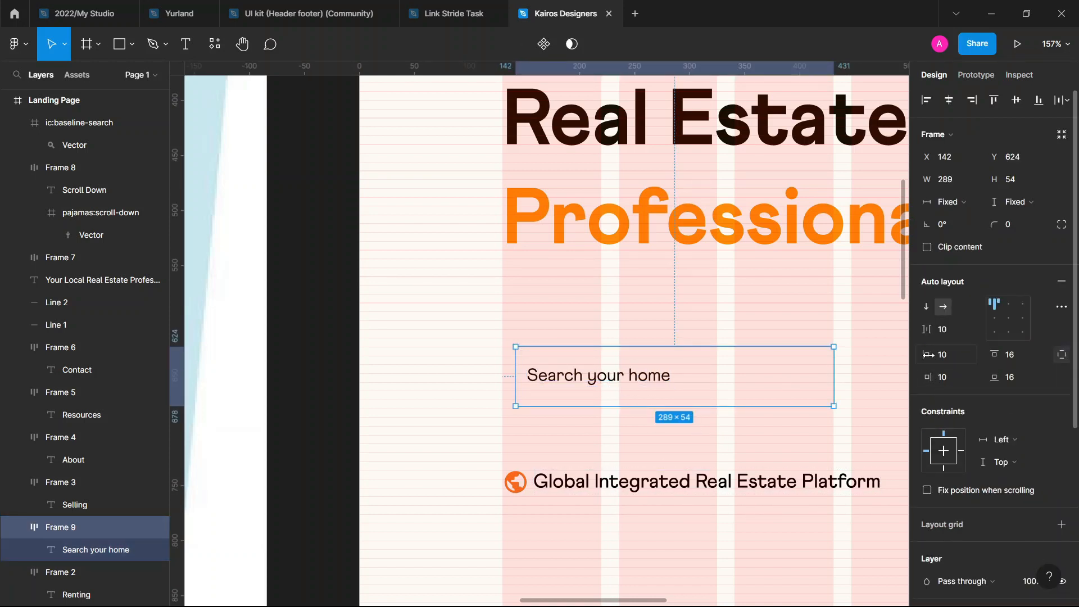
left_click_drag(928, 354, 957, 355)
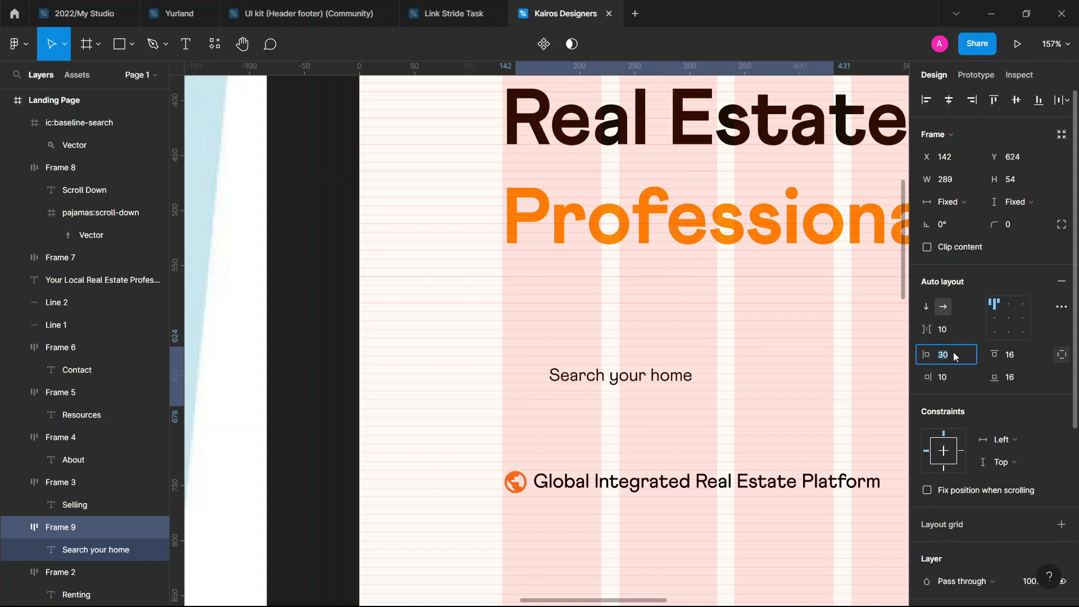
type("24")
key("Return")
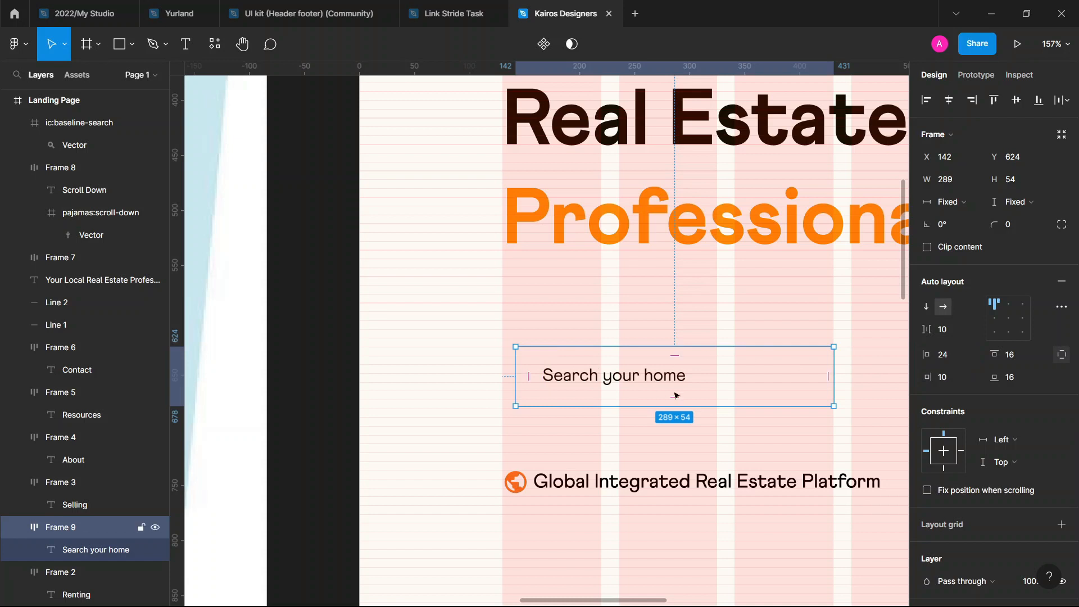
Set the search frame's top padding to 32
left_click(1021, 354)
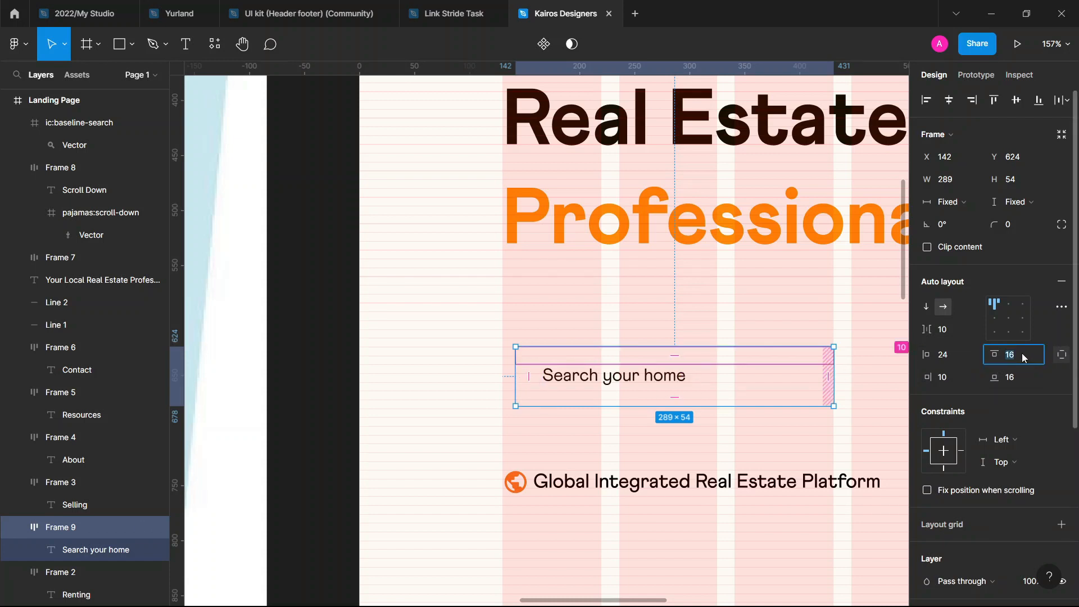
type("32")
key("Tab")
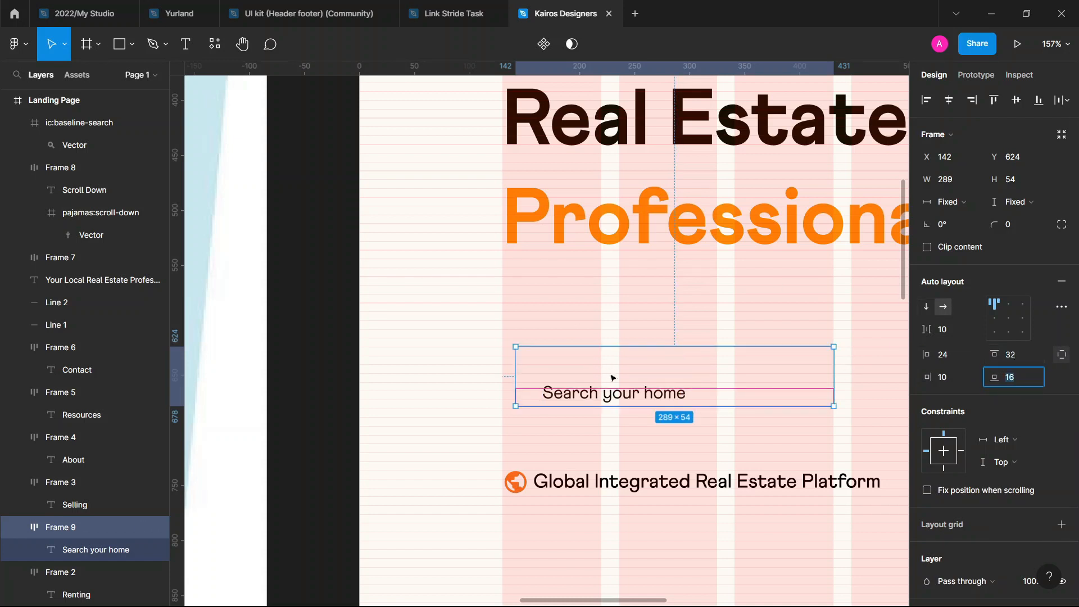
left_click(826, 378)
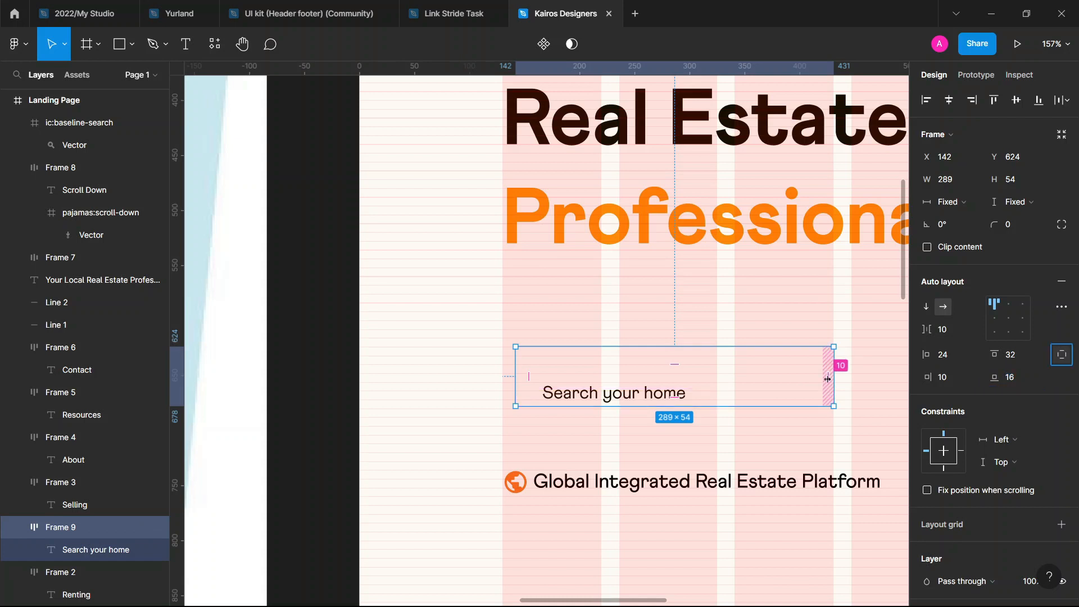
Set both the top and bottom padding of the search frame to 24
left_click(1020, 360)
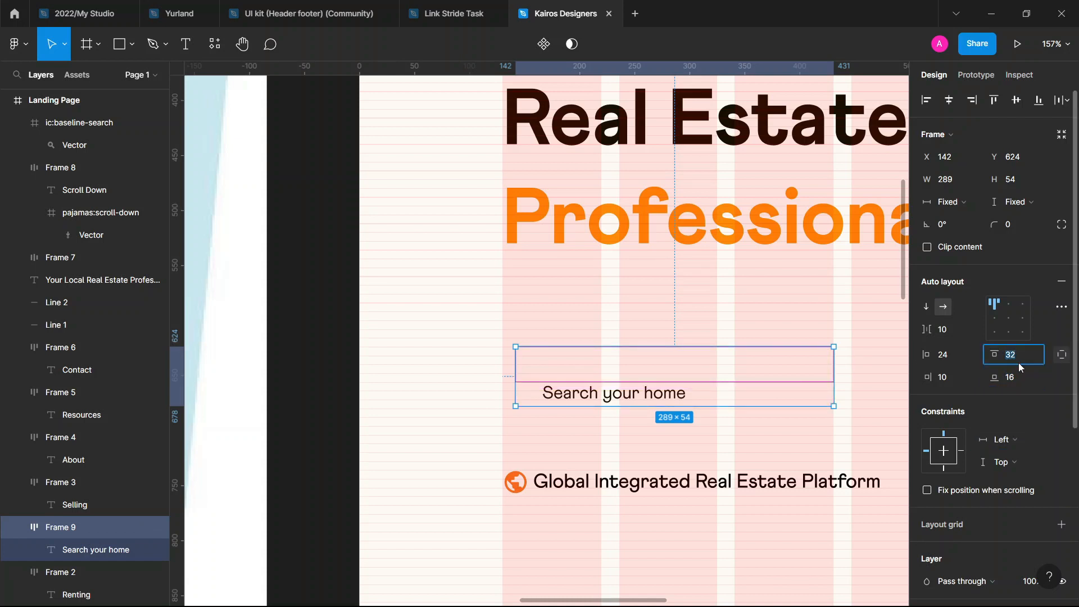
key("Tab")
type("2")
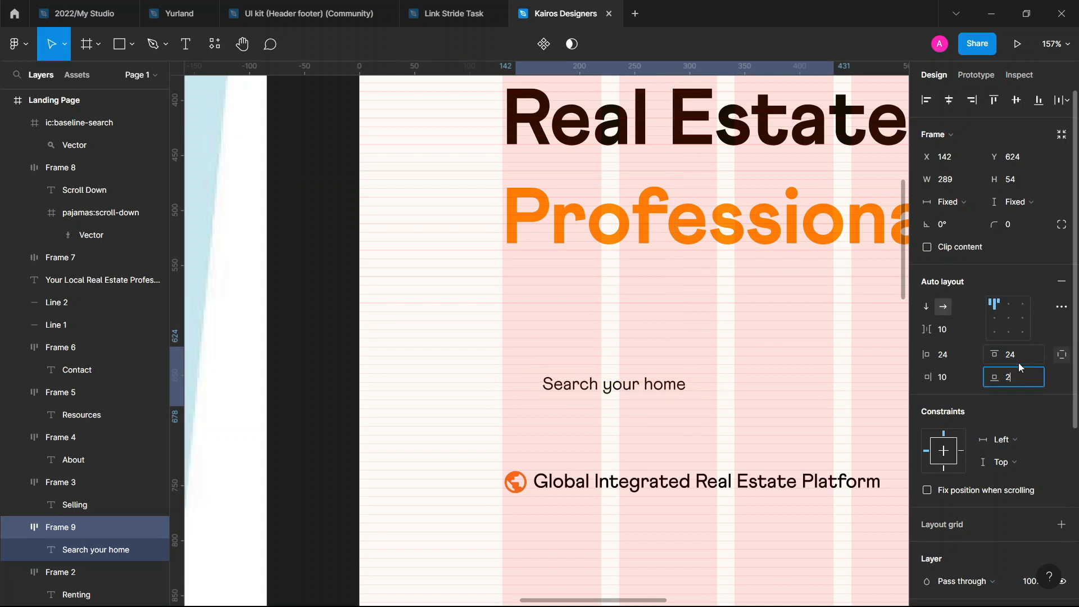
type("4")
key("Tab")
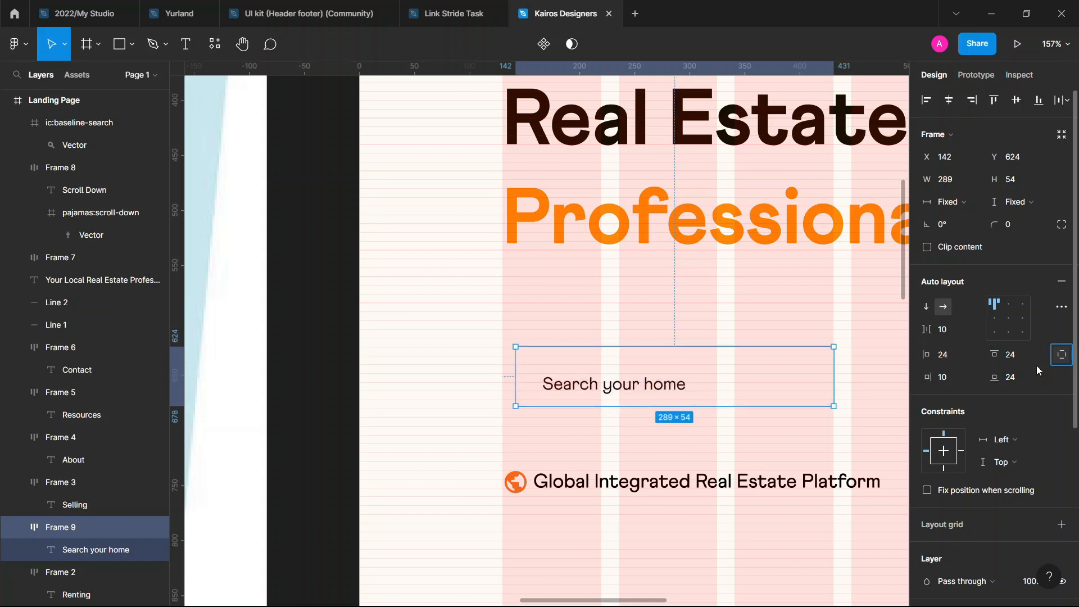
Align the search frame's content to left centre and move the frame just below the heading at X 130, Y 560
left_click(705, 380)
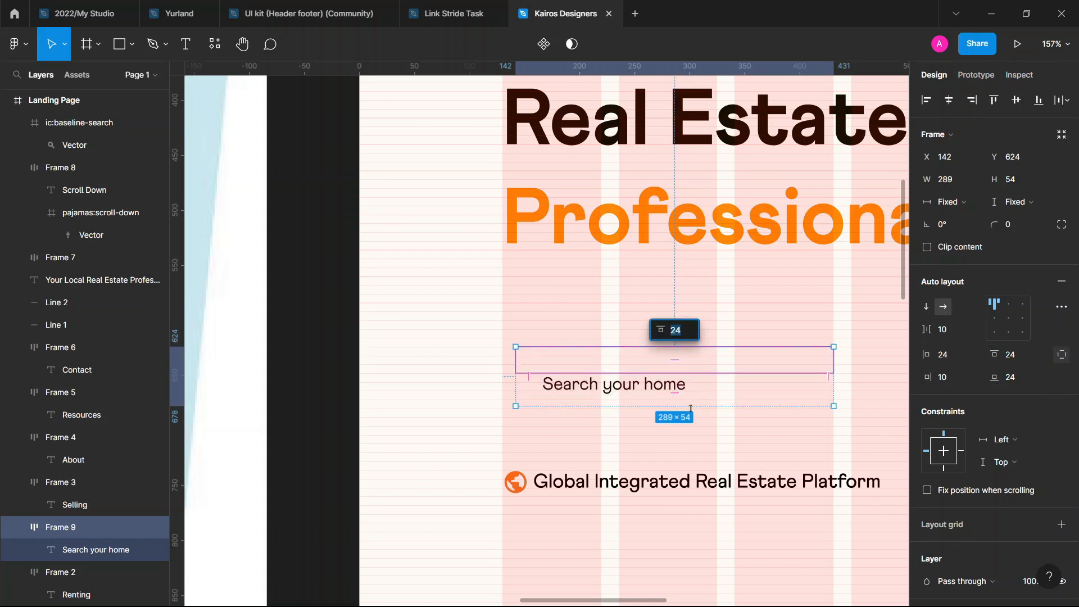
left_click(775, 438)
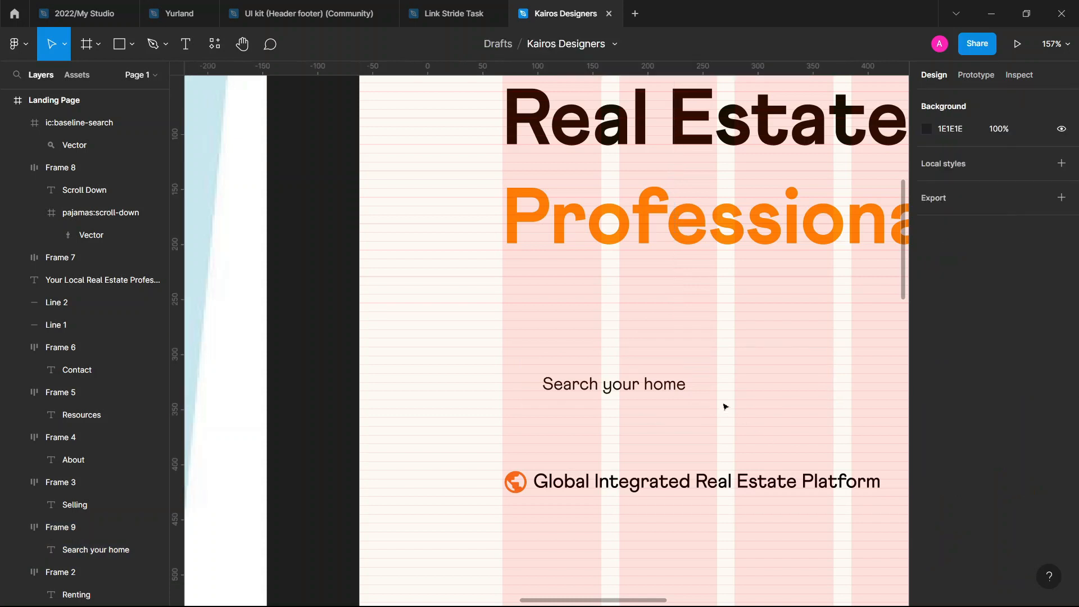
left_click(715, 391)
left_click(993, 319)
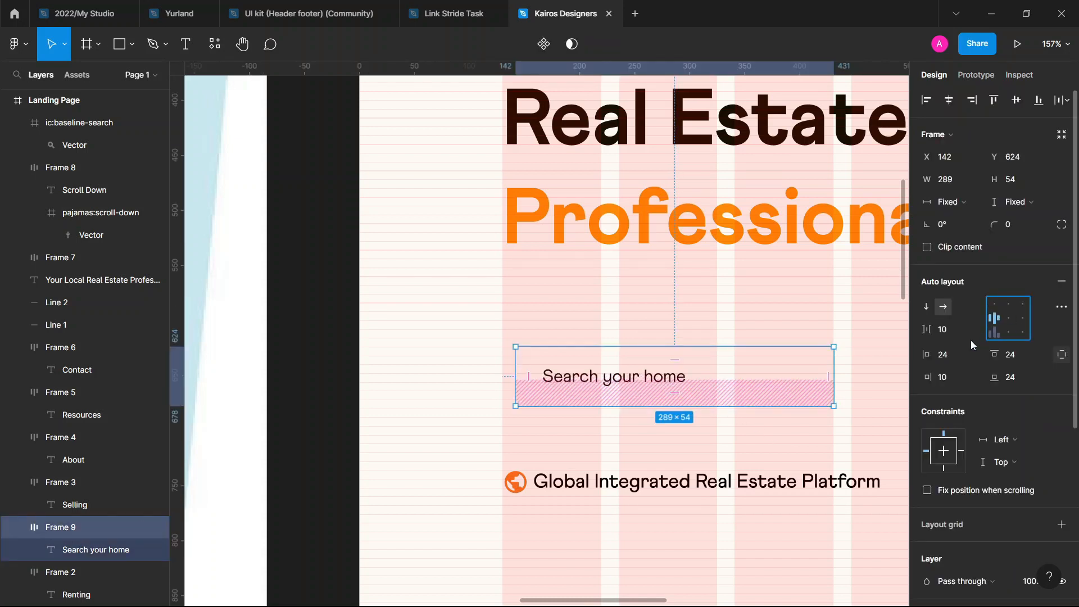
left_click(793, 436)
left_click_drag(715, 379, 722, 306)
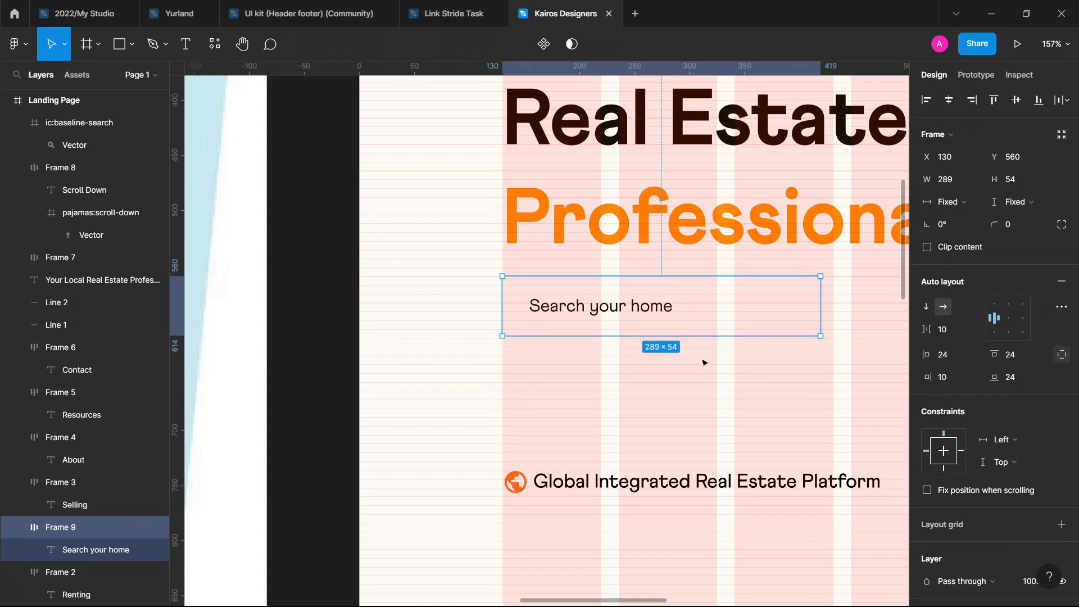
Widen the search frame to about 452 so it ends level with the heading's last line
scroll(704, 363, "right", 1)
scroll(736, 354, "down", 5)
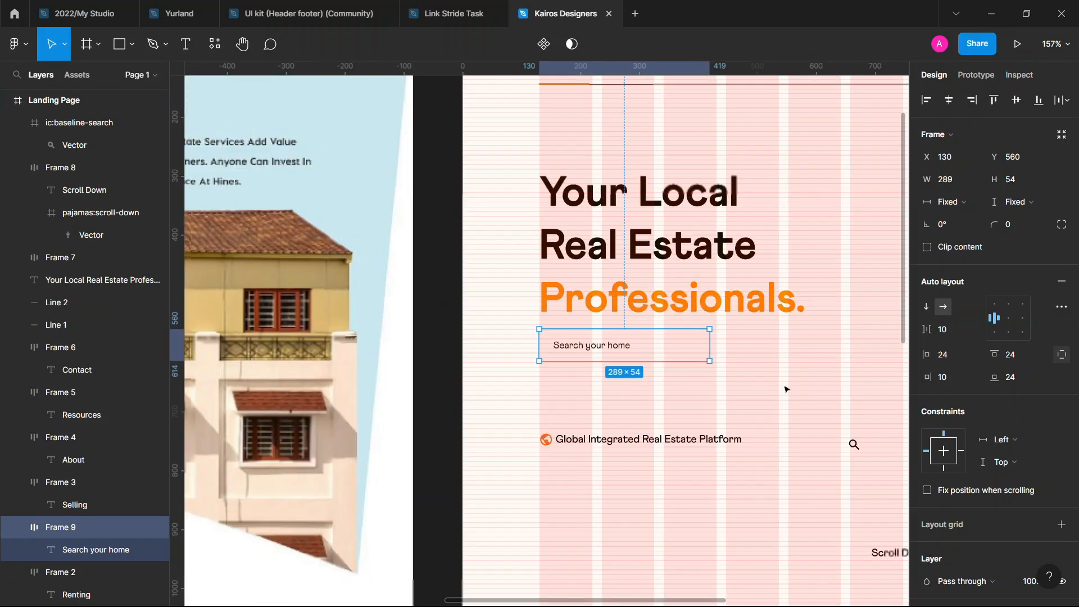
scroll(747, 361, "up", 1)
scroll(736, 360, "up", 5)
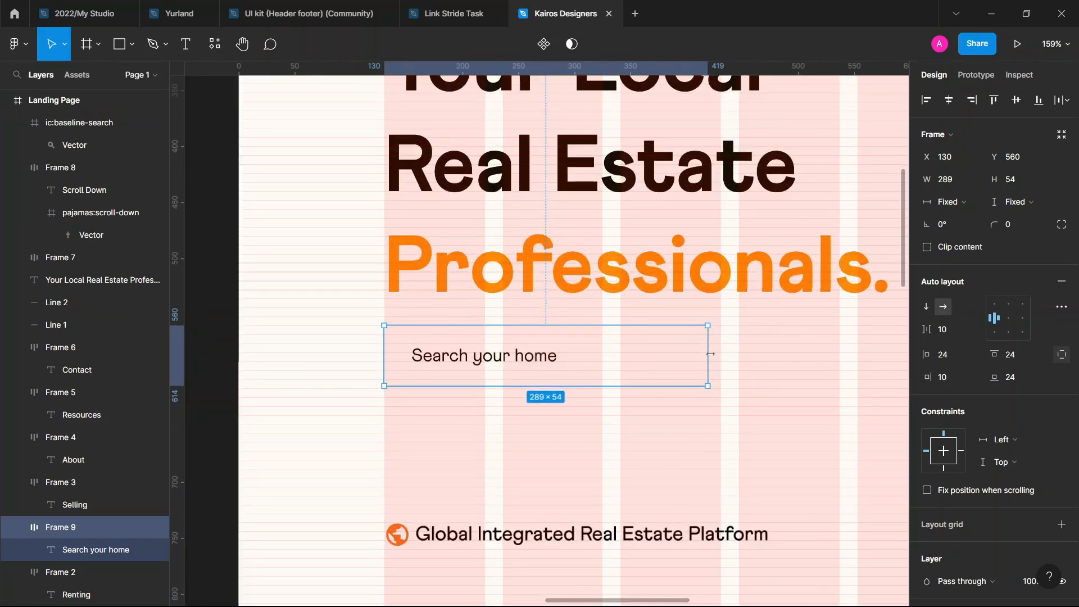
left_click_drag(709, 356, 890, 359)
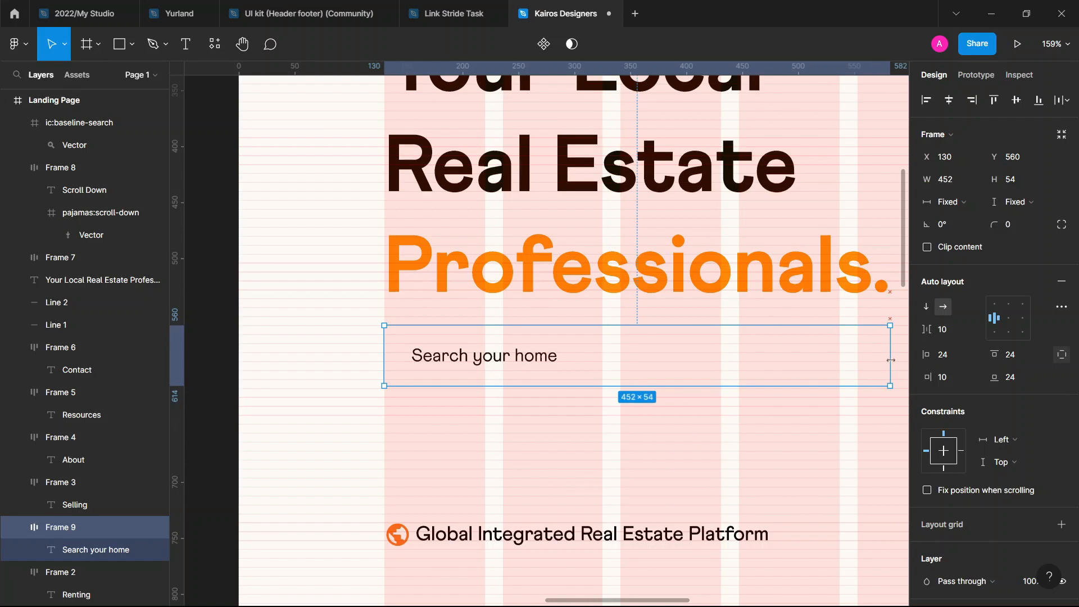
Widen the "Search your home" text box to 344 and align its text to the left
left_click(542, 358)
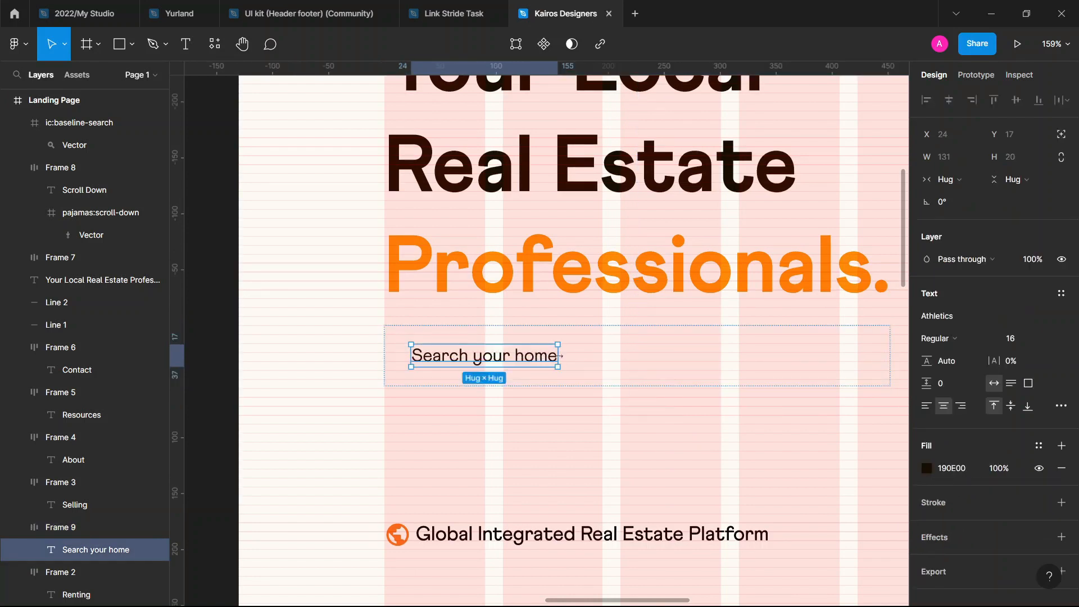
left_click_drag(560, 356, 760, 367)
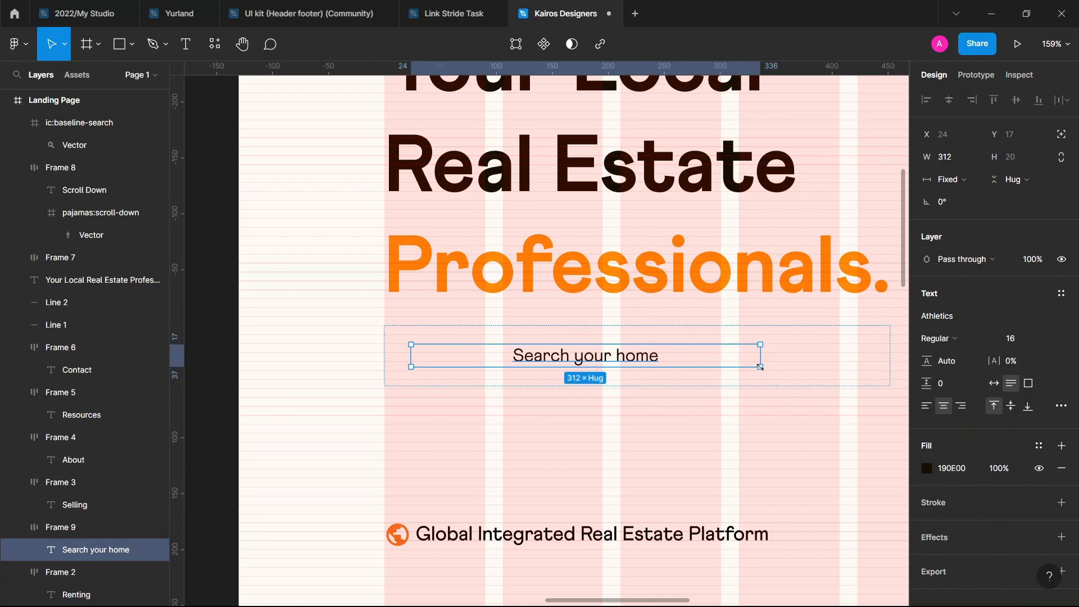
left_click(925, 405)
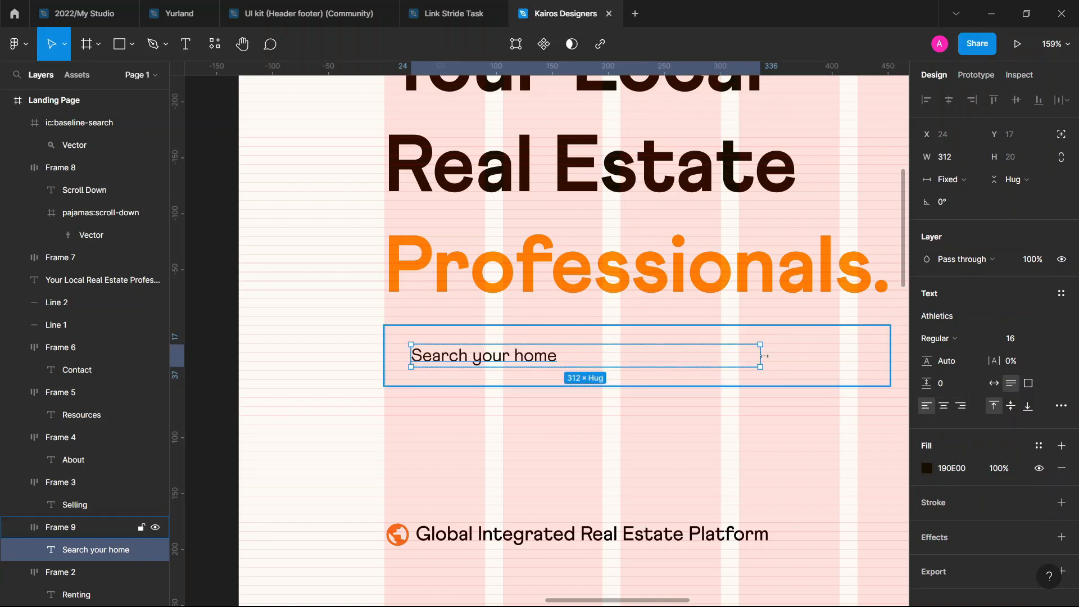
left_click_drag(761, 357, 797, 357)
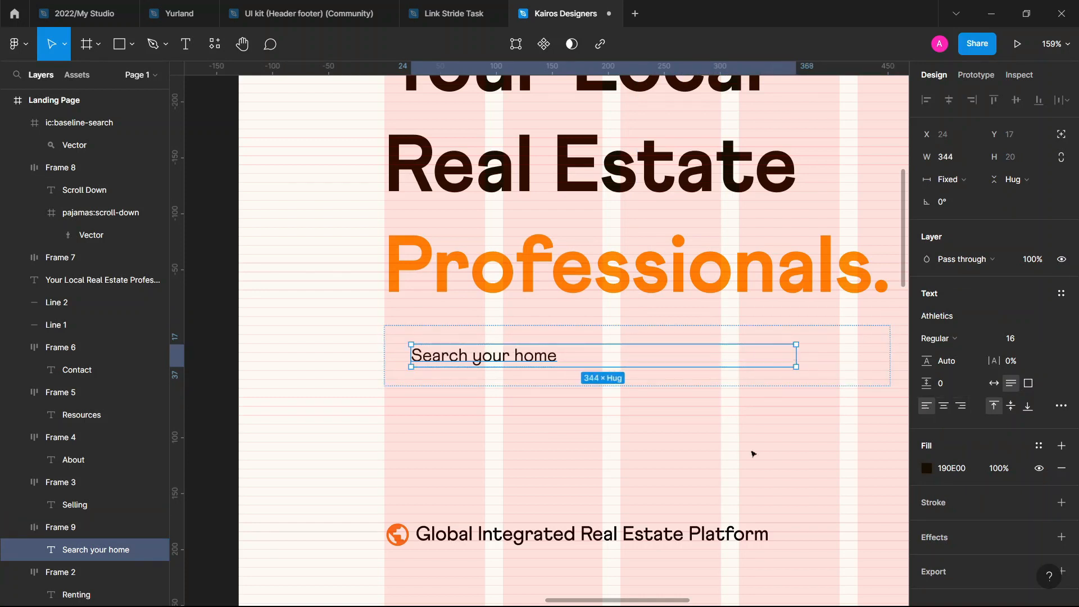
left_click(753, 453)
left_click(809, 366)
Add auto layout to the search icon frame with horizontal and vertical padding of 16
scroll(411, 393, "down", 3)
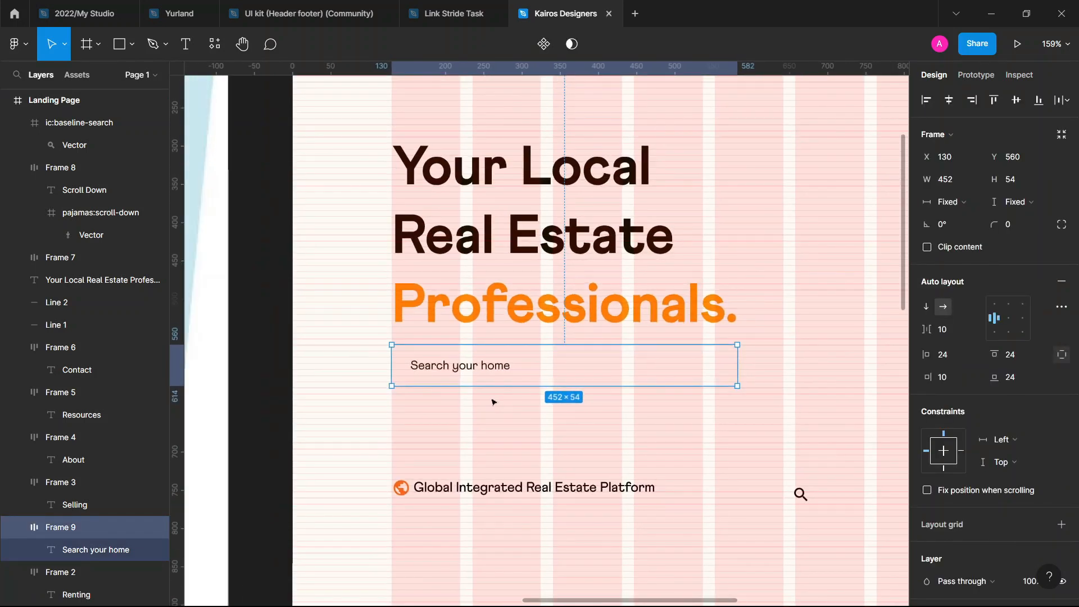
left_click(800, 494)
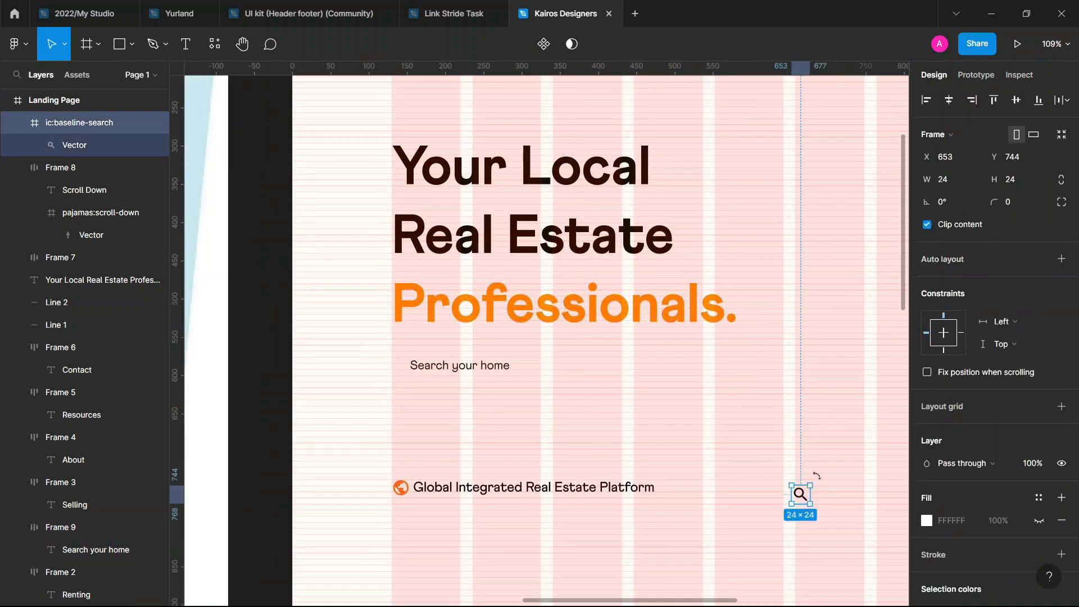
key("shift+a")
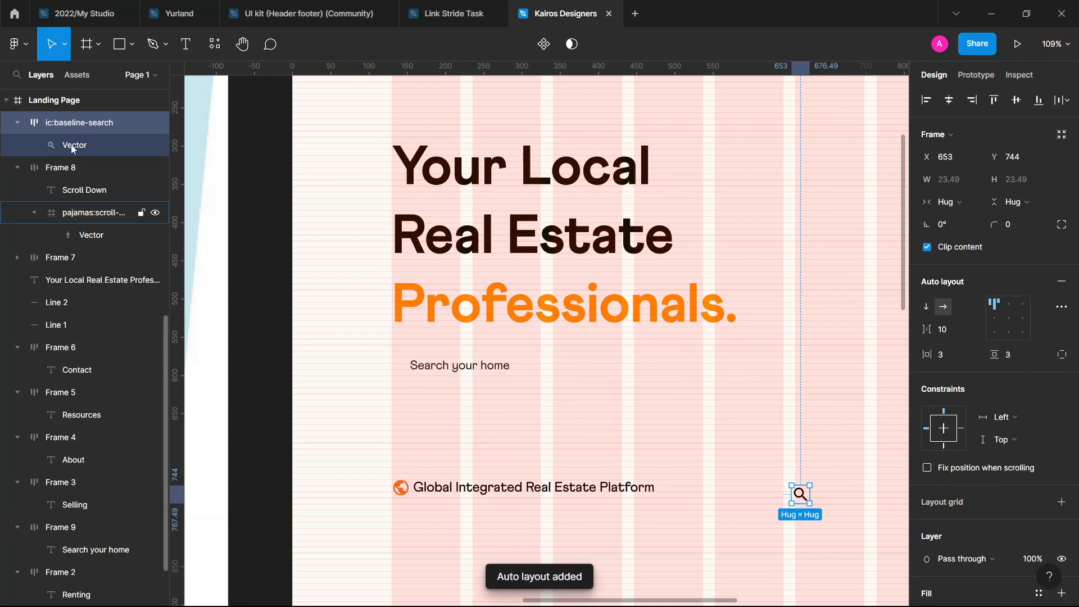
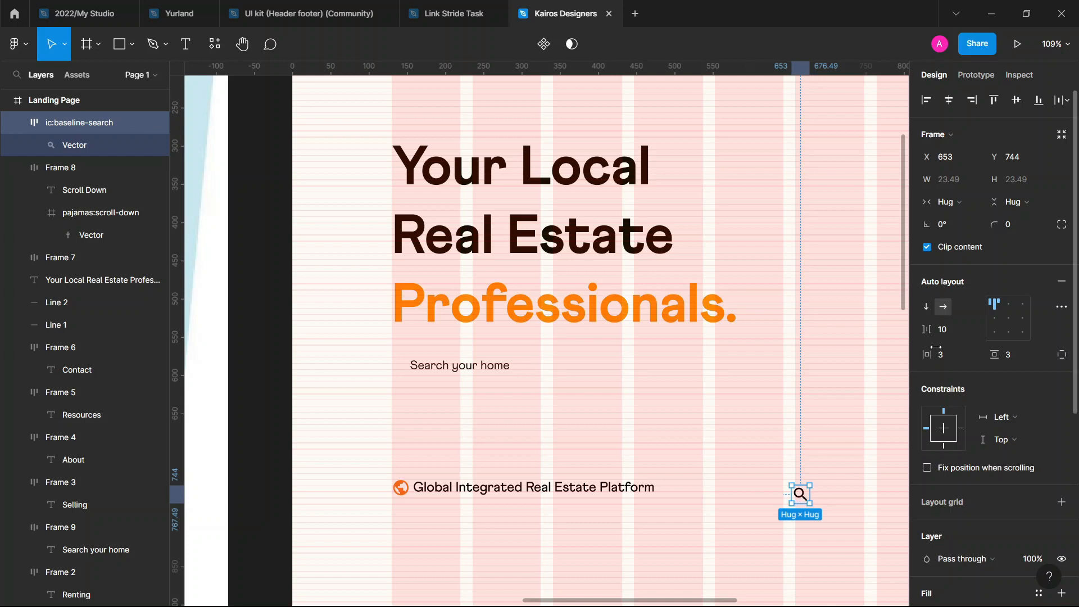
left_click(957, 354)
type("16")
key("Tab")
type("16")
key("Tab")
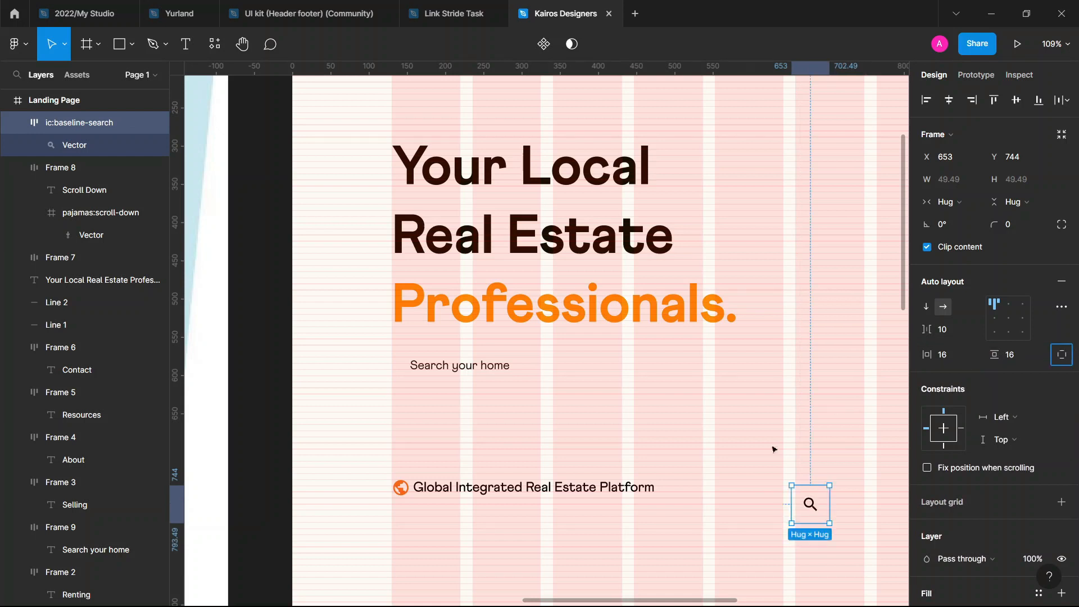
Make the search icon frame's fill visible and sample its colour from the dark brown palette swatch, 190E00
scroll(1000, 450, "down", 5)
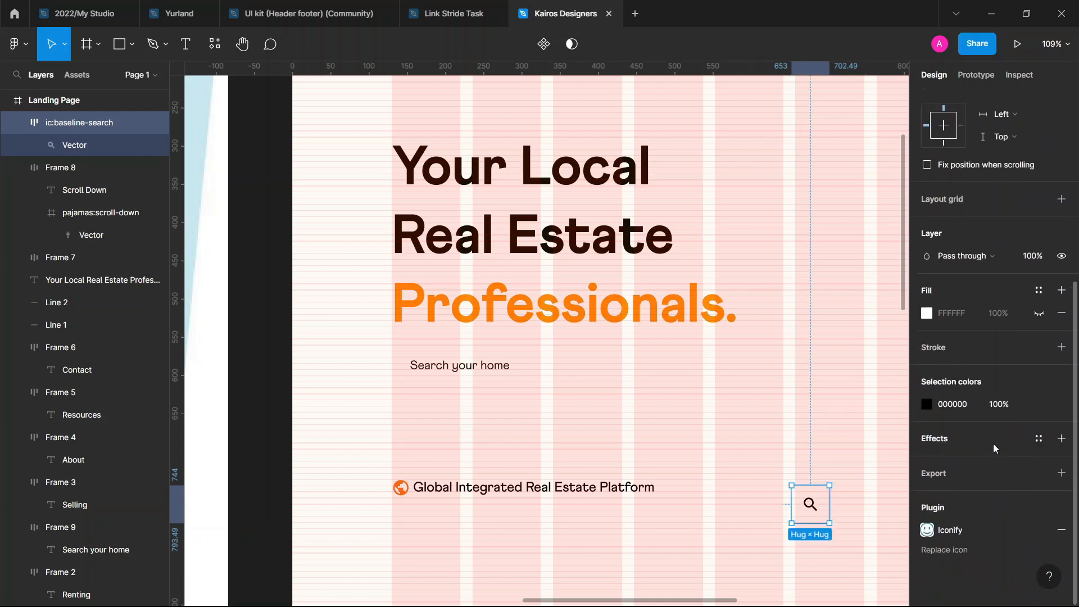
left_click(927, 405)
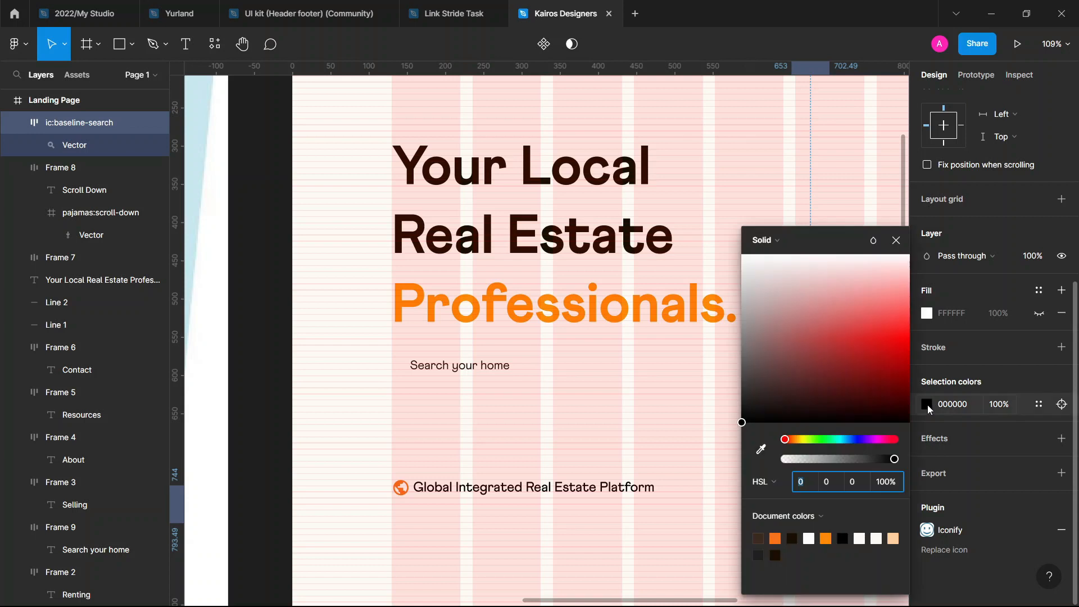
left_click(927, 405)
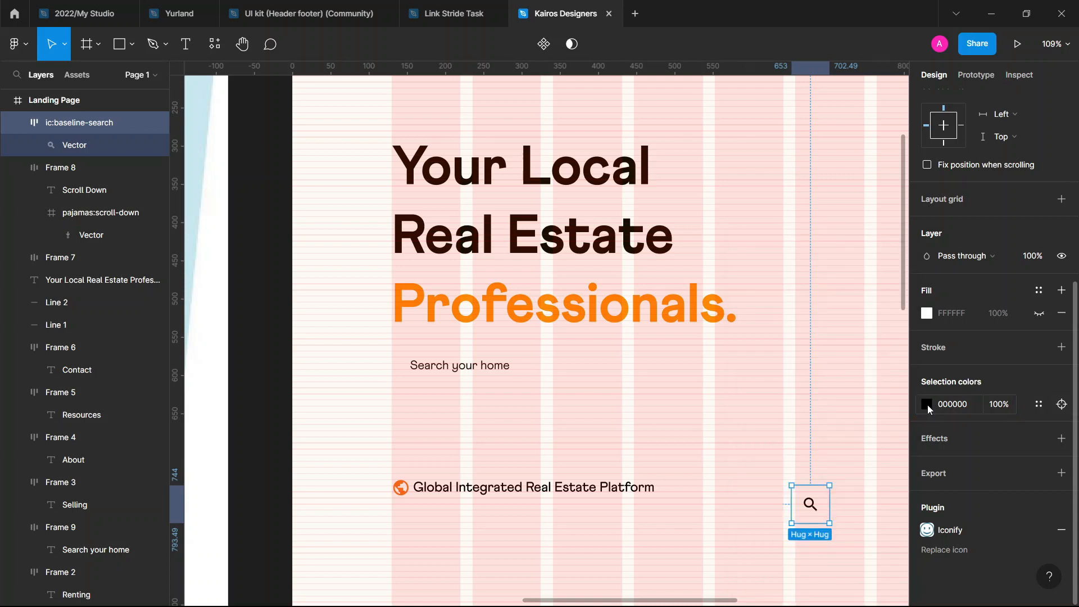
left_click(1039, 313)
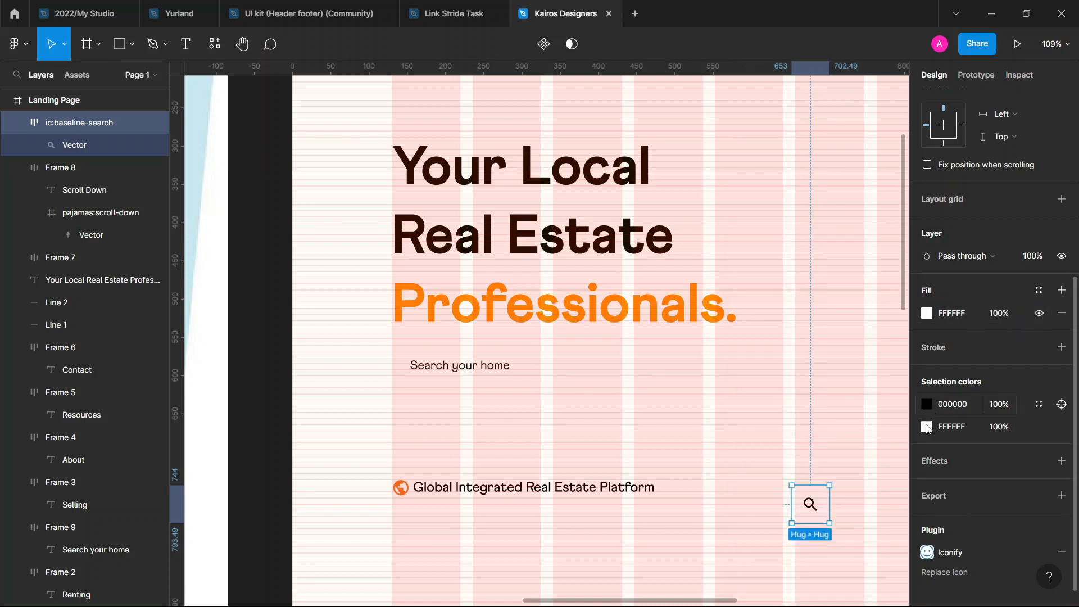
left_click(927, 427)
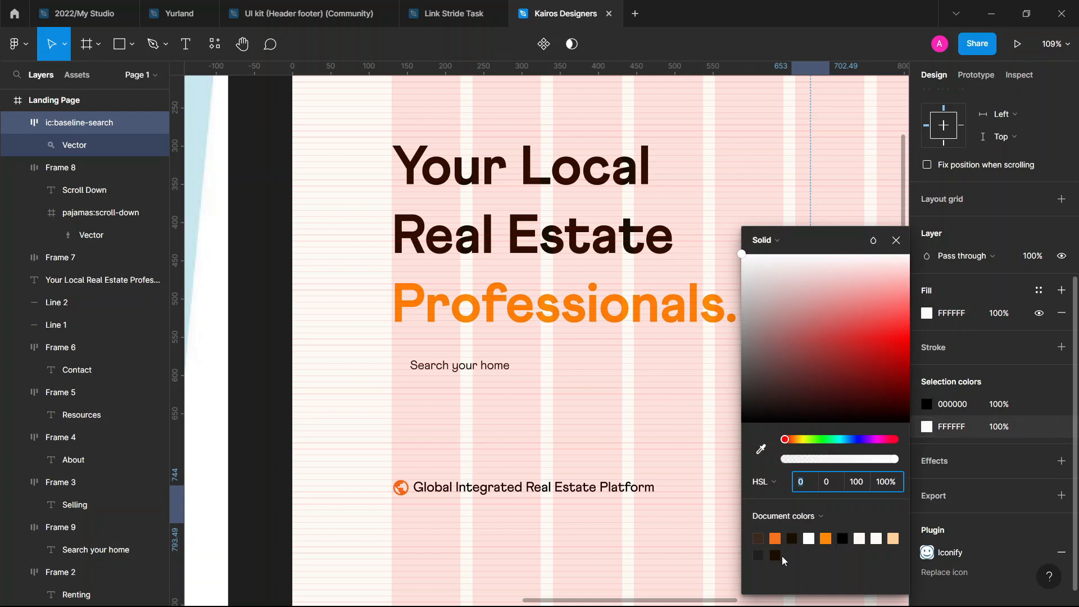
left_click(758, 537)
scroll(612, 472, "right", 7)
scroll(596, 416, "down", 7)
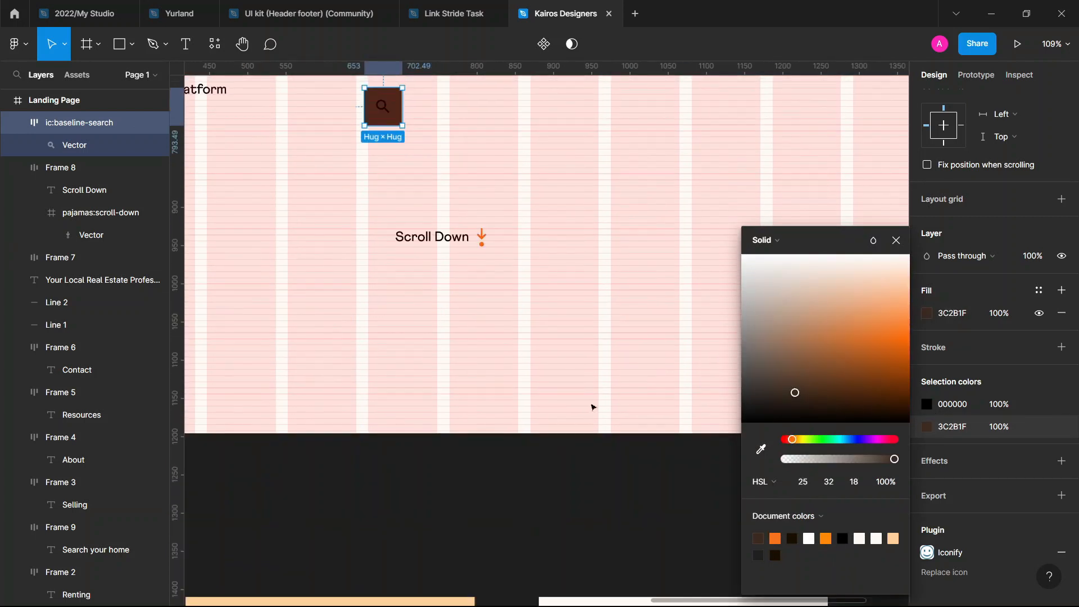
scroll(595, 401, "down", 4)
scroll(612, 394, "down", 8, "ctrl")
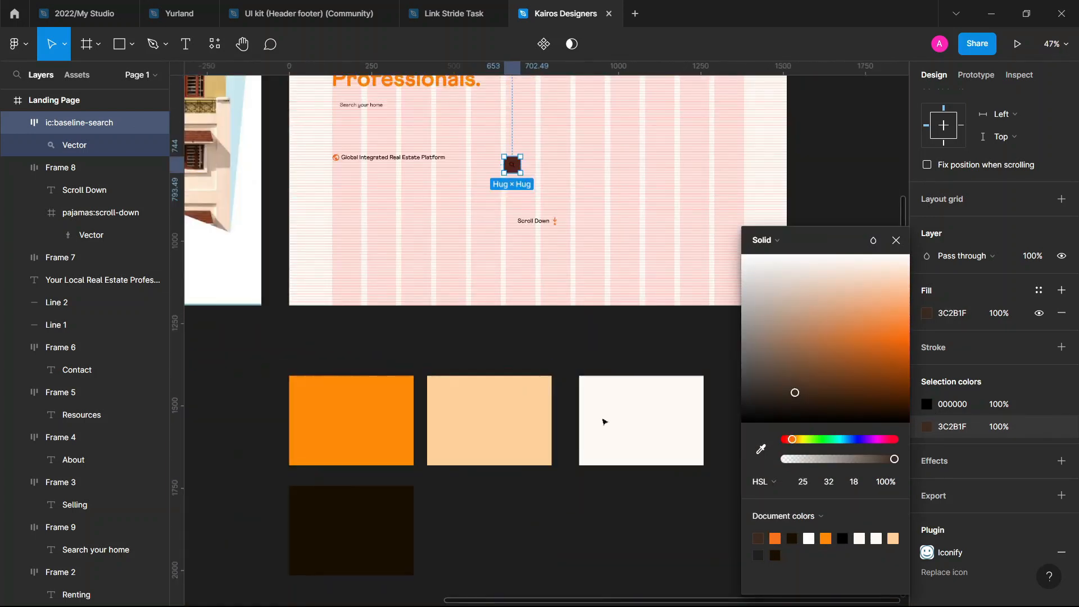
left_click(760, 449)
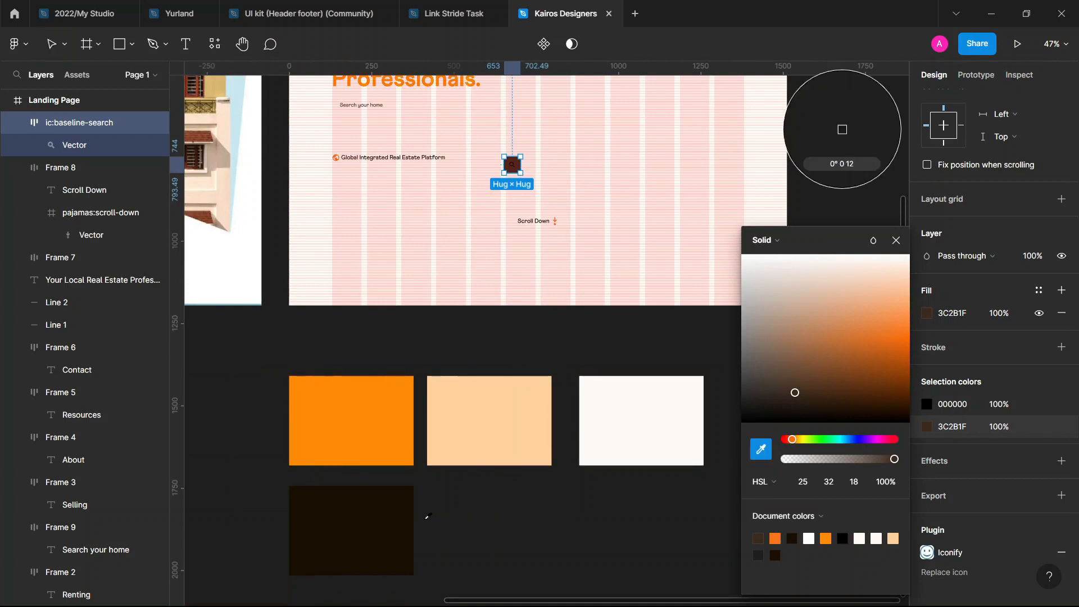
left_click(379, 527)
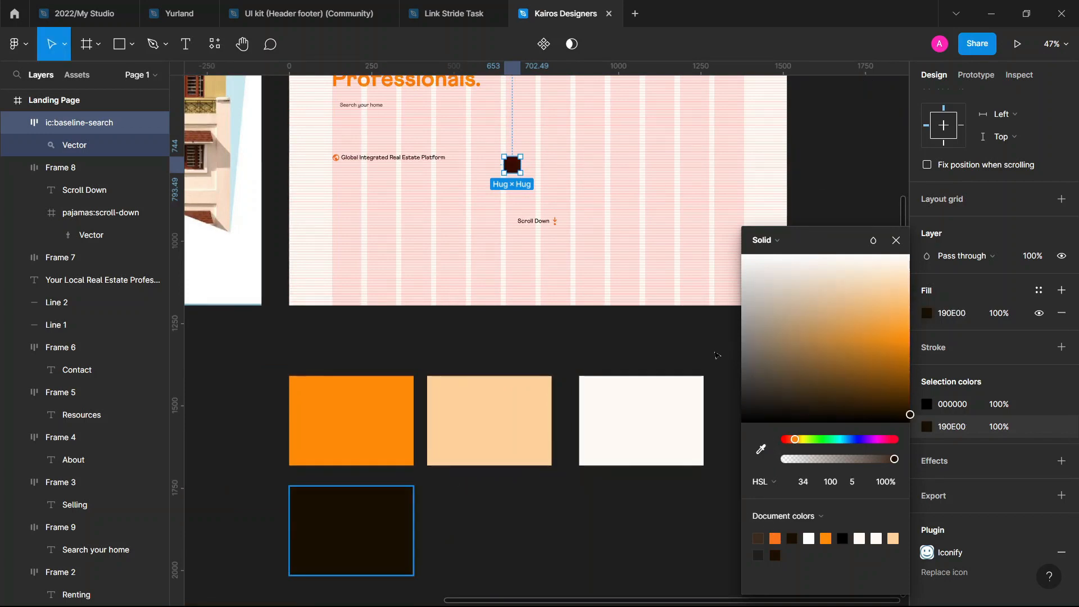
Recolour the black magnifier shape with the off-white palette swatch, FFFAF5
left_click(926, 404)
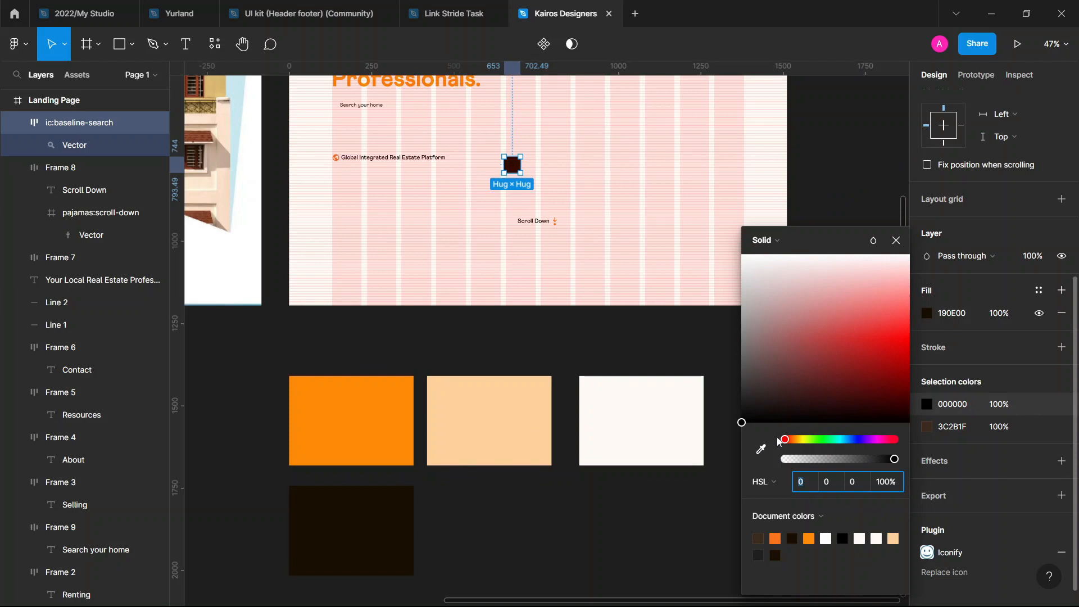
left_click(760, 449)
left_click(667, 424)
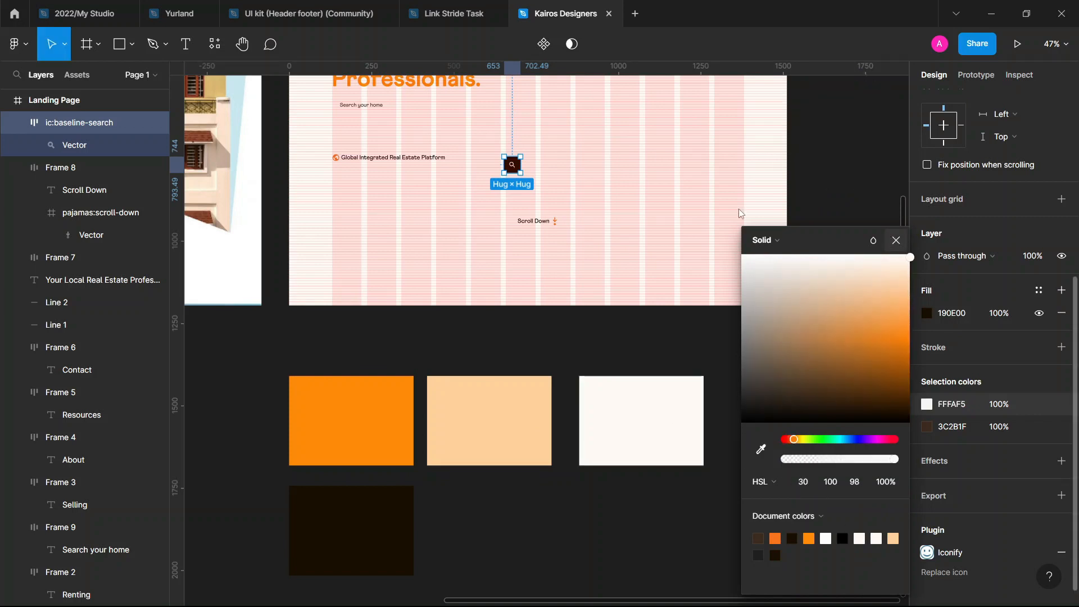
key("Escape")
Try placing the search icon button over the search frame's right end, at about X 498, Y 554
scroll(361, 95, "up", 5)
scroll(443, 178, "up", 1)
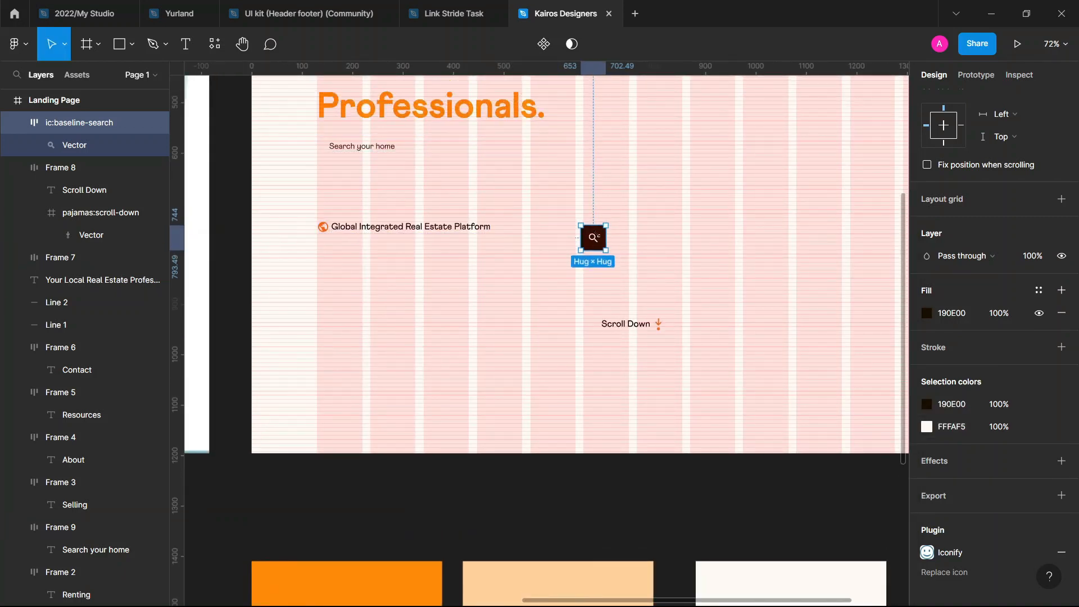
left_click_drag(591, 246, 520, 156)
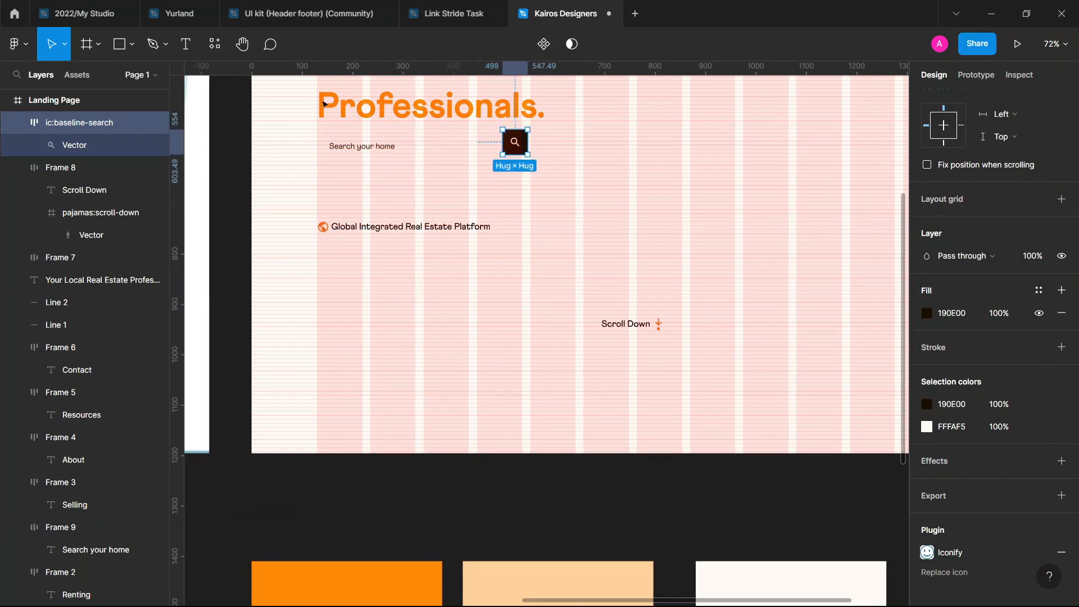
scroll(323, 152, "up", 2)
Move the search icon button off the search frame to just below it, at about X 425, Y 632
left_click(494, 161)
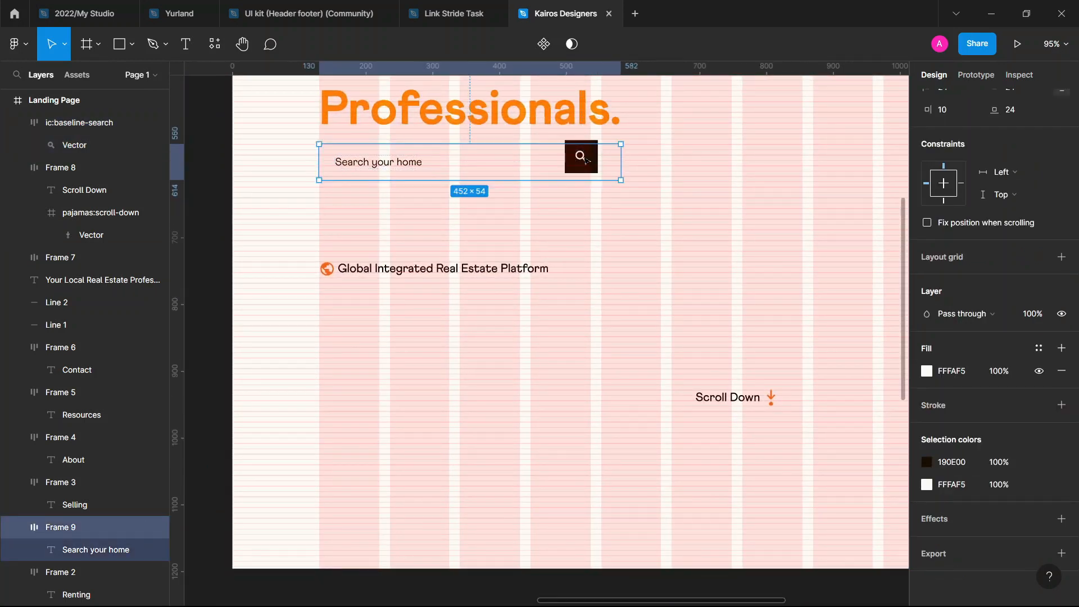
left_click(579, 155)
left_click(578, 156)
key("Escape")
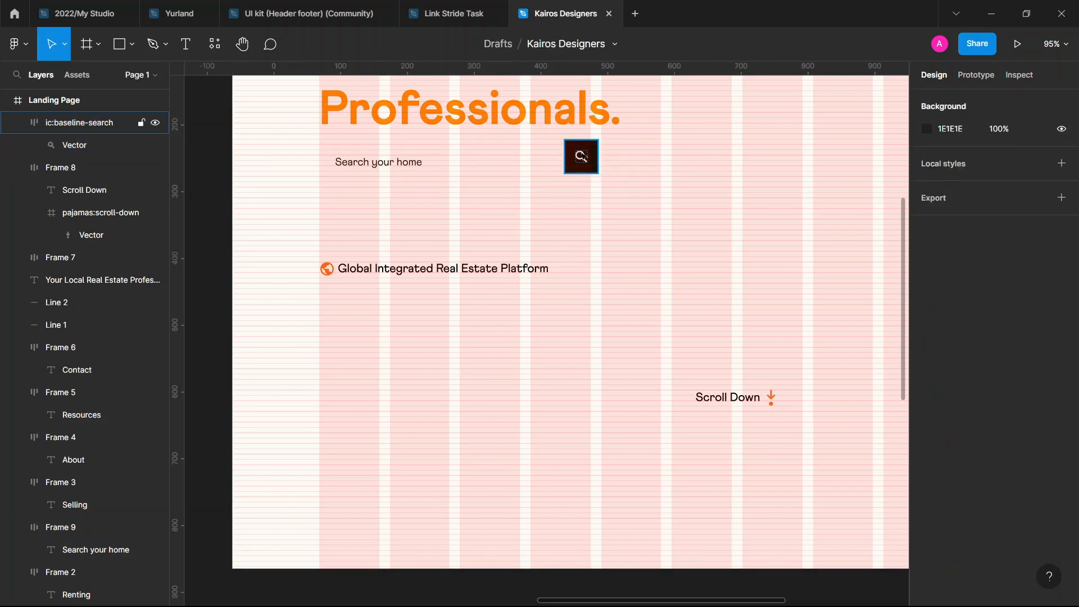
left_click(580, 156)
left_click_drag(580, 156, 533, 222)
left_click(562, 195)
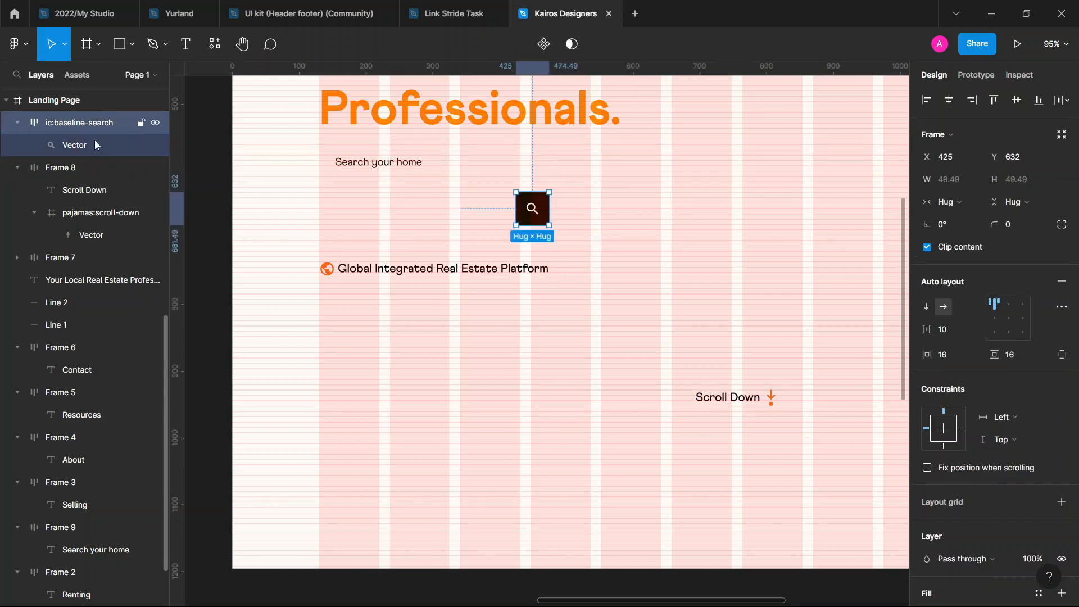
Bring the search frame to the front and nest the search icon inside it, following the "Search your home" text
left_click(351, 163)
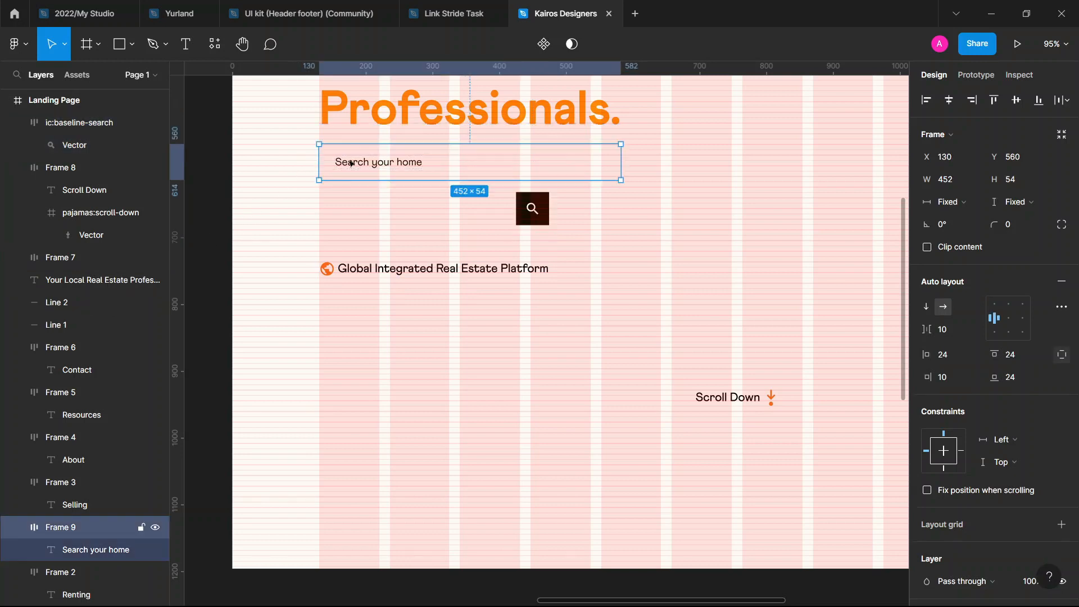
key("bracketright")
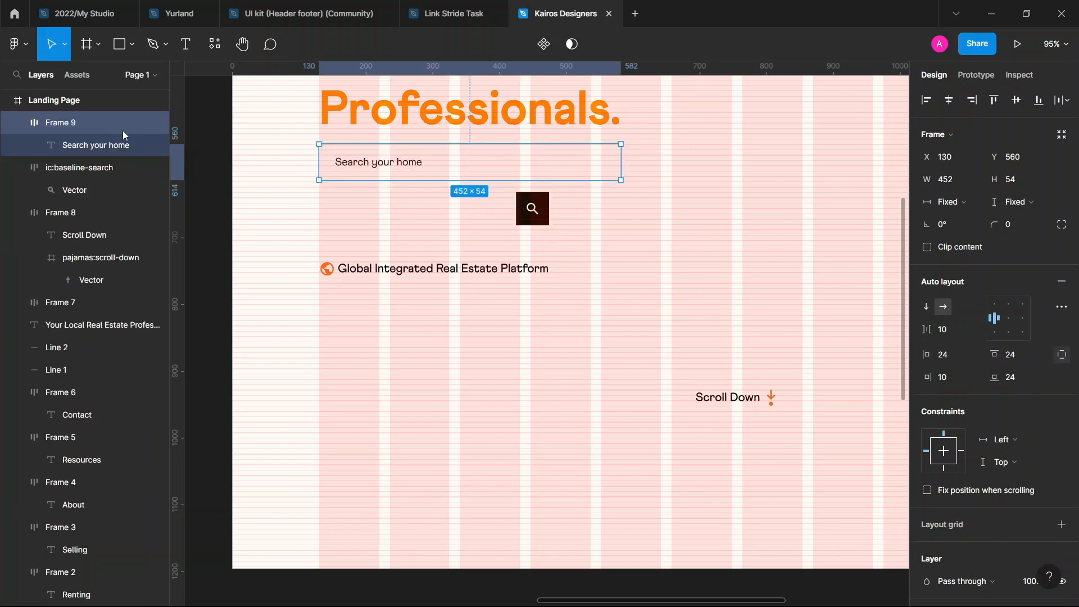
left_click(67, 166)
mouse_move(66, 167)
left_mouse_down()
mouse_move(73, 131)
mouse_move(76, 147)
left_mouse_up()
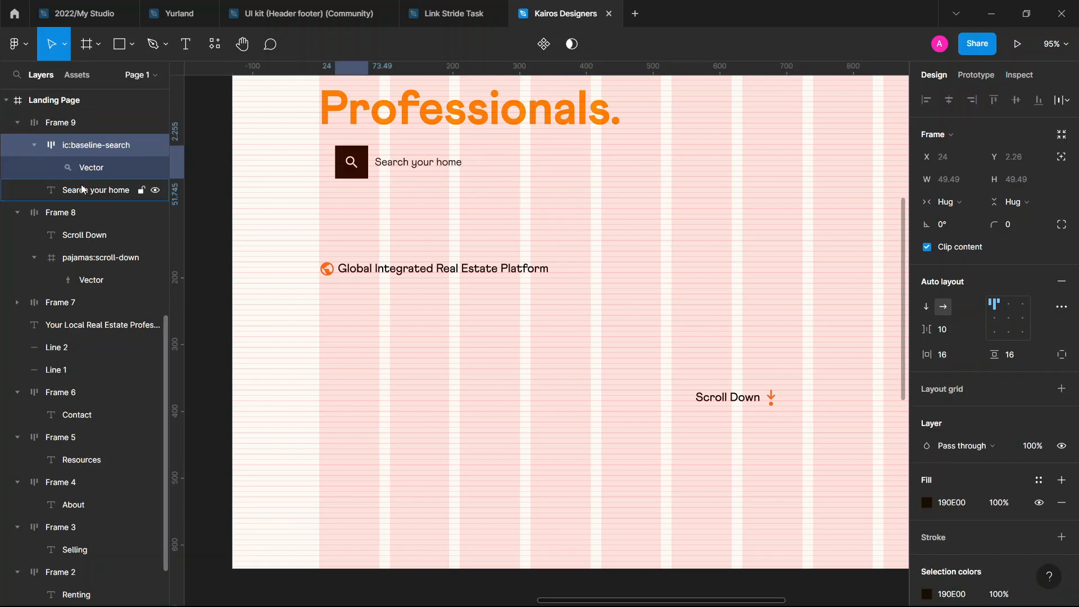
left_click_drag(82, 188, 79, 142)
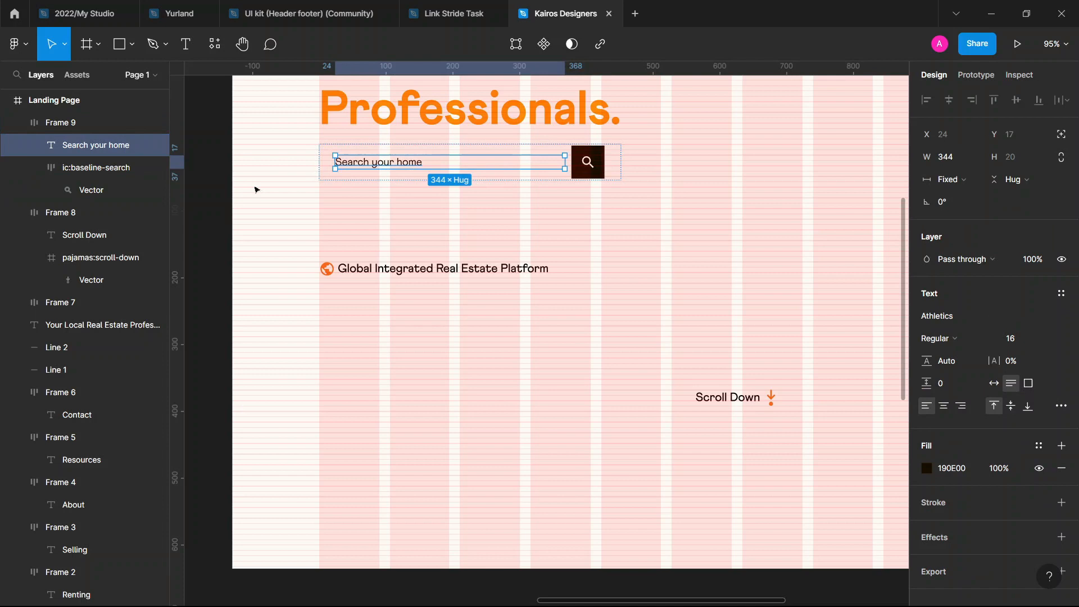
left_click(529, 212)
Narrow the search bar frame to a width of 430 by moving its right edge closer to the search icon
scroll(511, 137, "up", 3)
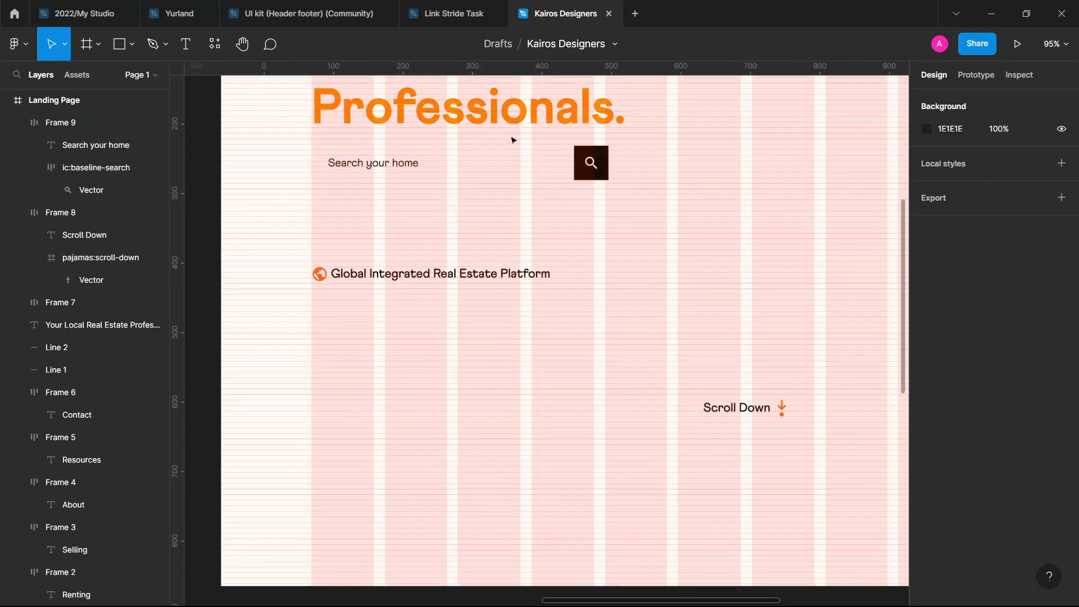
left_click(623, 159)
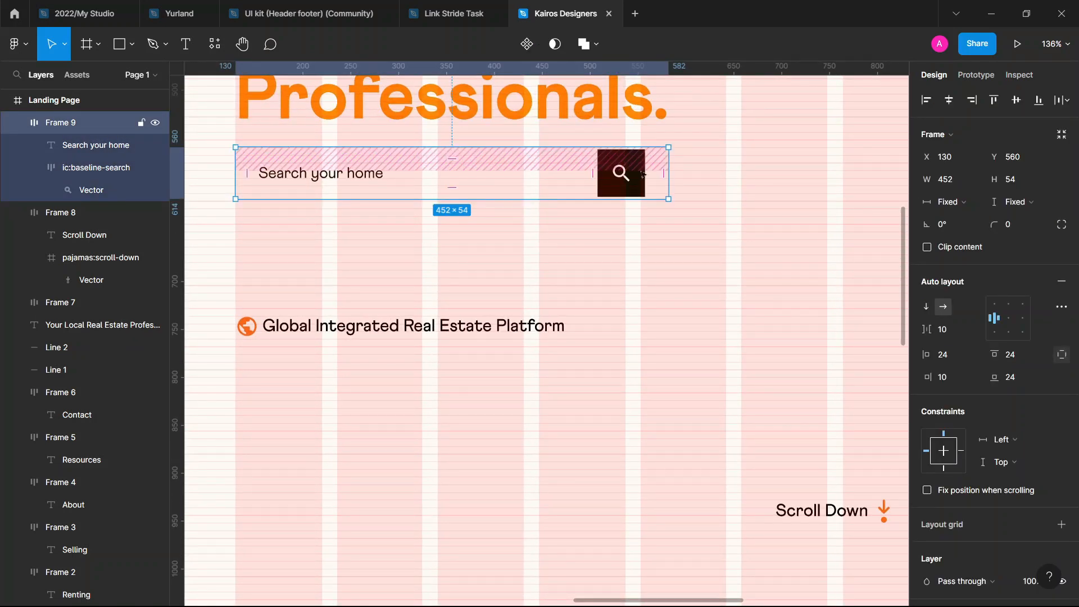
left_click(670, 173)
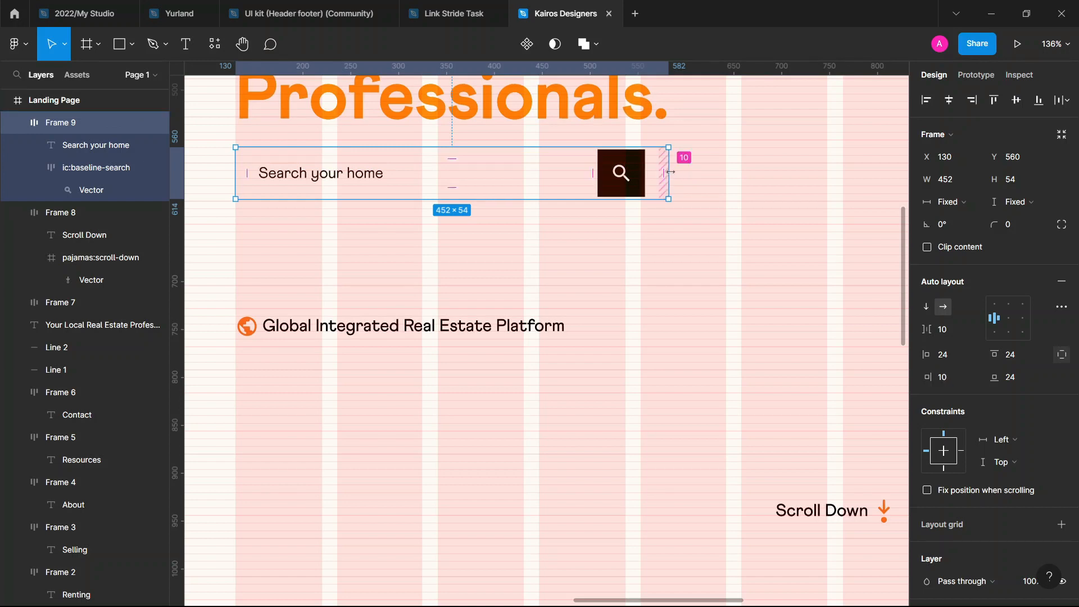
left_click_drag(665, 170, 649, 175)
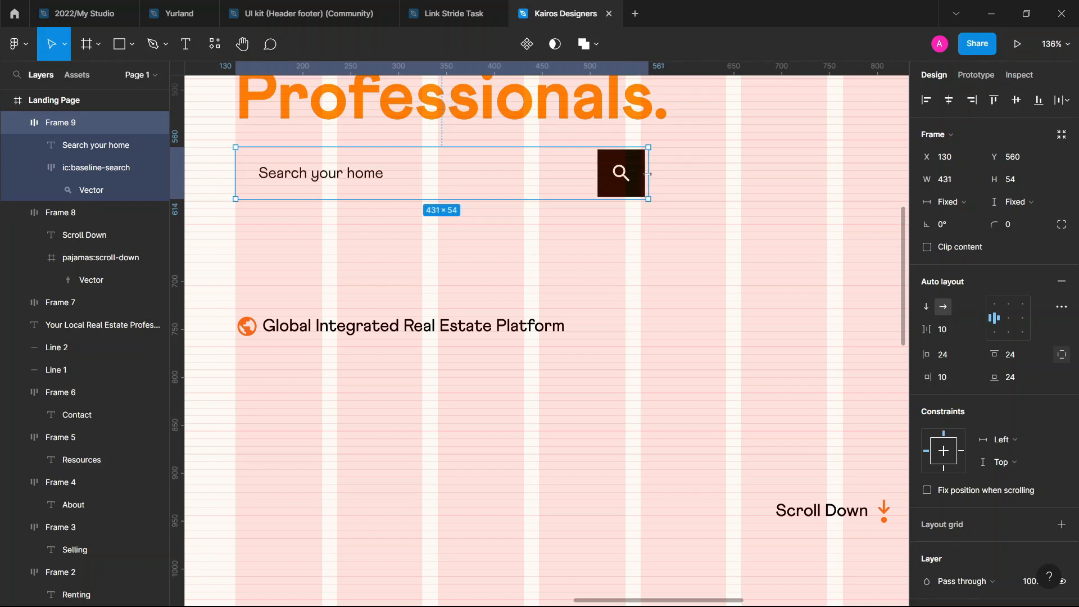
scroll(647, 174, "up", 5)
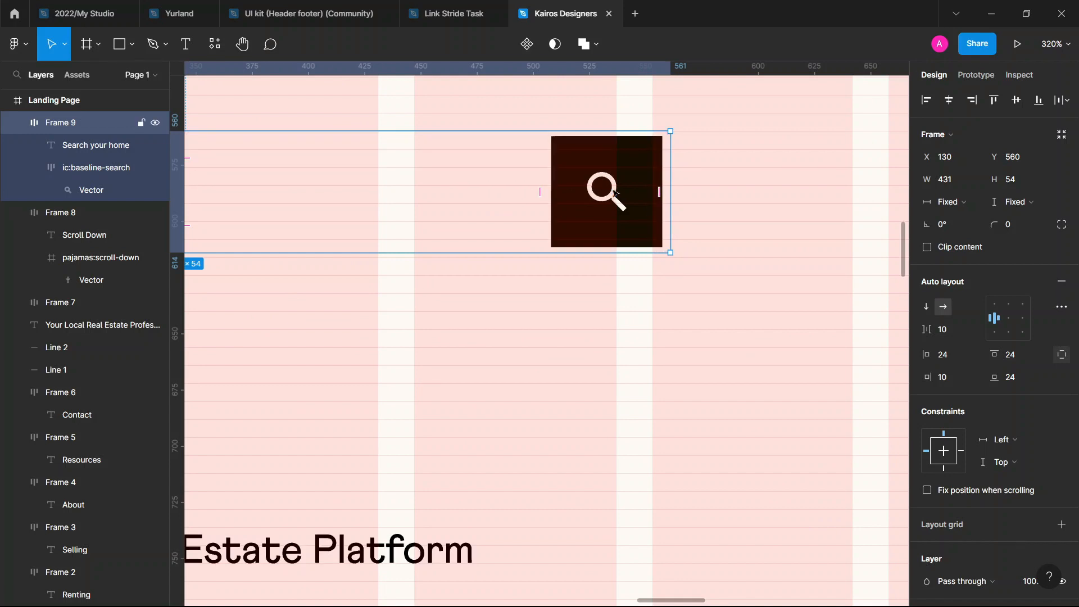
scroll(614, 193, "up", 5)
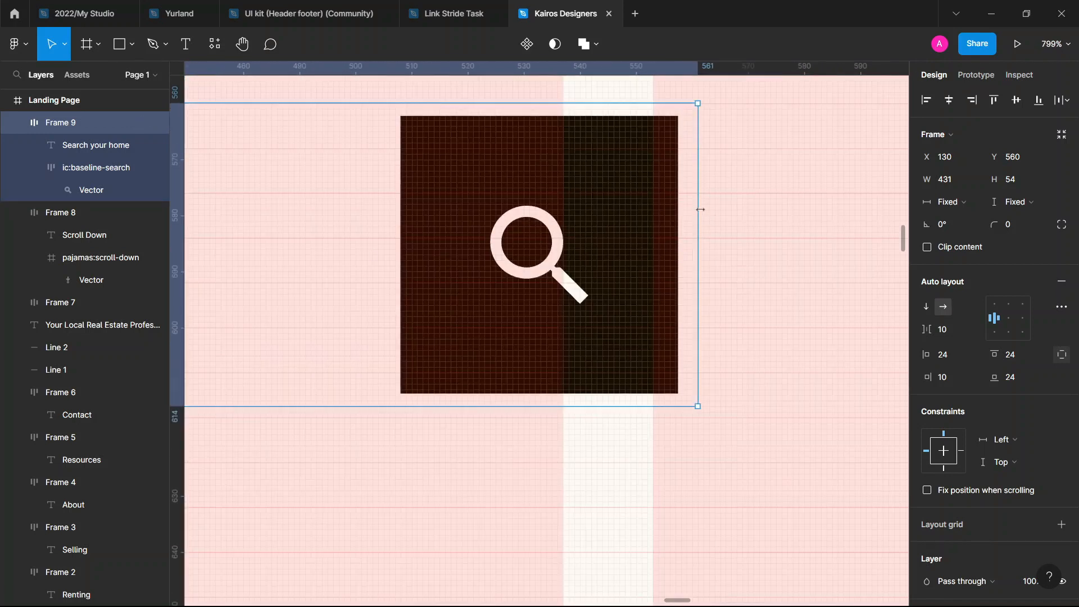
left_click_drag(700, 209, 693, 209)
scroll(702, 221, "down", 5)
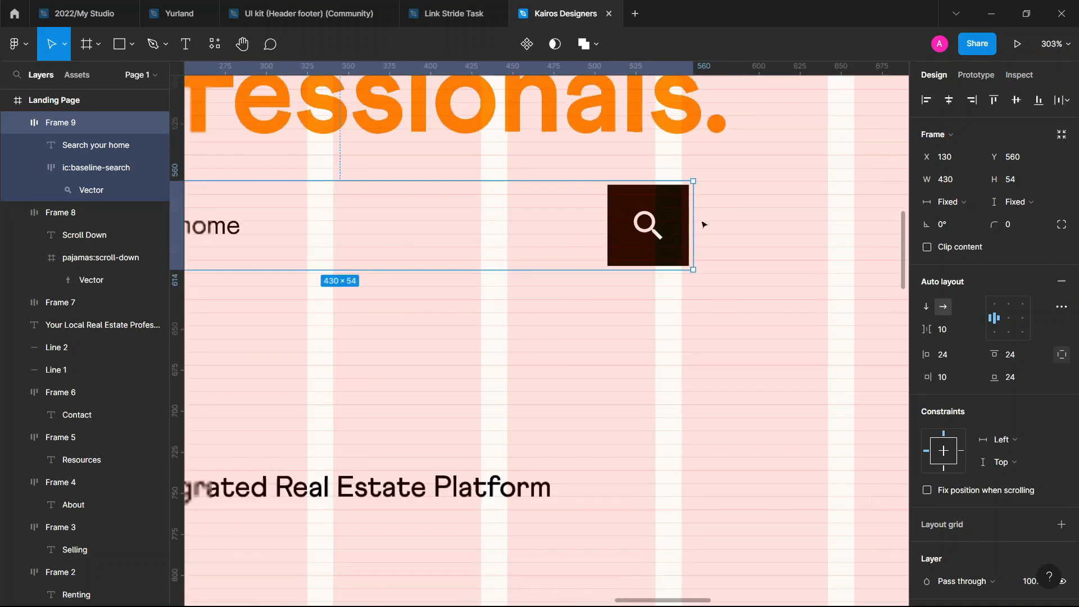
scroll(703, 225, "down", 3)
left_click(698, 337)
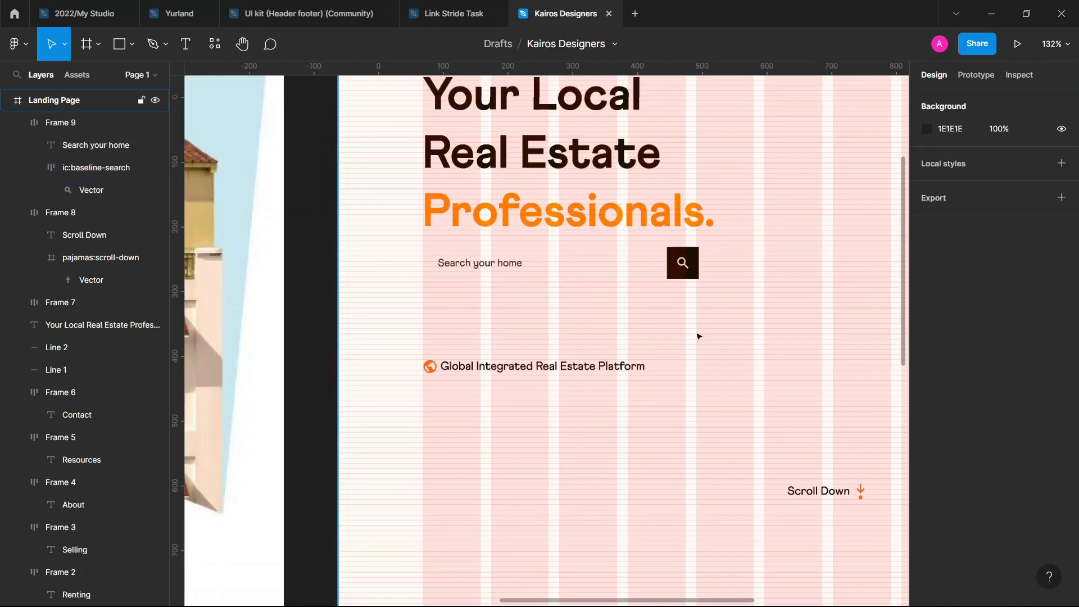
Compare the search bar's size and the spacing of the hero text with the reference design
left_click(577, 262)
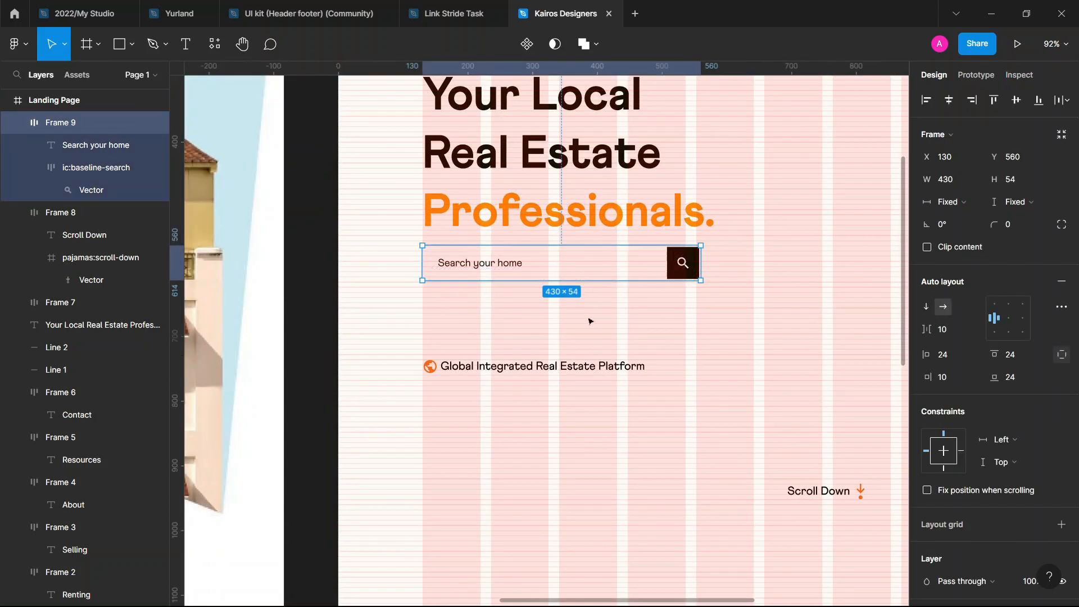
left_click(633, 341)
scroll(640, 343, "down", 3)
left_click(626, 286)
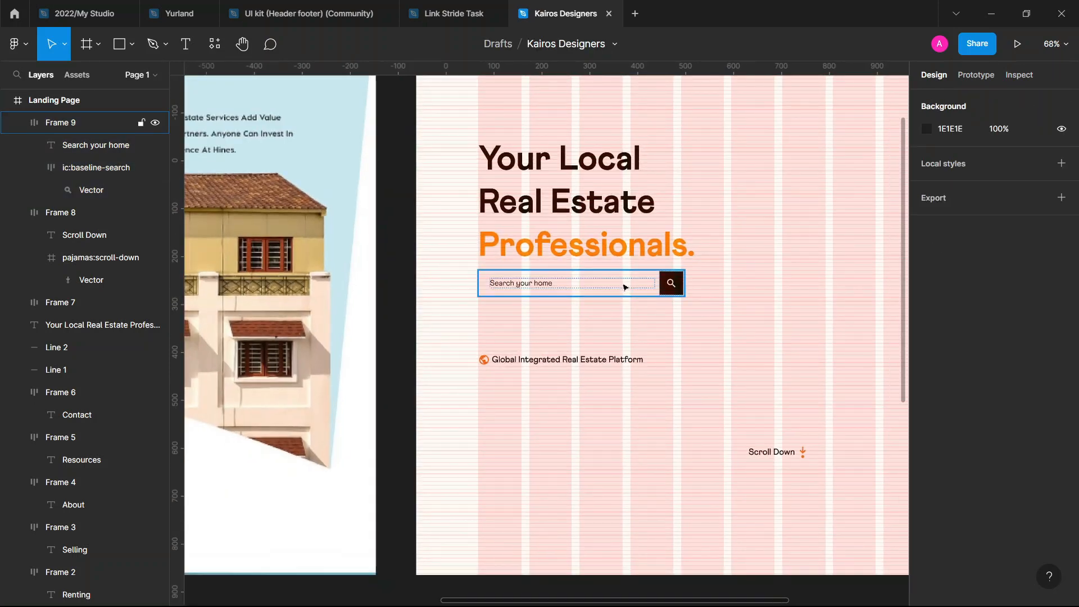
left_click(654, 343)
scroll(659, 347, "down", 3)
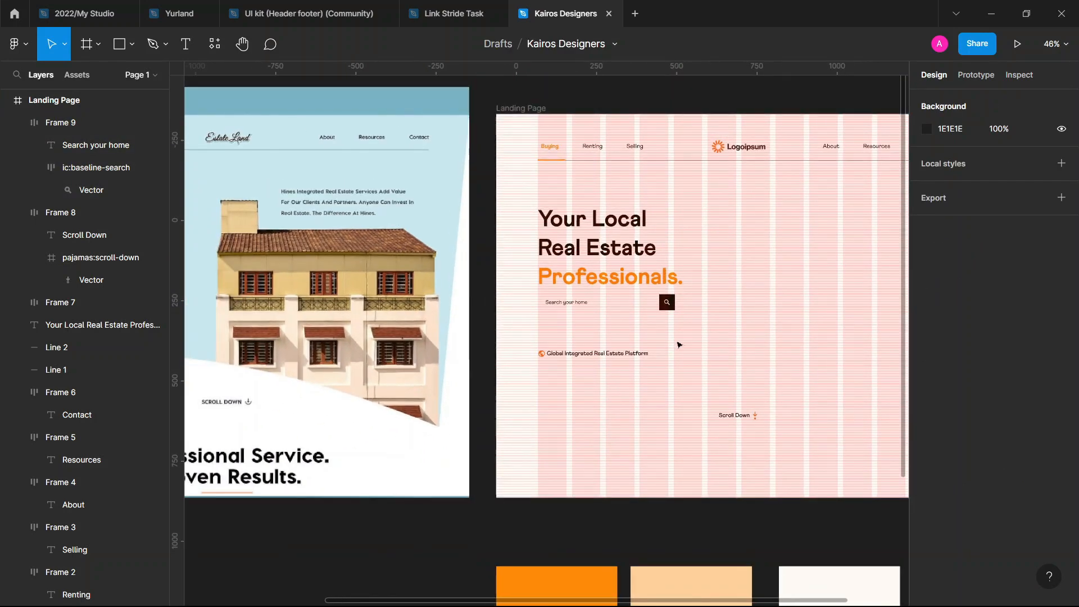
scroll(421, 303, "left", 5)
scroll(430, 317, "right", 4)
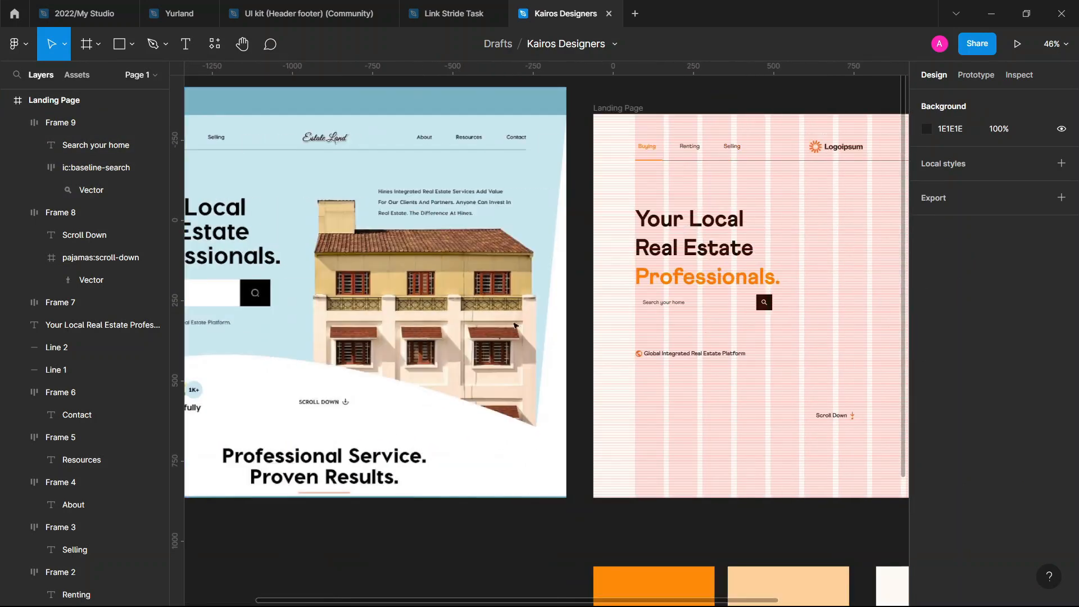
scroll(514, 325, "right", 3)
Wrap the search bar, the heading and the Global Integrated Real Estate Platform tagline in one vertical auto layout
left_click(638, 305)
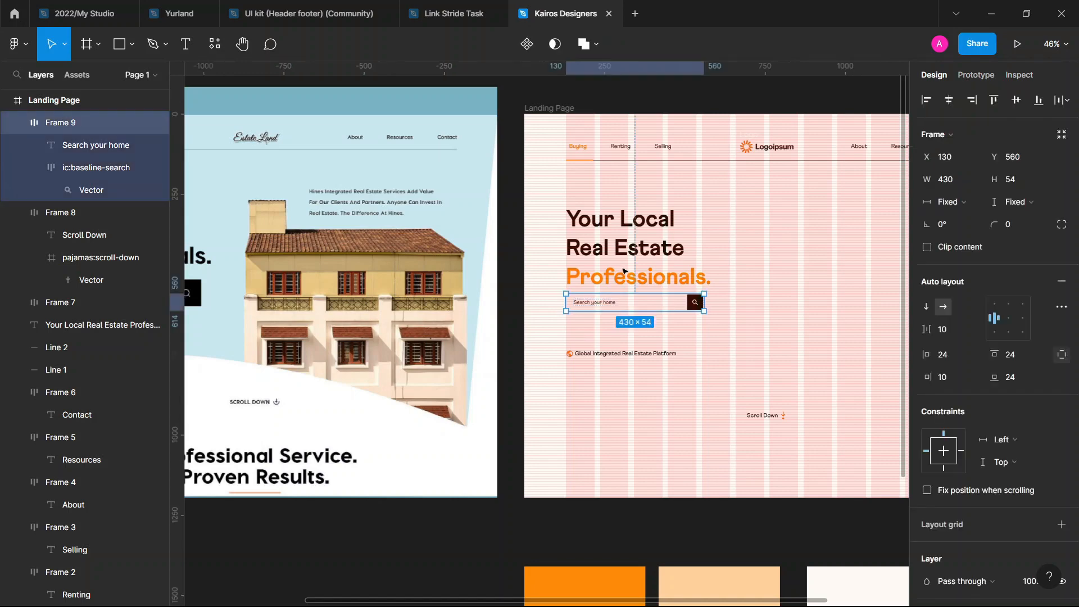
left_click(626, 271, "shift")
left_click(601, 353, "shift")
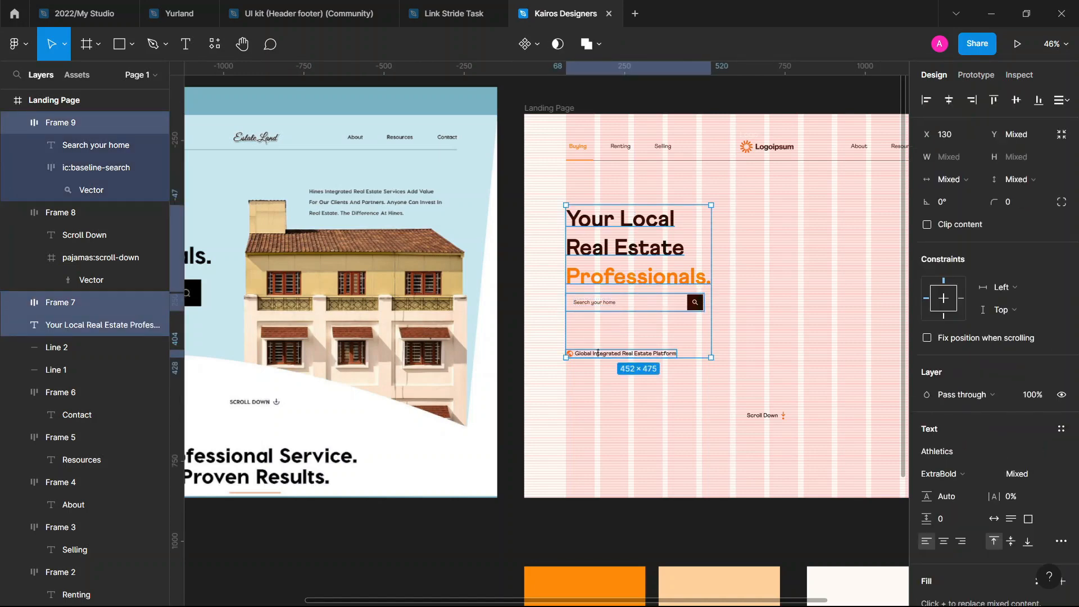
scroll(604, 360, "left", 10)
scroll(608, 368, "right", 2)
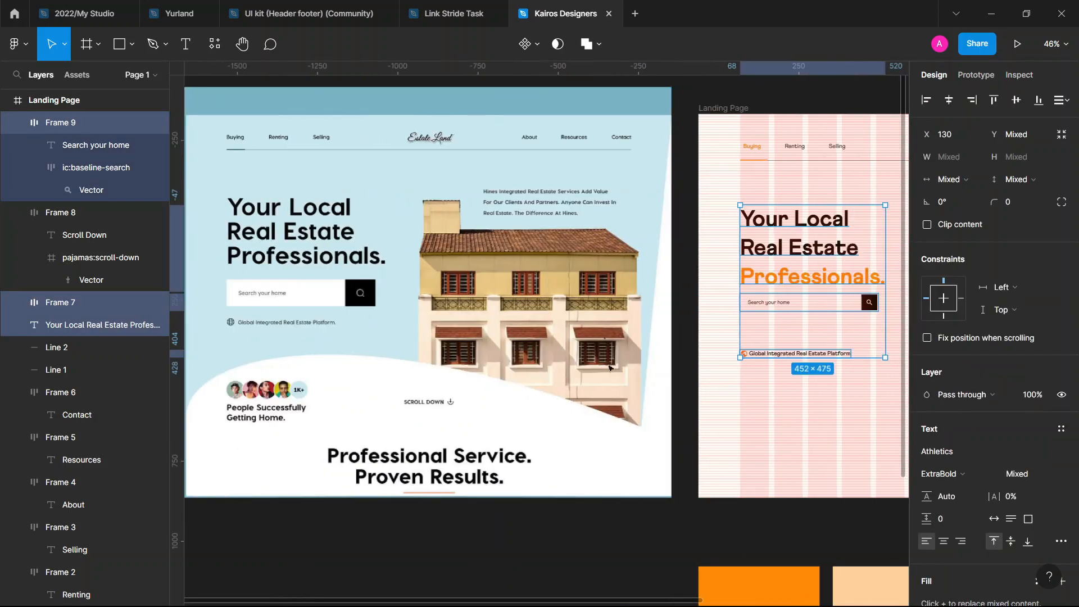
key("shift+a")
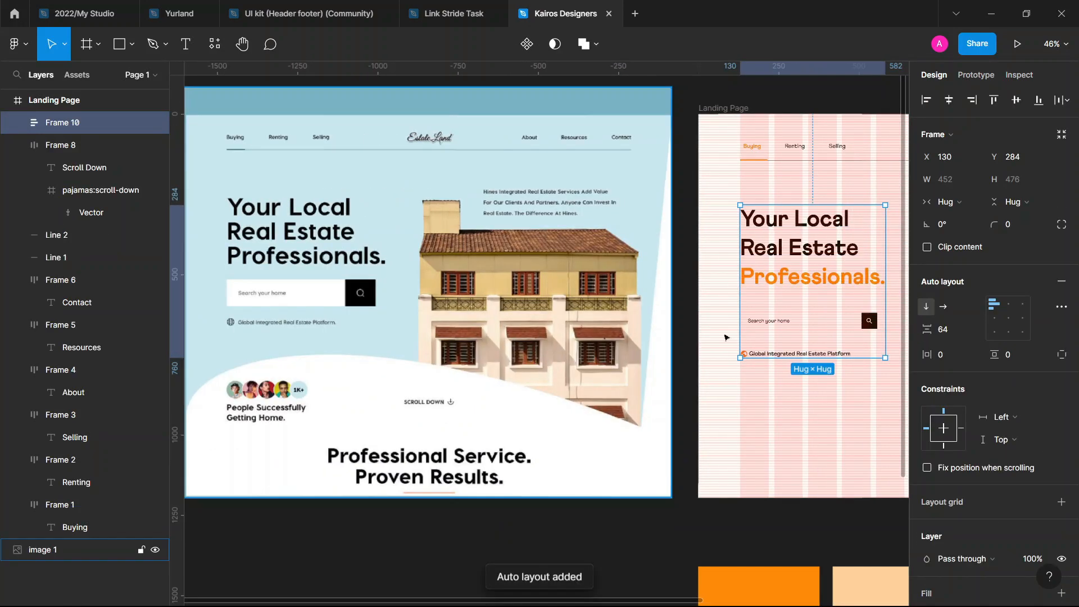
Set the vertical spacing between items in the hero auto layout to 32
left_click(954, 328)
left_click(943, 328)
type("3")
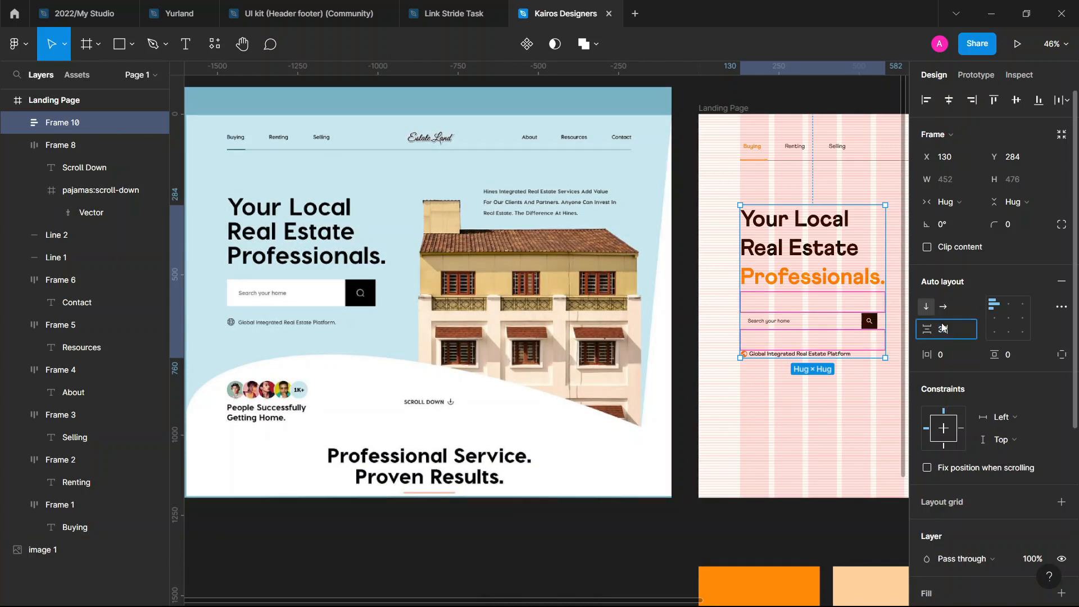
type("2")
key("Return")
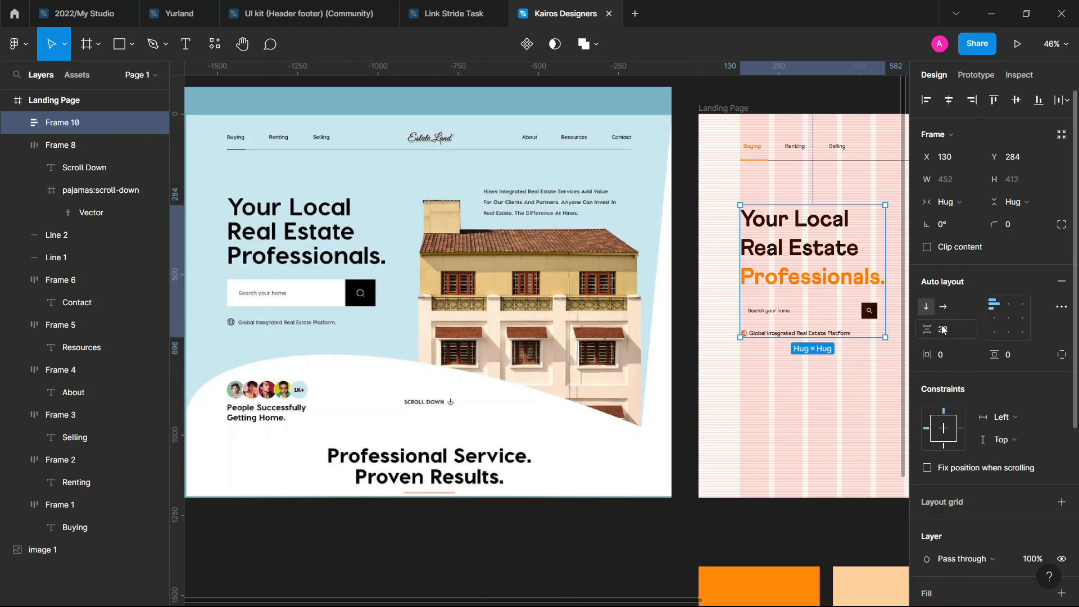
Move the whole hero content block straight down to Y 316, keeping X at 130
left_click(805, 310)
scroll(762, 360, "right", 5)
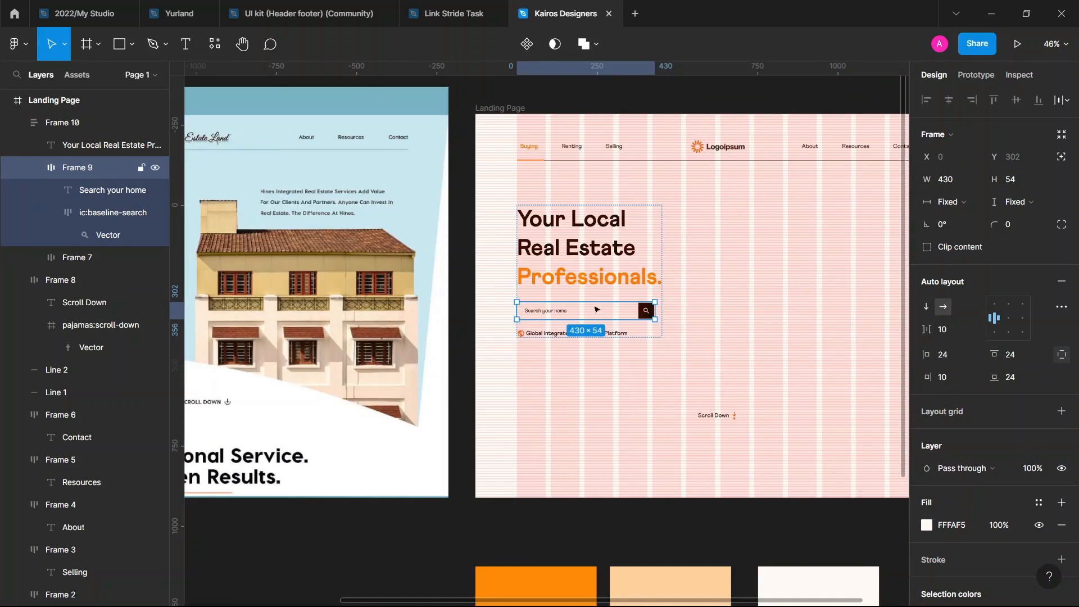
left_click(737, 332)
left_click_drag(583, 258, 591, 275)
left_click(587, 263)
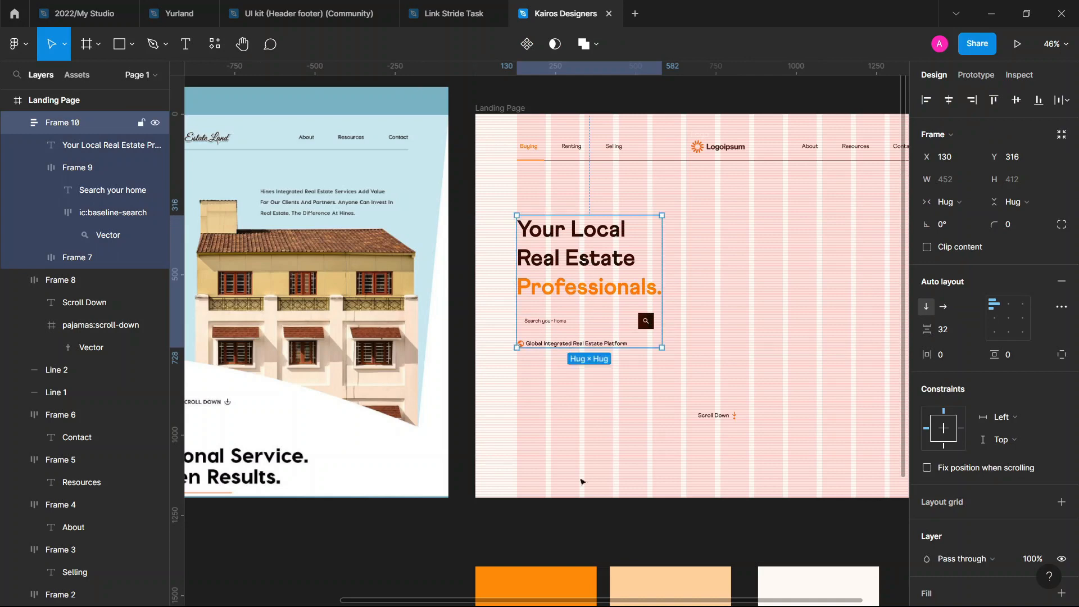
left_click(568, 461)
Move the Scroll Down label lower on the landing page, to X 694, Y 1020
scroll(674, 385, "down", 3)
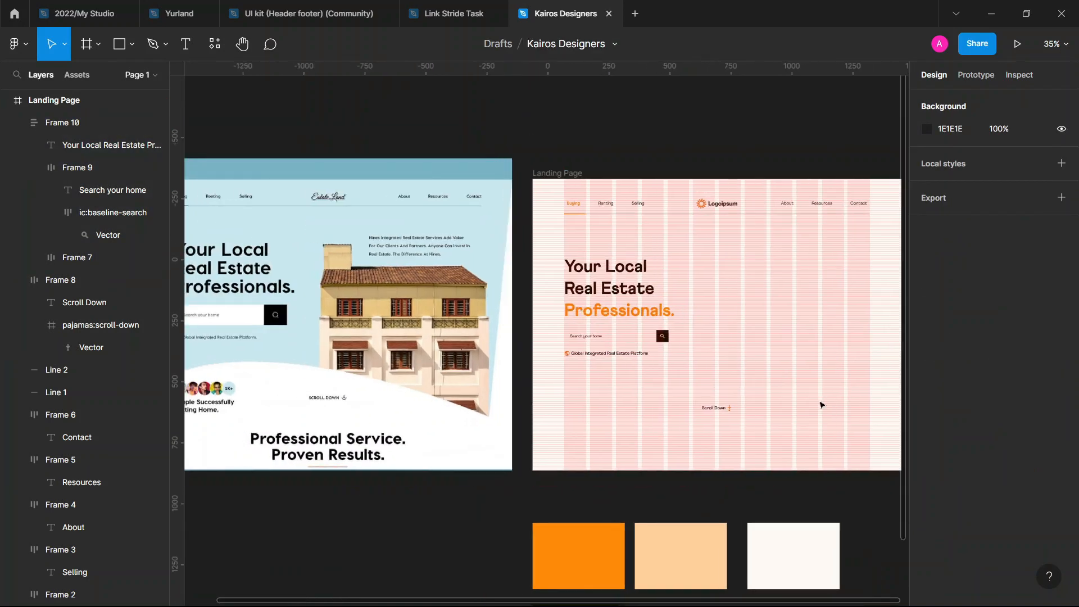
left_click(720, 414)
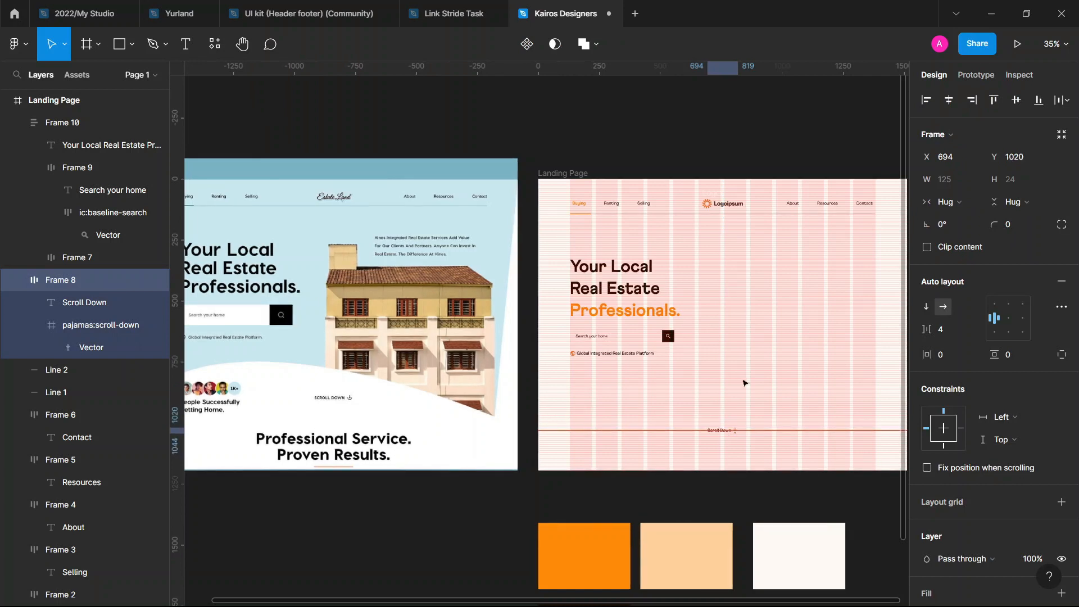
left_click(605, 349)
Draw a rectangle of 1507 × 952 from the landing page's top-left corner, spanning its full width
scroll(605, 348, "down", 1)
scroll(625, 343, "down", 2)
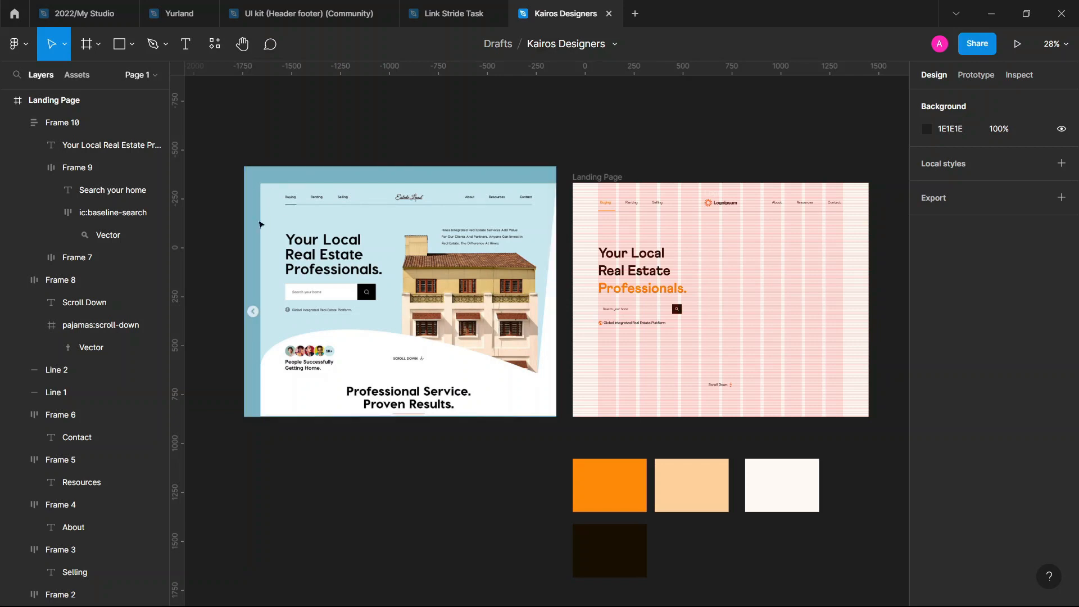
scroll(531, 271, "up", 1)
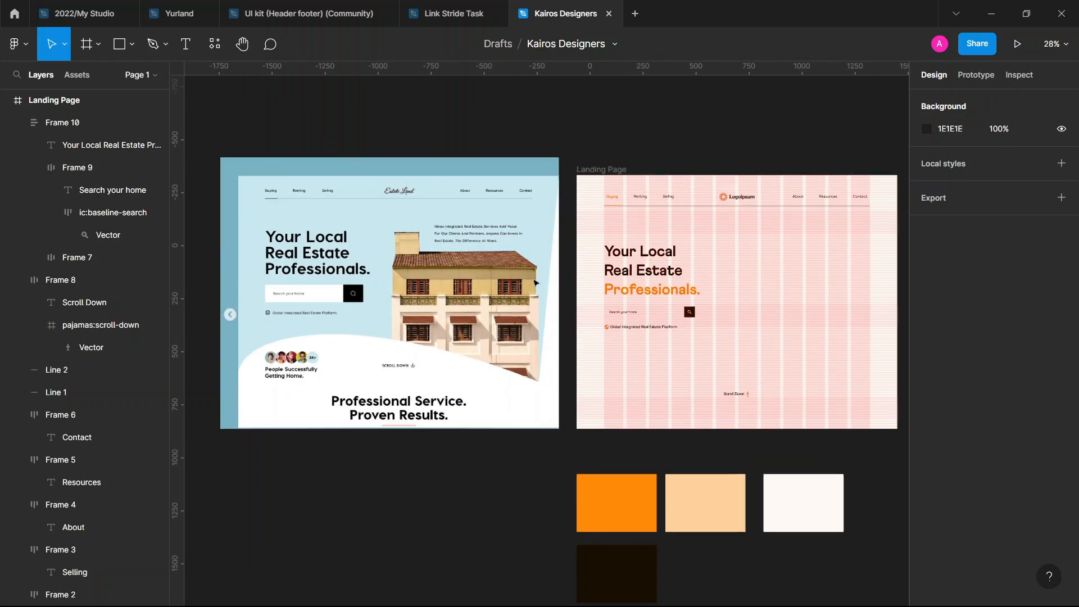
key("r")
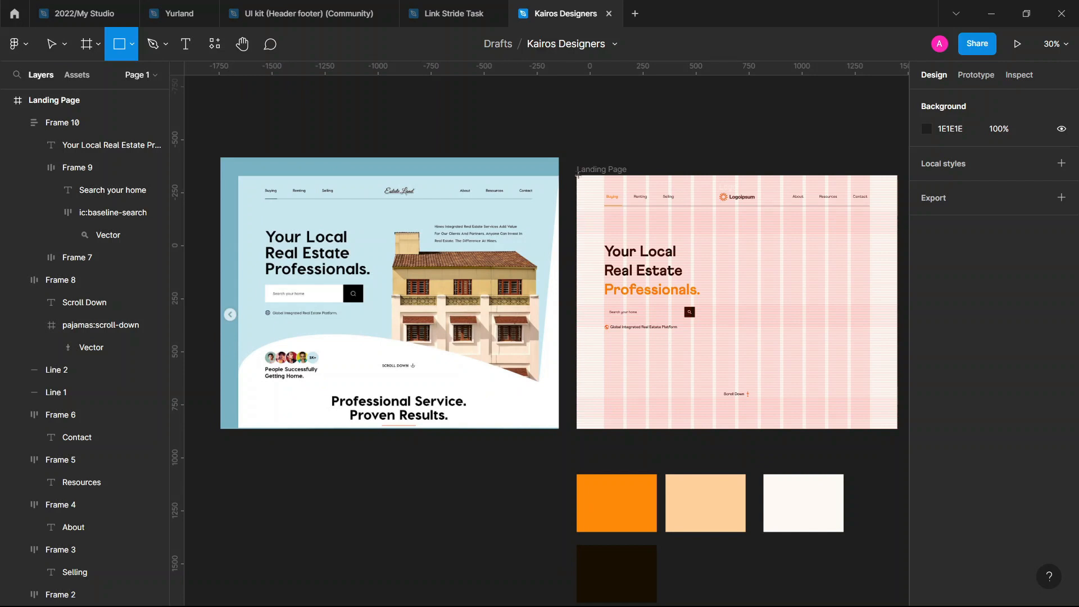
mouse_move(577, 175)
left_mouse_down()
mouse_move(667, 240)
mouse_move(705, 361)
mouse_move(866, 358)
mouse_move(894, 382)
left_mouse_up()
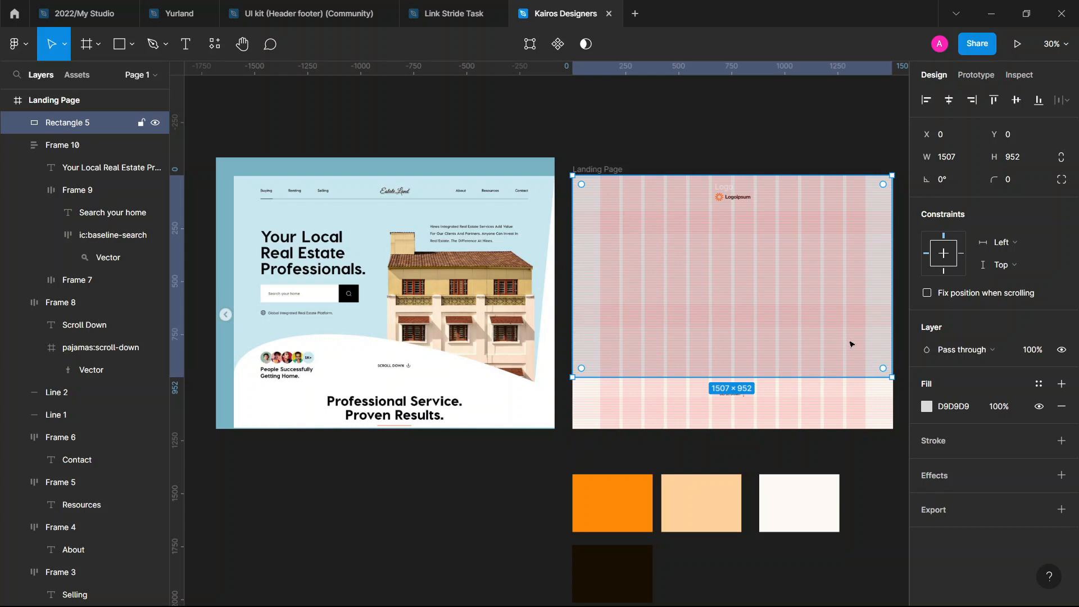
Fill the rectangle with the peach palette swatch, FFD099, and send it behind the navigation and hero content
scroll(837, 337, "down", 1)
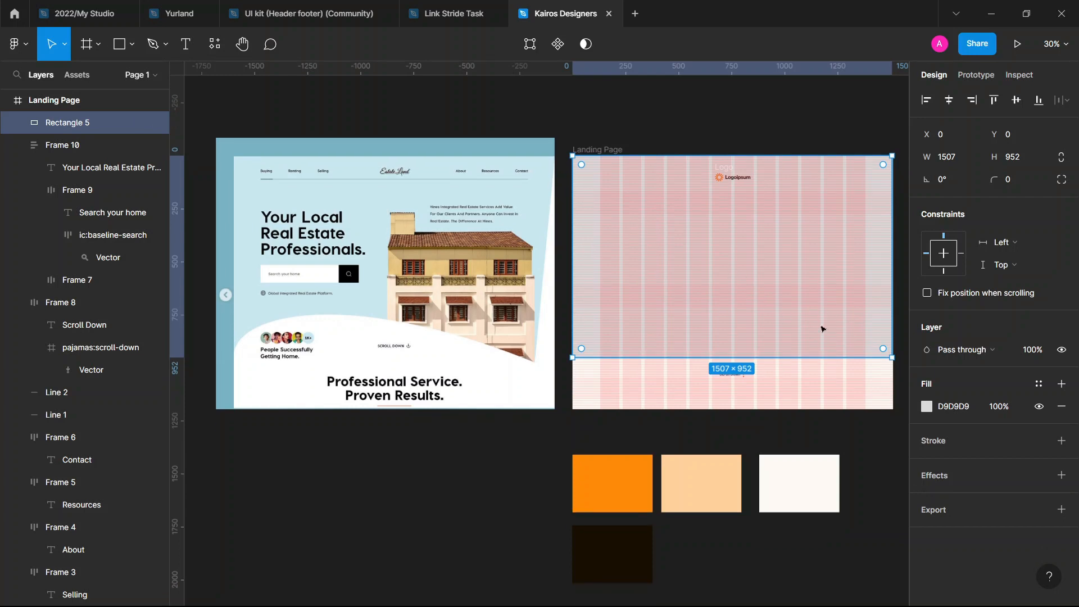
key("i")
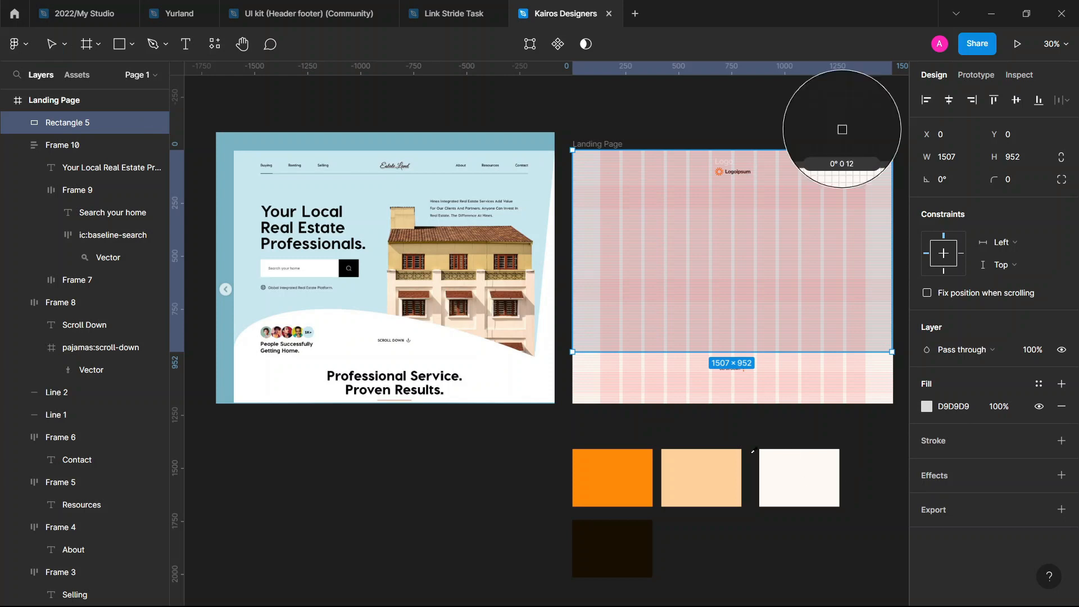
left_click(717, 469)
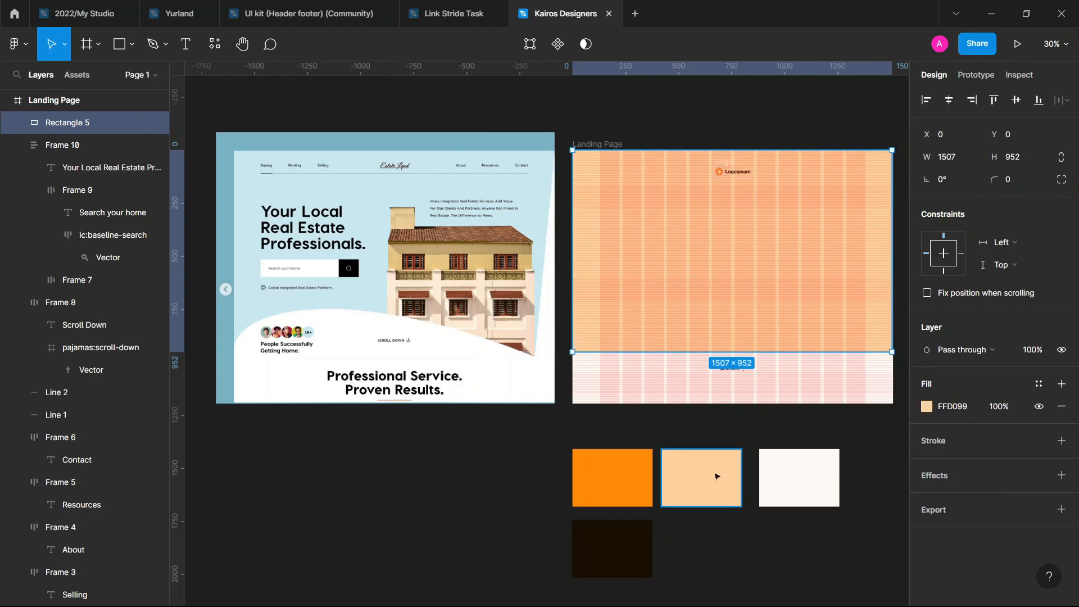
key("ctrl+shift+bracketleft")
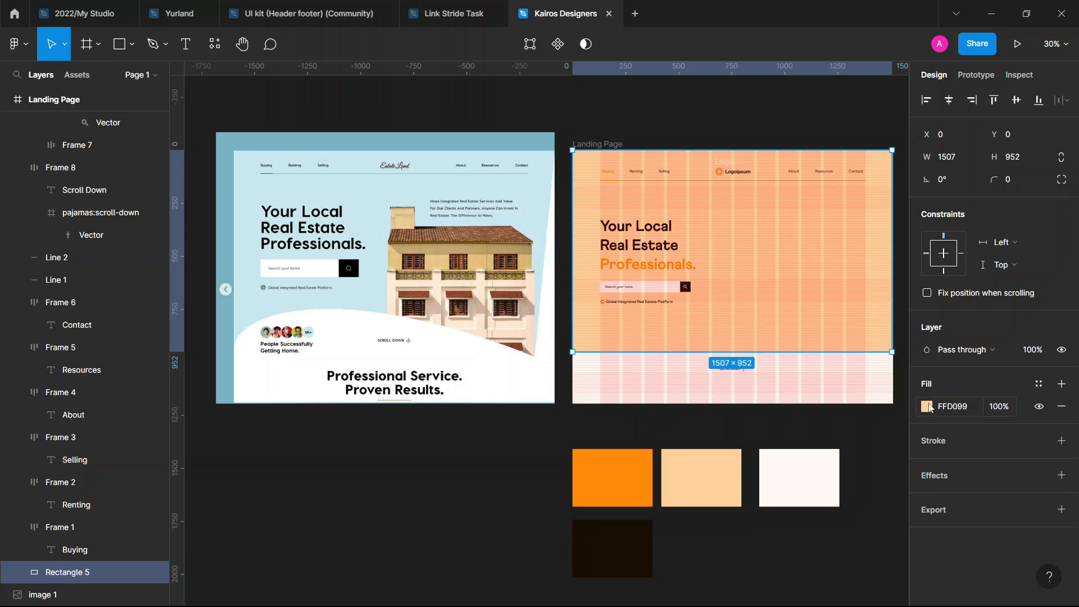
Lighten the background rectangle's fill in HSL, trying lightness values 90 and 85 and settling on 90 (FFE8CC)
left_click(926, 406)
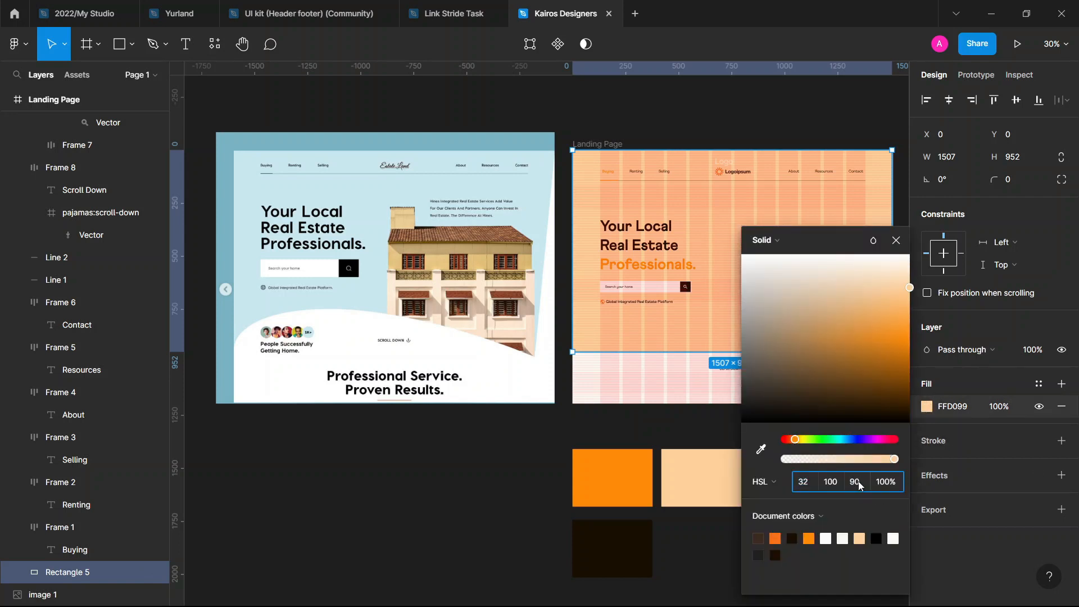
key("Return")
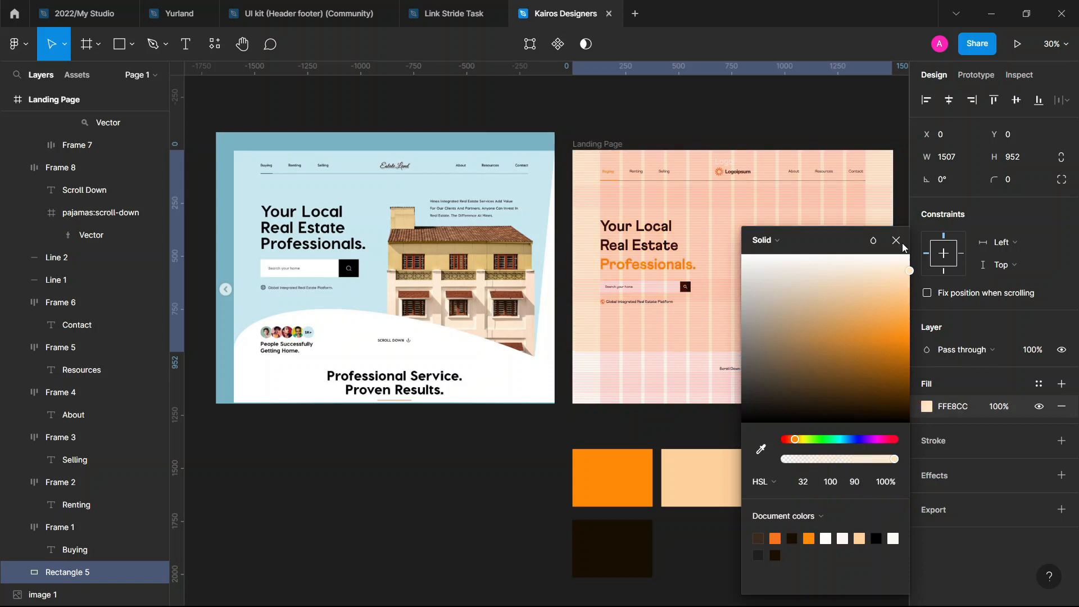
left_click(860, 488)
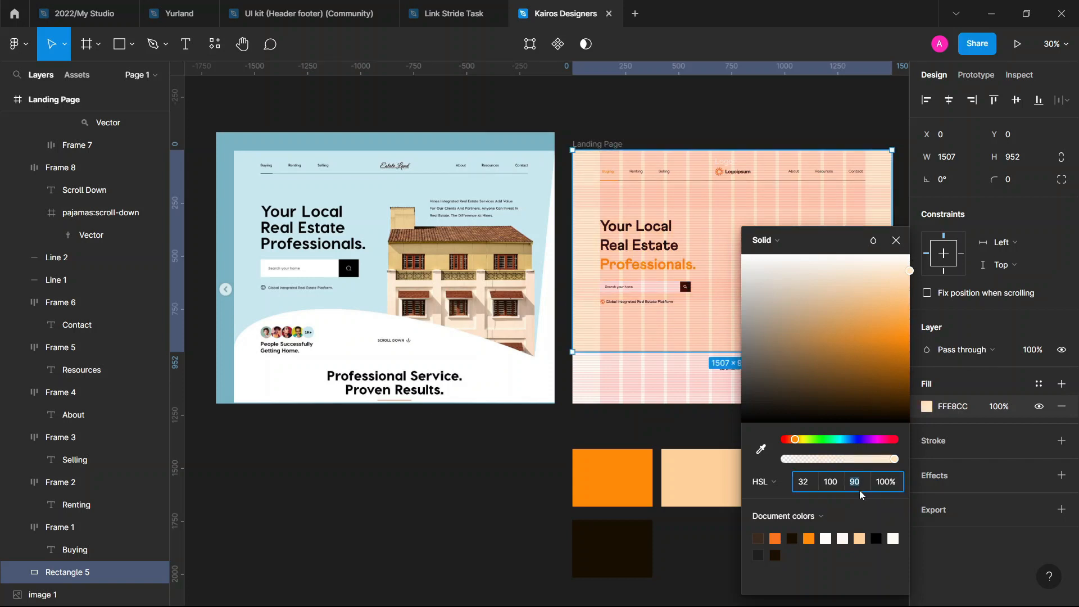
key("Return")
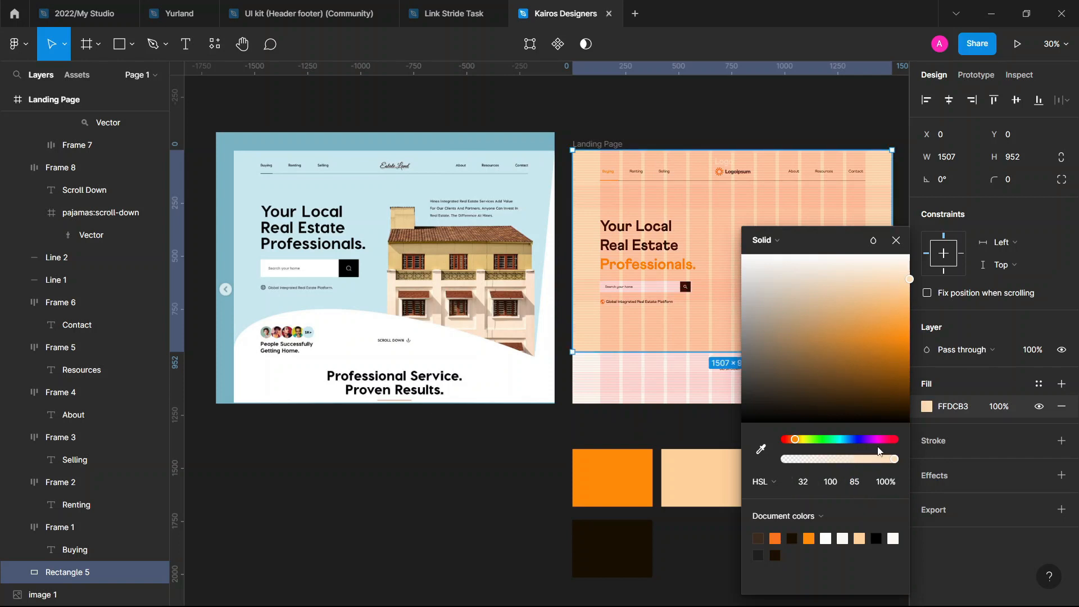
left_click(865, 486)
key("Return")
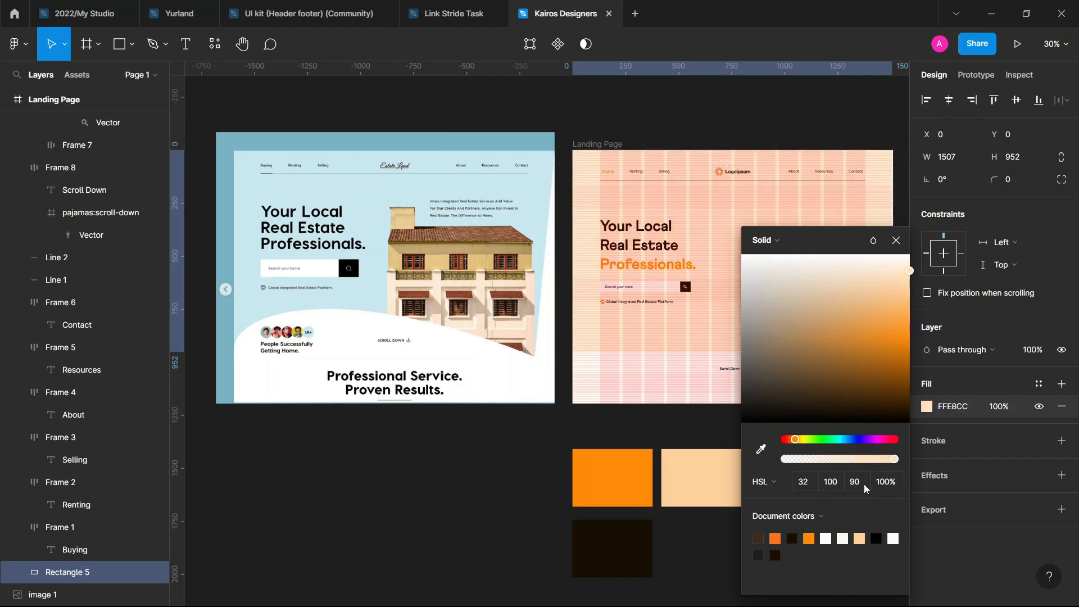
Slant the peach background rectangle's right edge by moving its bottom-right corner inward to X 1380.5, Y 952
left_click(896, 240)
scroll(800, 316, "right", 2)
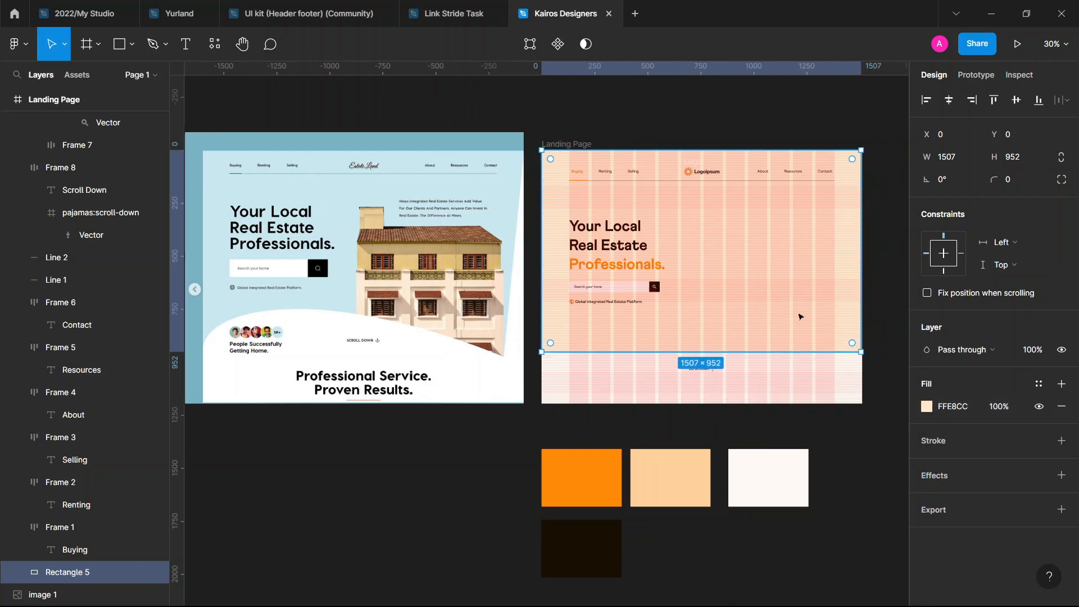
double_click(801, 316)
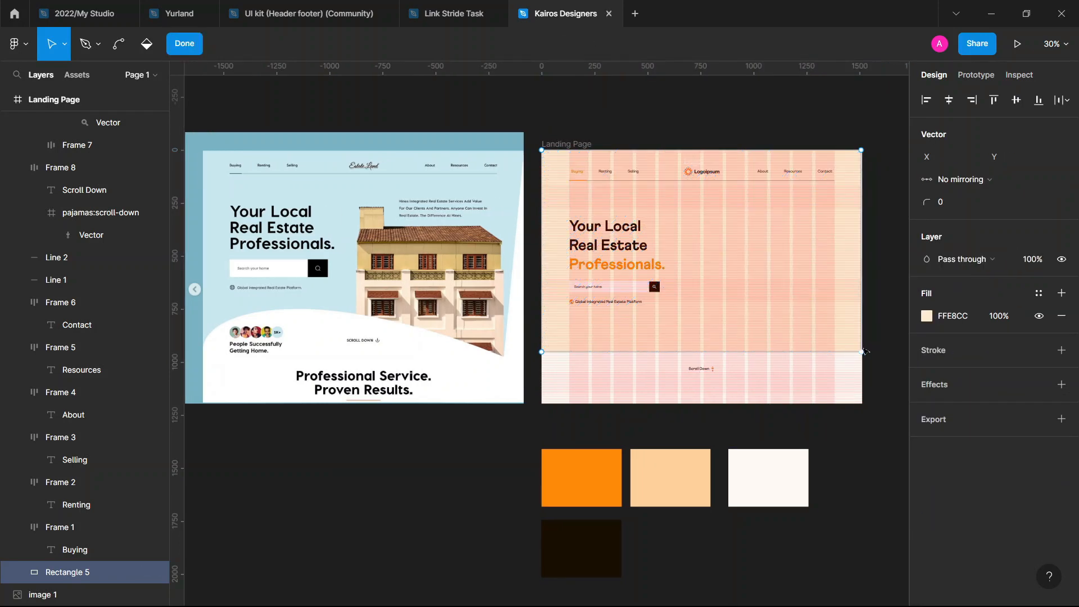
left_click(862, 352)
left_click_drag(859, 354, 835, 357)
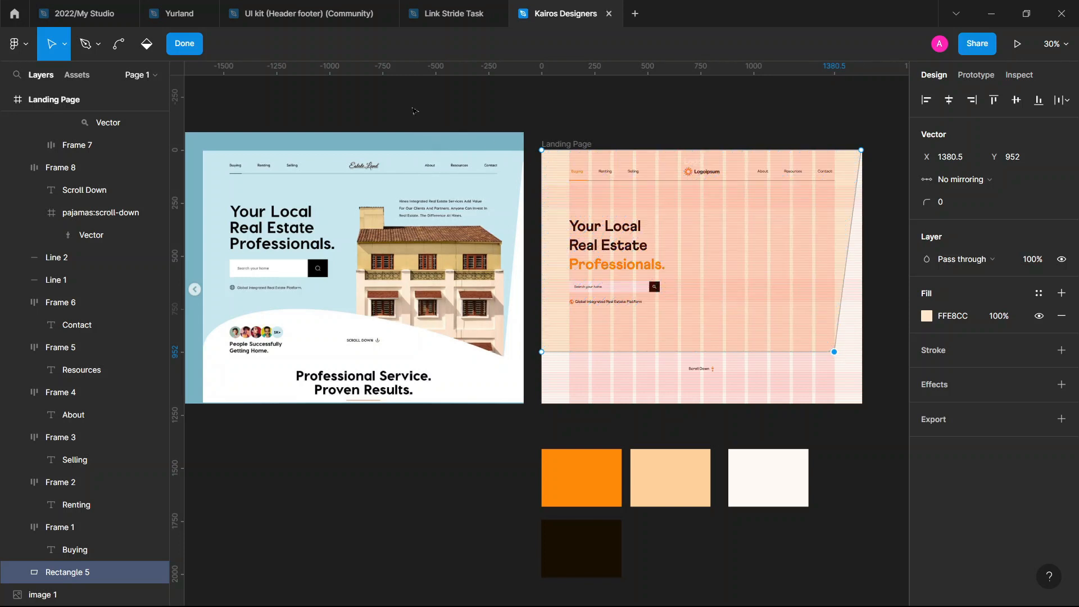
left_click(188, 46)
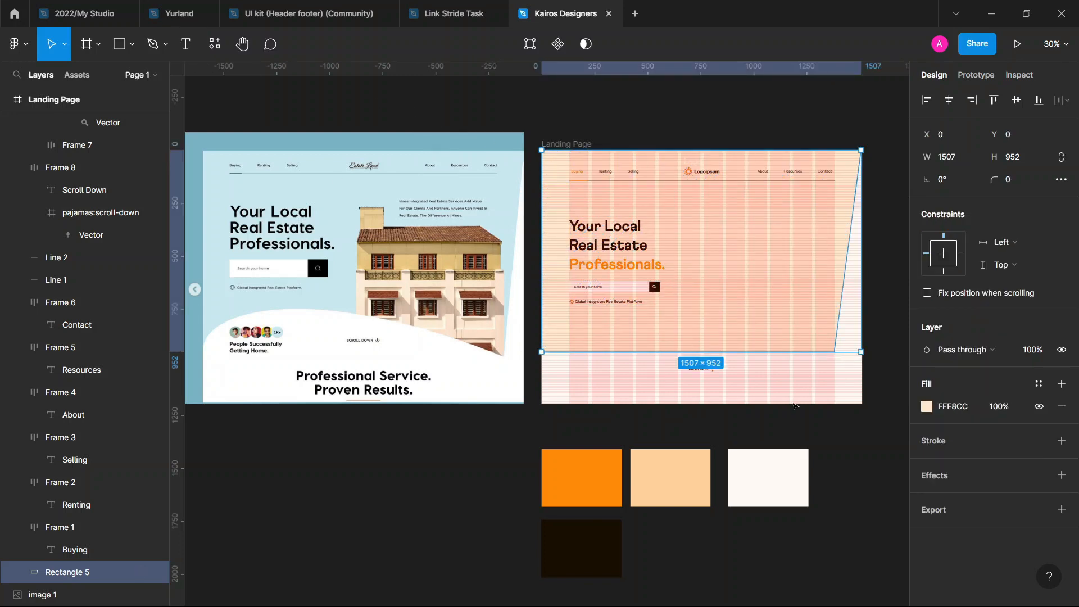
Bend the bottom edge of the peach background shape into an upward-arching curve between its two lower corners
left_click(794, 405)
left_click(802, 308)
double_click(657, 332)
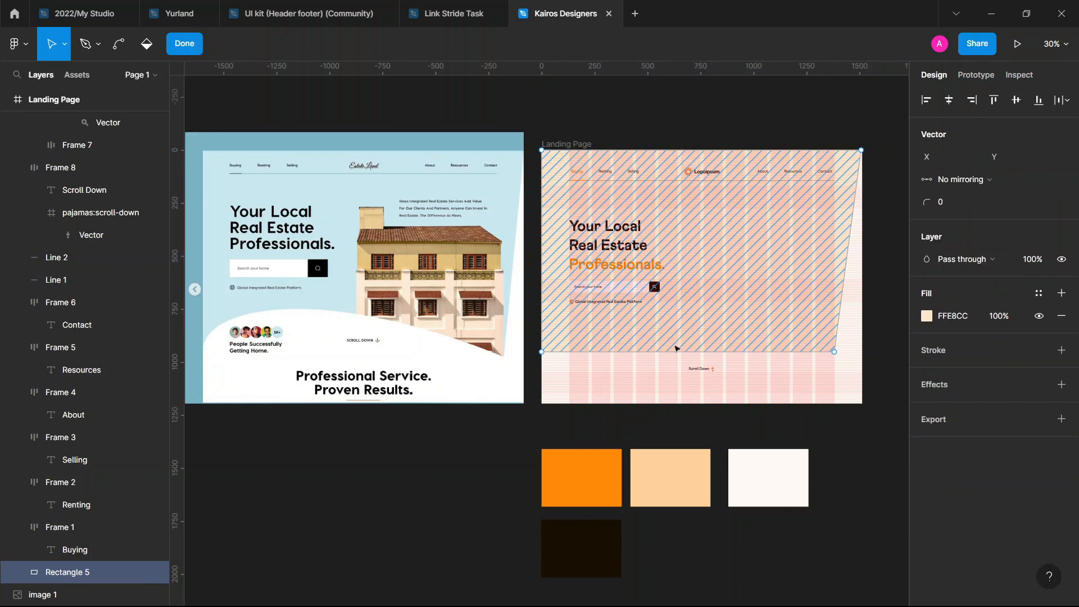
left_click(834, 352)
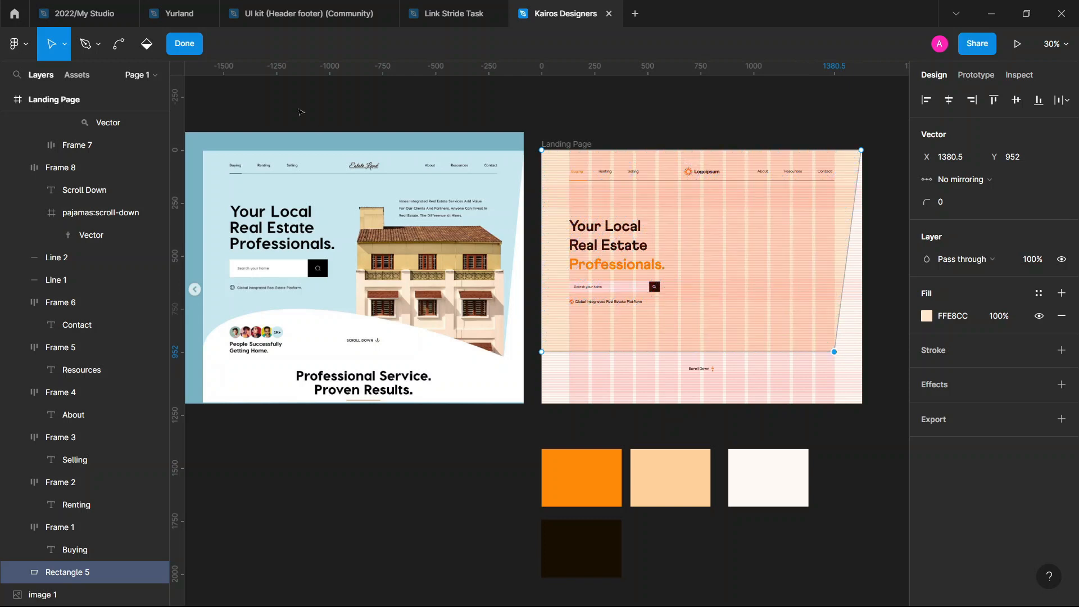
left_click(119, 44)
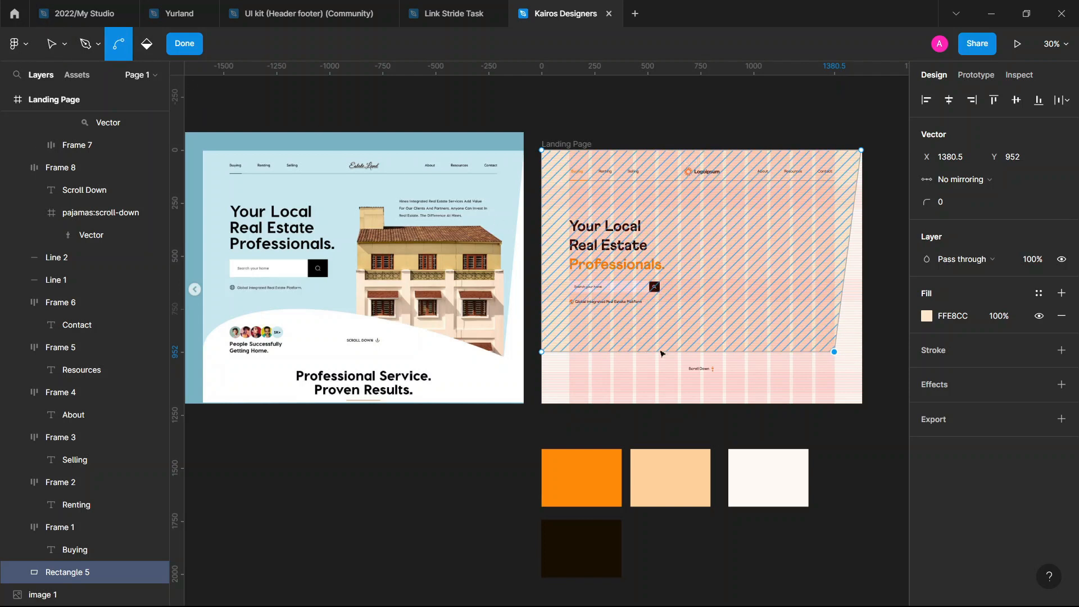
mouse_move(665, 354)
left_mouse_down()
mouse_move(620, 320)
mouse_move(578, 322)
mouse_move(657, 324)
mouse_move(621, 325)
left_mouse_up()
Remove the curve handle from the background shape's lower-left corner at X 0, Y 952, leaving that corner without mirroring
left_click(542, 353)
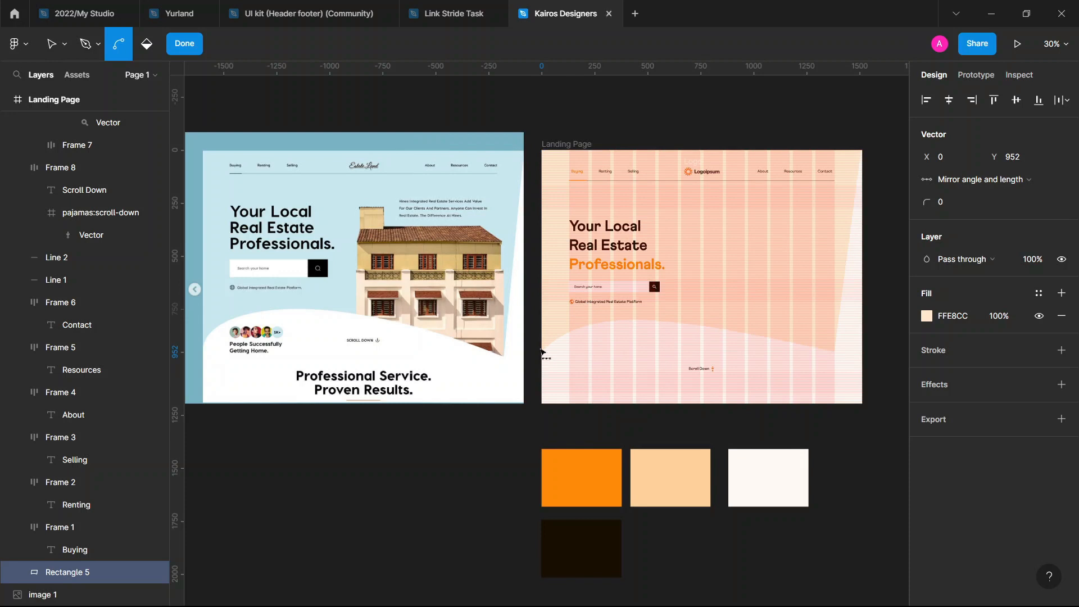
key("ctrl+a")
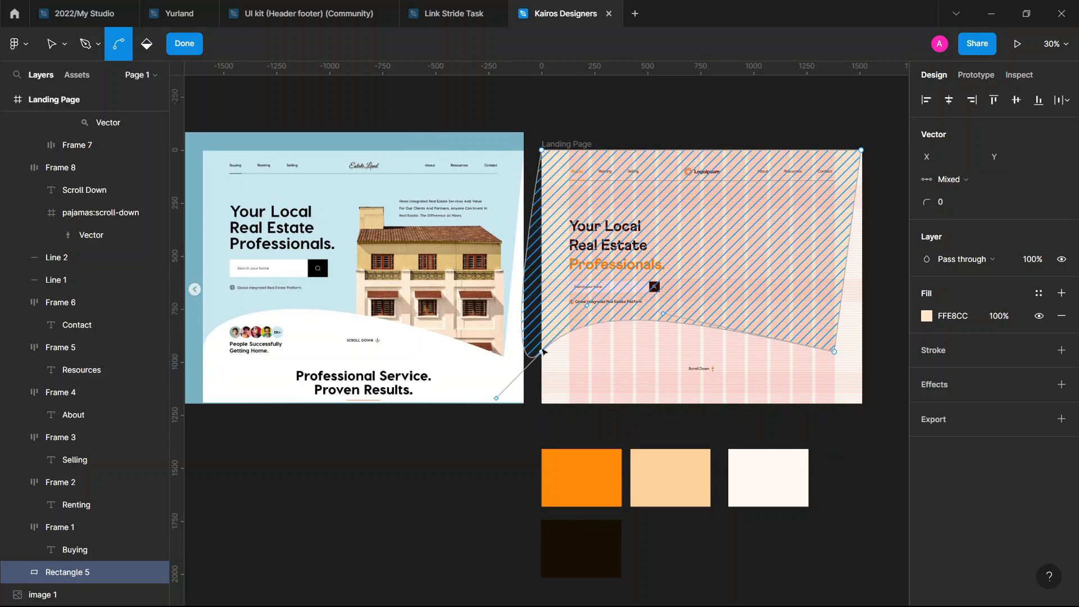
left_click(542, 352)
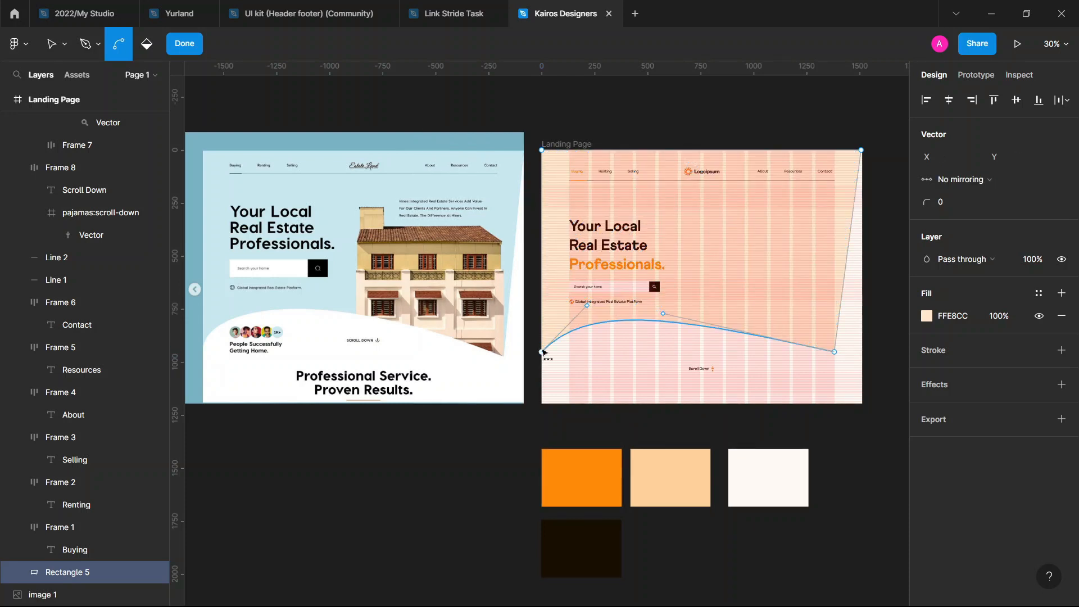
left_click_drag(541, 354, 545, 332)
key("ctrl+a")
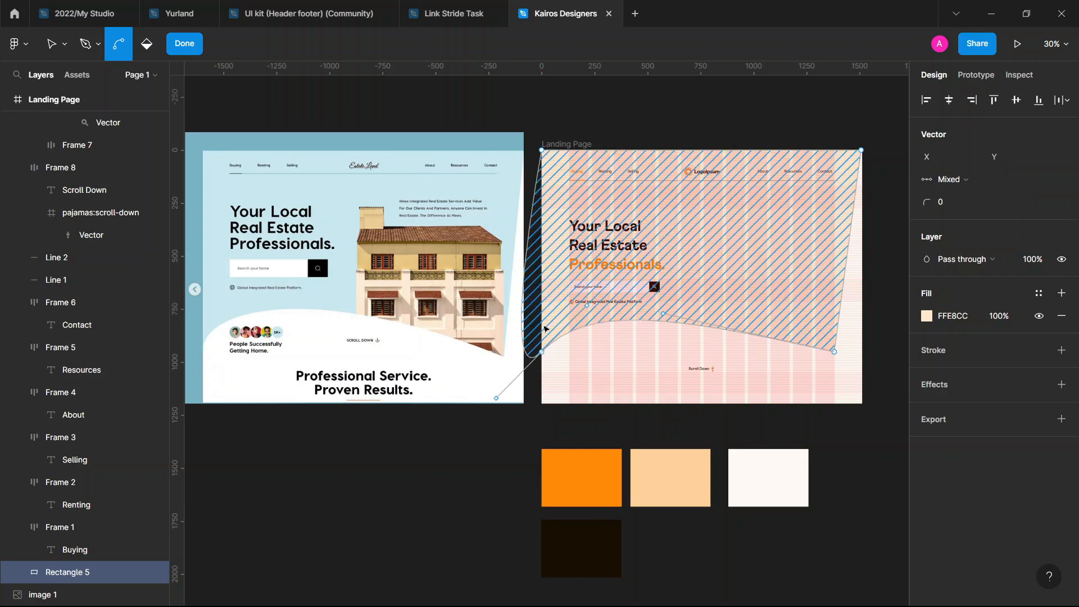
left_click(541, 354)
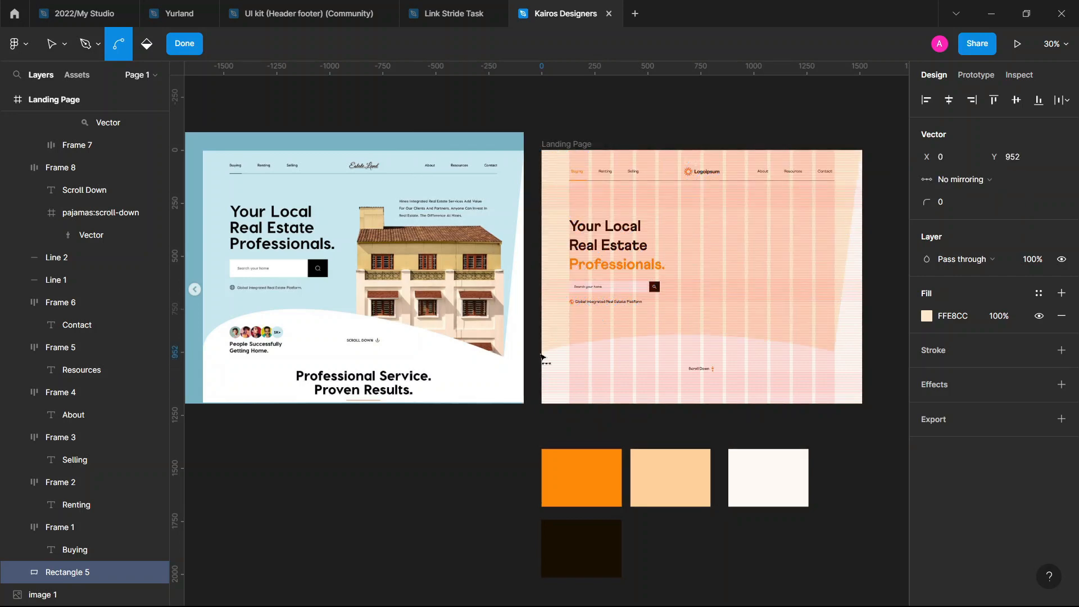
key("ctrl+a")
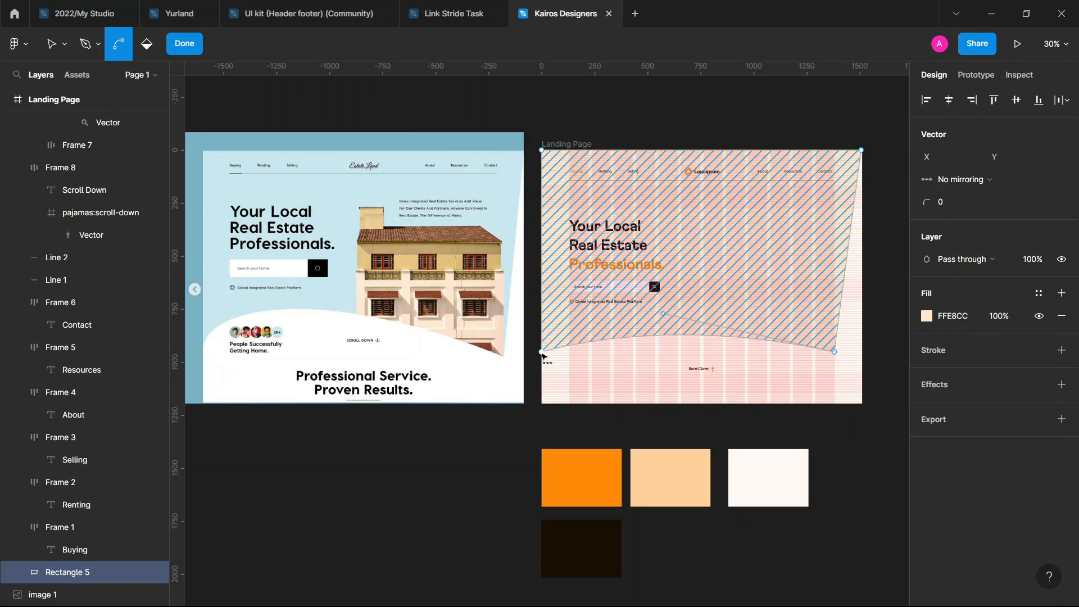
mouse_move(543, 356)
left_mouse_down()
mouse_move(544, 376)
mouse_move(680, 392)
mouse_move(655, 326)
mouse_move(602, 335)
mouse_move(547, 368)
mouse_move(556, 358)
mouse_move(543, 357)
left_mouse_up()
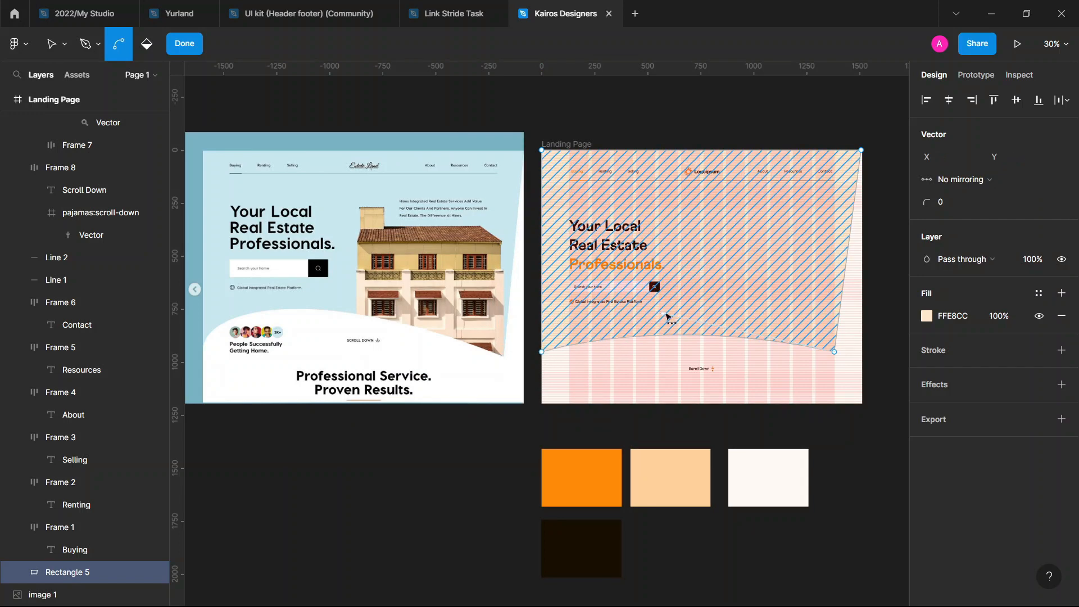
mouse_move(668, 318)
left_mouse_down()
mouse_move(590, 306)
mouse_move(567, 290)
mouse_move(575, 271)
left_mouse_up()
scroll(499, 360, "down", 3)
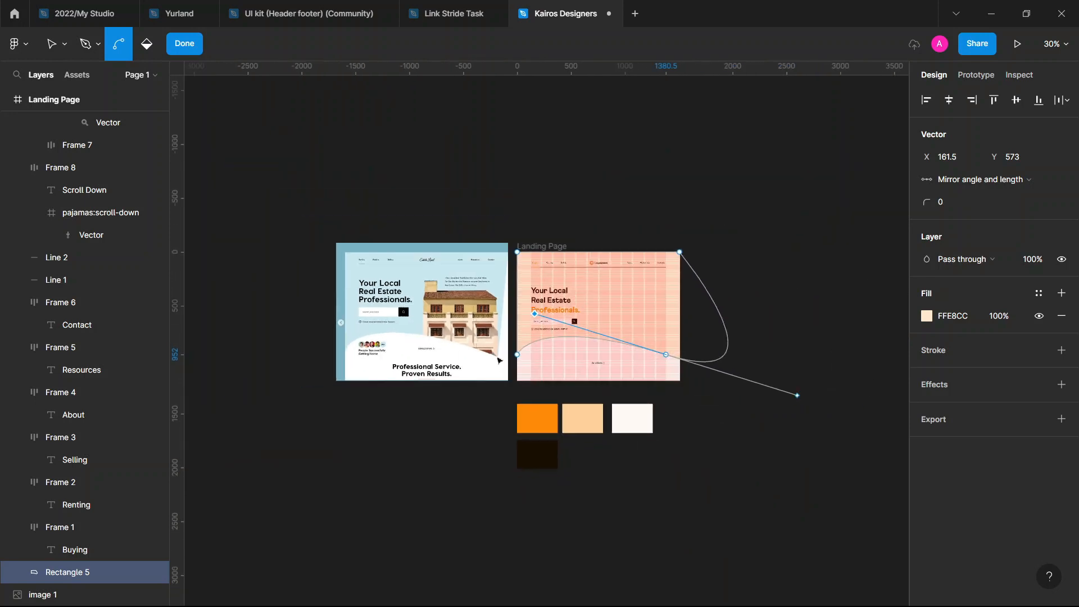
scroll(540, 334, "up", 5)
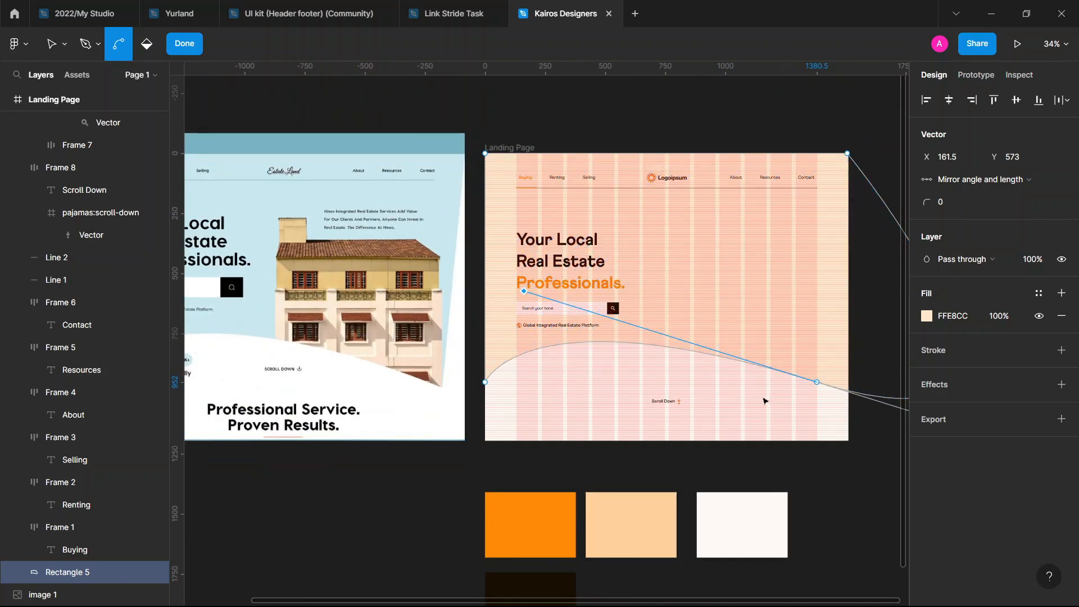
key("Escape")
key("Return")
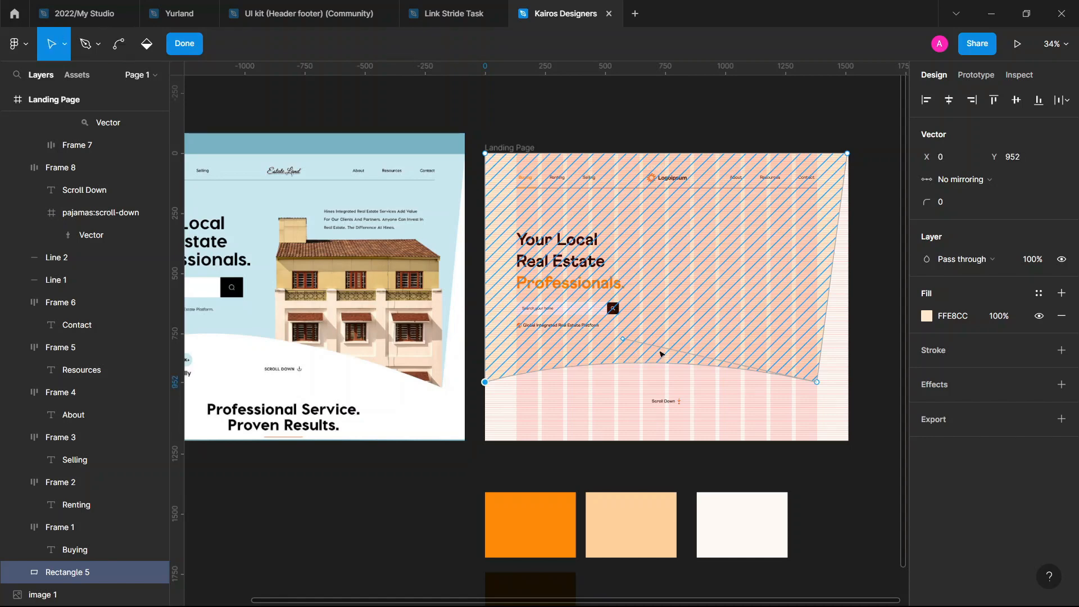
Move the lower-right corner's curve handle to X 152.5, Y 565 for a steeper wave, and finish editing the background shape
left_click(817, 382)
key("Escape")
left_click_drag(623, 339, 524, 292)
scroll(562, 393, "left", 3)
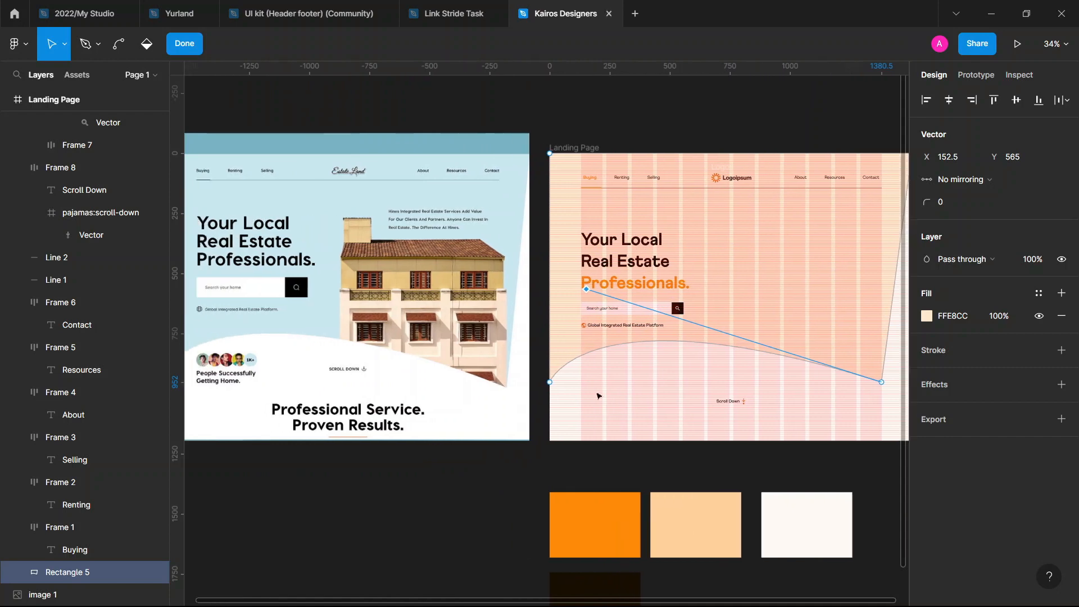
left_click(188, 46)
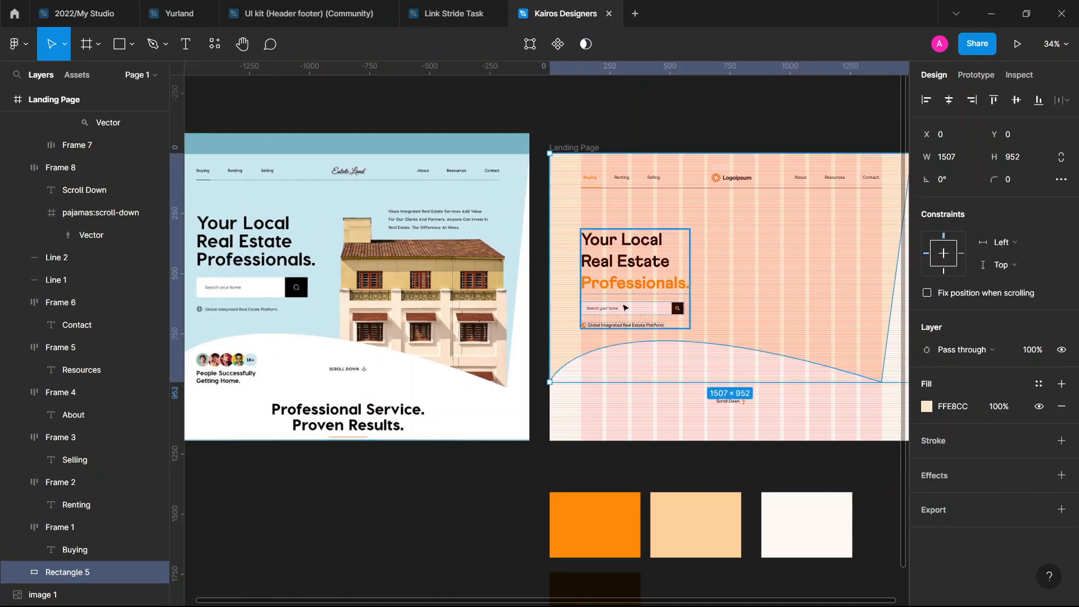
Set the spacing in the heading, search bar and tagline group to 40, and move the group up to X 130, Y 262
left_click(618, 288)
left_click_drag(613, 279, 621, 276)
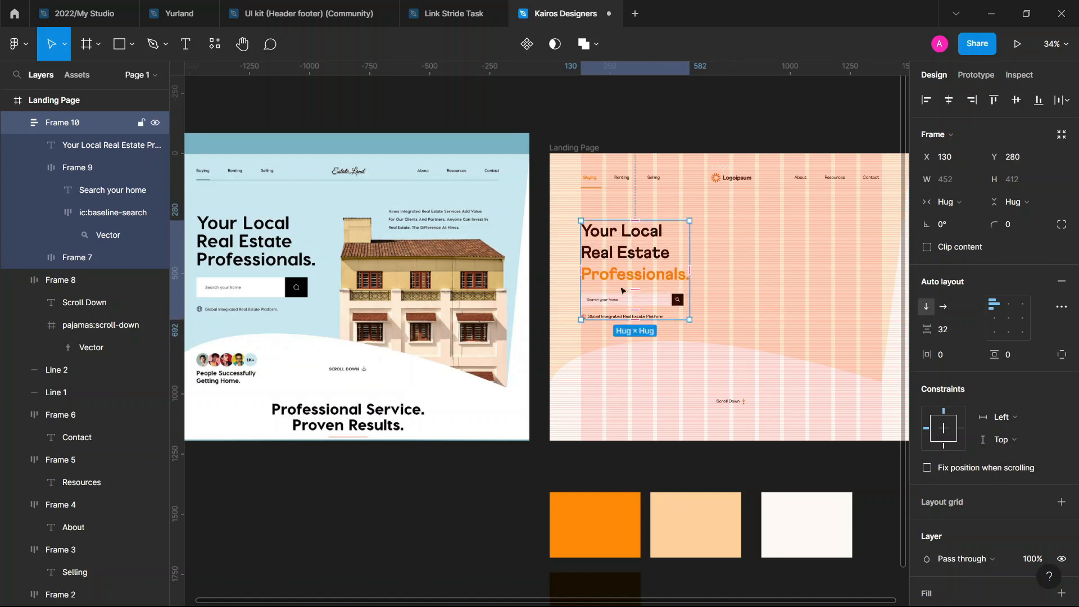
left_click(958, 329)
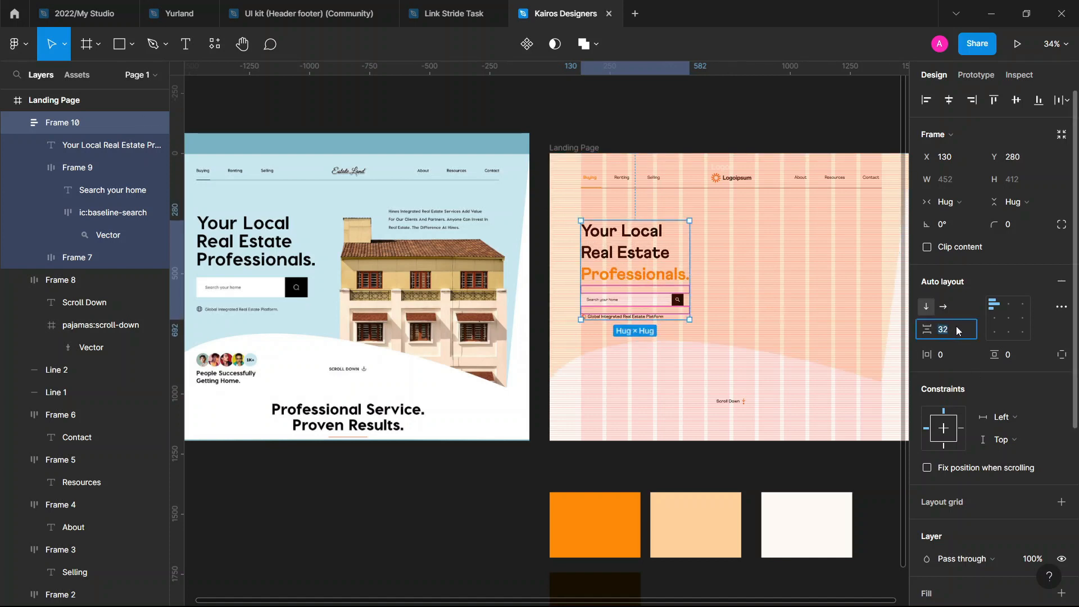
key("Return")
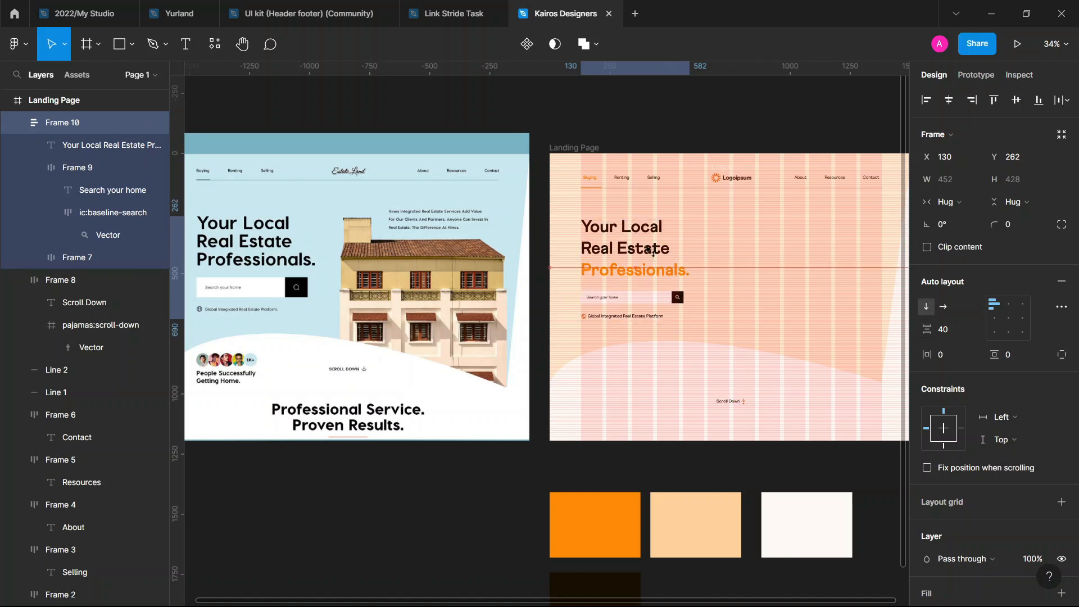
key("Escape")
Move the Scroll Down label up under the curve, to X 694, Y 920
scroll(655, 371, "down", 2)
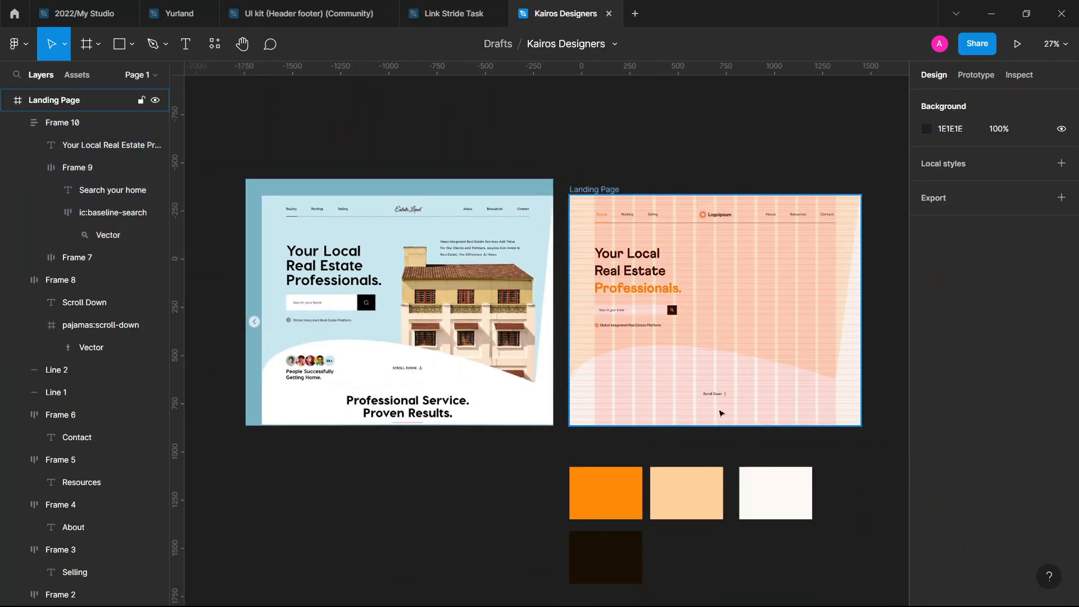
scroll(718, 412, "up", 2)
left_click(719, 392)
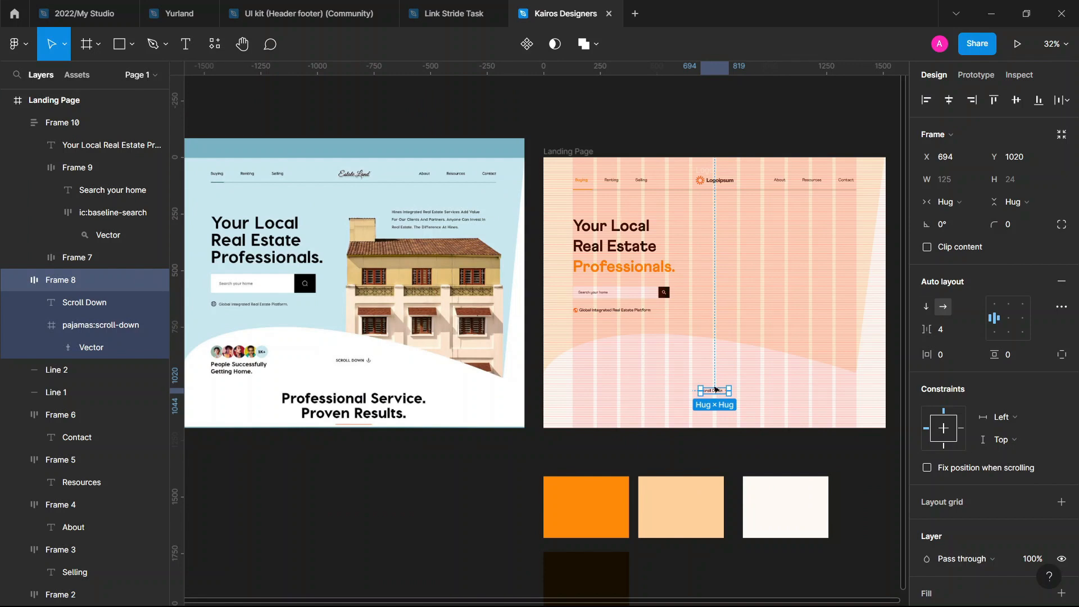
left_click_drag(715, 388, 714, 370)
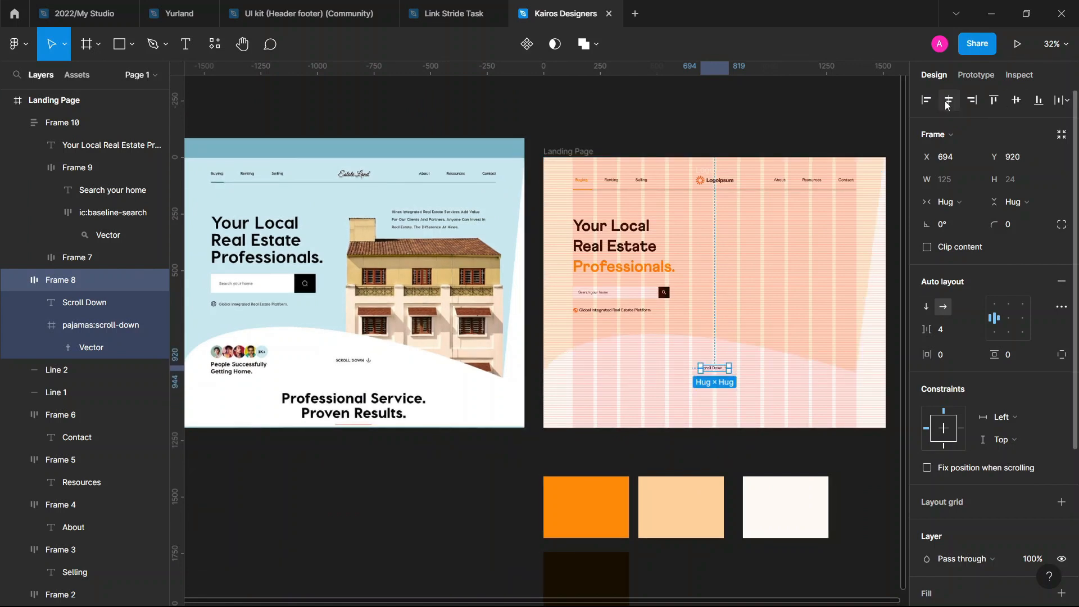
Hide the layout grids, compare the landing page with the reference design, and show the grids again
key("ctrl+shift+4")
scroll(797, 264, "up", 3)
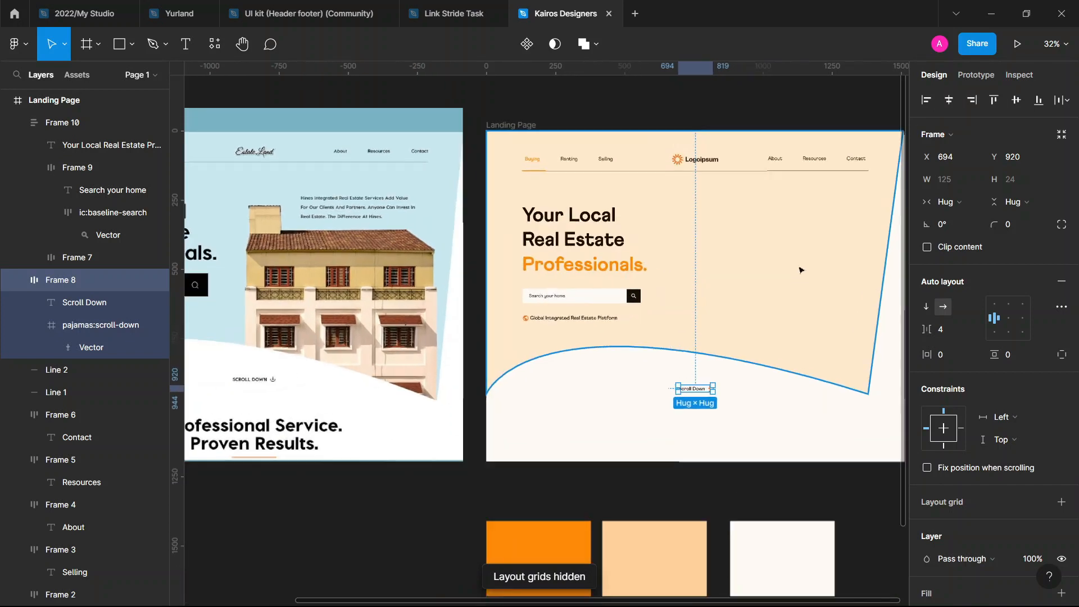
scroll(750, 256, "right", 2)
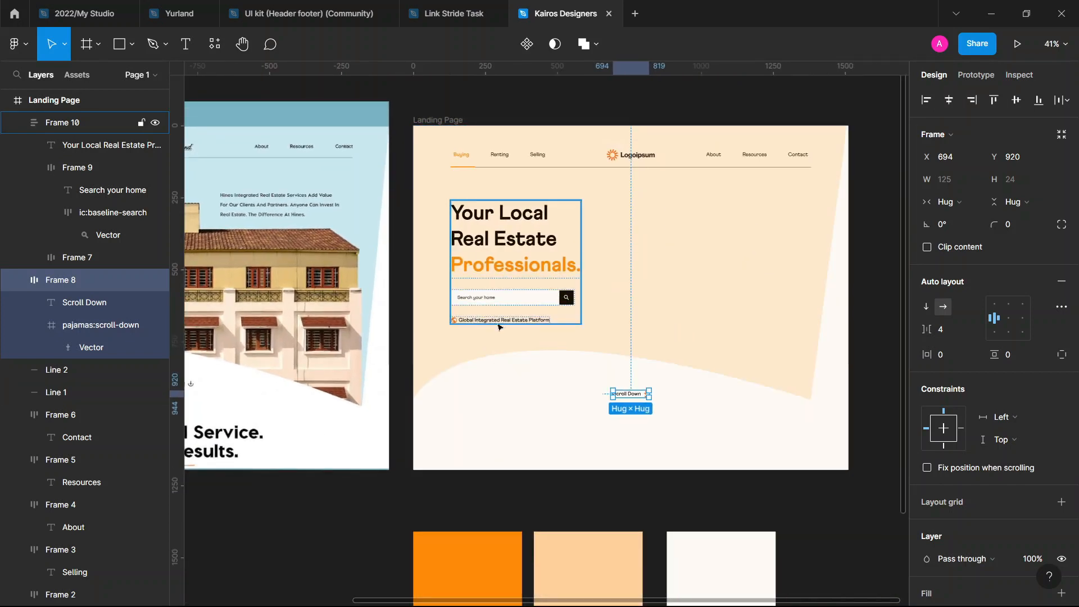
scroll(499, 326, "left", 10)
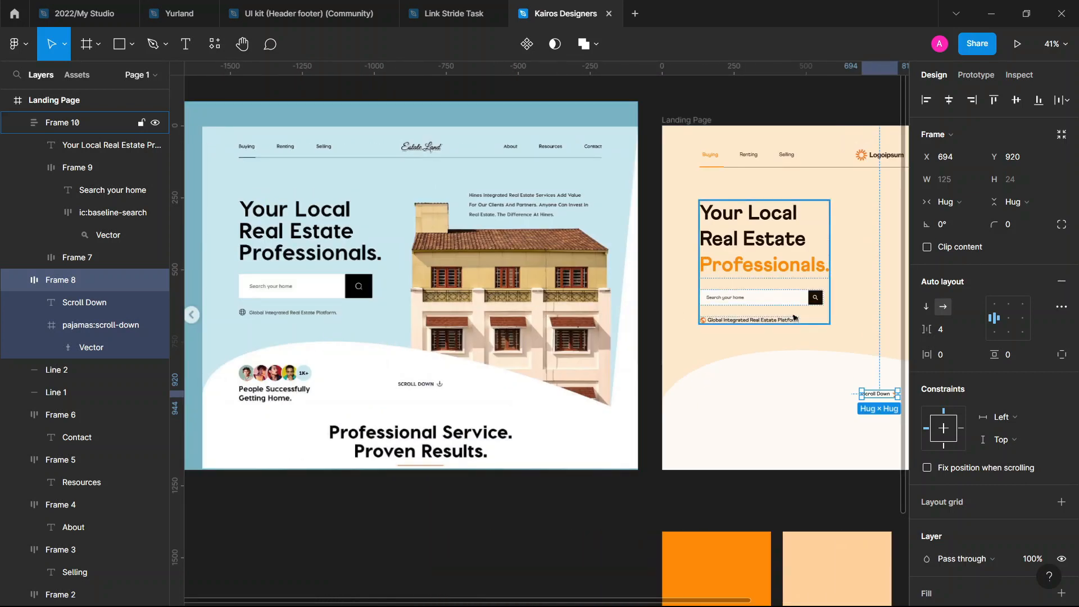
scroll(730, 309, "right", 9)
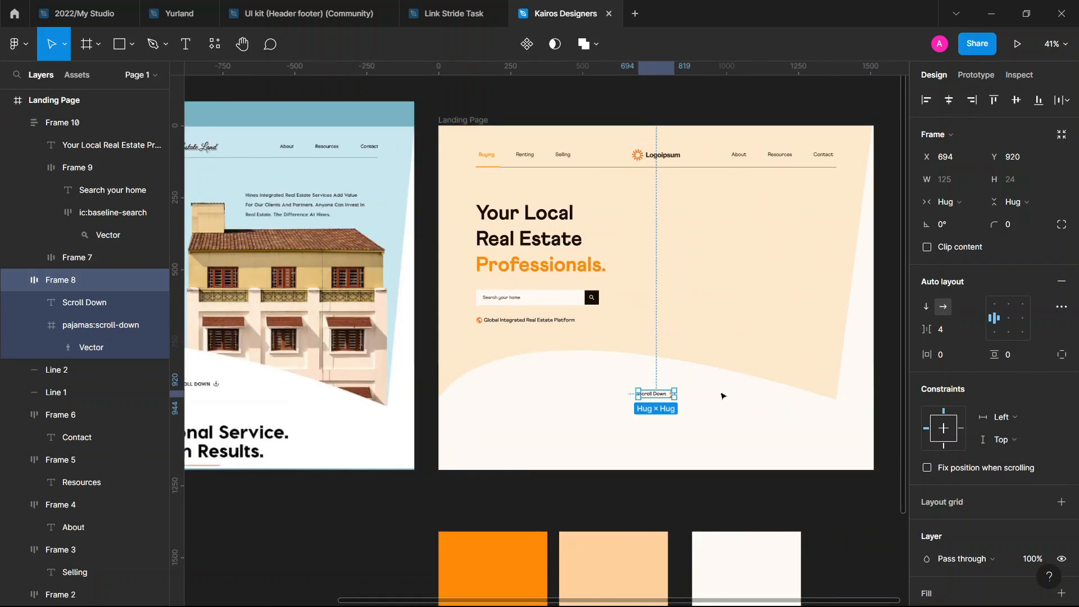
key("ctrl+g")
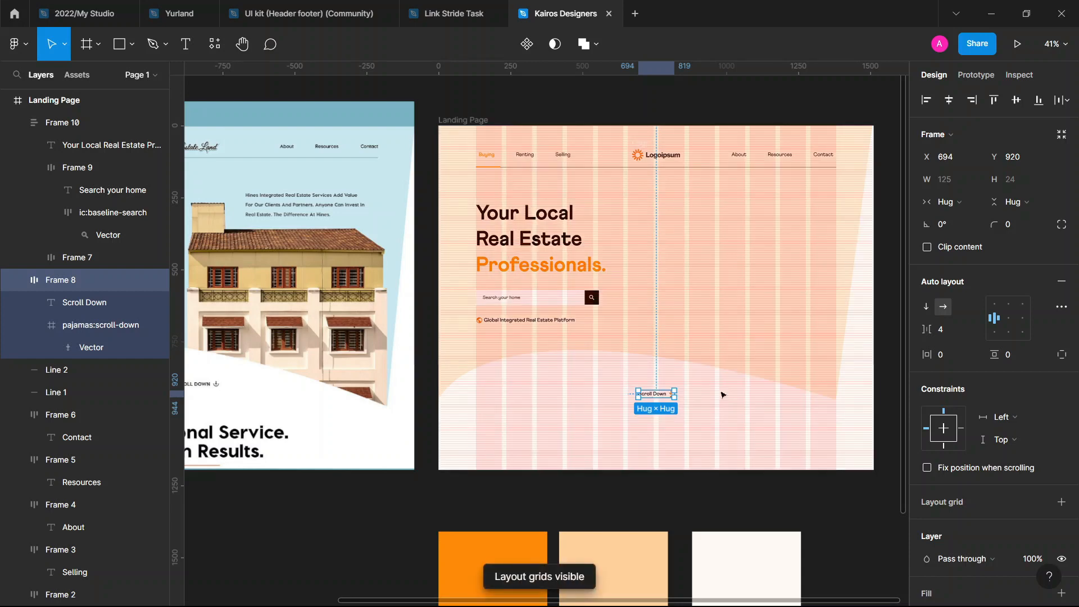
Examine the avatar row and "People Successfully Getting Home." caption in the reference, and the matching area under the landing page's curve
scroll(686, 425, "left", 10)
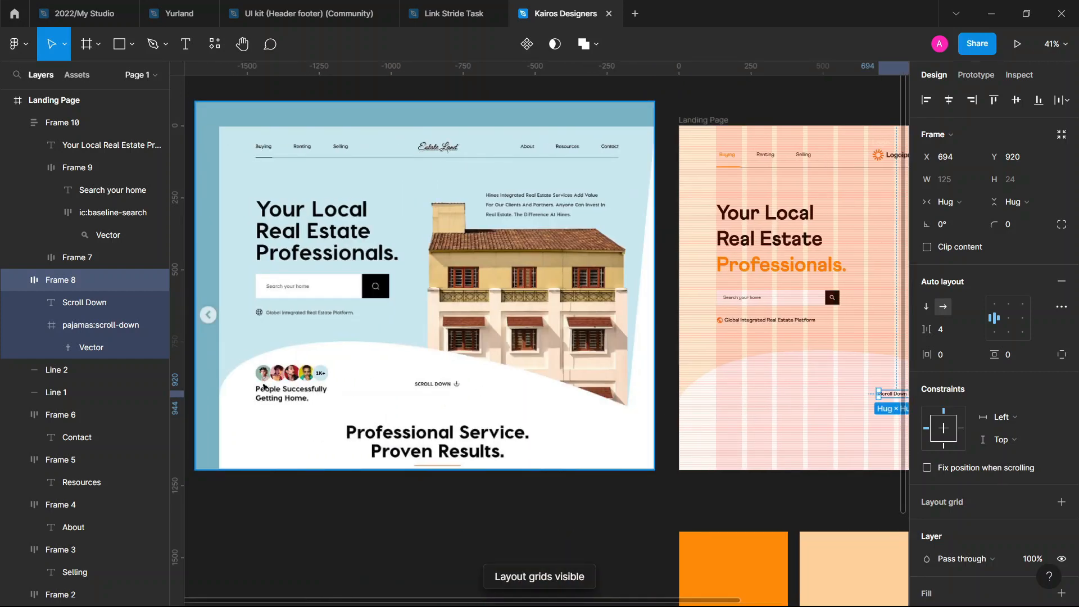
scroll(264, 387, "up", 5)
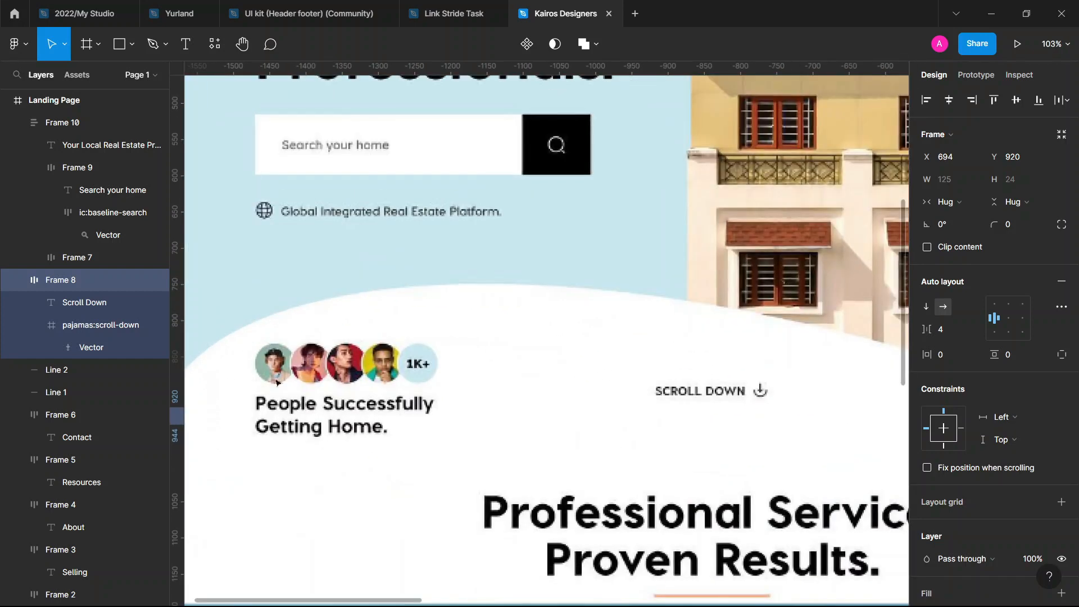
scroll(276, 383, "down", 3)
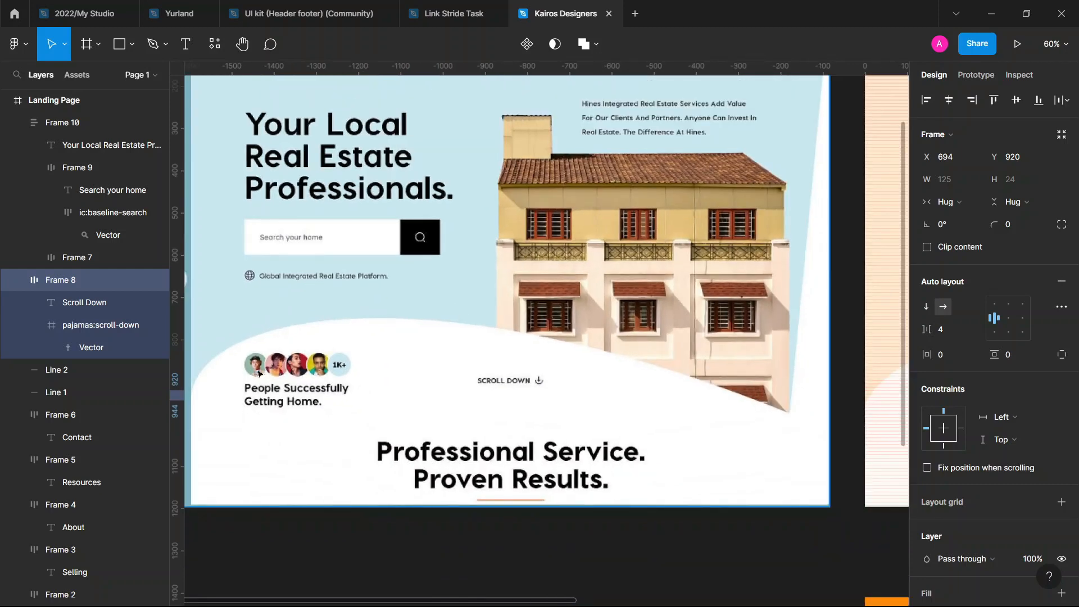
scroll(256, 368, "down", 3)
scroll(598, 398, "right", 2)
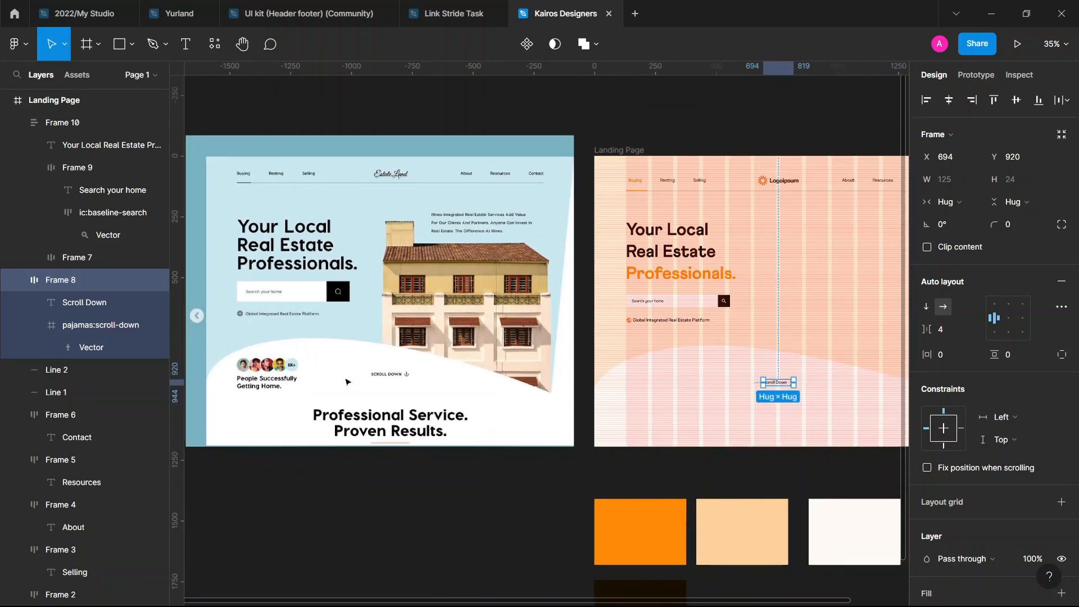
scroll(598, 399, "up", 5)
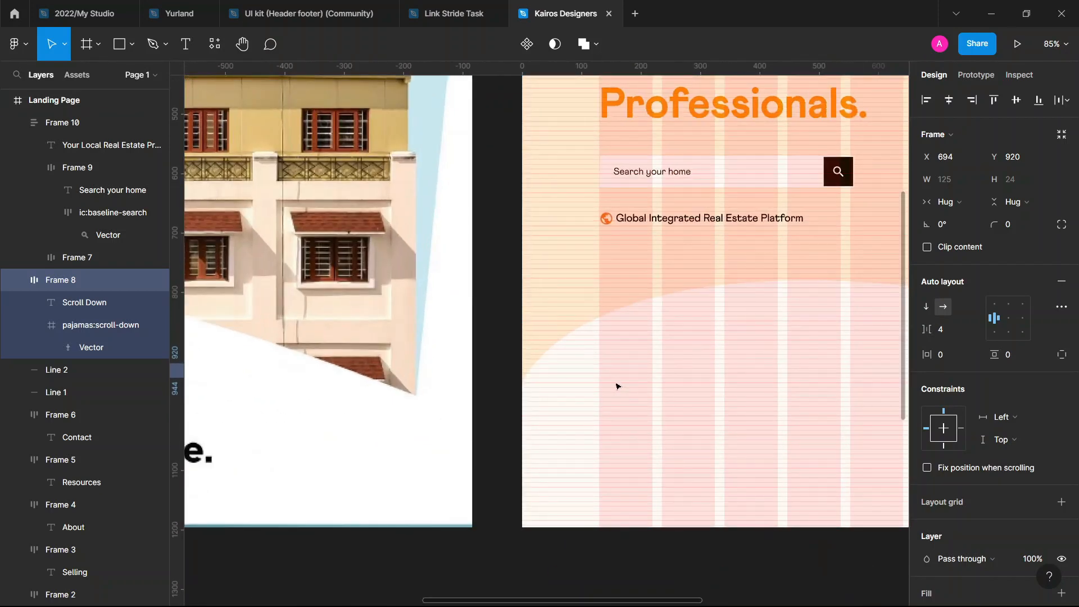
Draw a 64 × 64 circle under the curve at X 130, Y 904, and duplicate it into a row of five overlapping circles, each offset 50 px
key("o")
left_click_drag(599, 354, 653, 383)
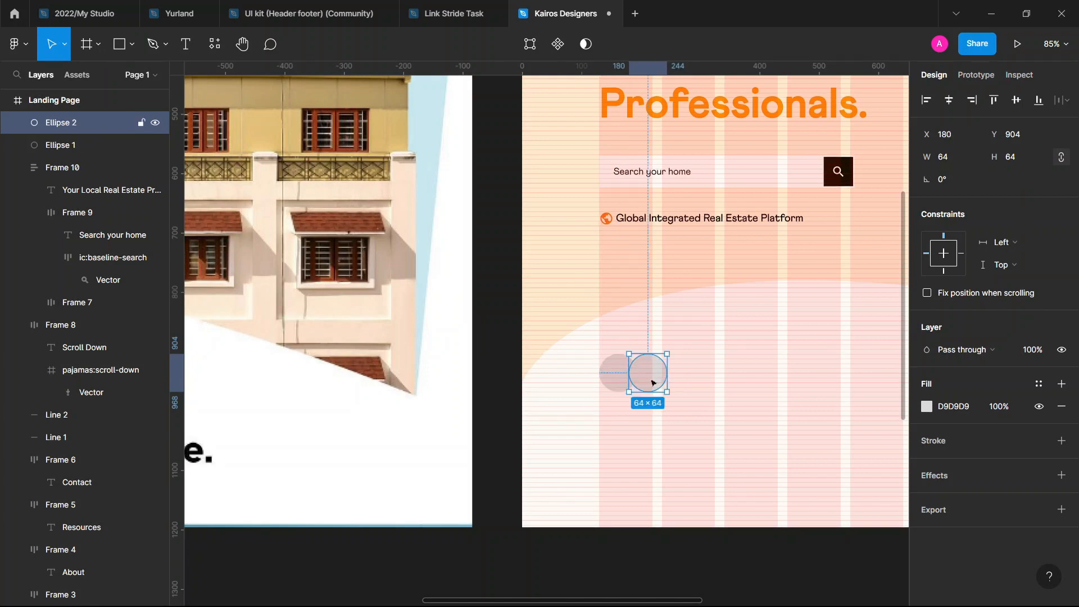
key("ctrl+d")
key("ctrl+d")
key("ctrl+d")
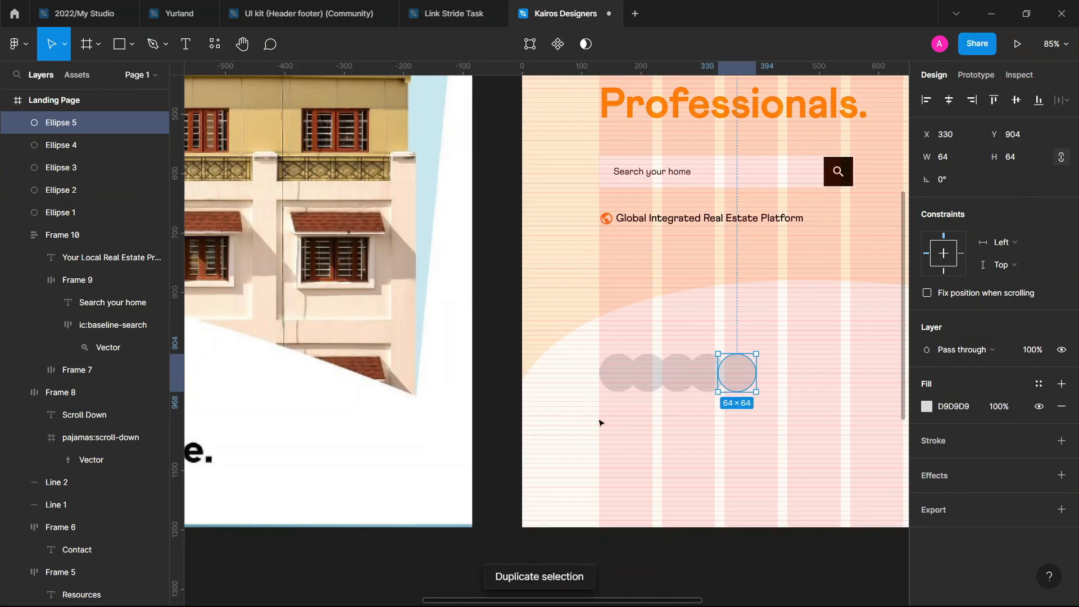
Select all five circles under the curve and open the Content Reel plugin clear of them
left_click_drag(598, 419, 775, 358)
left_click(648, 402)
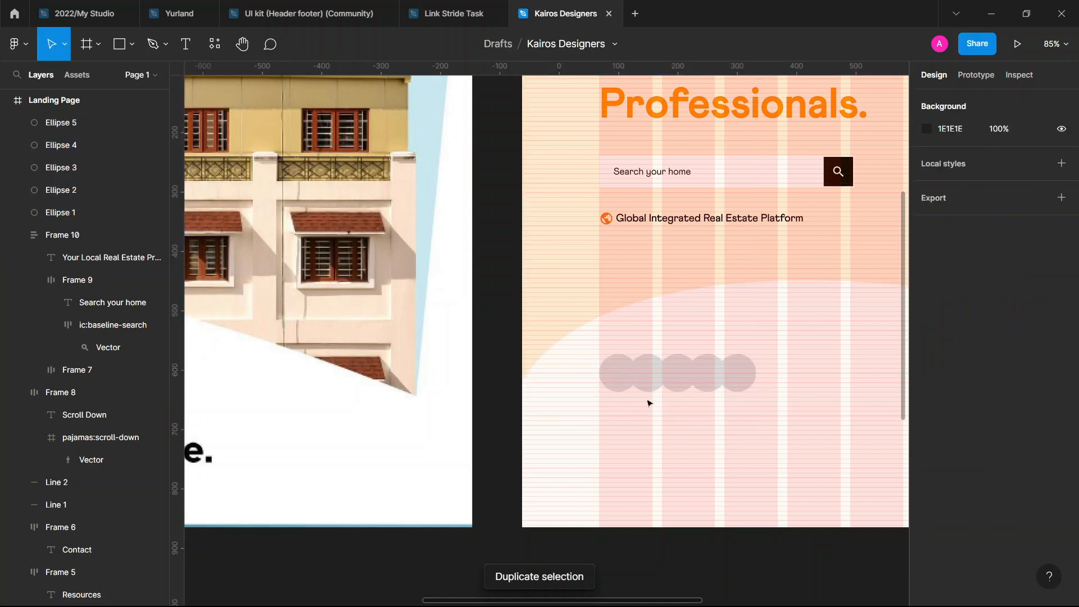
left_click(650, 377, "shift")
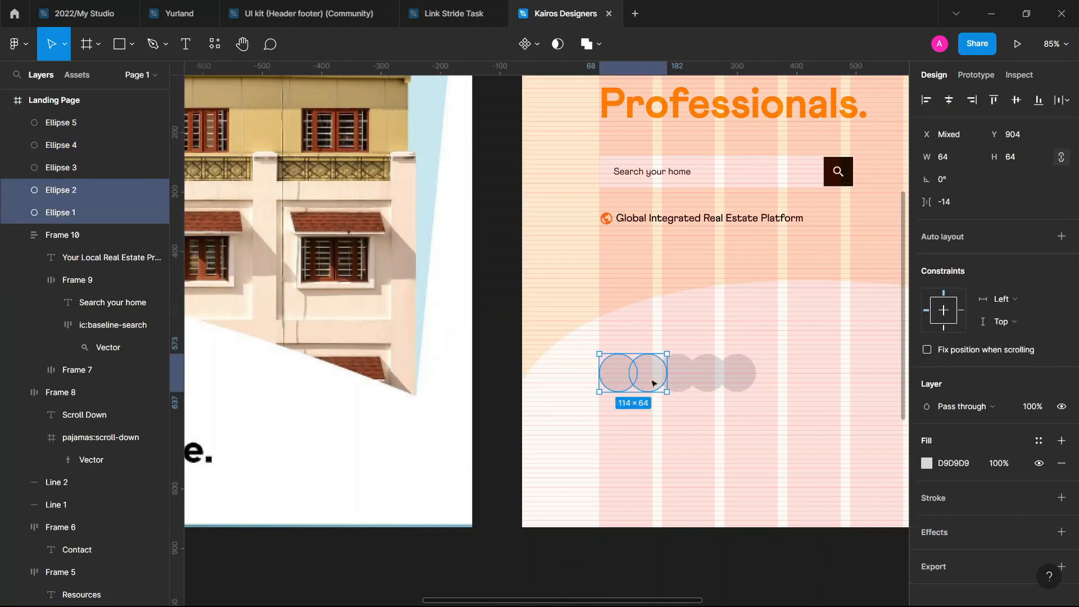
left_click(681, 378, "shift")
left_click(709, 377, "shift")
left_click(738, 378, "shift")
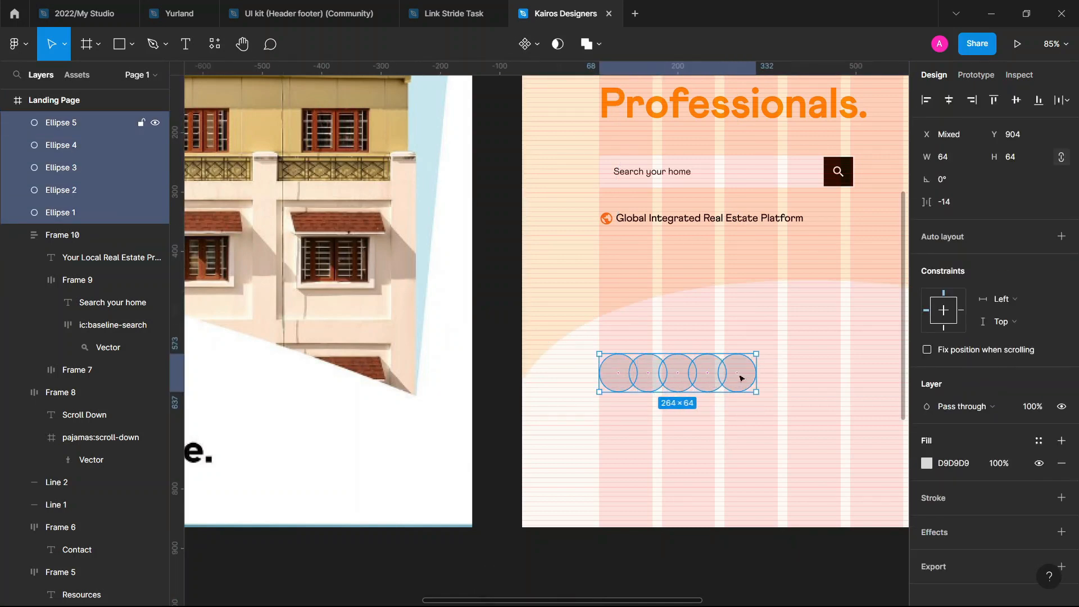
key("ctrl+/")
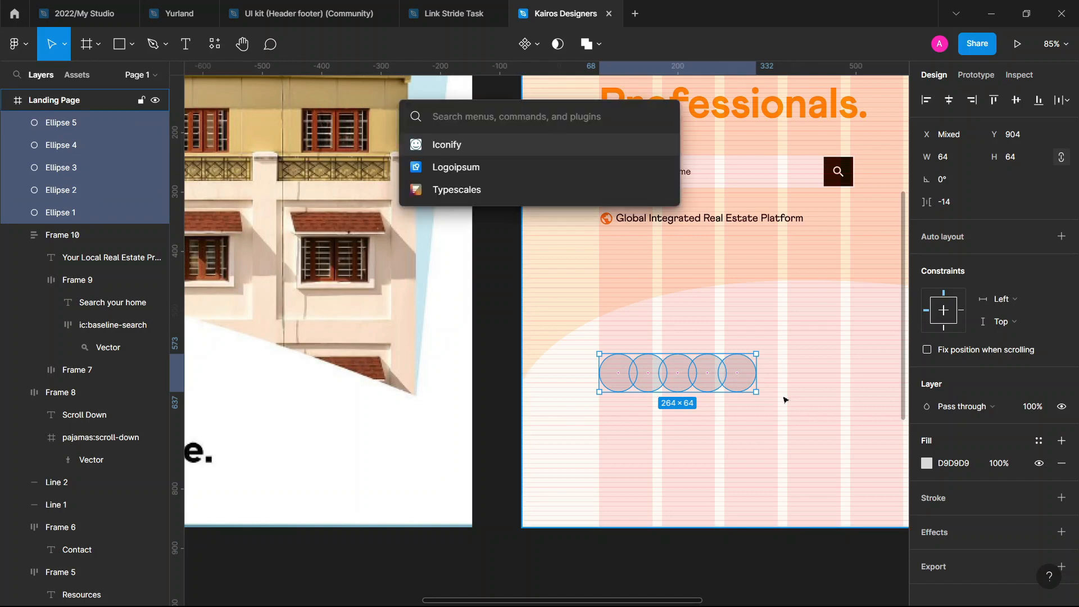
type("conte")
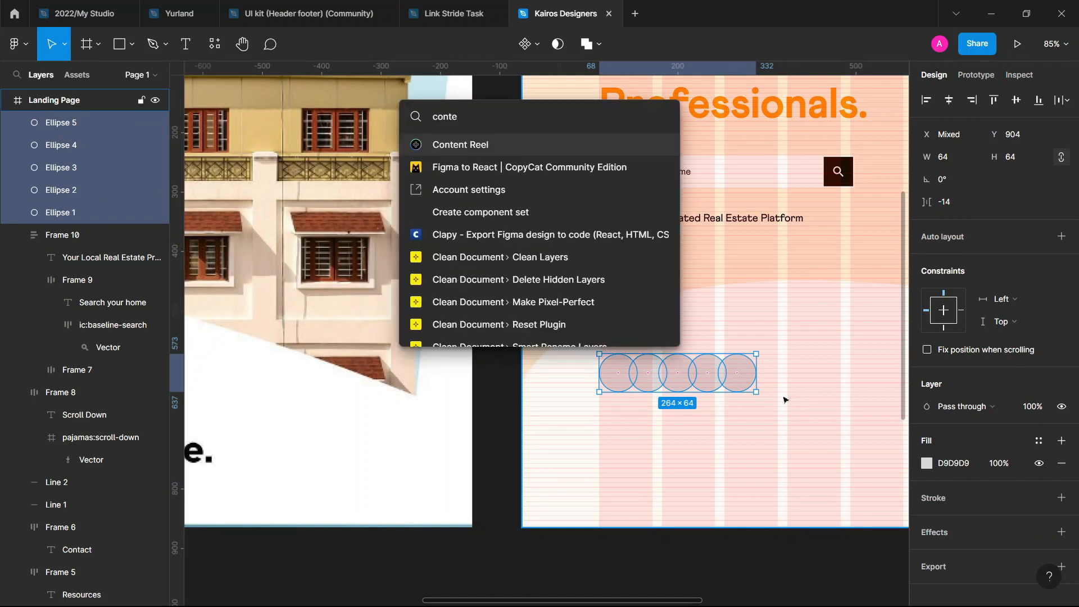
key("Escape")
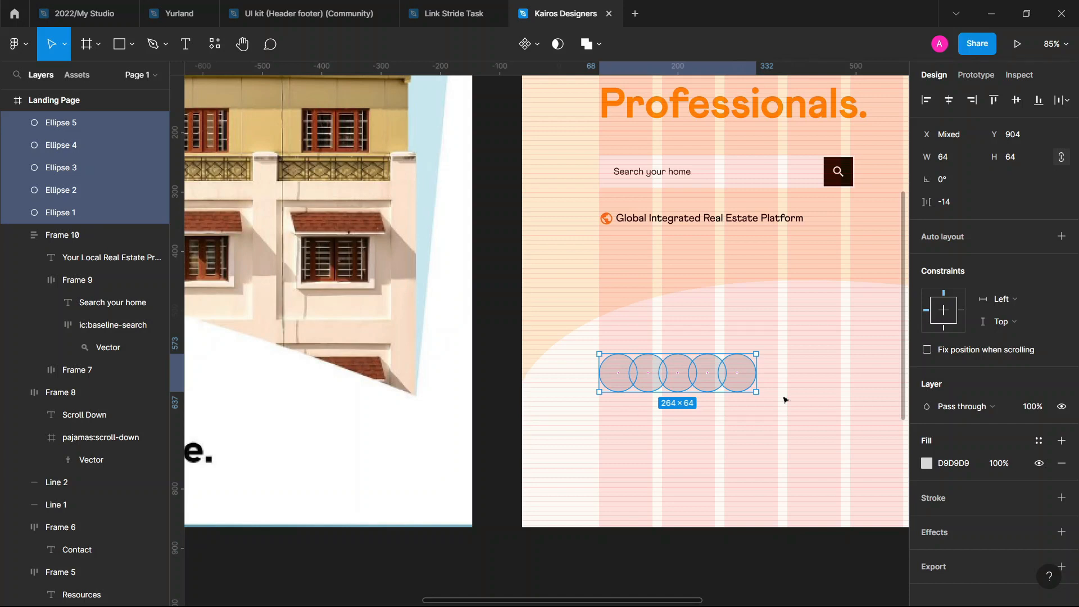
key("ctrl+alt+p")
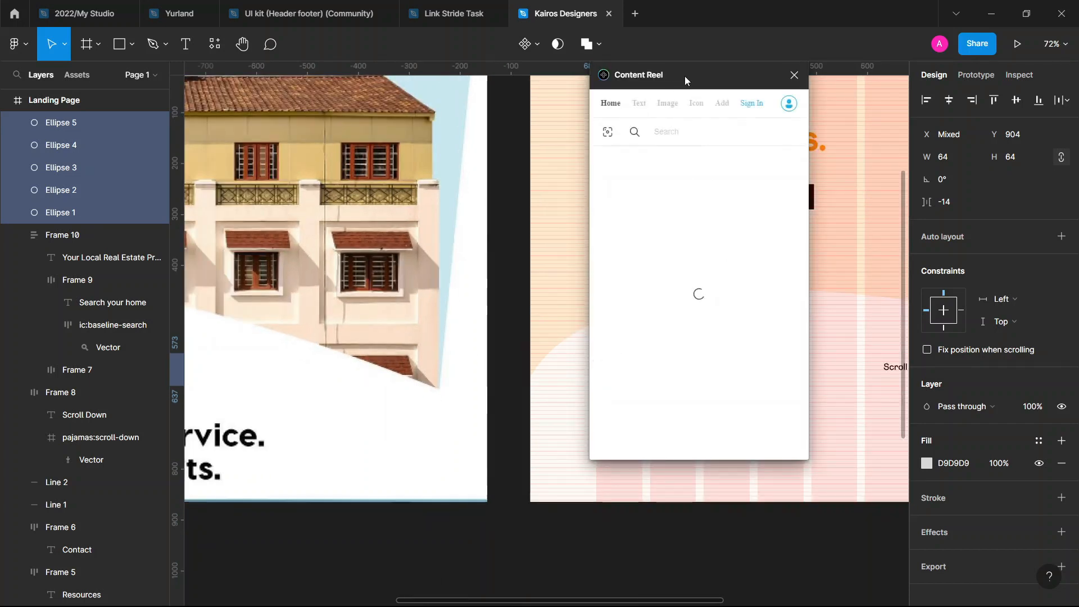
left_click_drag(685, 76, 456, 93)
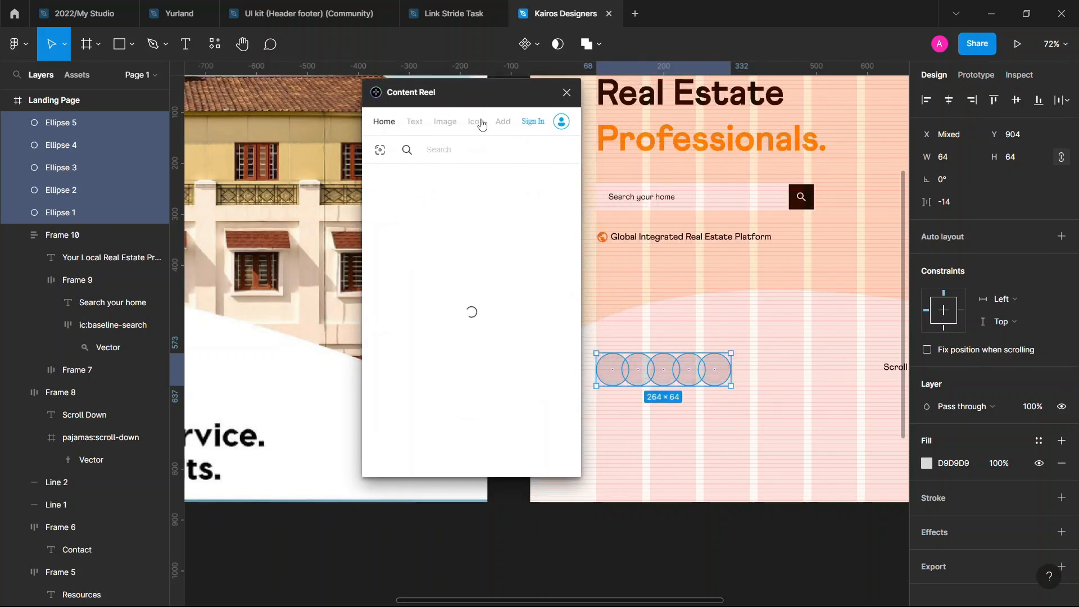
Fill the selected circles with images from Content Reel's six-image Avatars set, then close the plugin and compare with the reference row
left_click(451, 122)
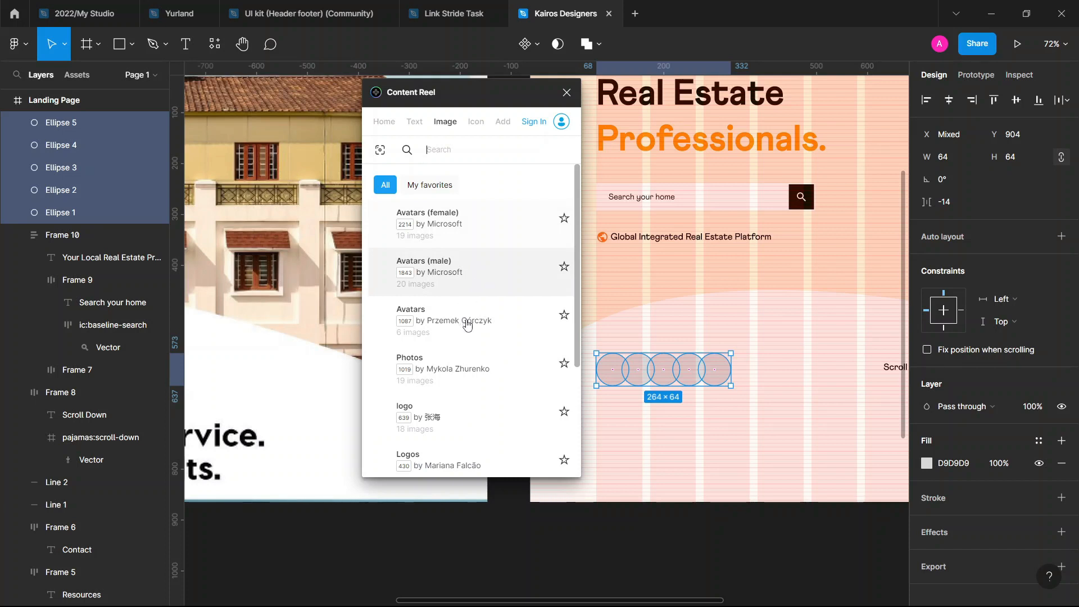
left_click(507, 325)
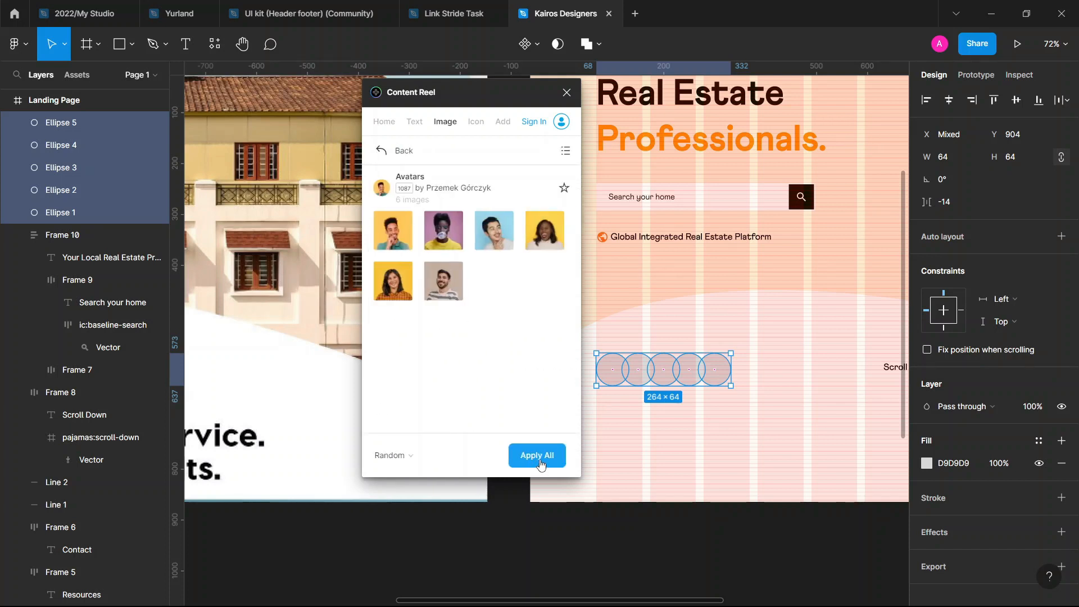
left_click(541, 464)
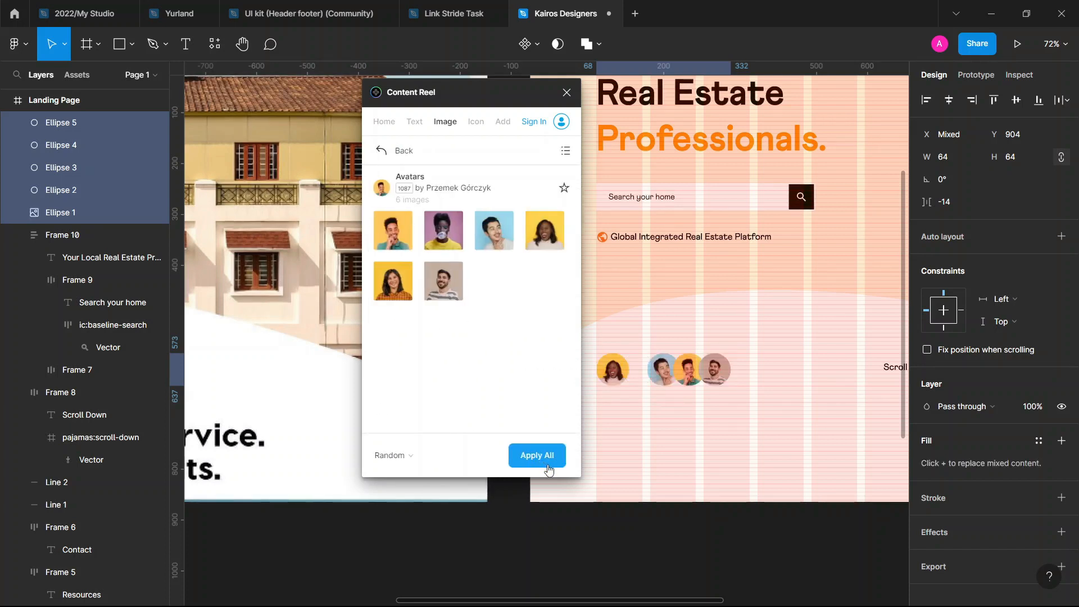
left_click(566, 92)
scroll(691, 477, "left", 7)
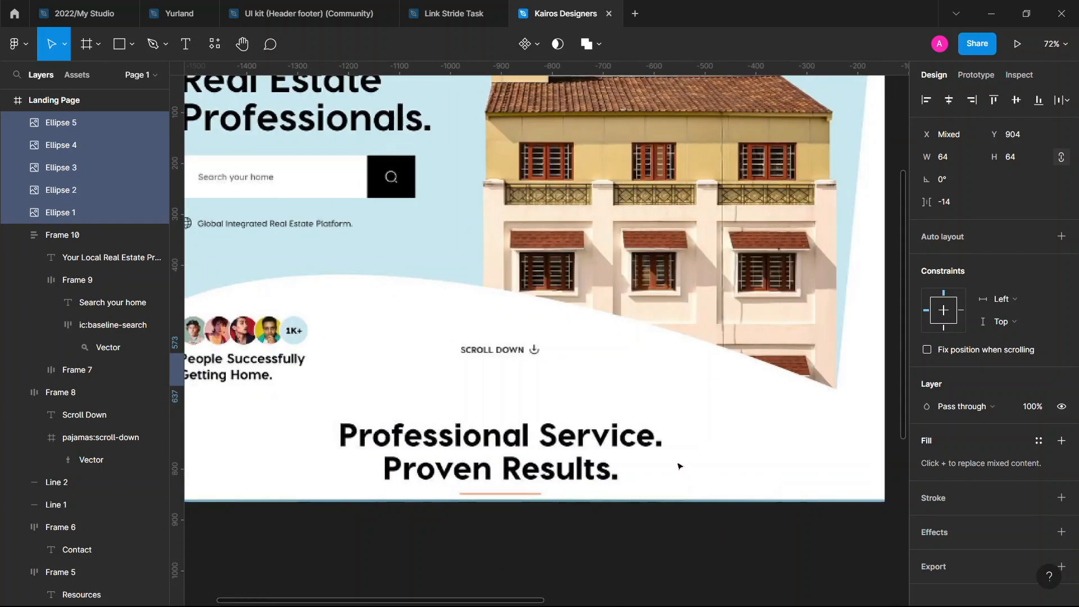
scroll(673, 462, "right", 7)
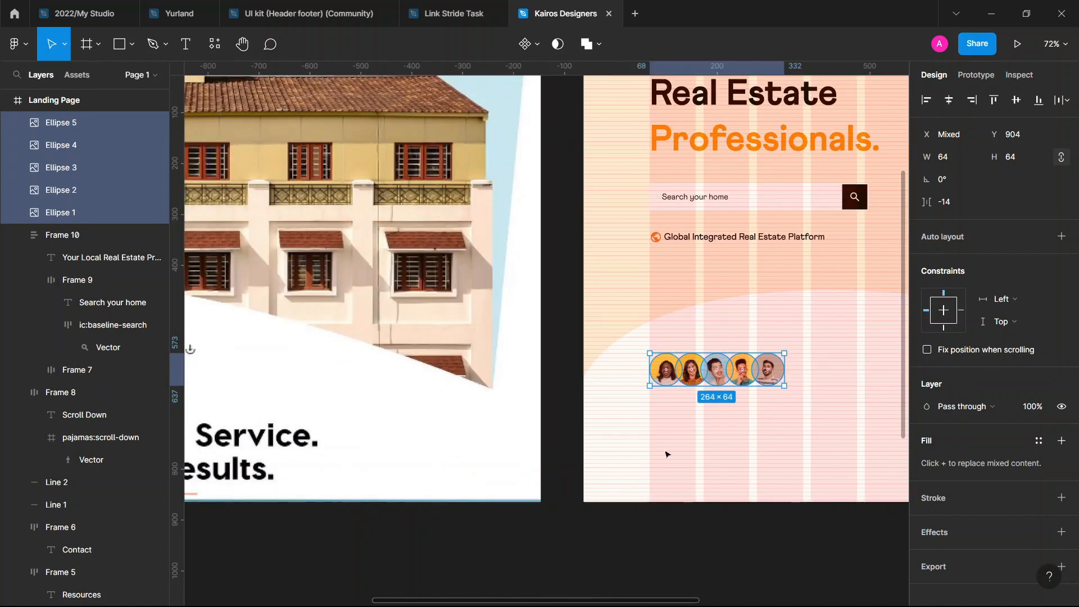
Add a solid FFFAF5 stroke to all five avatar circles
scroll(812, 394, "up", 5)
key("Escape")
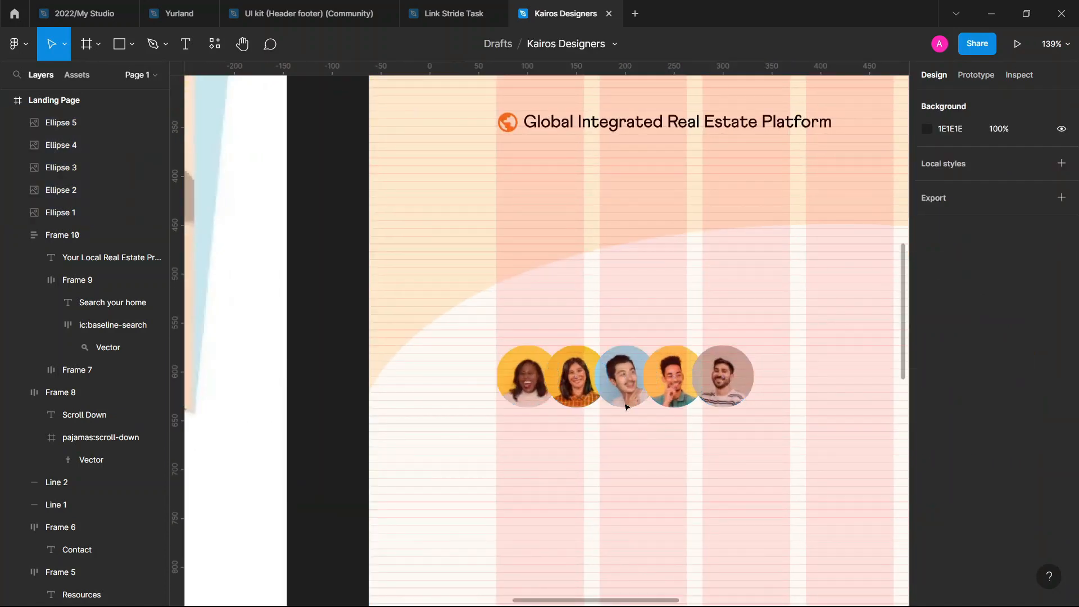
left_click(584, 387)
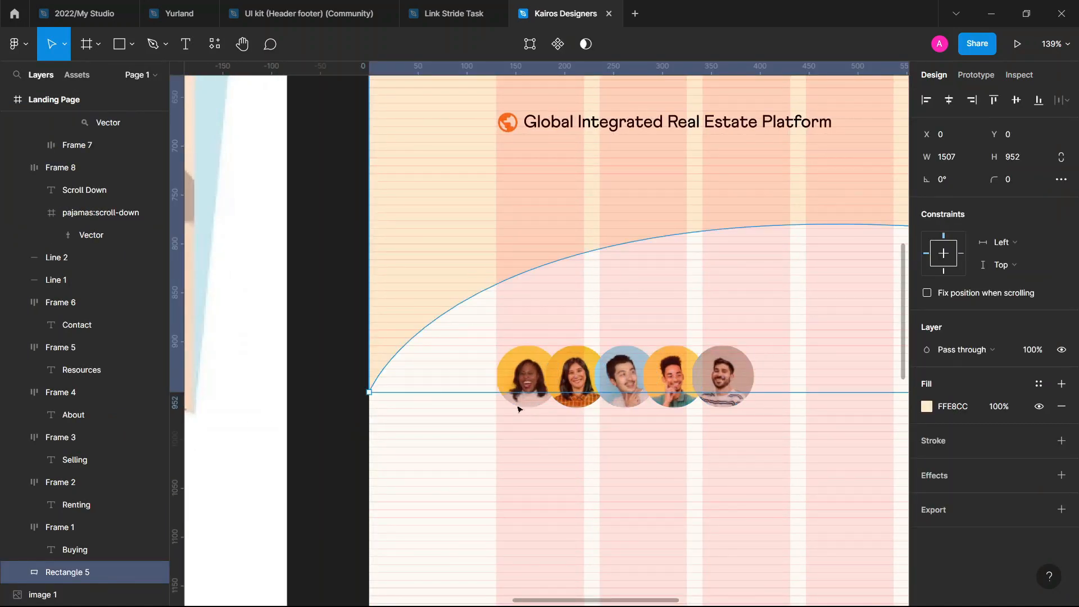
left_click_drag(518, 409, 686, 400)
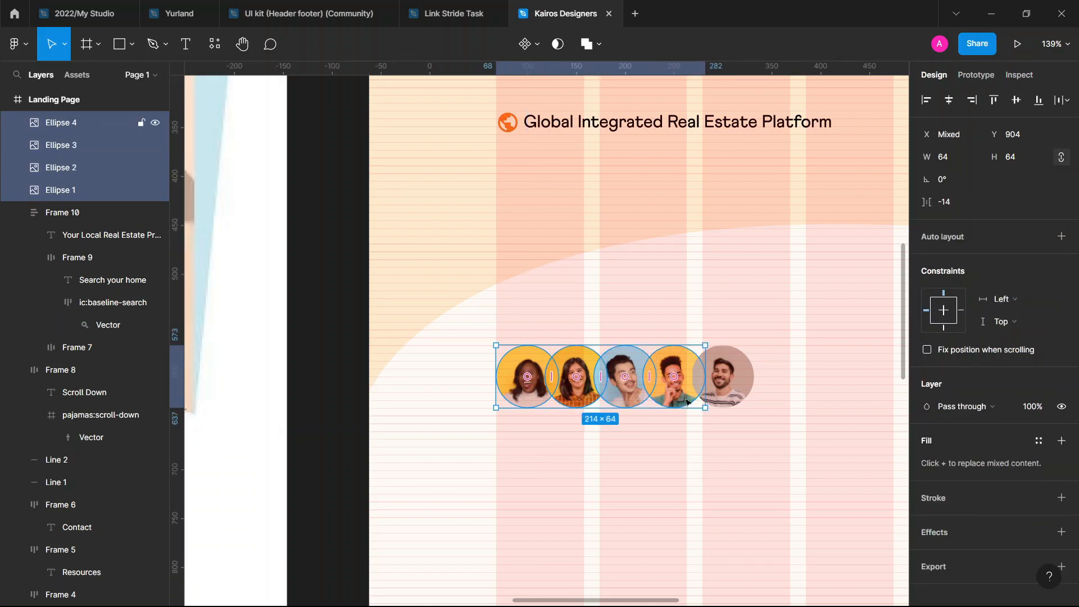
left_click(725, 395, "shift")
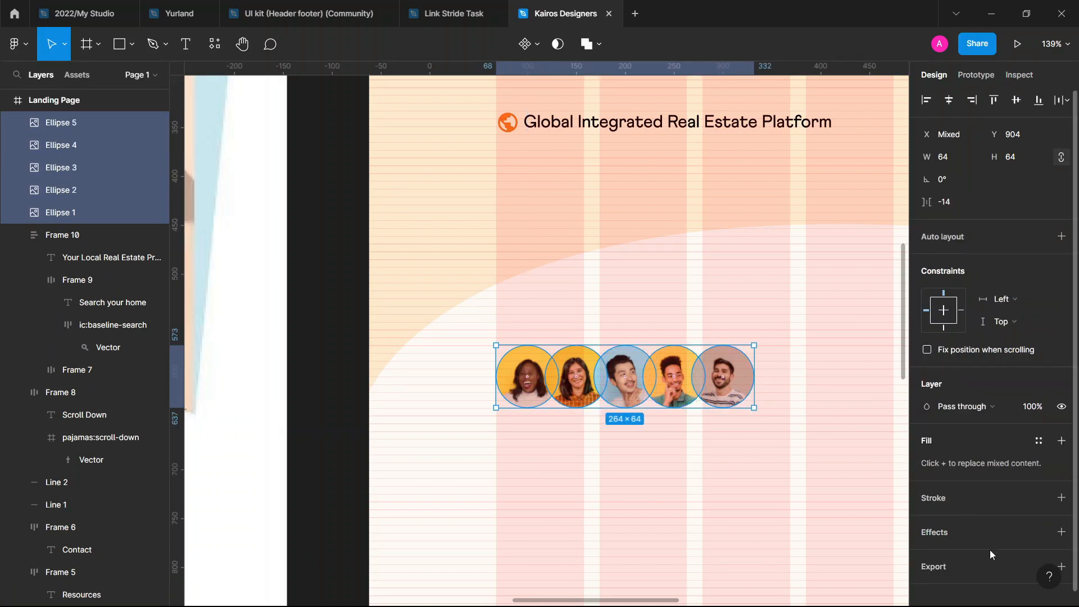
left_click(1060, 497)
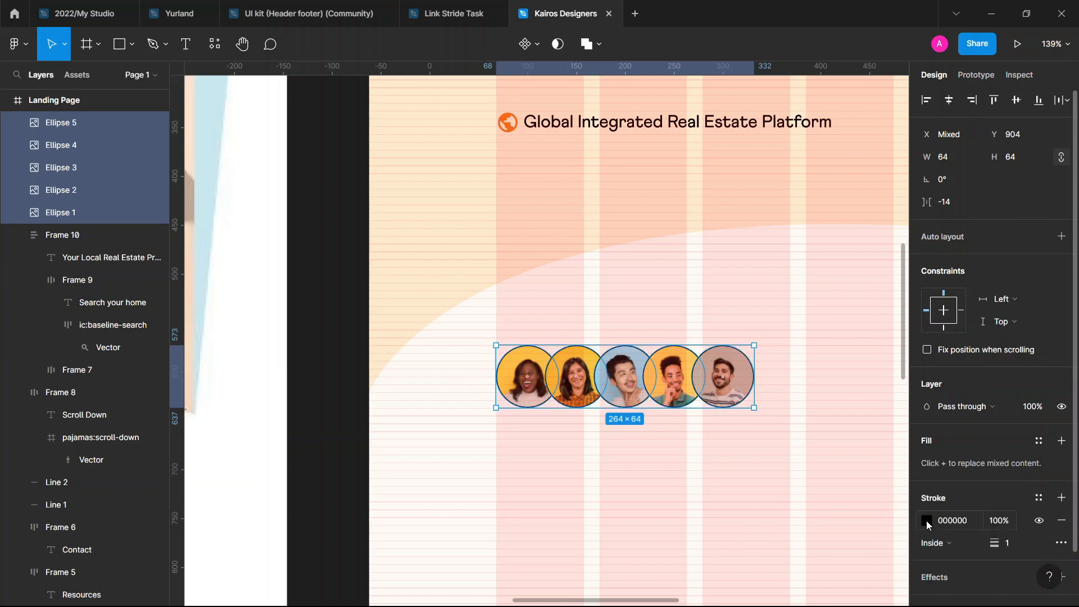
left_click(926, 521)
left_click(843, 538)
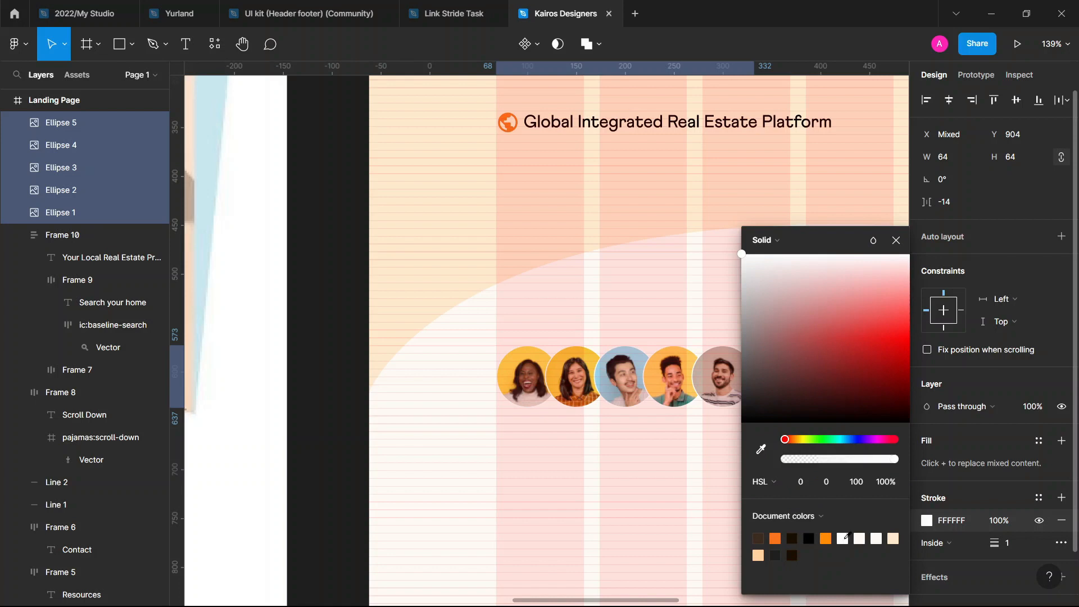
left_click(860, 536)
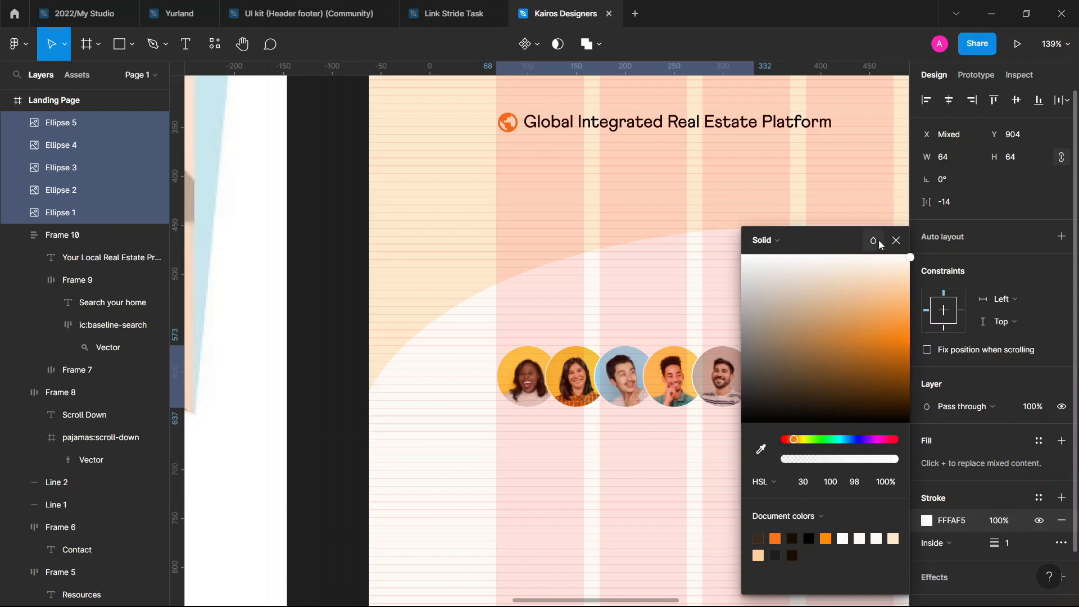
left_click(896, 240)
Set the stroke thickness of the avatar circles to 2
left_click(1020, 542)
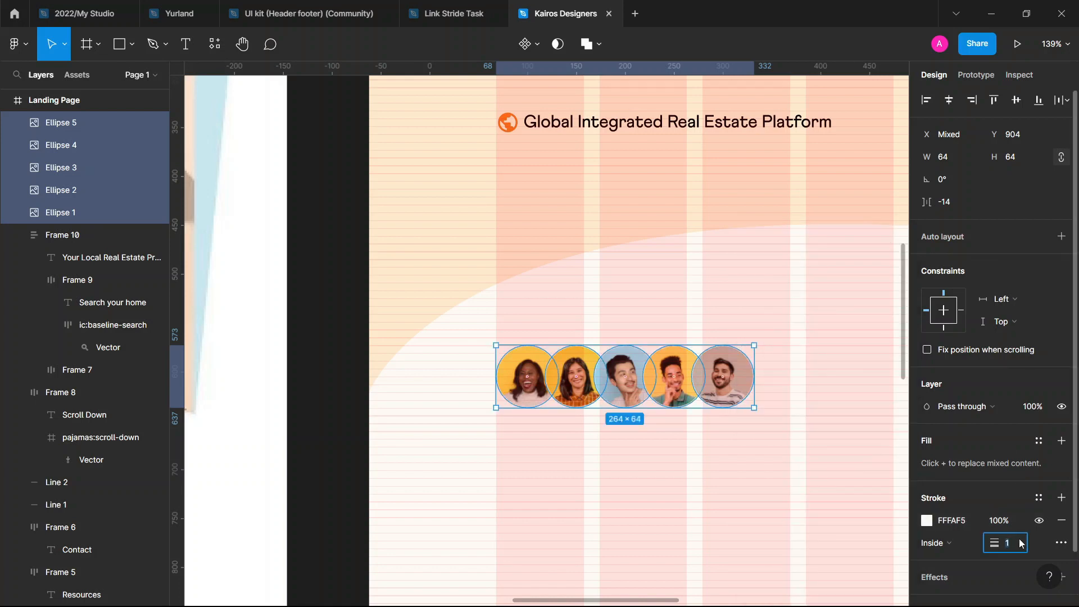
type("2")
key("Tab")
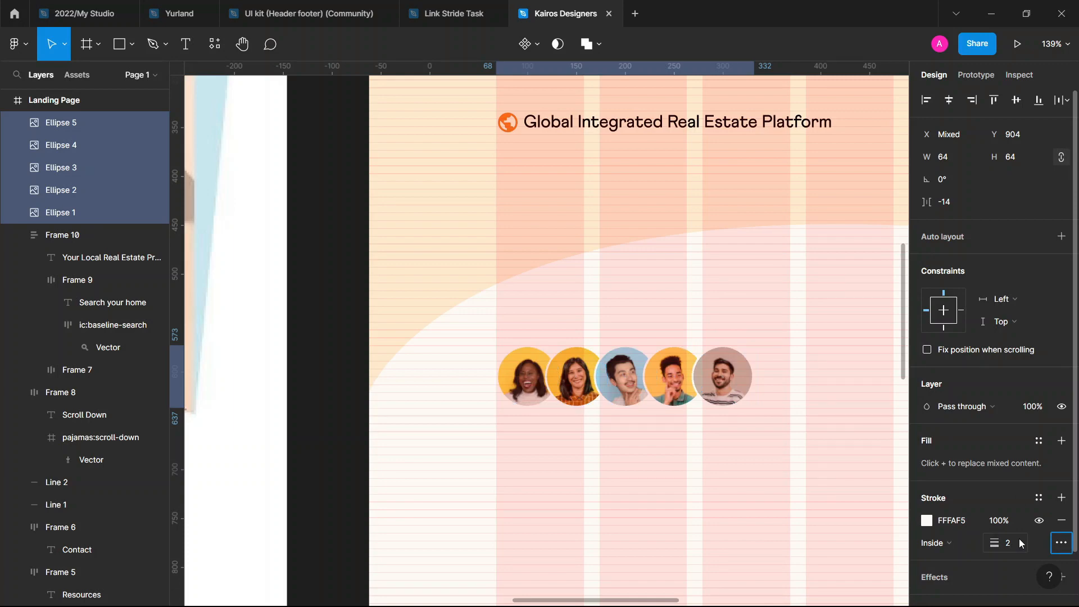
left_click(737, 464)
Remove the image fill from the fifth avatar circle, following the plain 1K+ circle in the reference
left_click(723, 377)
scroll(725, 373, "down", 10)
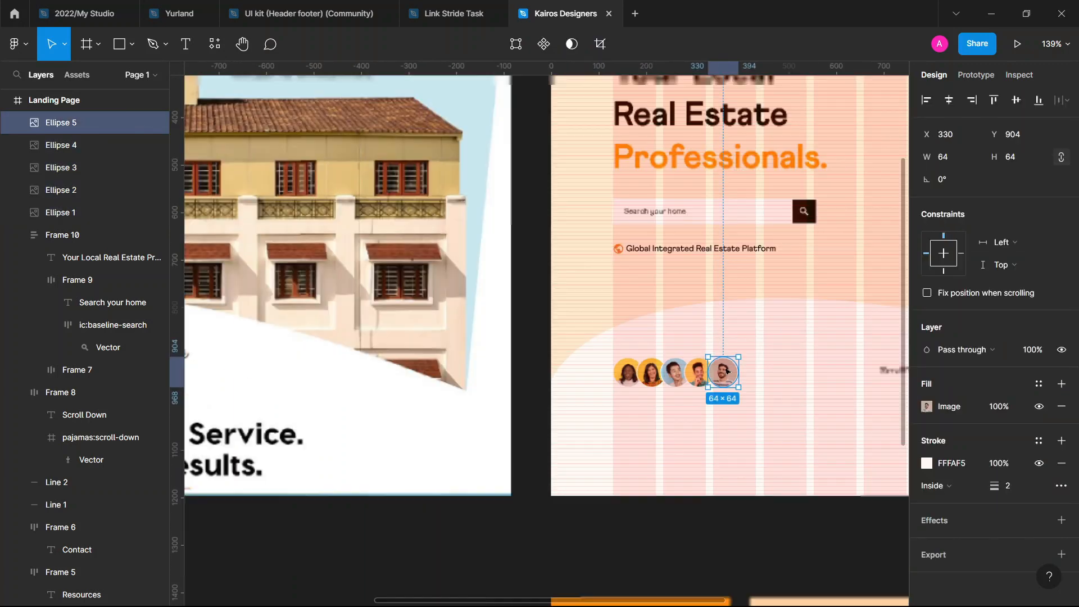
scroll(727, 371, "up", 3)
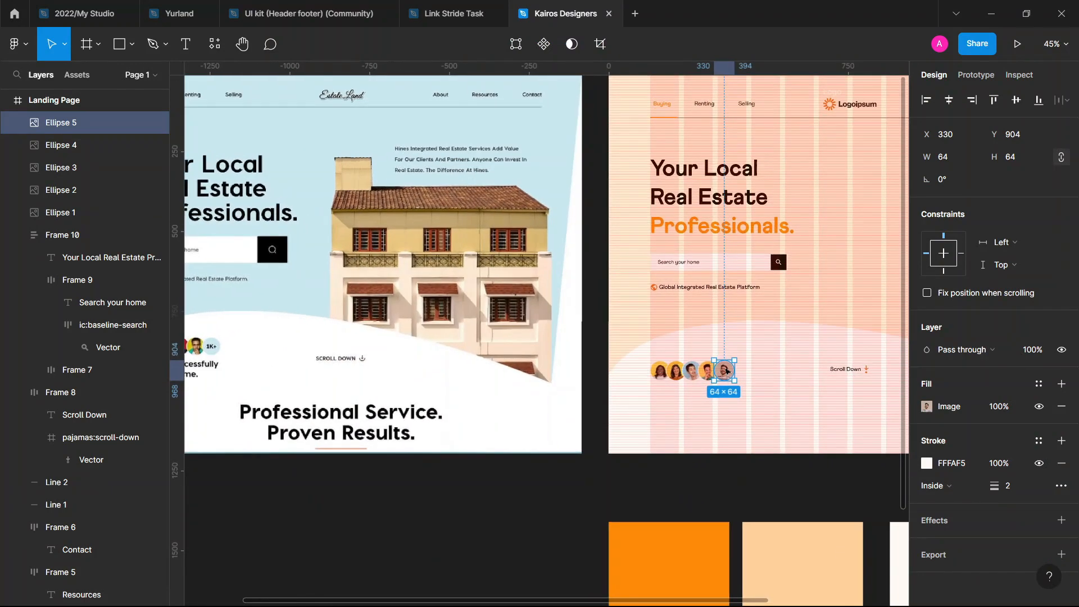
scroll(726, 371, "left", 5)
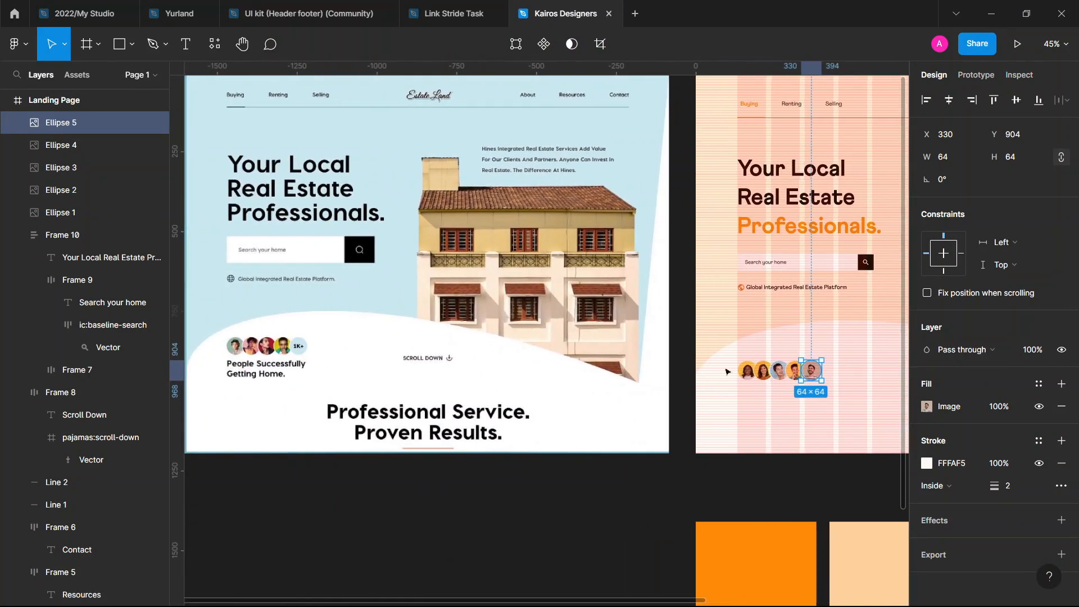
left_click(1039, 406)
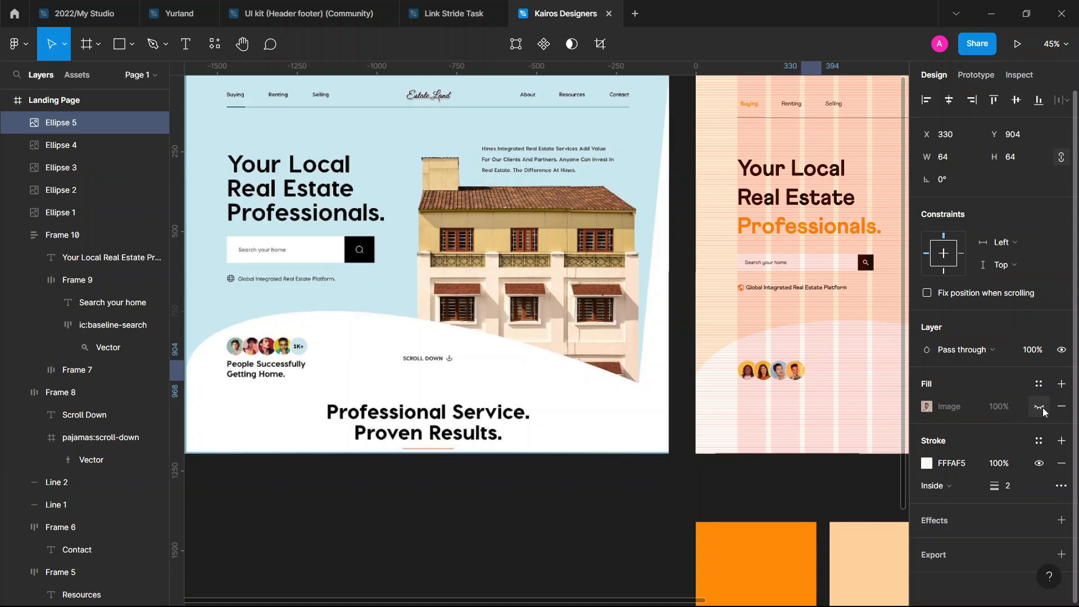
left_click(1060, 406)
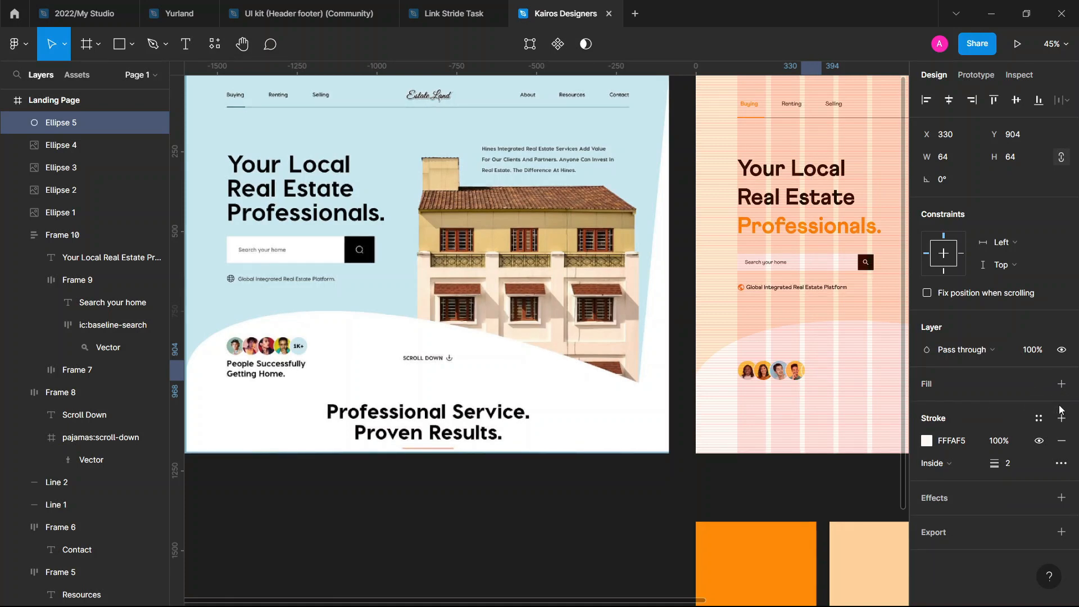
Give the fifth circle an FFE8CC stroke and a new FFE8CC fill, both sampled from the peach background
scroll(810, 505, "right", 10)
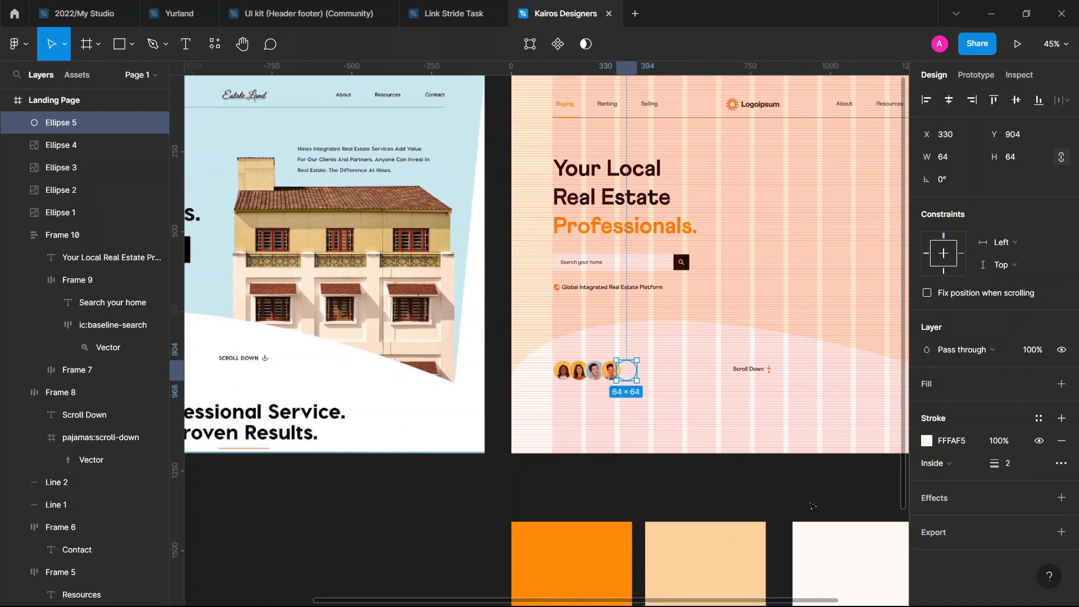
key("i")
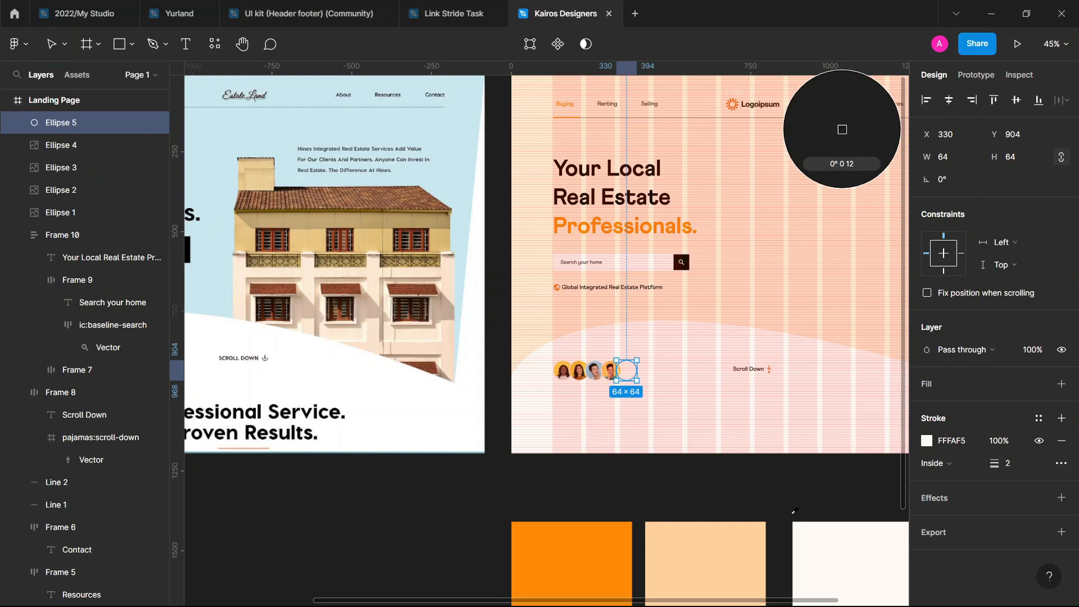
left_click(763, 301)
scroll(603, 445, "up", 10)
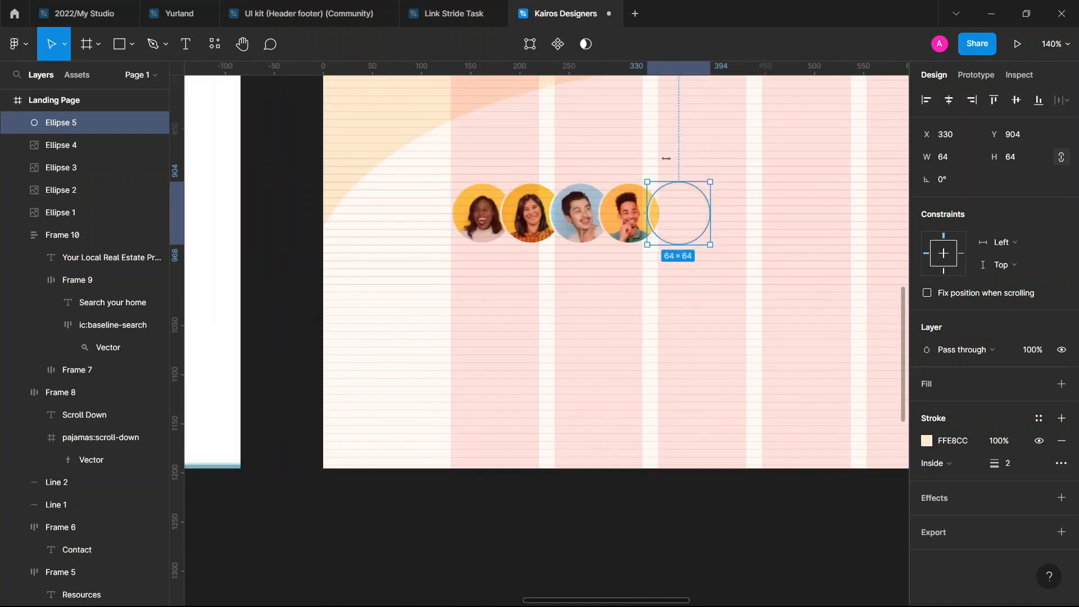
left_click(1060, 384)
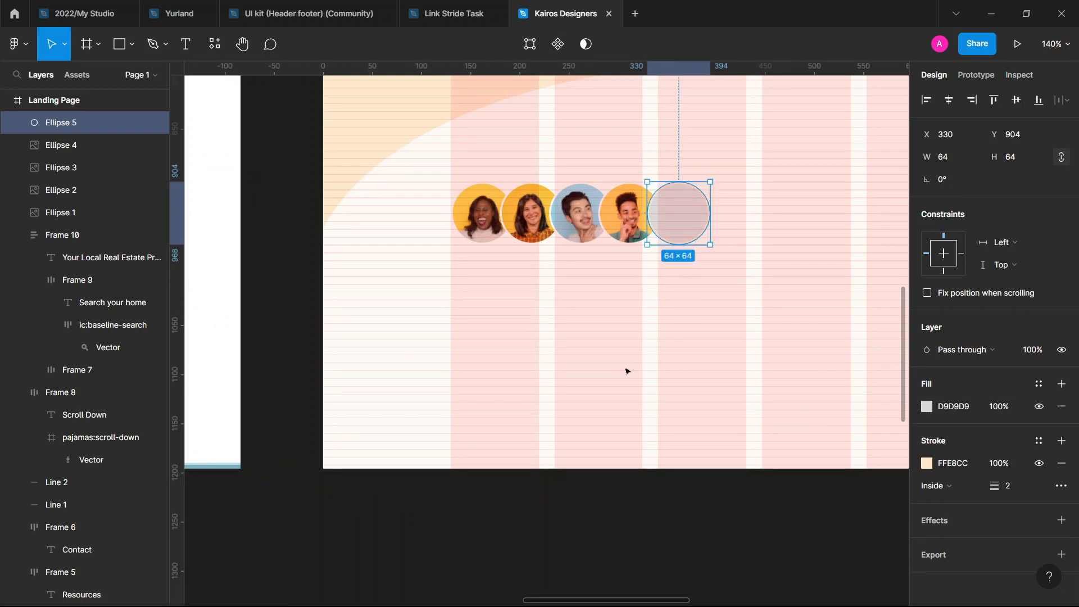
key("i")
left_click(363, 159)
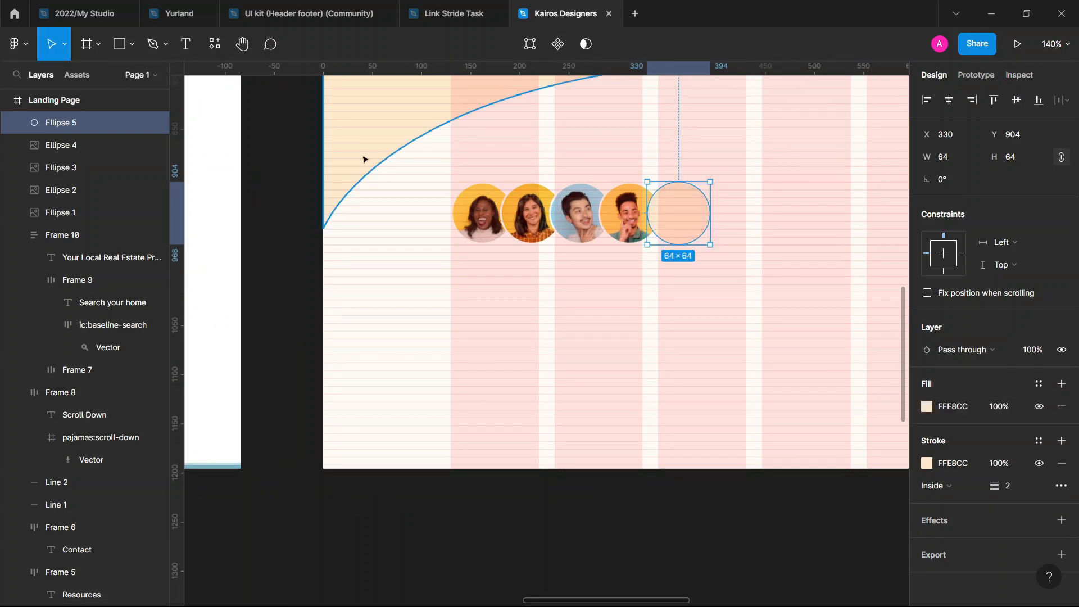
left_click(796, 237)
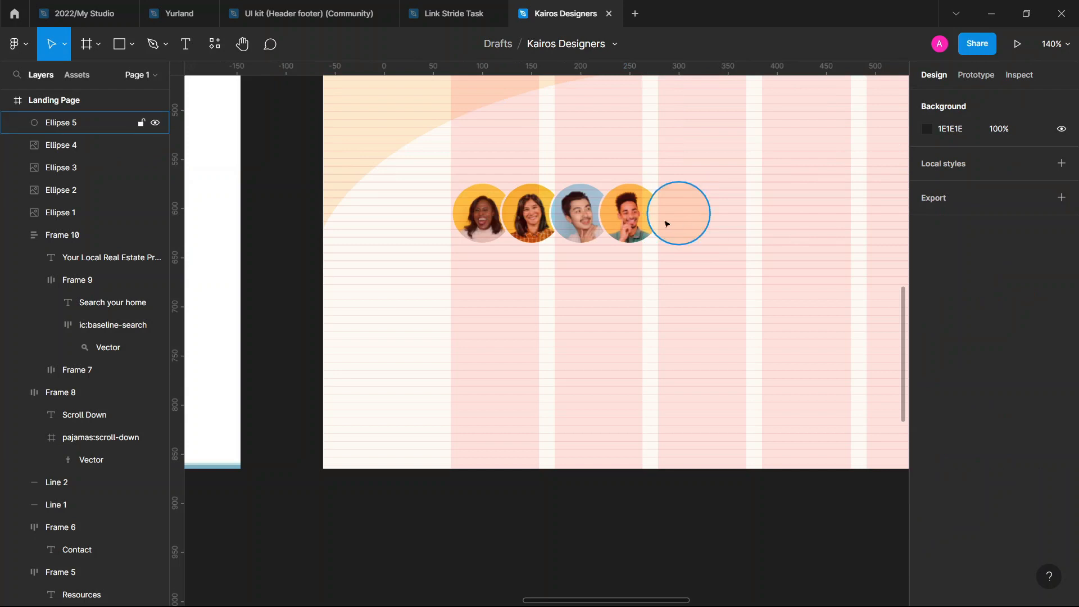
Change the fifth avatar circle's stroke colour to FFFFFF
left_click(62, 122)
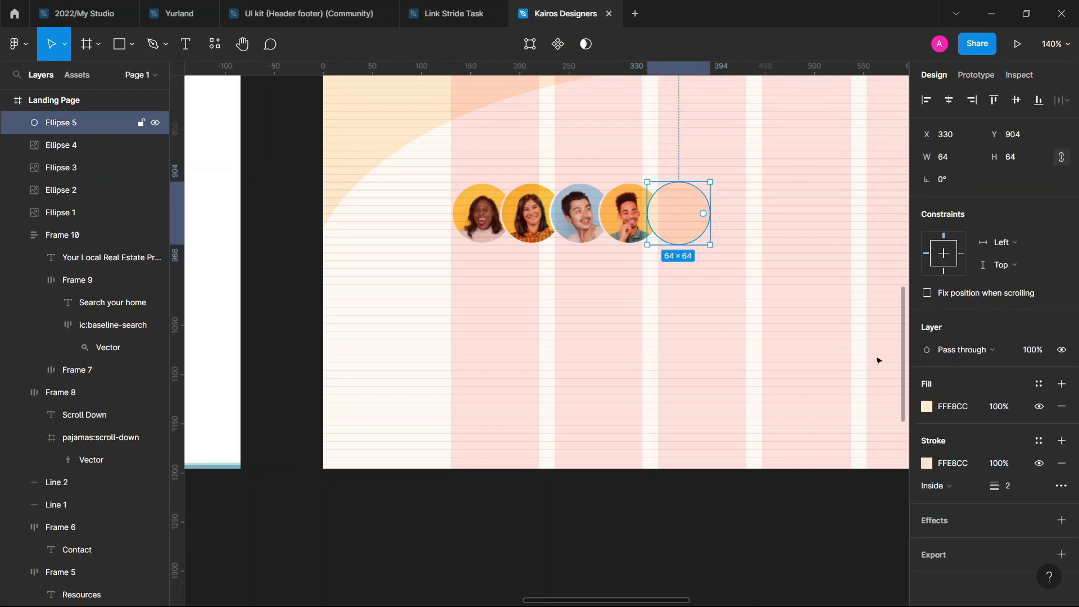
left_click(926, 463)
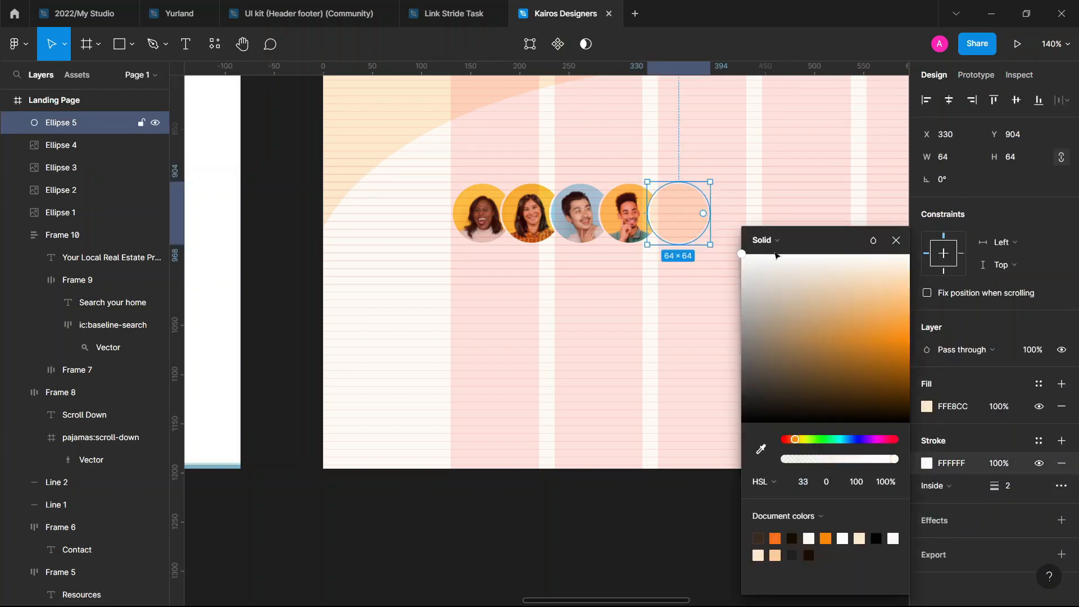
left_click_drag(778, 256, 741, 254)
left_click(897, 240)
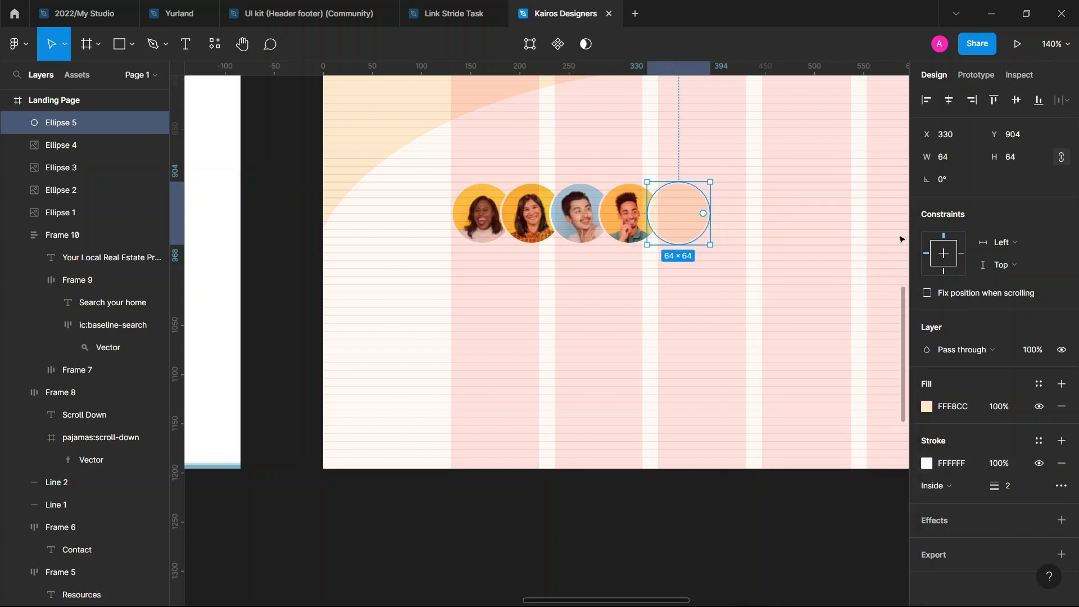
left_click(653, 376)
Add a two-line caption reading "People Successfully Purchasing Homes." below the avatar circles on the landing page
scroll(653, 378, "down", 3)
scroll(654, 378, "down", 5)
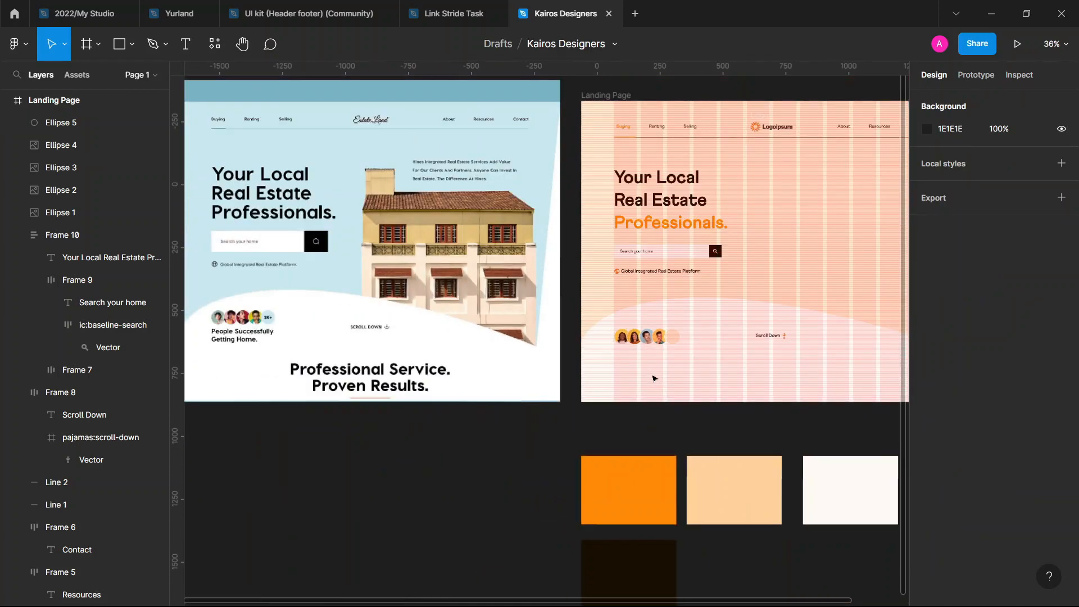
scroll(652, 378, "up", 4)
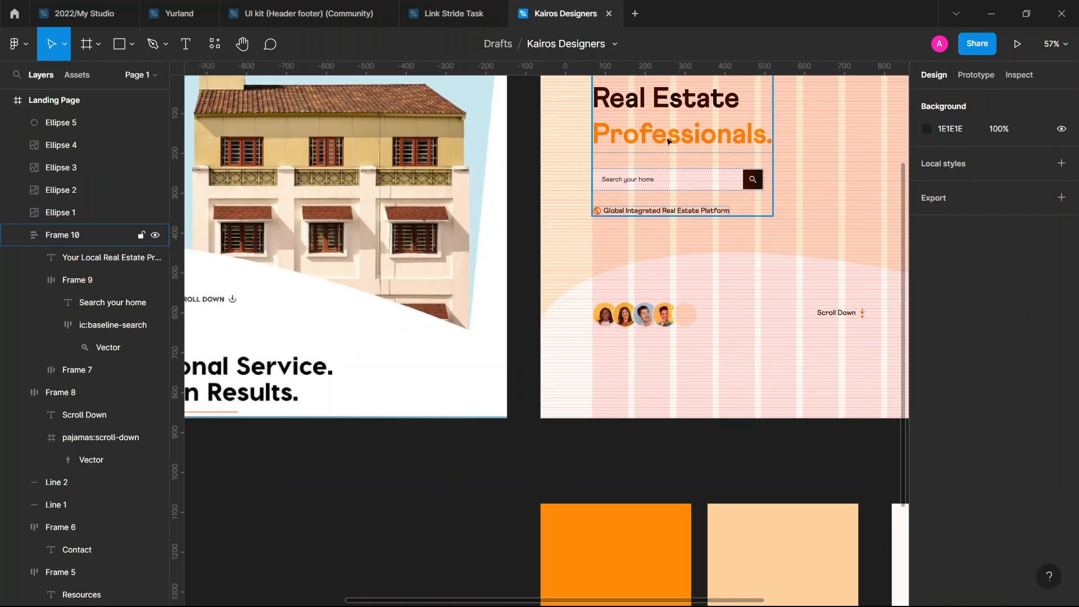
scroll(674, 226, "down", 3)
key("t")
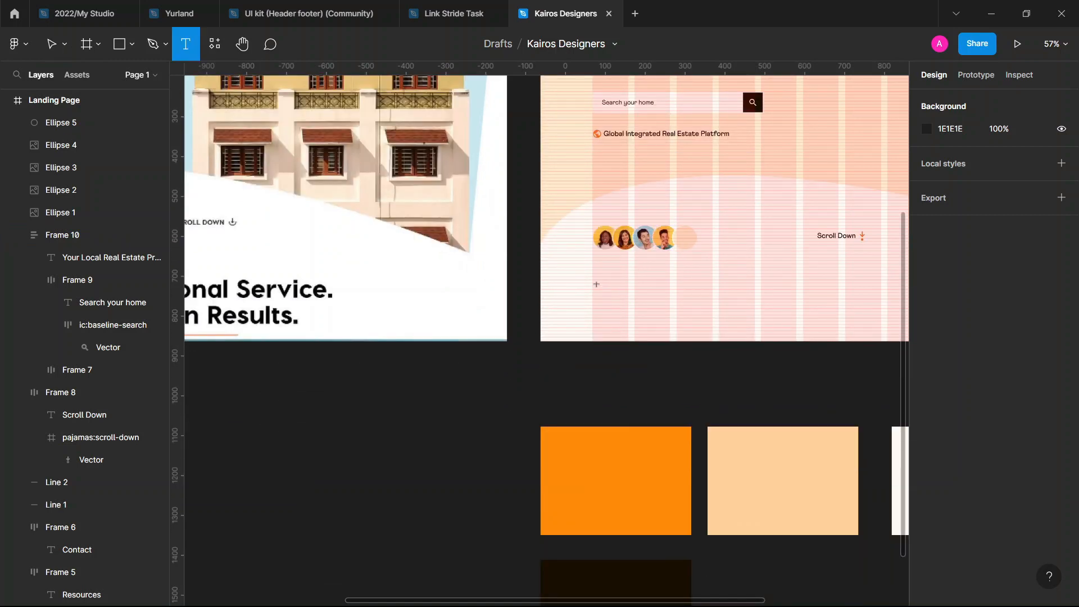
scroll(596, 284, "left", 5)
scroll(596, 283, "right", 4)
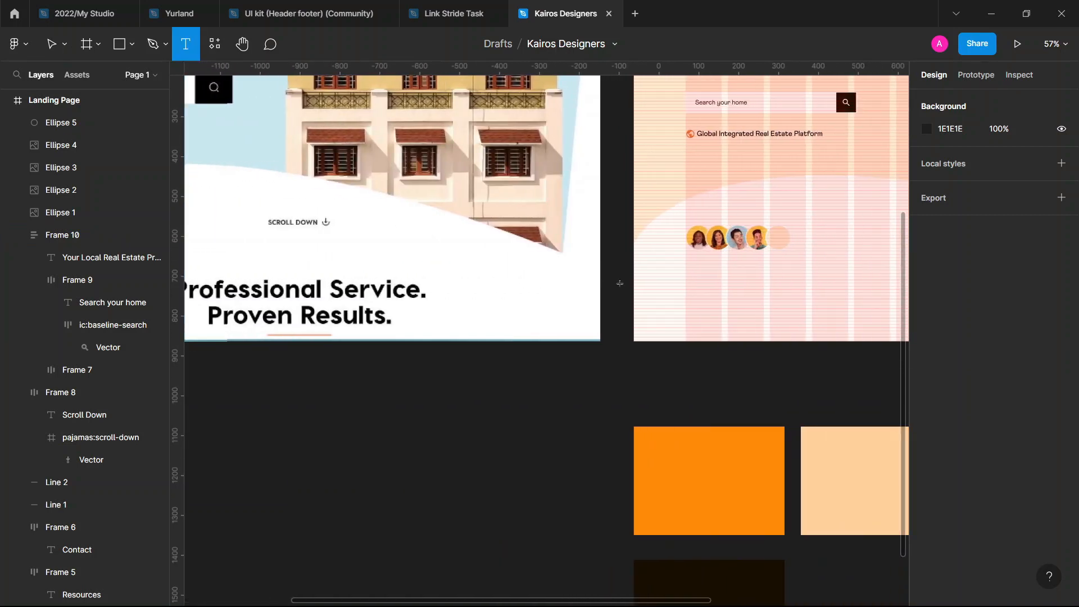
left_click(682, 271)
scroll(682, 271, "right", 2)
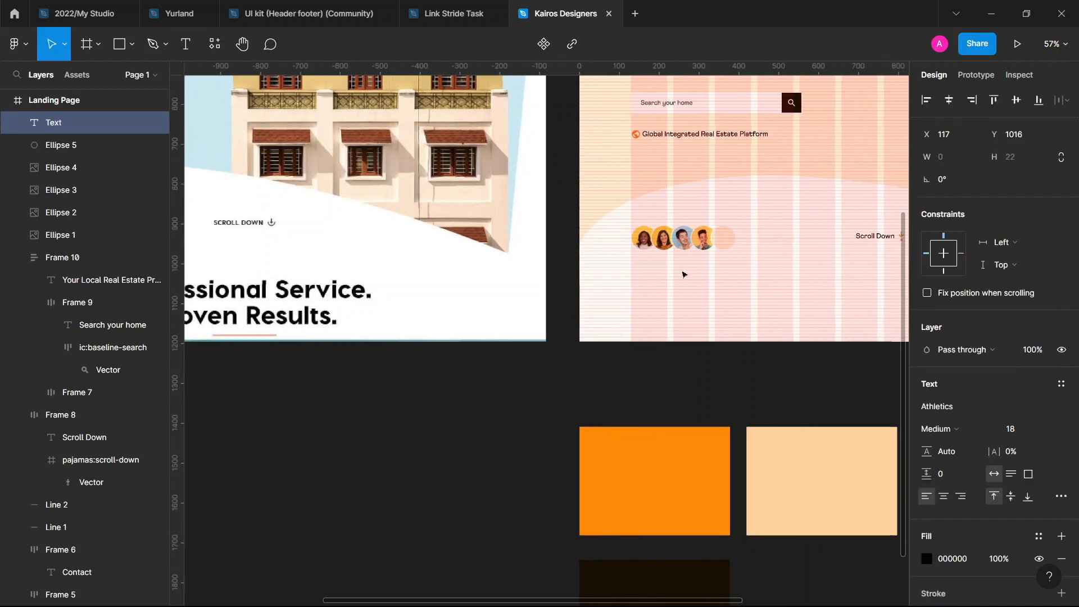
scroll(683, 273, "up", 3)
type("P")
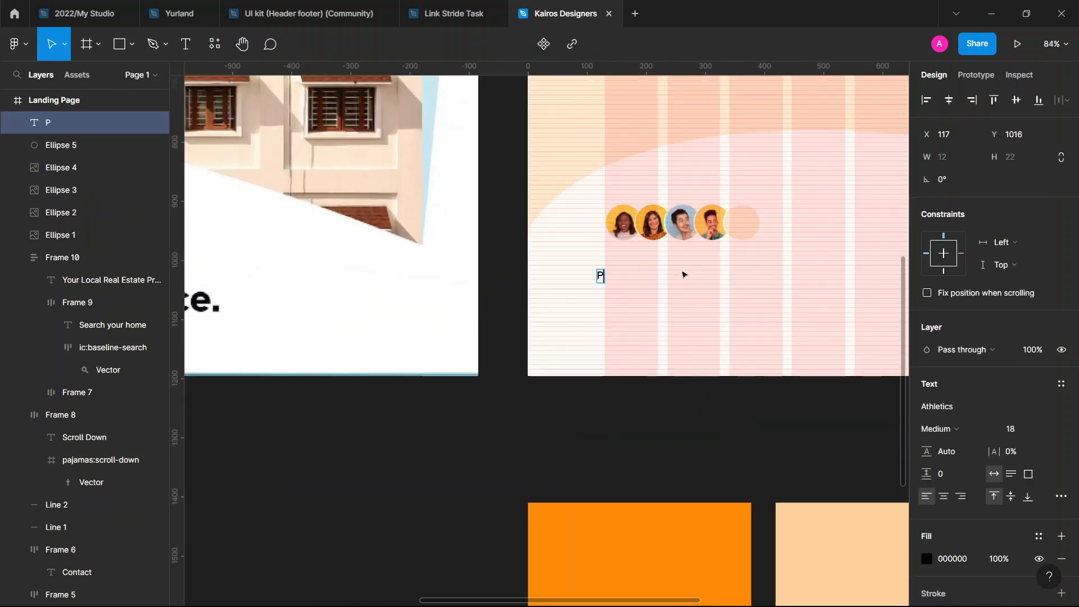
type("eople Suce")
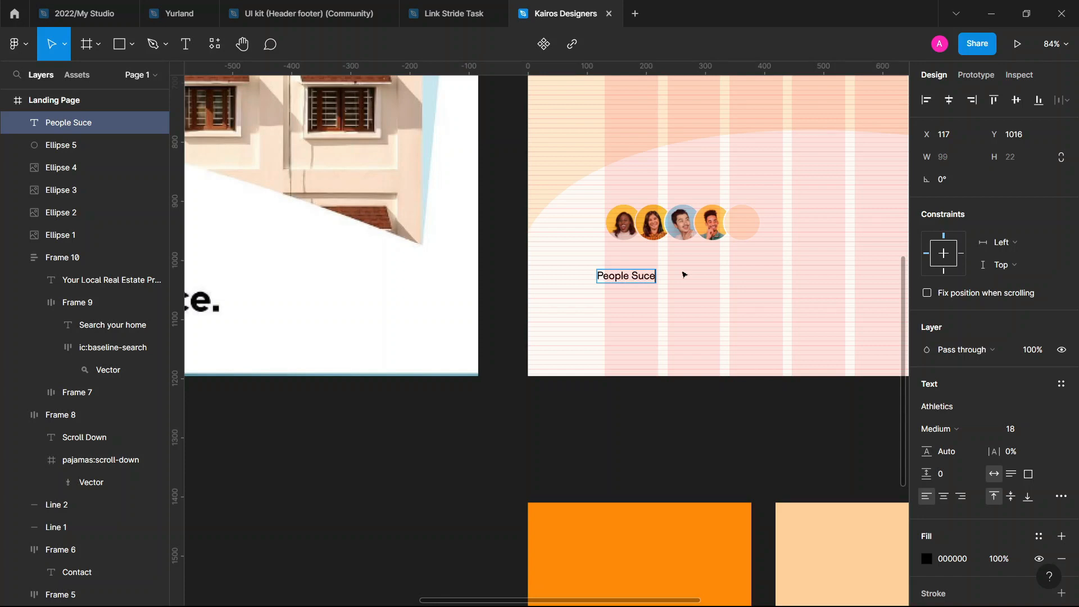
key("BackSpace")
type("cessfully")
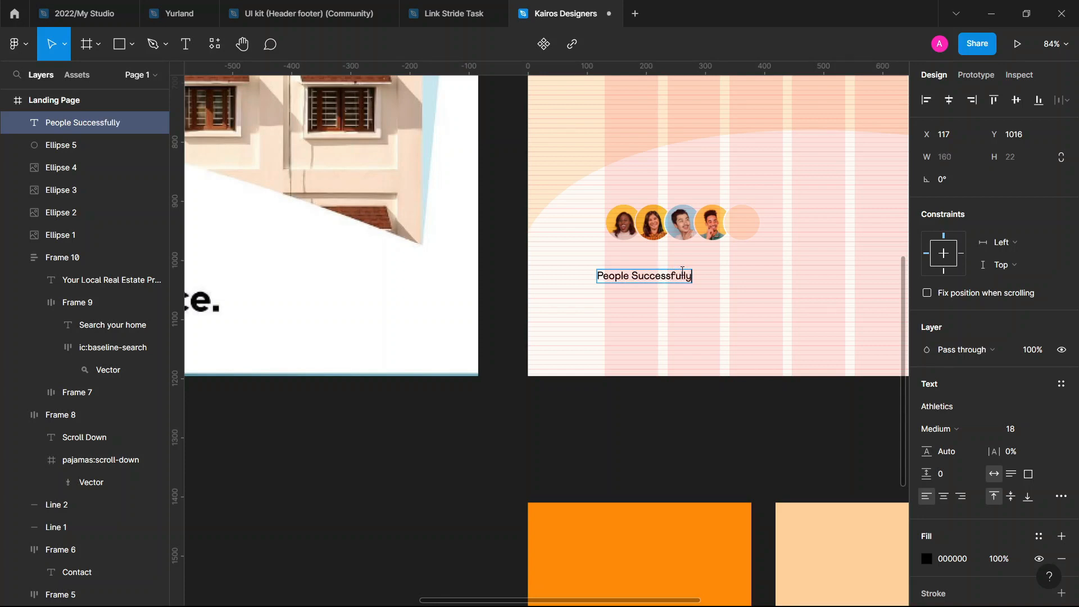
type(" purchasing ")
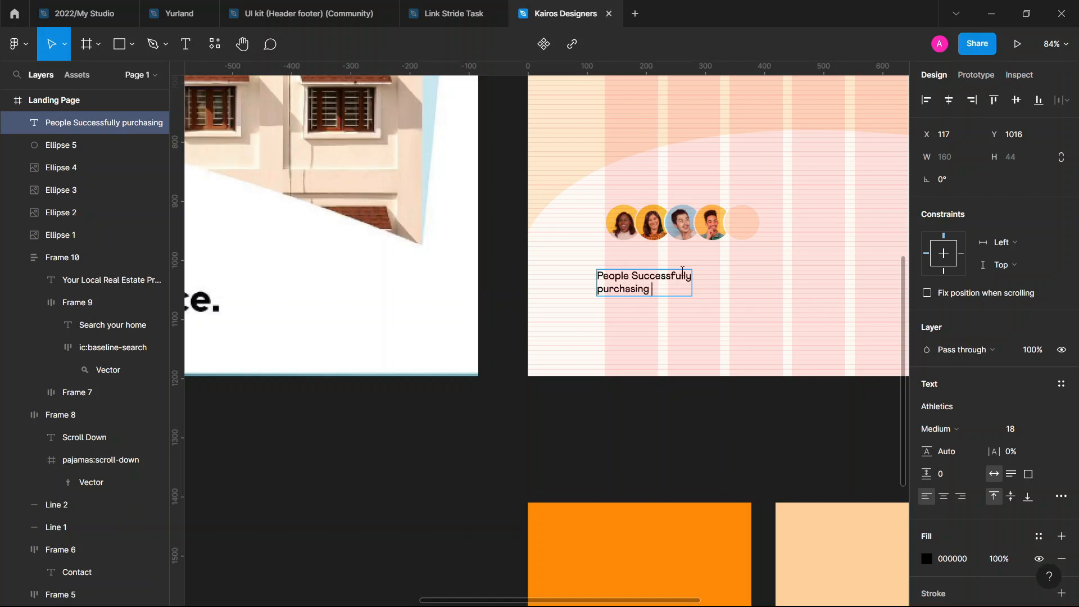
type("Homes")
key("Left")
key("Left")
key("BackSpace")
type("P")
key("Escape")
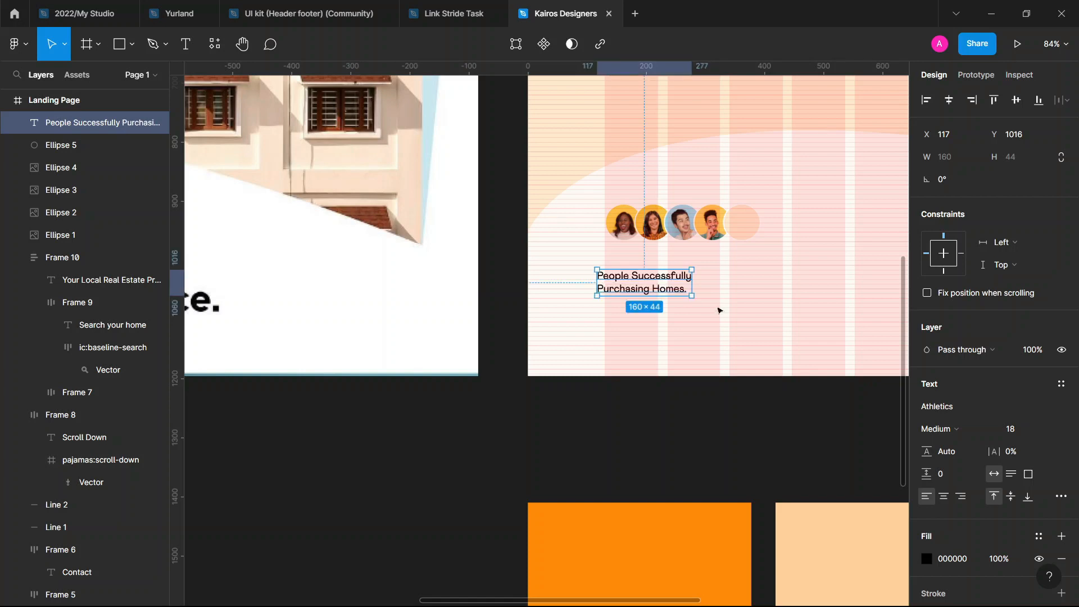
Set the caption's weight to ExtraBold and move it to X 130, Y 984, left-aligned beneath the avatar circles
left_click(942, 430)
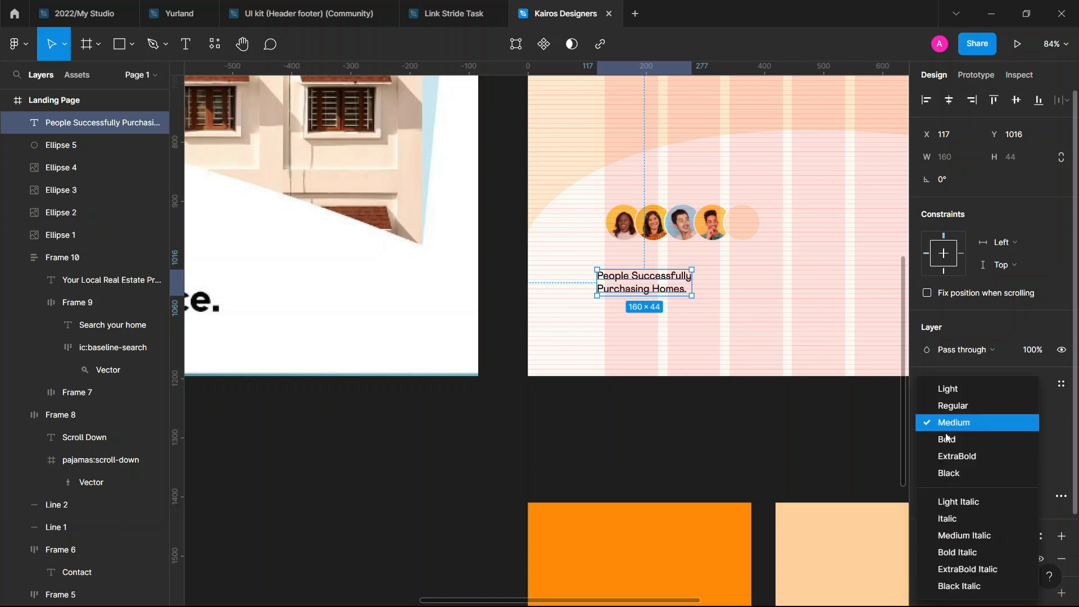
left_click(954, 453)
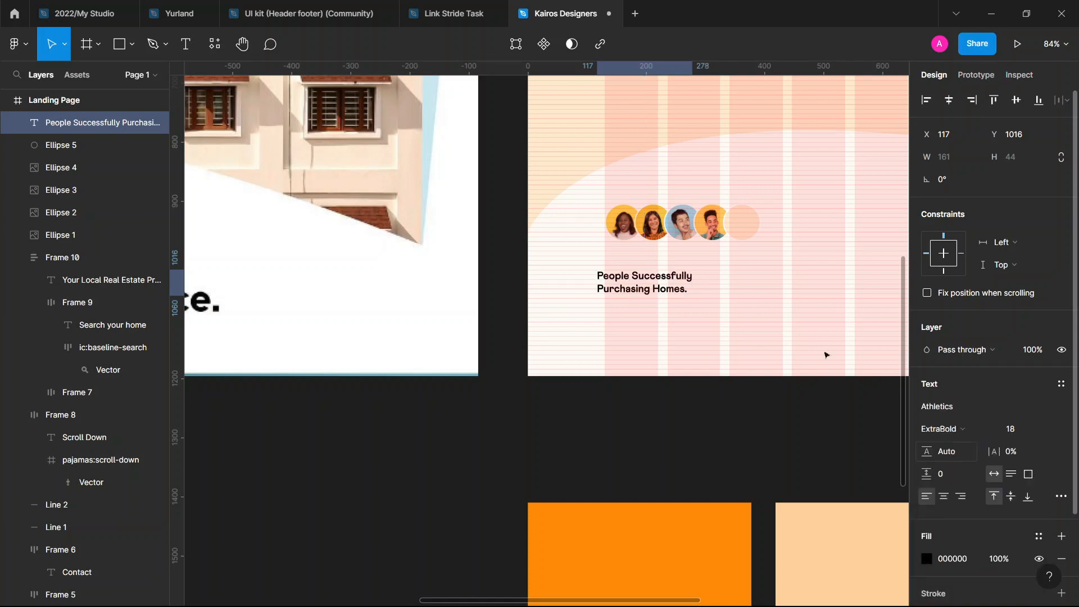
left_click_drag(667, 290, 679, 271)
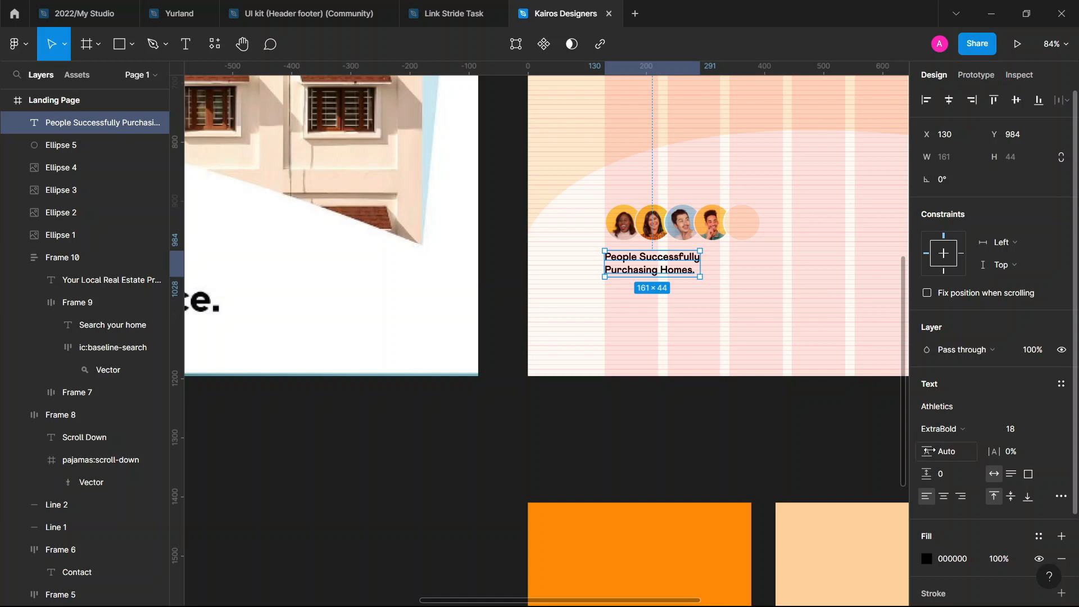
Duplicate the caption and change the copy's text to "2k+"
left_click_drag(690, 261, 783, 276)
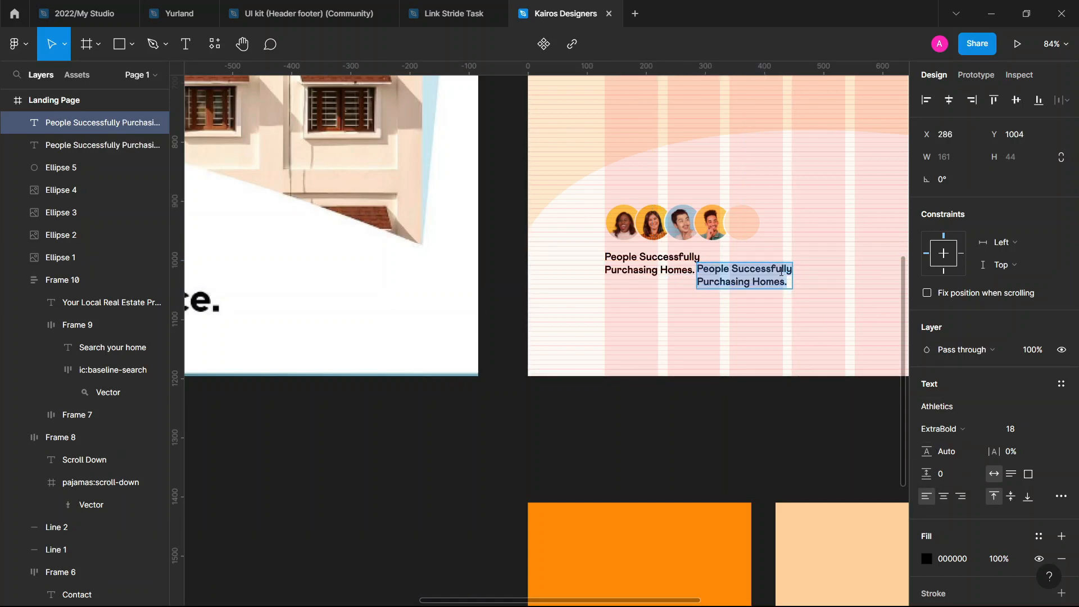
type("2k")
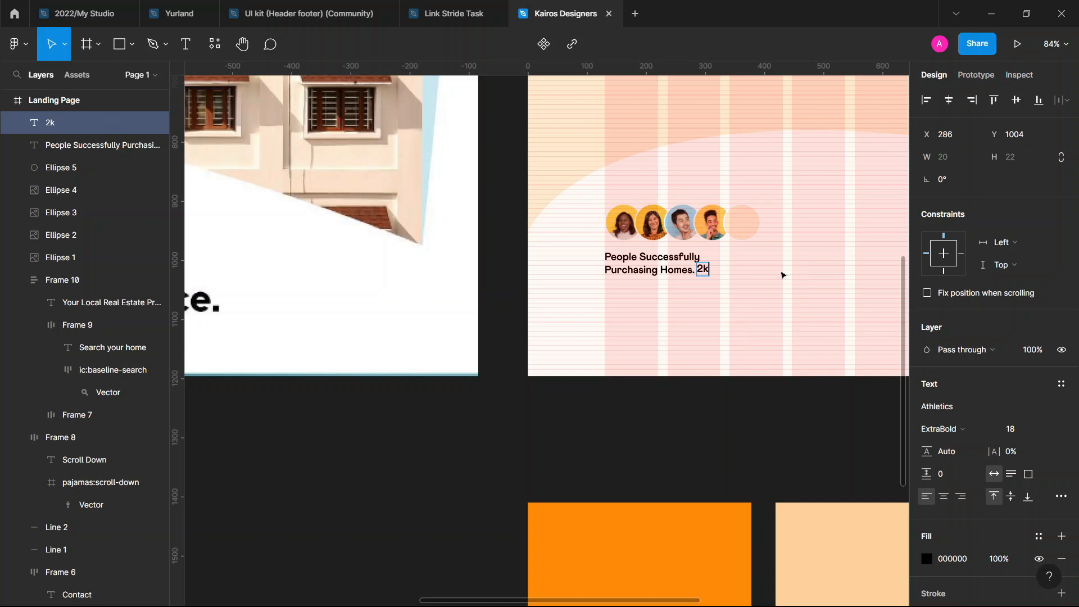
type("+")
key("Escape")
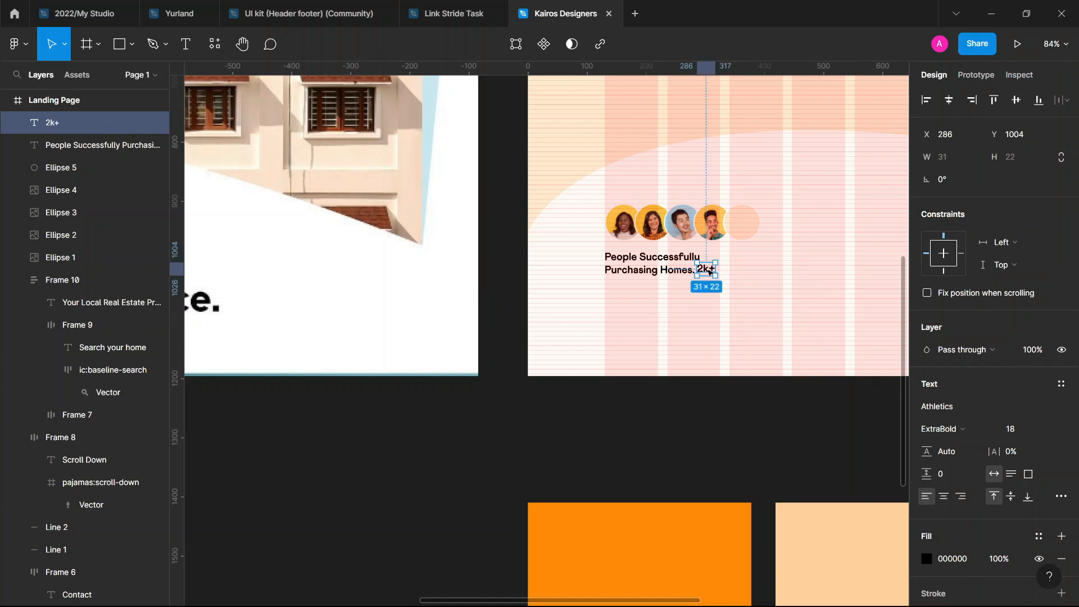
Centre the 2k+ label on the fifth avatar circle and group the two together
left_click_drag(708, 271, 746, 226)
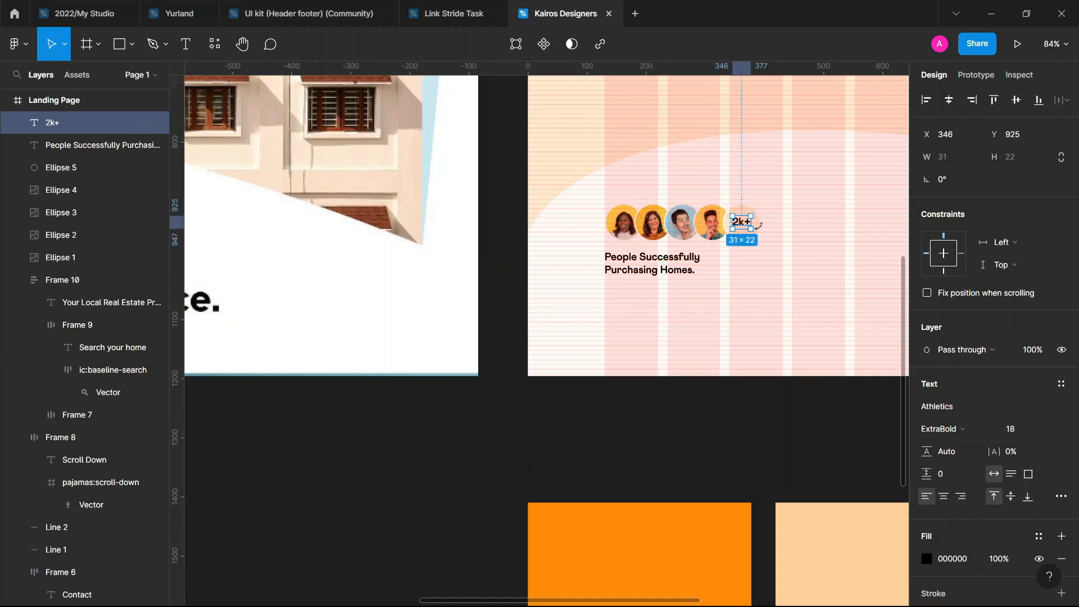
left_click(762, 222, "shift")
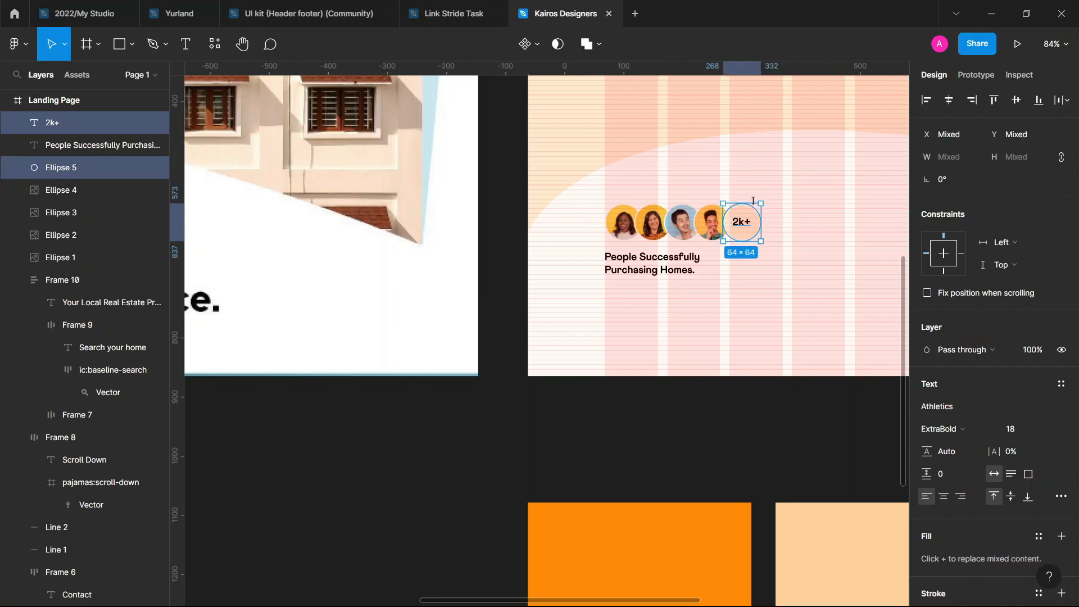
key("ctrl+g")
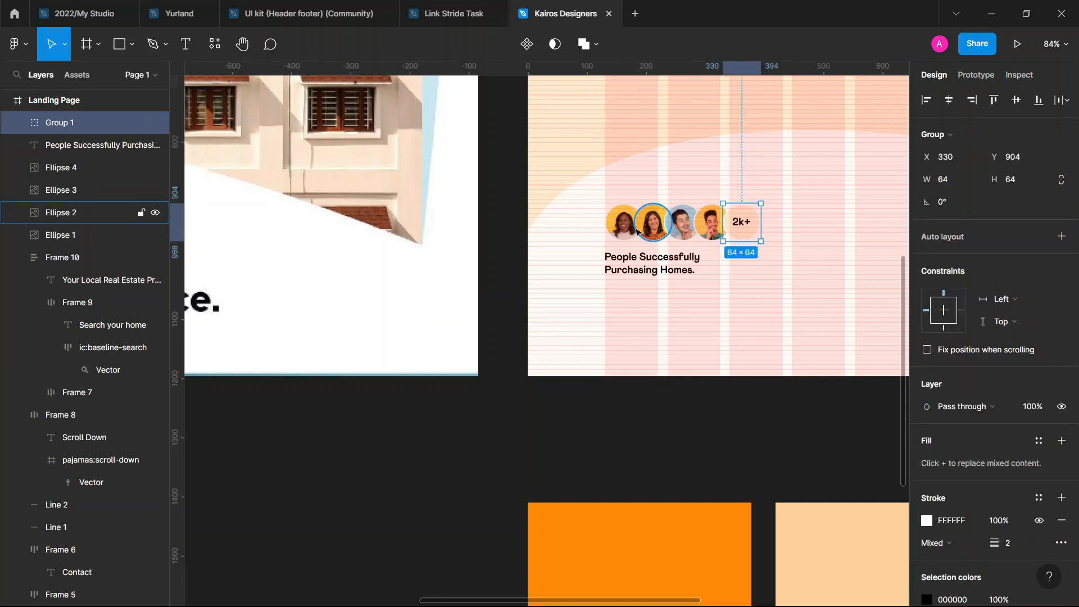
Try to wrap the avatar circles, the 2k+ group and the caption in a single auto layout
left_click(626, 230)
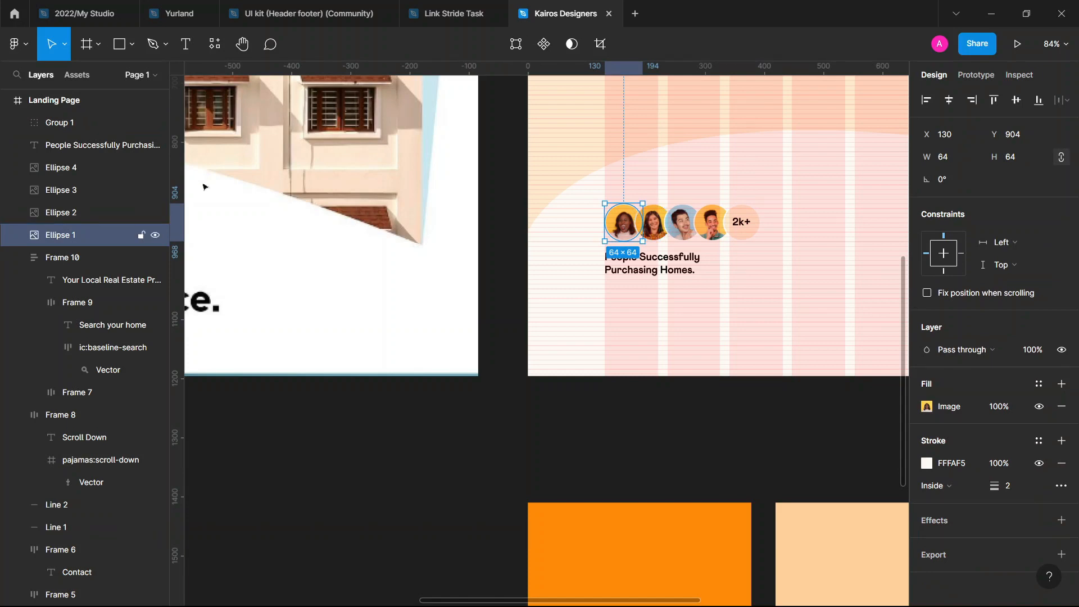
left_click(71, 119, "shift")
key("shift+a")
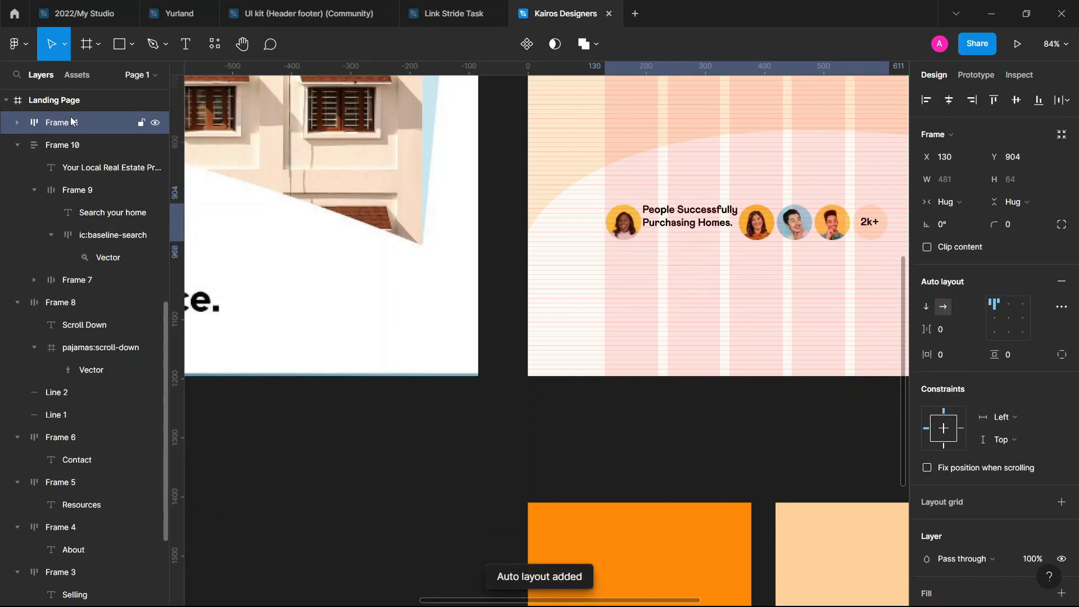
key("ctrl+z")
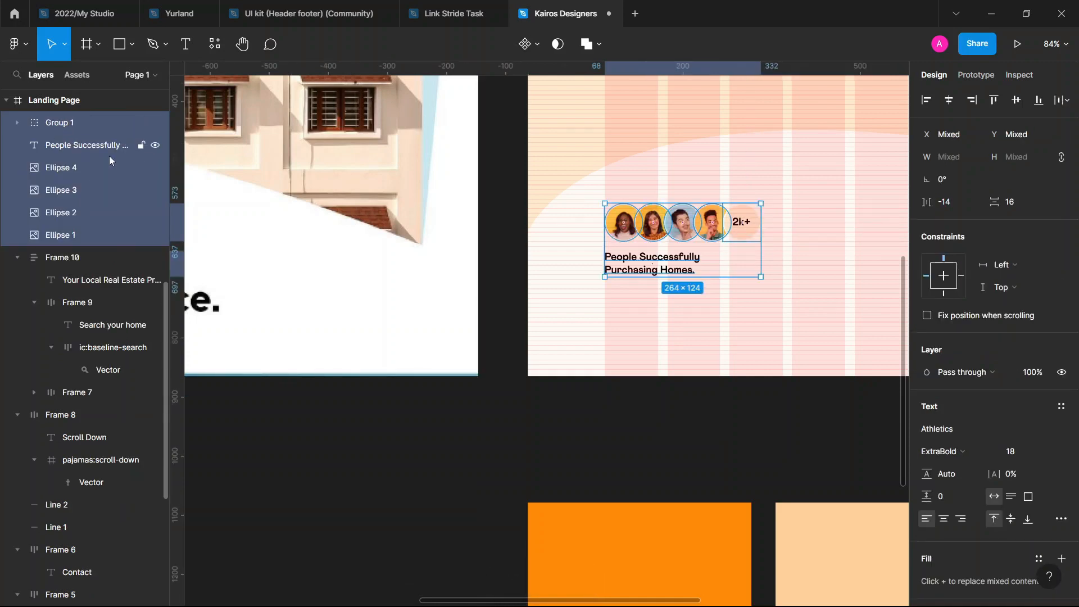
Move the caption layer above the 2k+ group and wrap the five avatars in a horizontal auto layout with negative spacing so they overlap
left_click(109, 157)
left_click_drag(109, 154, 106, 115)
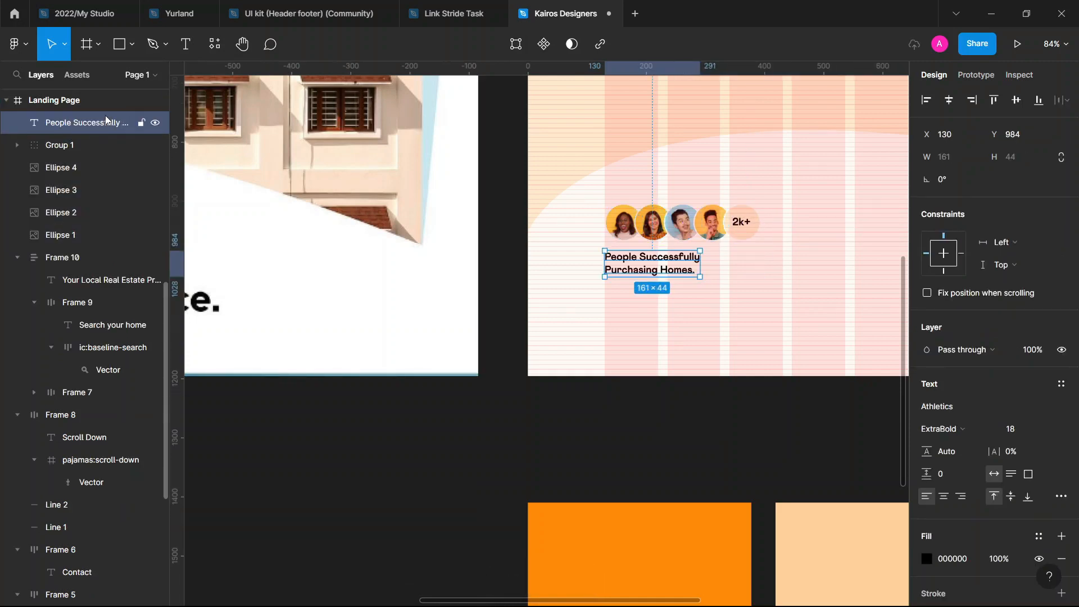
left_click(98, 151)
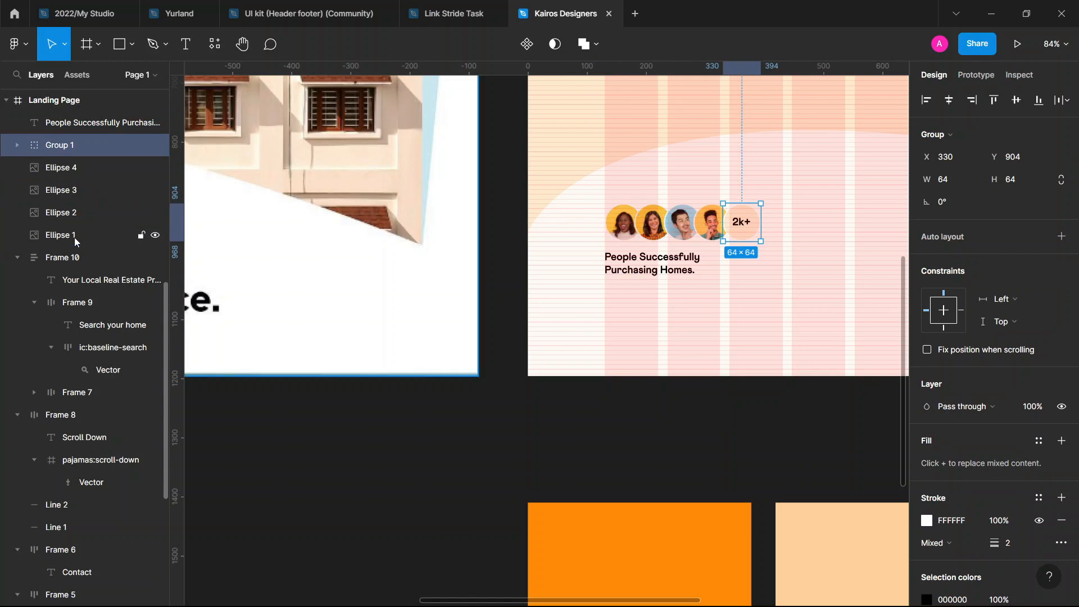
left_click(75, 239, "shift")
key("shift+a")
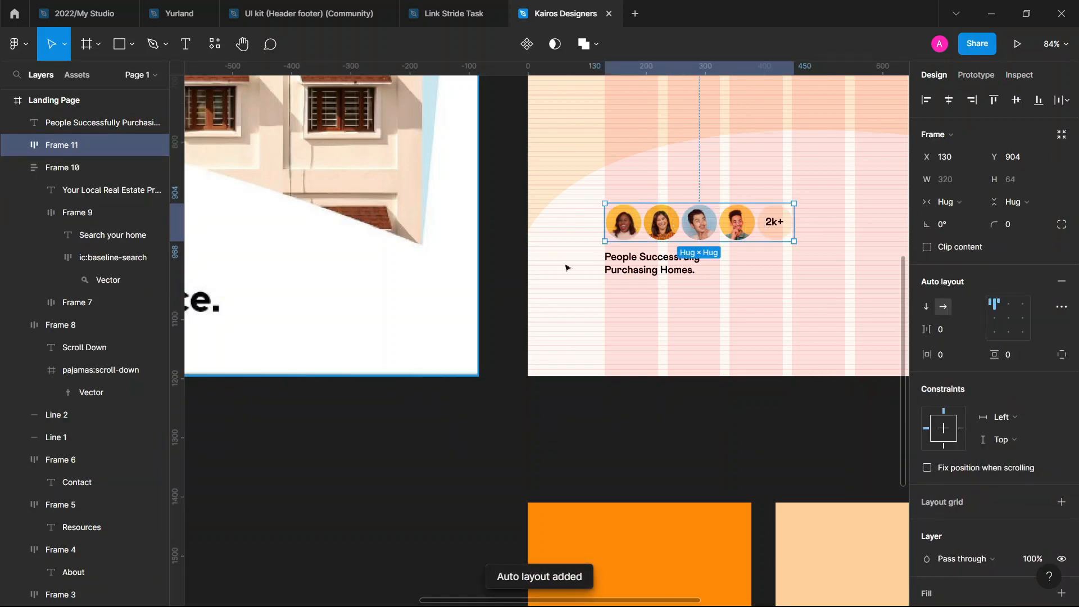
mouse_move(927, 329)
left_mouse_down()
mouse_move(899, 330)
mouse_move(910, 329)
left_mouse_up()
left_click(789, 400)
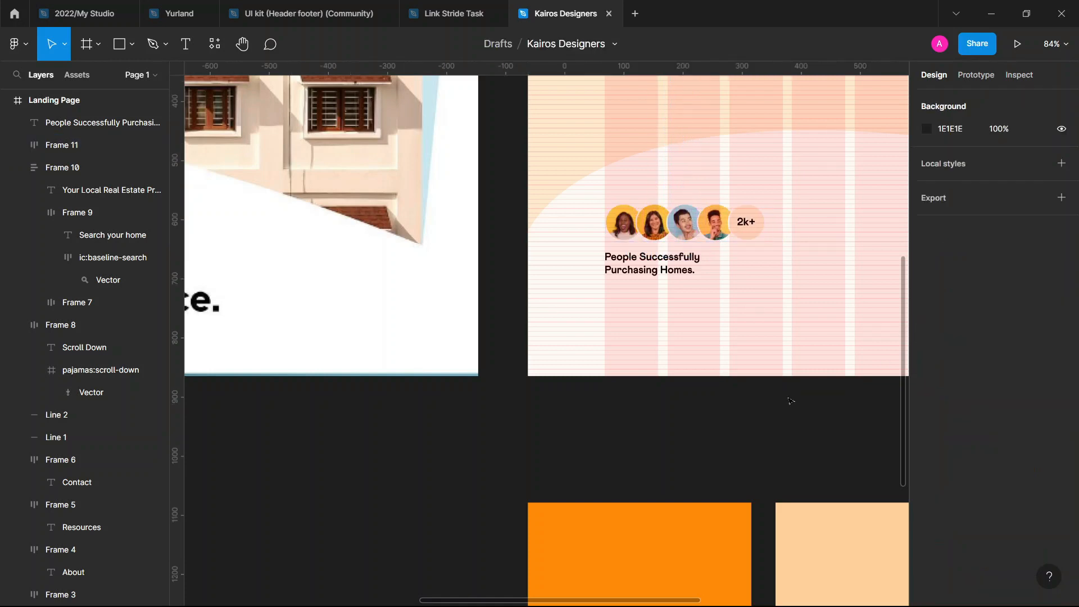
Set the font size of the "People Successfully Purchasing Homes." caption to 24
left_click(681, 273)
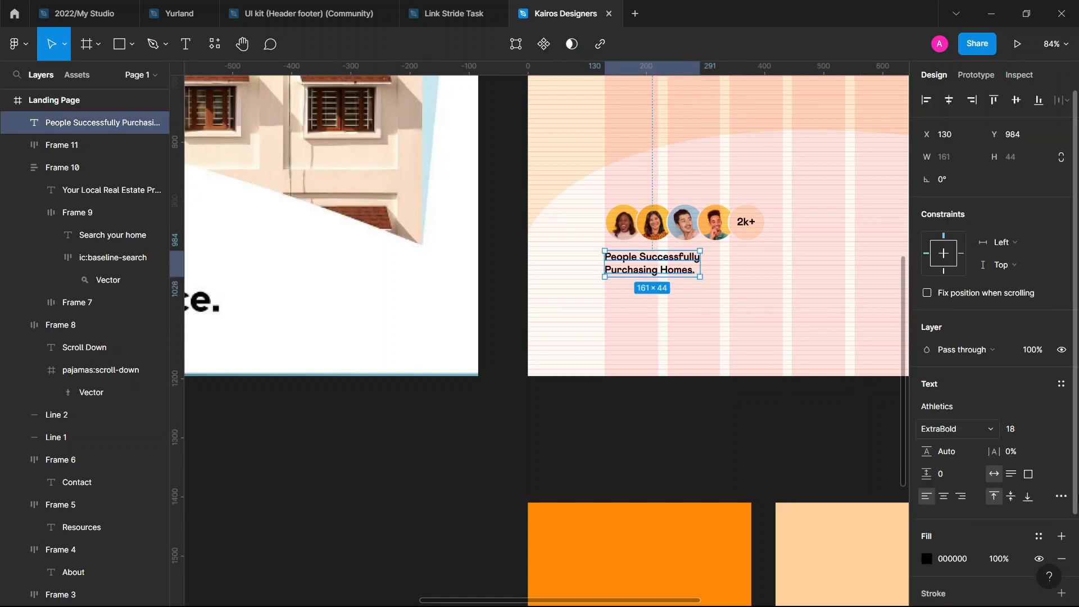
left_click(1026, 435)
type("24")
key("Return")
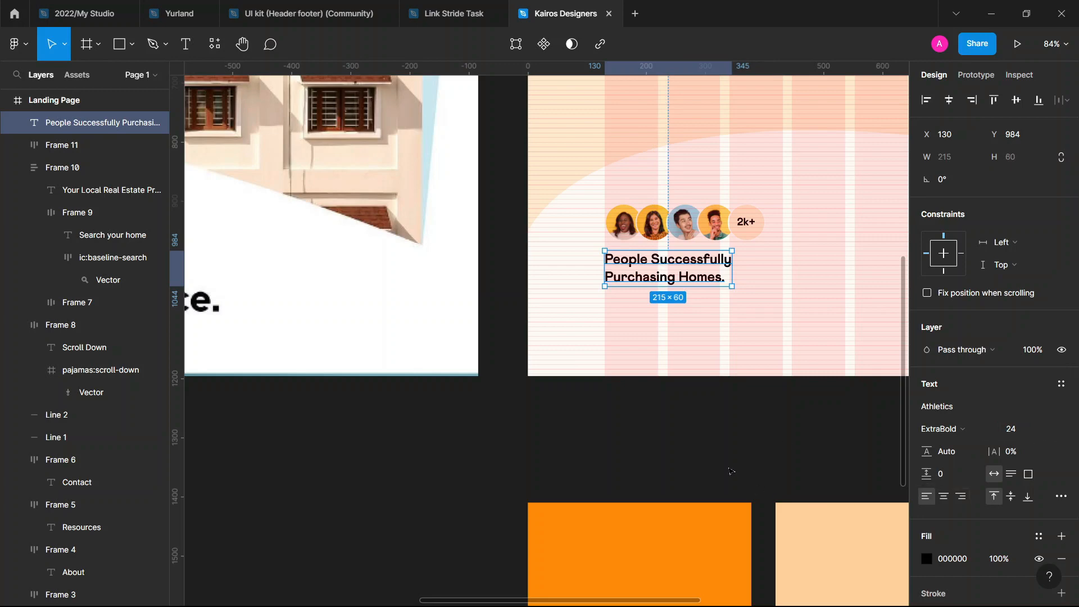
left_click(770, 450)
Wrap the avatar row and the caption beneath it in a vertical auto layout
scroll(770, 450, "down", 5)
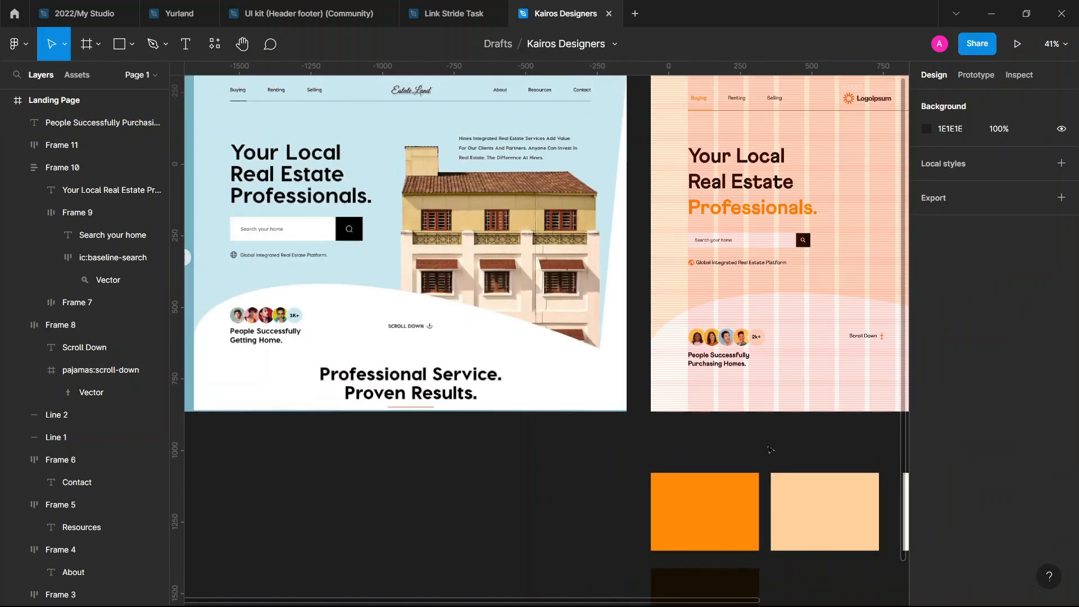
left_click(743, 367)
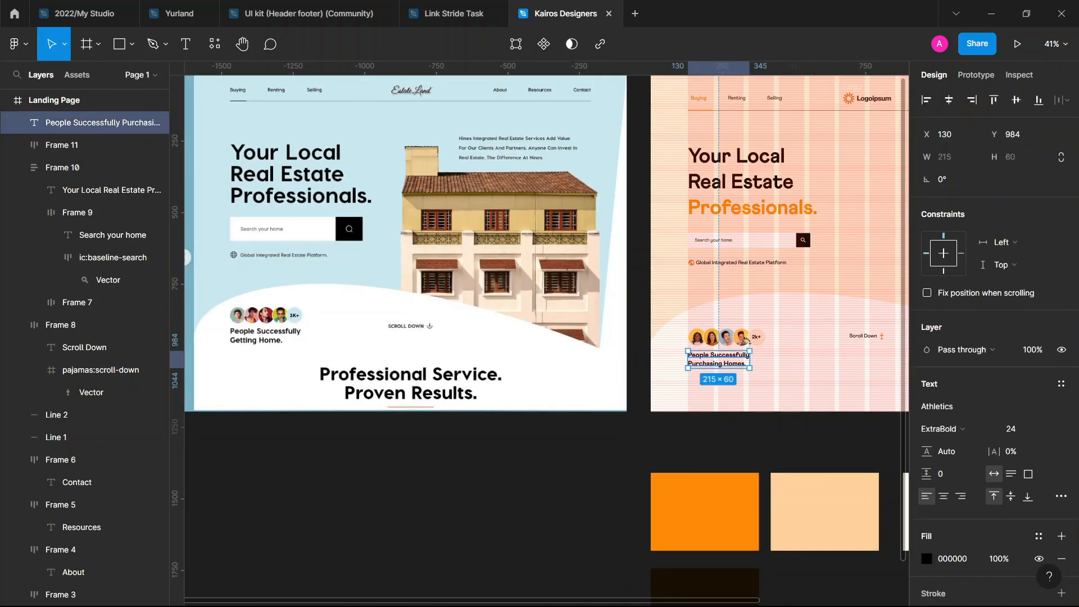
left_click(767, 340, "shift")
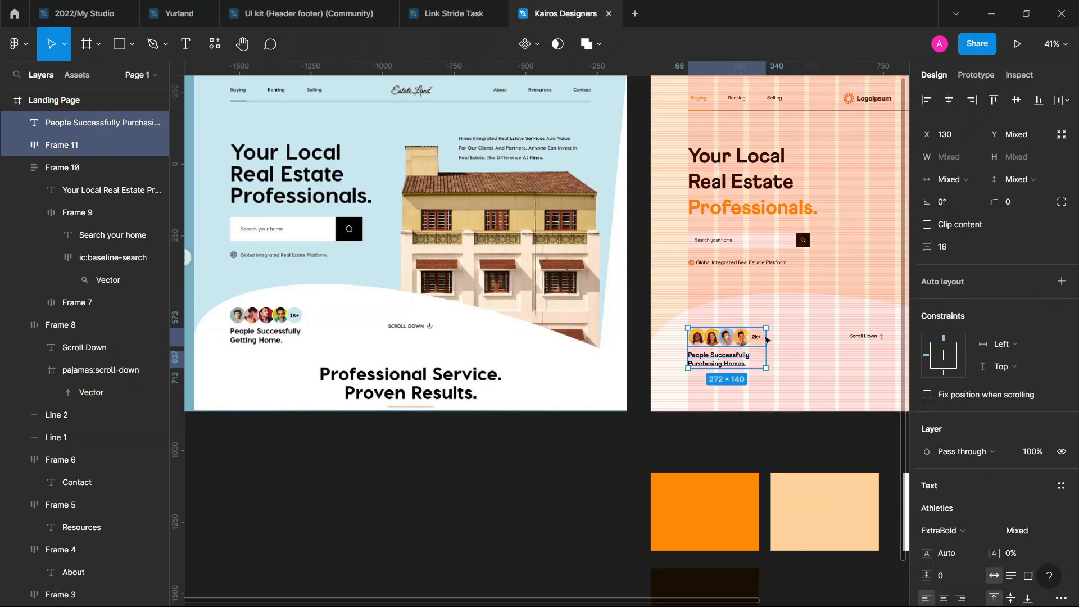
key("shift+a")
scroll(766, 340, "right", 5)
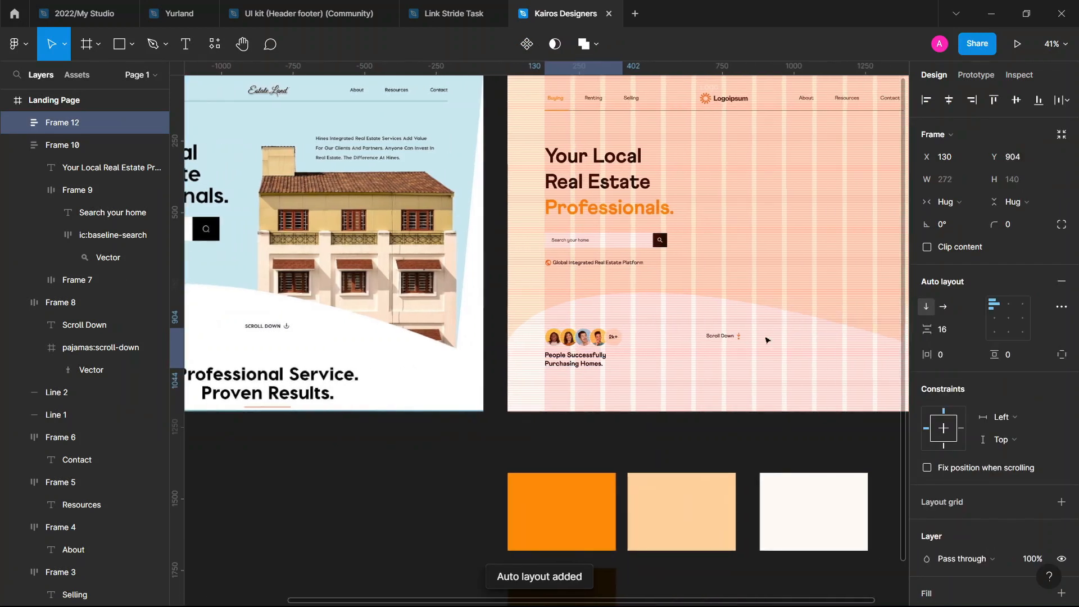
Move the avatar and caption group up to Y 867 and align it with the Scroll Down label along their vertical centers
left_click_drag(601, 348, 601, 338)
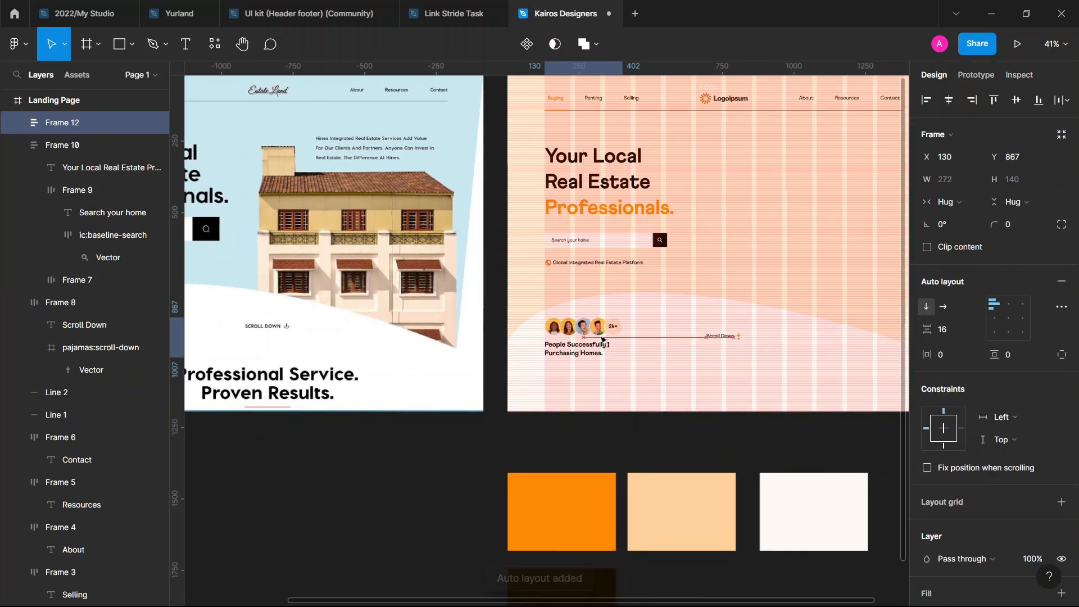
left_click(719, 342, "shift")
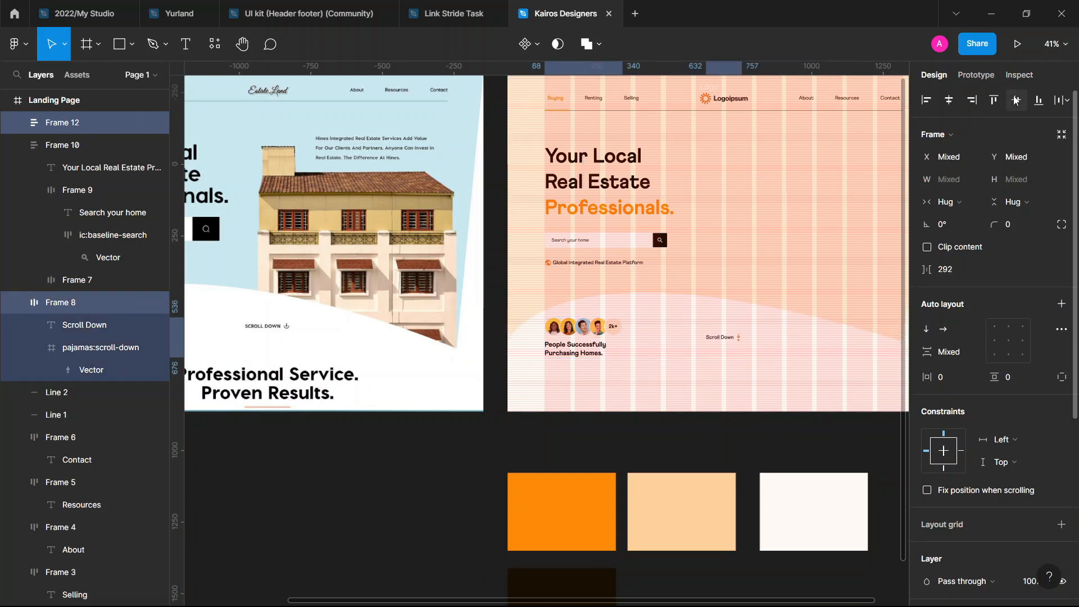
scroll(749, 272, "up", 2)
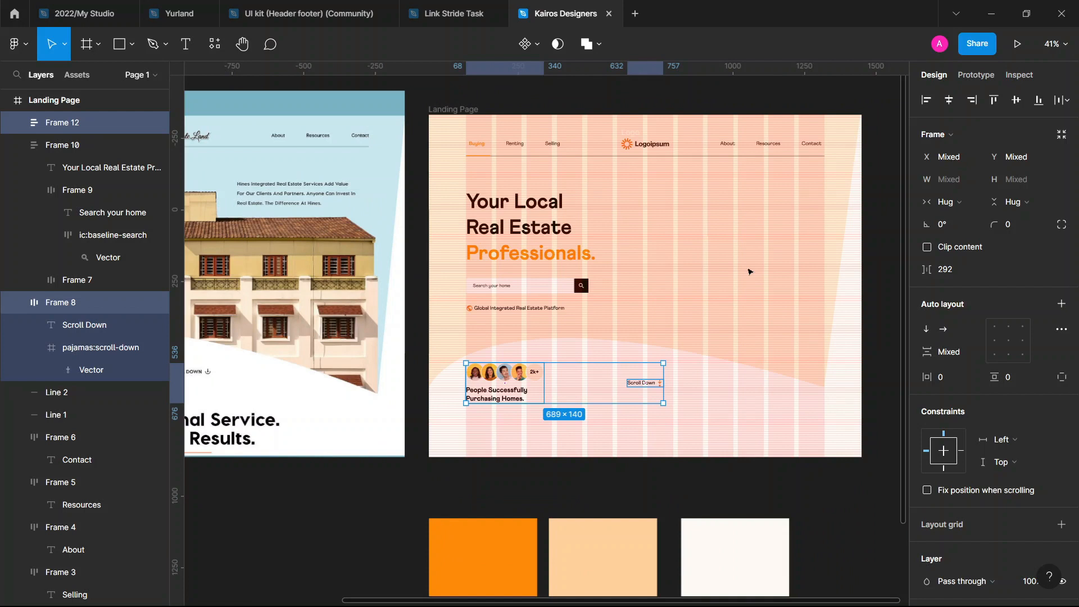
scroll(426, 281, "left", 5)
scroll(427, 280, "down", 5)
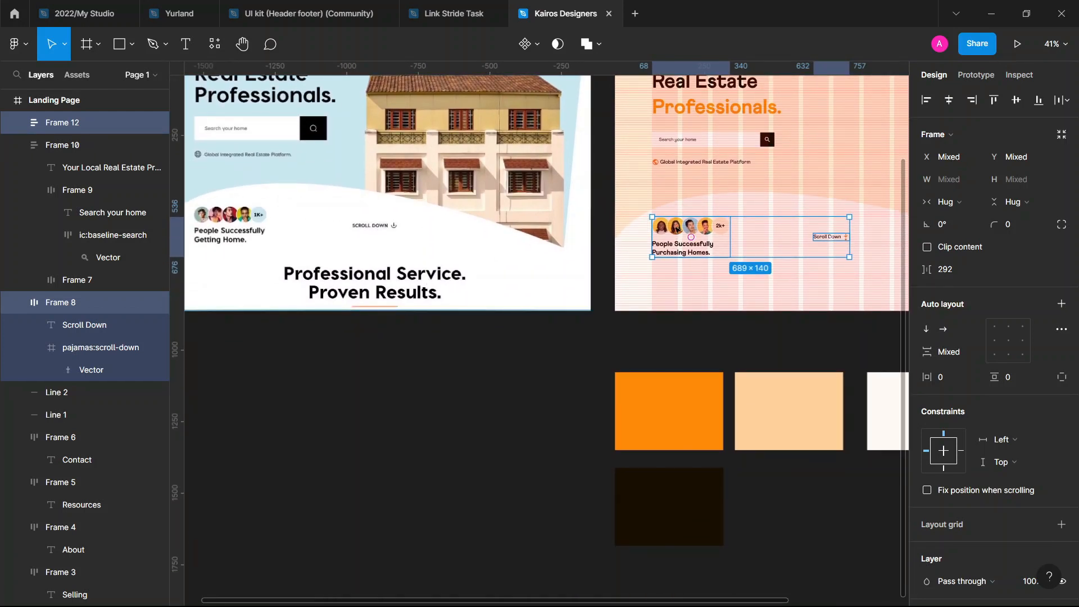
left_click_drag(676, 228, 677, 235)
left_click(724, 324)
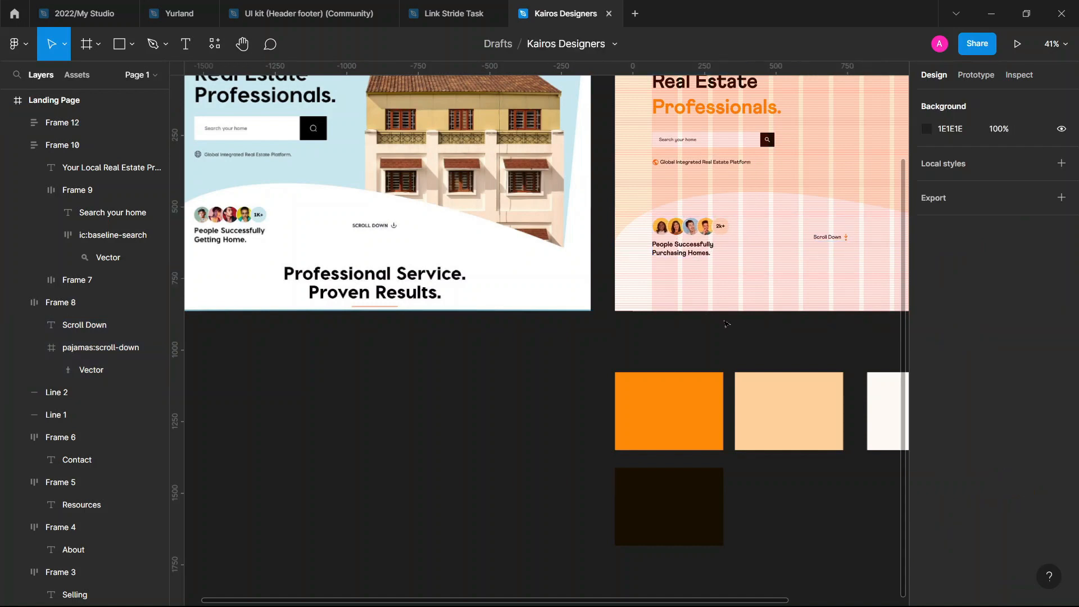
Select the hero content frame holding the headline, search field and platform tagline
scroll(725, 314, "up", 2)
scroll(729, 219, "right", 2)
left_click(671, 144)
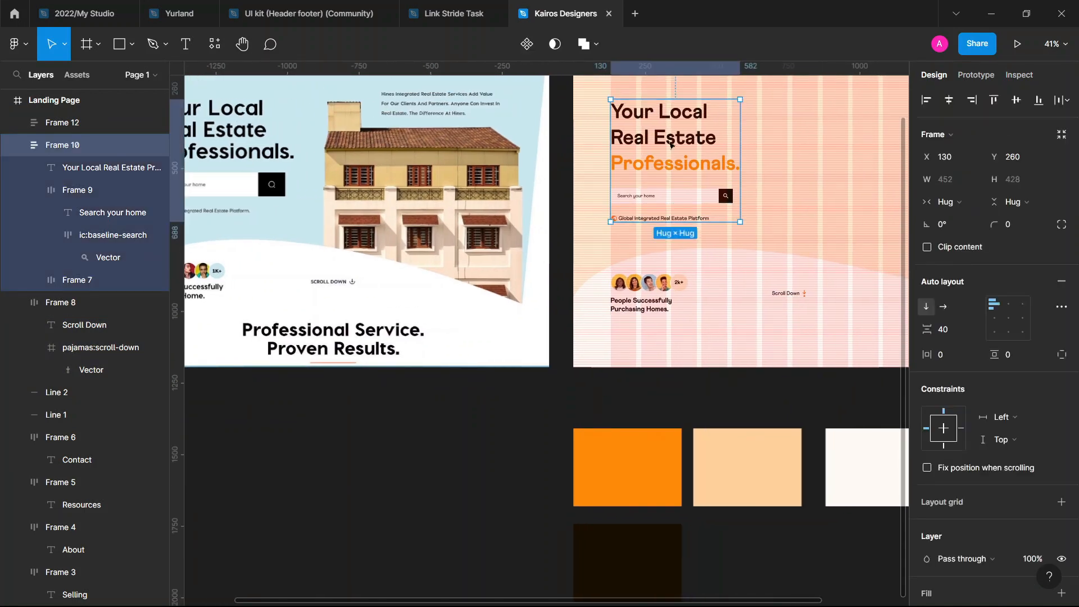
Duplicate the hero heading and place the copy below the Scroll Down label at X 541, Y 960
left_click(671, 145)
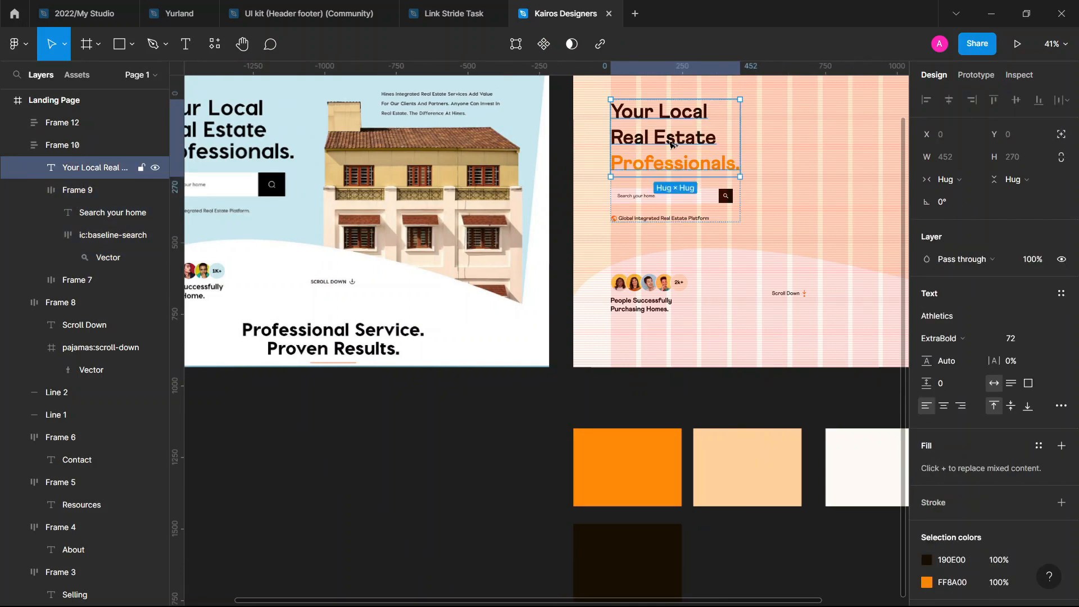
left_click_drag(672, 144, 760, 351)
key("Escape")
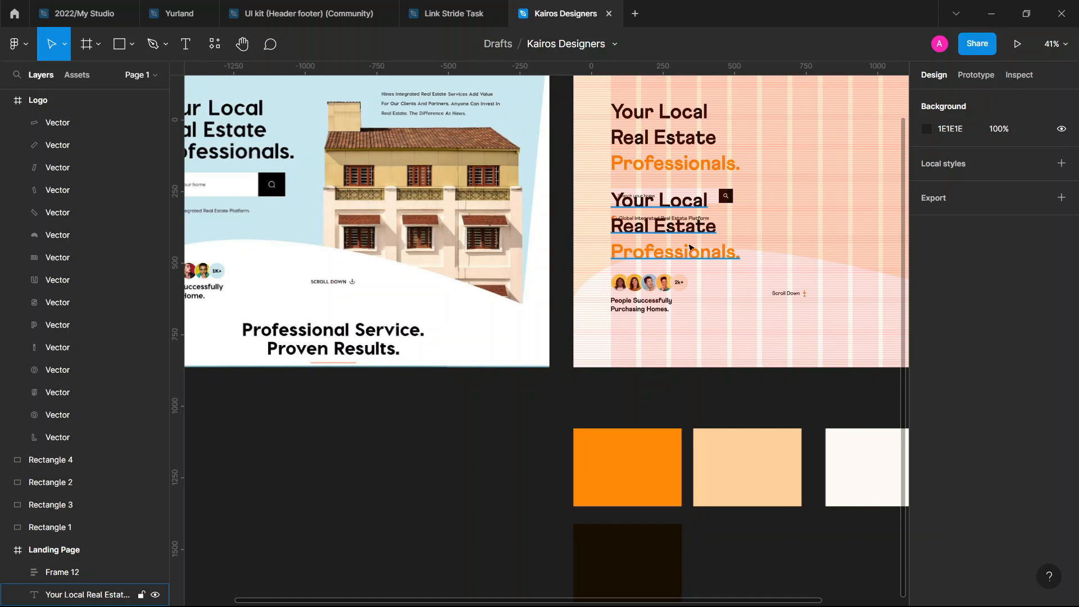
left_click(691, 248)
left_click_drag(691, 248, 807, 360)
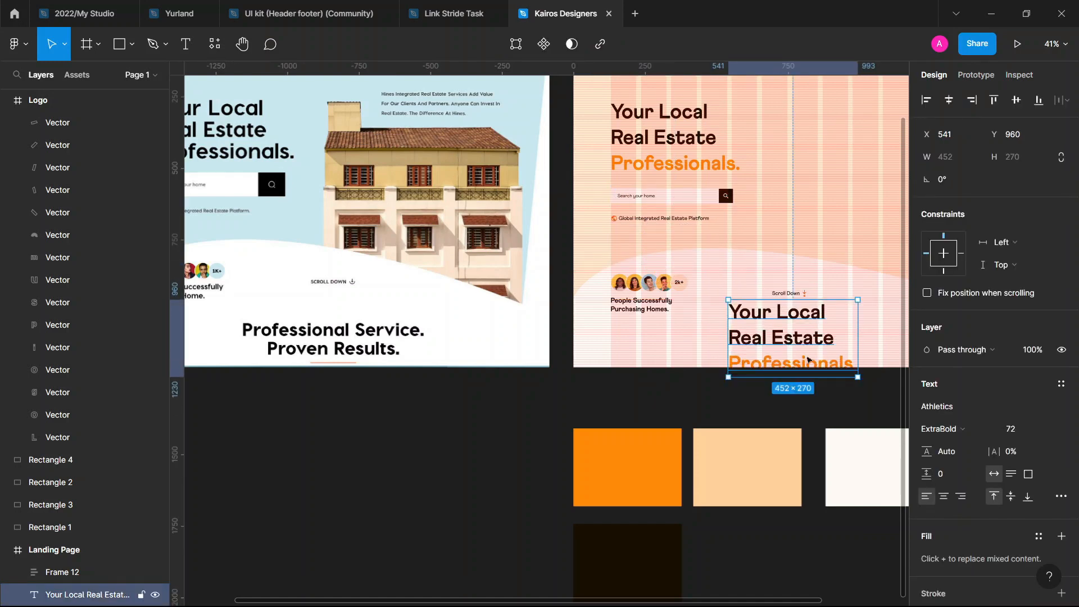
Replace the copied heading's text with "Professional Service." and "Proven Results." on two lines
double_click(807, 345)
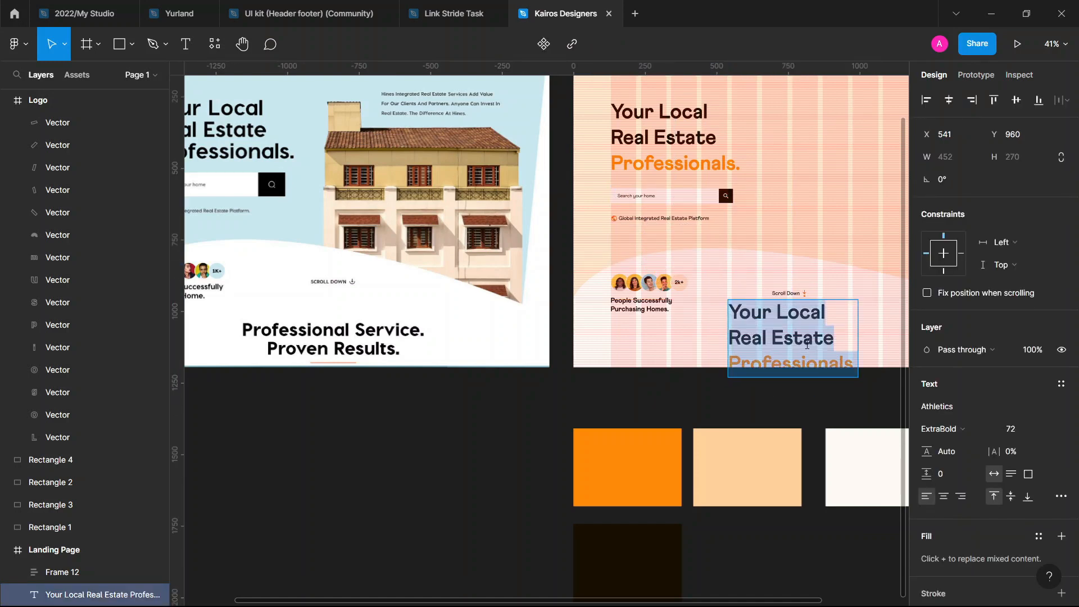
type("Profes")
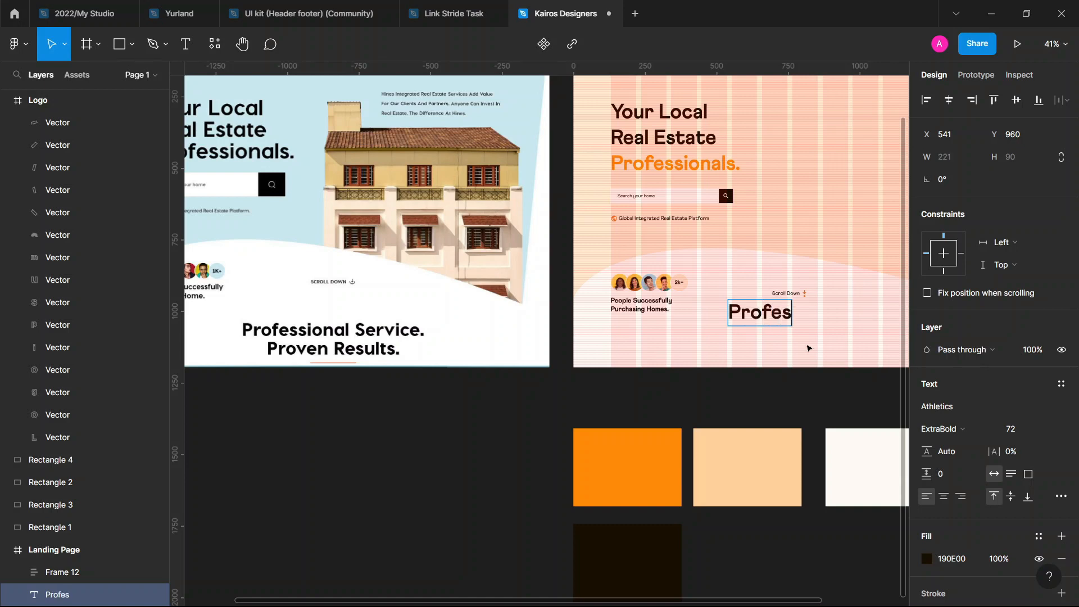
type("sional Servoc")
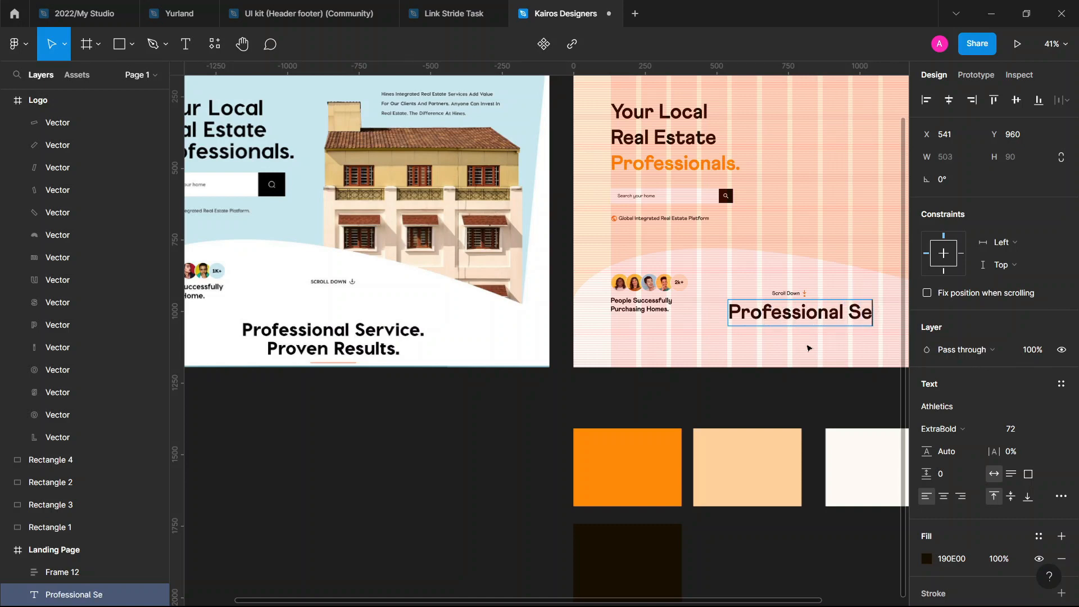
key("BackSpace")
key("BackSpace")
type("ice.")
key("Return")
type("Proven ")
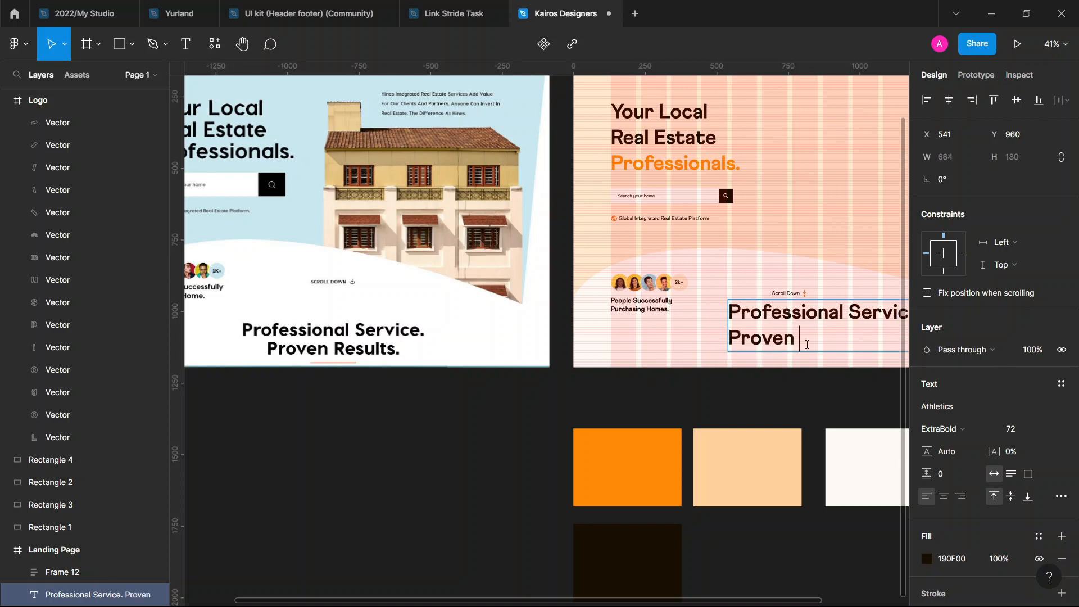
type("Results.")
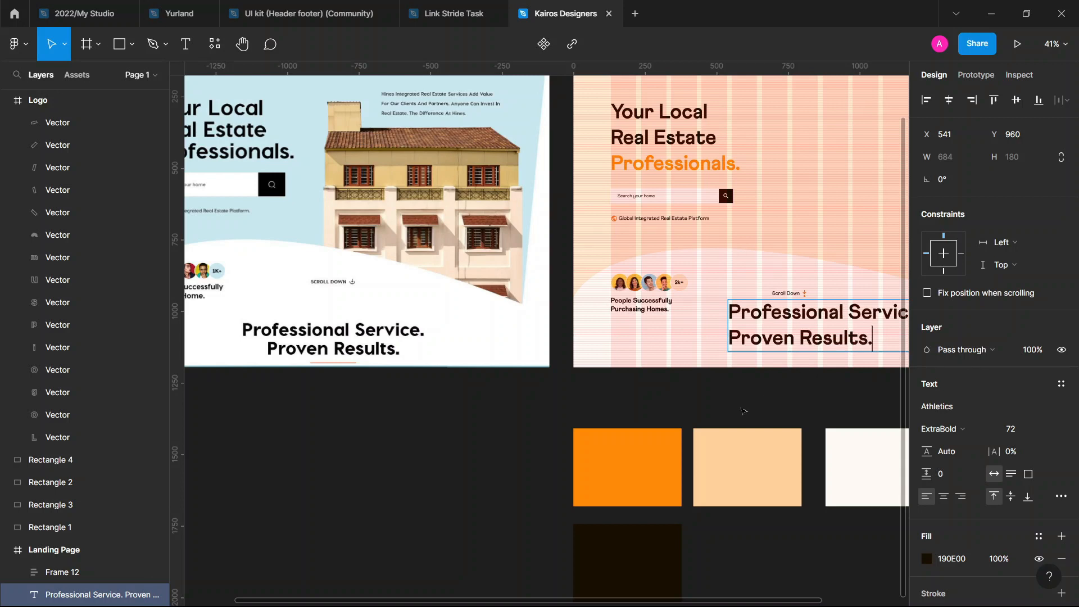
key("Escape")
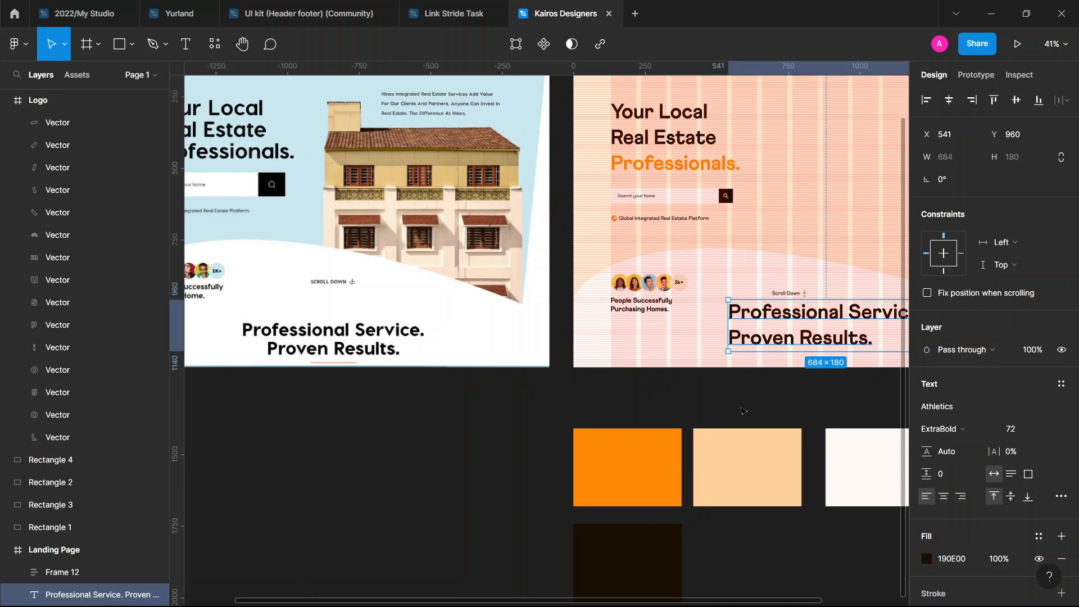
Format the new section heading at font size 48 with centred text, and move it down to Y 1056
left_click(1046, 429)
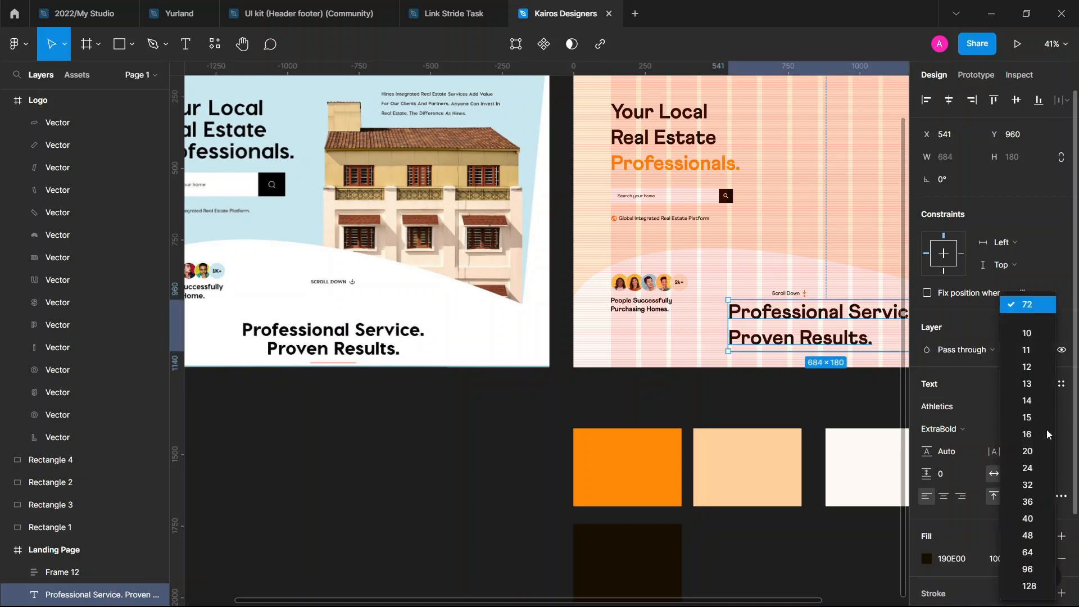
left_click(1027, 537)
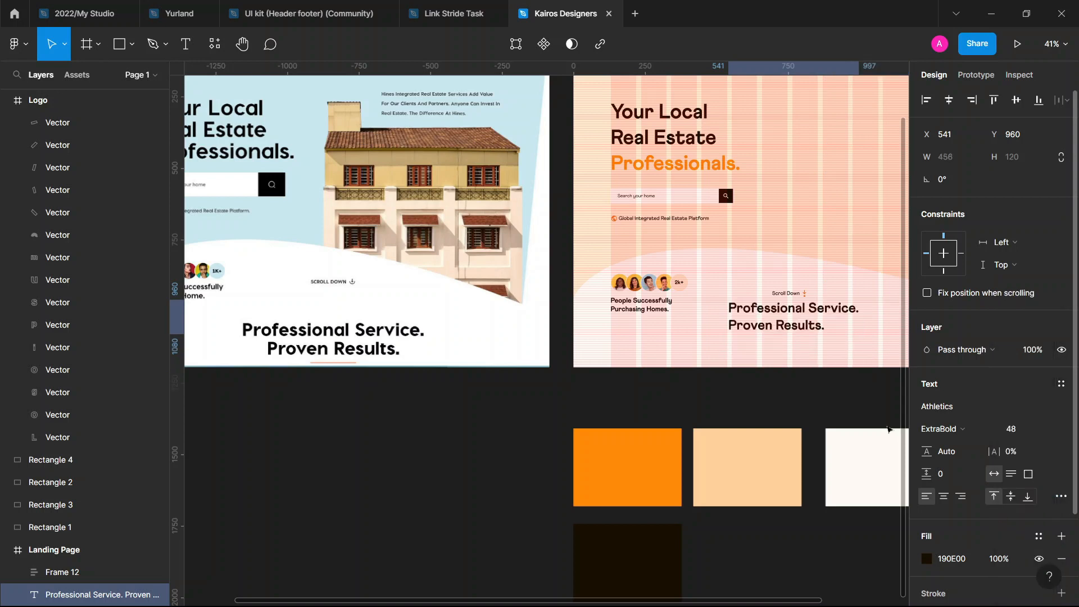
scroll(545, 224, "right", 3)
left_click(943, 496)
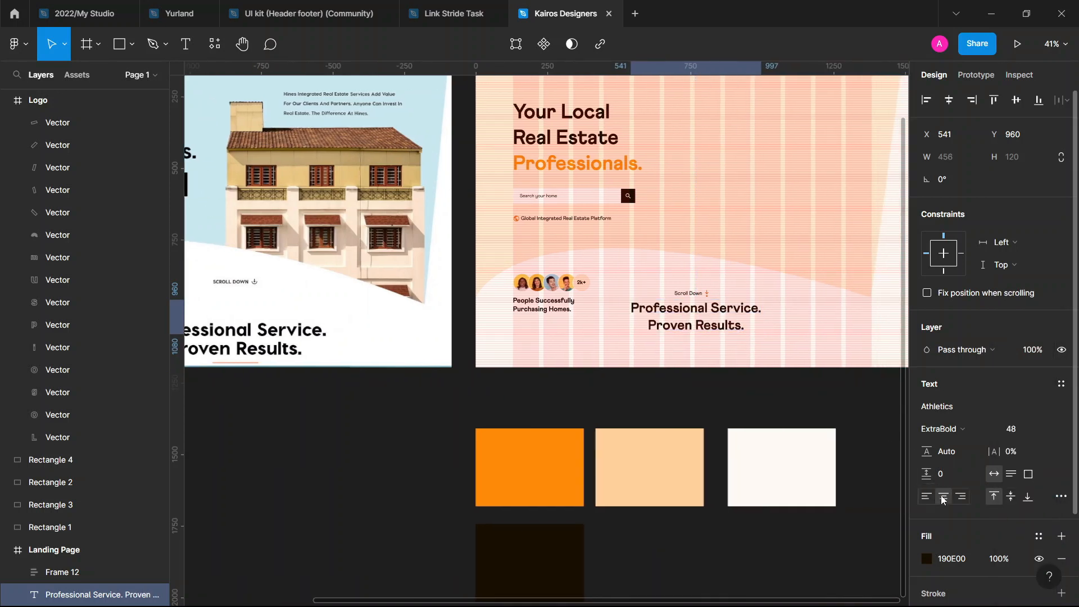
left_click_drag(683, 319, 684, 346)
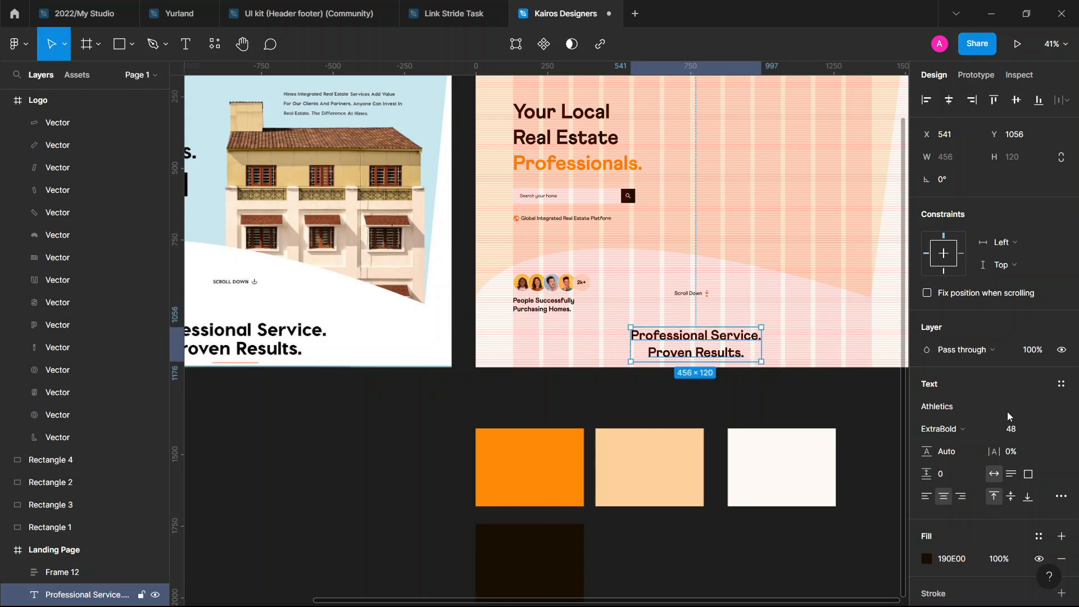
Set the section heading's font size to 64 and move it up to Y 1040
left_click(1046, 431)
left_click(1044, 445)
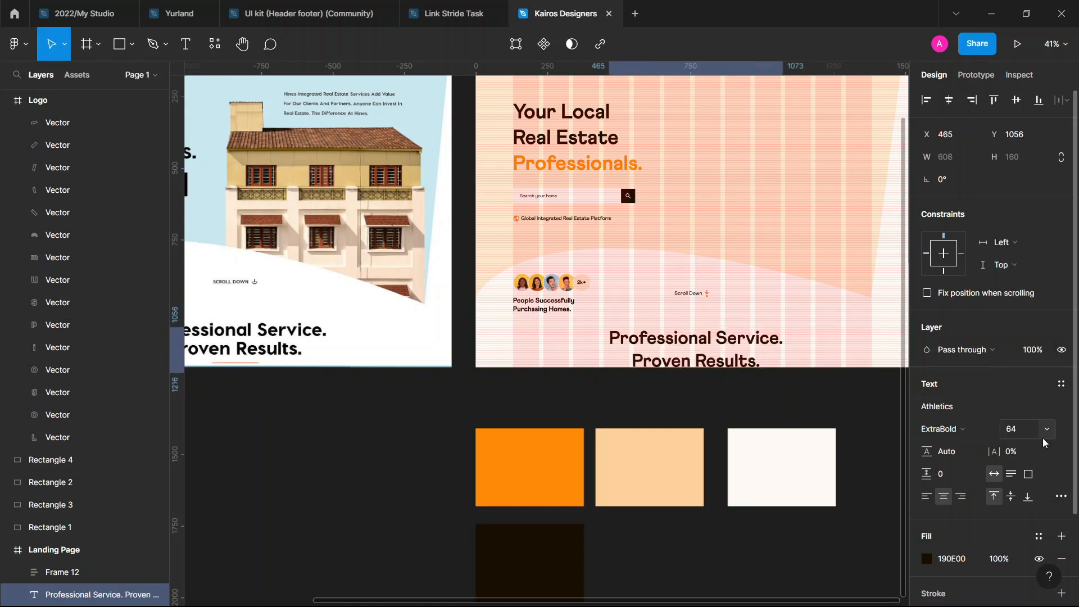
left_click_drag(733, 358, 734, 352)
Extend the Landing Page frame downward to a height of 1246
scroll(773, 337, "down", 1)
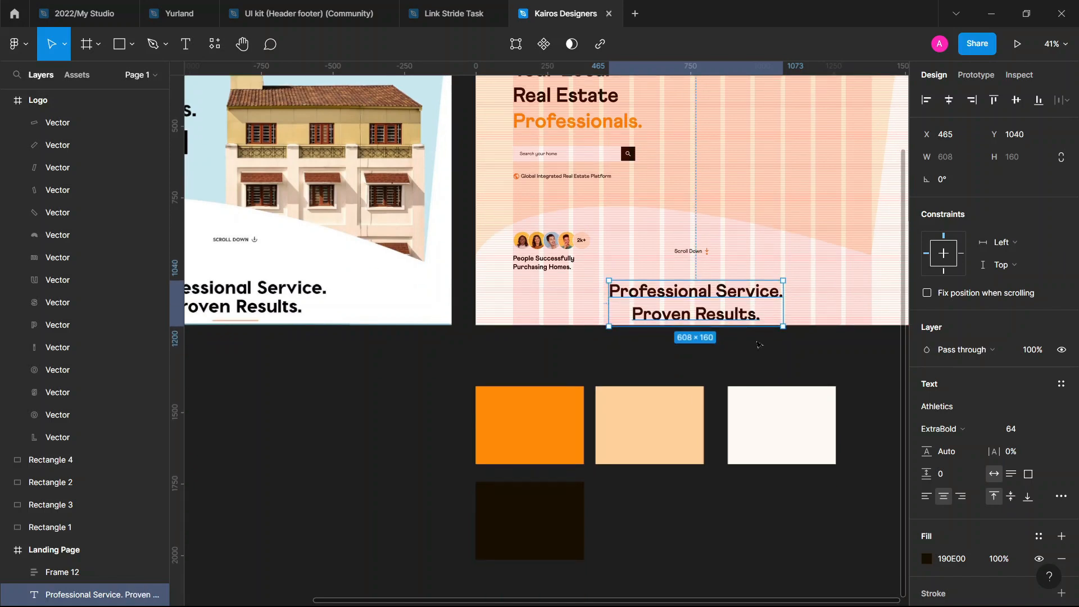
scroll(774, 337, "up", 3)
scroll(774, 336, "up", 1)
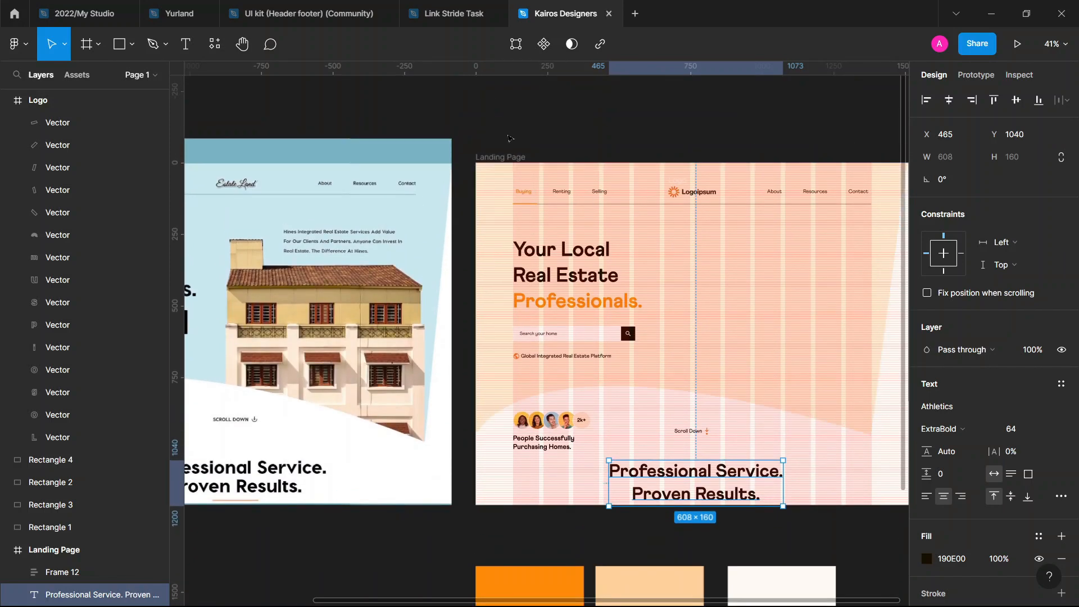
left_click(507, 157)
scroll(792, 392, "down", 3)
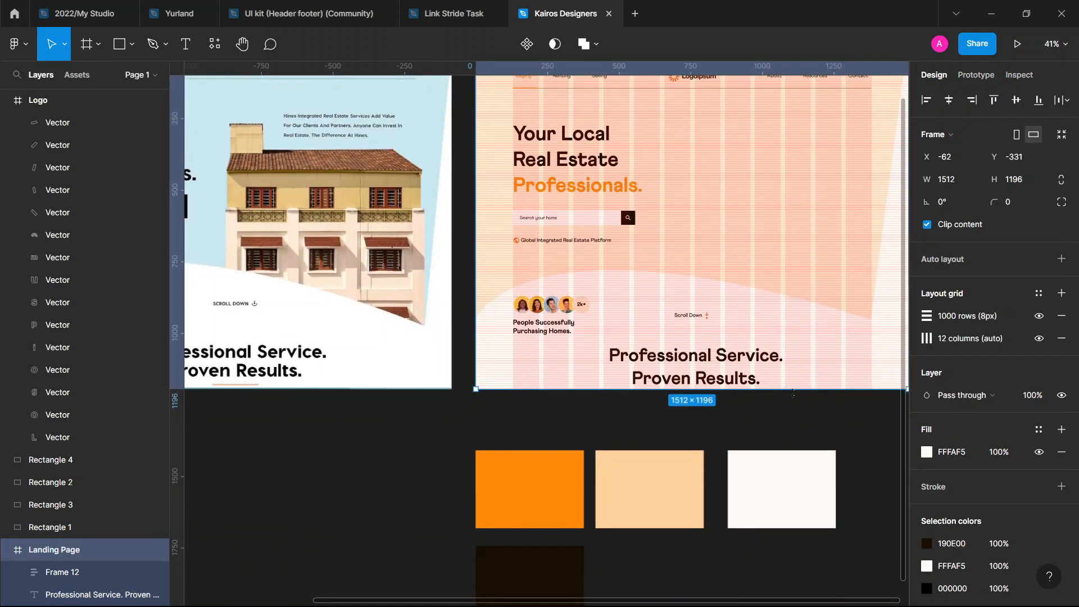
left_click_drag(795, 390, 795, 403)
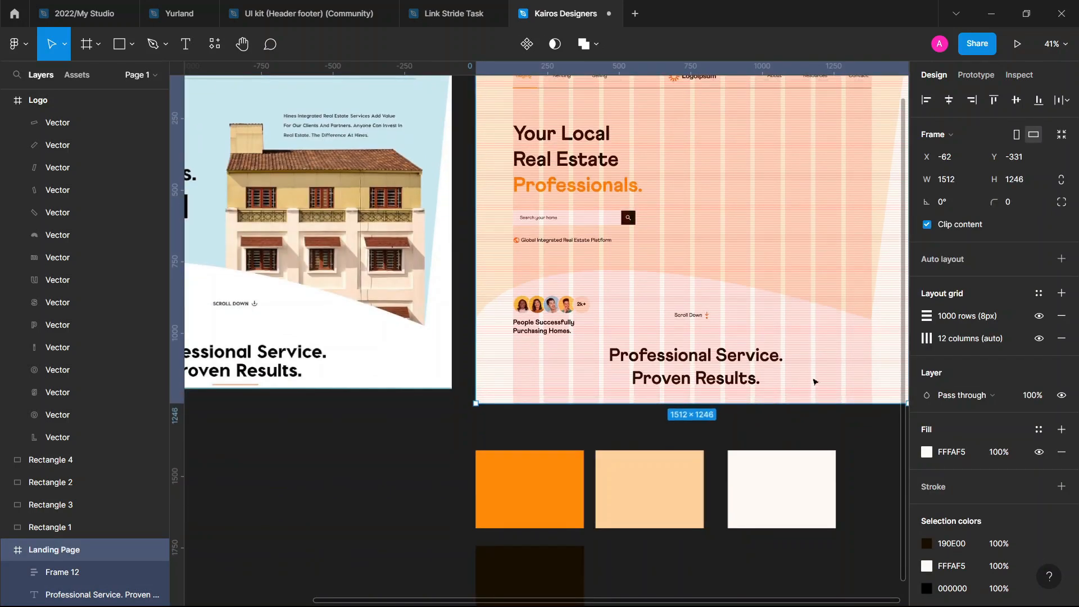
Draw a horizontal line 307 px long beneath "Proven Results." at Y 1208
scroll(815, 382, "down", 3)
scroll(815, 378, "up", 3)
left_click(589, 413)
scroll(589, 413, "up", 2)
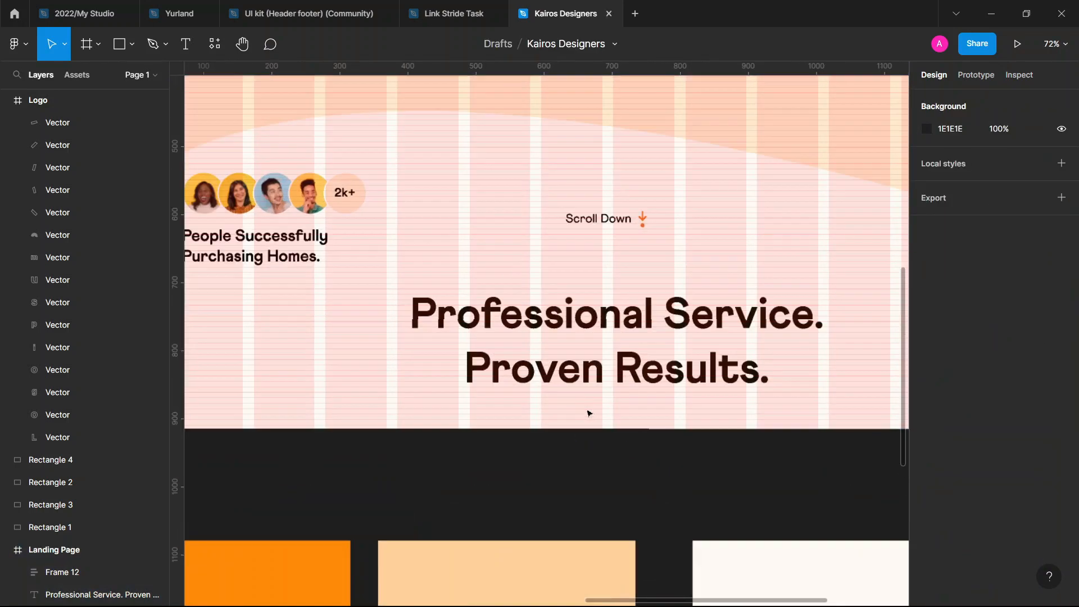
scroll(589, 413, "up", 3)
key("t")
key("r")
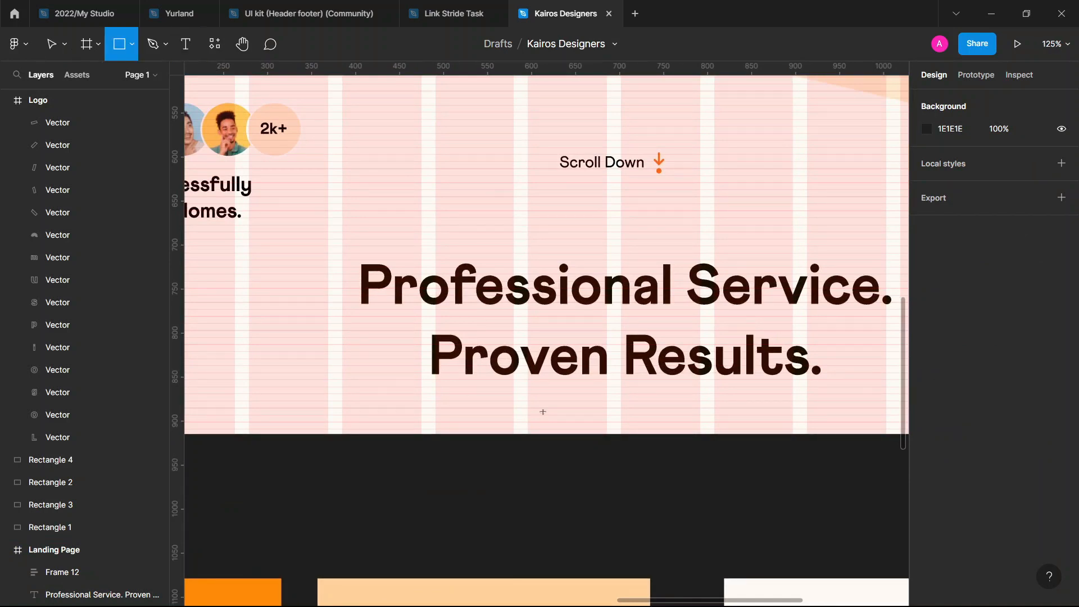
key("l")
mouse_move(528, 400)
left_mouse_down()
mouse_move(794, 409)
mouse_move(798, 400)
left_mouse_up()
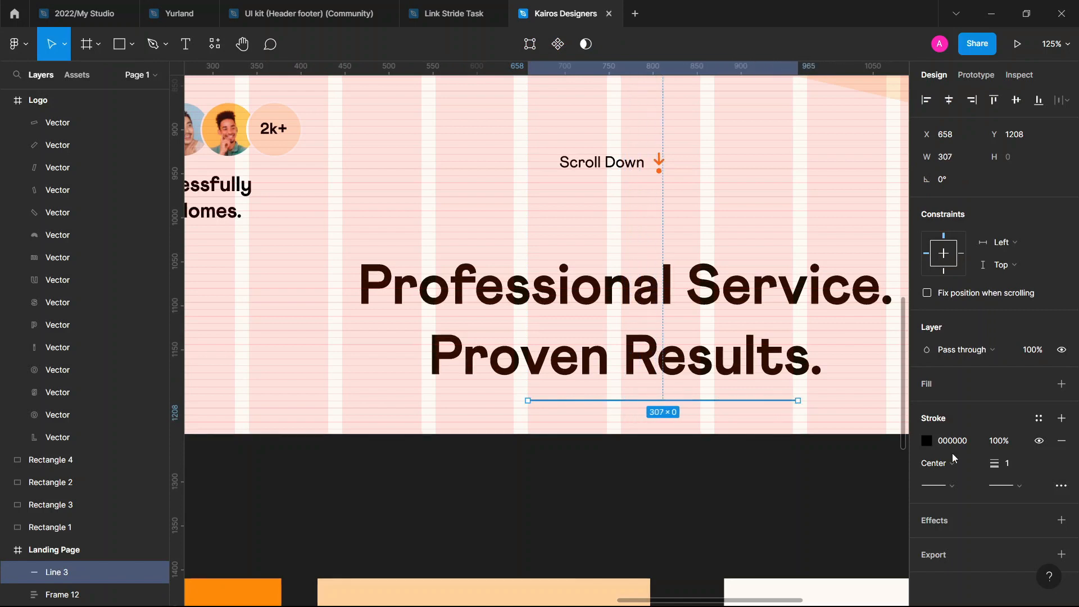
Set the underline's stroke weight to 3 and centre it horizontally on the landing page
left_click(1022, 457)
type("3")
key("Return")
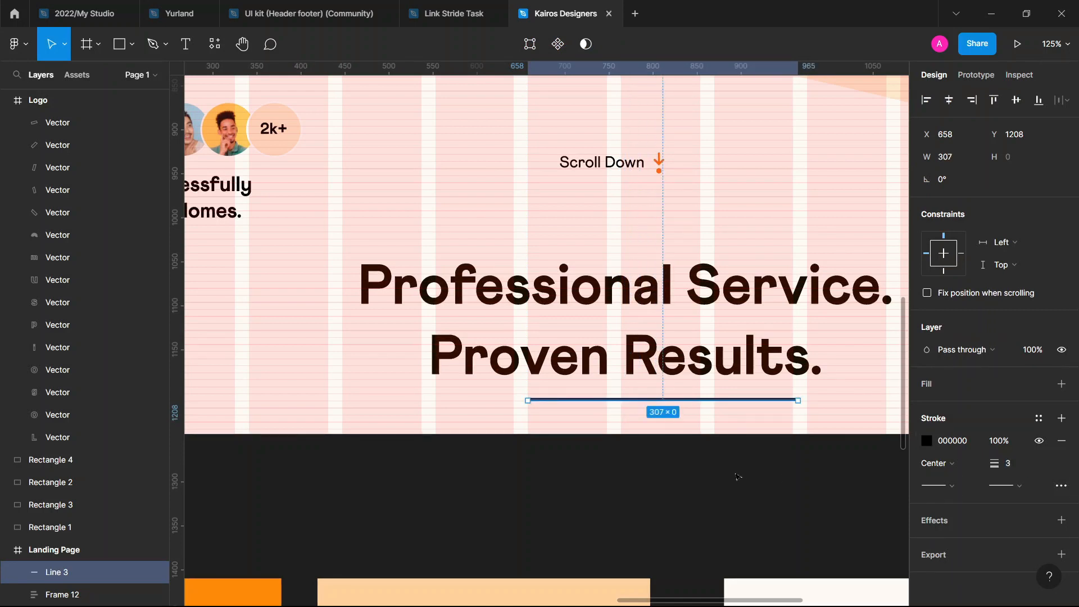
left_click(956, 104)
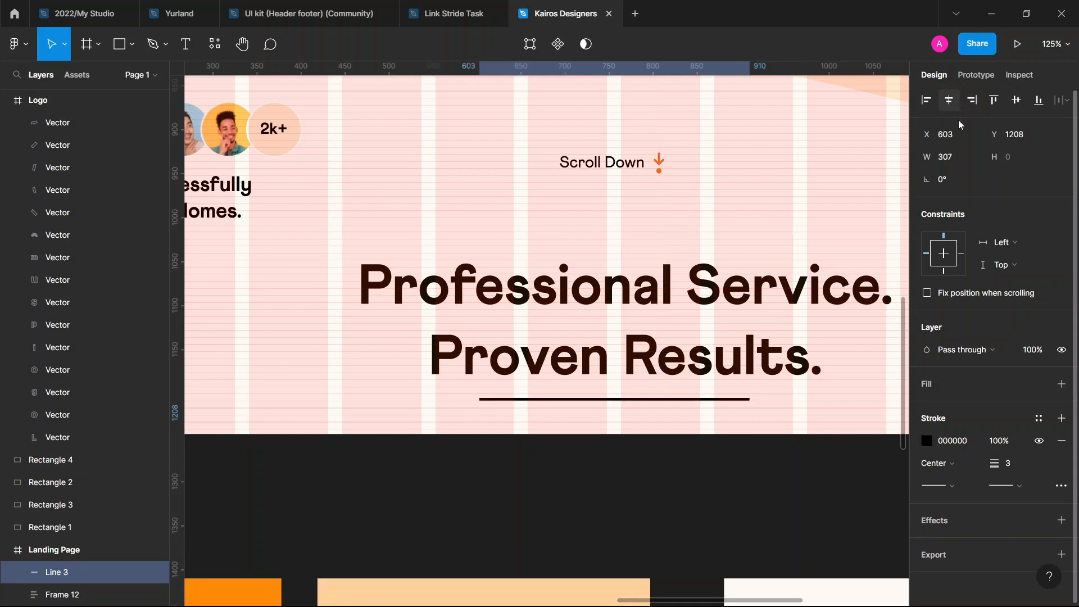
Change the underline's stroke colour to the orange document colour F97316
left_click(926, 439)
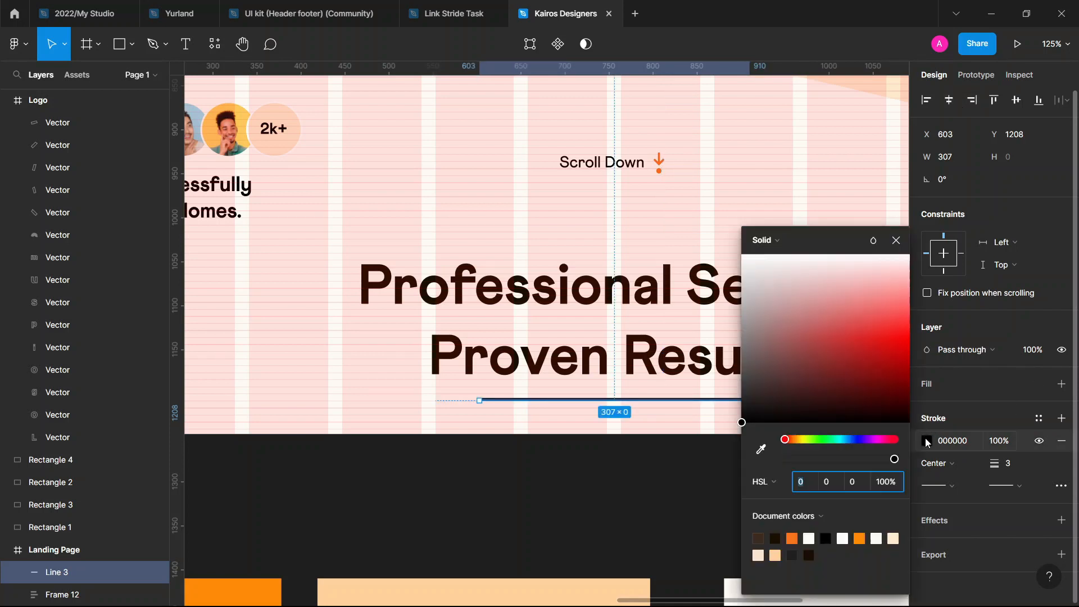
left_click(794, 538)
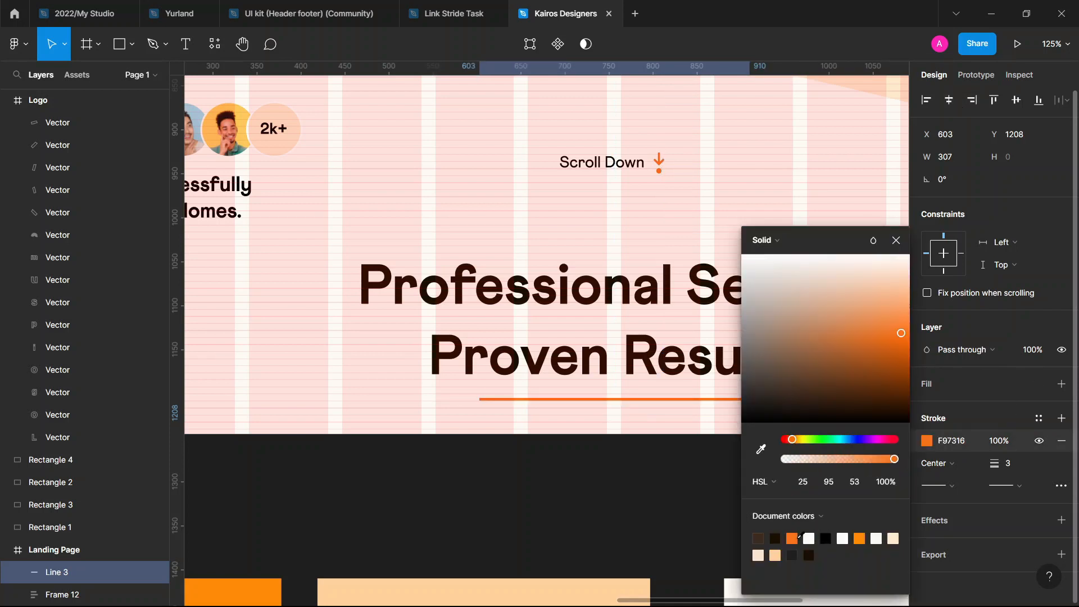
left_click(895, 240)
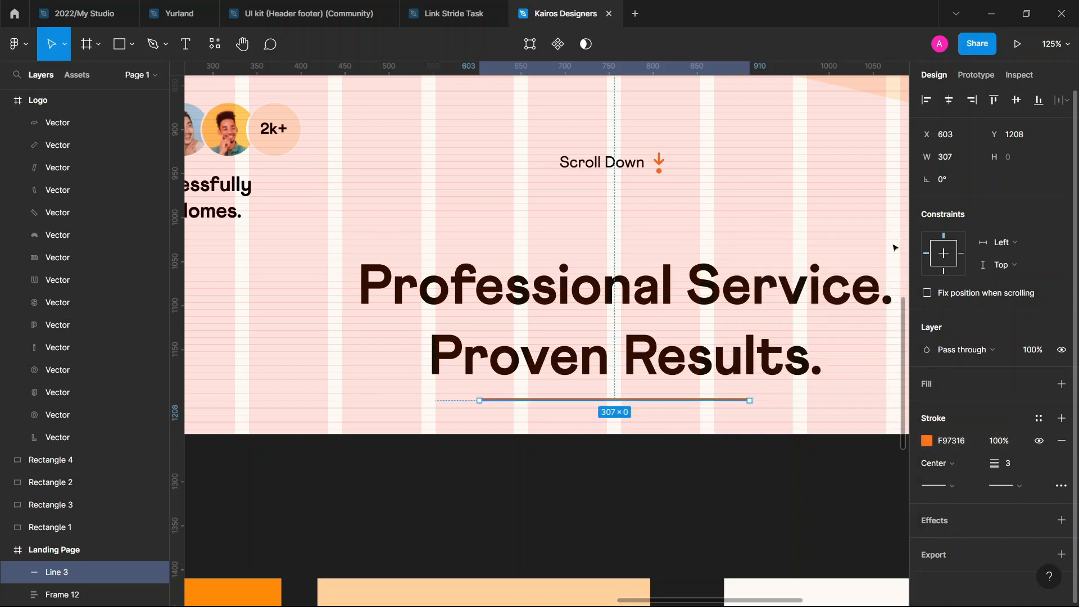
Move the underline up to Y 1200, and shift it slightly down together with the section heading
left_click_drag(718, 405, 716, 395)
scroll(716, 397, "down", 5)
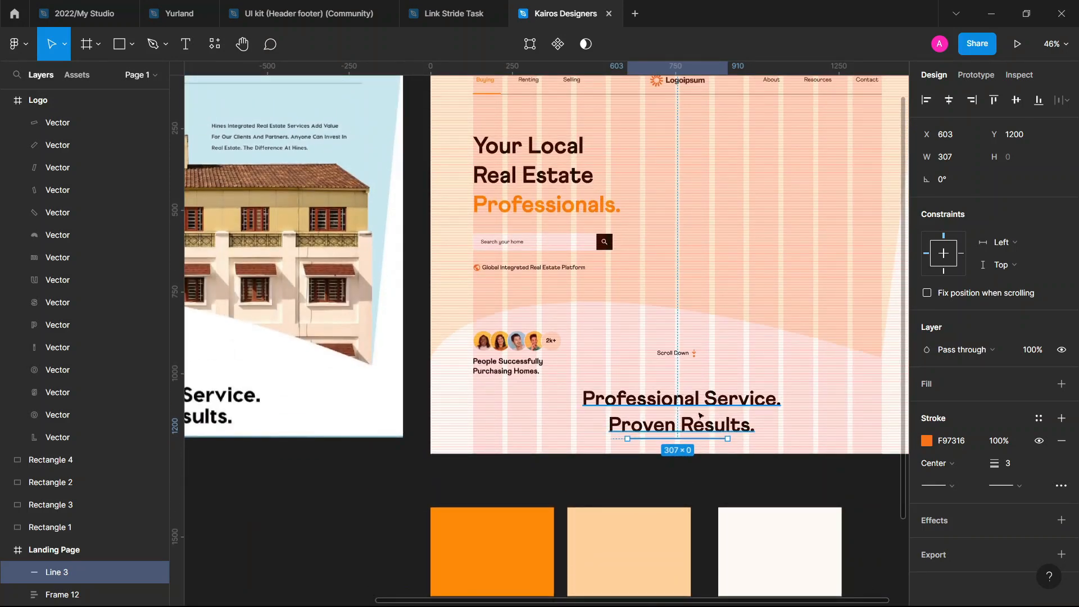
left_click(699, 415, "shift")
left_click_drag(699, 414, 705, 423)
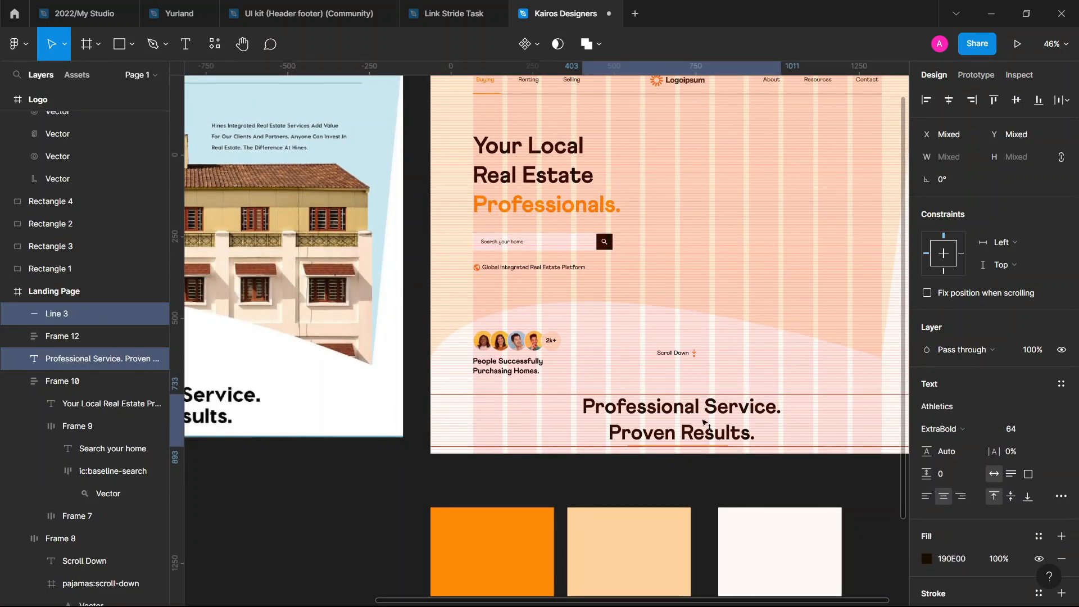
Set the search field's top and bottom padding to 32 and its vertical sizing to hug contents
scroll(702, 423, "up", 2)
scroll(703, 423, "down", 5)
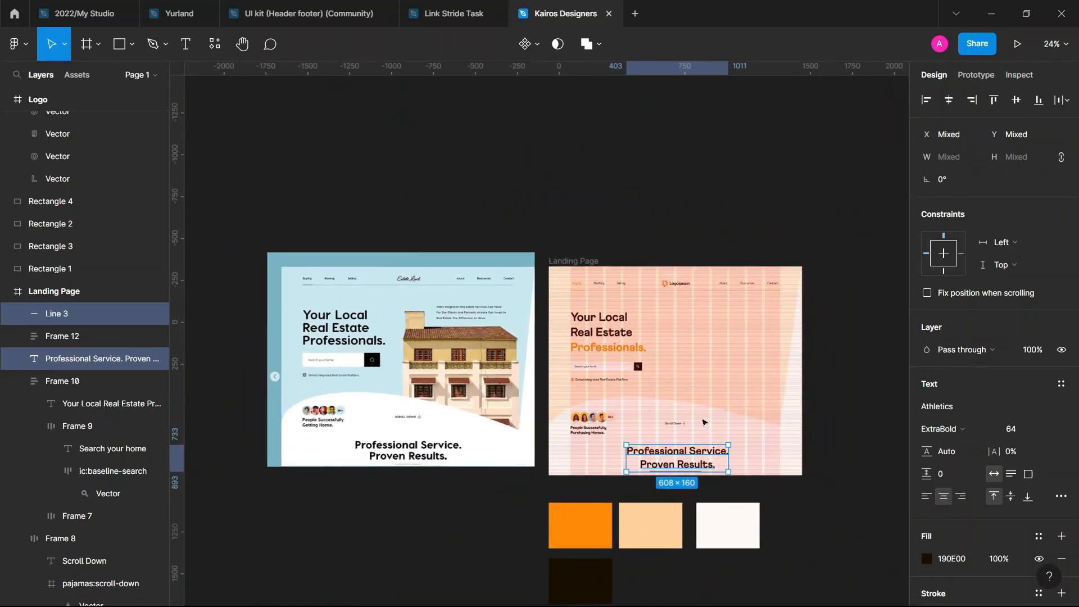
scroll(704, 422, "up", 3)
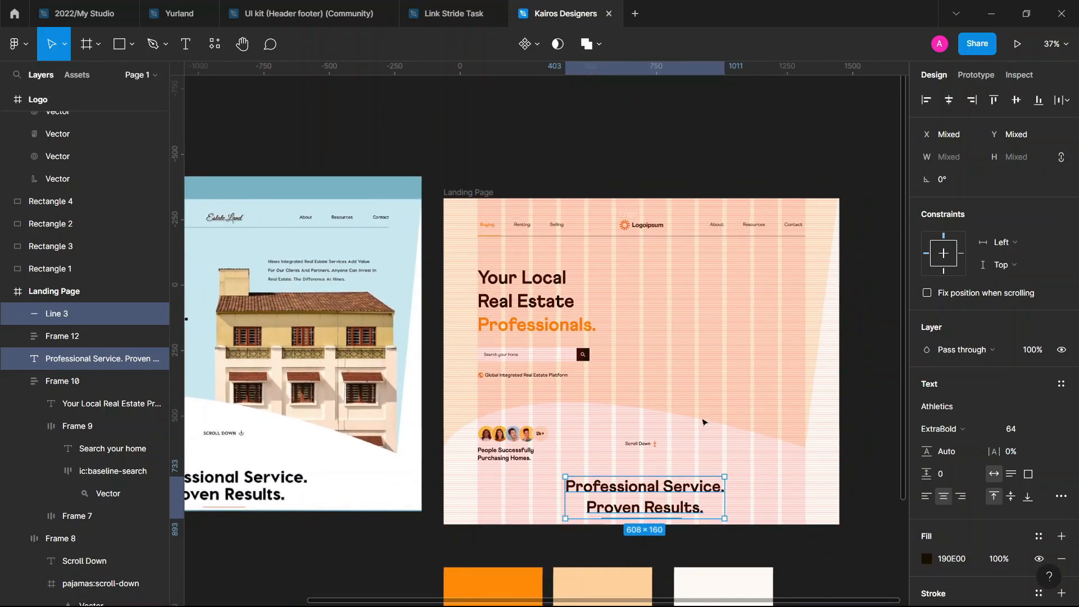
scroll(414, 332, "left", 4)
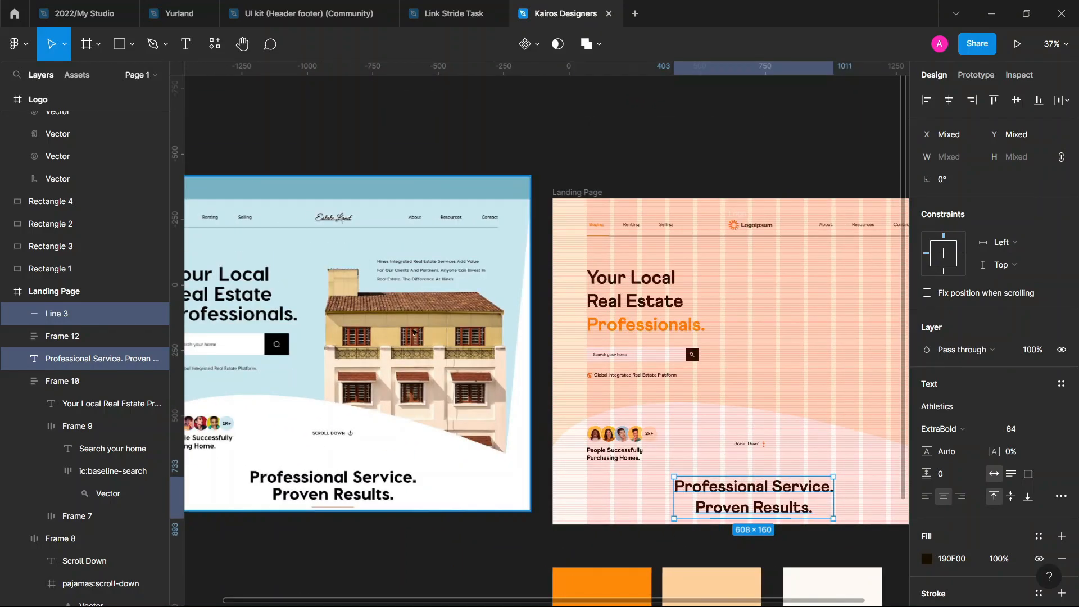
scroll(423, 329, "down", 2)
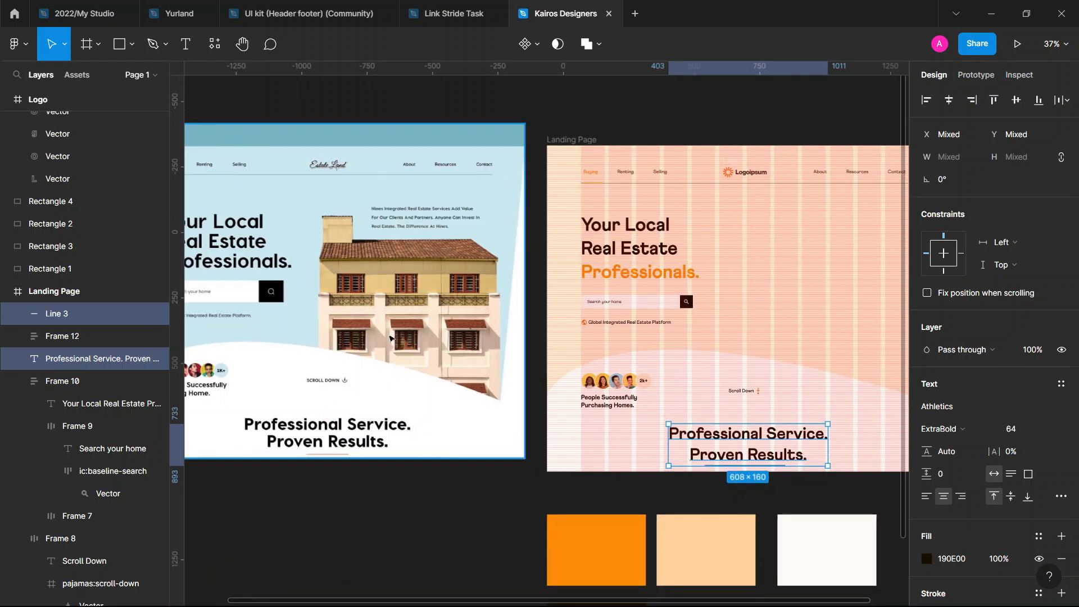
scroll(663, 301, "up", 4)
scroll(663, 301, "up", 3)
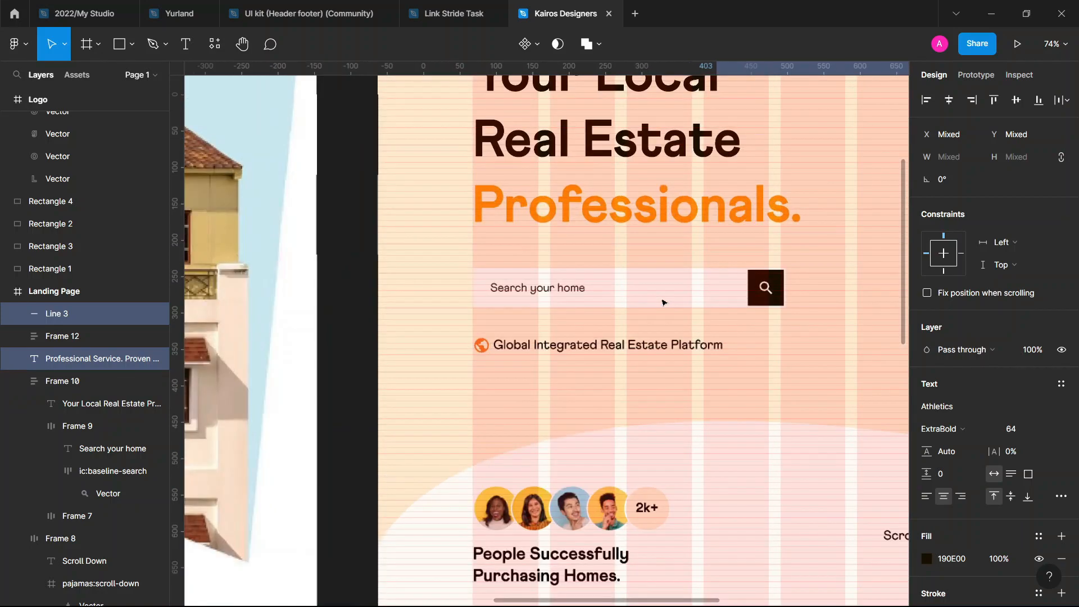
left_click(663, 301)
left_click(663, 300)
left_click(628, 324)
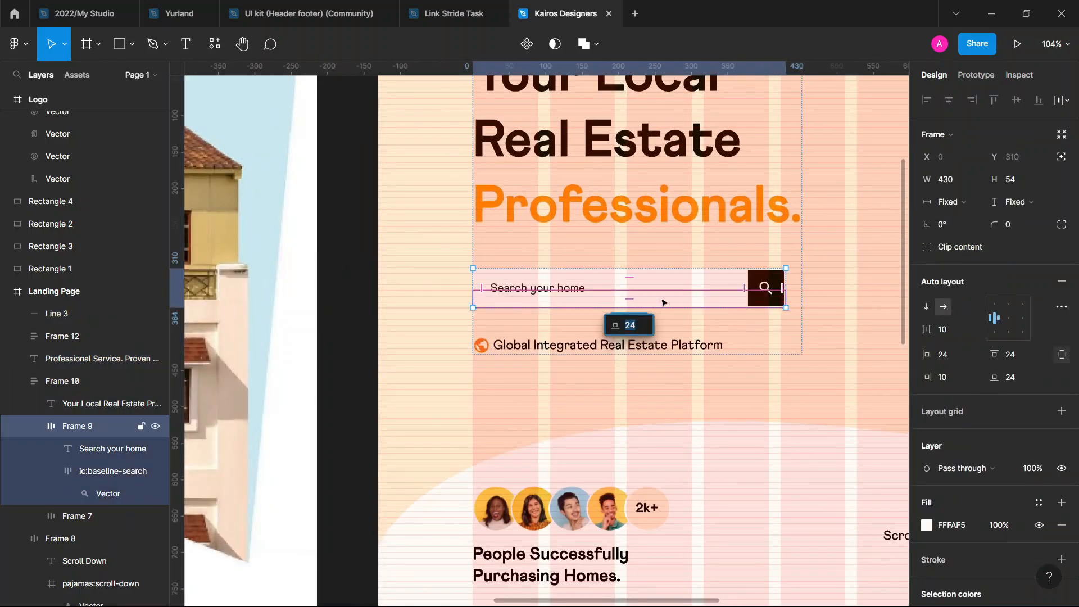
left_click(1016, 356)
type("32")
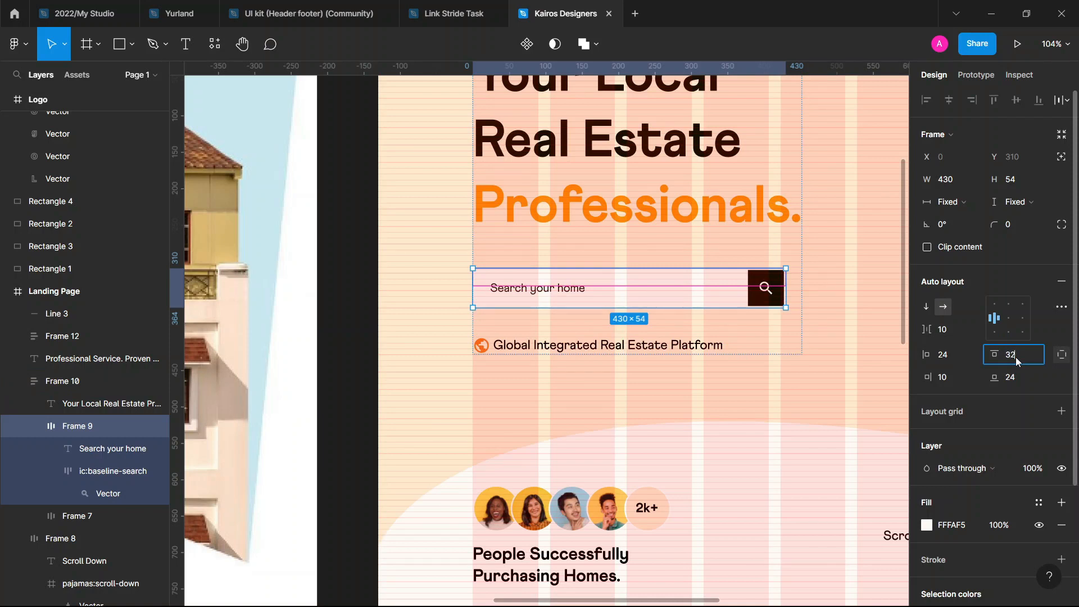
key("Tab")
type("32")
key("Tab")
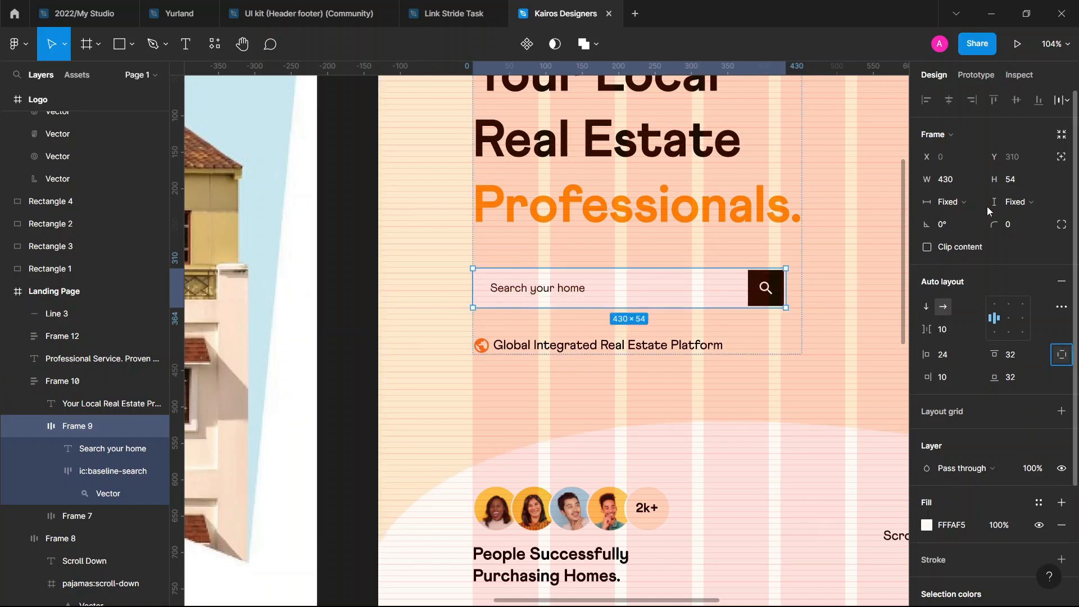
left_click(1016, 202)
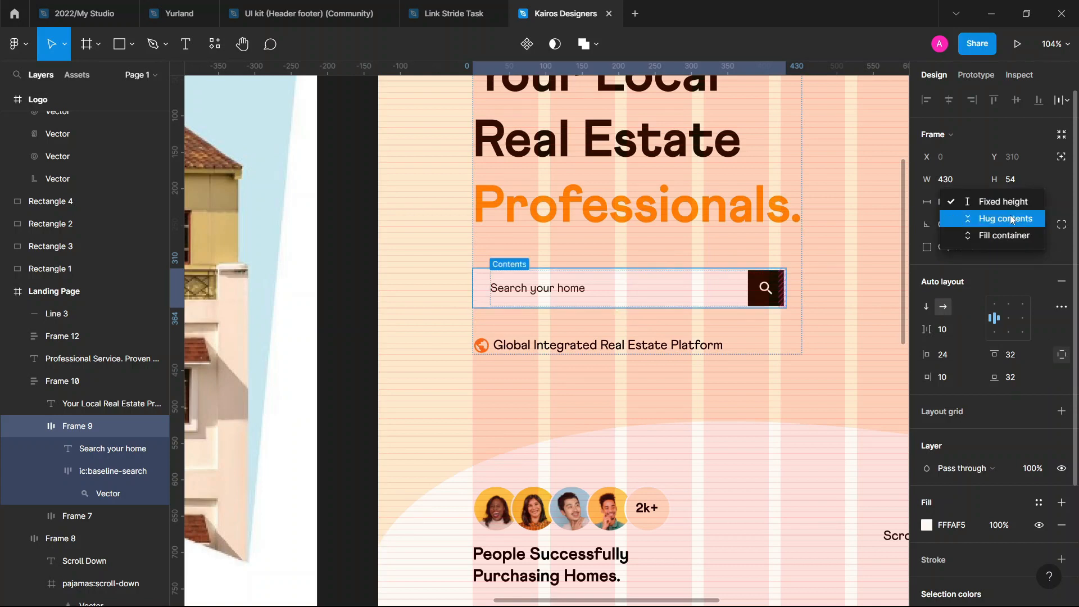
left_click(1012, 219)
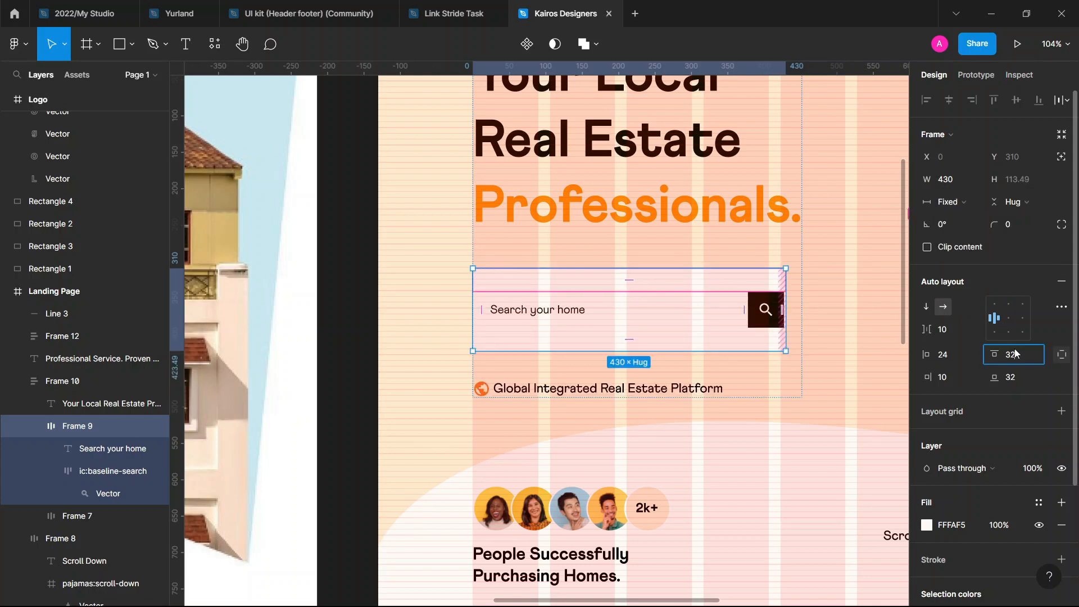
Try a top padding of 24 on the search field, and set both its top and bottom padding to 16
type("24")
key("Tab")
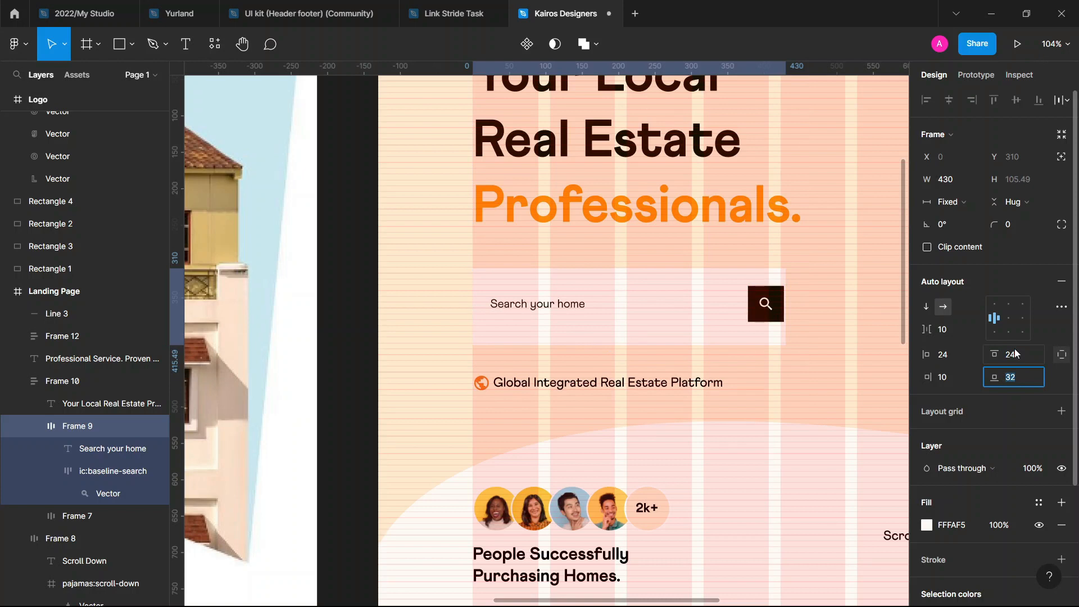
left_click(1014, 353)
type("1")
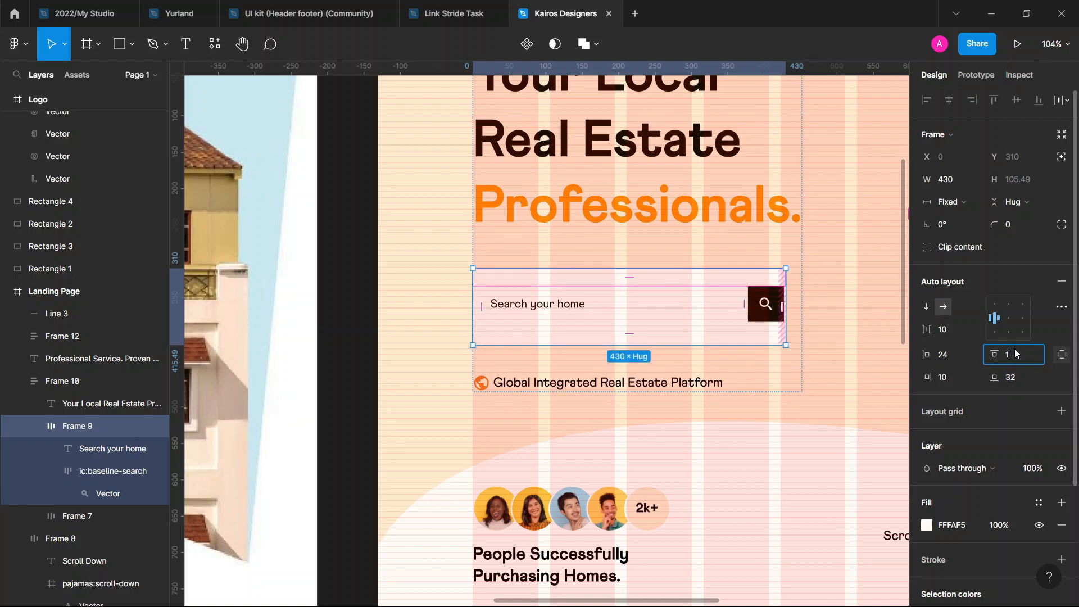
type("6")
key("Tab")
type("16")
key("Tab")
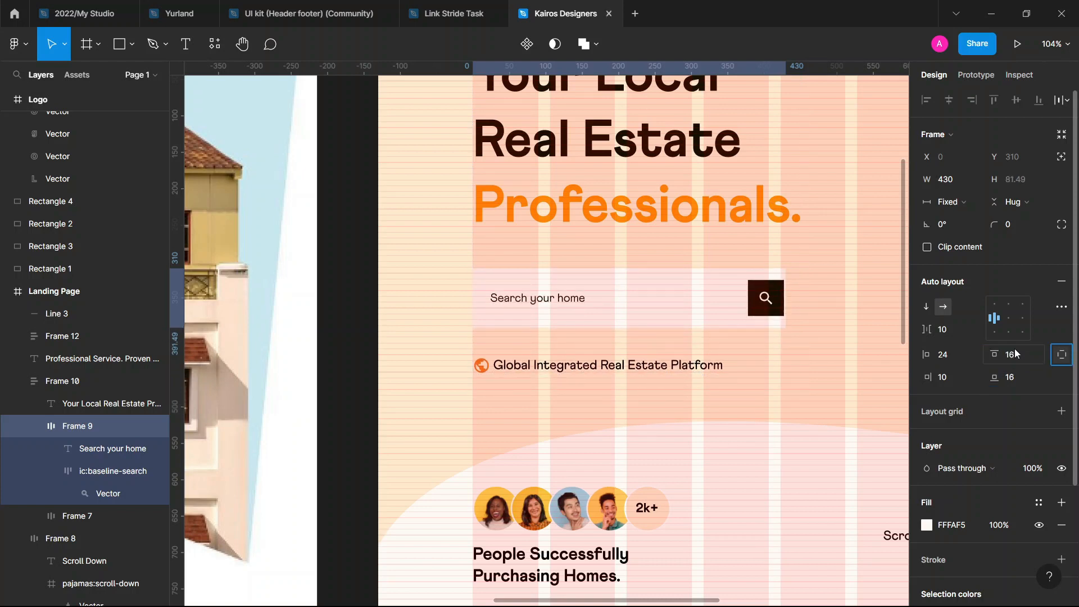
Reduce the search field's top and bottom padding to 8
left_click(1023, 353)
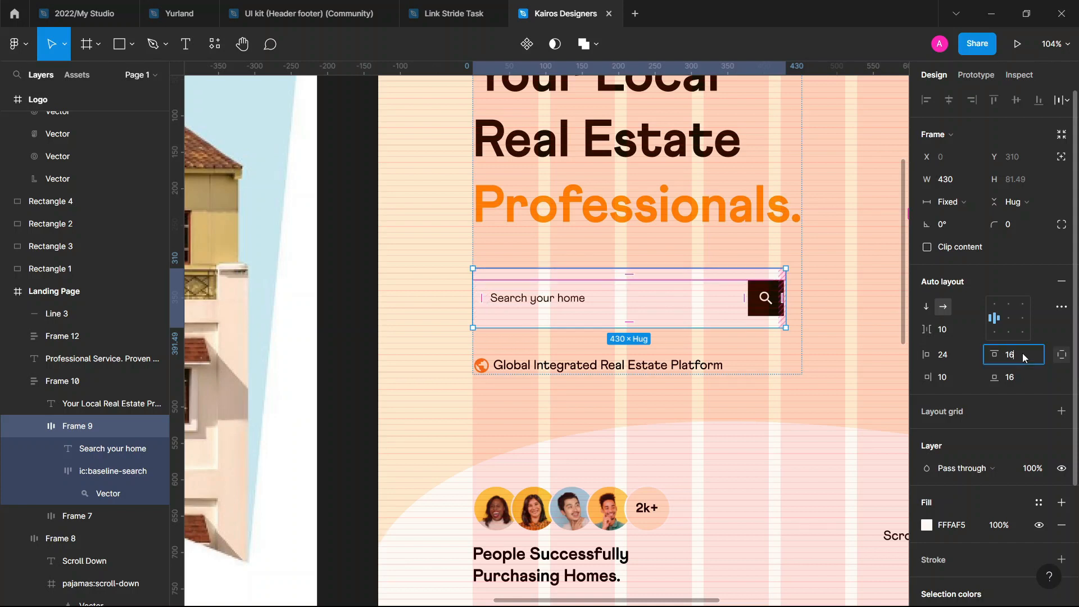
type("8")
key("Tab")
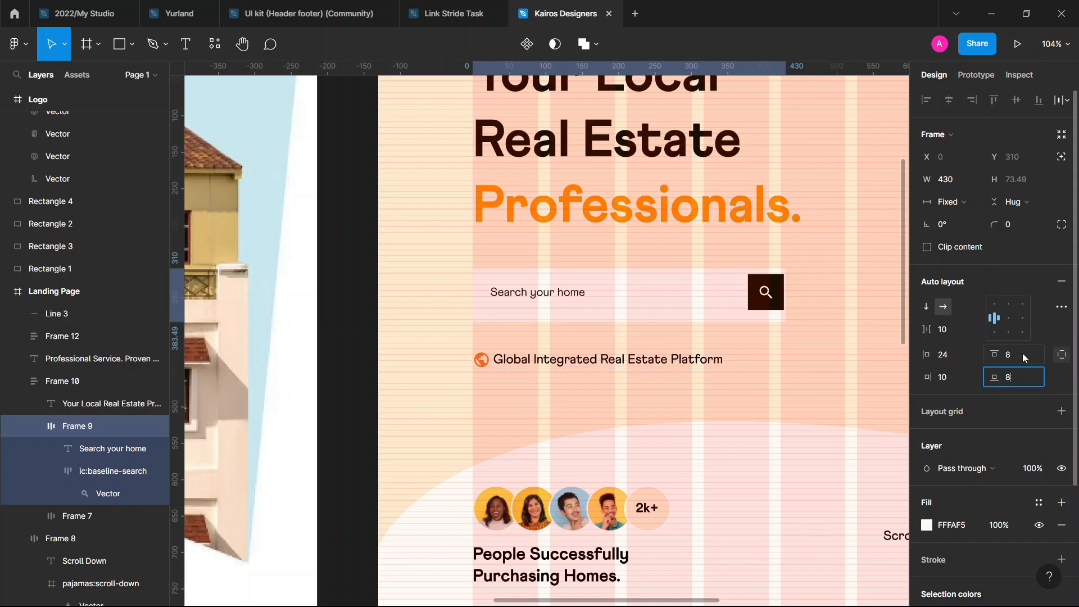
key("Tab")
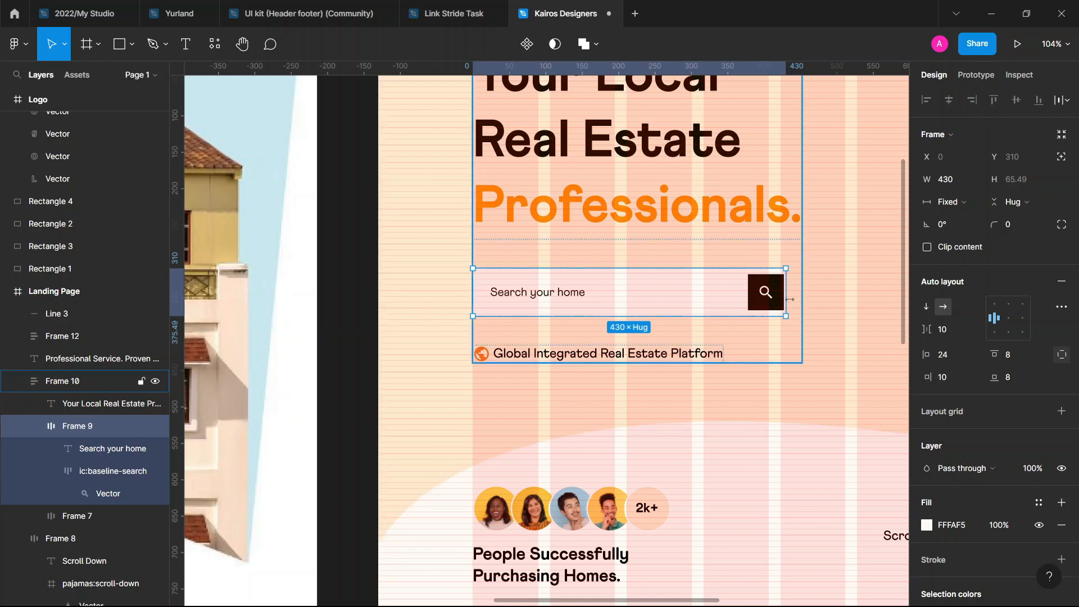
Widen the search field to 491 and its "Search your home" text box to 397
left_click(787, 298)
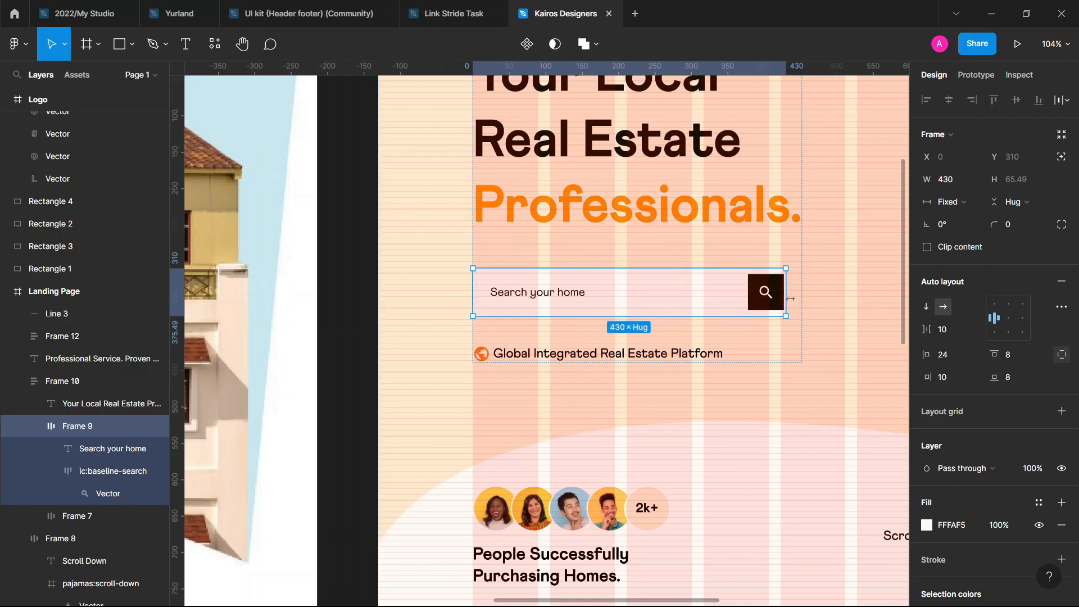
left_click_drag(786, 298, 831, 297)
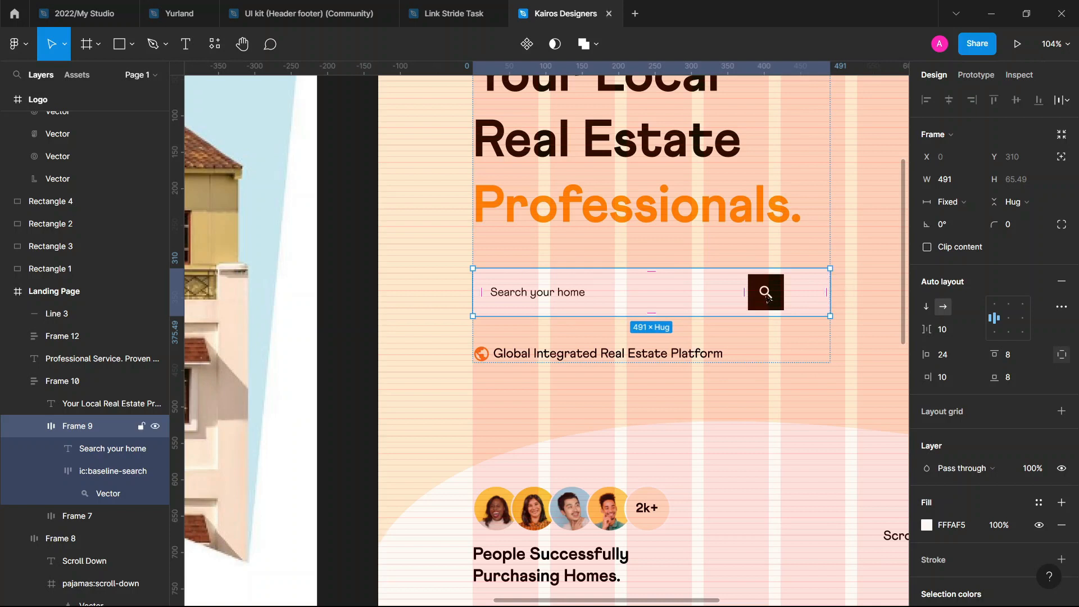
left_click(591, 296)
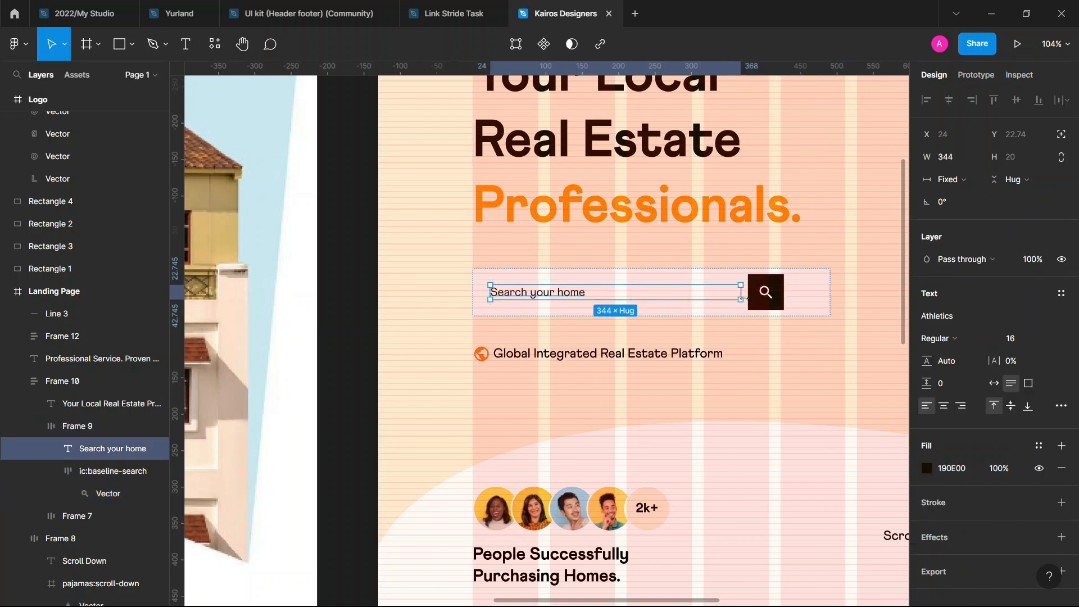
left_click_drag(743, 298, 780, 295)
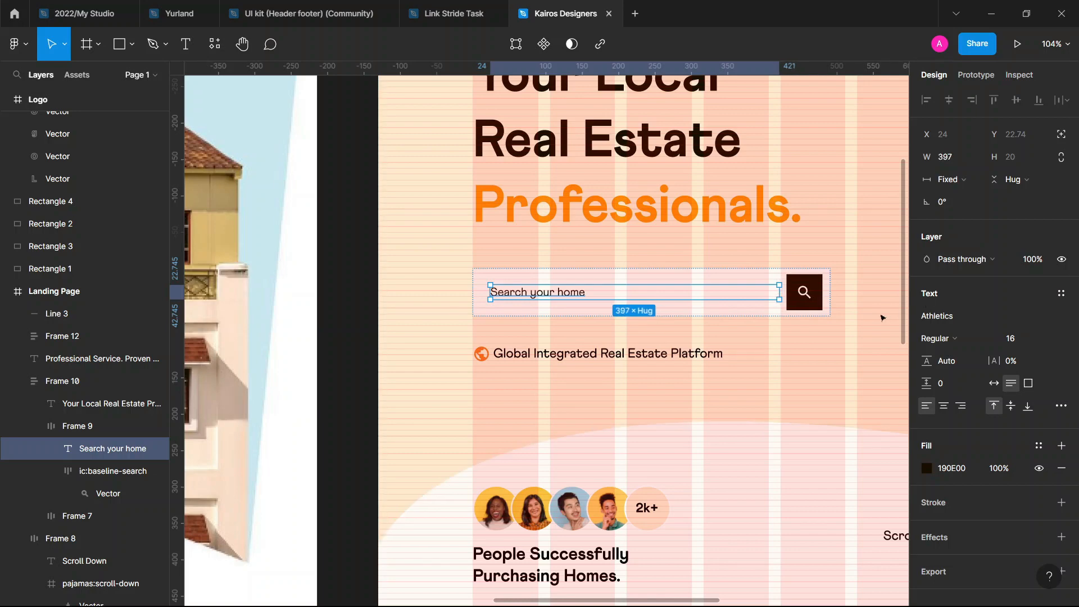
Check the spacing around the search button and compare the landing page with the reference image
scroll(882, 314, "up", 5)
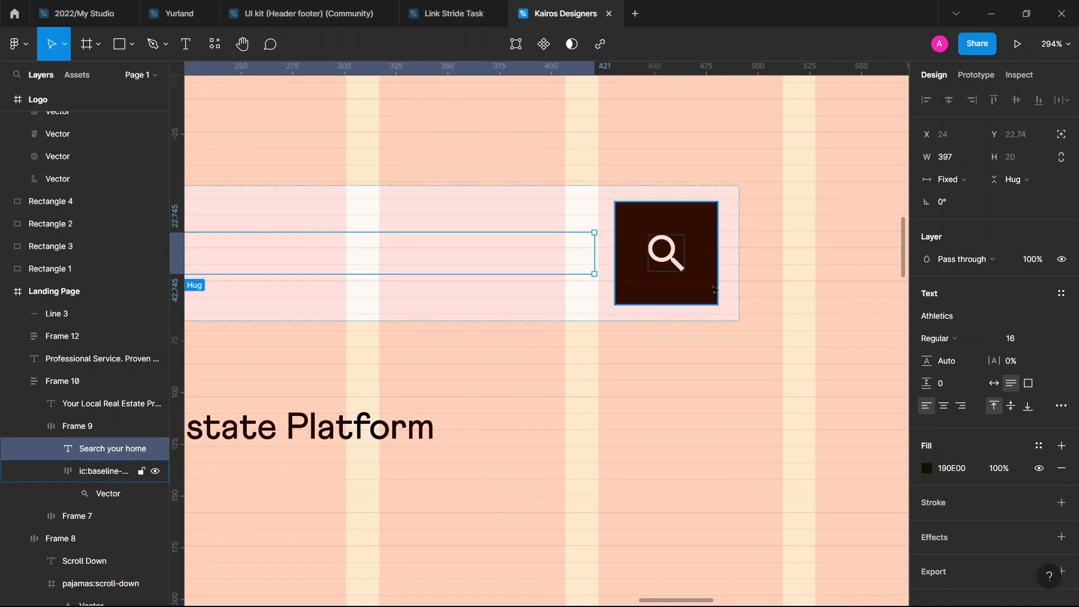
left_click(715, 290)
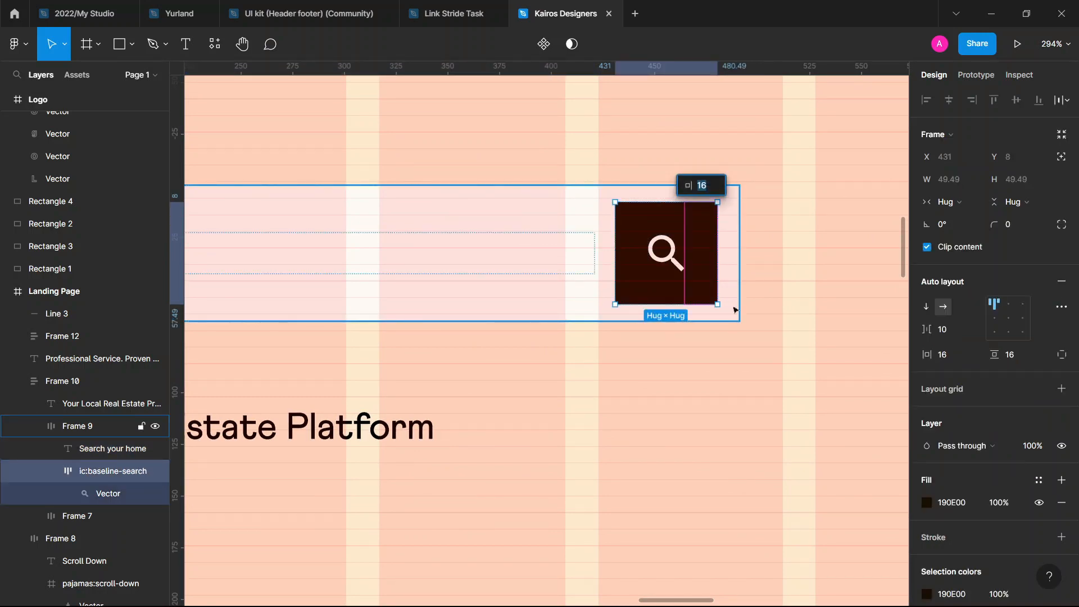
left_click(734, 310)
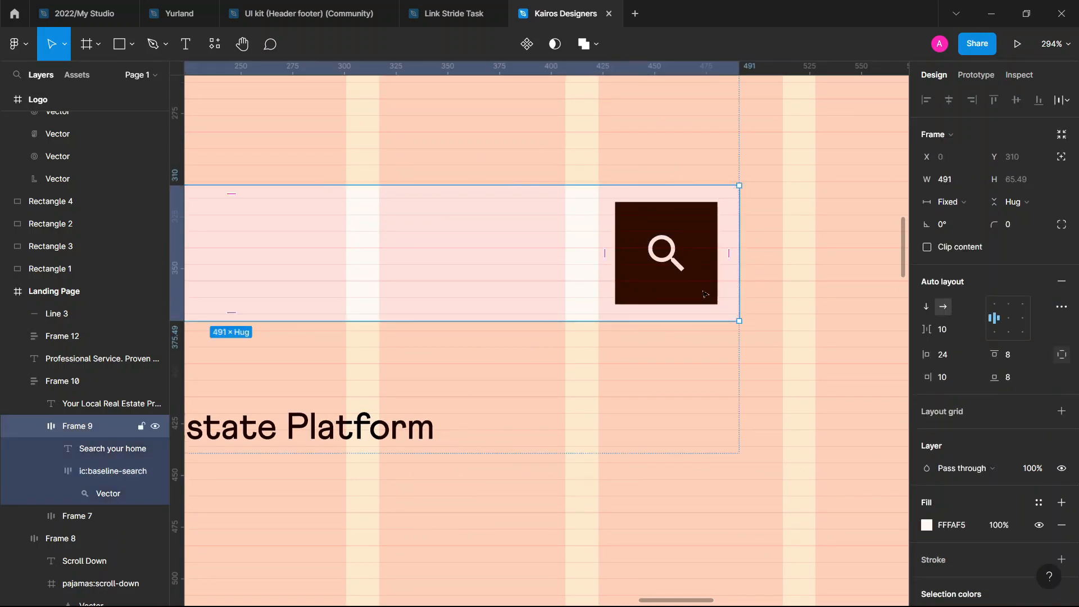
scroll(705, 294, "down", 10, "ctrl")
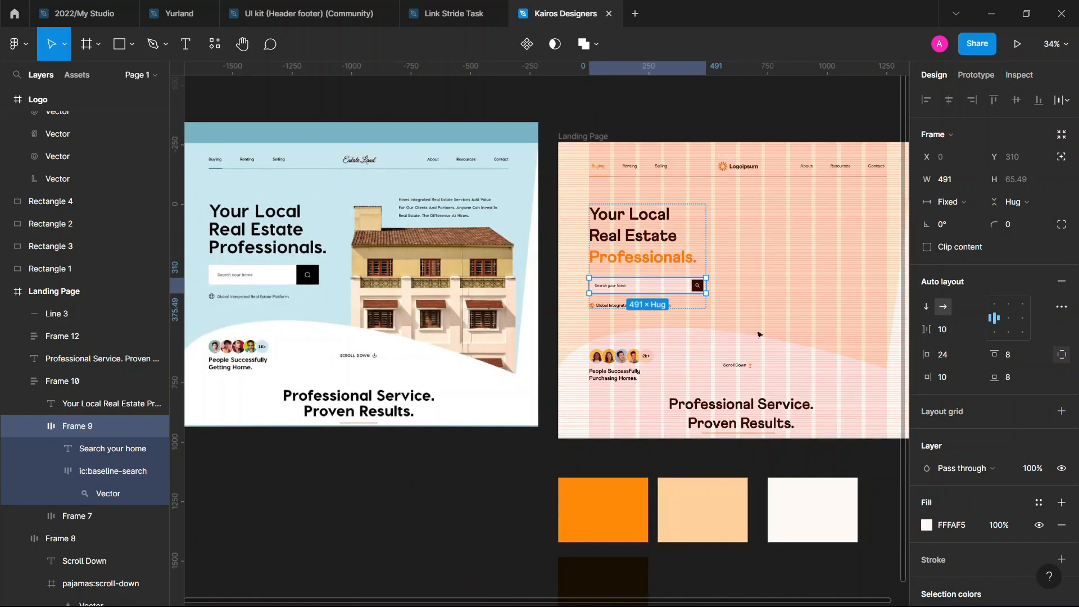
scroll(758, 335, "down", 4, "ctrl")
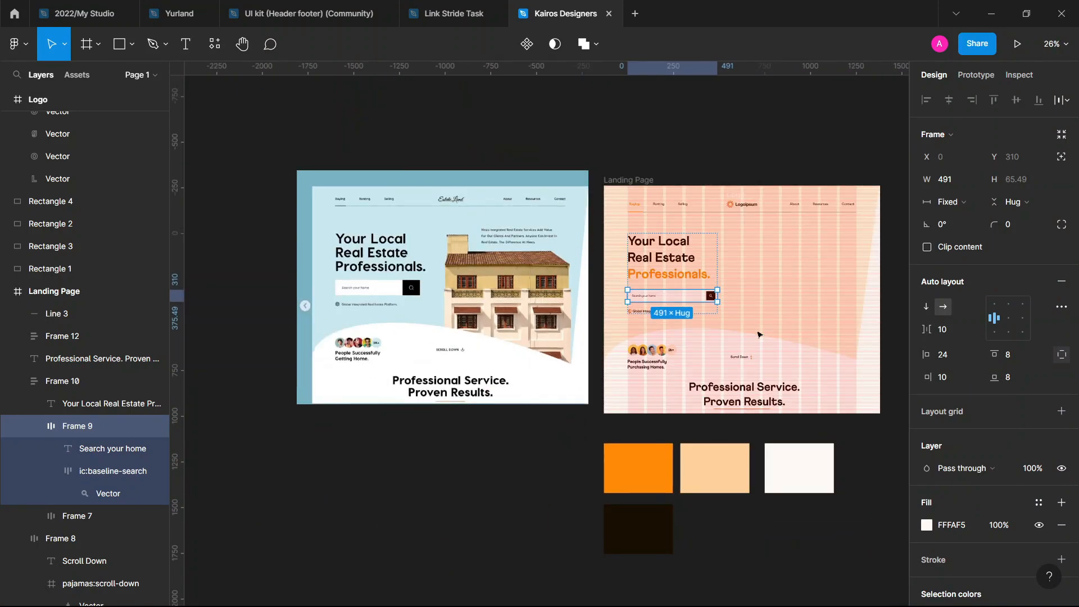
scroll(760, 335, "right", 2)
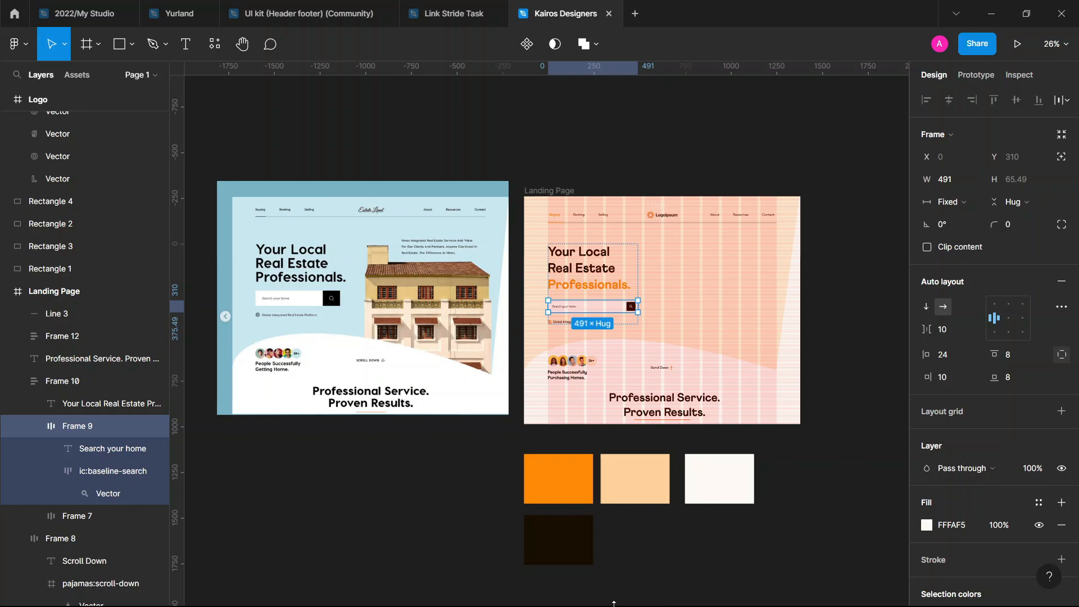
Switch to the Edge browser, open freepik.com in a new tab and reload the page
key("alt+Tab")
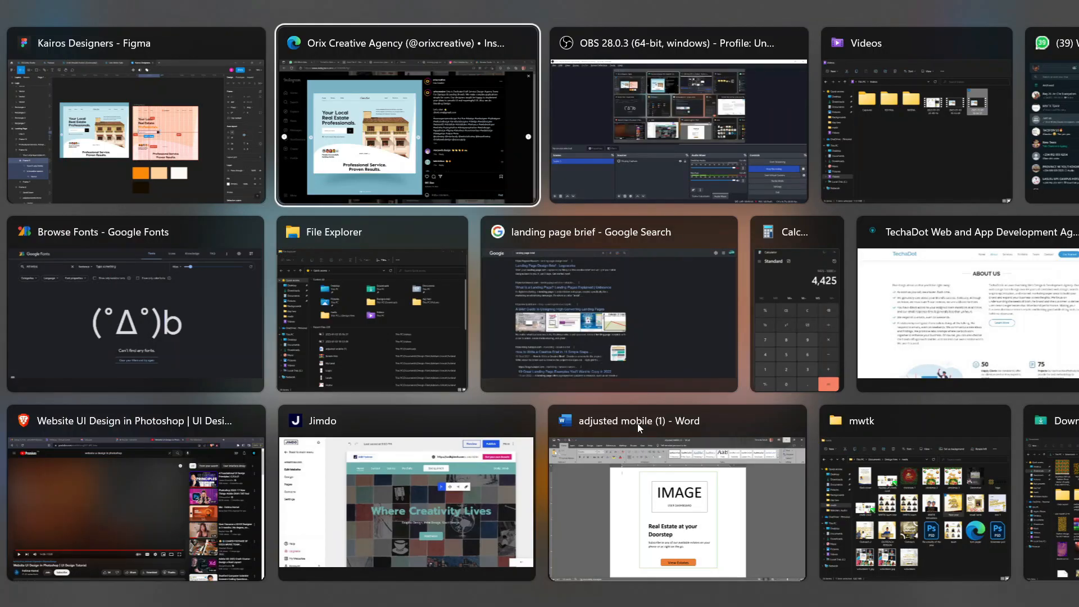
key("alt+Tab")
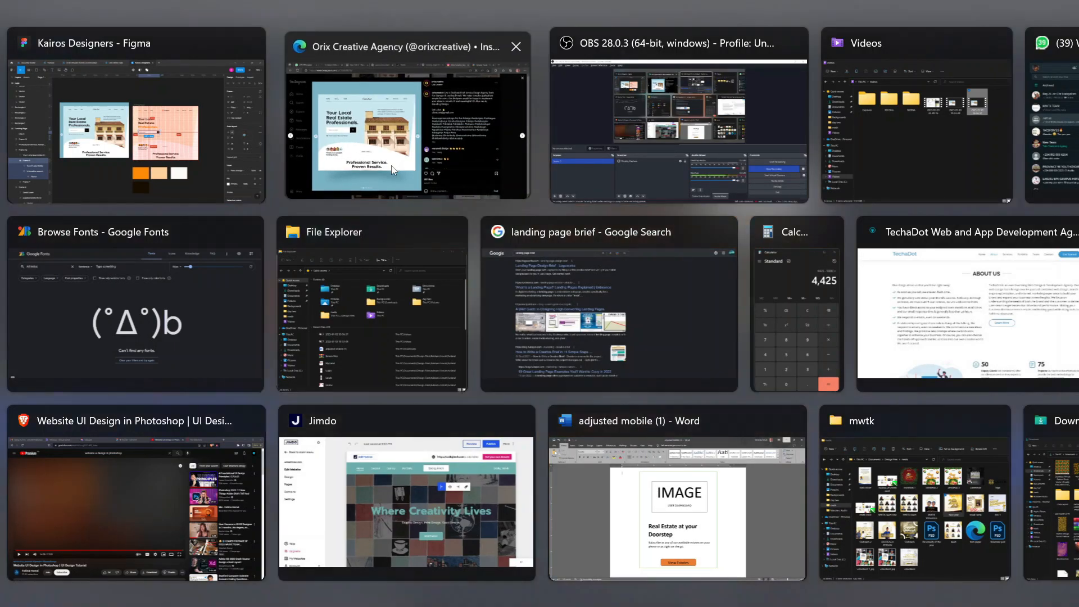
key("alt+Tab")
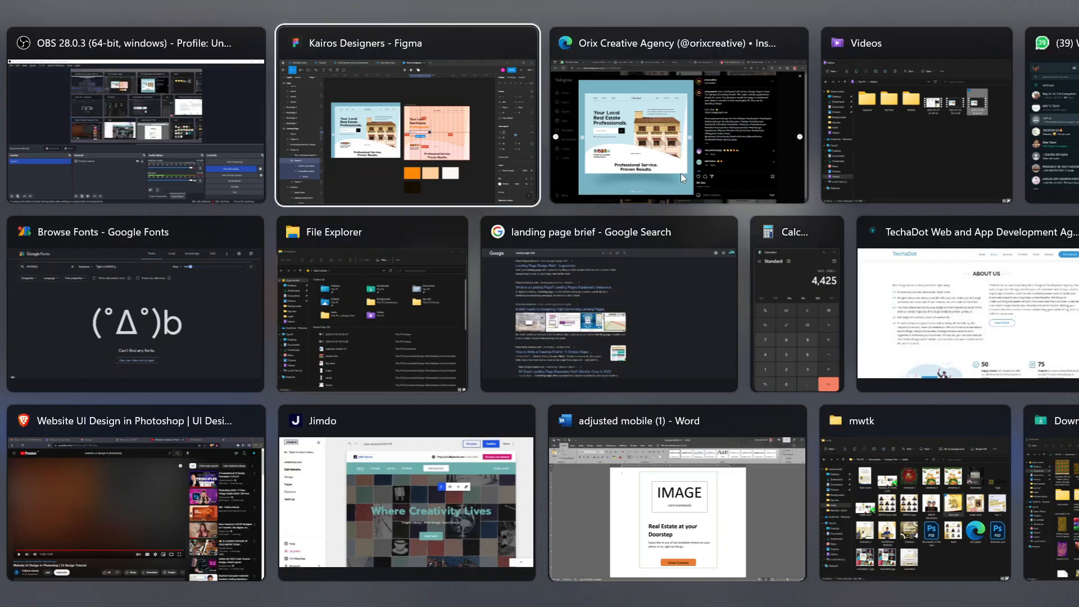
left_click(681, 174)
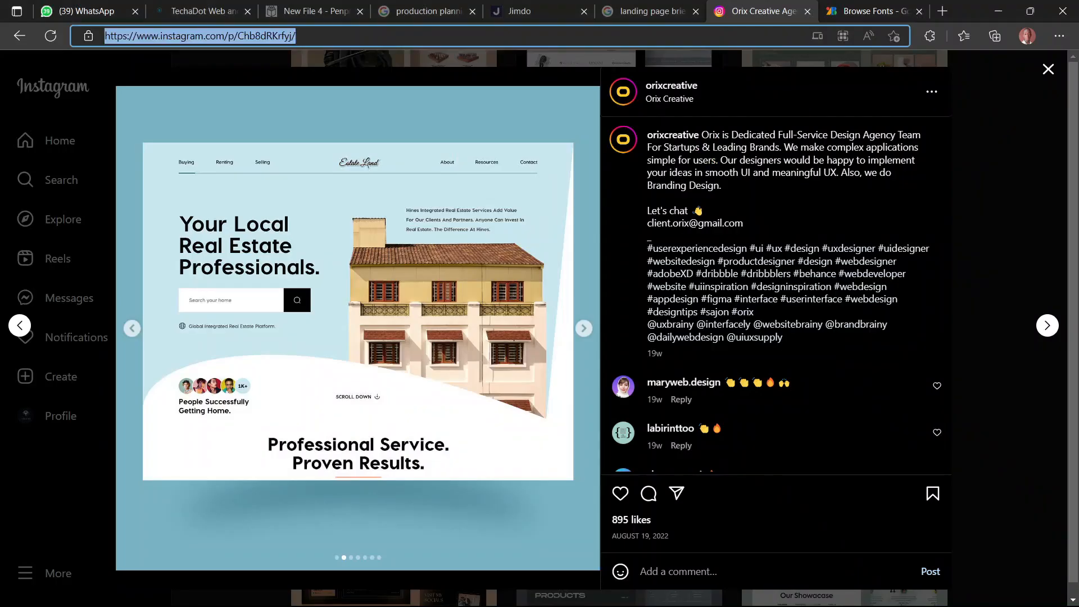
left_click(886, 6)
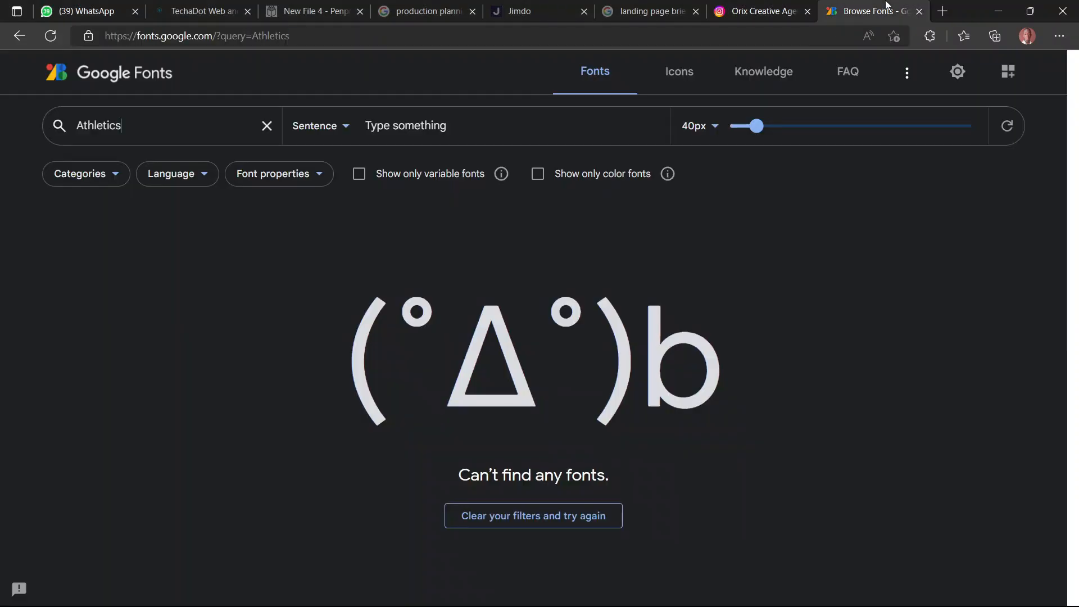
left_click(949, 12)
type("free")
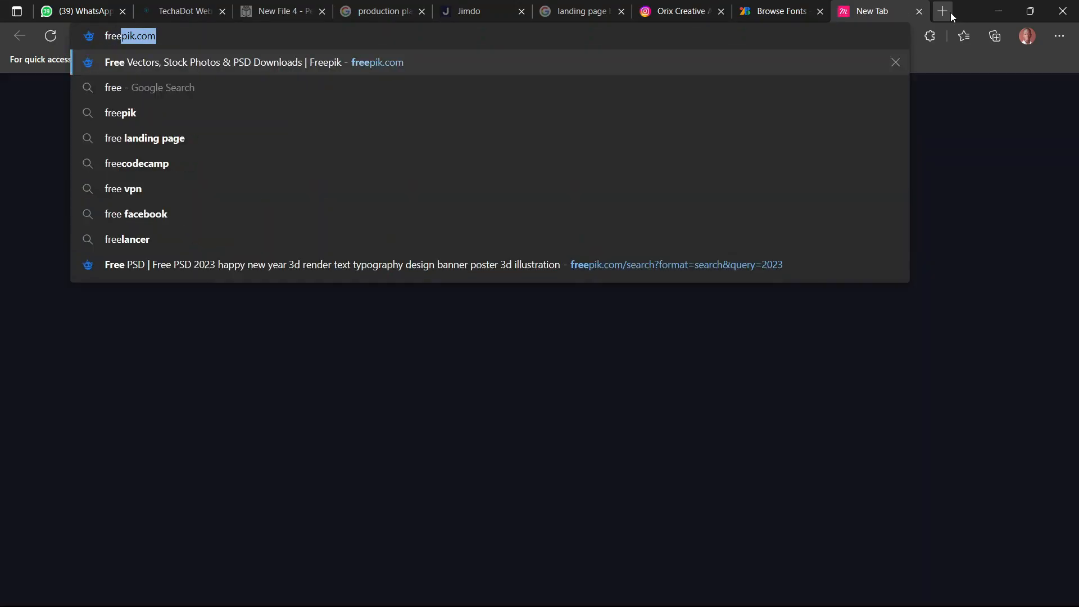
key("Return")
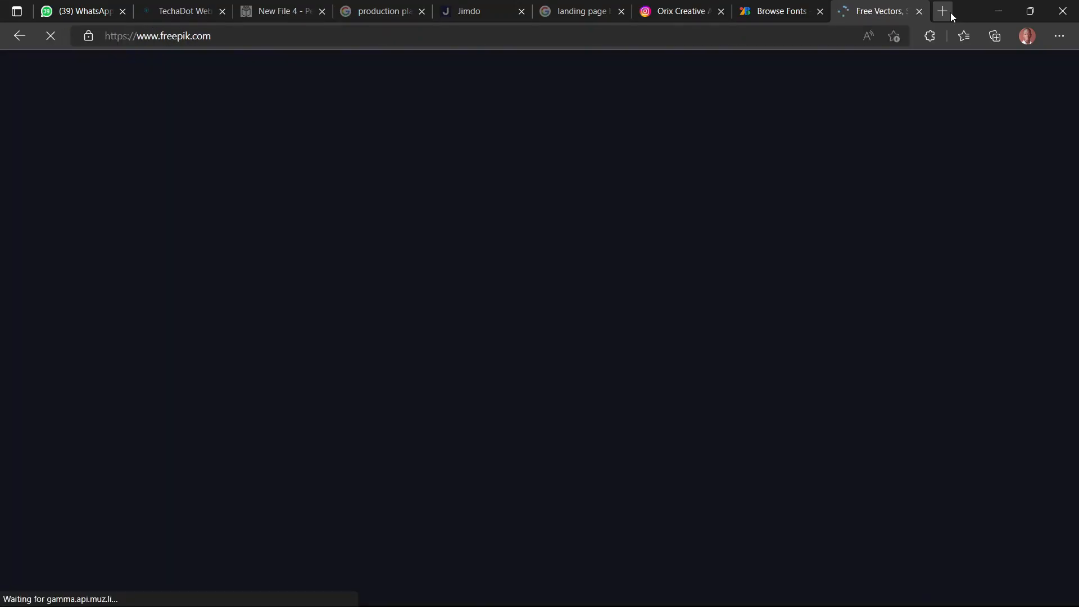
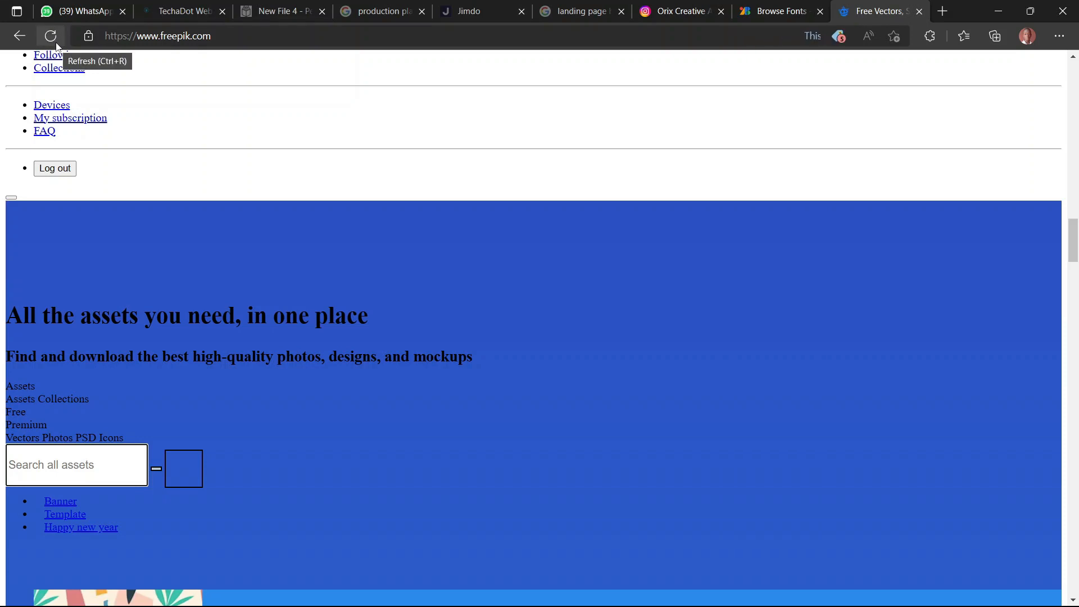
left_click(57, 45)
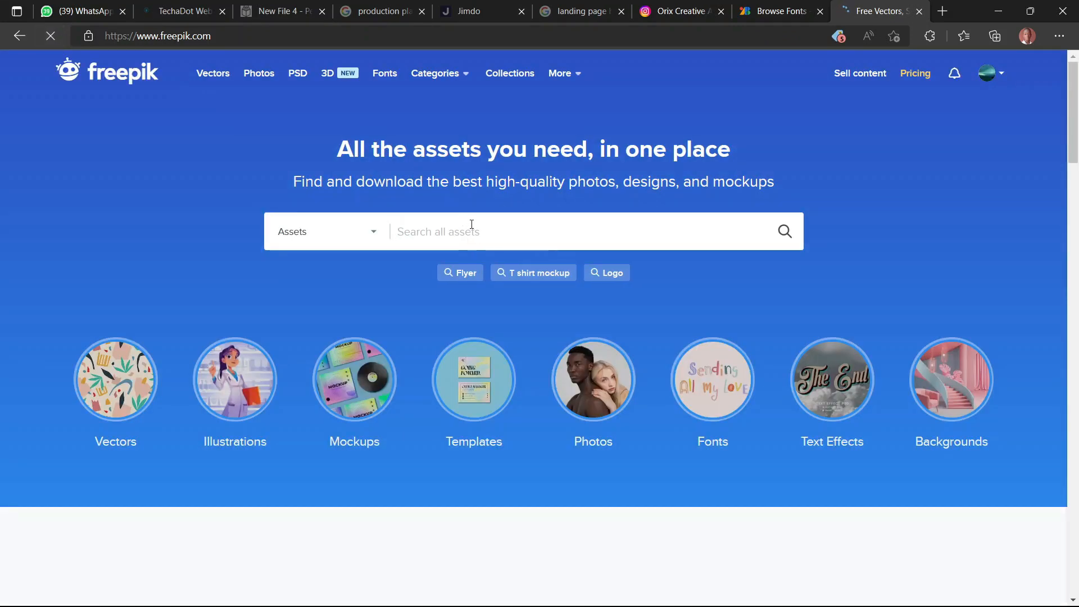
Search Freepik for "House with chimney" and close the advertising pop-up window
type("House")
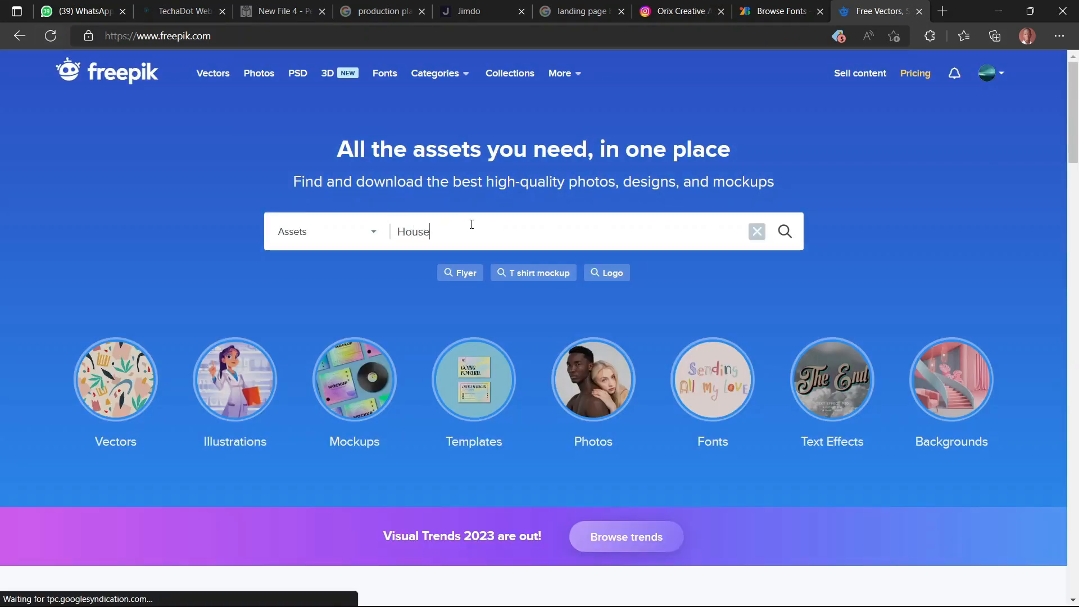
type(" with chimney")
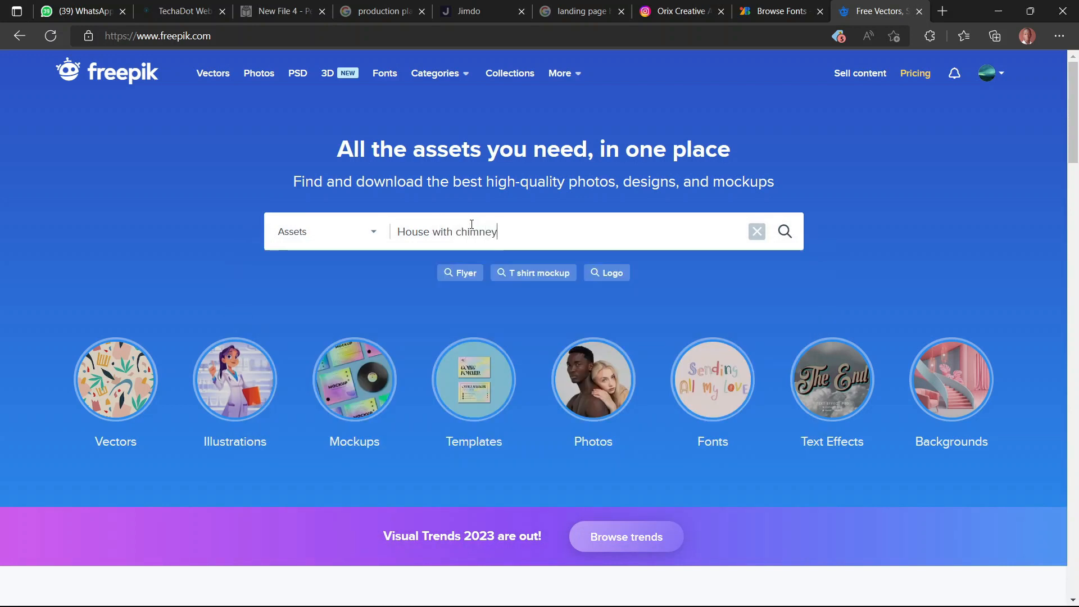
key("Return")
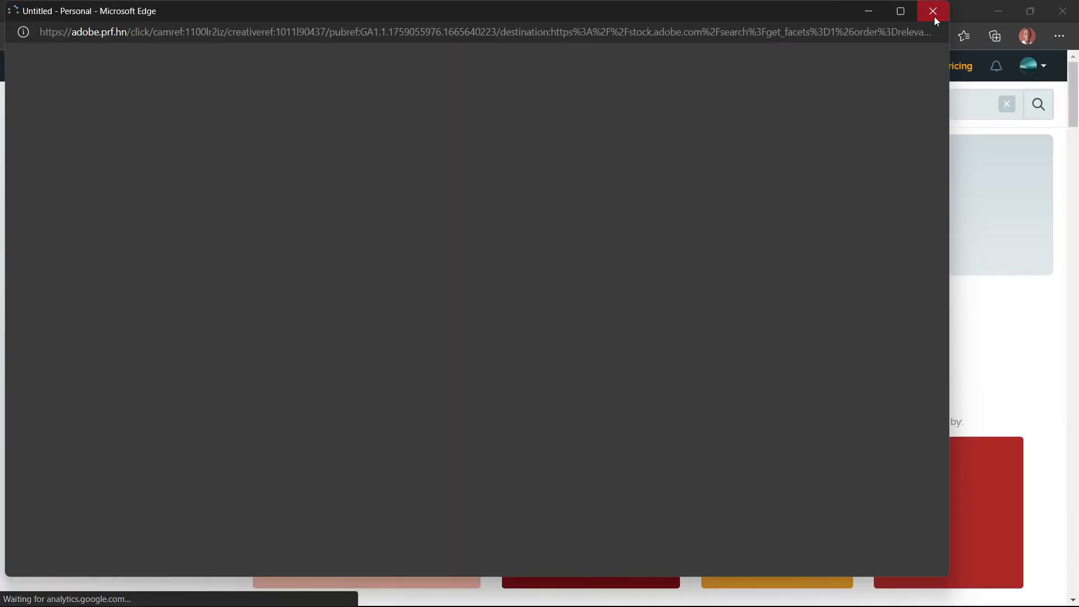
left_click(933, 11)
Browse the house search results and open the "Cozy house concept with wooden toy house" photo
scroll(715, 262, "down", 7)
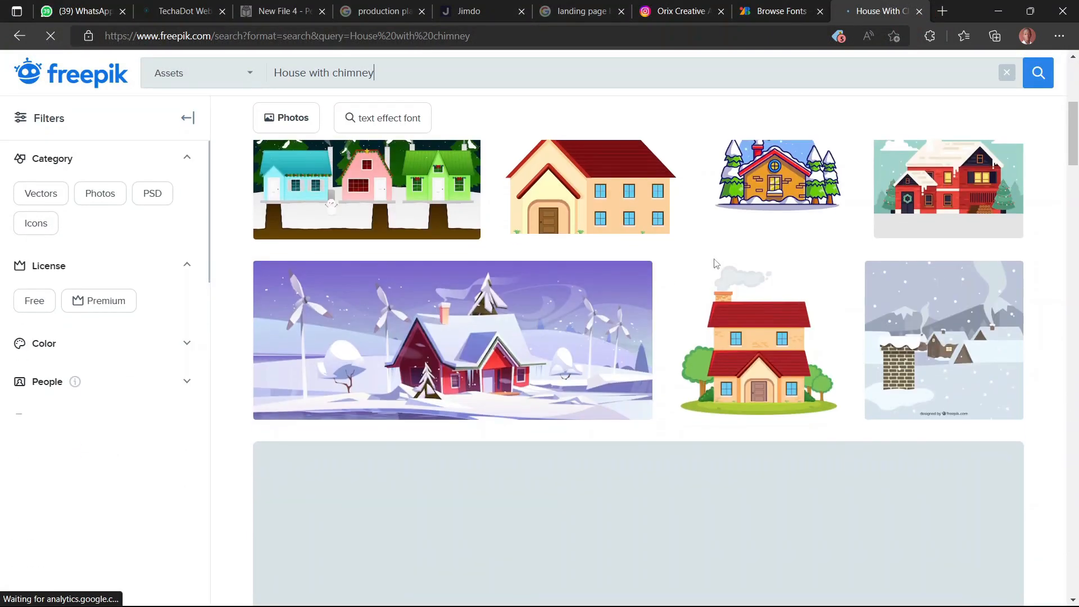
scroll(715, 263, "down", 10)
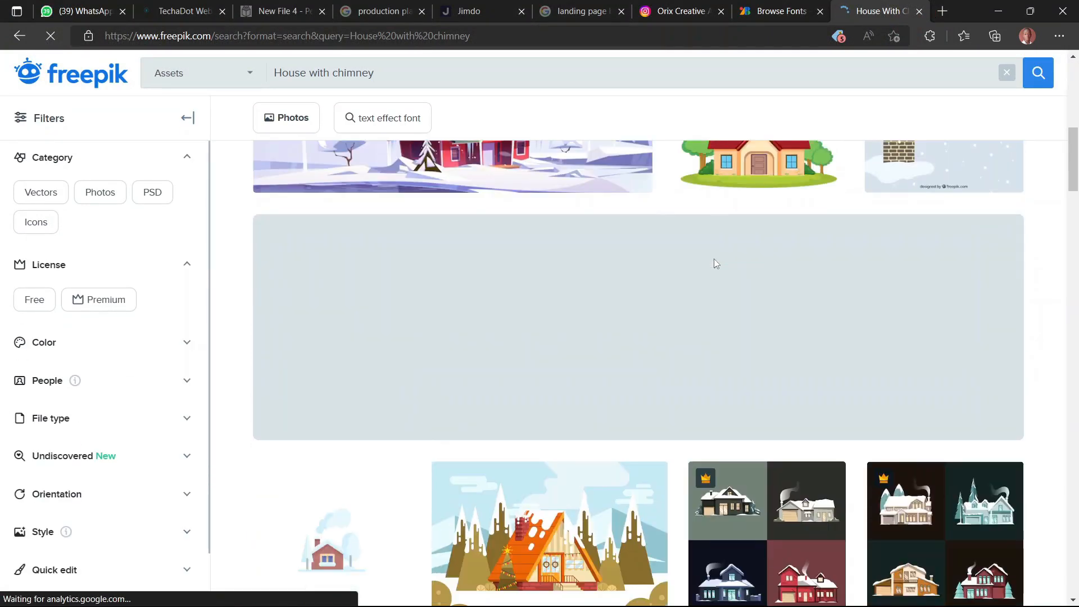
scroll(714, 258, "down", 8)
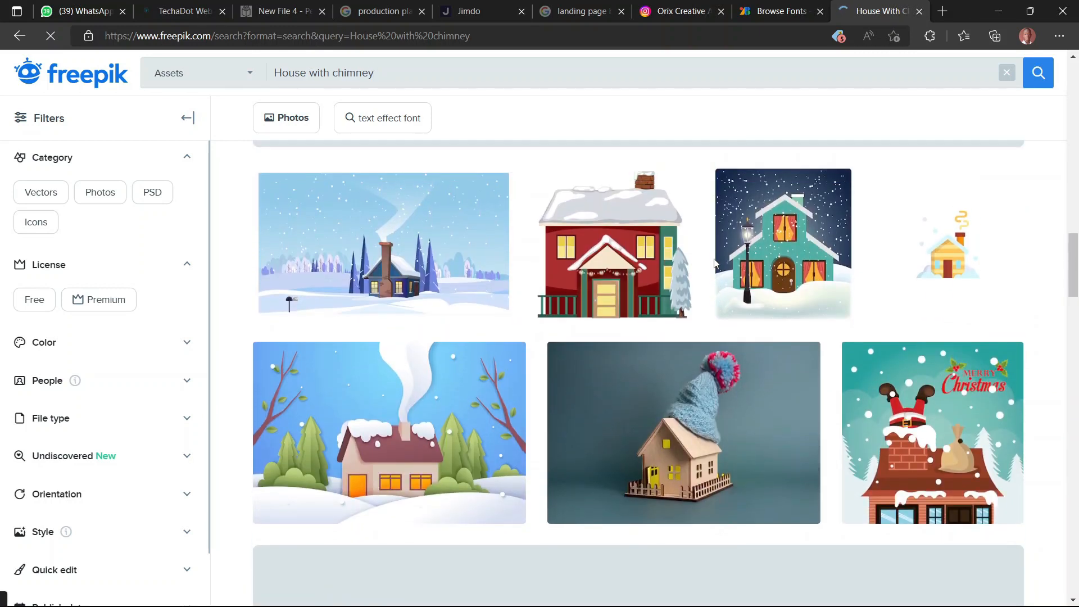
scroll(715, 263, "down", 2)
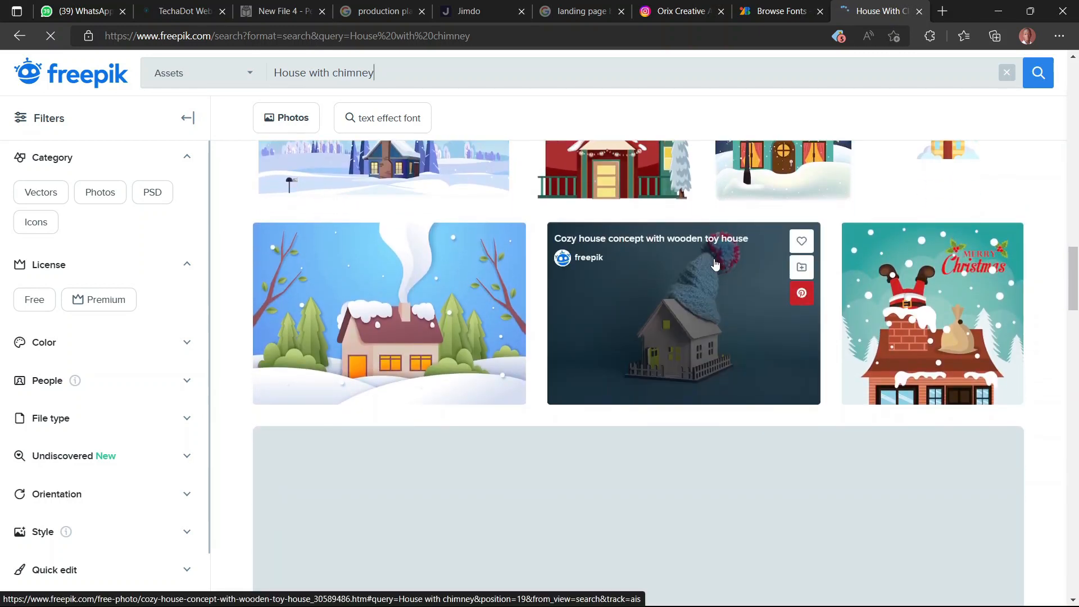
scroll(714, 263, "down", 3)
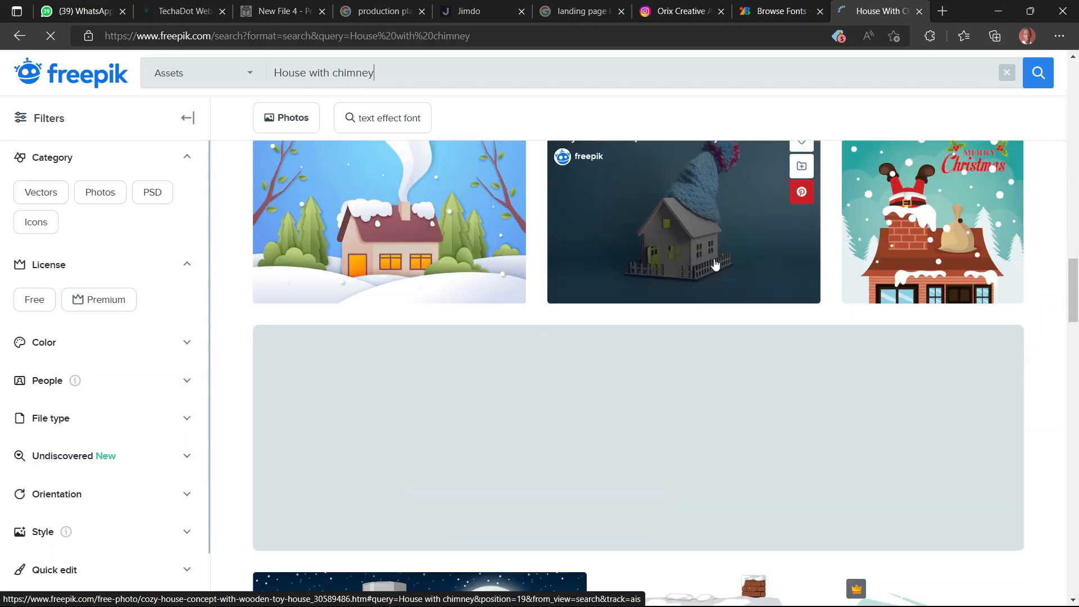
scroll(714, 263, "up", 4)
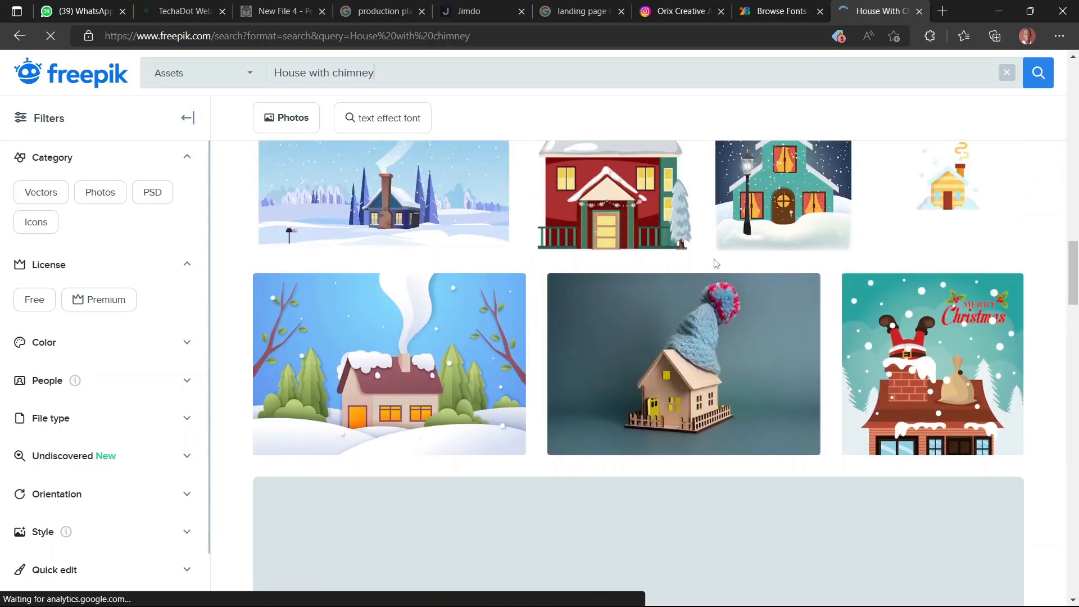
left_click(667, 447)
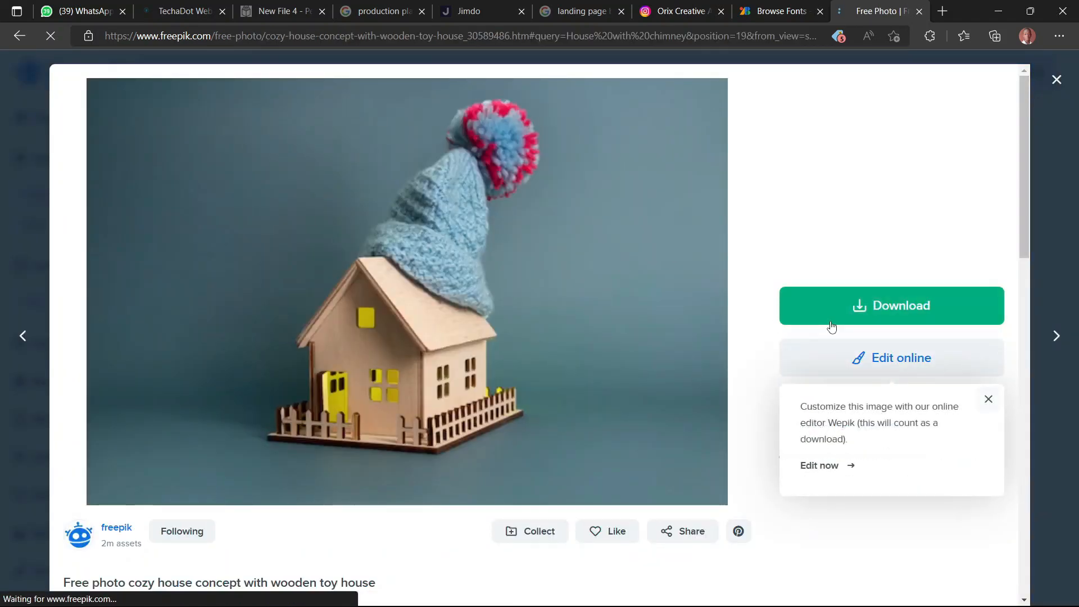
Look through the related images, then start the free download of the wooden toy house photo, refreshing the download page
scroll(541, 339, "down", 12)
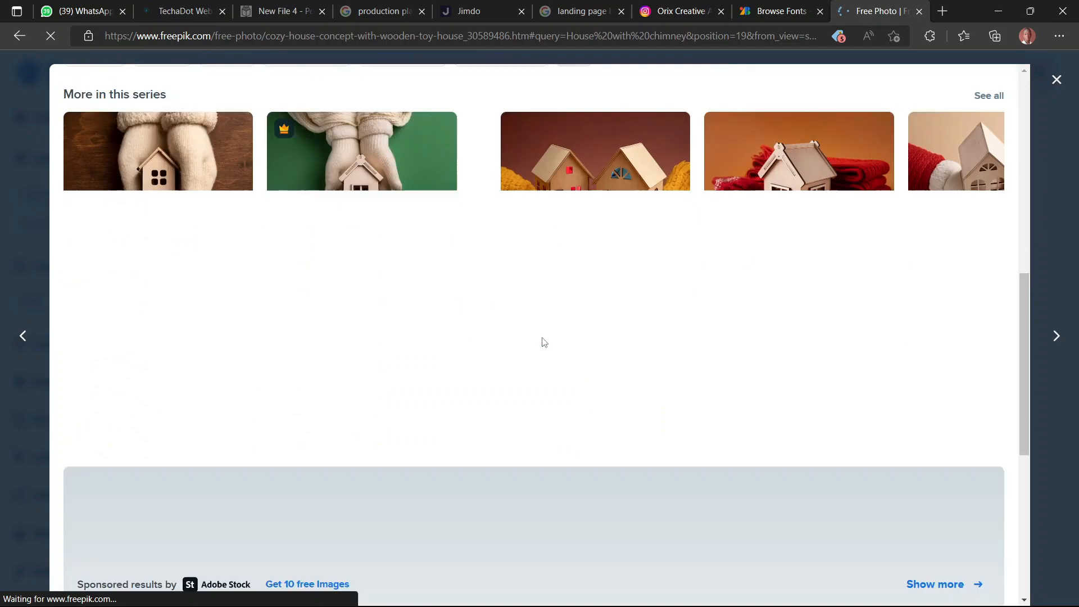
scroll(543, 342, "down", 3)
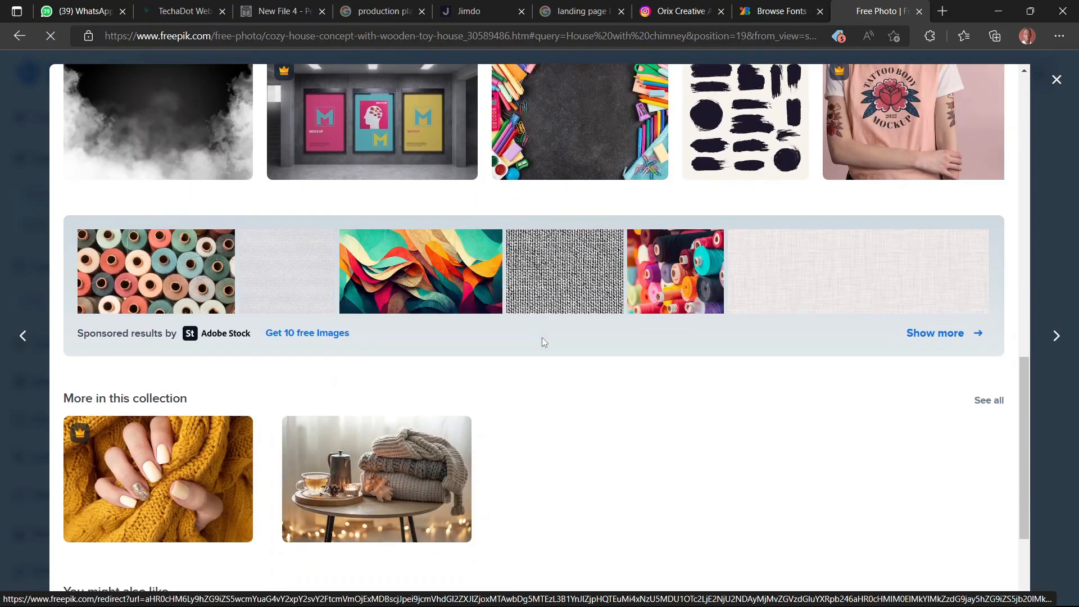
scroll(543, 341, "up", 15)
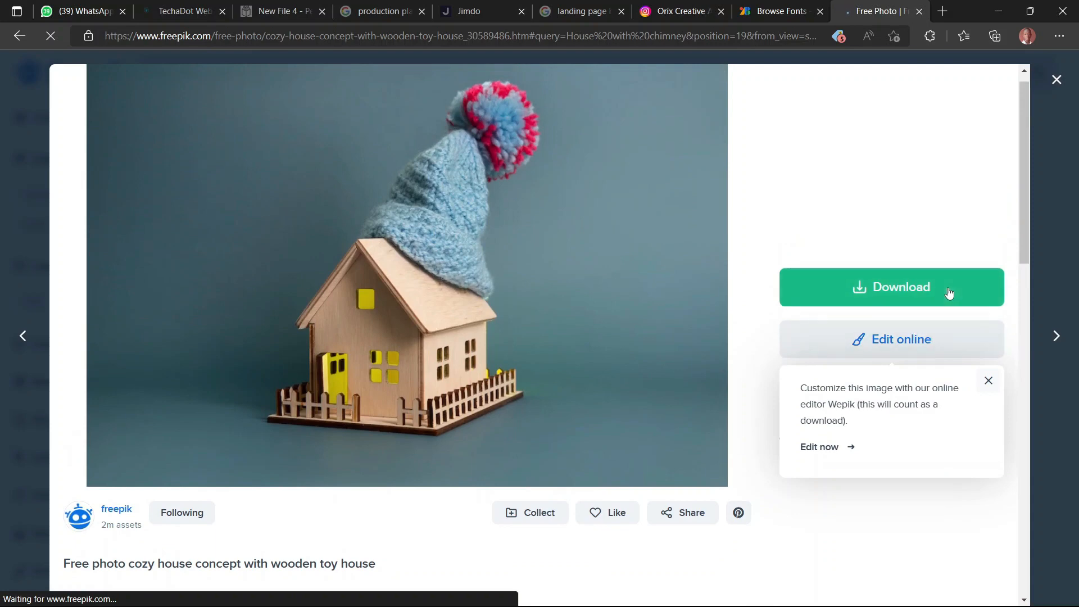
left_click(949, 292)
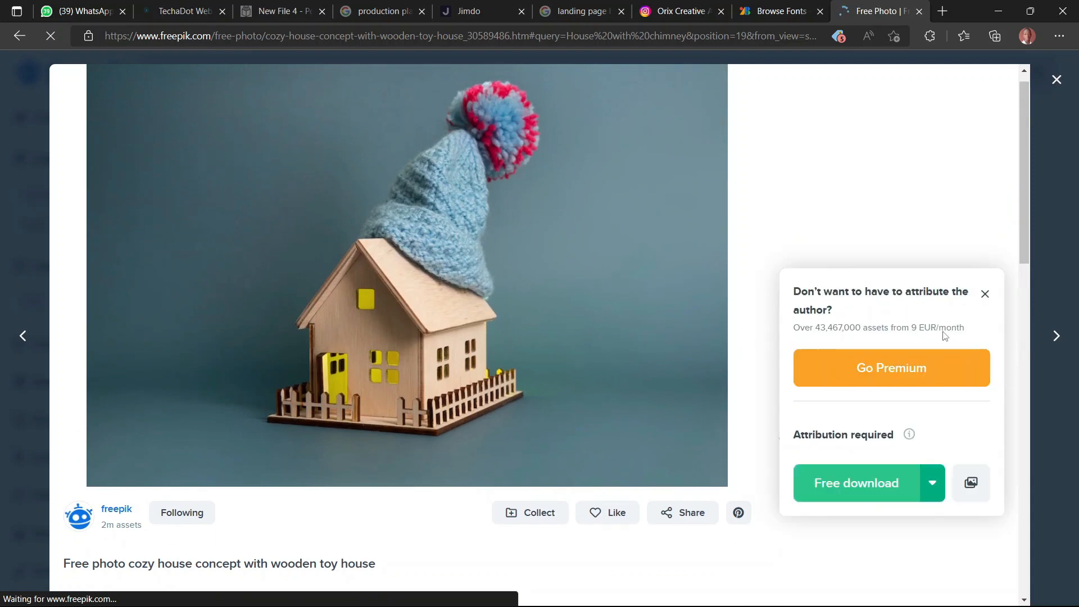
left_click(933, 483)
scroll(934, 485, "down", 2)
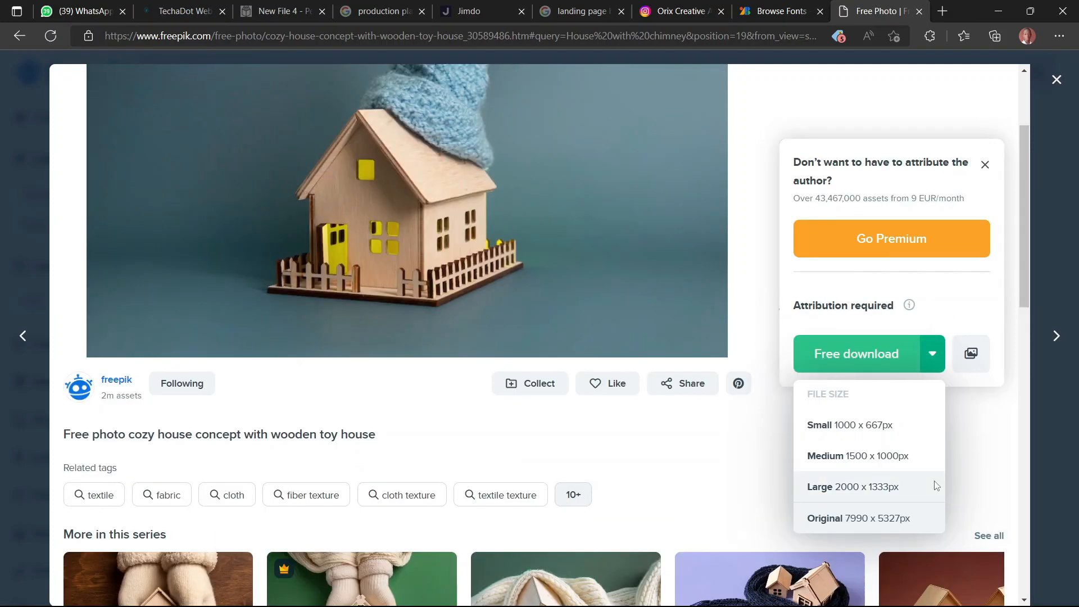
left_click(899, 360)
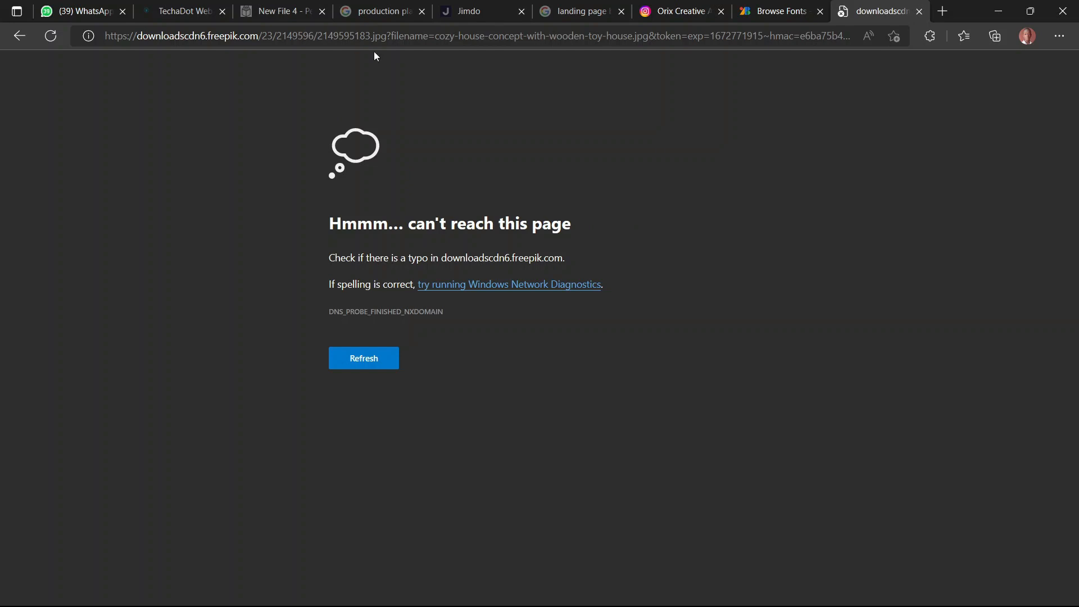
left_click(362, 366)
left_click(361, 365)
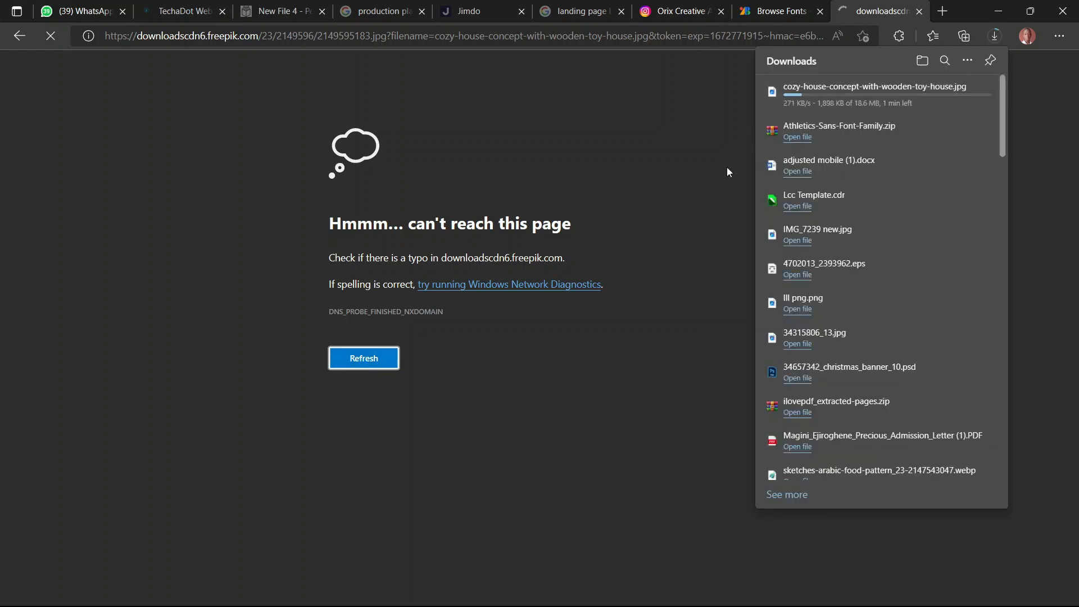
Switch to the Figma landing page and draw a text box about 505 × 168 beside the headline, below the navigation links
key("alt+Tab")
key("alt+Tab")
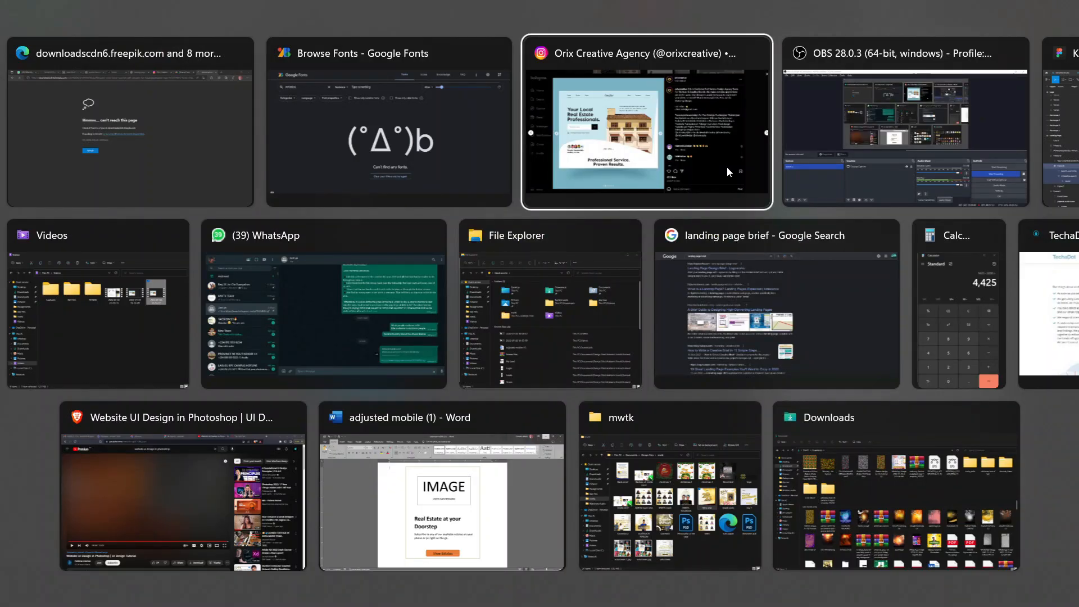
key("alt+Tab")
key("alt+Tab")
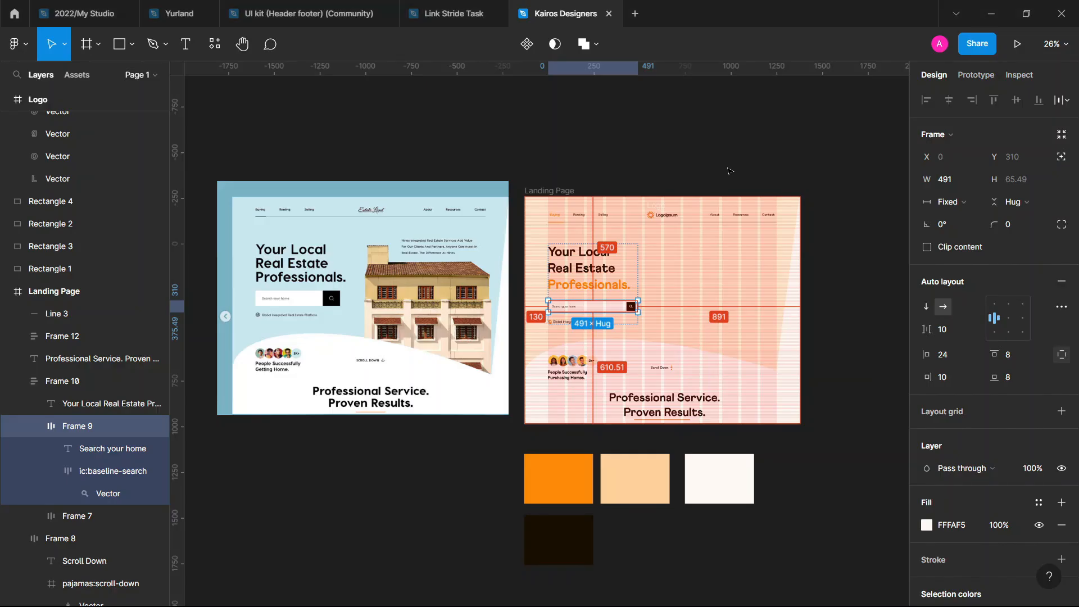
scroll(672, 351, "up", 5)
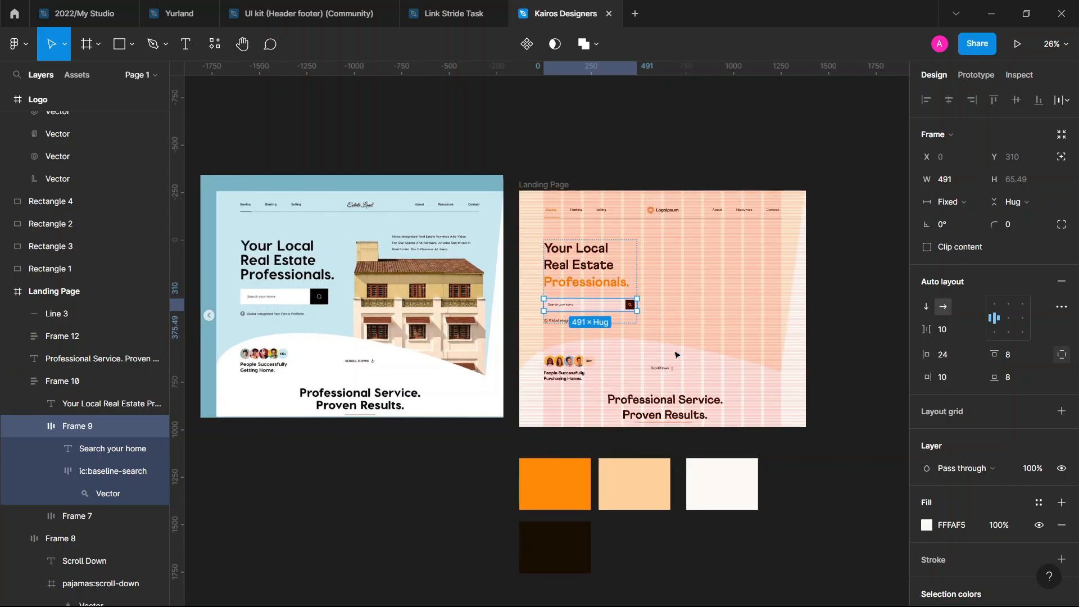
scroll(676, 355, "up", 5)
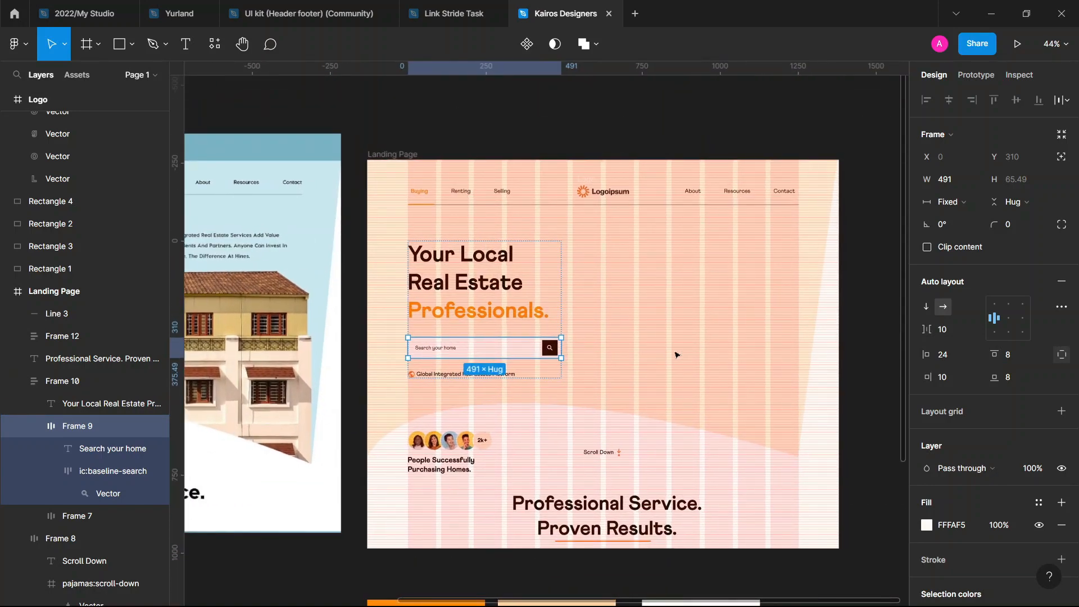
scroll(282, 204, "left", 2)
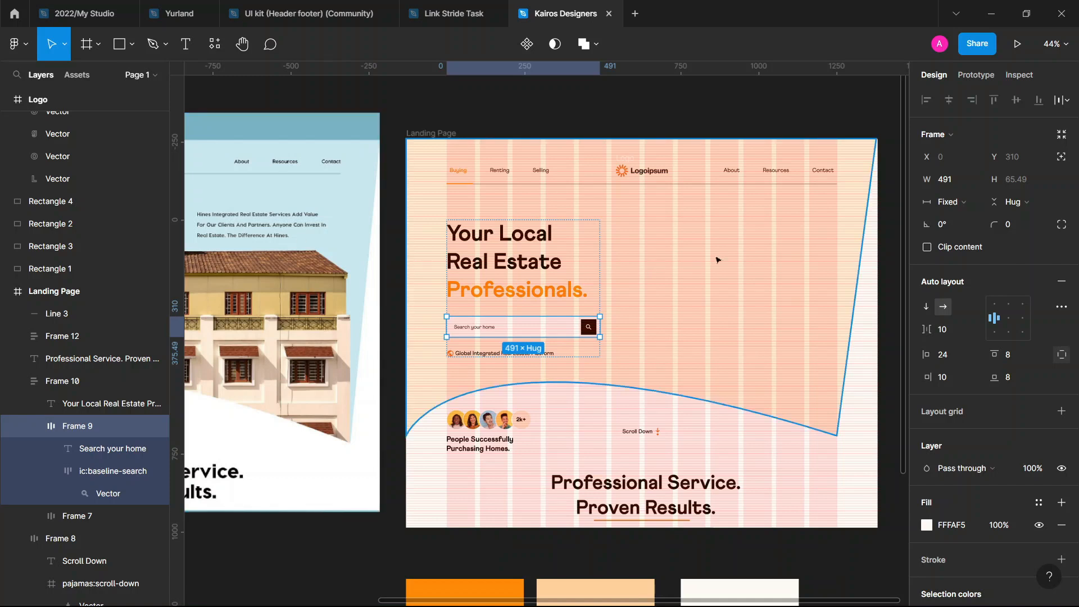
left_click(618, 423)
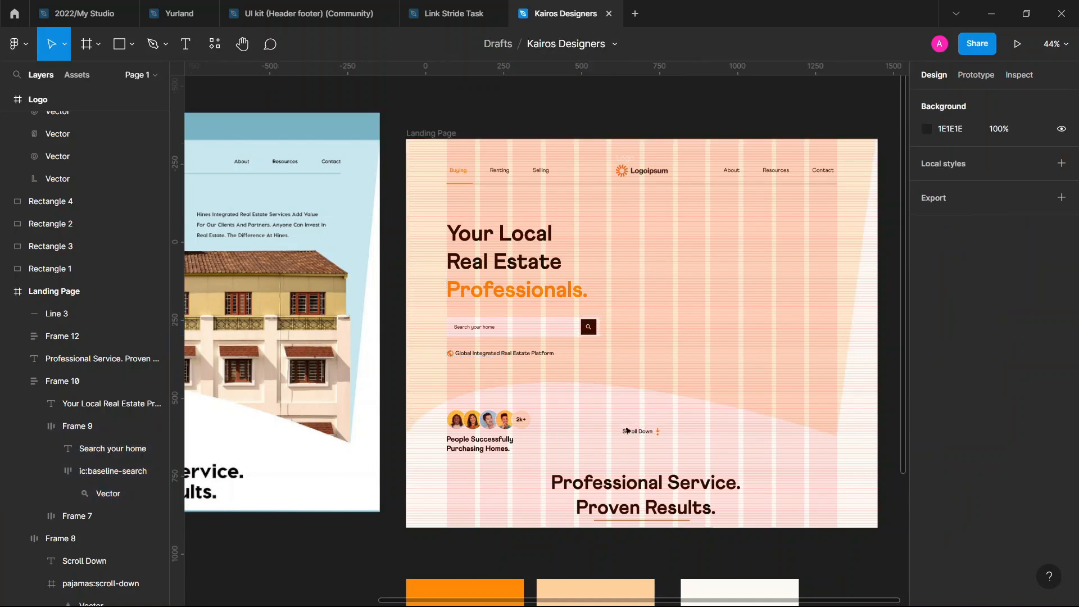
key("t")
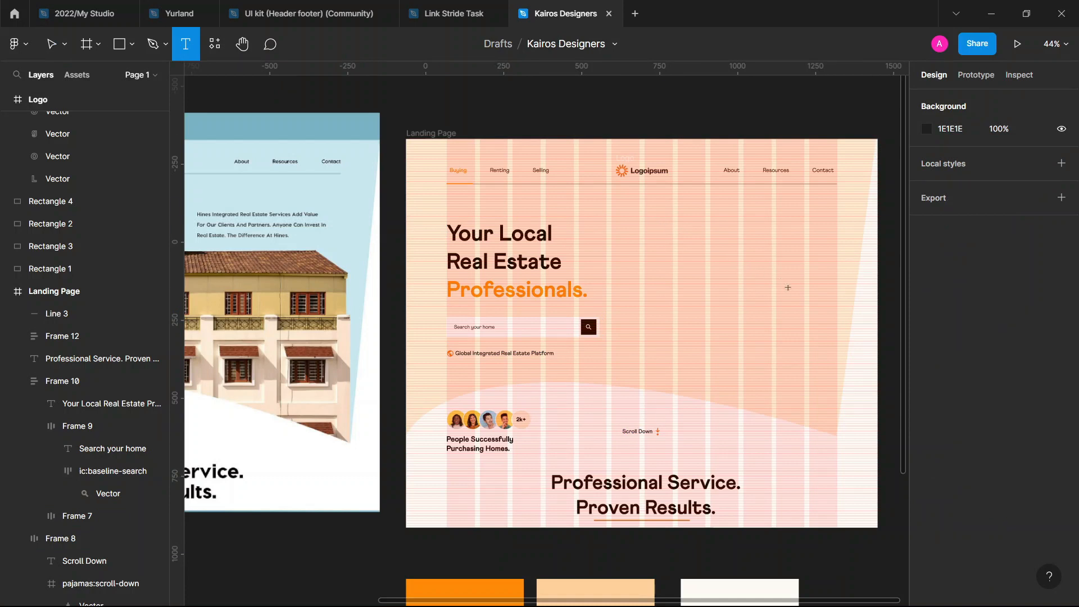
left_click_drag(655, 215, 813, 268)
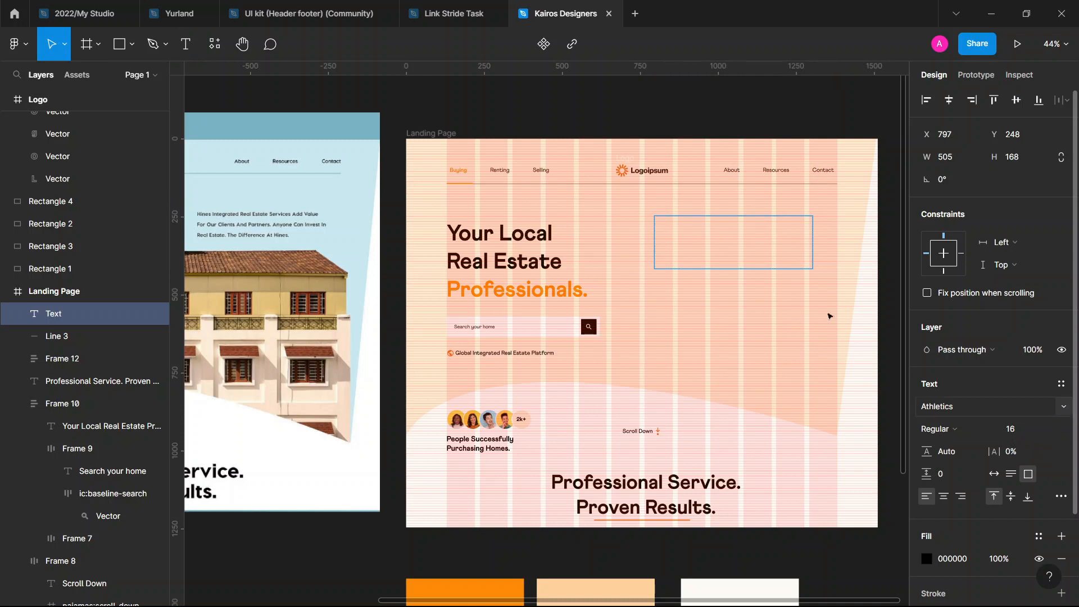
Fill the new text box with auto-generated placeholder text using the Lorem Ipsum plugin
key("ctrl+/")
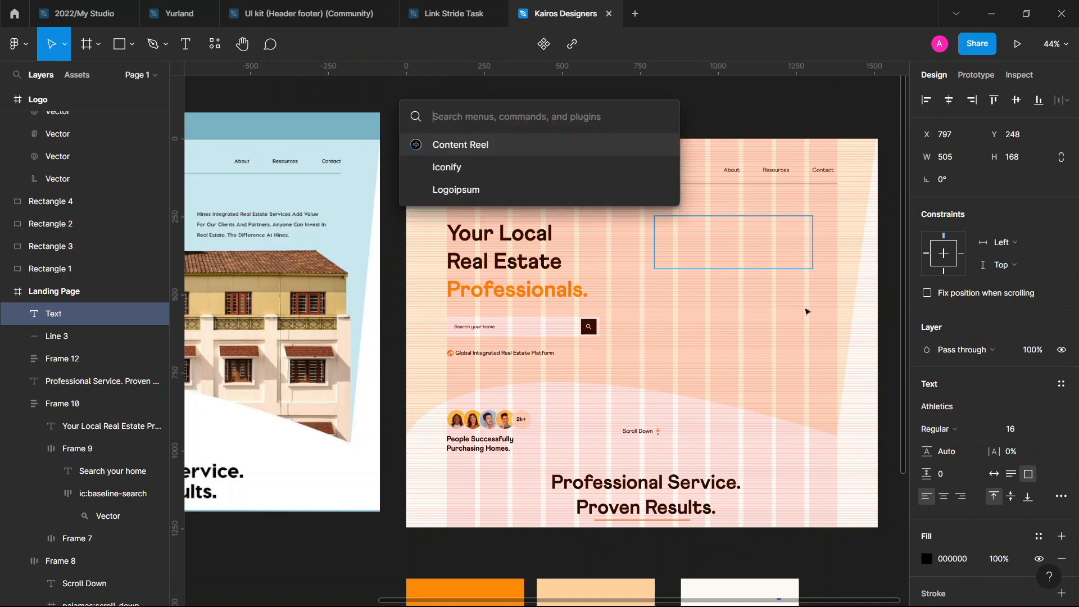
type("lo")
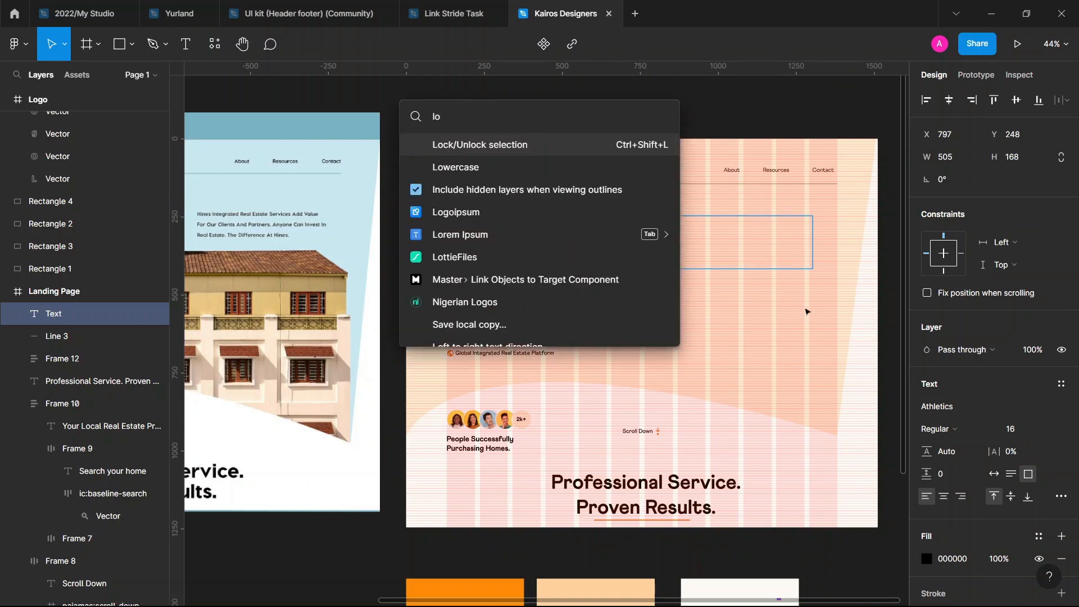
type("rem")
key("Return")
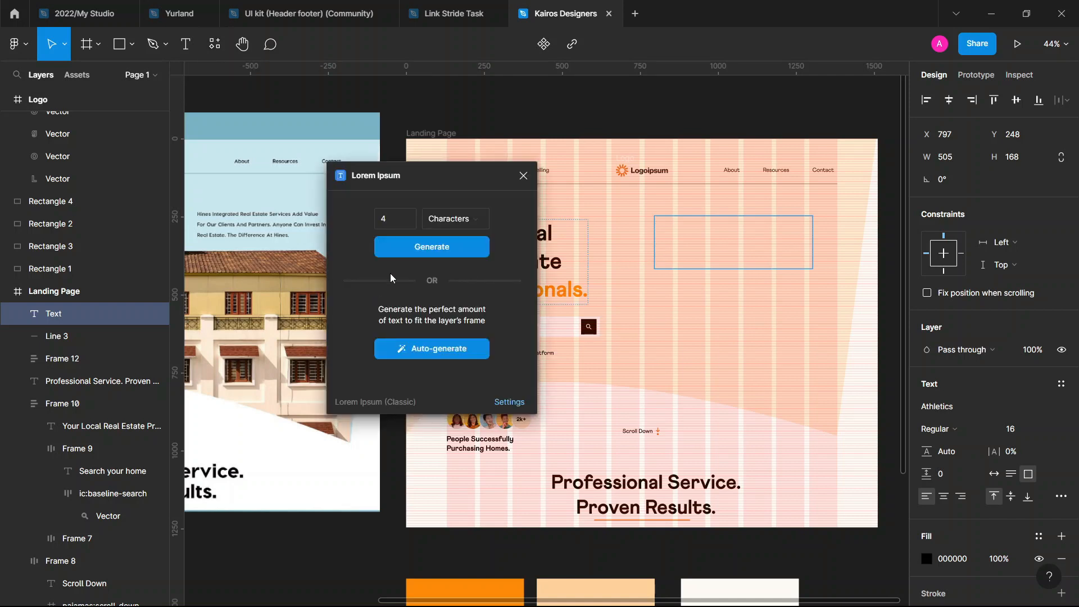
left_click(415, 354)
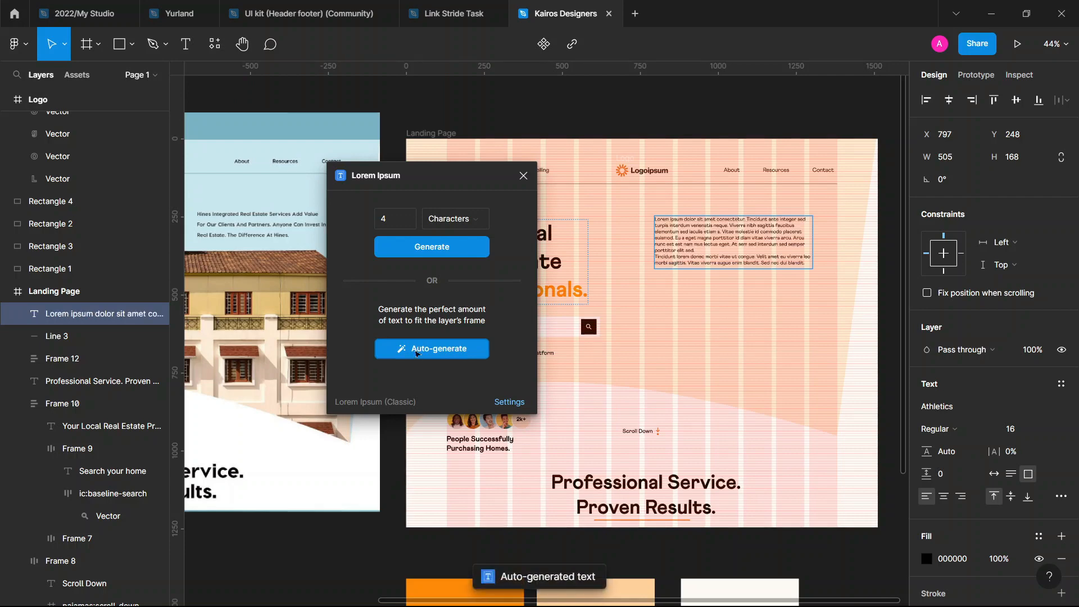
Delete the placeholder text after "euismod." and fit the text box's height to the remaining text
scroll(779, 256, "up", 5)
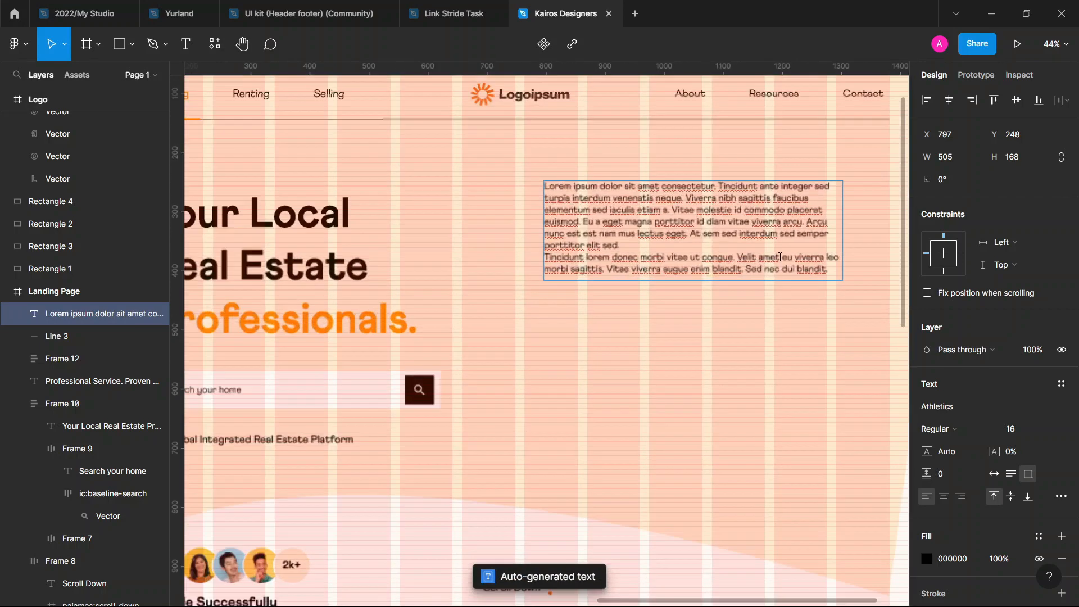
left_click_drag(839, 272, 542, 213)
key("BackSpace")
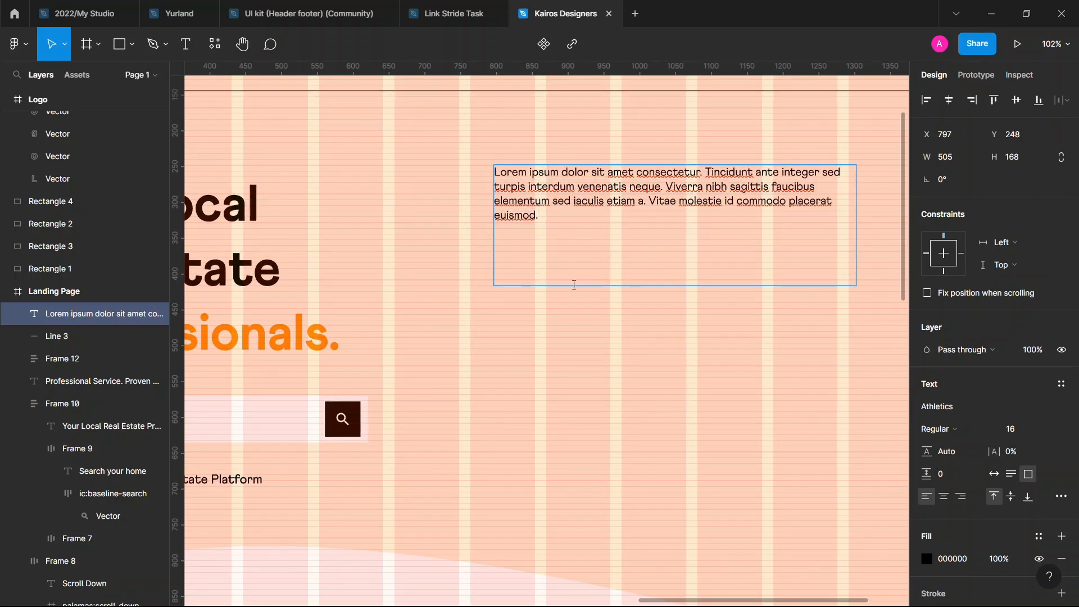
key("Escape")
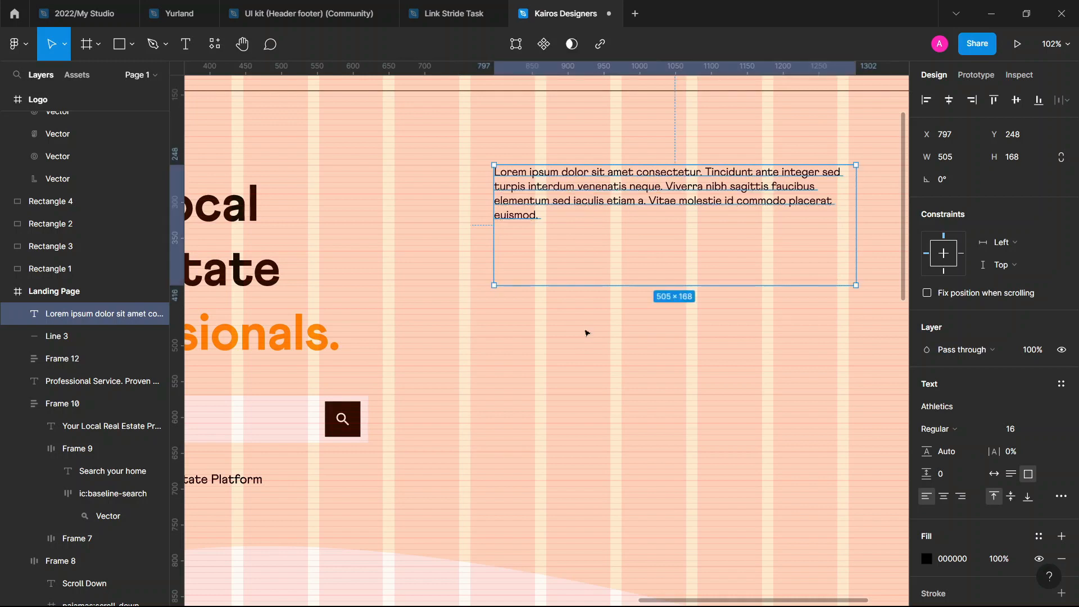
double_click(675, 285)
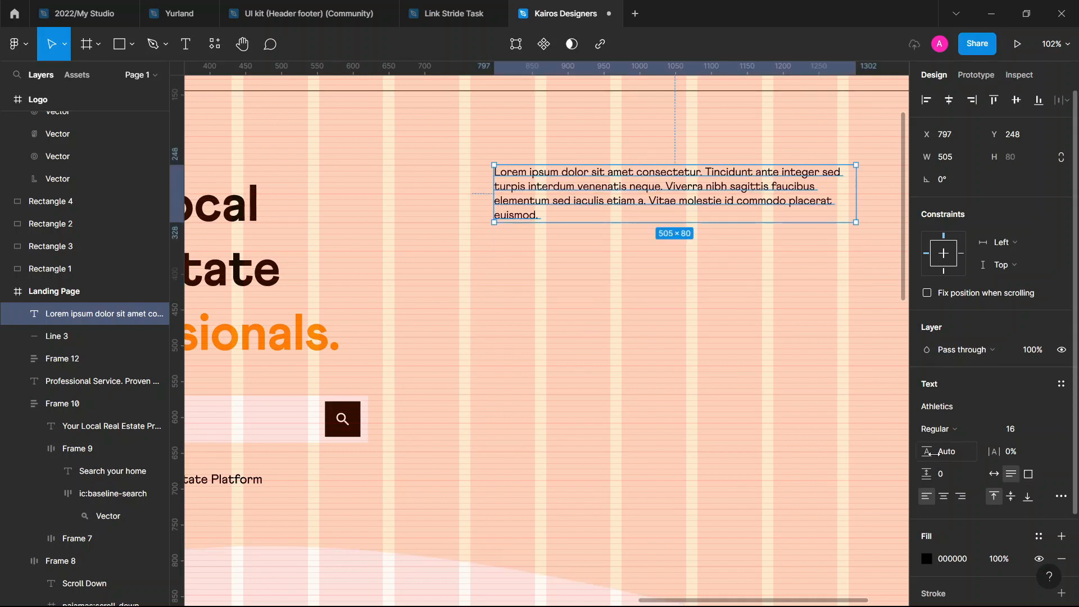
Set the placeholder paragraph's line height to 154.5% and its font size to 20
left_click_drag(934, 453, 958, 454)
left_click(1048, 431)
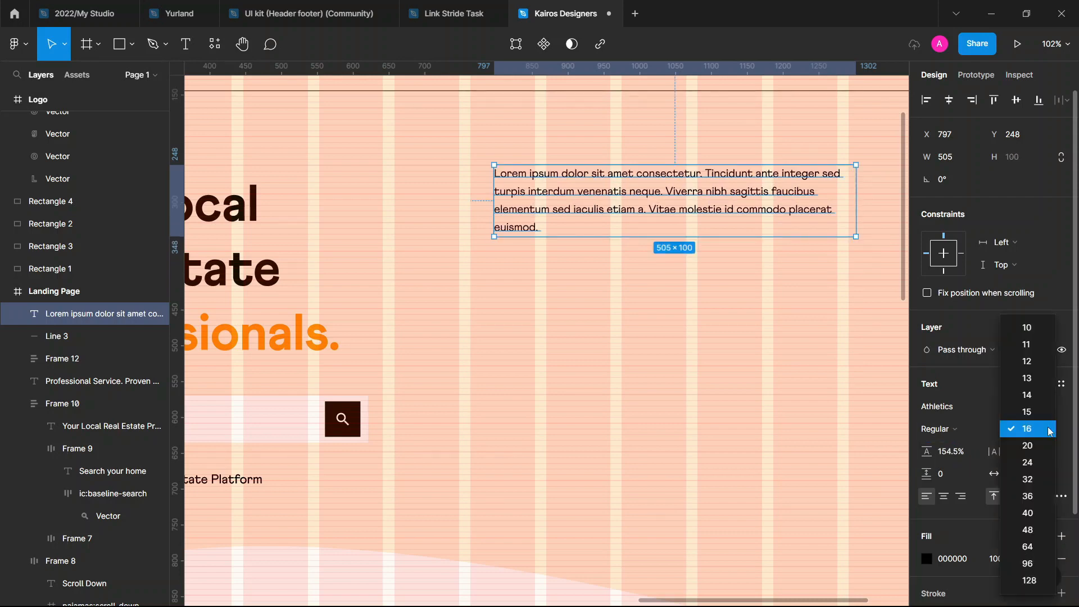
left_click(1036, 450)
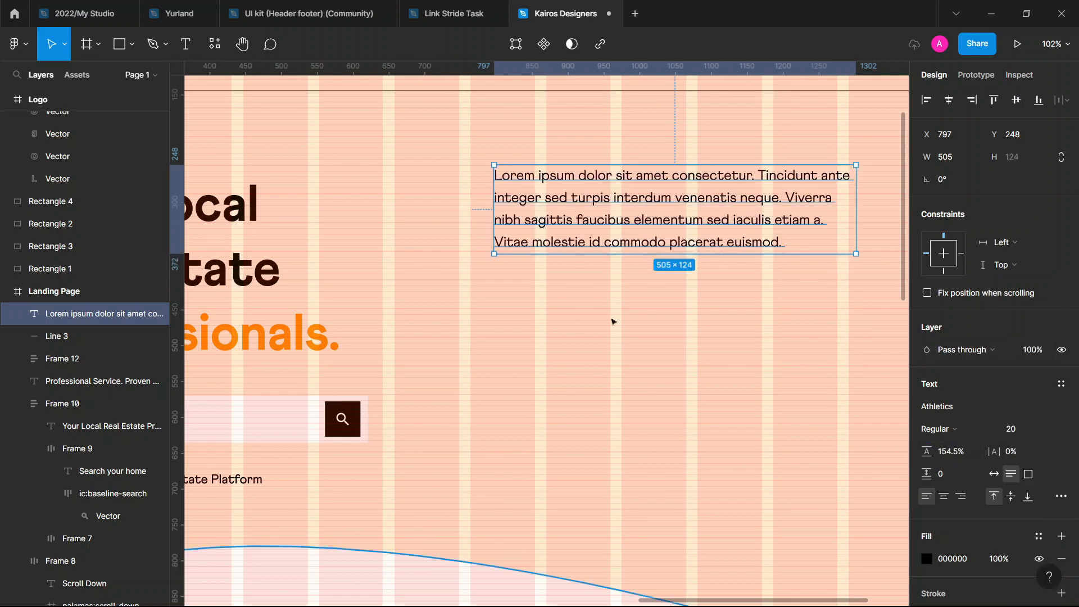
Widen the hero paragraph's text box to 575 and move it down to Y 283
scroll(613, 322, "down", 3)
scroll(613, 322, "down", 5)
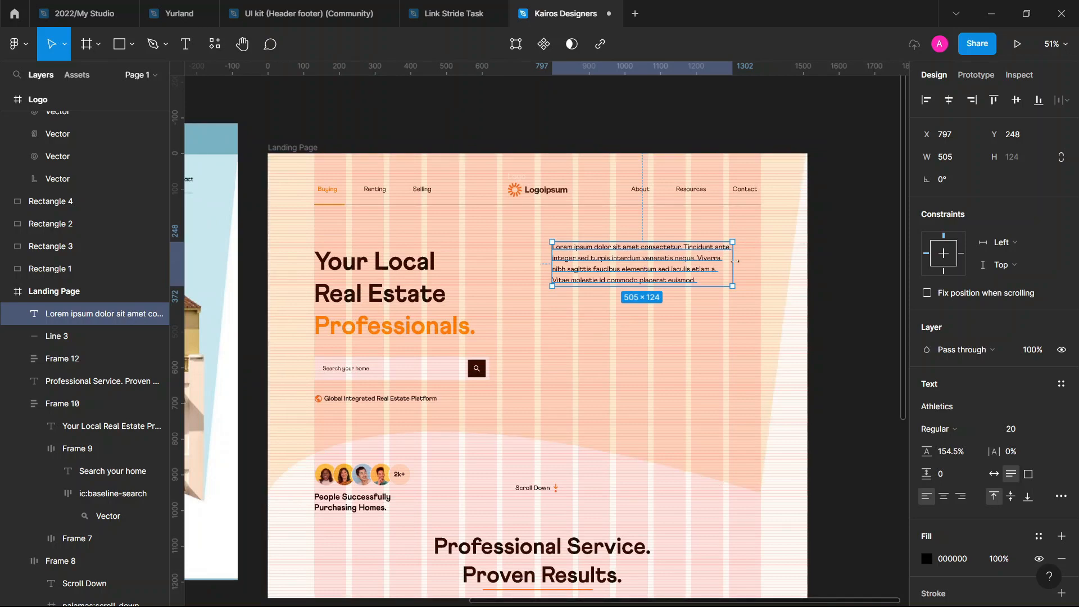
left_click_drag(732, 261, 757, 261)
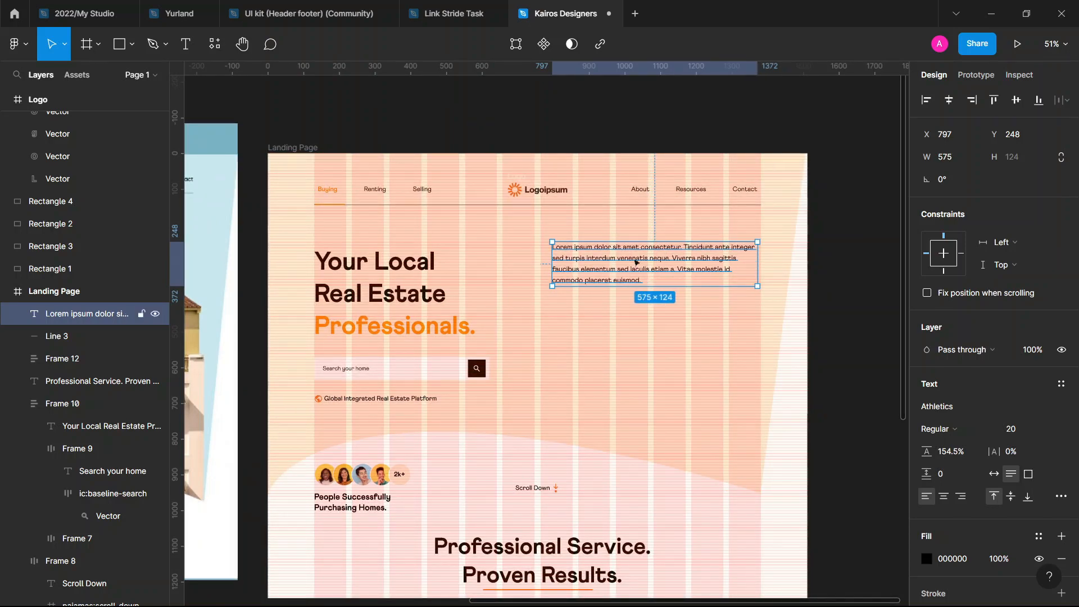
mouse_move(636, 270)
left_mouse_down()
mouse_move(640, 300)
mouse_move(640, 273)
left_mouse_up()
Look for the downloaded house photo in the Downloads folder through the image import dialog
key("alt+Tab")
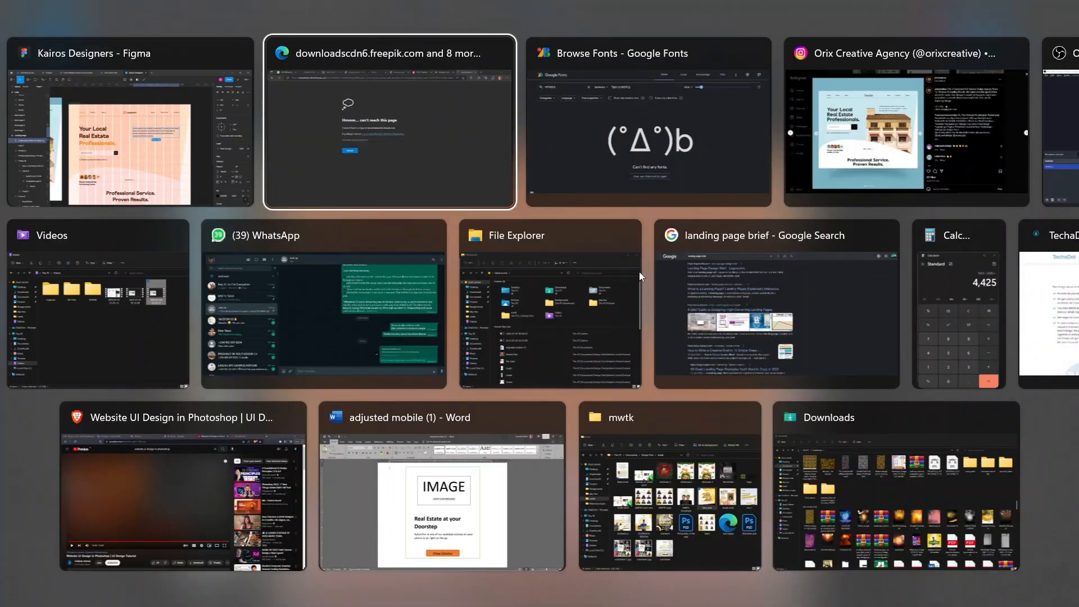
key("alt+Tab")
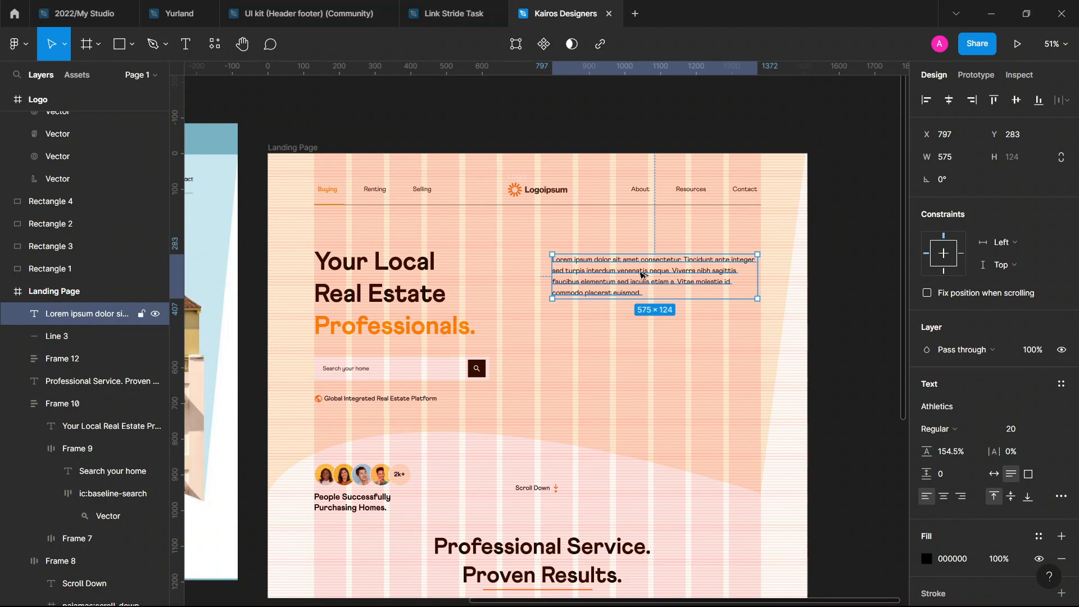
key("ctrl+slash")
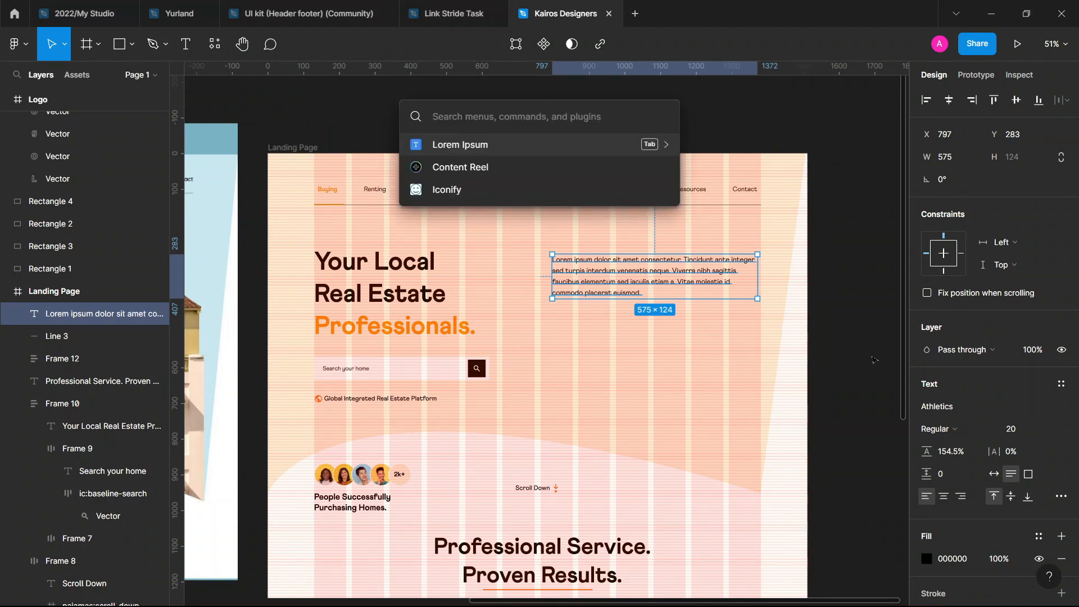
left_click(873, 360)
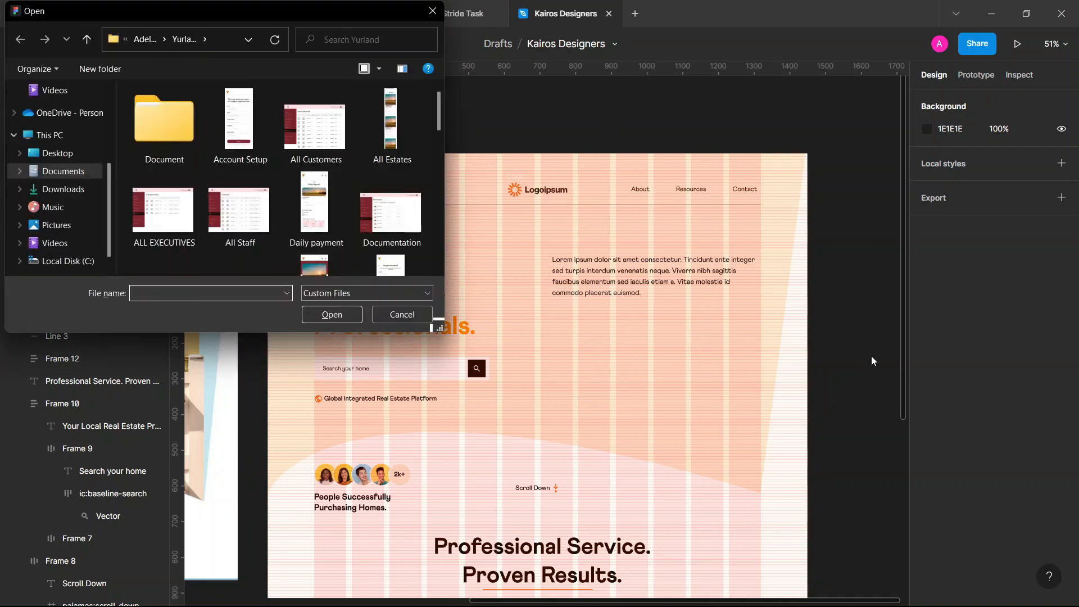
left_click(47, 190)
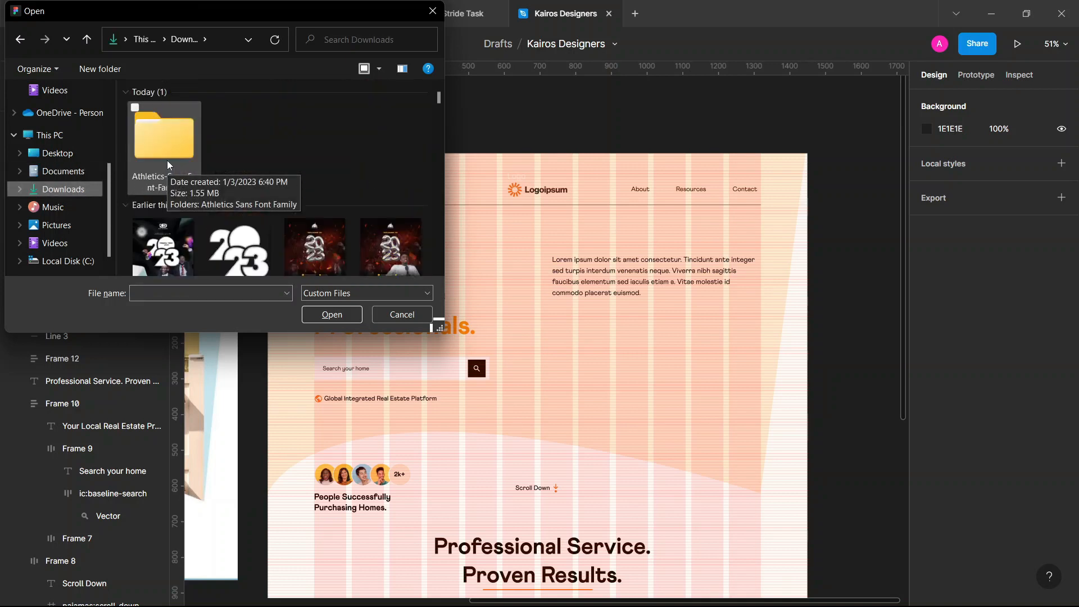
Switch to the Edge browser and cancel the duplicate download "cozy-house-concept-with-wooden-toy-house (1).jpg"
key("super+Tab")
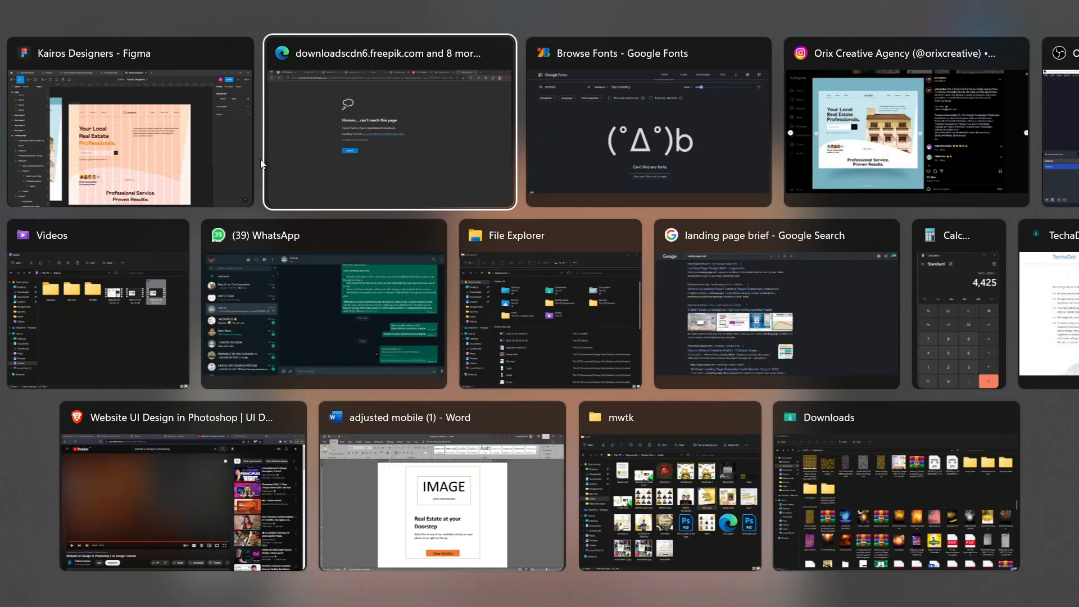
left_click(262, 163)
left_click(992, 36)
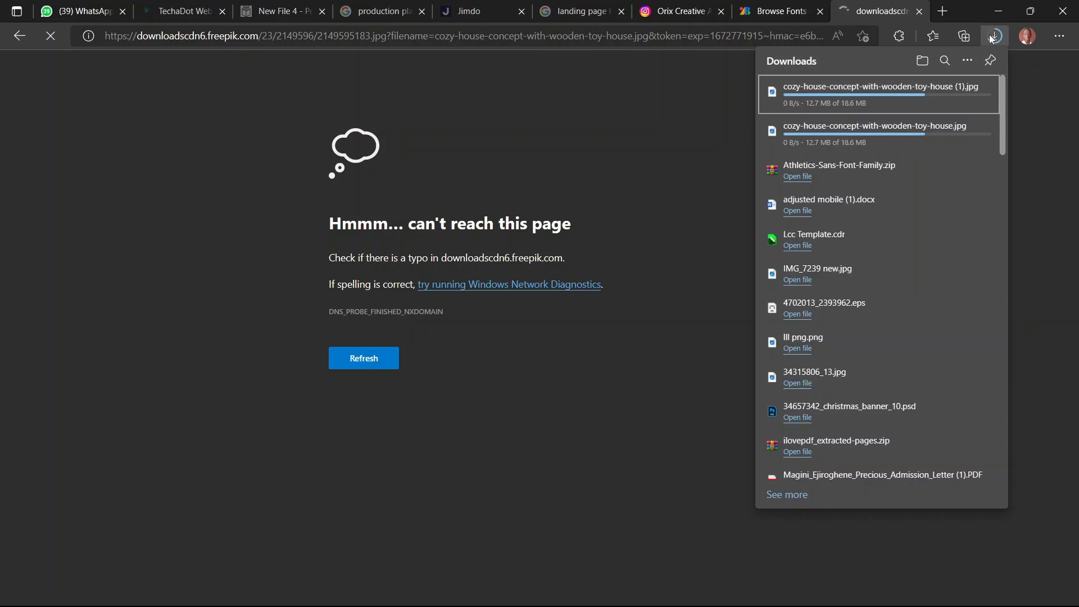
mouse_move(976, 94)
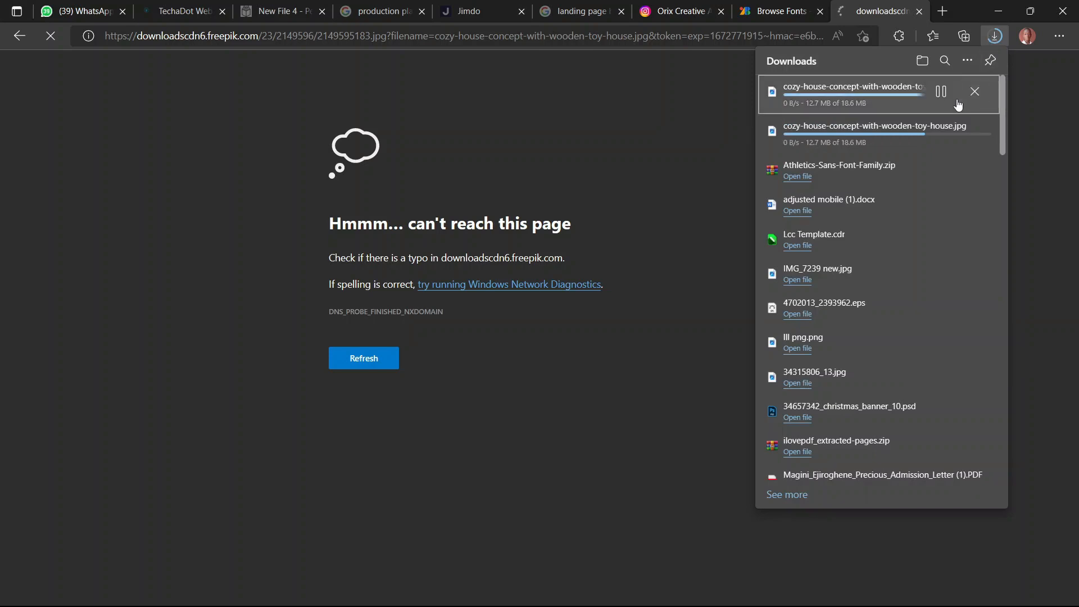
left_click(976, 94)
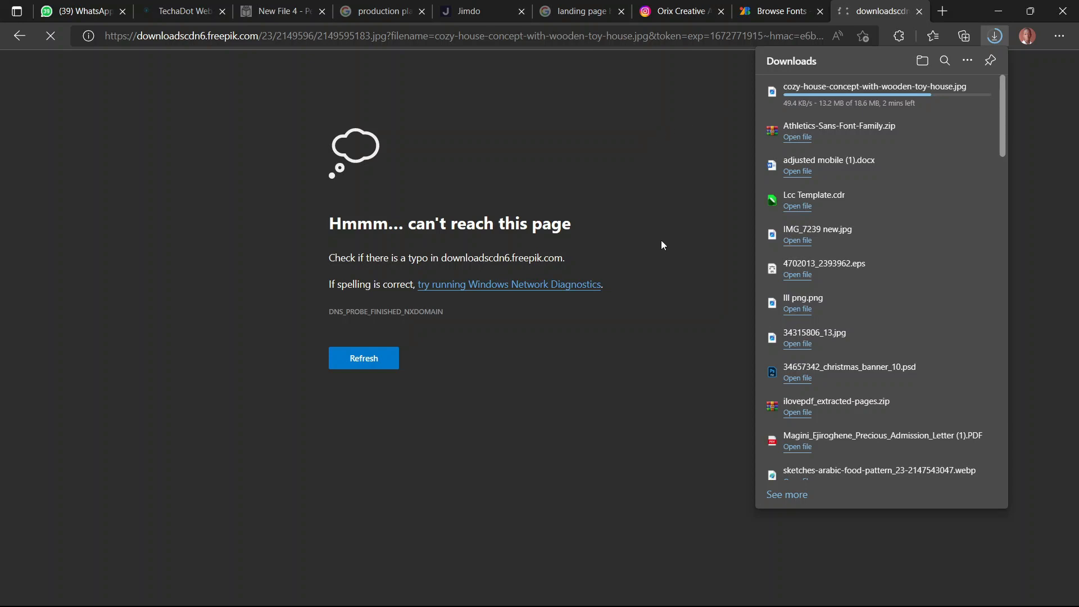
Switch back to Figma, dismiss the image import dialog and run the Unsplash plugin
key("alt+Tab")
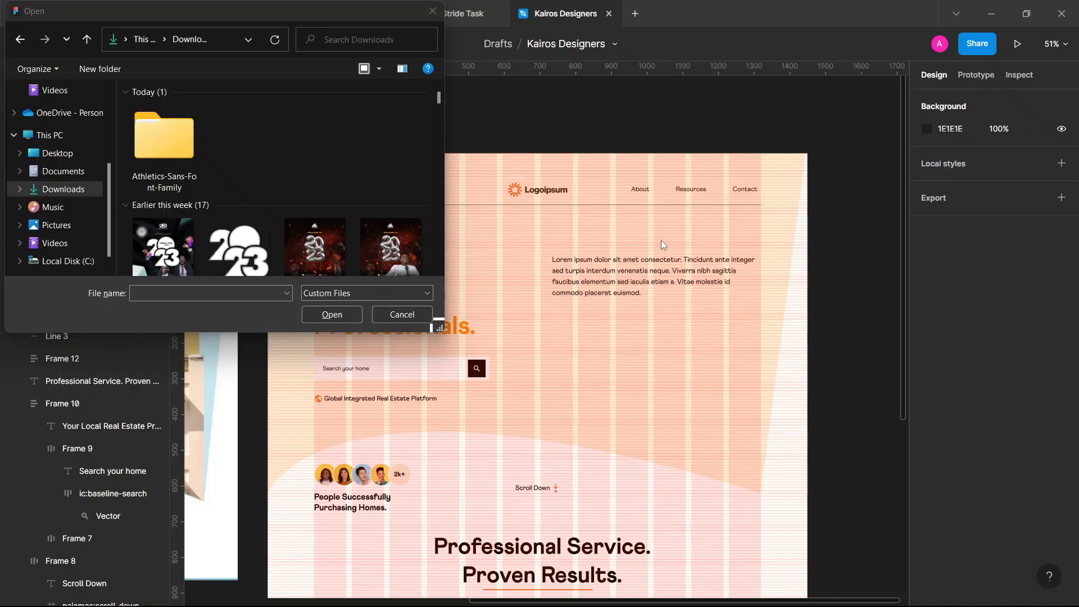
left_click(379, 313)
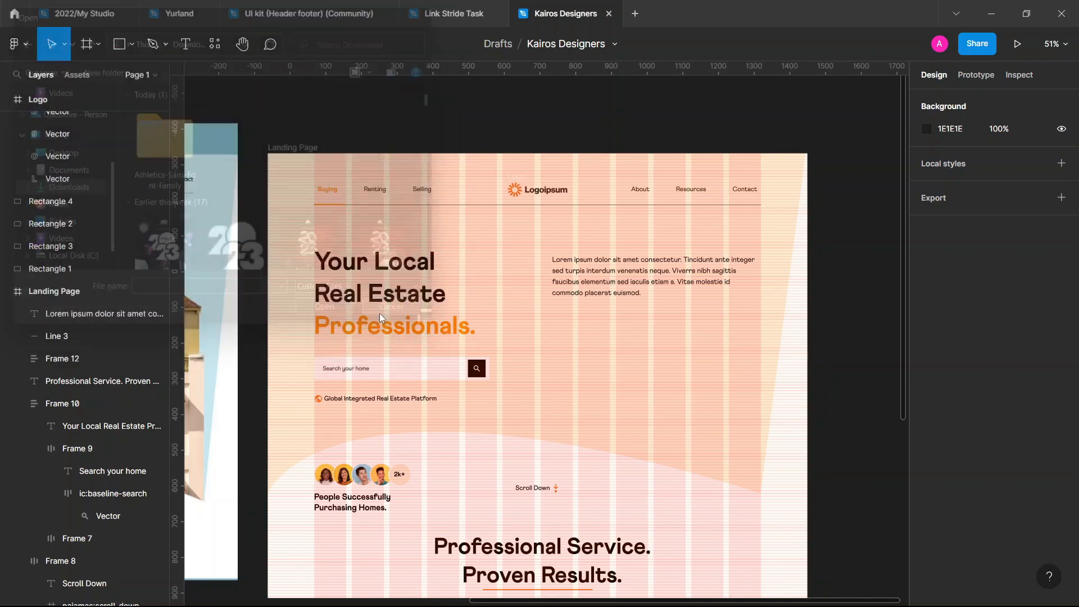
key("ctrl+slash")
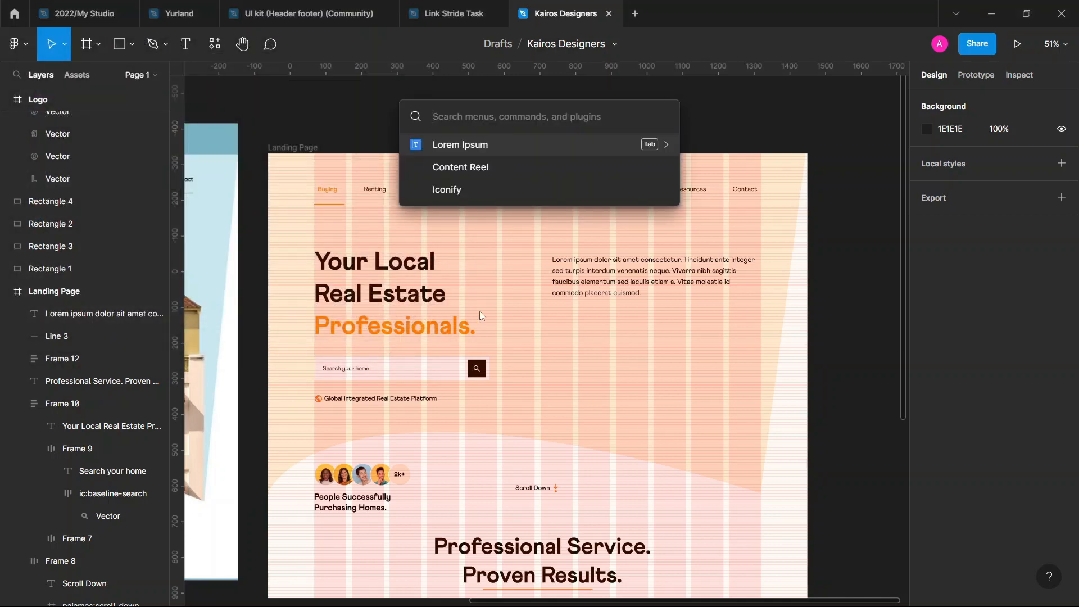
type("unsp")
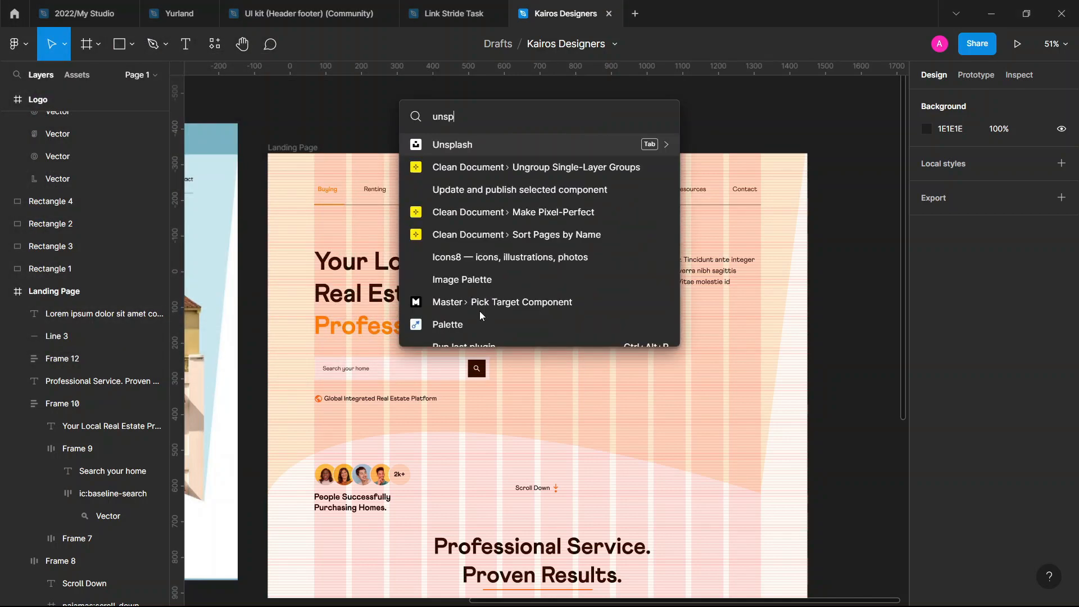
key("Return")
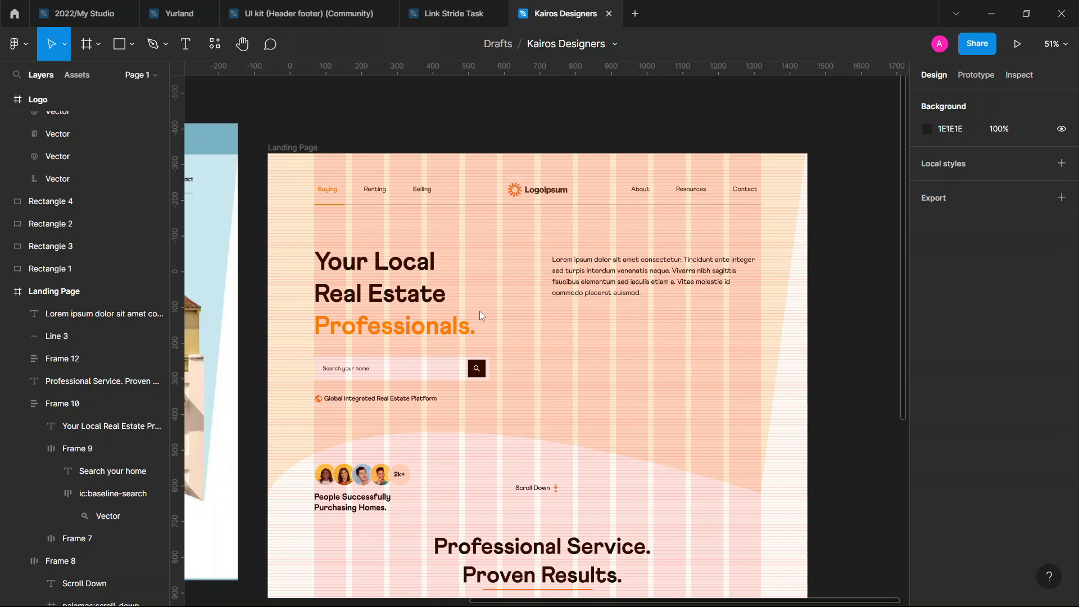
scroll(480, 312, "down", 3)
scroll(480, 311, "up", 3)
scroll(480, 311, "down", 2)
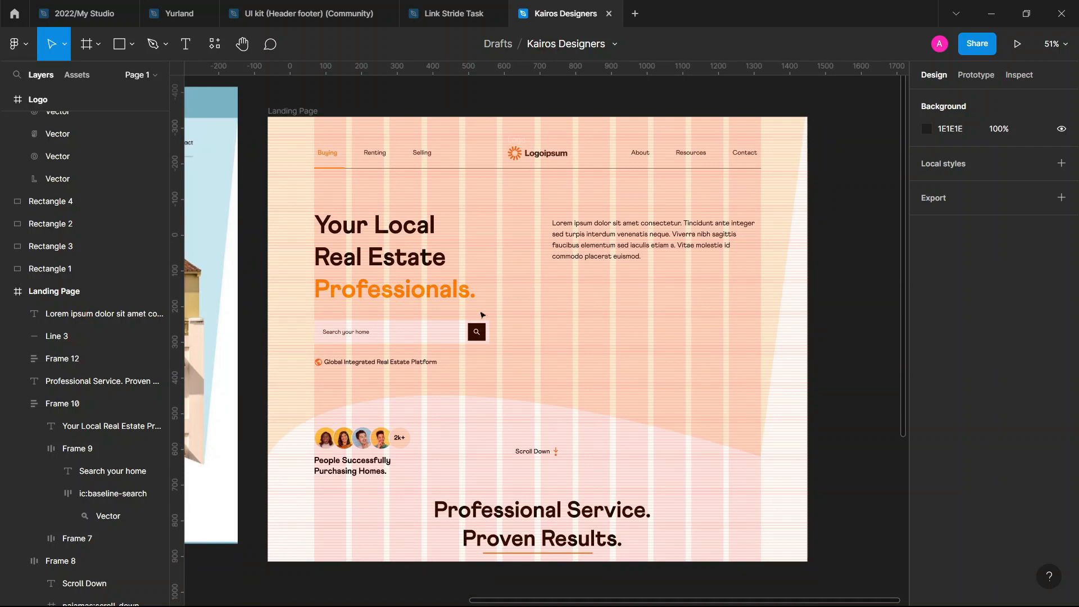
key("ctrl+alt+p")
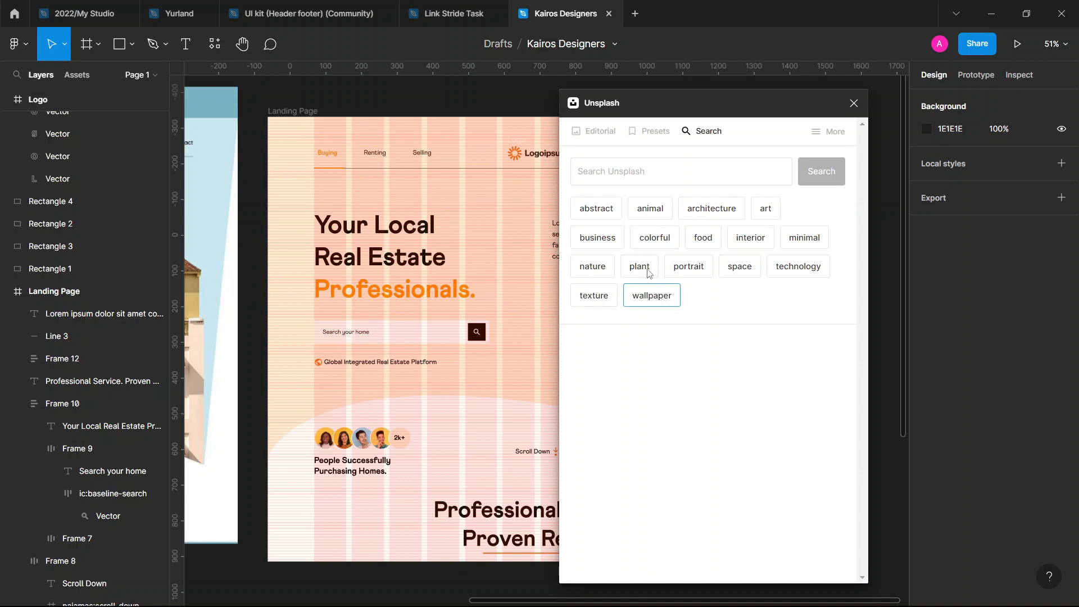
Search Unsplash for "House" and insert the grey photo of curved, shell-shaped roofs
left_click(671, 177)
type("House")
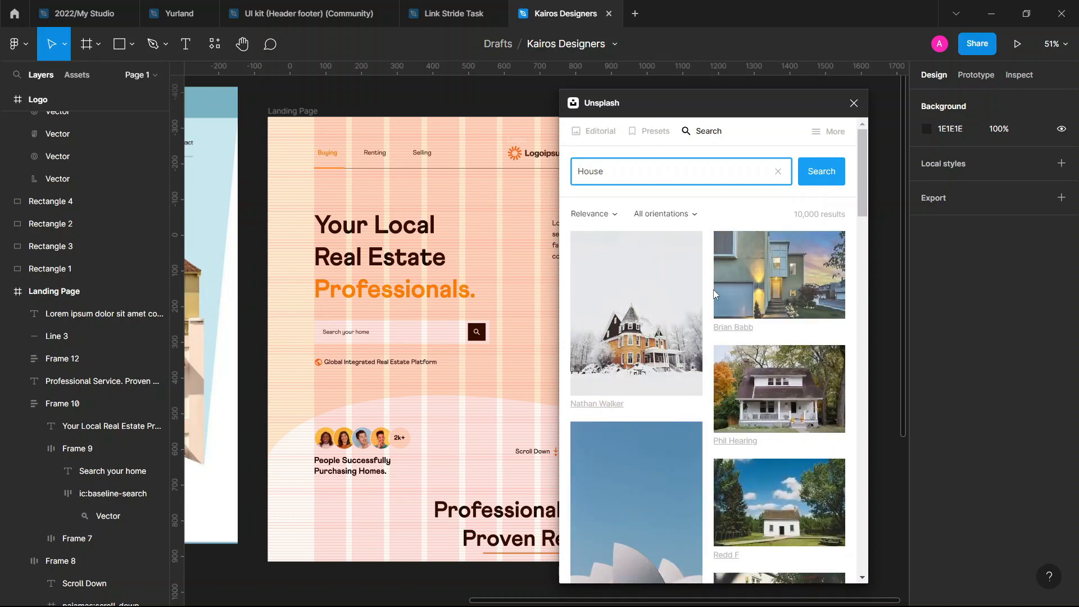
scroll(714, 290, "down", 2)
scroll(714, 293, "down", 6)
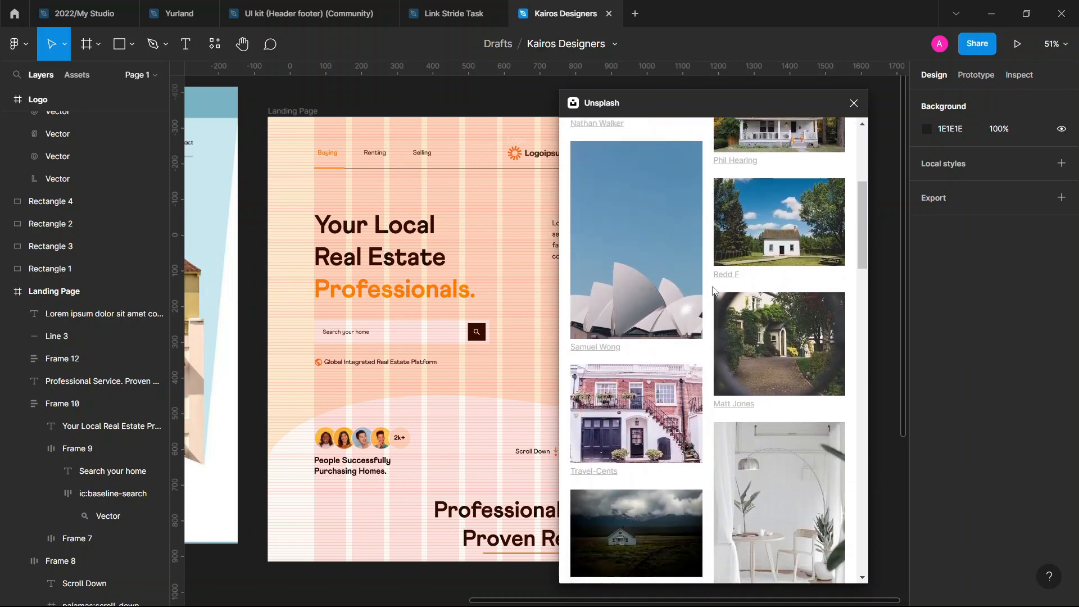
scroll(712, 288, "down", 8)
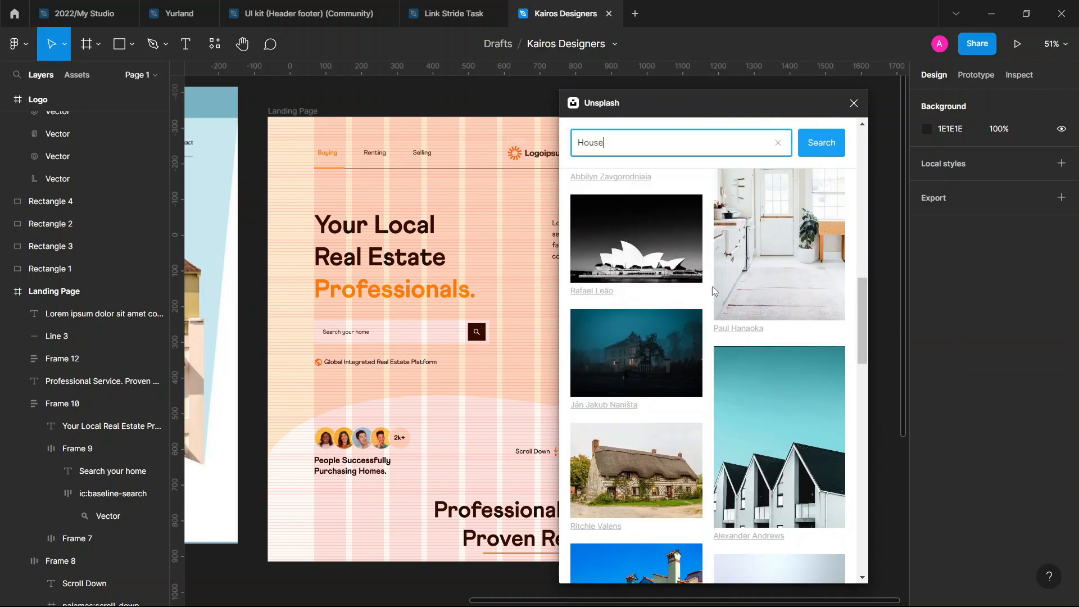
scroll(713, 289, "down", 6)
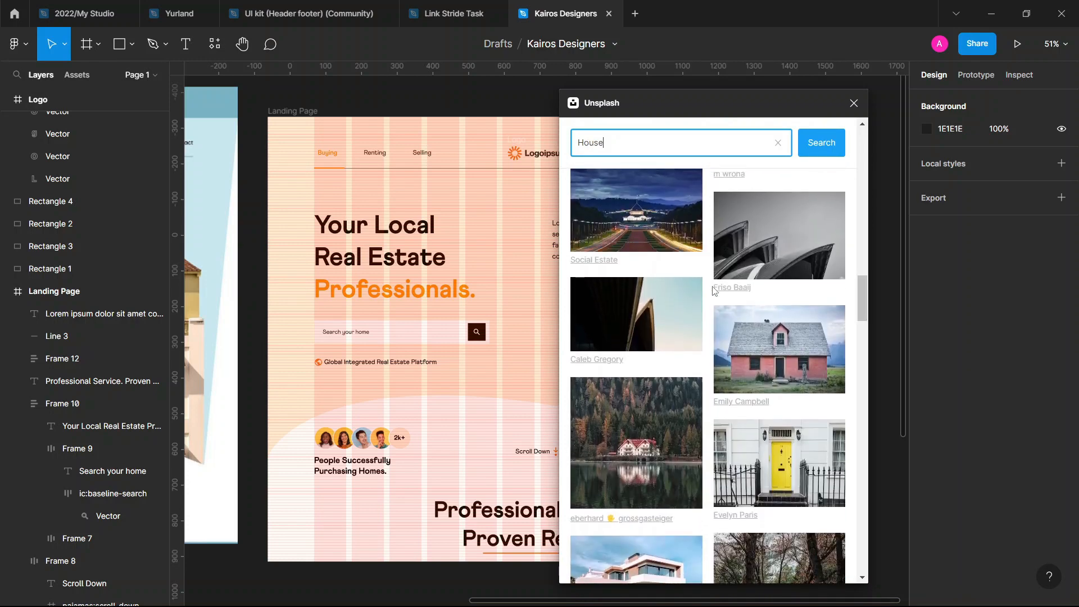
left_click(770, 258)
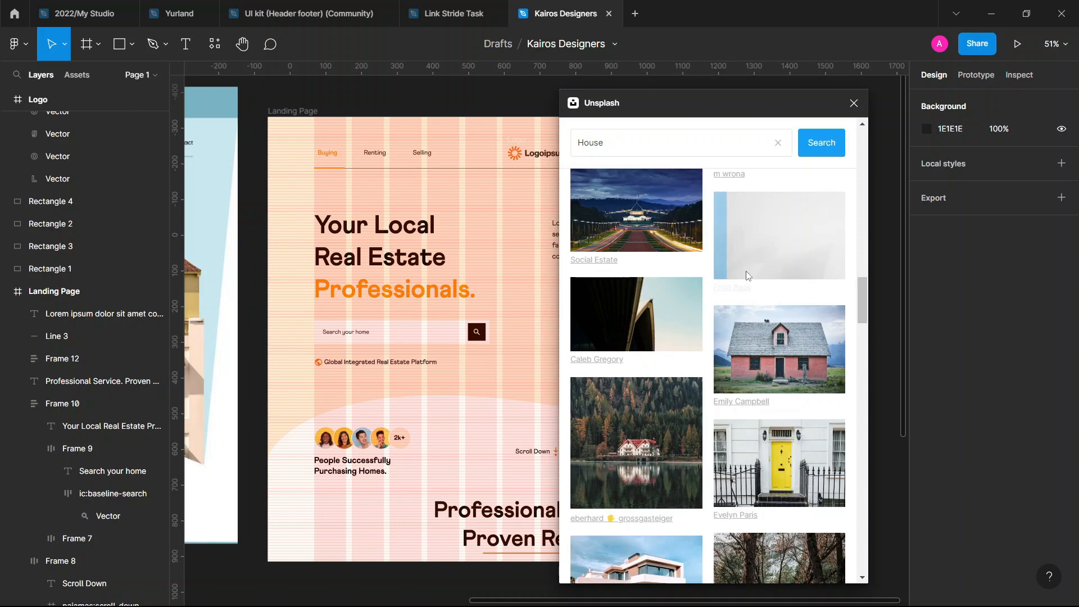
Move the inserted shell-roof photo off the landing page to X -146, Y -1775 on the canvas above it
scroll(642, 378, "down", 3)
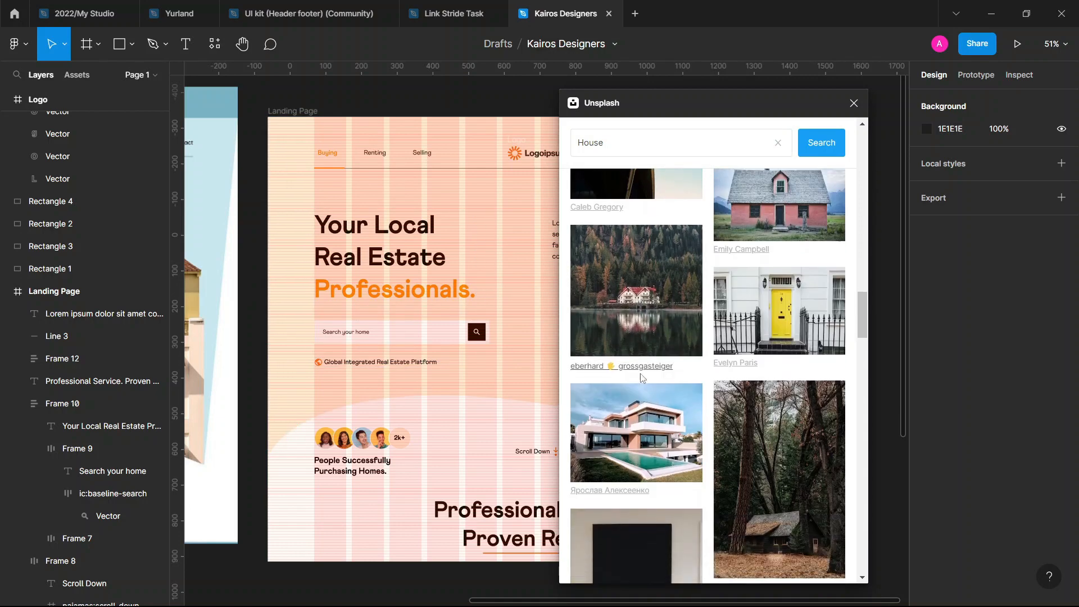
scroll(646, 379, "right", 3)
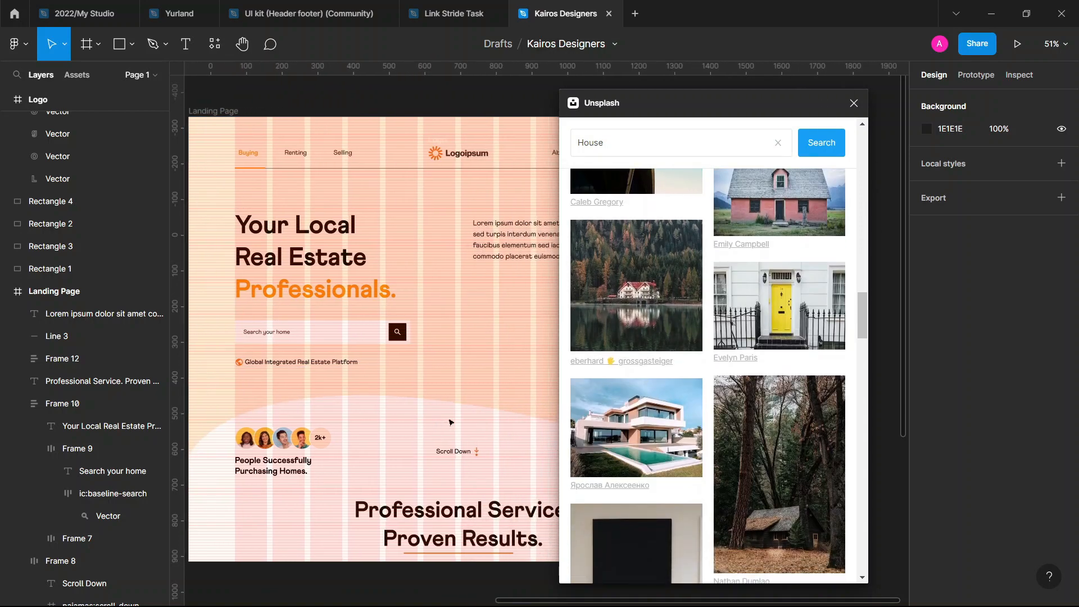
scroll(715, 382, "down", 3)
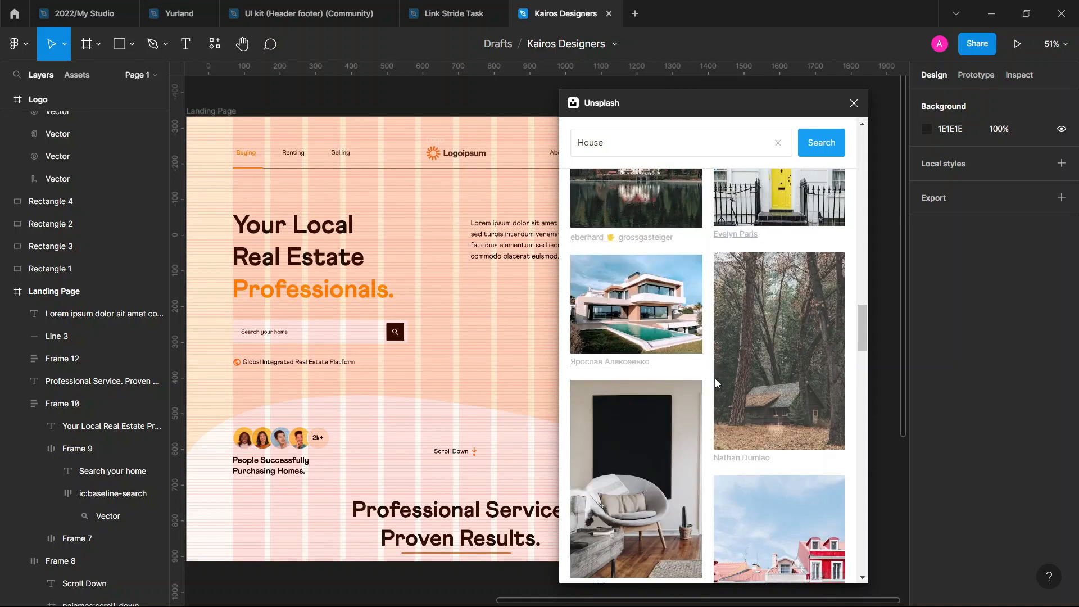
scroll(715, 382, "down", 3)
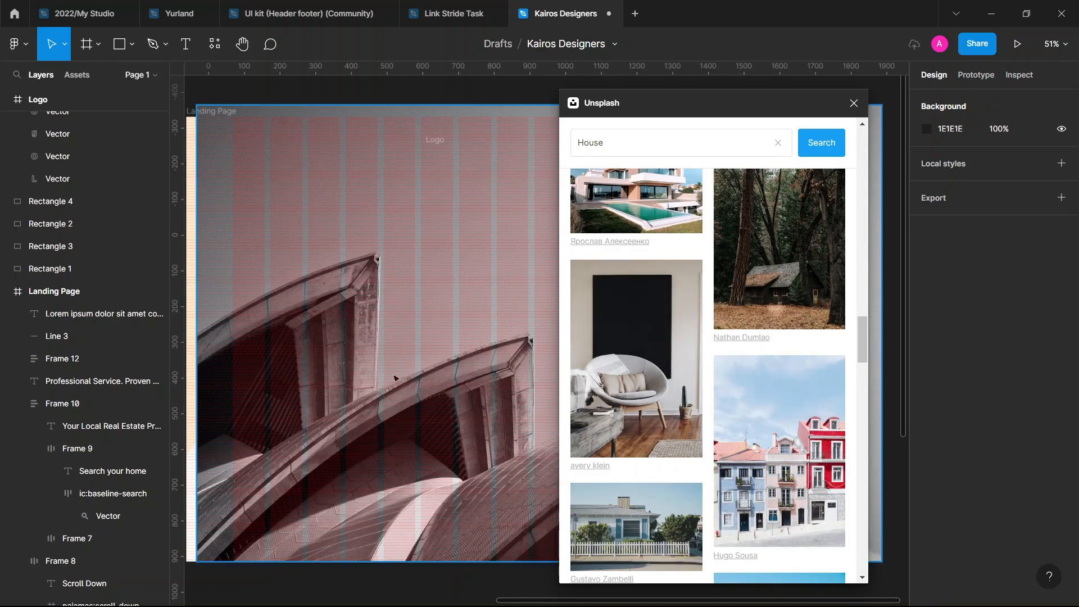
scroll(394, 378, "down", 5)
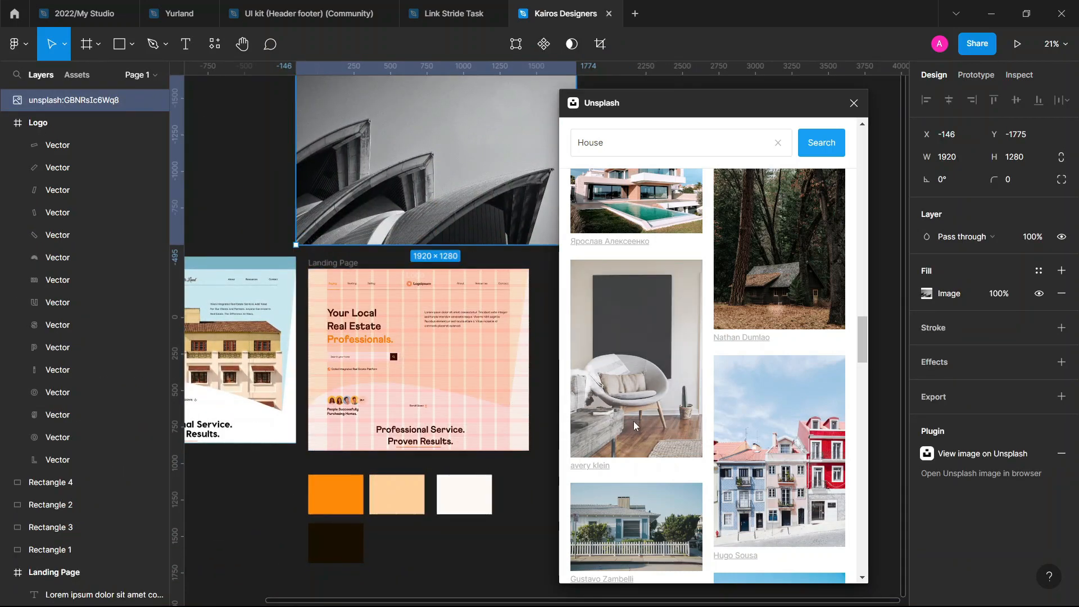
Replace the selected shell-roof picture with the Unsplash photo of a tall brown stone tower seen from below
scroll(633, 420, "down", 5)
scroll(633, 421, "down", 10)
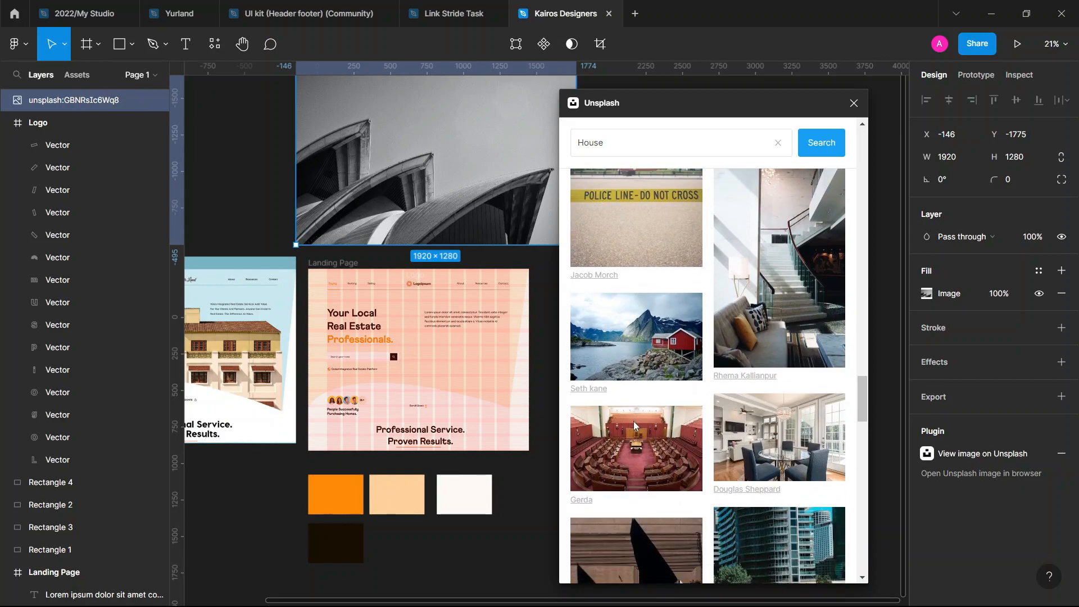
scroll(632, 421, "down", 10)
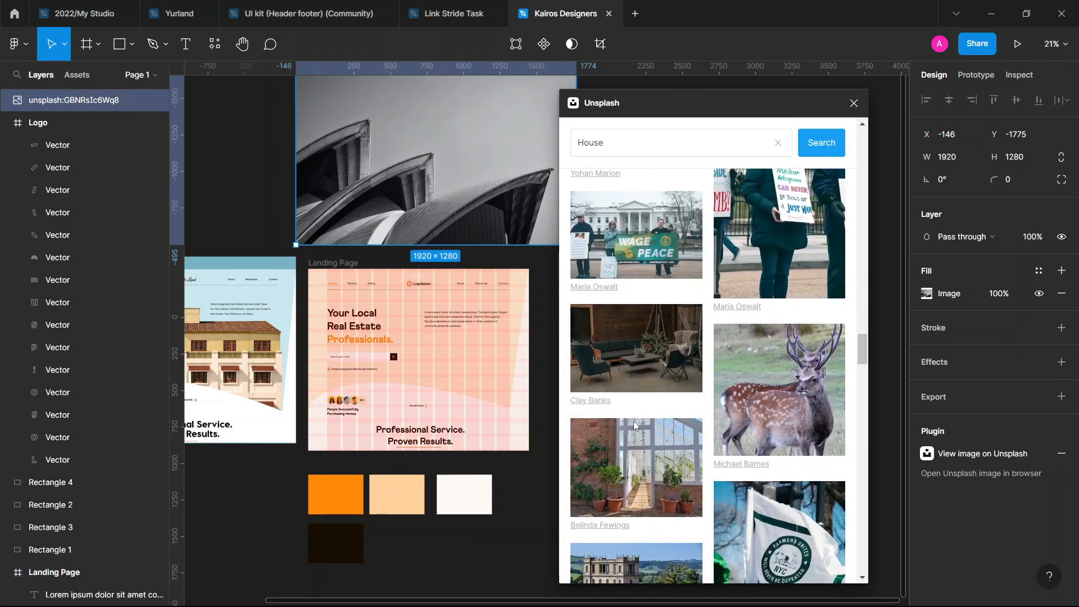
scroll(635, 425, "down", 10)
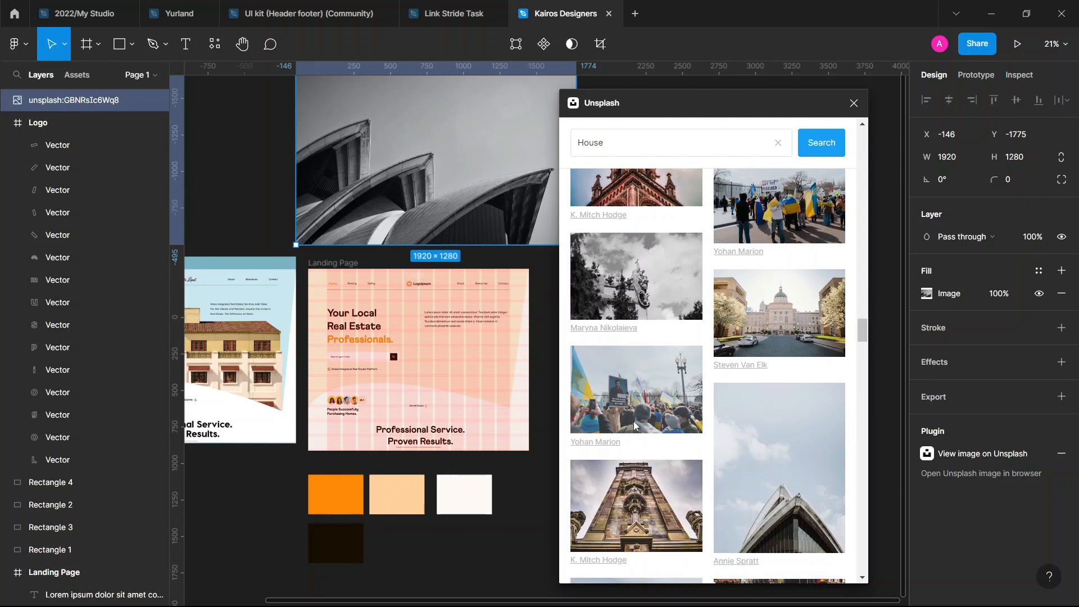
left_click(630, 509)
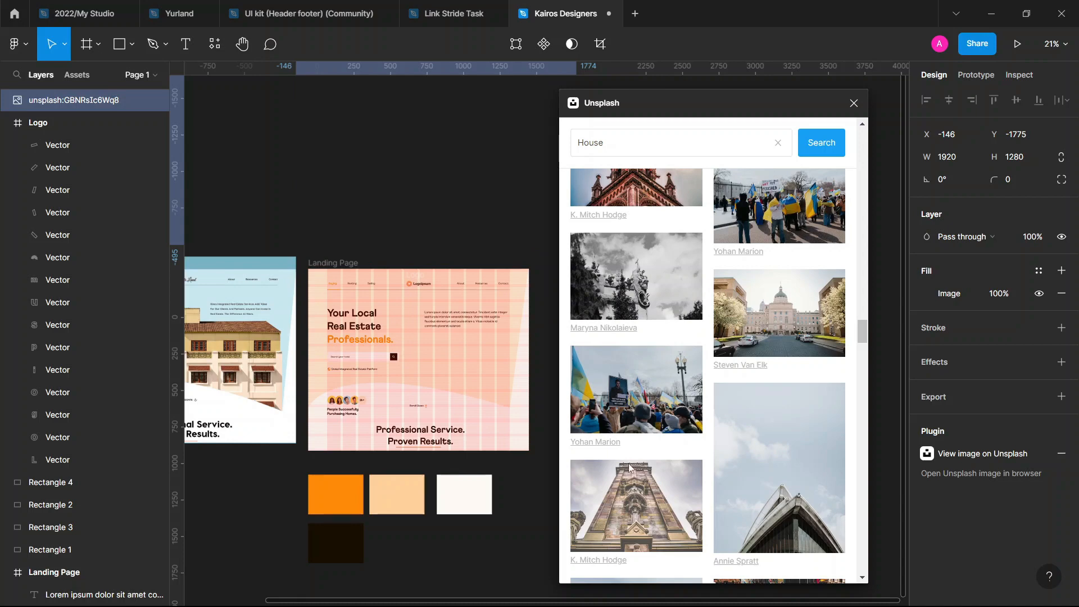
Move the tower photo to X -723, Y -2020 and strip its background with the Remove BG plugin
scroll(412, 336, "up", 4)
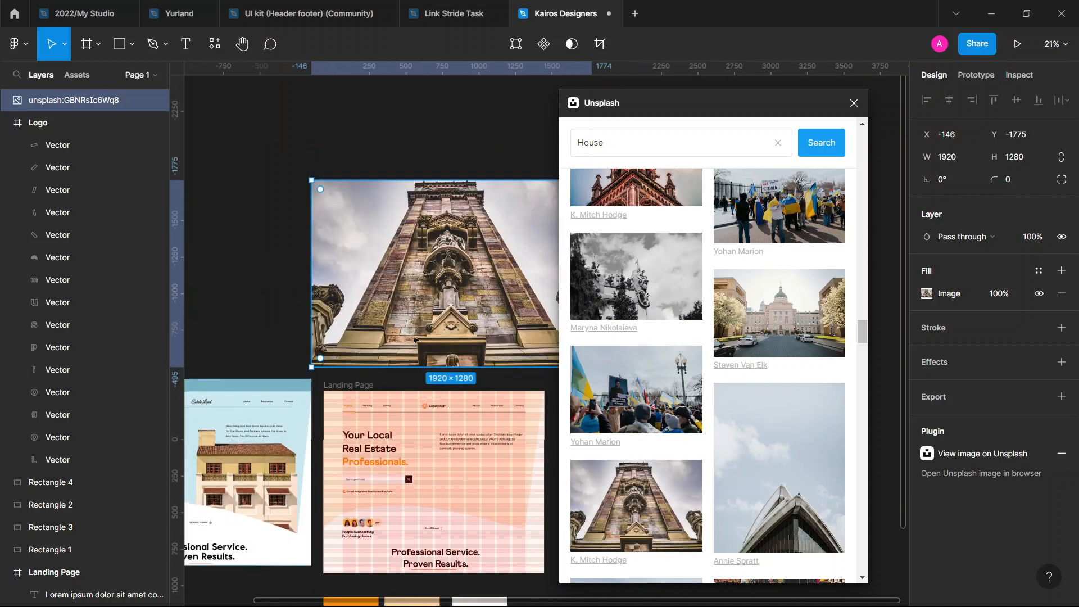
left_click_drag(371, 233, 287, 199)
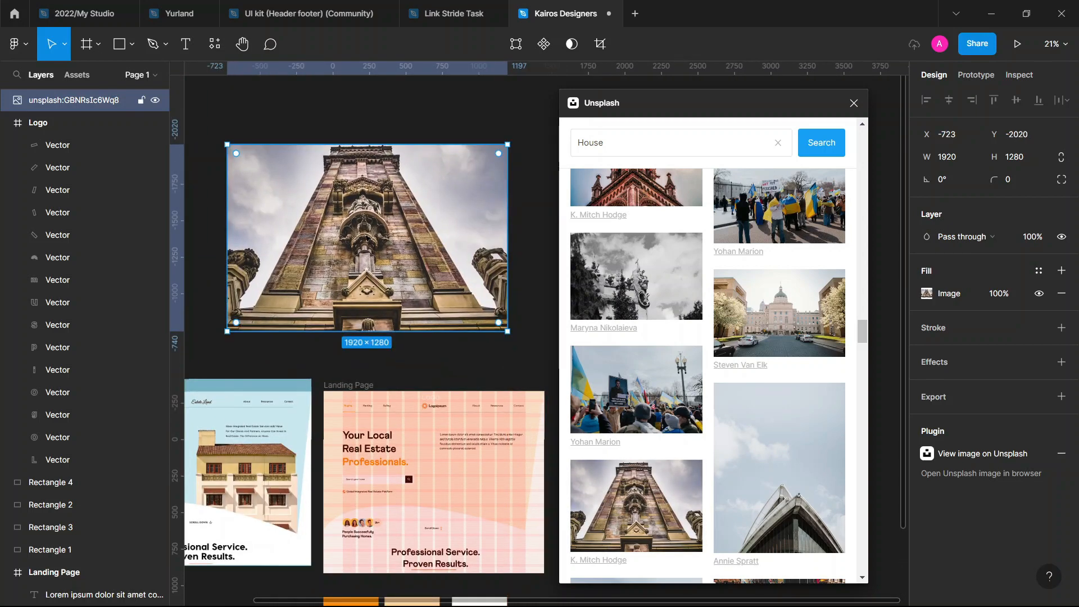
key("ctrl+slash")
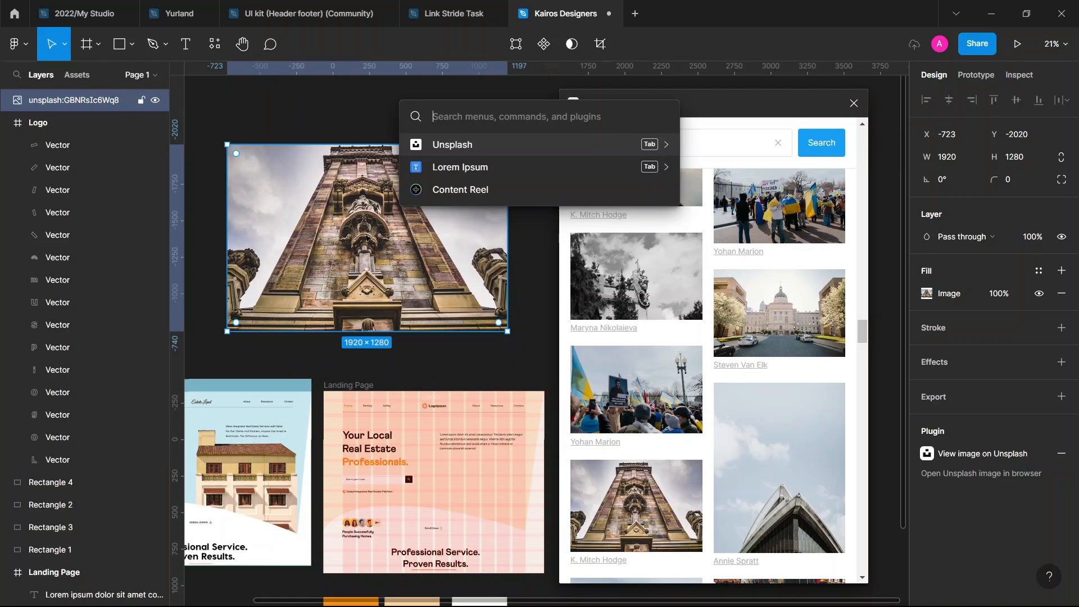
type("remo")
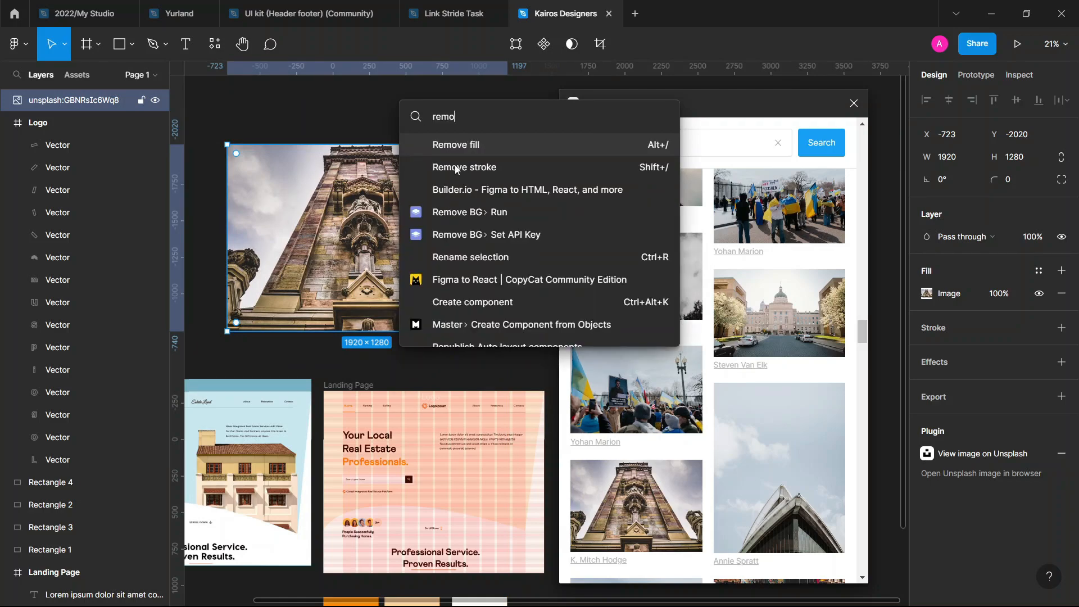
left_click(490, 212)
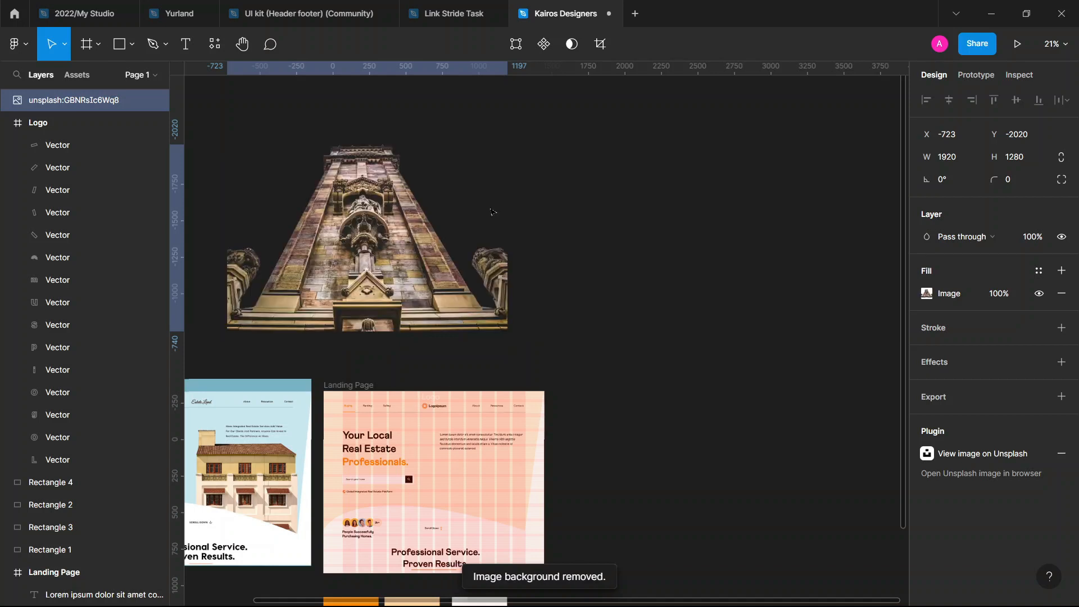
Move the cut-out tower to X 1149, Y -456 over the landing page's edge and scale it to 1190 × 793
scroll(416, 183, "down", 3)
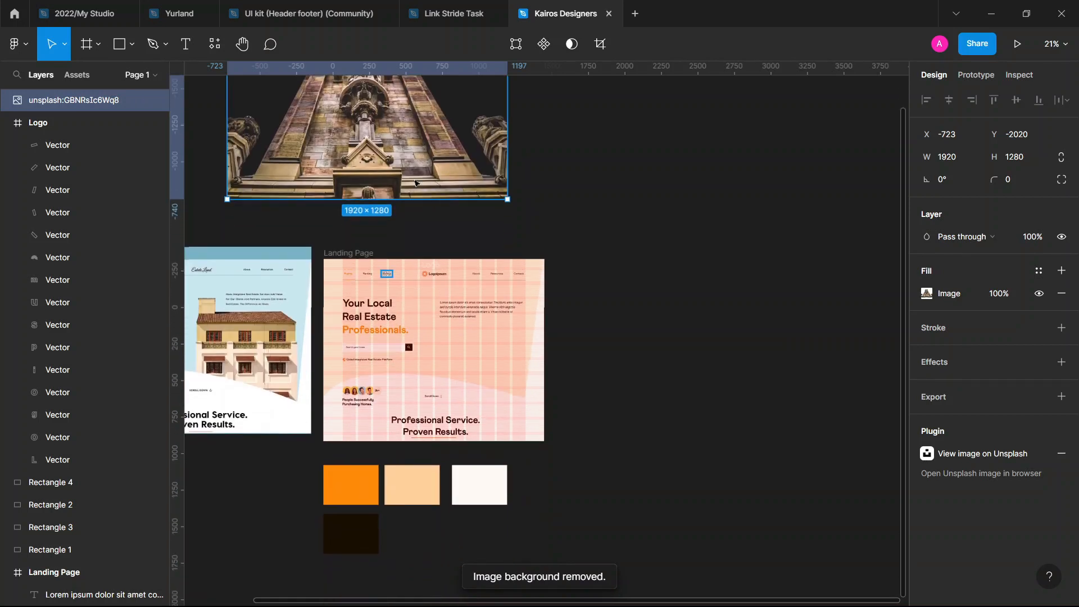
left_click_drag(415, 182, 689, 411)
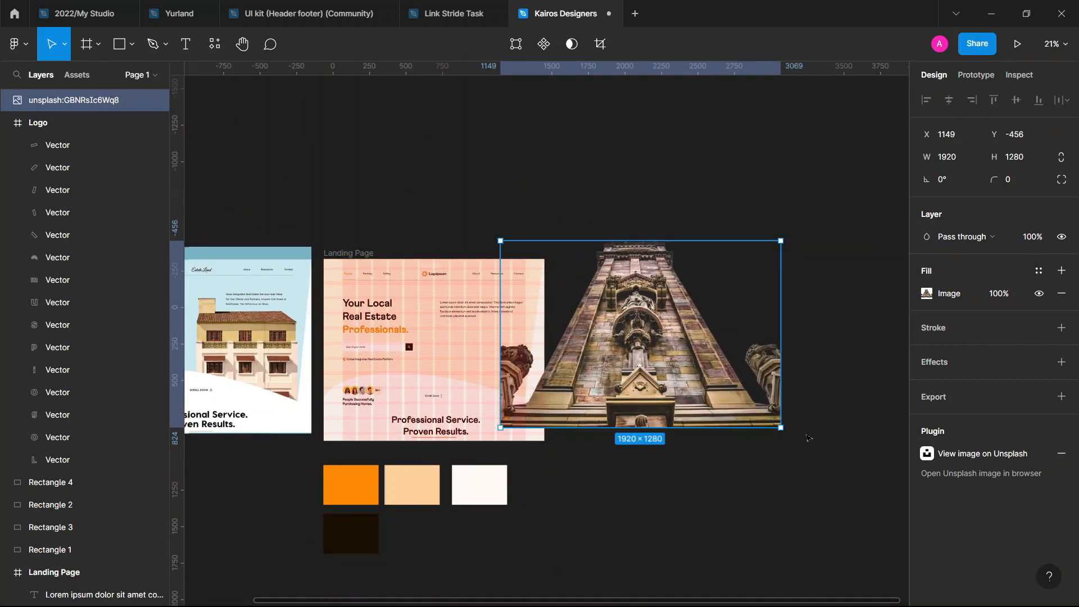
left_click_drag(780, 428, 626, 356)
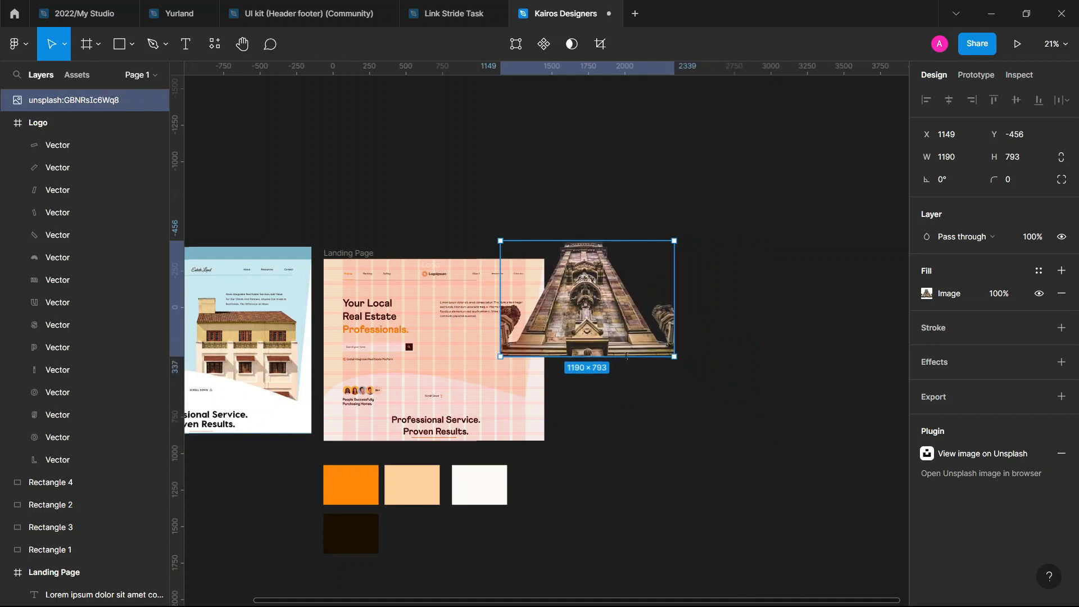
Place the cut-out tower inside the Landing Page frame at X 465, Y 326
scroll(517, 397, "up", 5)
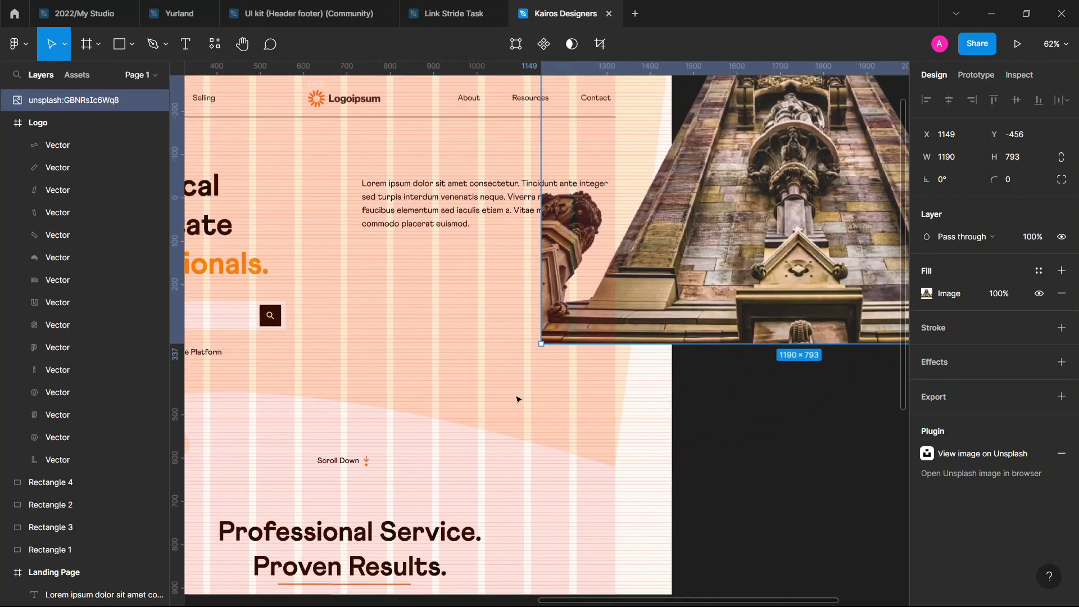
scroll(517, 399, "down", 3)
left_click_drag(747, 304, 550, 386)
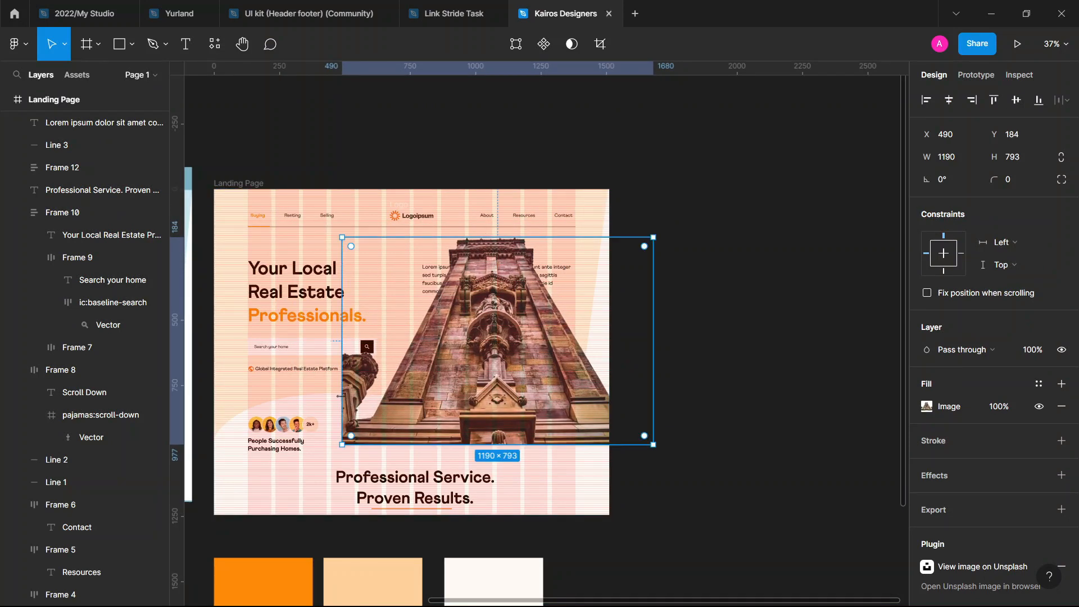
left_click_drag(465, 368, 459, 406)
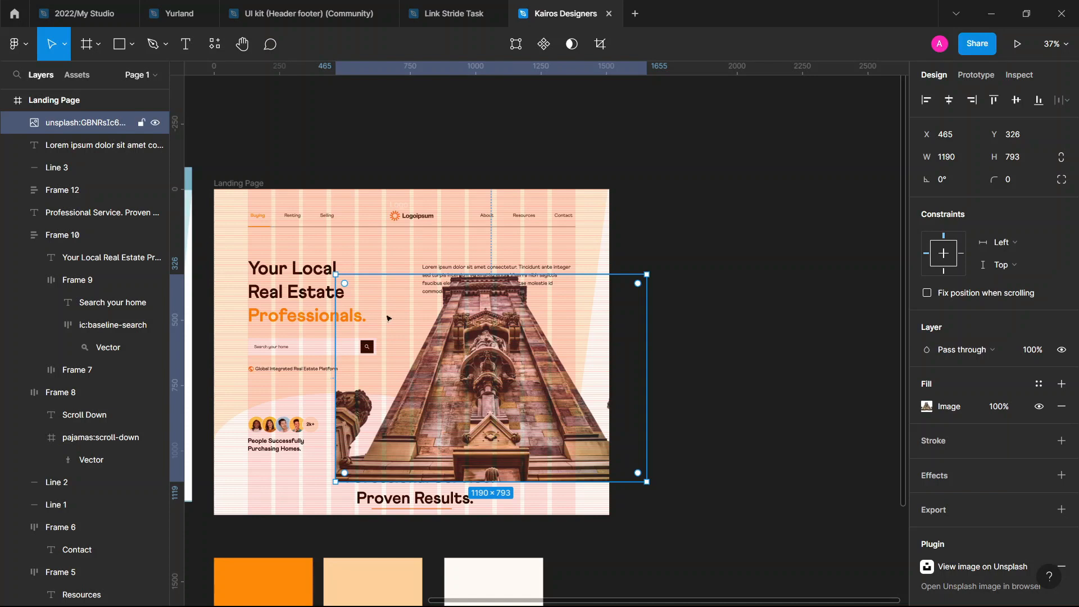
double_click(445, 331)
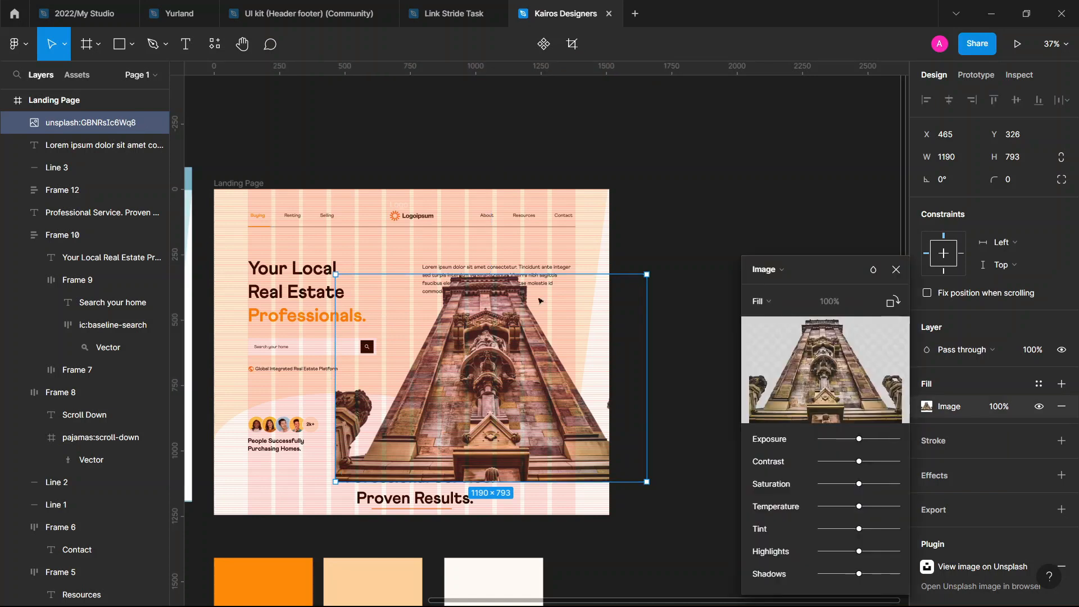
left_click(901, 273)
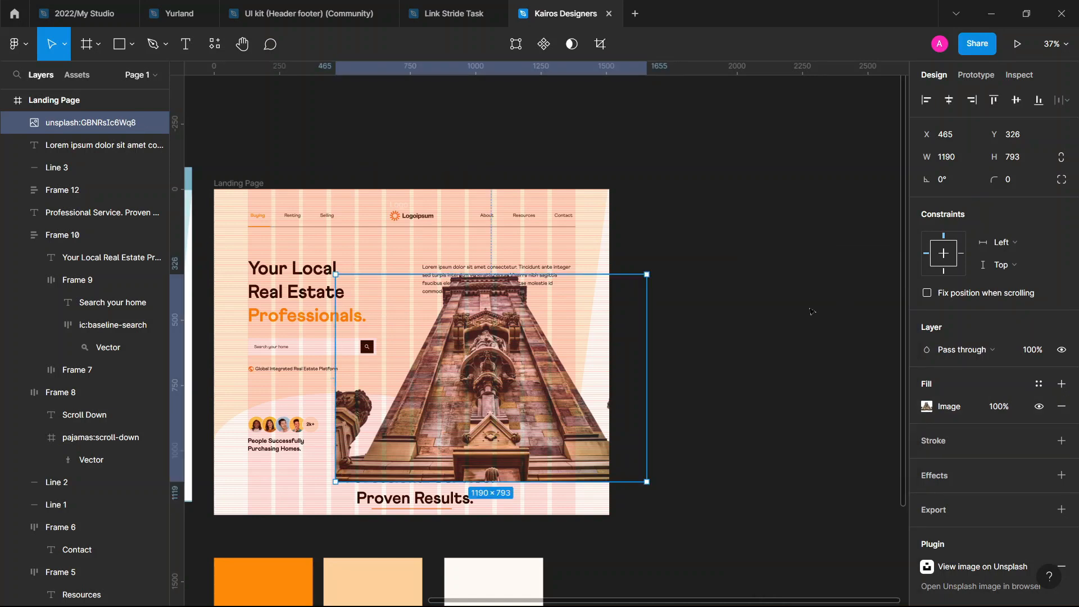
Import the cozy-house photo from Downloads at about 1342 × 895 and remove its background with Remove BG
key("ctrl+/")
key("Return")
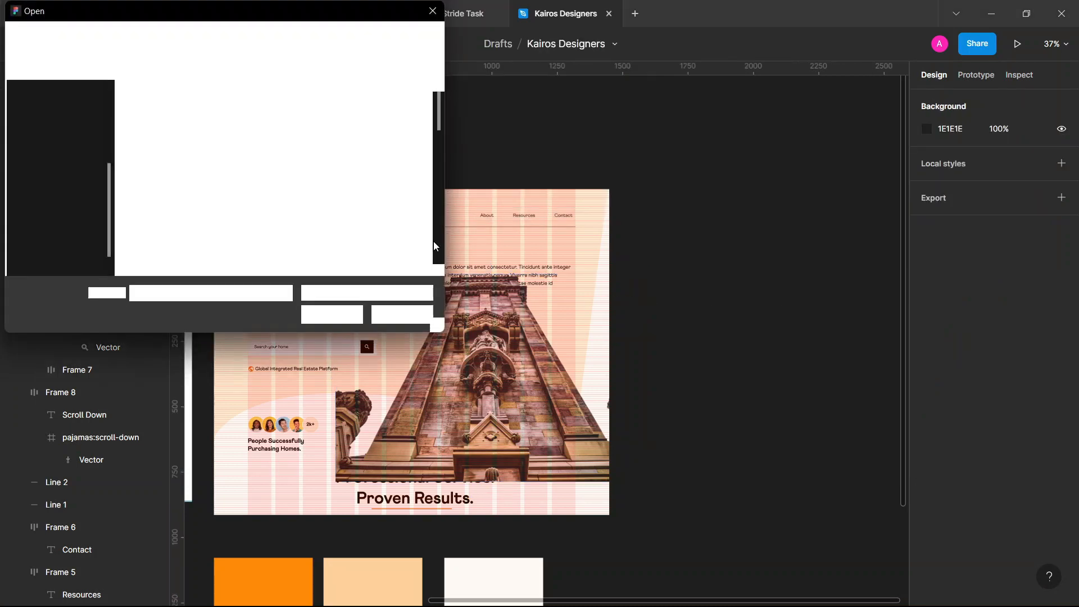
left_click(90, 191)
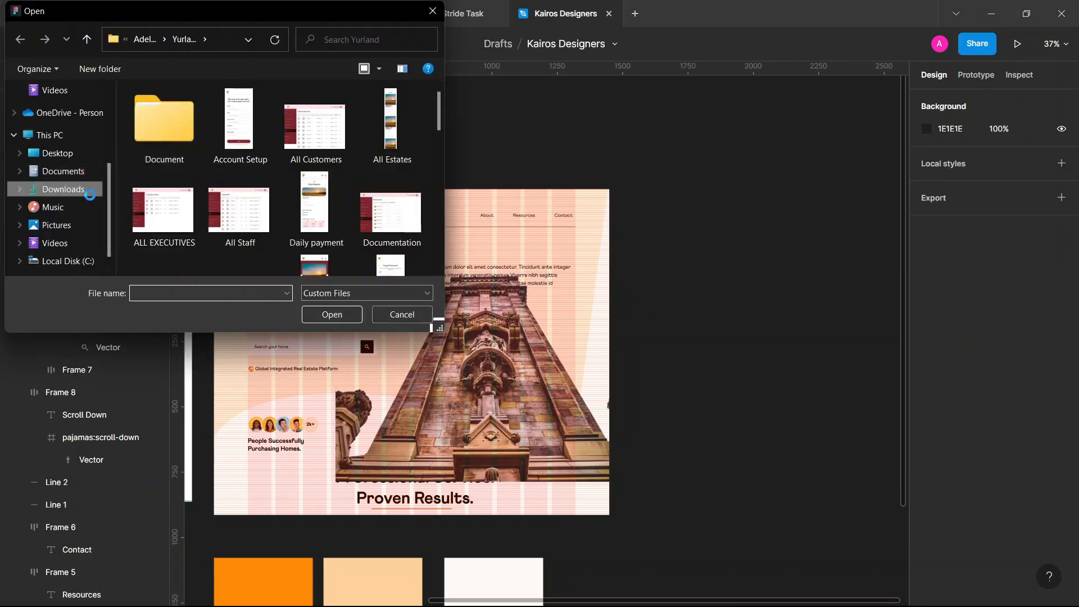
double_click(140, 163)
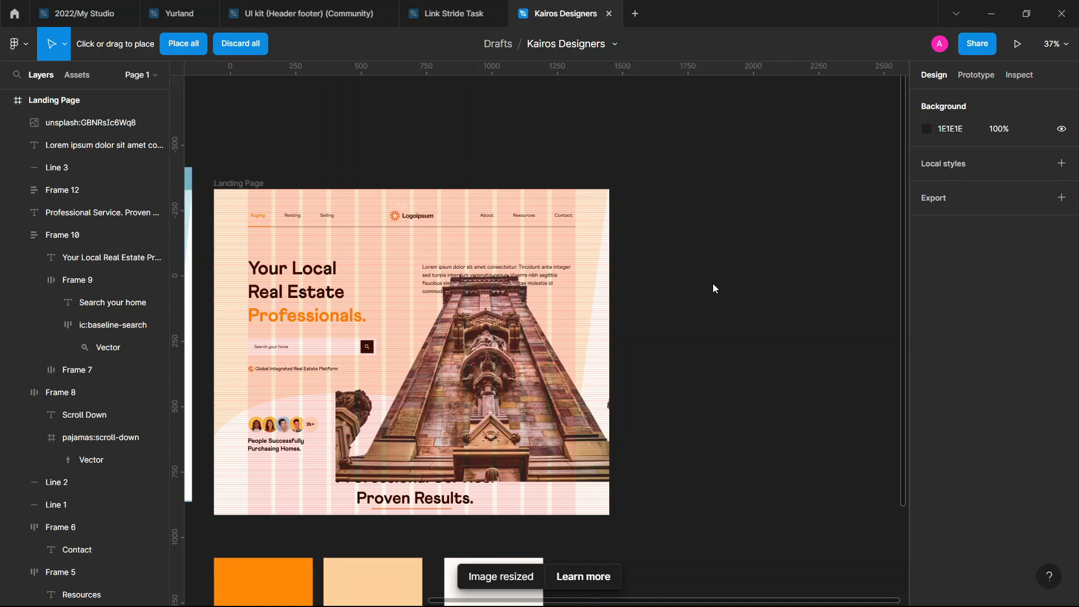
scroll(713, 283, "down", 1)
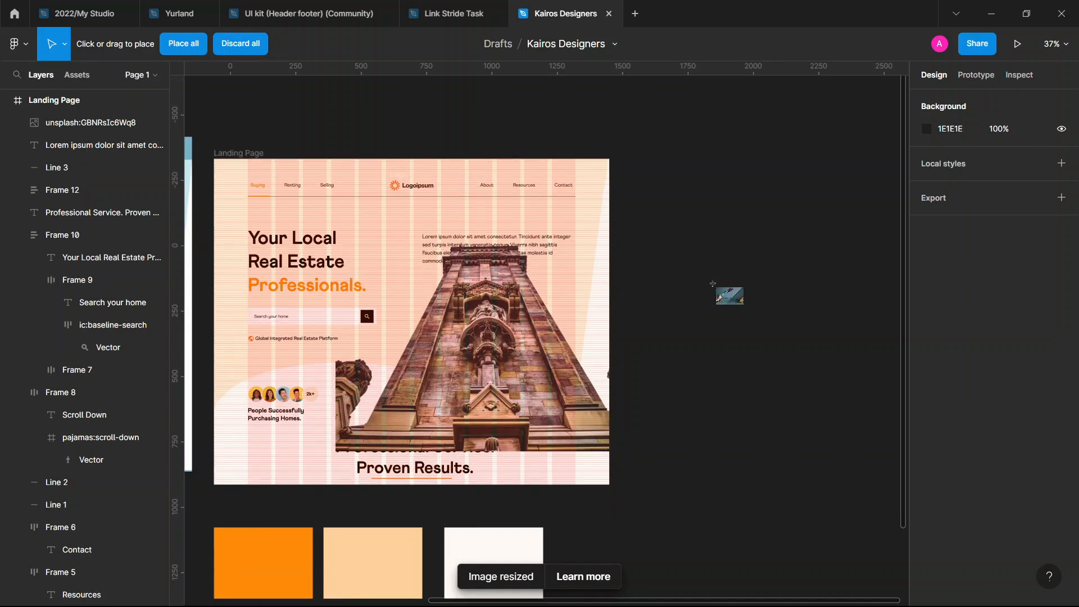
left_click_drag(443, 103, 794, 336)
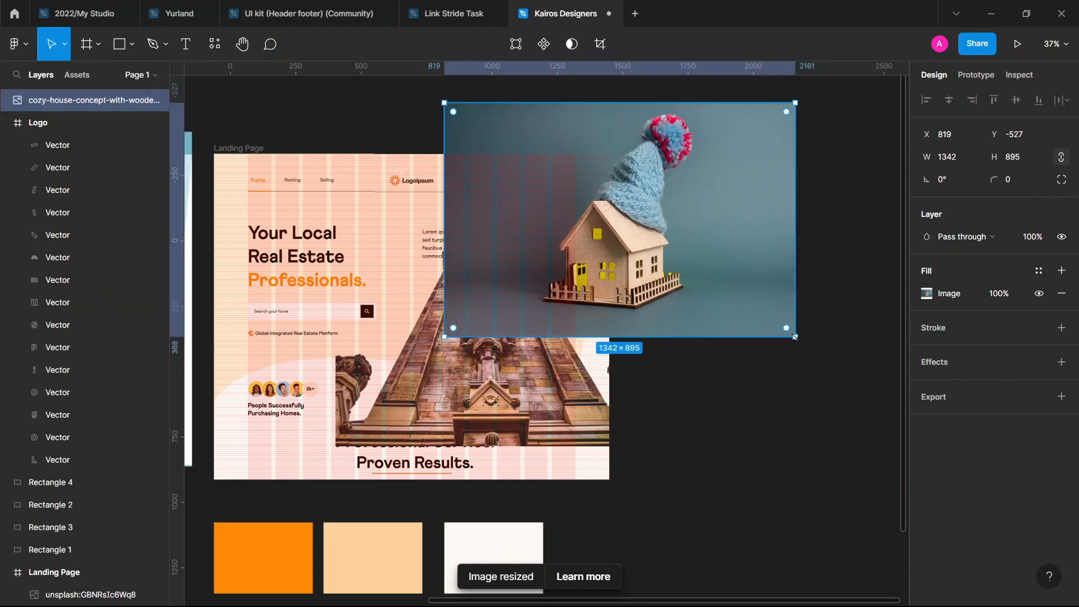
key("ctrl+slash")
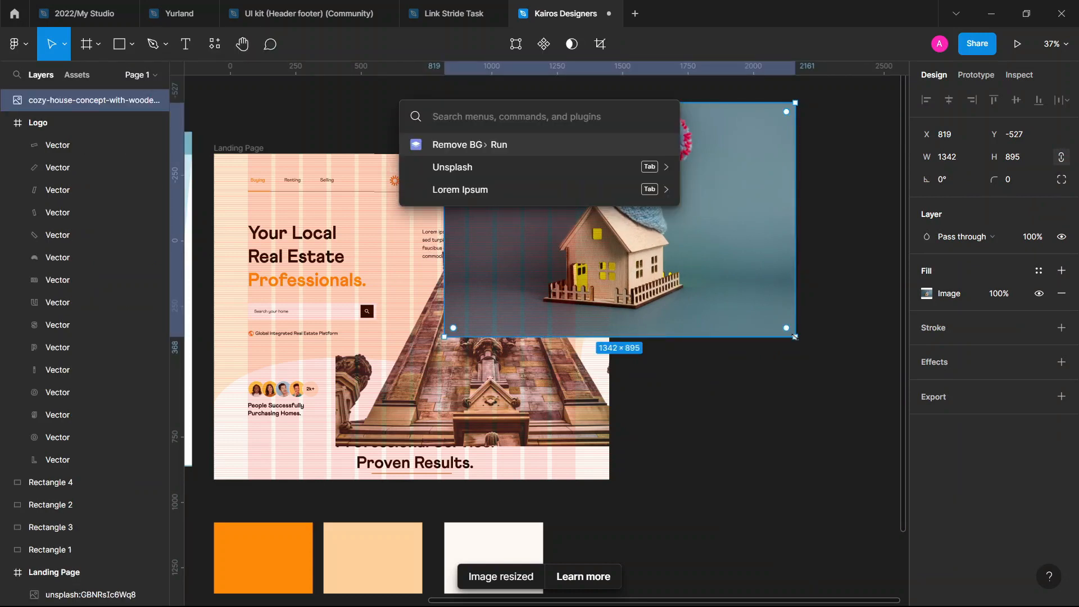
key("Return")
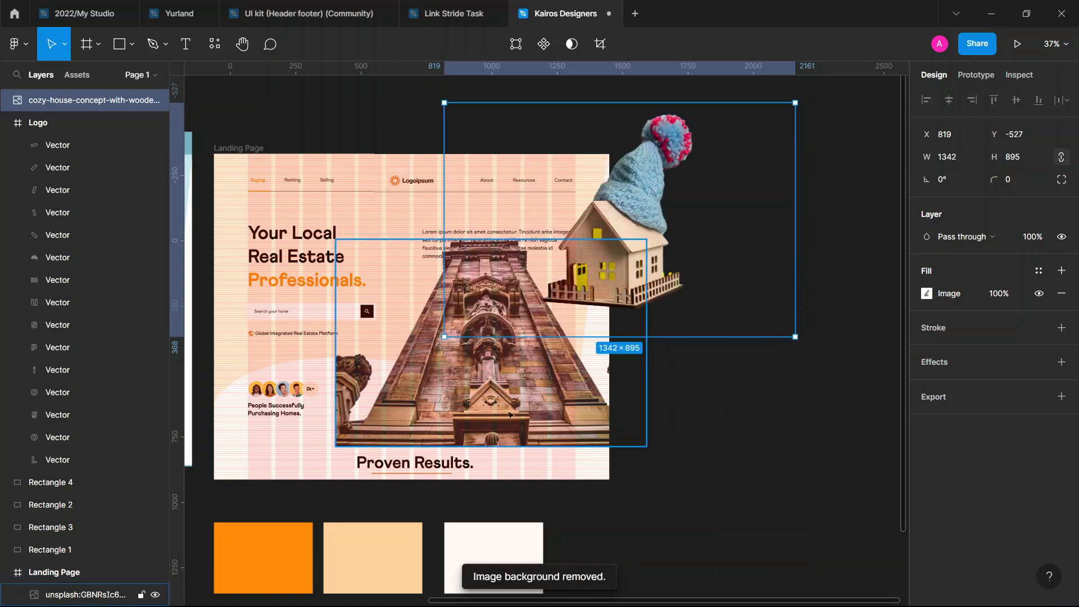
Delete the tower picture and move the cut-out house into the Landing Page frame at X 406, Y 163
left_click(508, 414)
key("Delete")
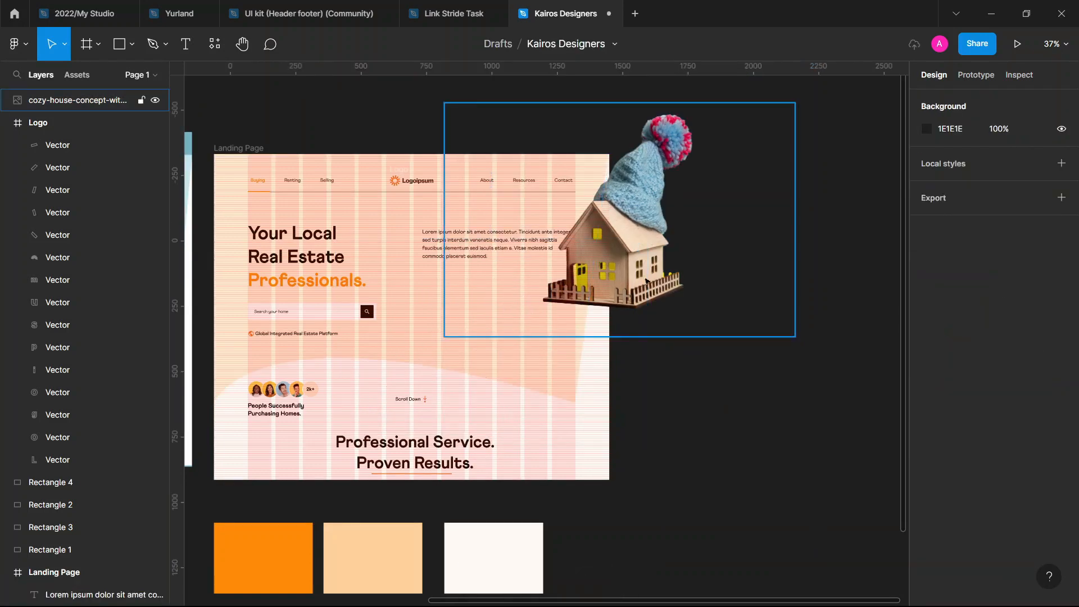
left_click_drag(626, 282, 521, 368)
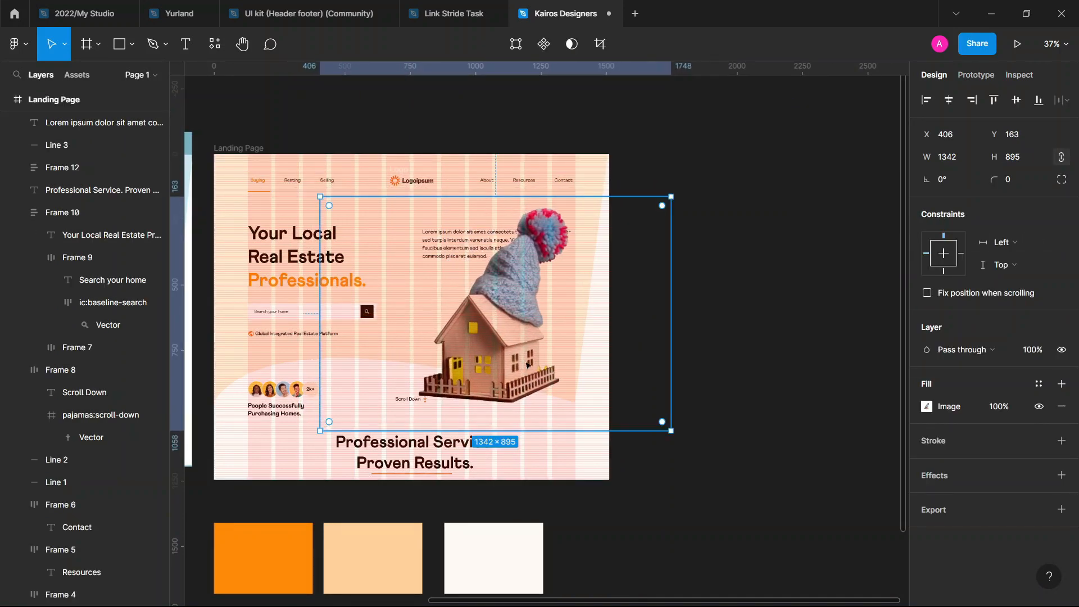
Mask the house picture with the curved peach Rectangle 5 shape and enable Use shape outlines
left_click(603, 178, "shift")
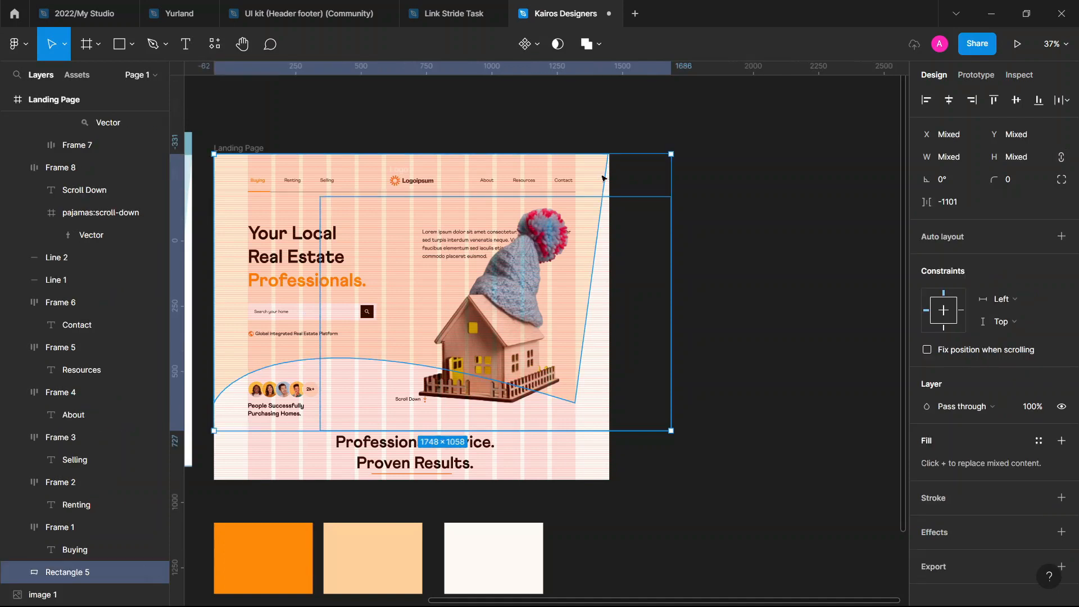
left_click(538, 45)
left_click(557, 45)
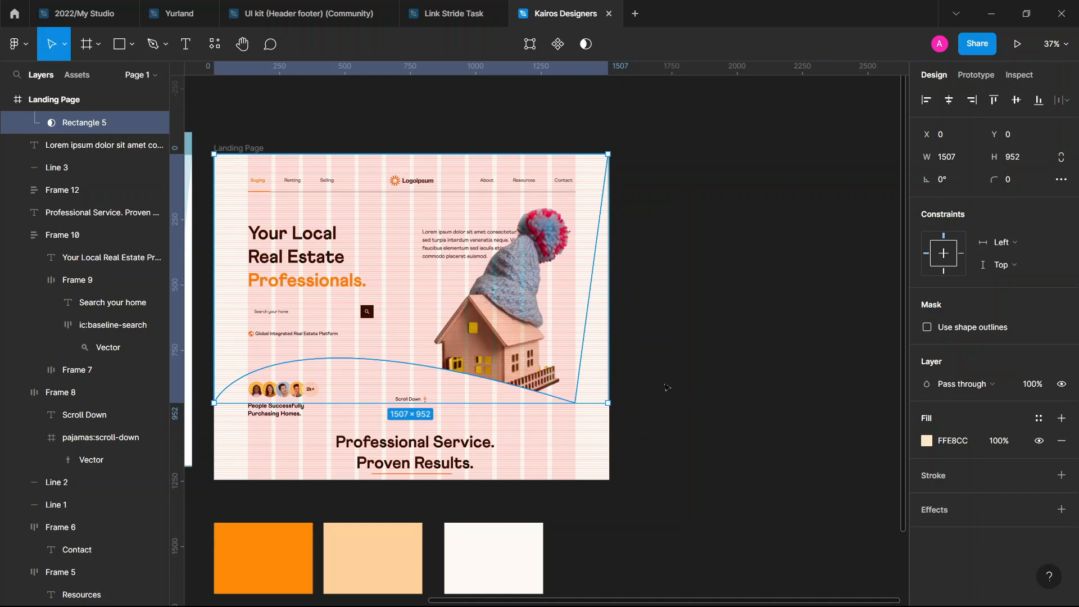
left_click(930, 330)
Replace the mask group's mixed fills with the house image, and try an extra 000000 fill at 20% before undoing it
scroll(56, 212, "up", 5)
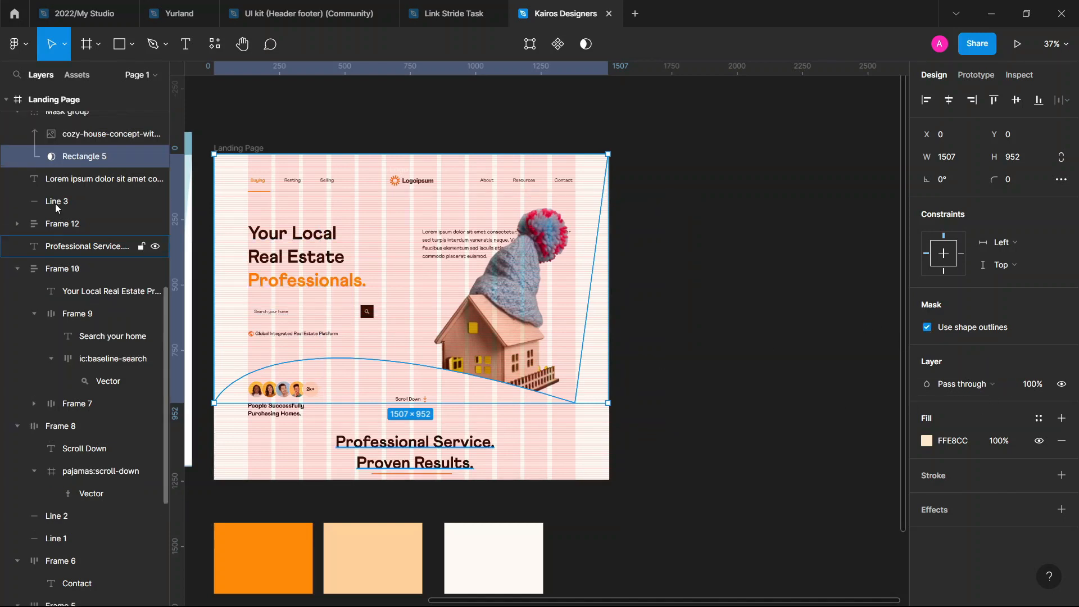
left_click(73, 210)
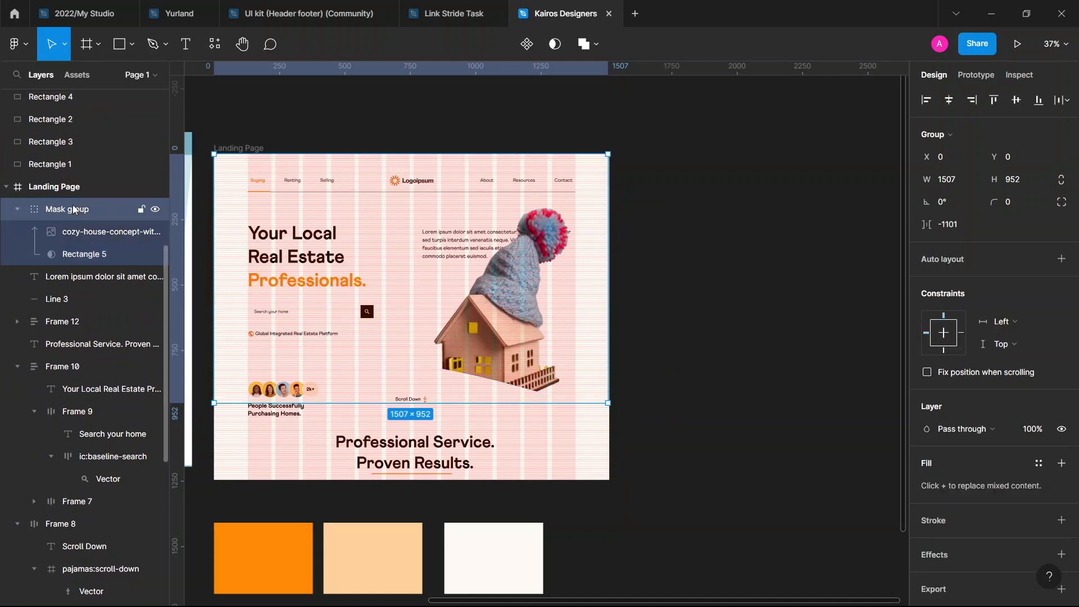
left_click(1058, 466)
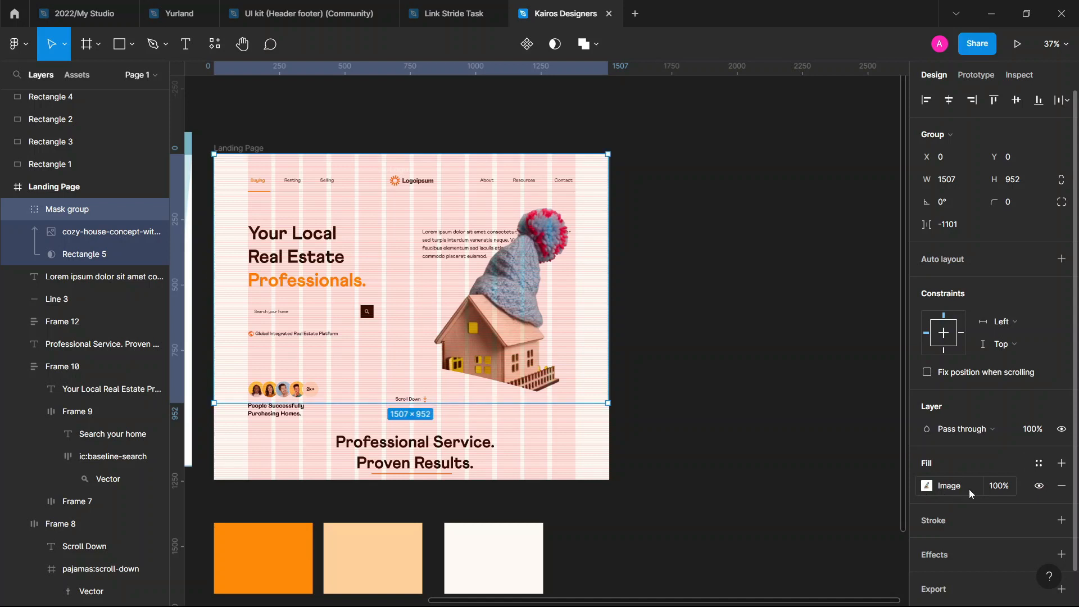
left_click(1059, 465)
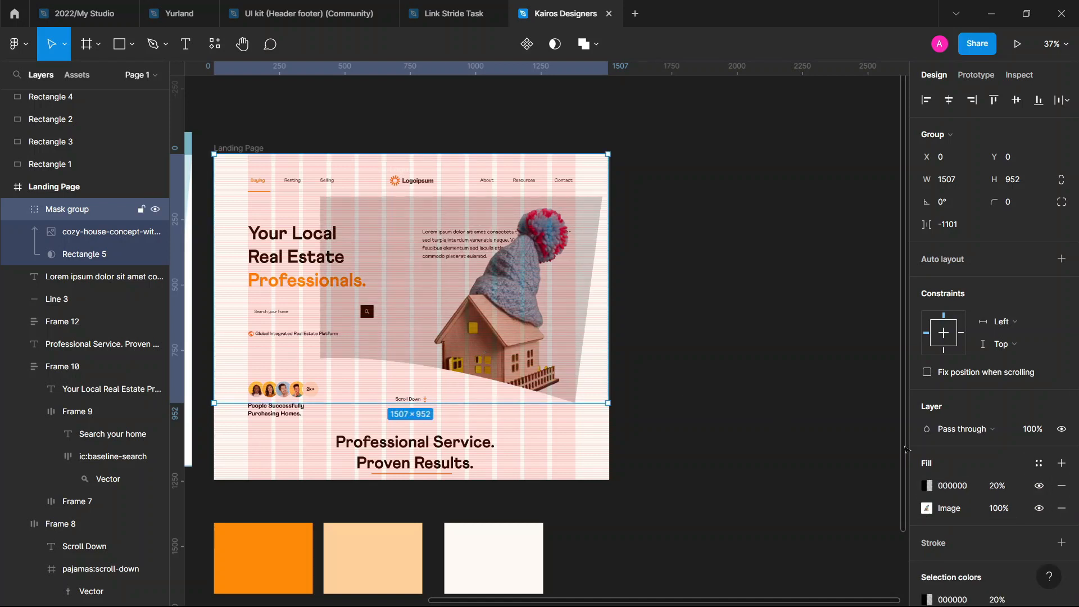
key("ctrl+z")
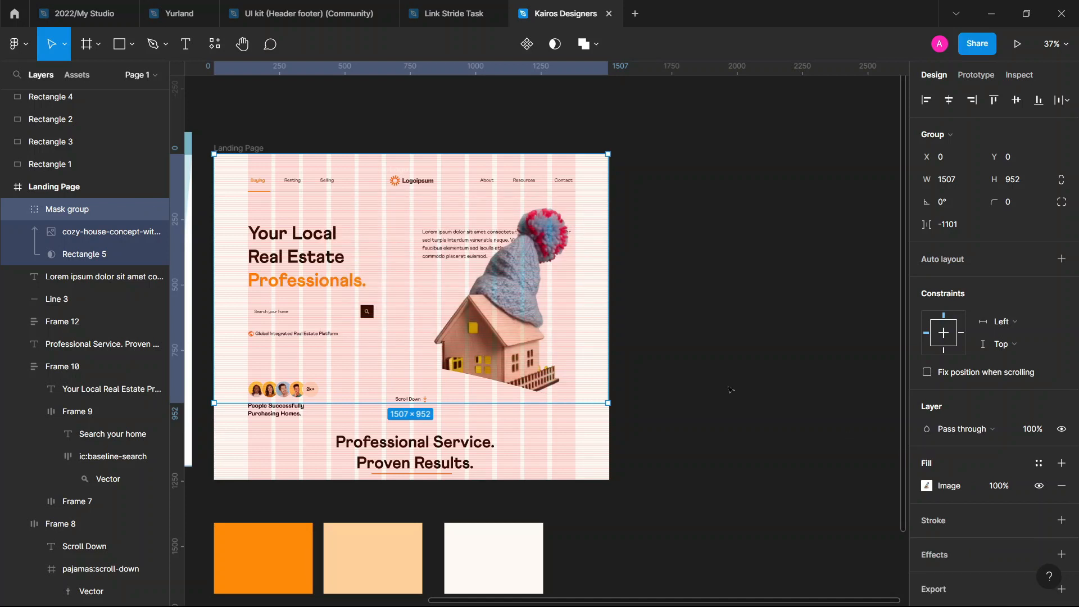
Try duplicating Rectangle 5 in the mask group and releasing the original as a mask, undoing the release and deleting the copy
left_click(62, 231)
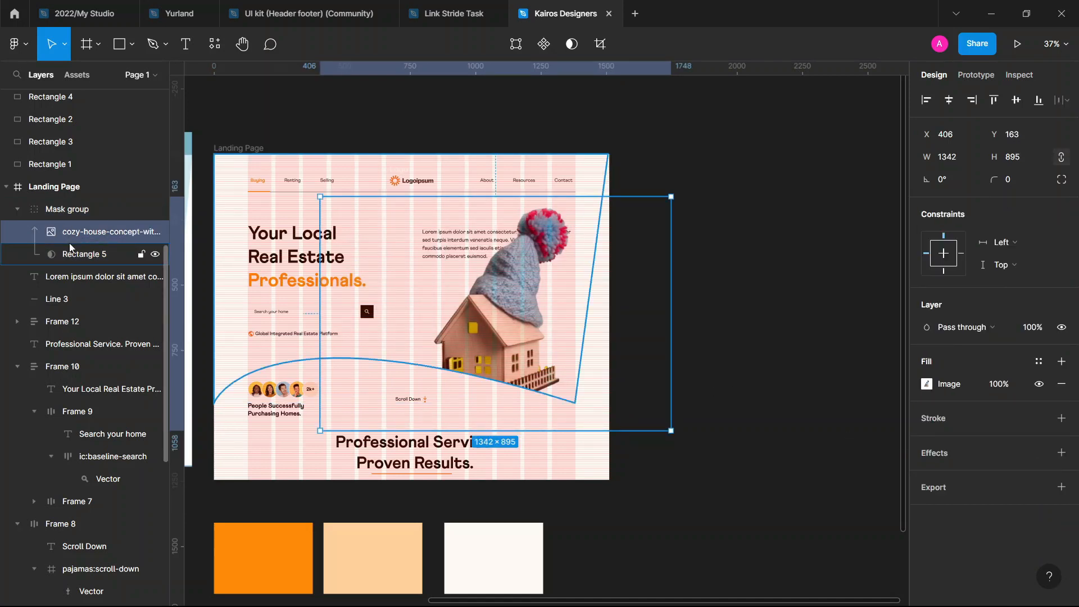
left_click(84, 255)
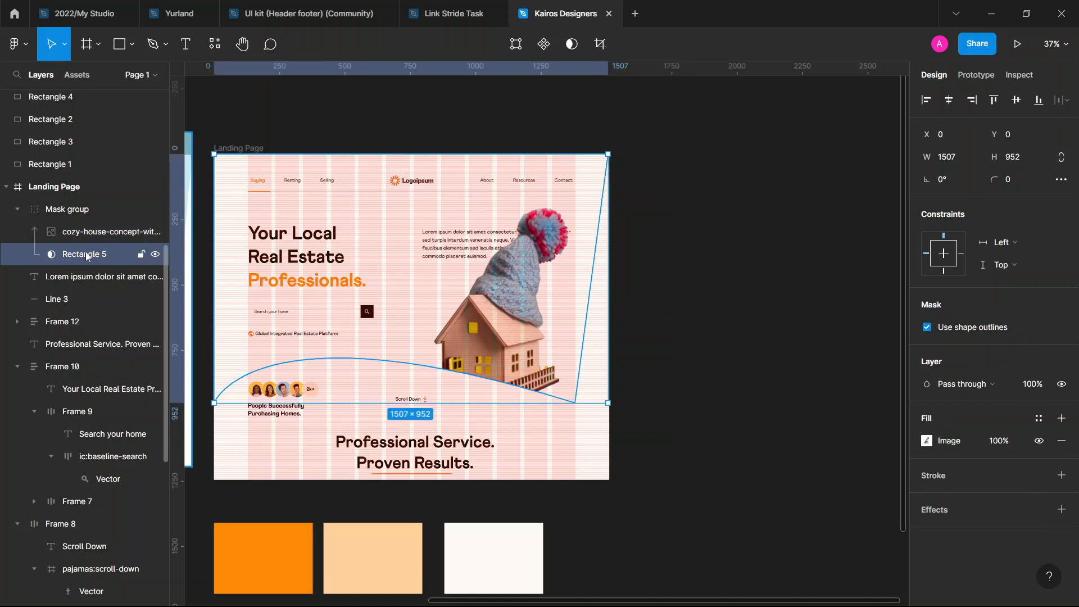
key("ctrl+v")
left_click(82, 278)
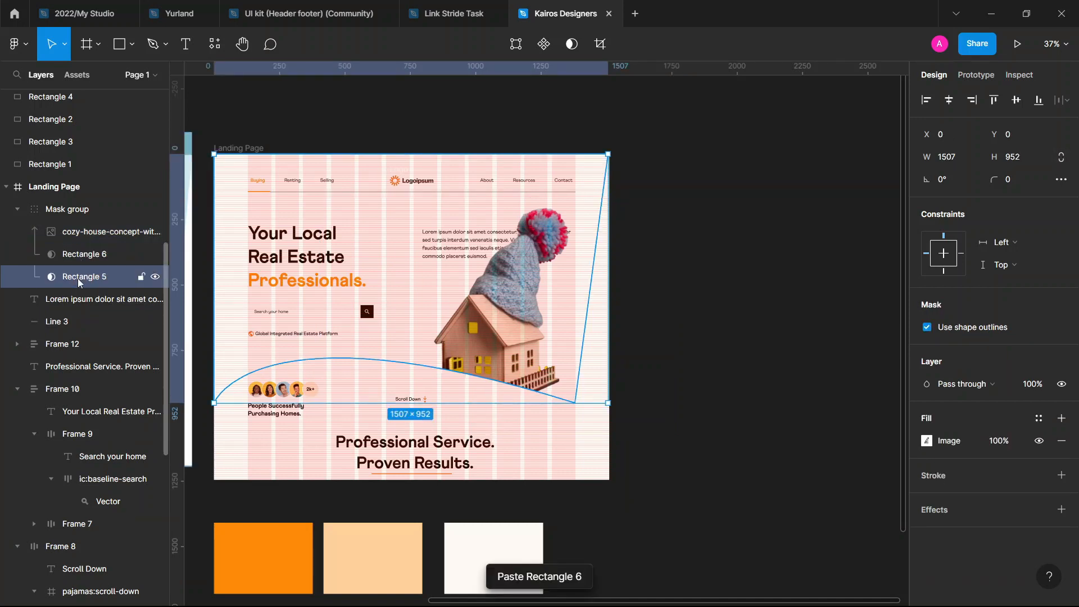
left_click(567, 49)
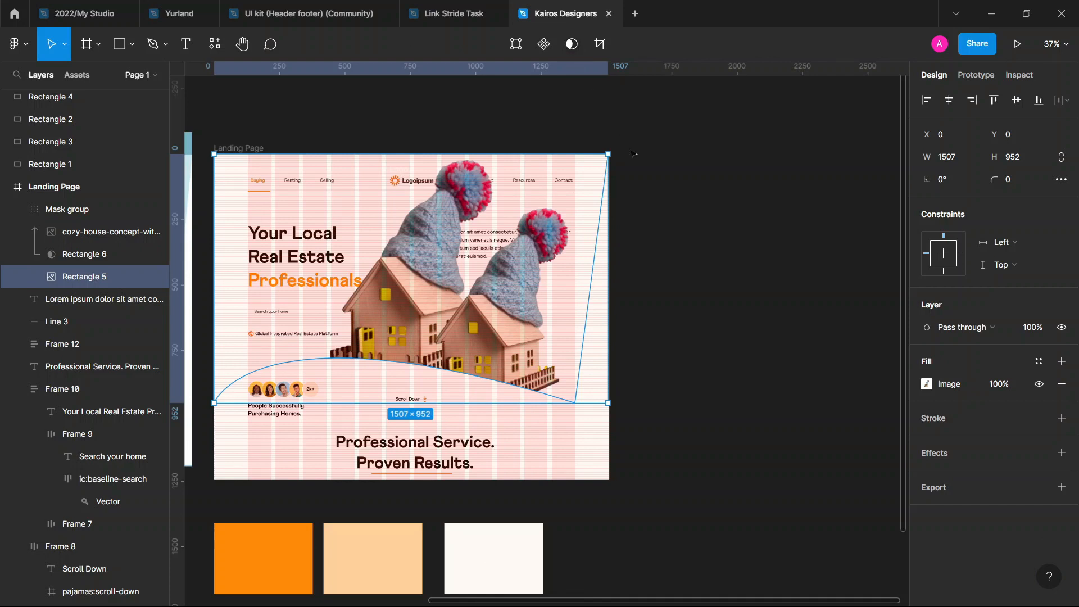
key("ctrl+z")
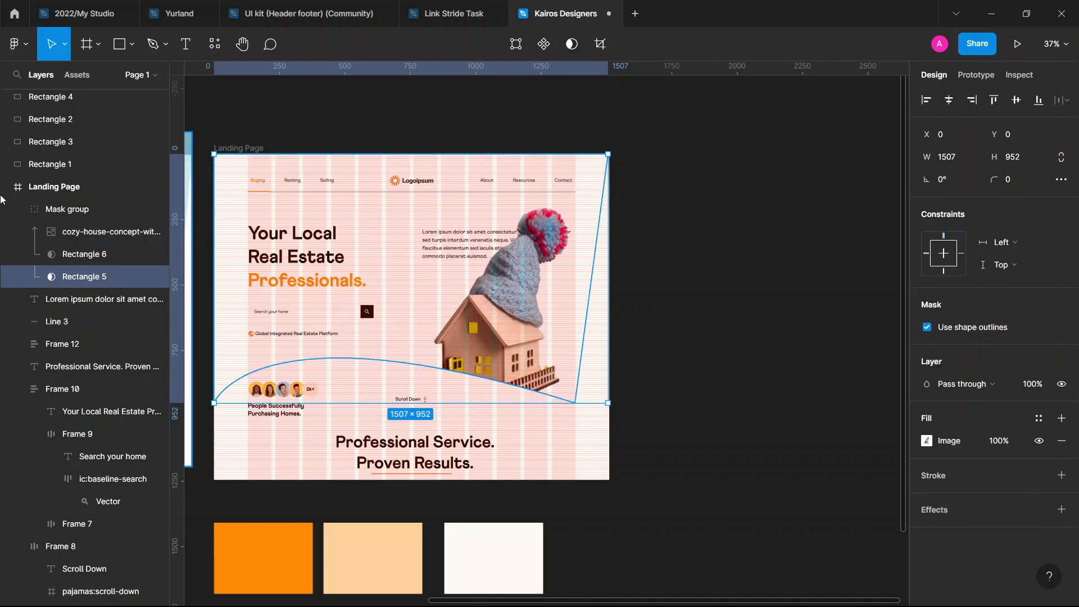
left_click(101, 256)
key("Delete")
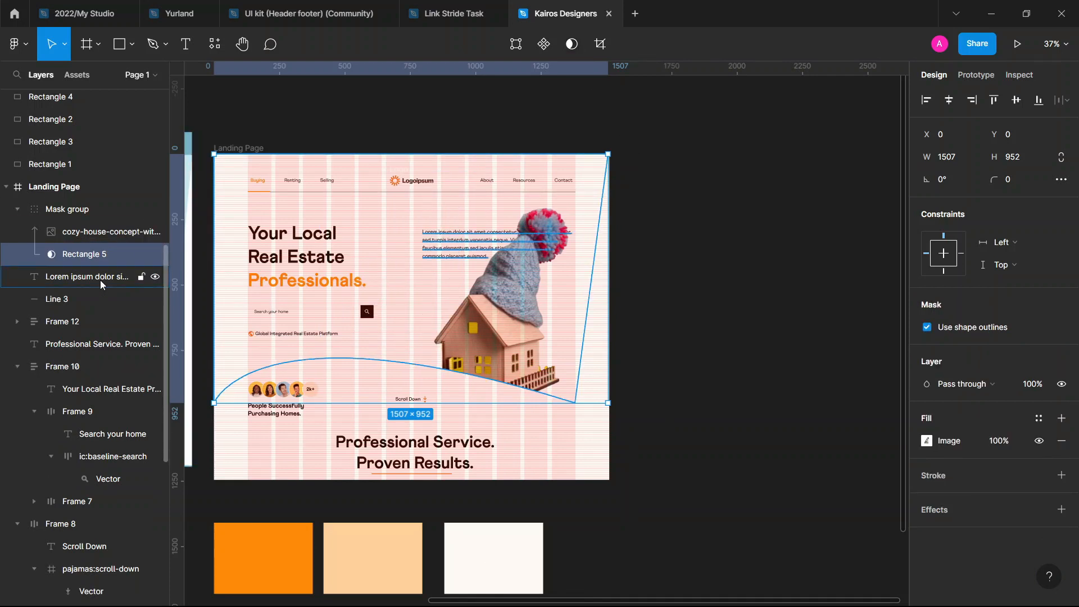
Undo the image fill, shape-outline option and mask, restoring the unmasked house picture and the separate peach Rectangle 5
key("ctrl+z")
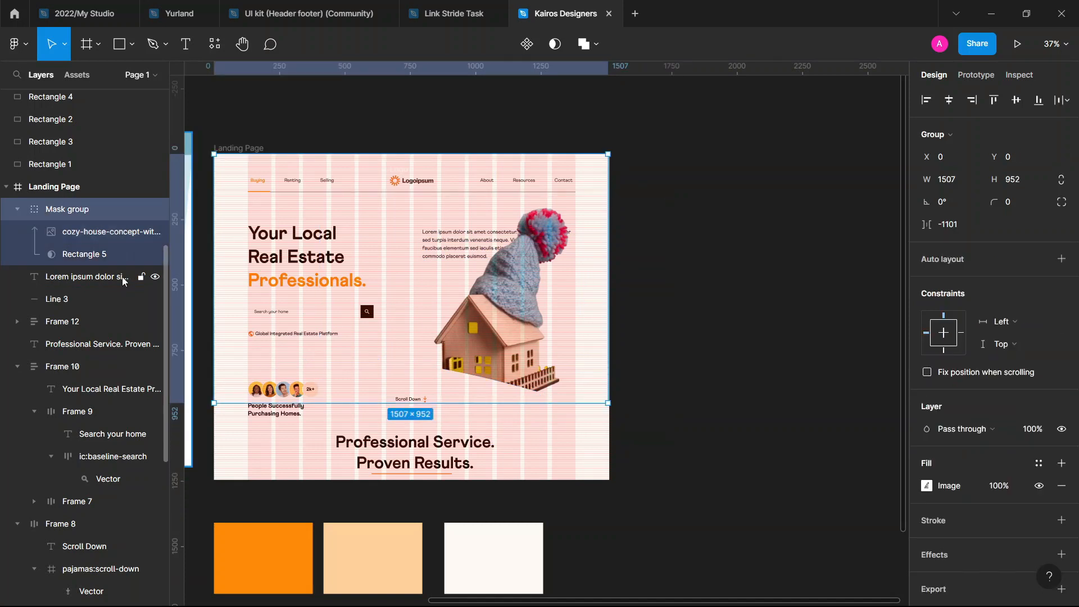
left_click(250, 246)
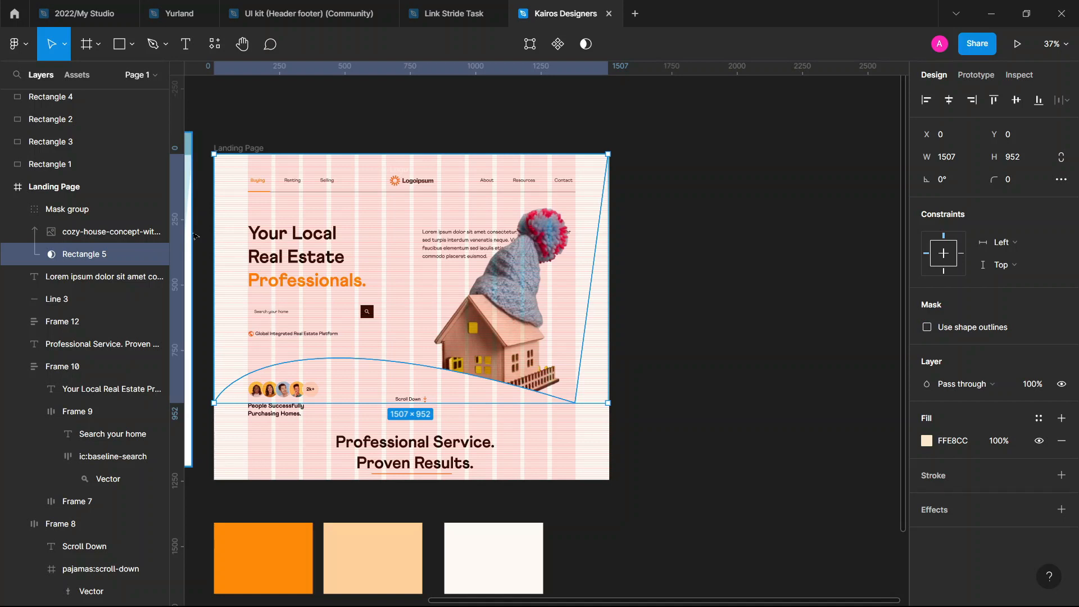
key("Delete")
left_click(522, 344)
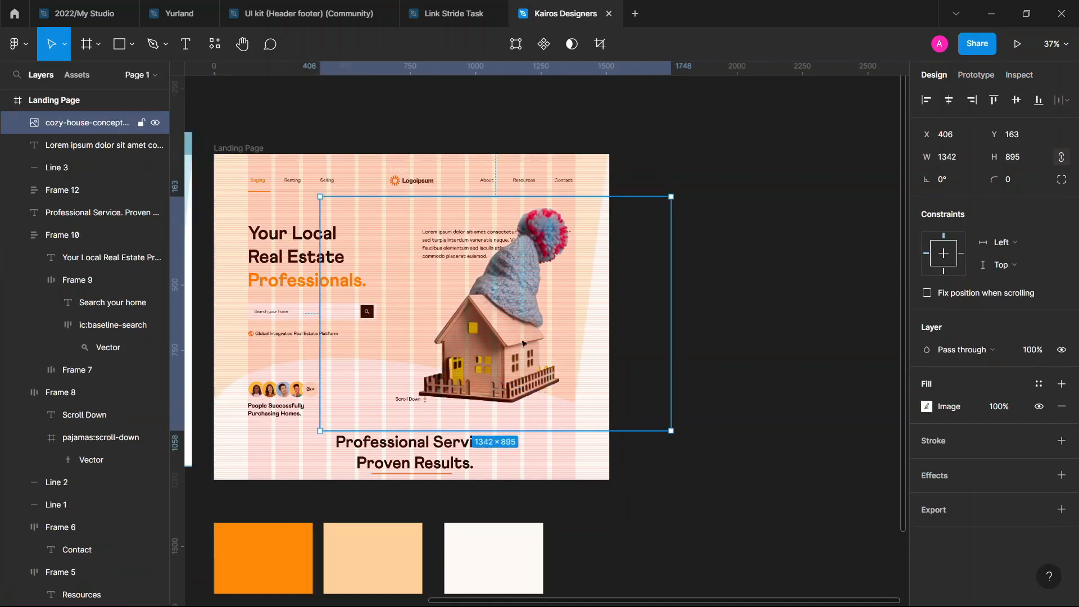
key("ctrl+z")
Duplicate the peach Rectangle 5 in place and mask the house picture with the copy
left_click(254, 360)
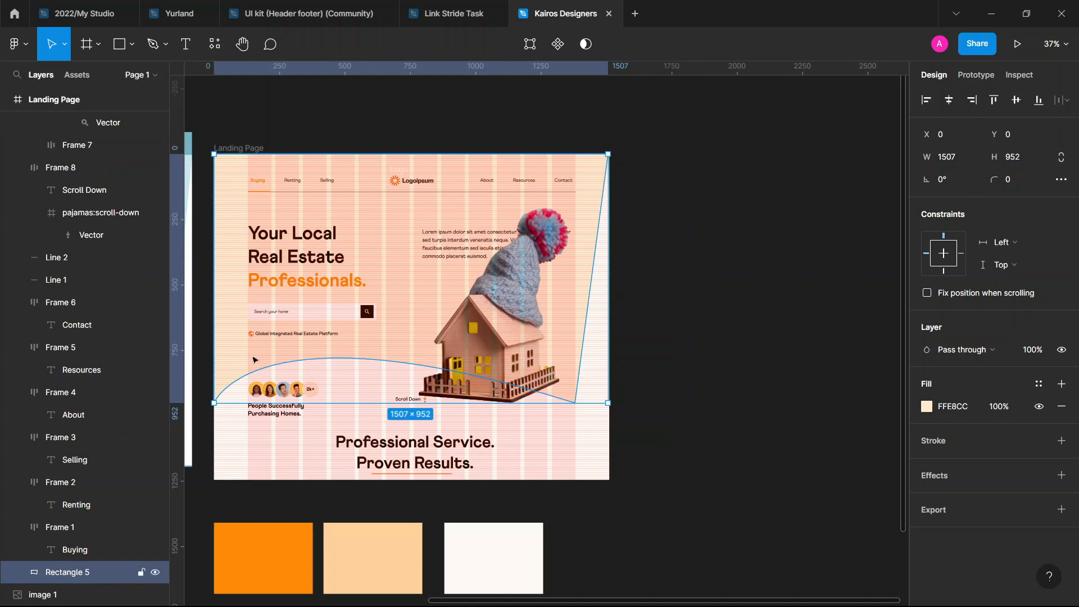
key("ctrl+v")
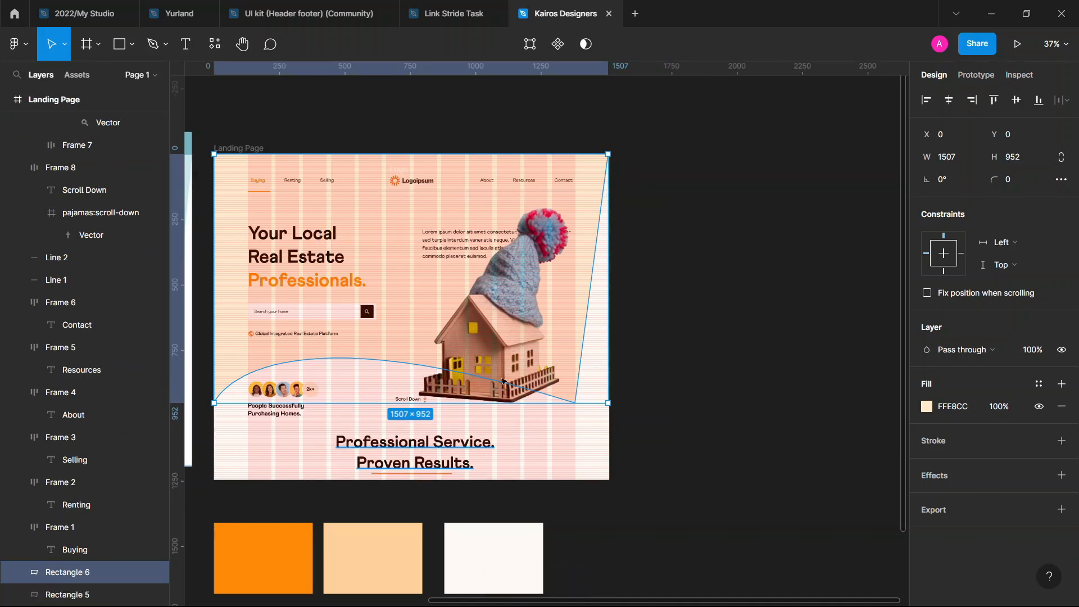
left_click(533, 330, "shift")
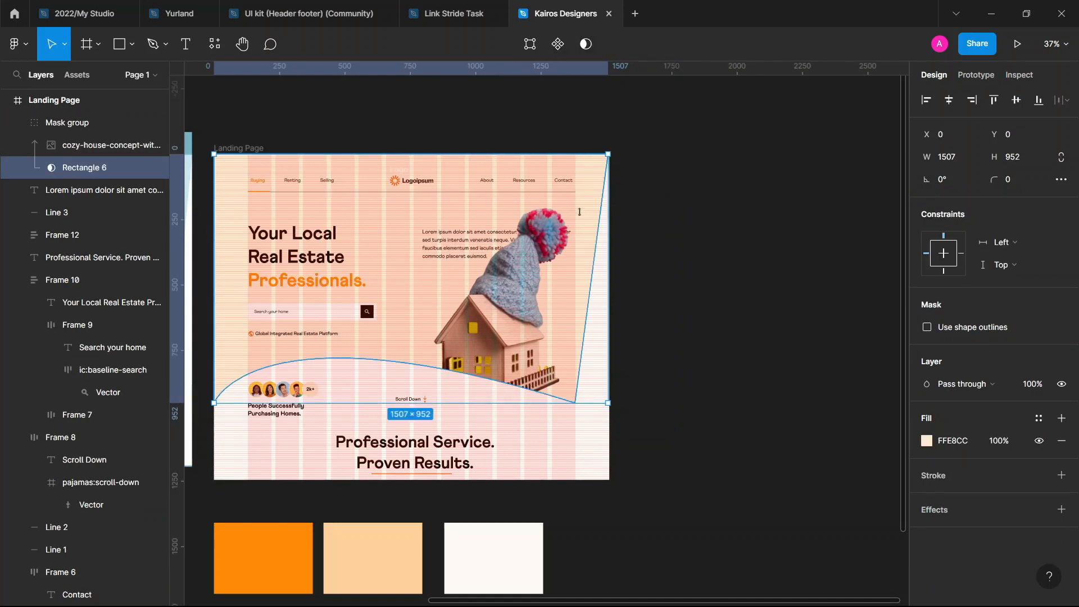
Move the house picture inside the mask group to about X 515, Y 152
left_click(503, 323)
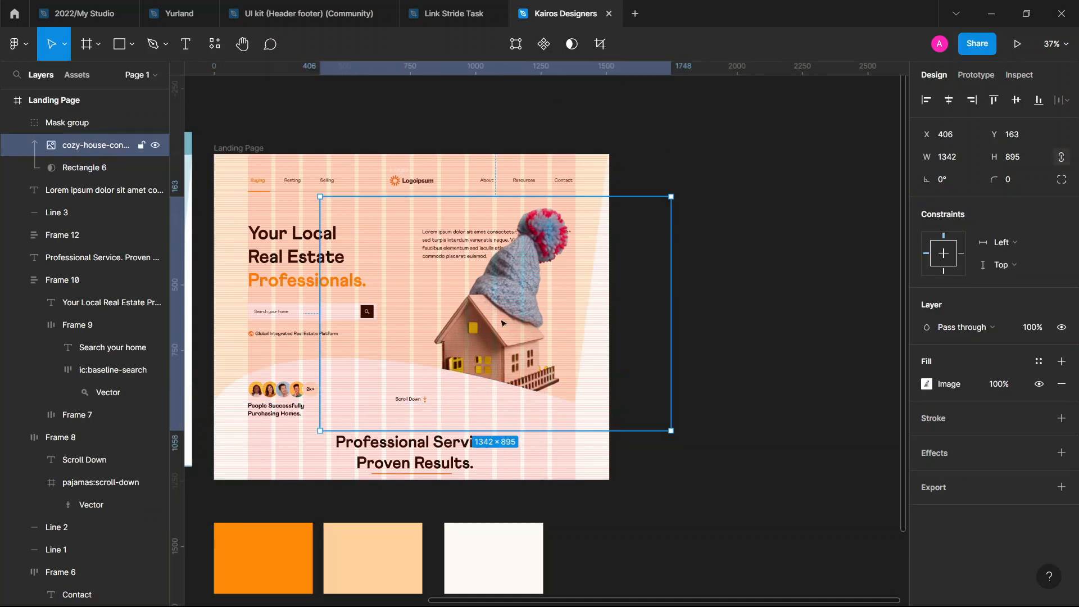
left_click_drag(503, 323, 528, 320)
key("Escape")
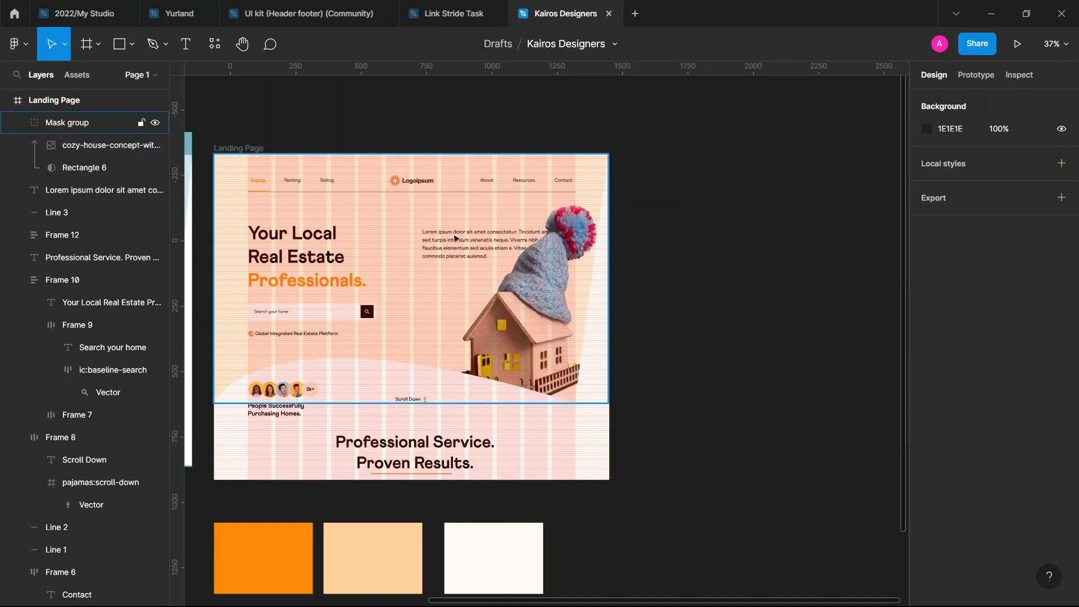
Bring the lorem ipsum paragraph in front of the house's mask group
left_click(455, 239)
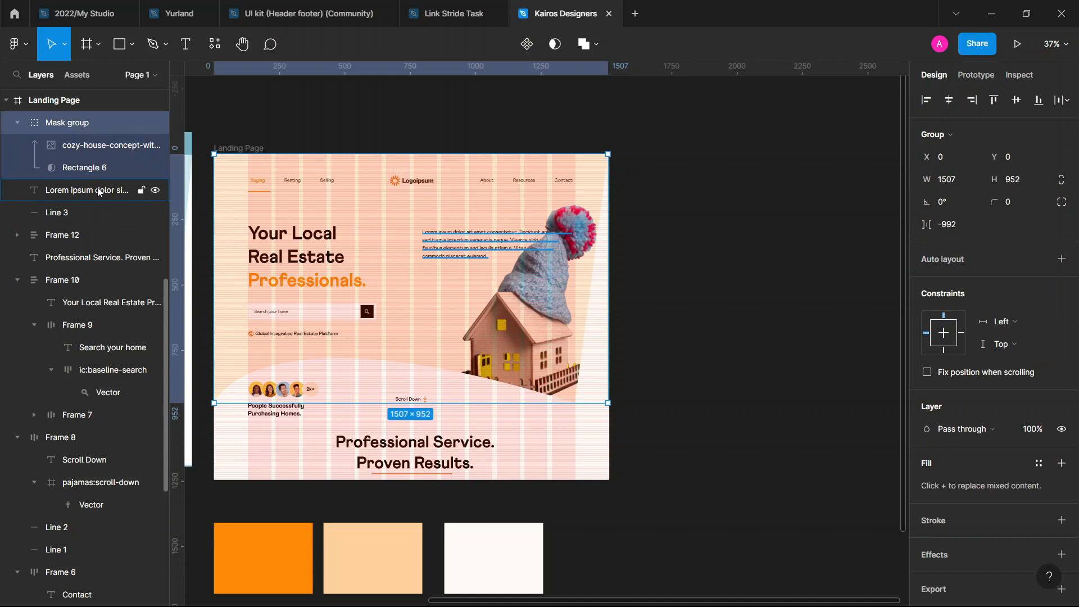
left_click(98, 191)
key("ctrl+bracketright")
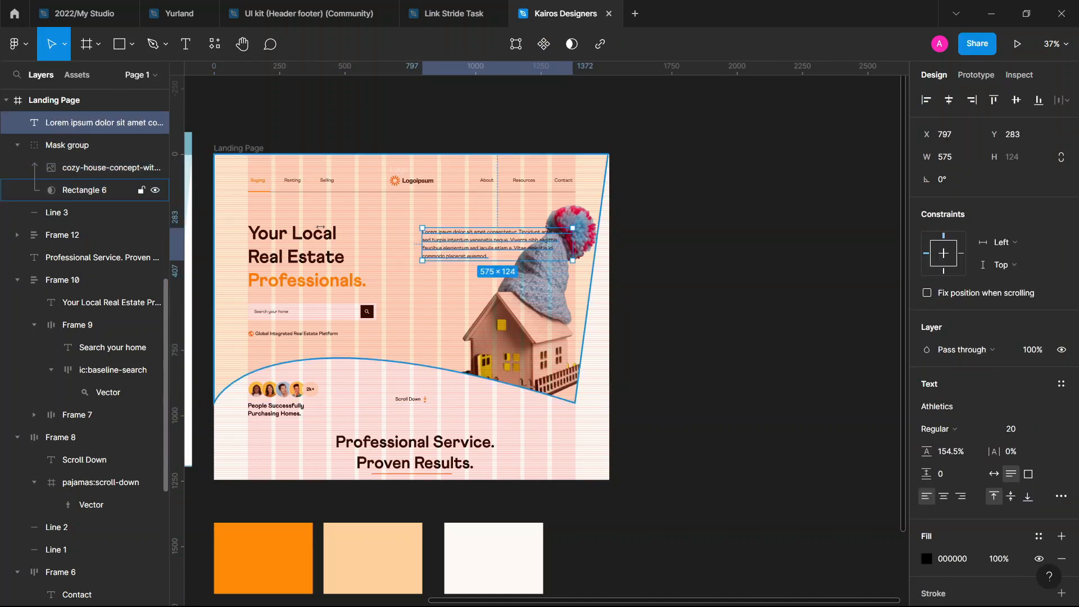
Narrow the lorem ipsum paragraph to about 302 wide so it clears the house's hat
scroll(542, 248, "up", 3)
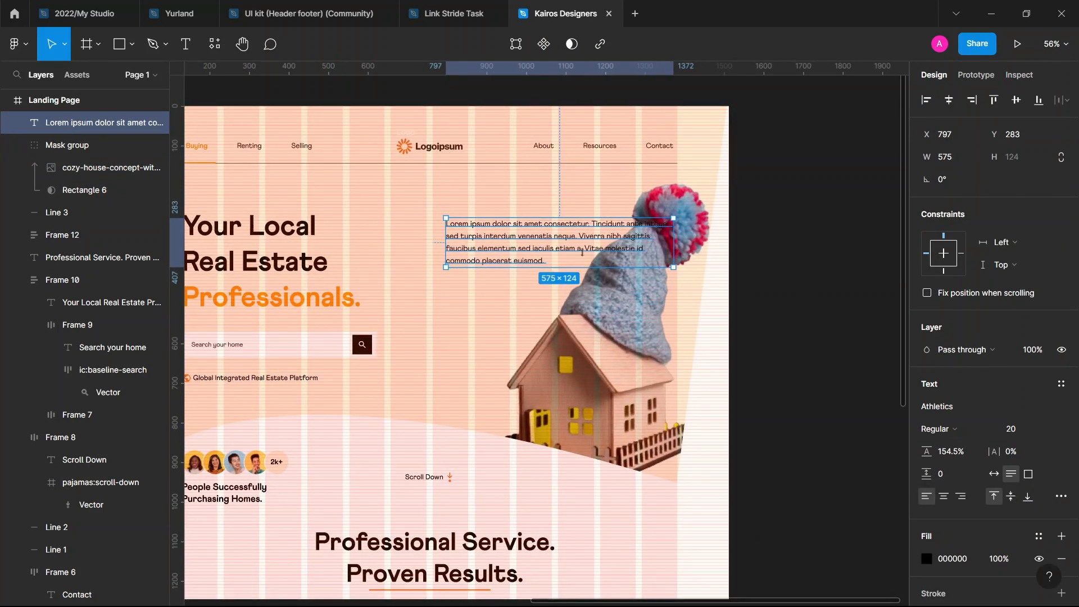
left_click_drag(676, 246, 620, 252)
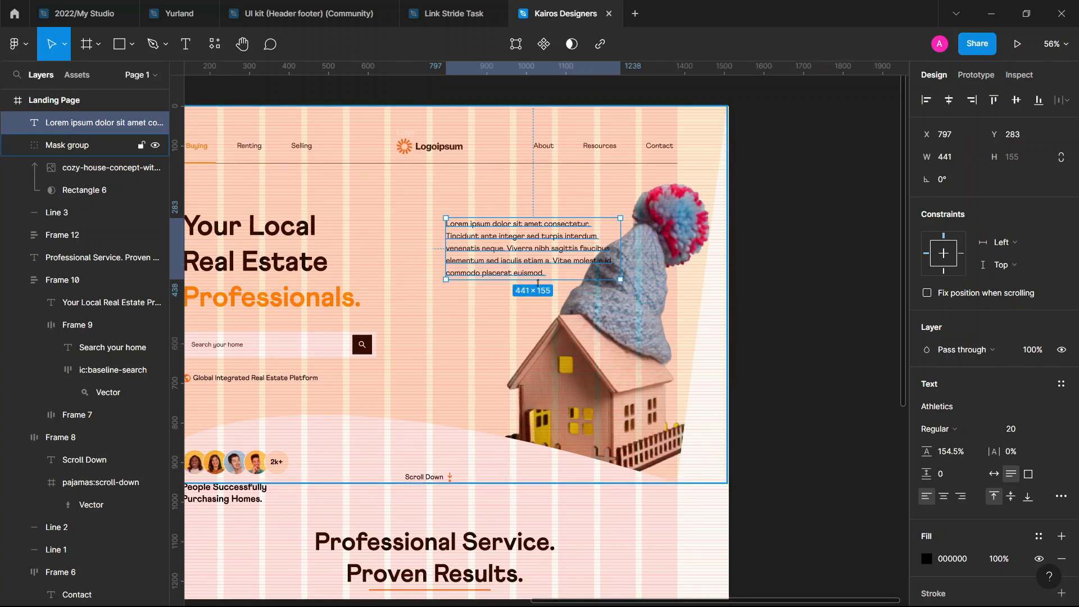
left_click_drag(615, 255, 563, 264)
Reposition the house picture inside the mask group to about X 537, Y 128
left_click(641, 352)
double_click(642, 352)
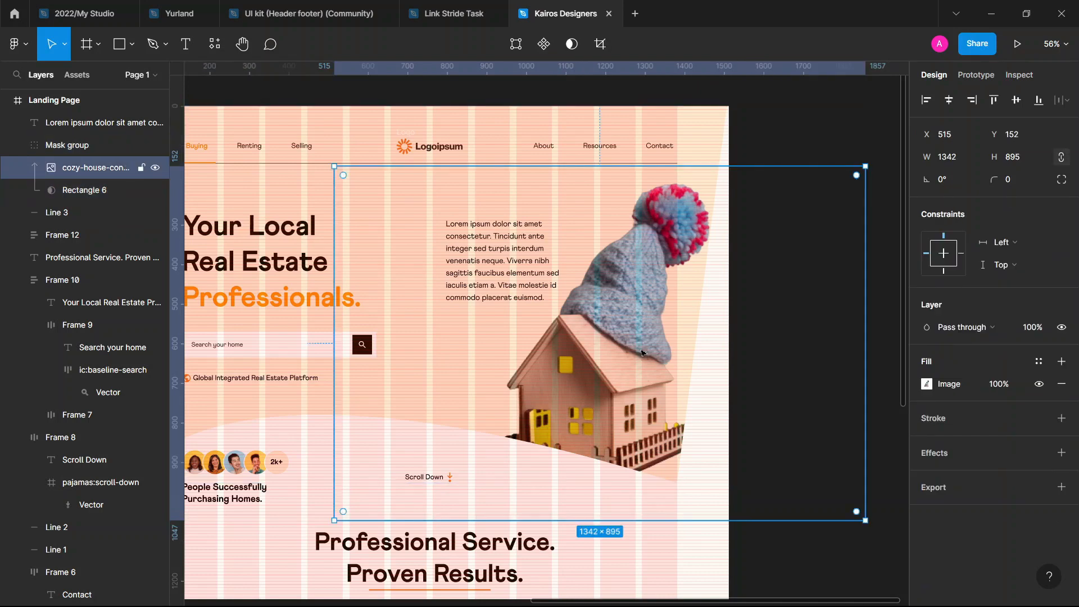
left_click_drag(642, 353, 651, 318)
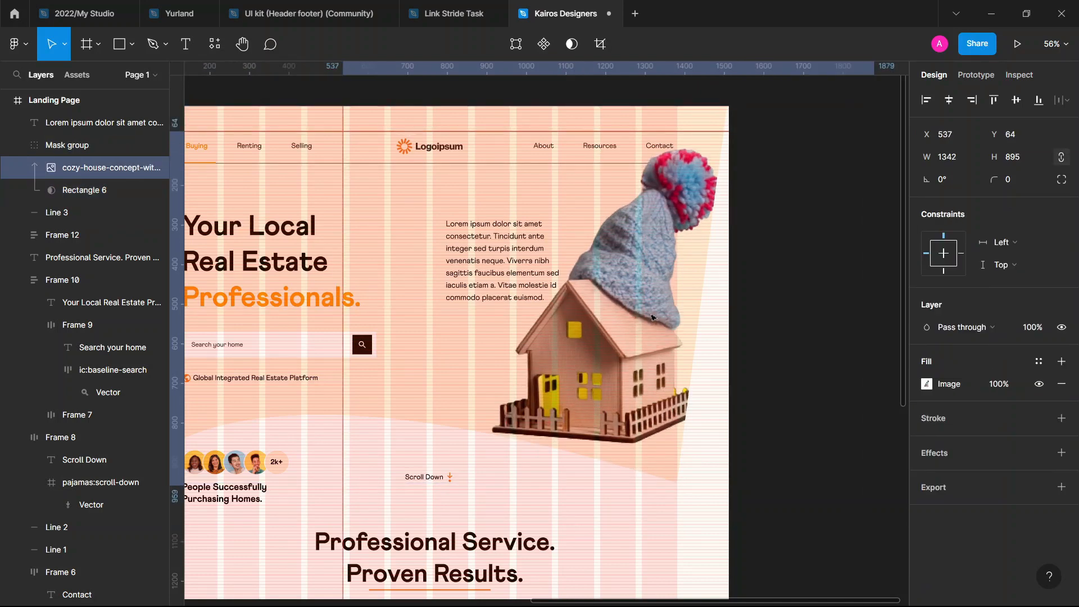
left_click(843, 319)
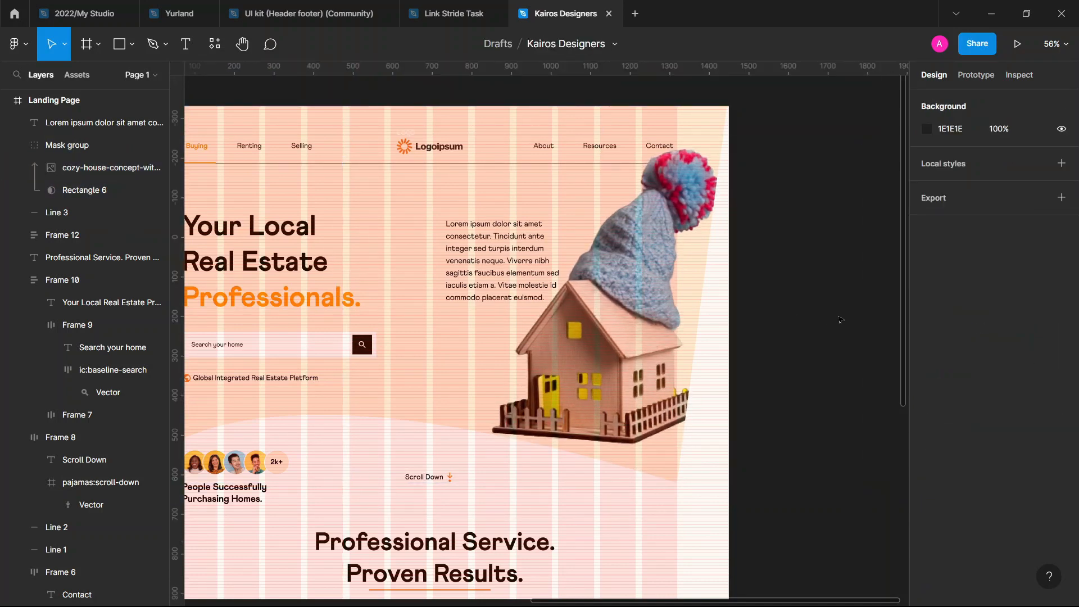
left_click(671, 330)
double_click(671, 330)
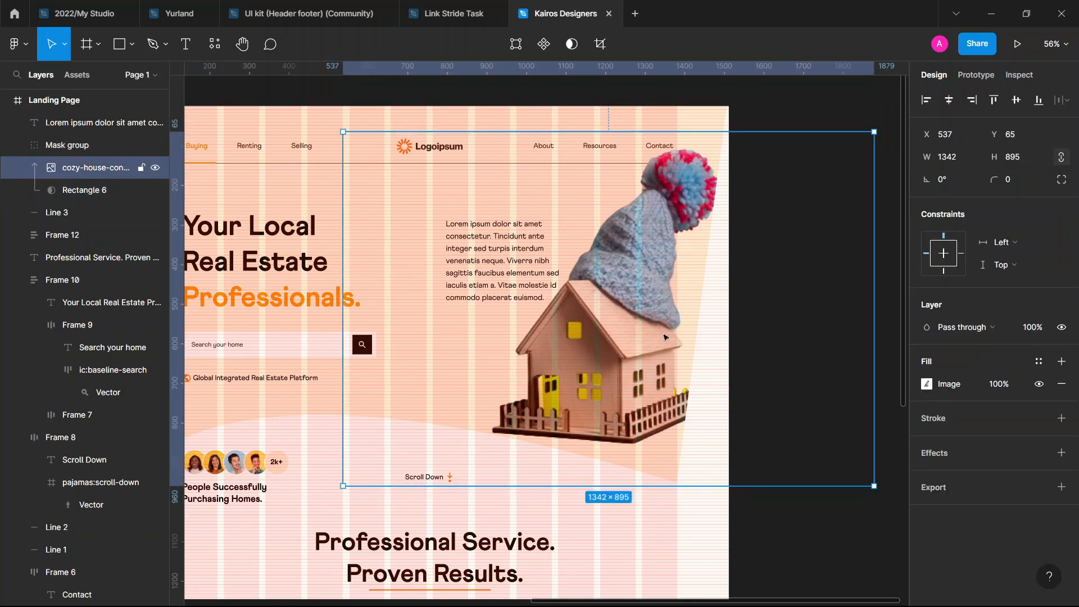
left_click(784, 308)
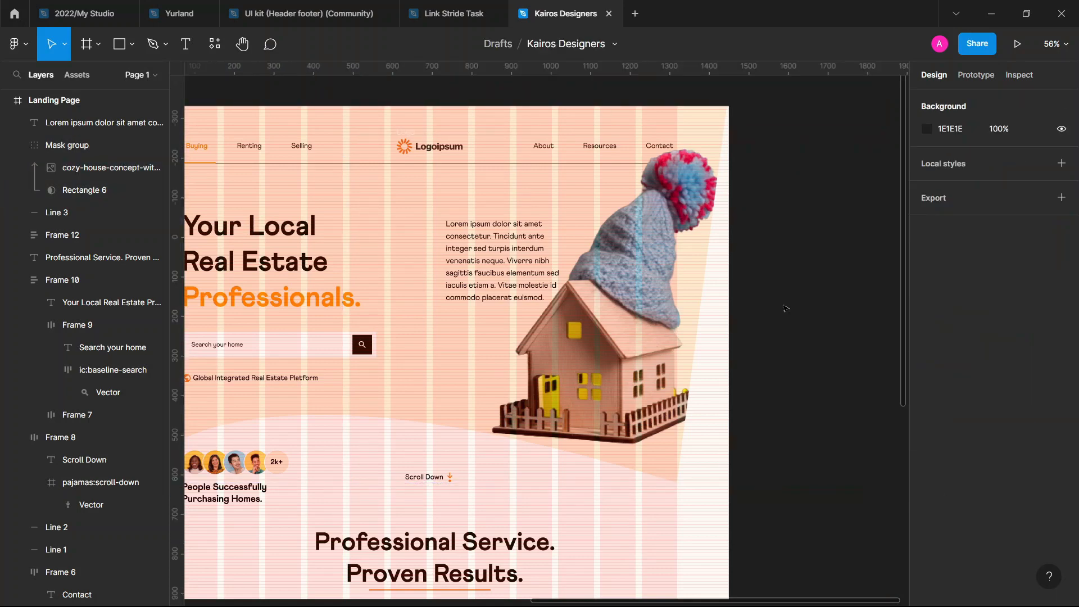
left_click(651, 300)
double_click(651, 300)
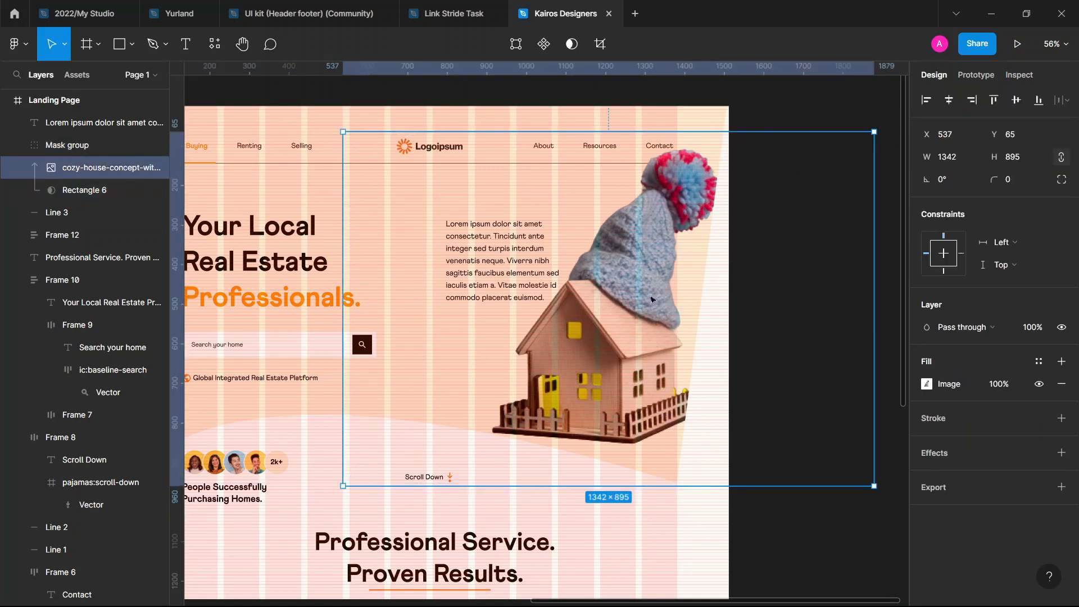
left_click_drag(651, 299, 652, 313)
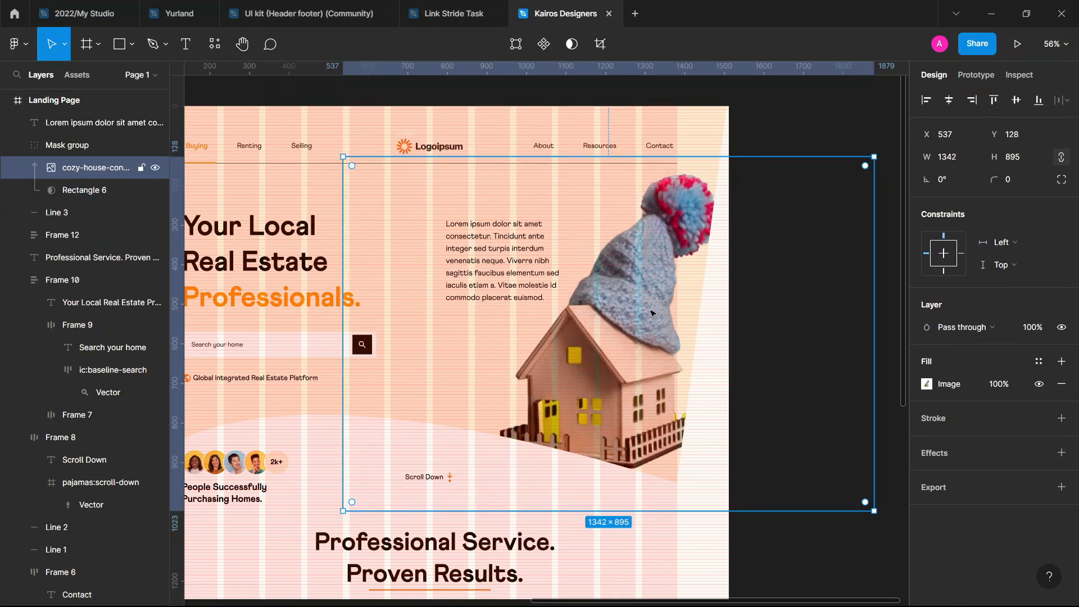
Widen the lorem ipsum paragraph to about 374 and move it to about X 819, Y 281
double_click(475, 281)
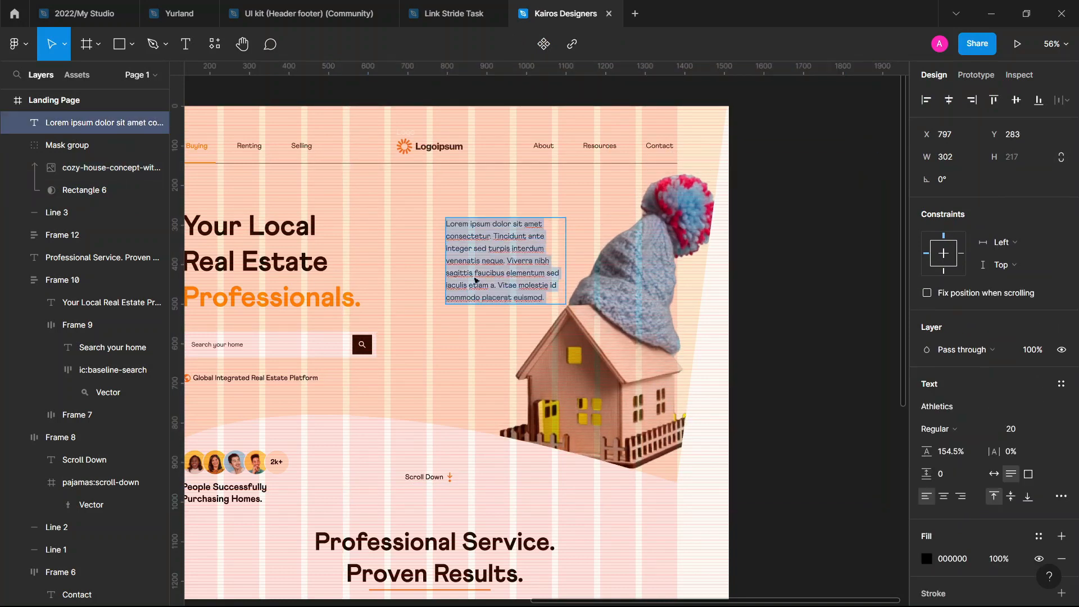
key("Escape")
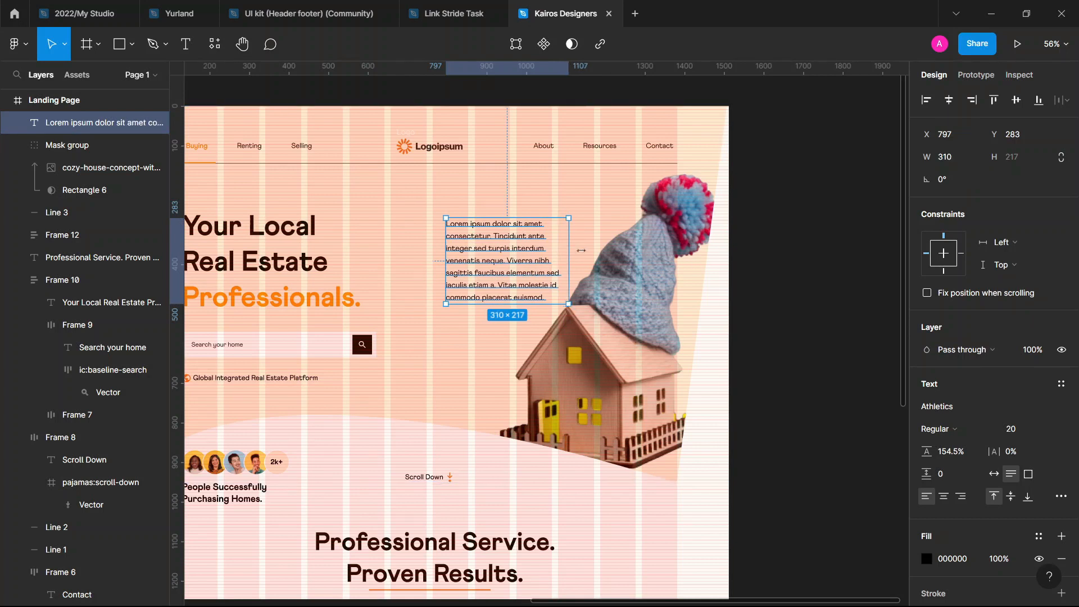
mouse_move(565, 256)
left_mouse_down()
mouse_move(617, 255)
mouse_move(566, 264)
left_mouse_up()
scroll(565, 264, "up", 5, "ctrl")
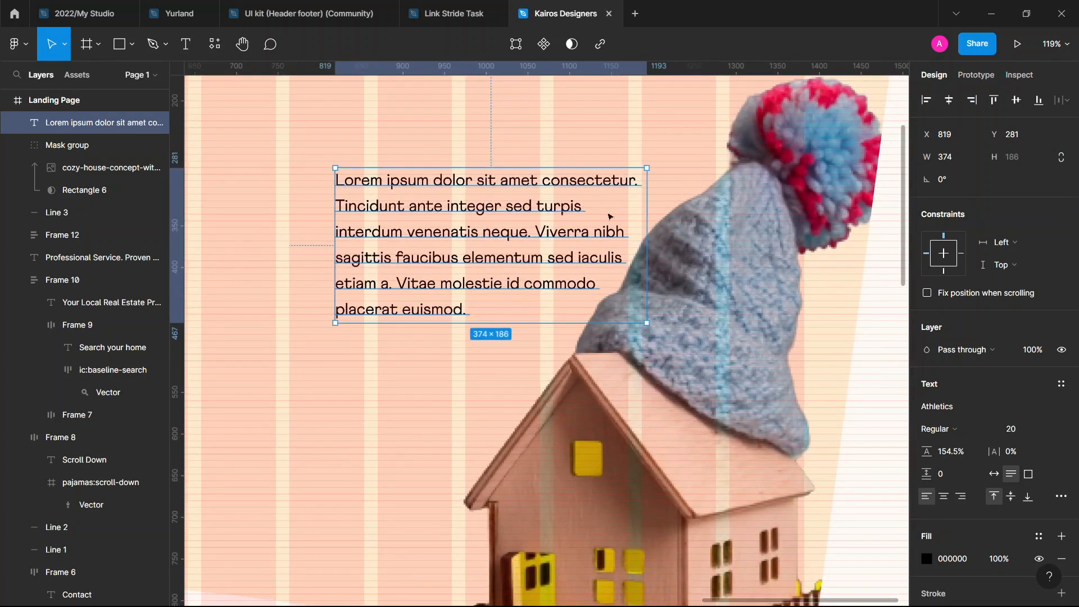
Insert a line break after "consectetur." in the lorem ipsum paragraph
double_click(637, 186)
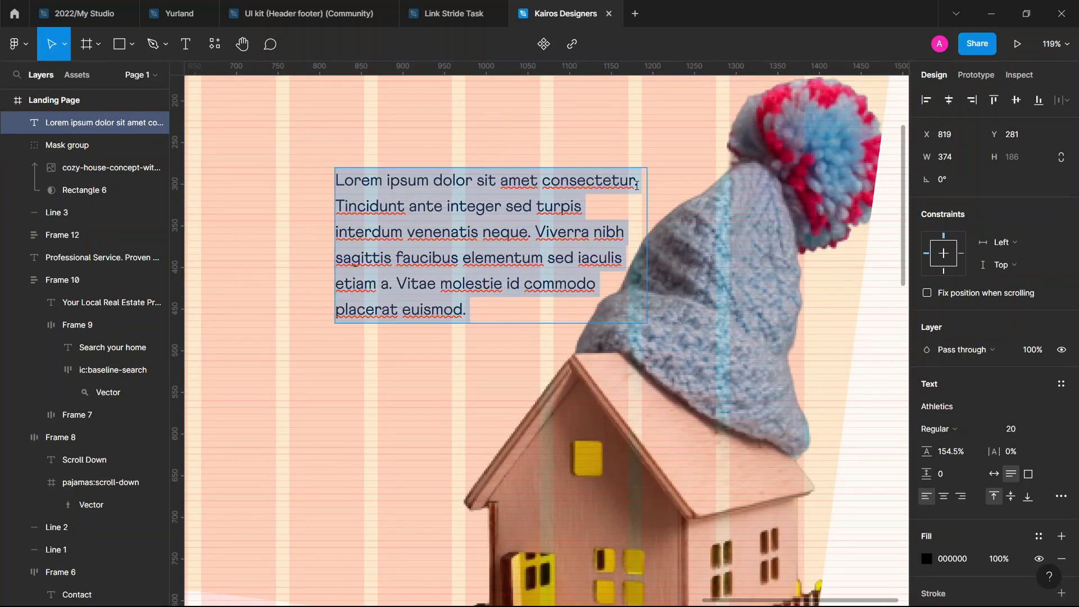
left_click(639, 185)
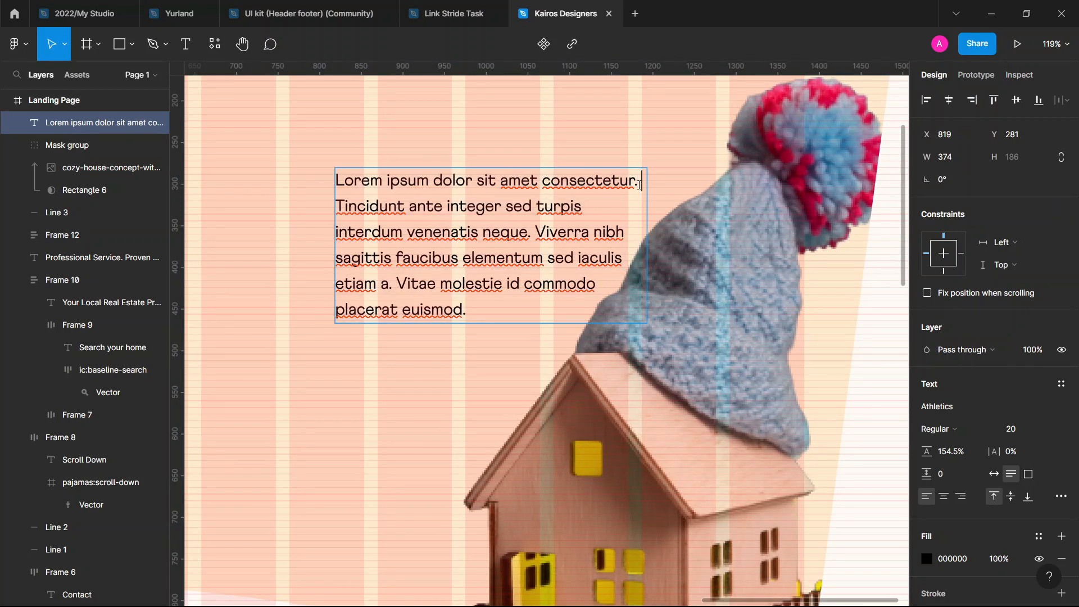
key("Return")
key("BackSpace")
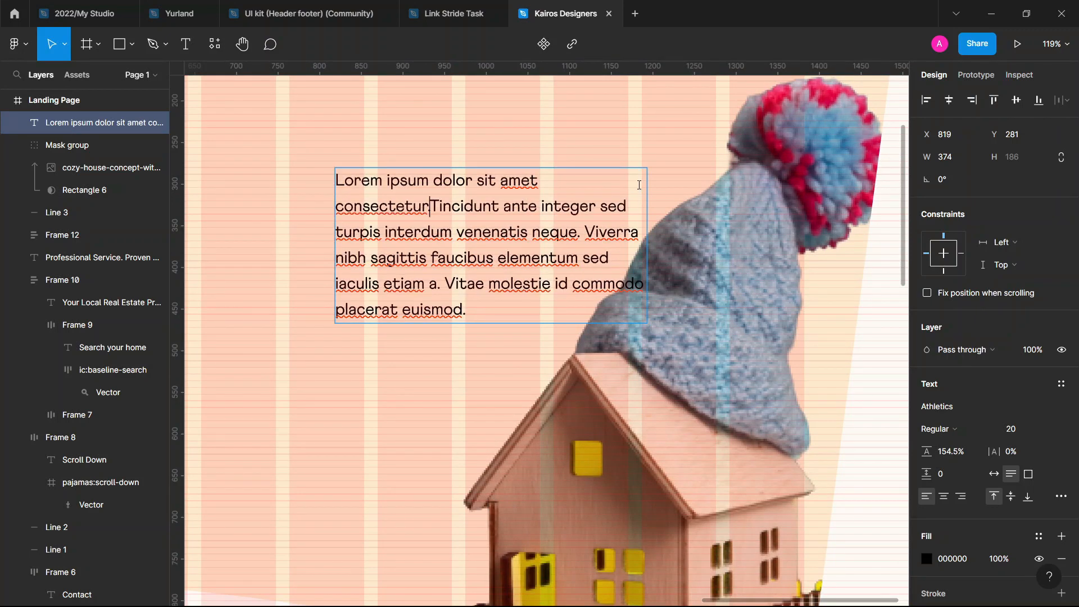
key("Return")
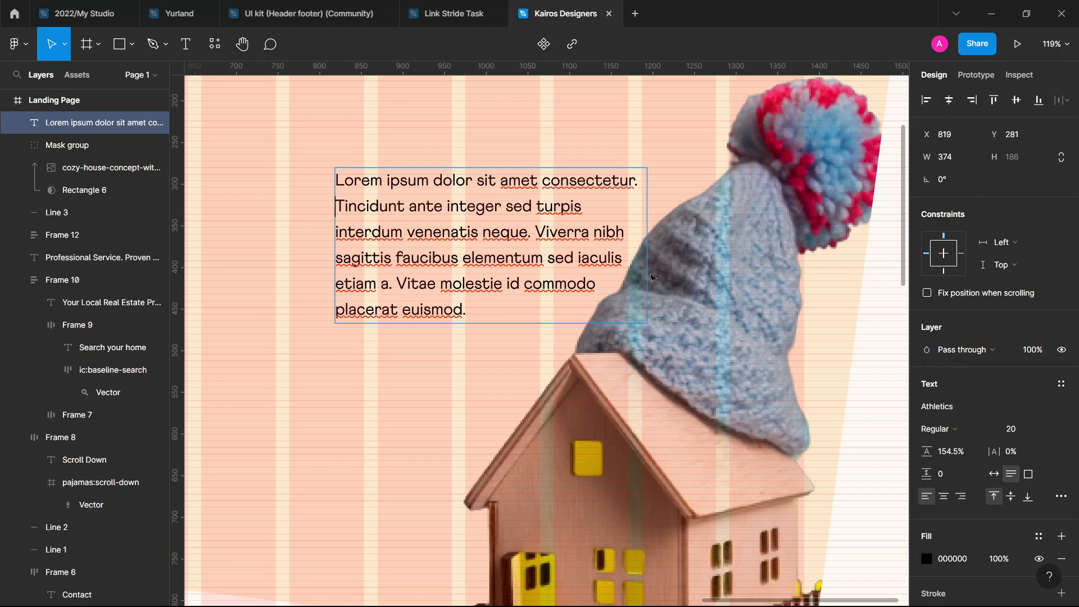
key("Escape")
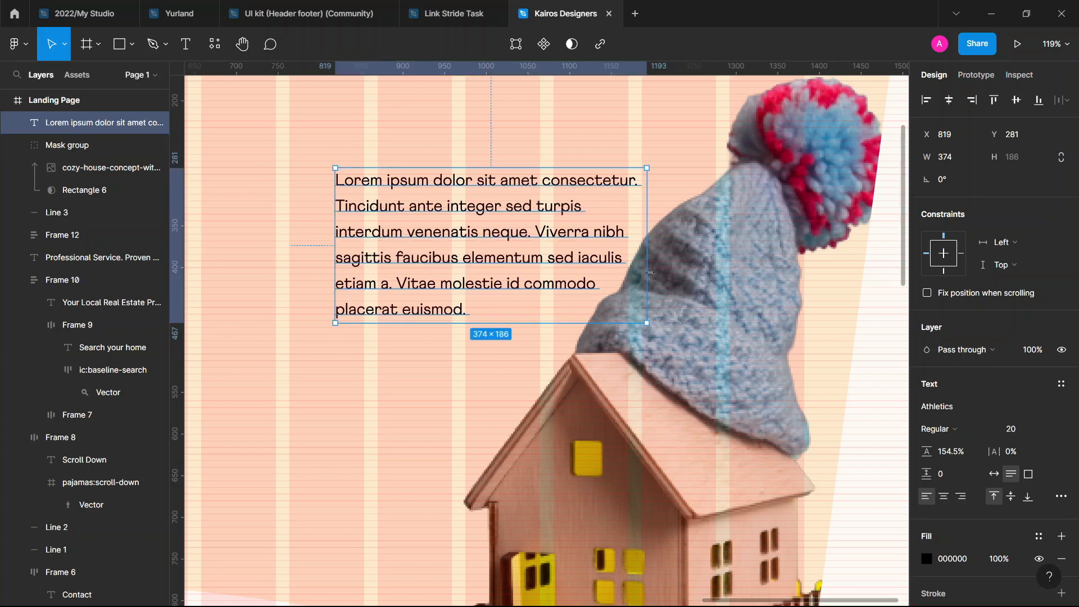
Place the paragraph at about X 870, Y 288 with a width of about 438, and remove the line break after "consectetur."
left_click_drag(648, 274, 700, 273)
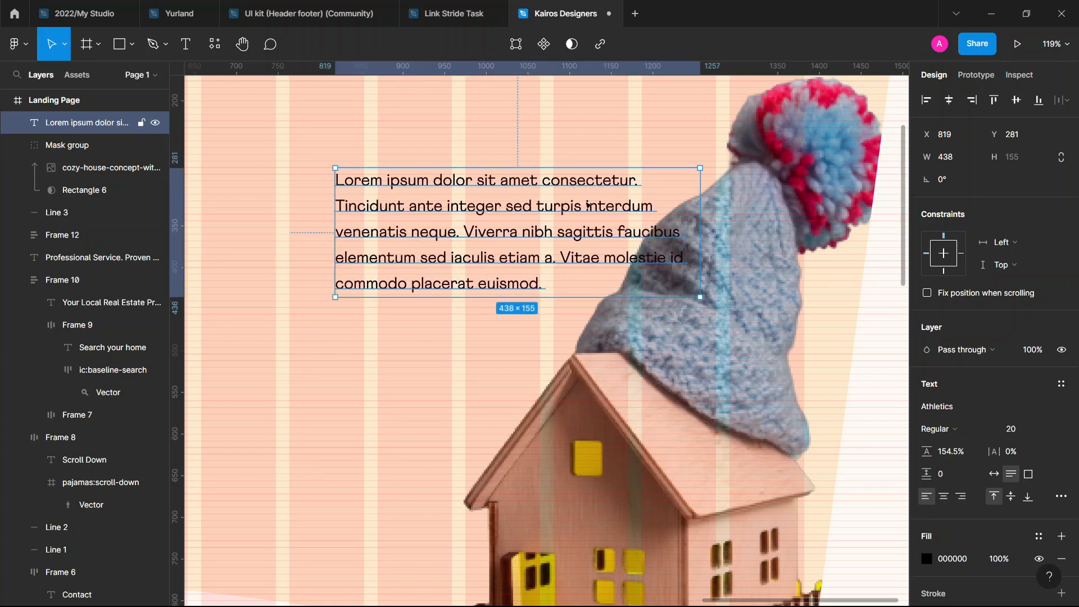
left_click_drag(586, 201, 627, 207)
double_click(627, 207)
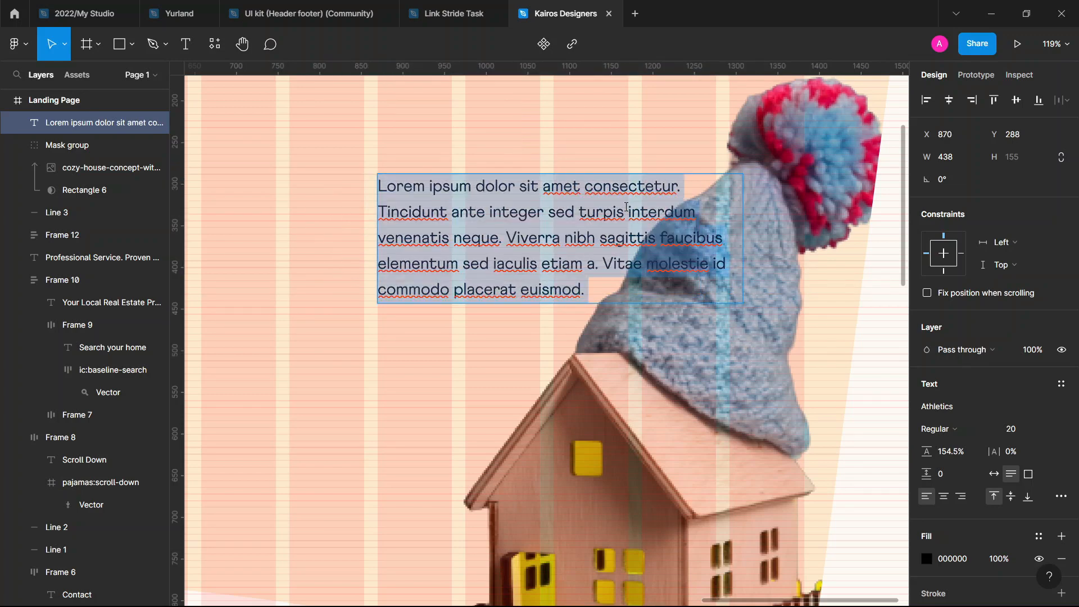
left_click(708, 185)
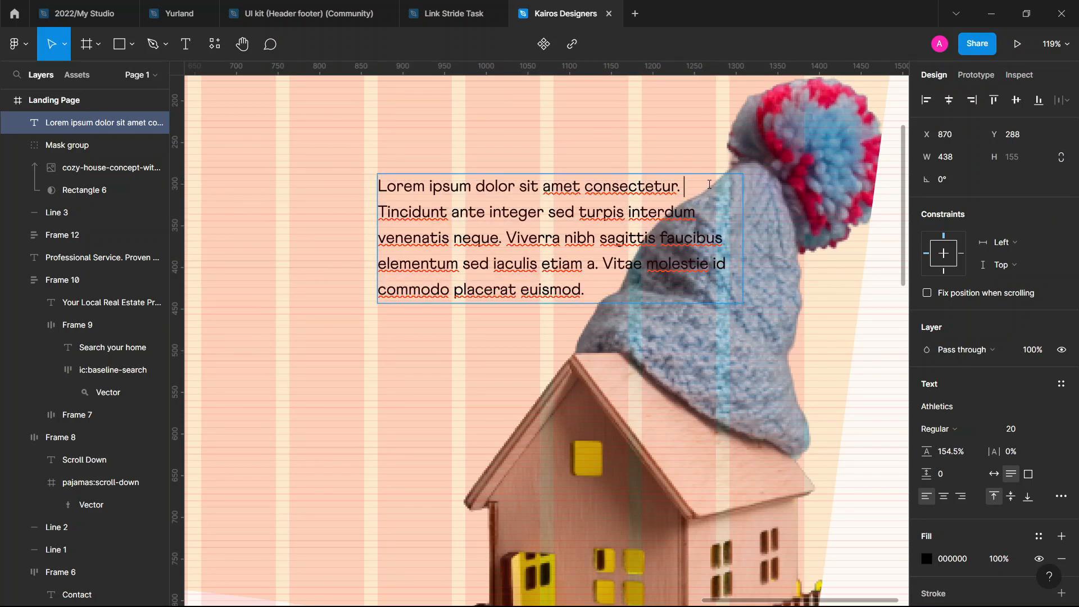
key("Delete")
key("ctrl+z")
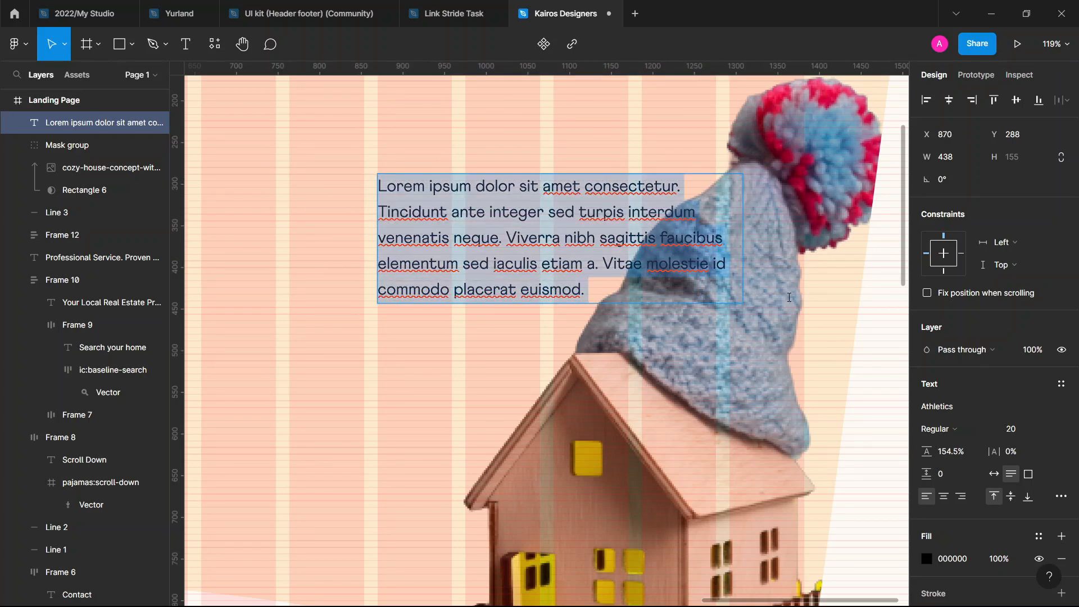
Widen the lorem ipsum paragraph to about 467 and move it to about X 787, Y 293
key("Escape")
left_click_drag(744, 268, 767, 265)
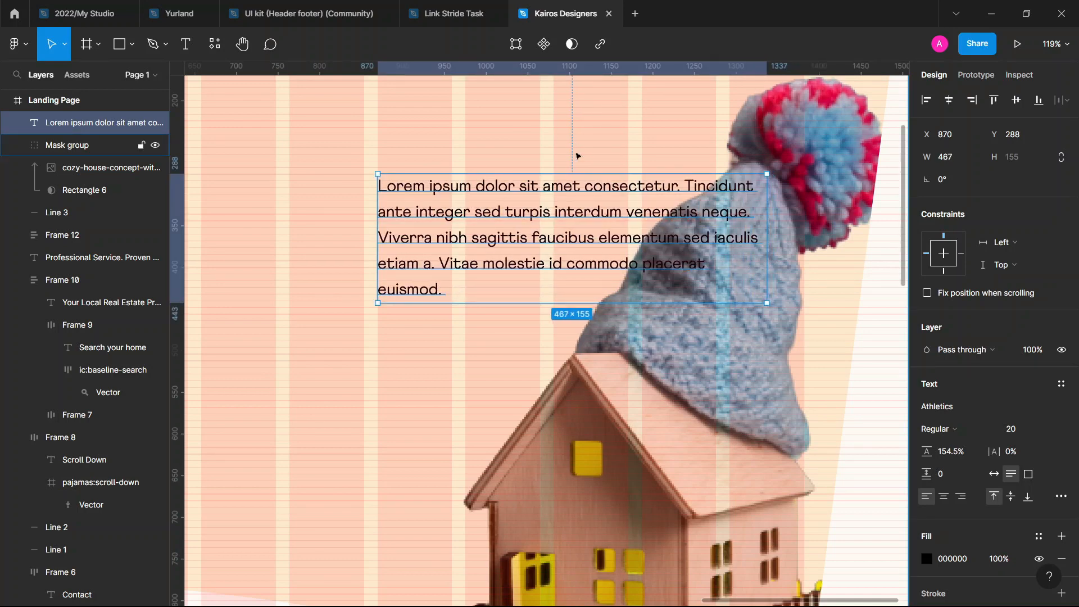
left_click_drag(597, 196, 529, 201)
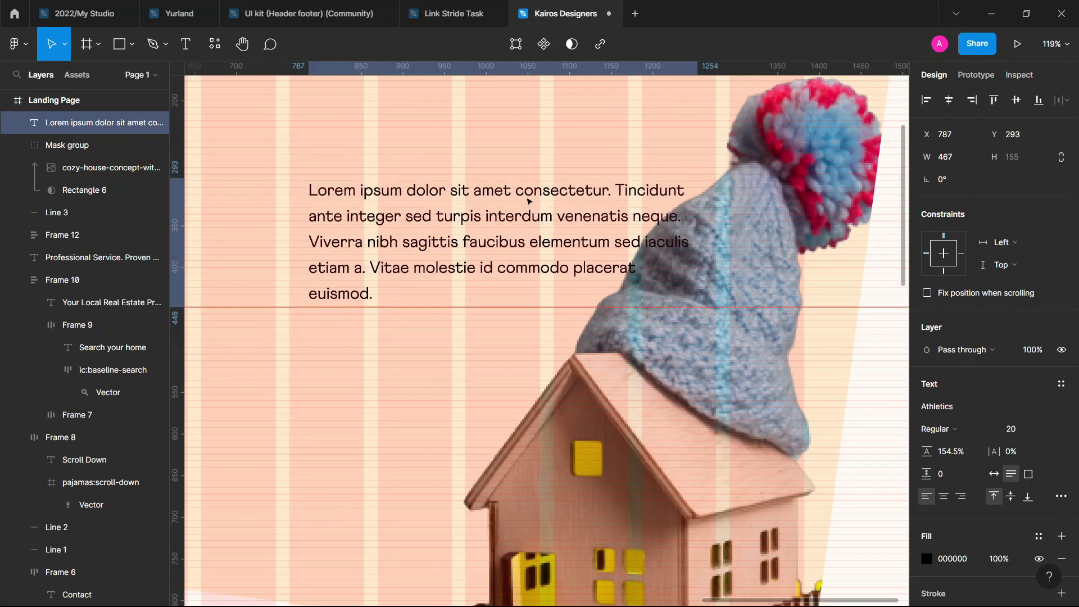
Insert line breaks after "venenatis", "faucibus" and "Vitae" in the lorem ipsum paragraph, and move it to about X 796, Y 280
double_click(591, 202)
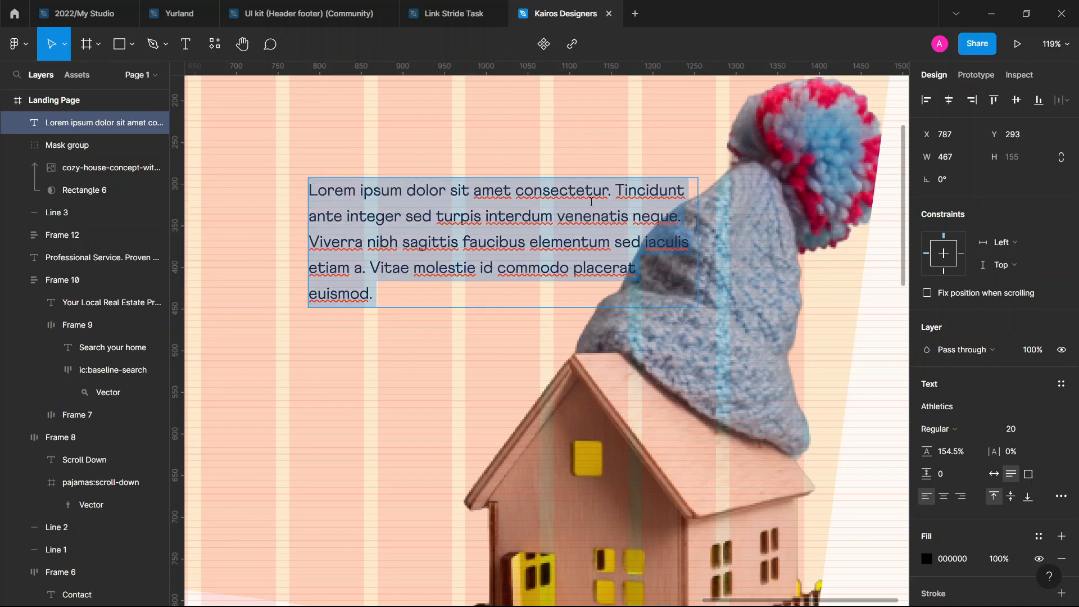
left_click(634, 219)
key("Return")
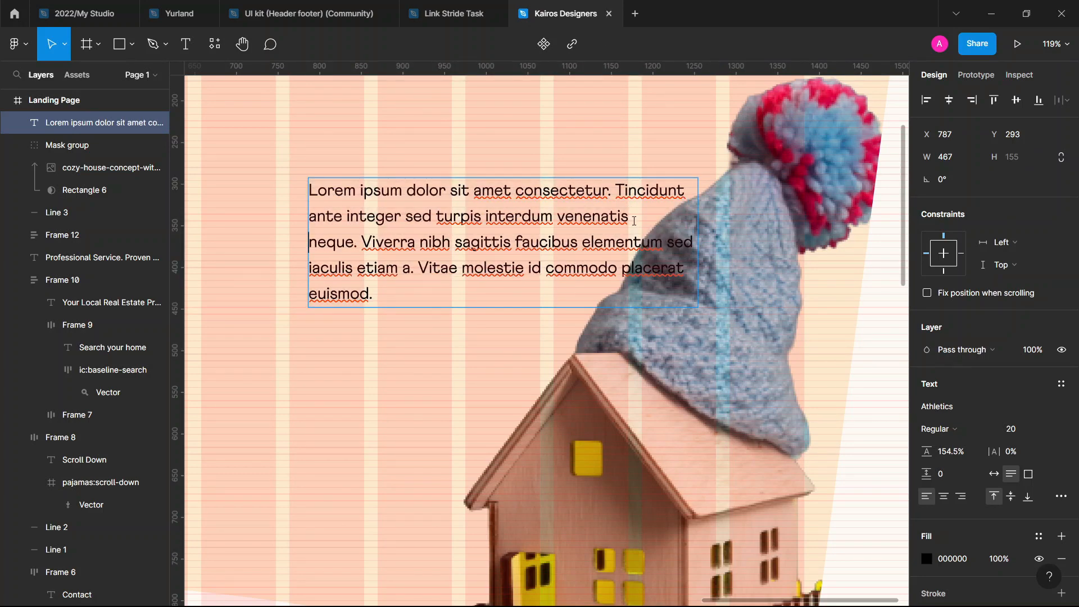
left_click(585, 244)
key("Return")
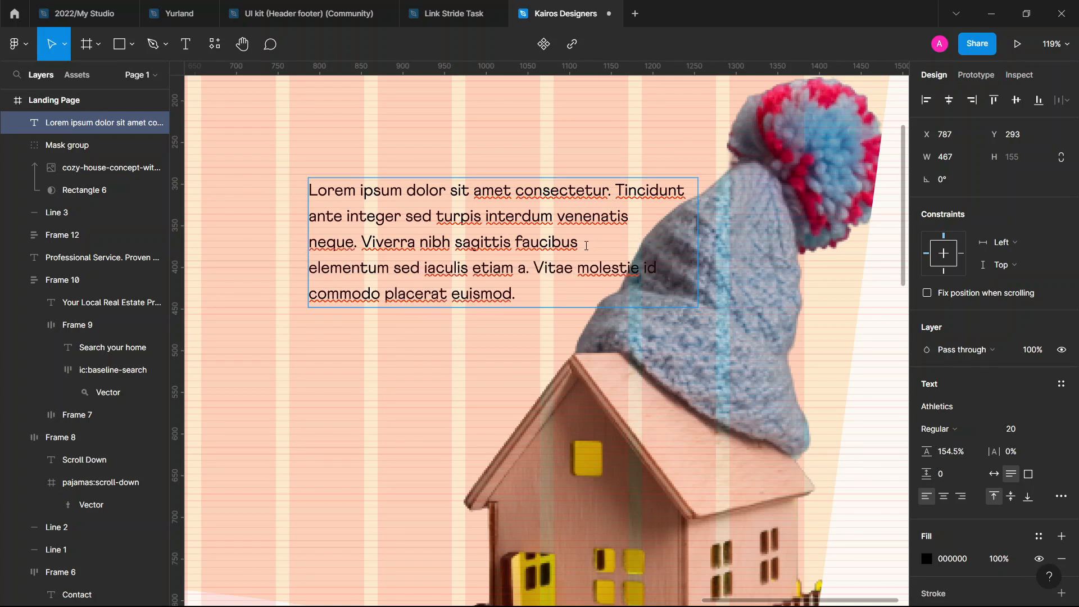
left_click(579, 268)
key("Return")
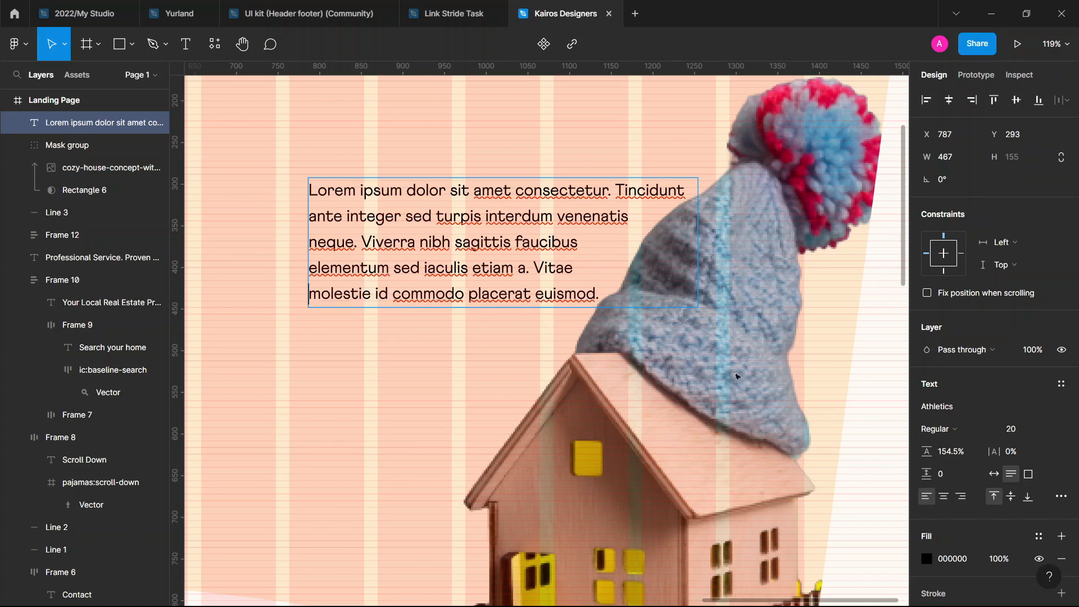
key("Escape")
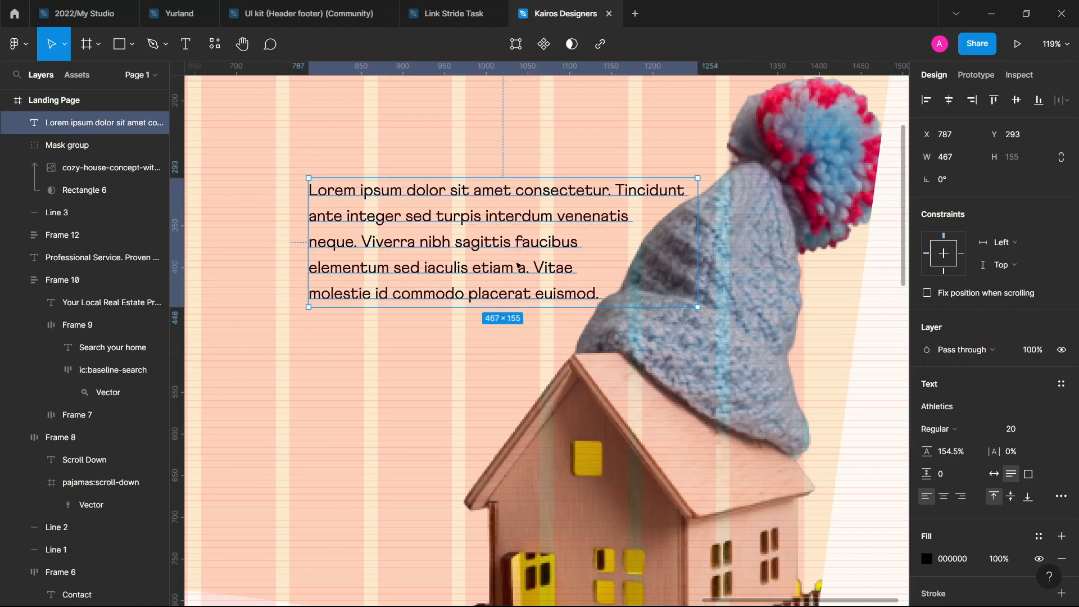
left_click_drag(525, 254, 532, 241)
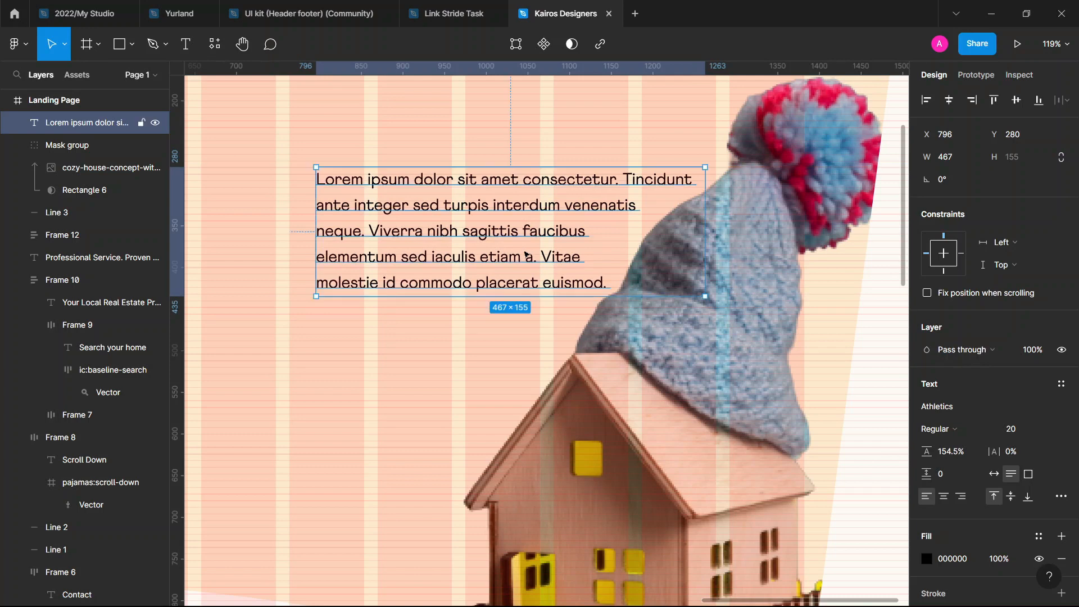
scroll(527, 255, "down", 5)
scroll(525, 254, "down", 2)
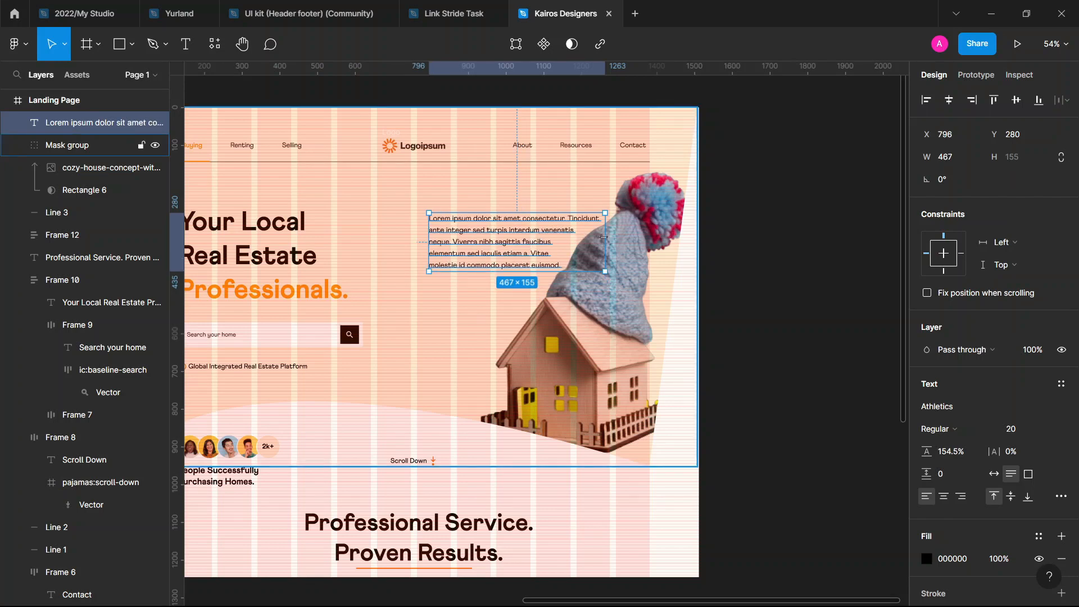
left_click_drag(603, 237, 556, 247)
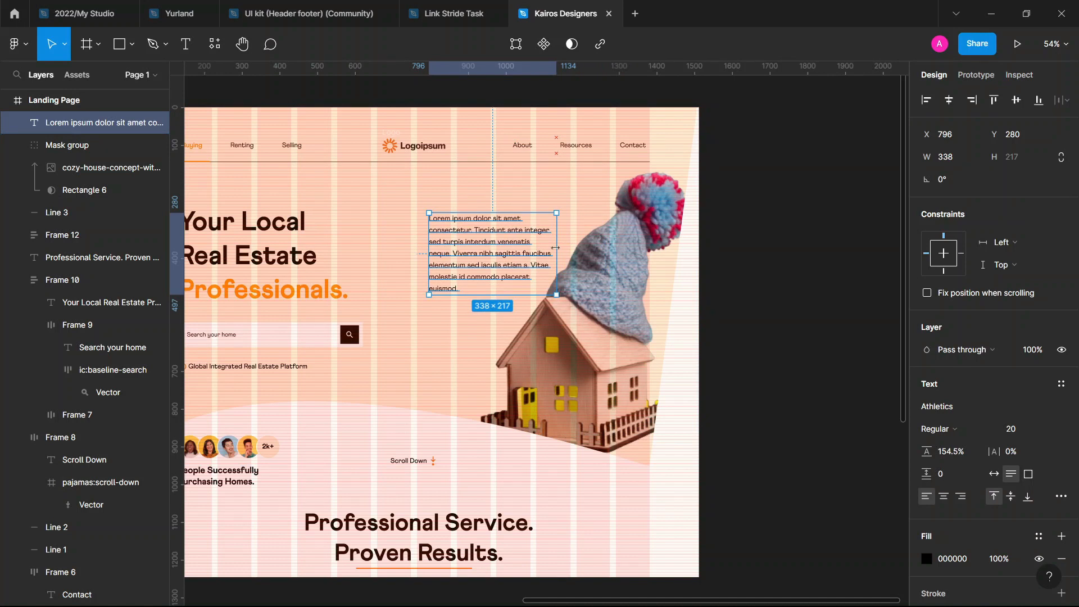
key("ctrl+z")
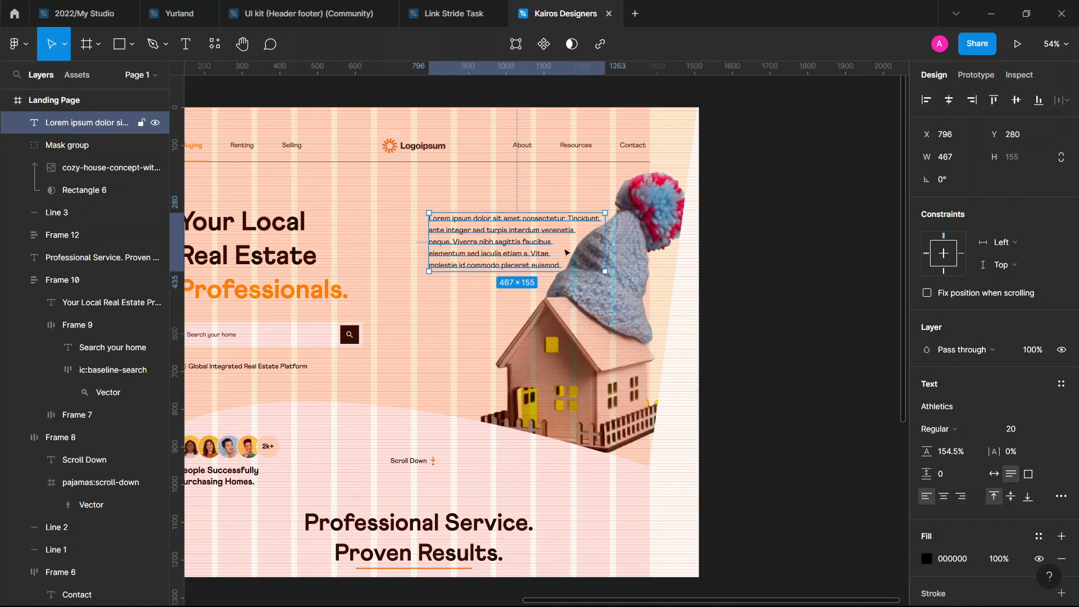
Move the house image inside the mask group to about X 447, Y 128, and the paragraph to about X 704, Y 277
left_click_drag(536, 253, 536, 252)
left_click(558, 360, "shift")
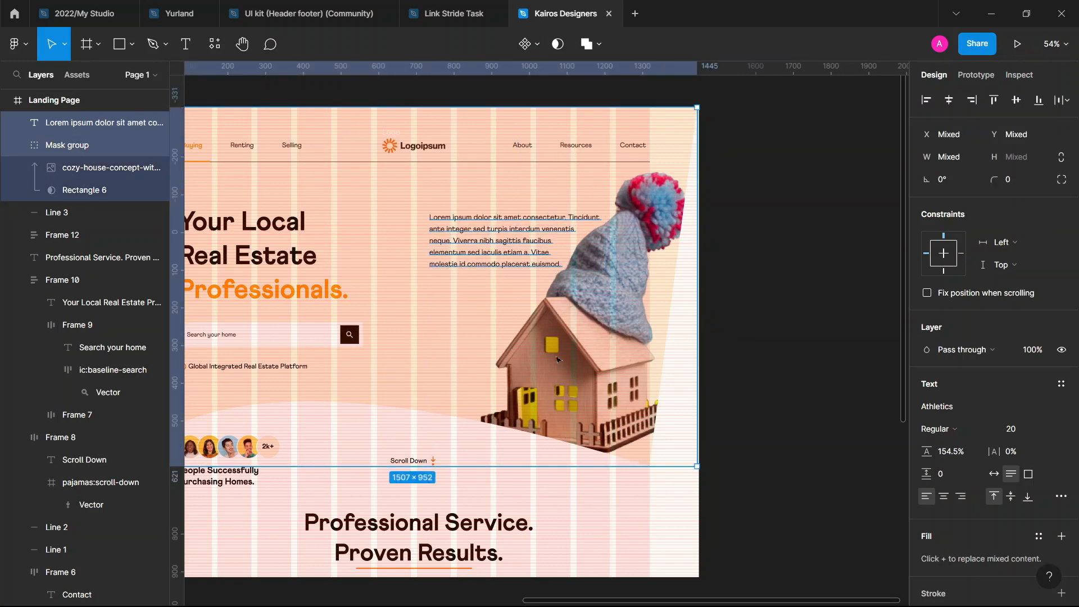
double_click(557, 360)
left_click_drag(558, 360, 523, 354)
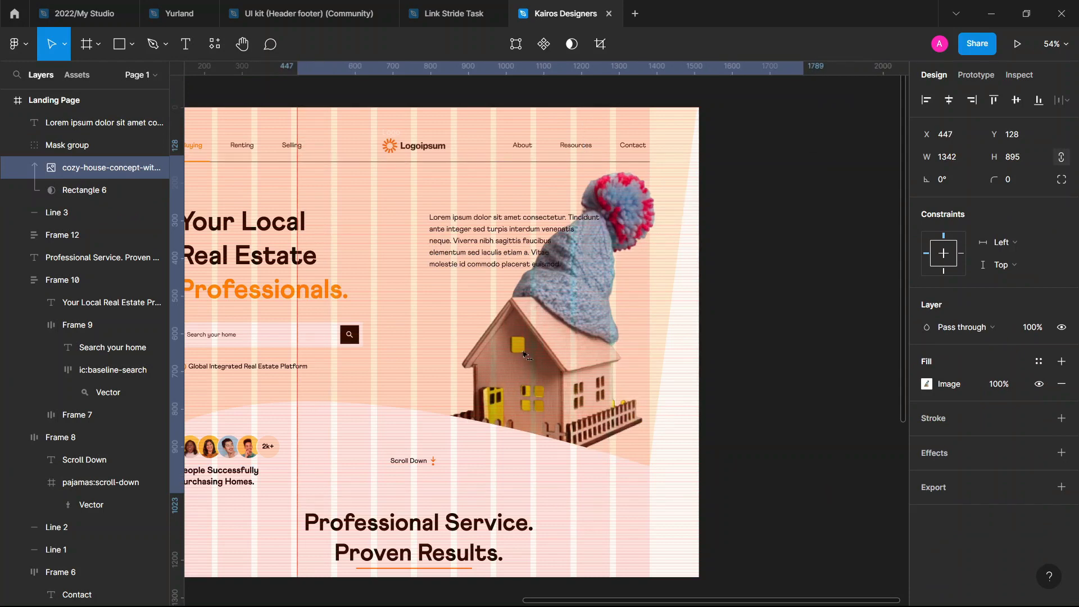
left_click(494, 258)
left_click_drag(495, 258, 459, 257)
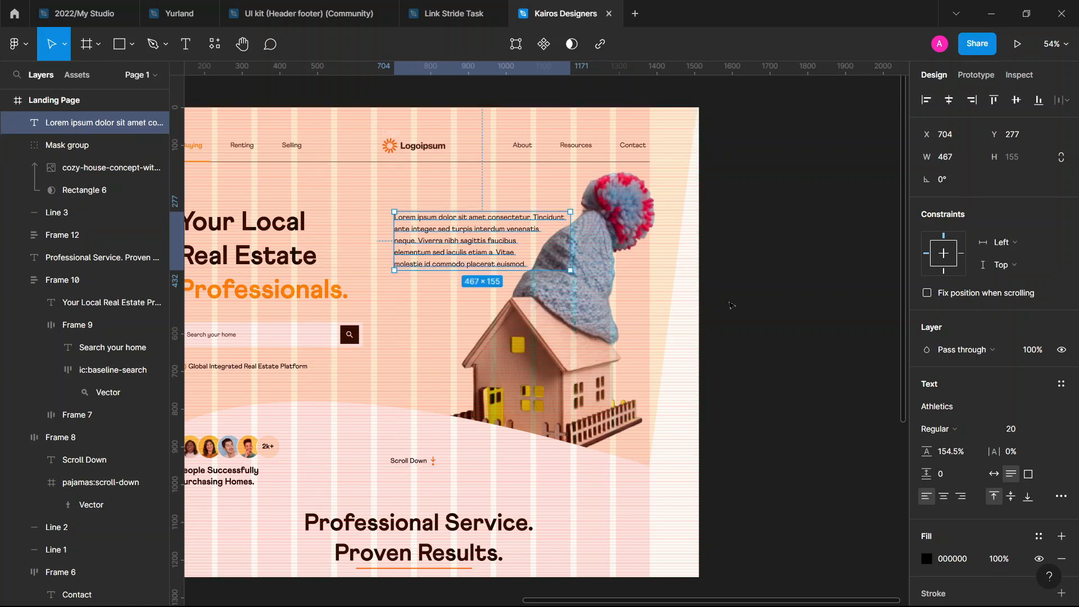
Recolour the lorem ipsum paragraph with the dark brown 190E00 sampled from the palette swatch below the landing page
scroll(730, 305, "down", 2)
scroll(691, 303, "up", 5)
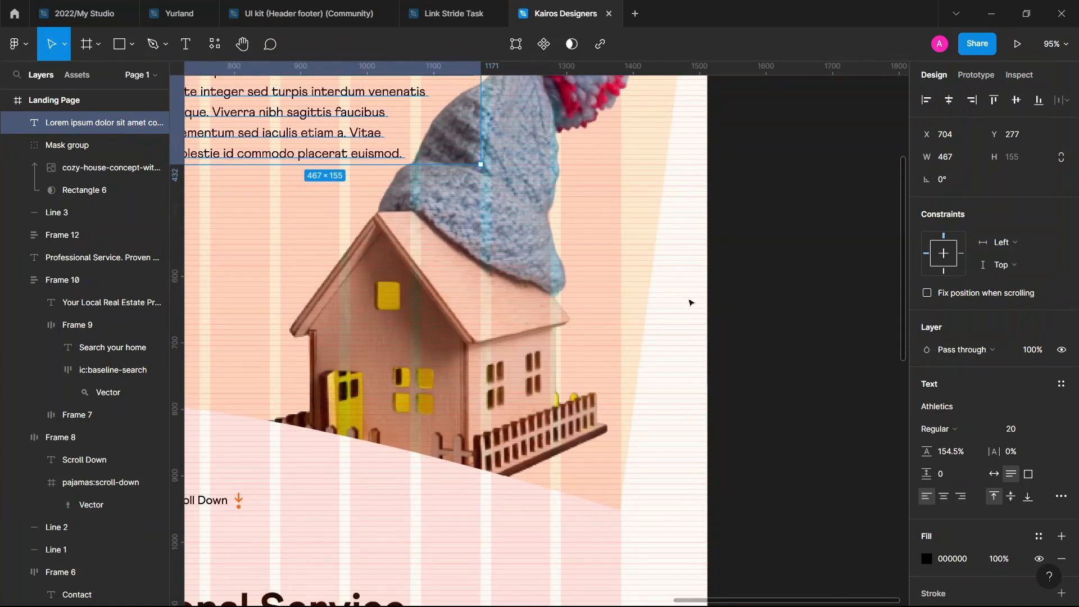
scroll(691, 303, "up", 2)
scroll(690, 303, "left", 2)
scroll(691, 303, "left", 2)
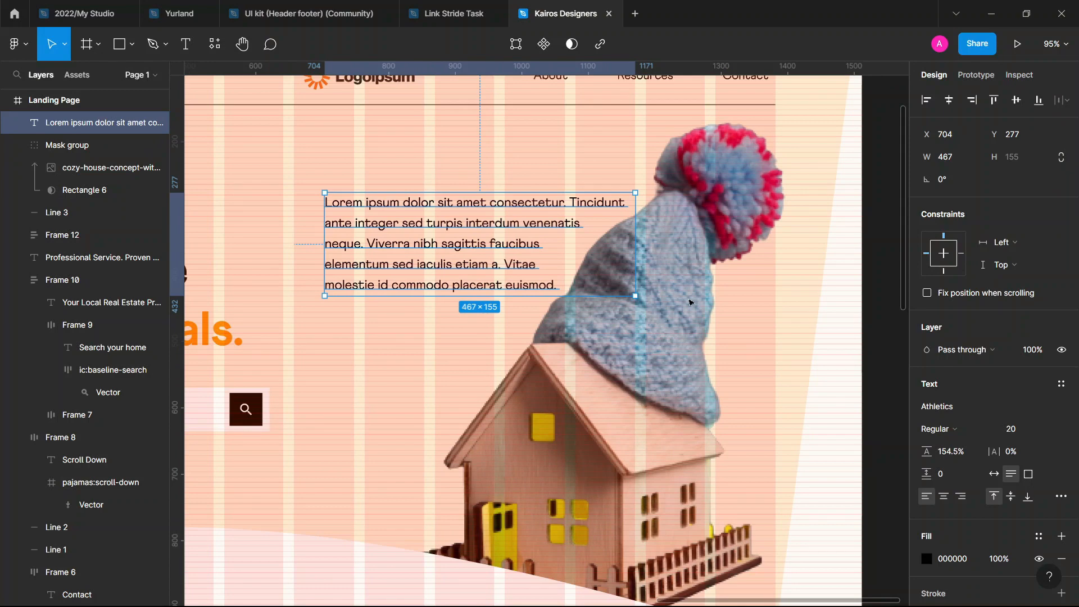
scroll(690, 302, "down", 5)
scroll(673, 299, "down", 6)
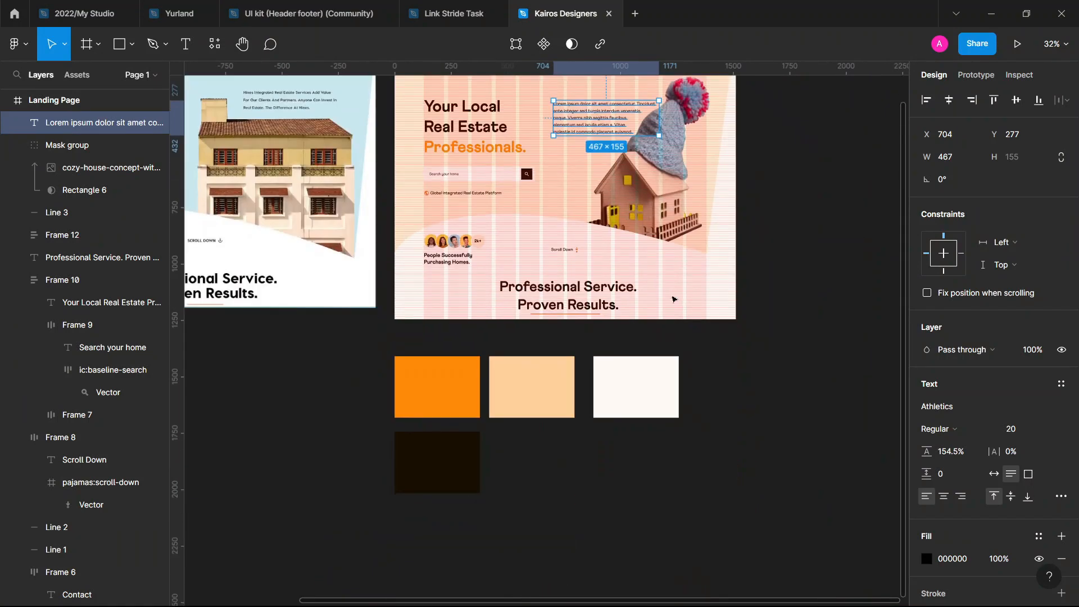
key("i")
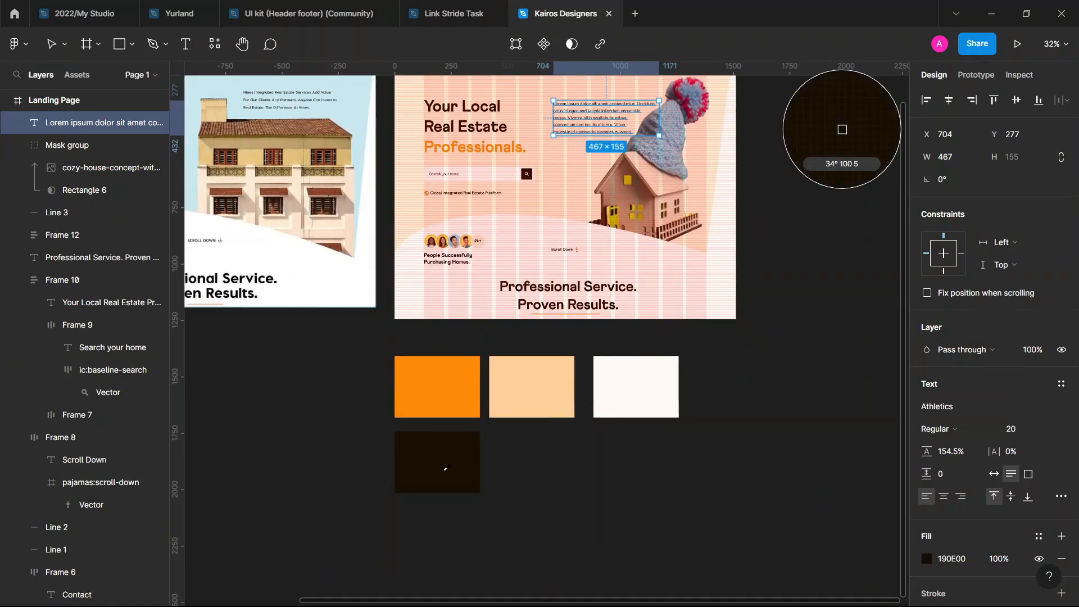
left_click(443, 464)
left_click(730, 425)
Draw a square of about 119 × 119 below the paragraph and fill it with the search button's dark brown 190E00
scroll(741, 424, "up", 3)
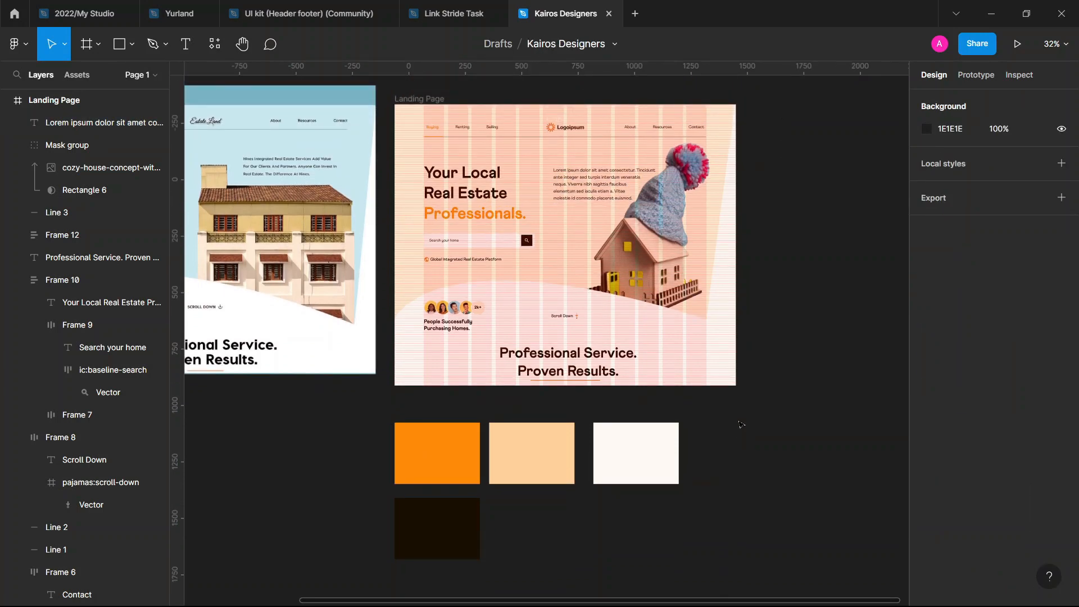
scroll(740, 425, "up", 2)
scroll(740, 424, "up", 2)
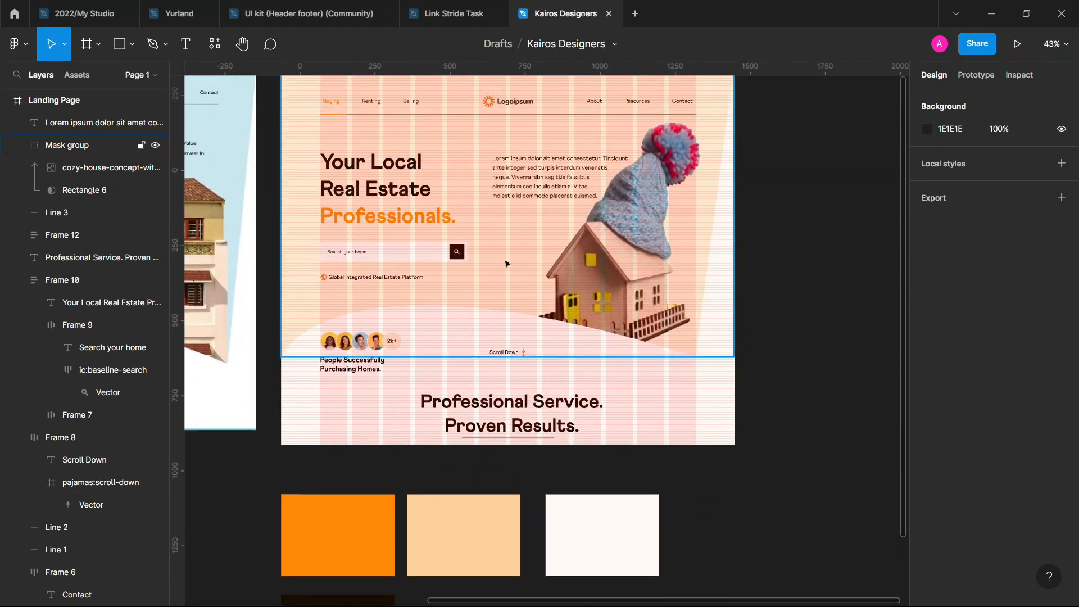
scroll(506, 265, "up", 5)
scroll(507, 264, "up", 4)
key("r")
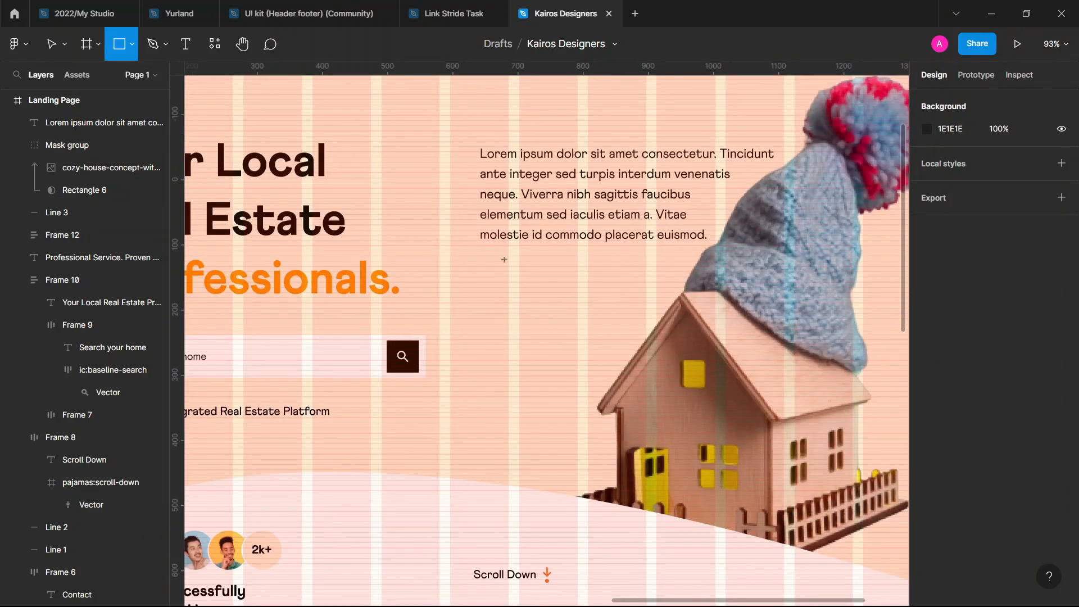
left_click_drag(486, 271, 564, 336)
scroll(564, 336, "up", 5)
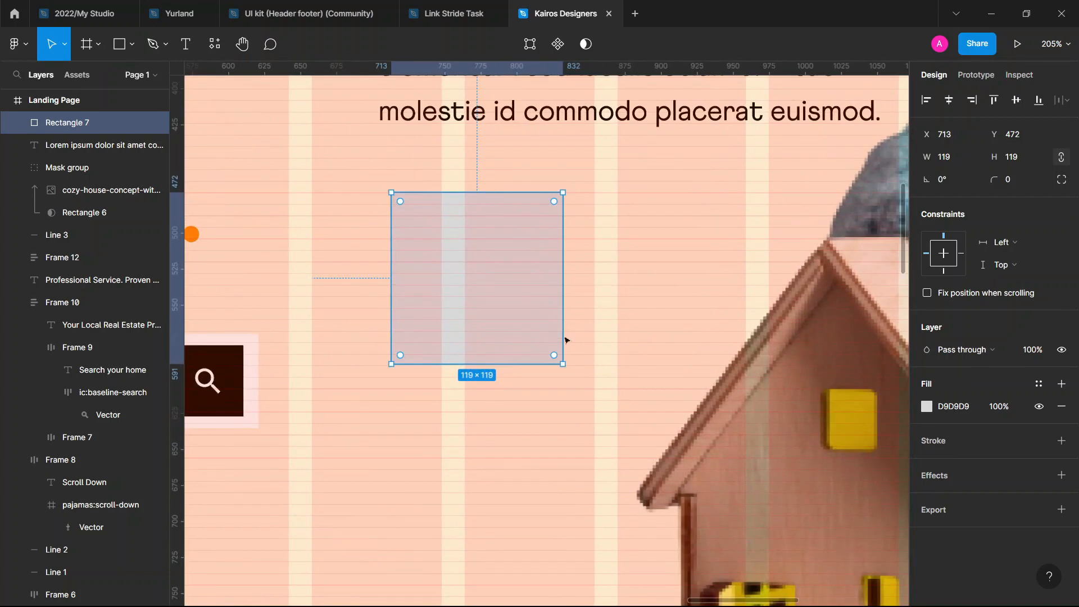
scroll(560, 339, "up", 2)
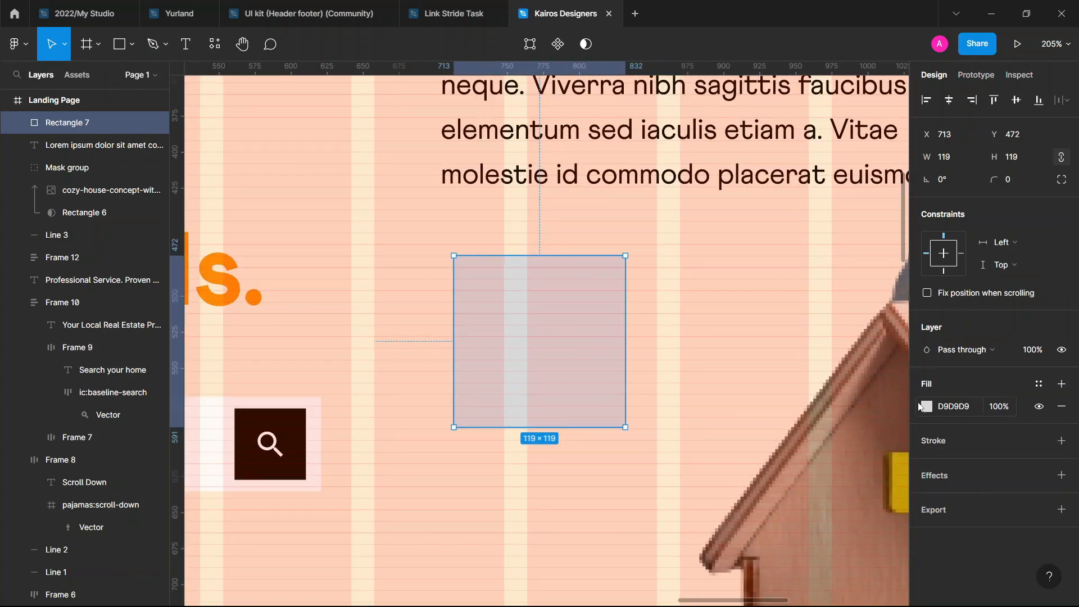
key("i")
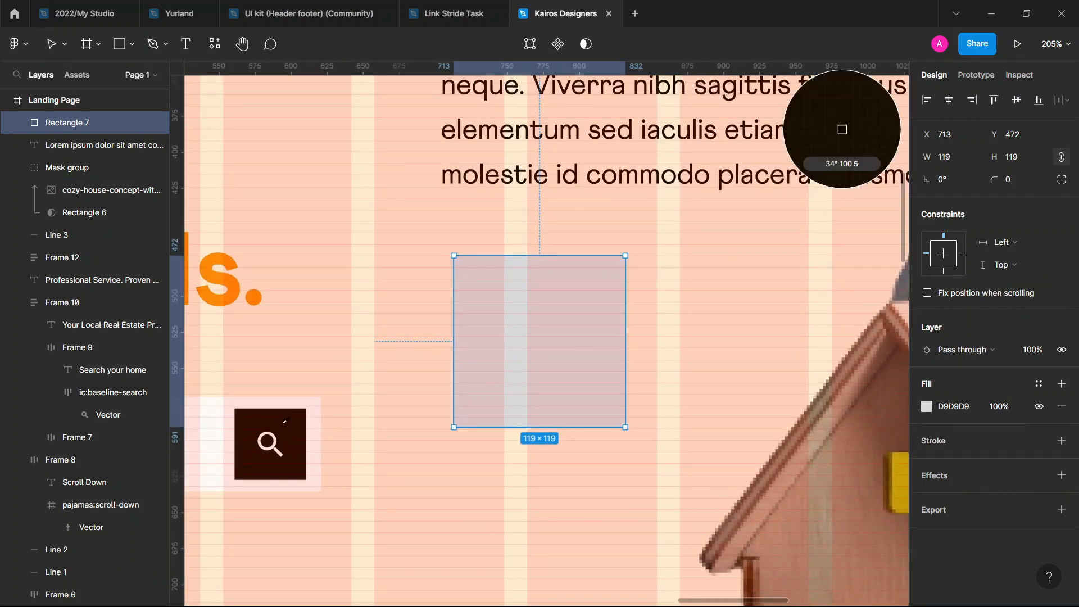
left_click(280, 421)
Draw a rectangle of about 121 × 120 over the dark square, offset up and left, and fill it with the search bar's off-white FFFAF5
key("r")
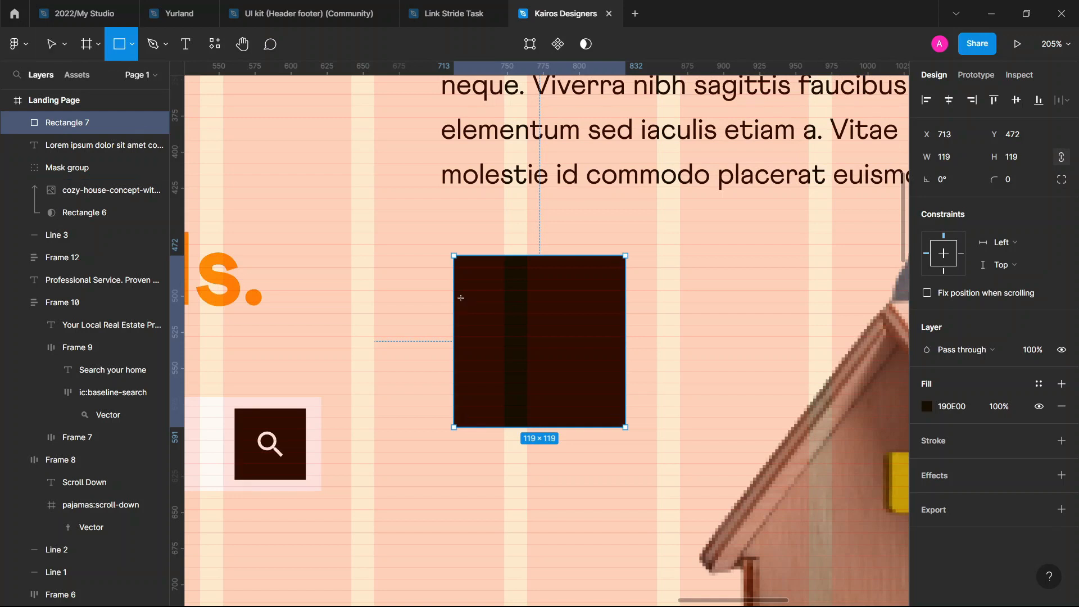
left_click_drag(441, 244, 628, 422)
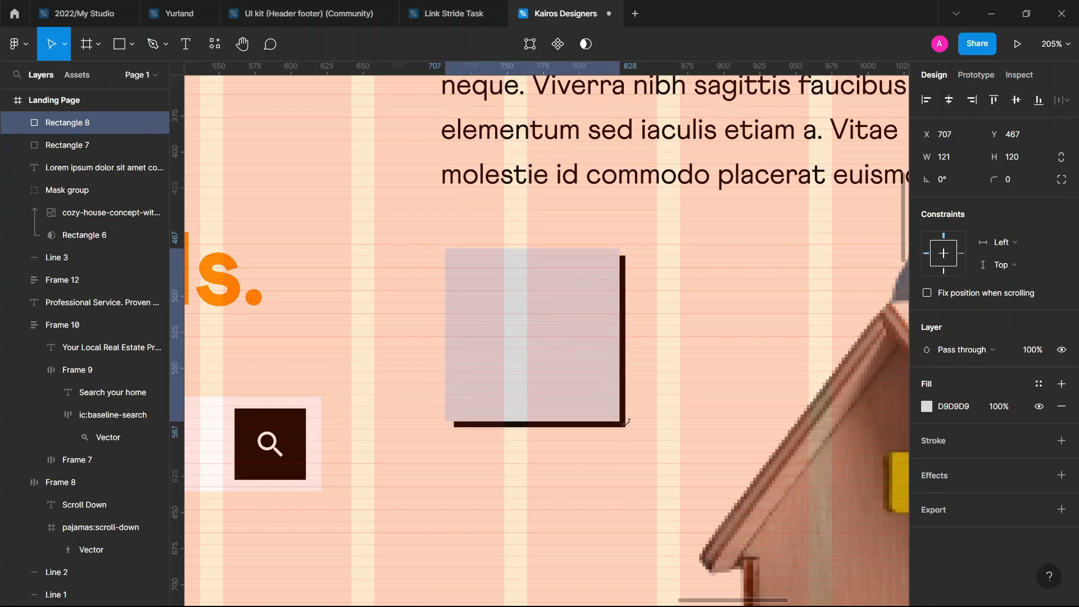
key("i")
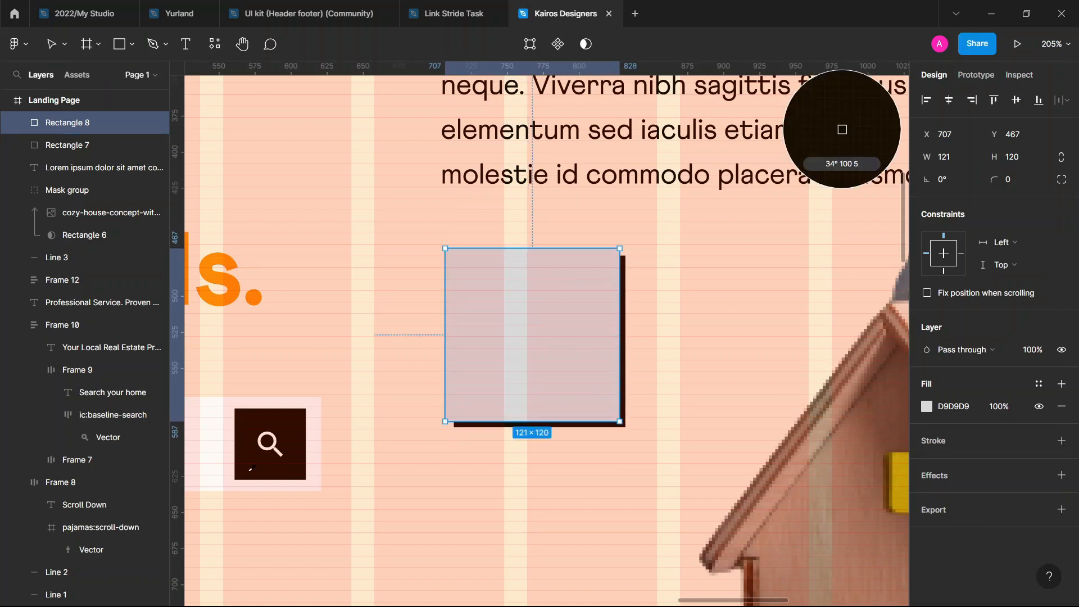
left_click(206, 440)
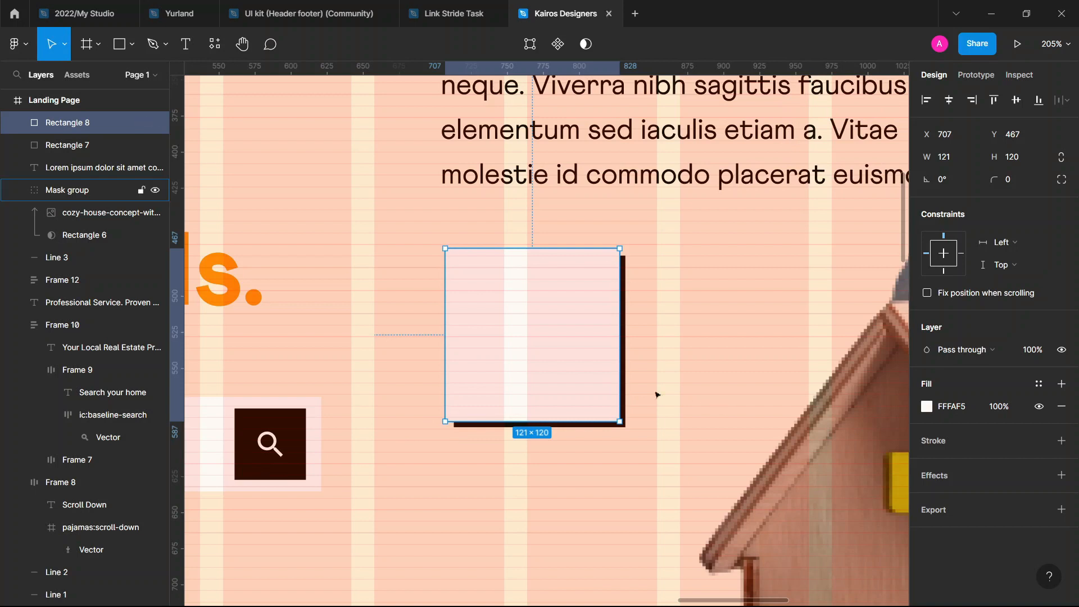
Move both overlapping rectangles together so that the off-white one sits at about X 754, Y 492
left_click(628, 395, "shift")
left_click_drag(618, 407, 642, 433)
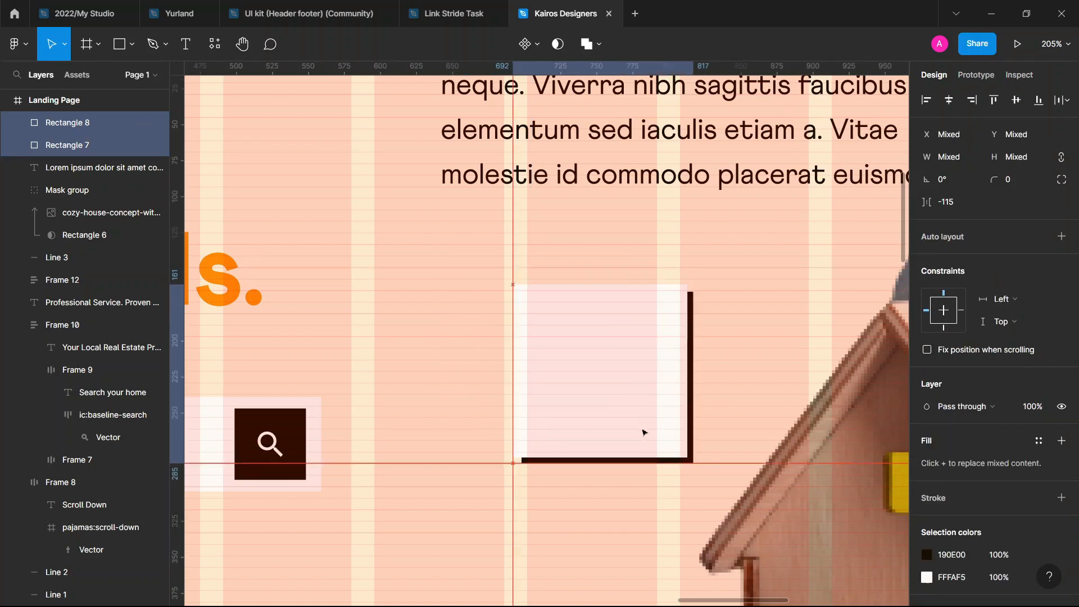
scroll(643, 433, "down", 4)
scroll(654, 320, "down", 5)
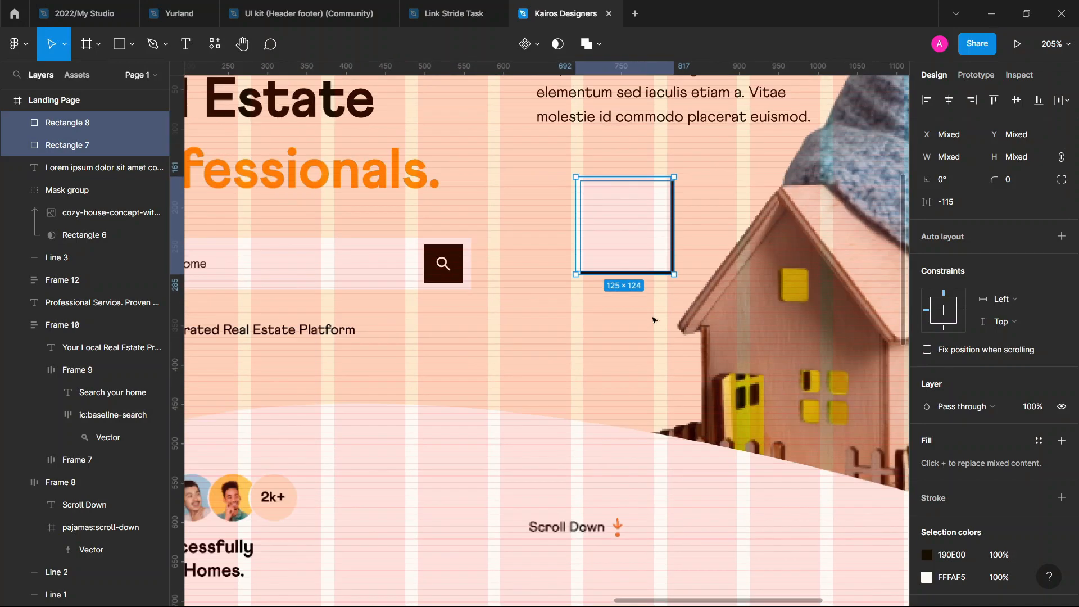
left_click(702, 545)
left_click(637, 233)
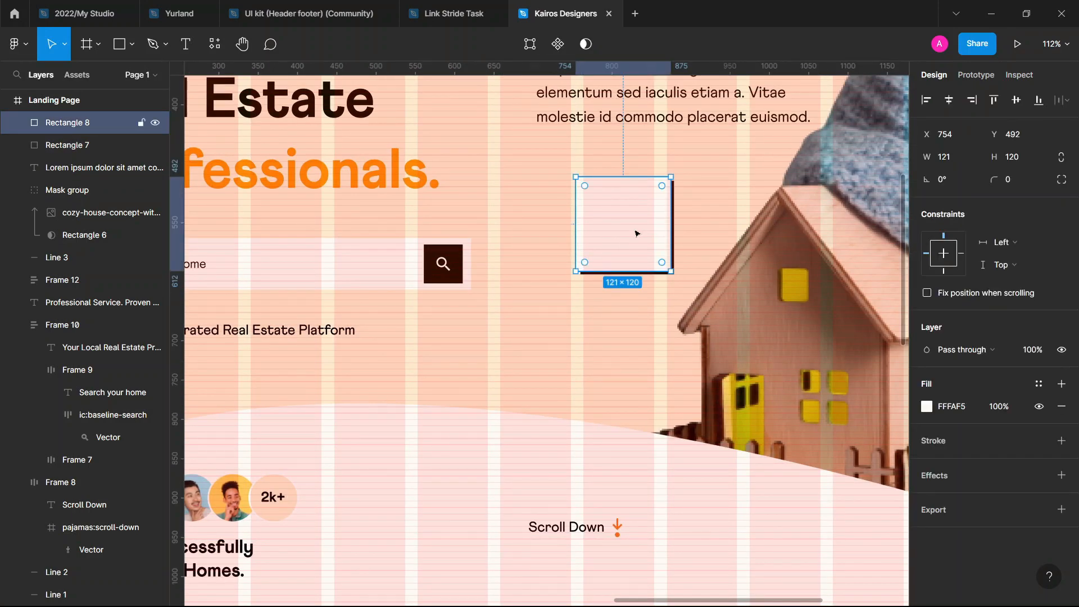
scroll(636, 233, "down", 5)
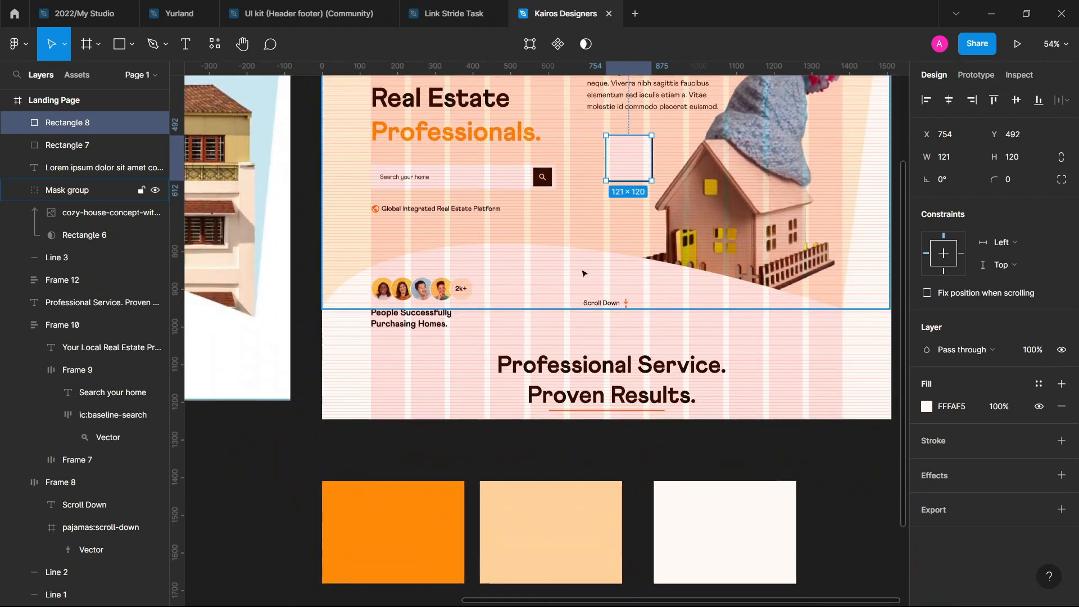
key("i")
key("Escape")
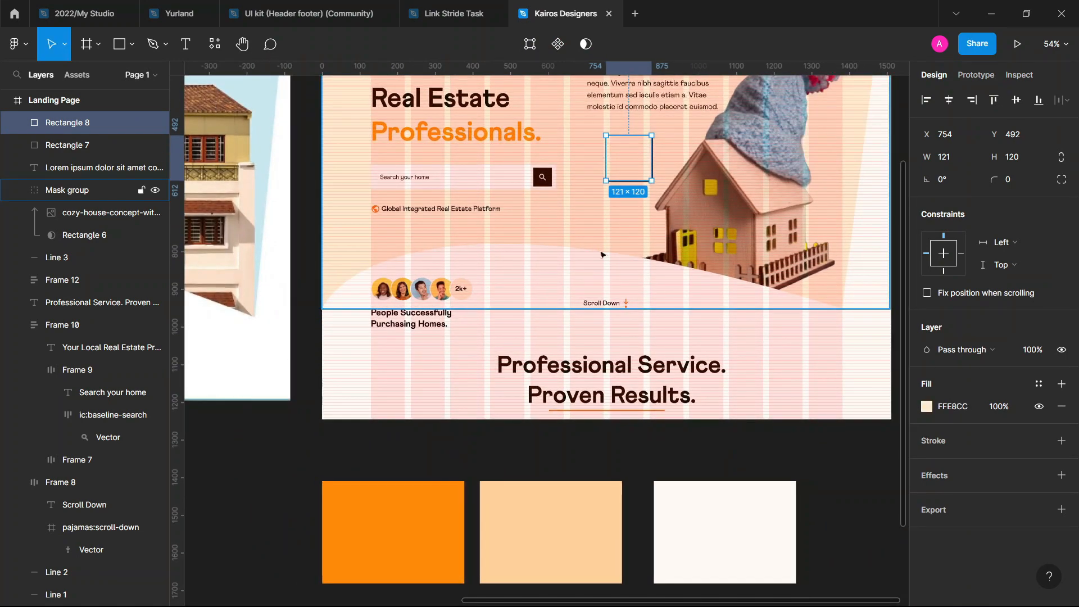
scroll(598, 249, "up", 3)
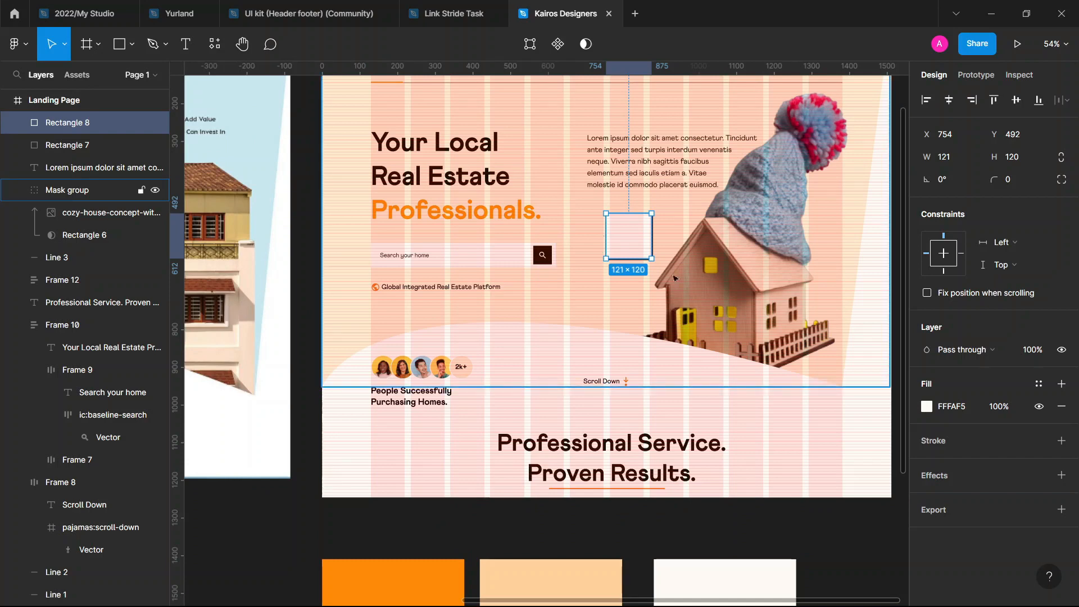
scroll(630, 367, "up", 5)
left_click(555, 428)
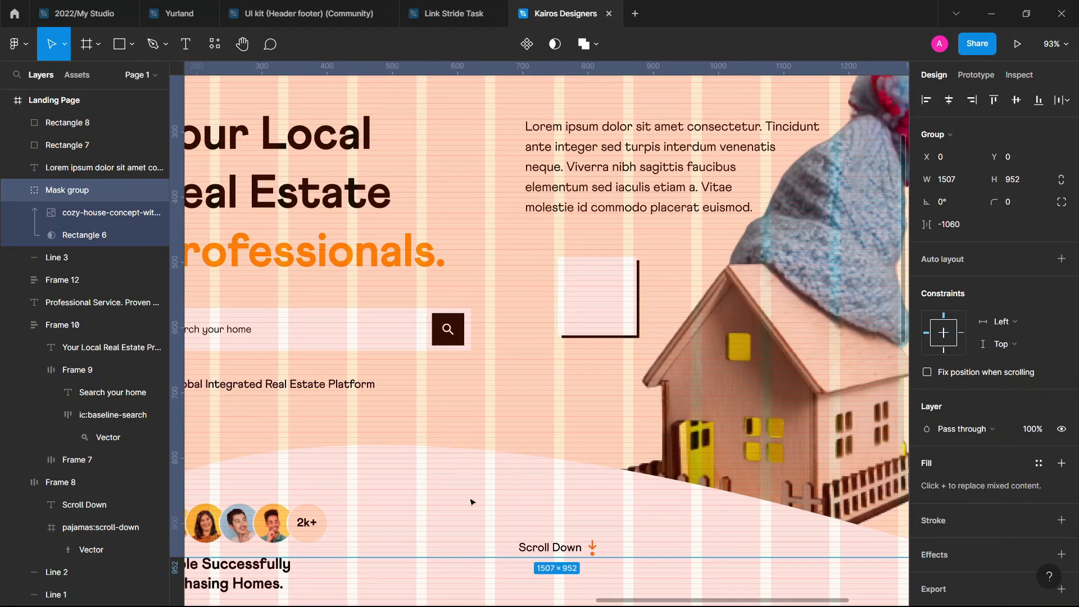
left_click(405, 591)
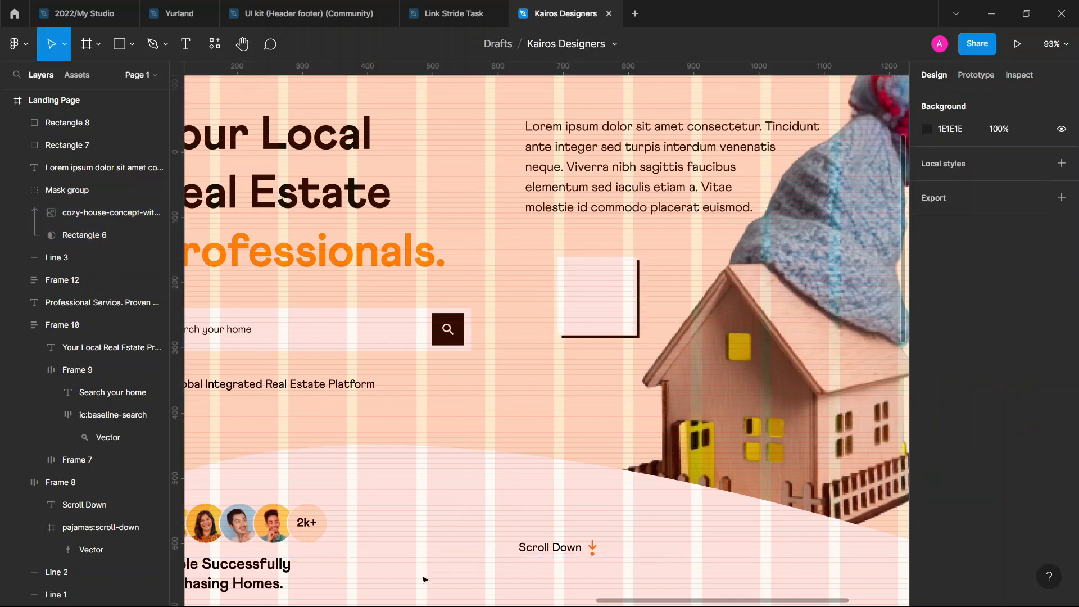
key("ctrl+slash")
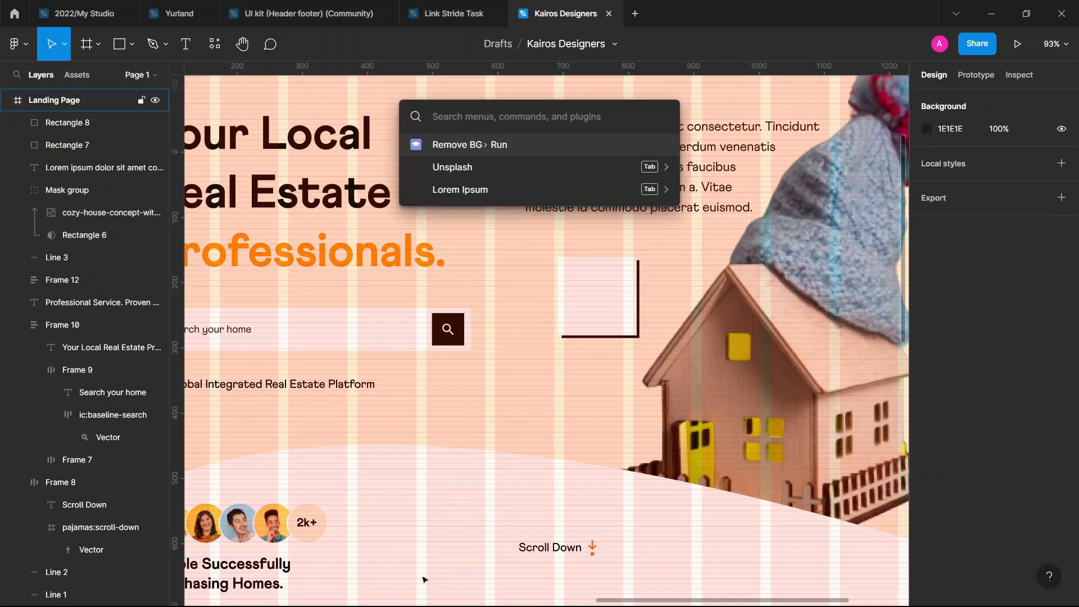
type("iconfi")
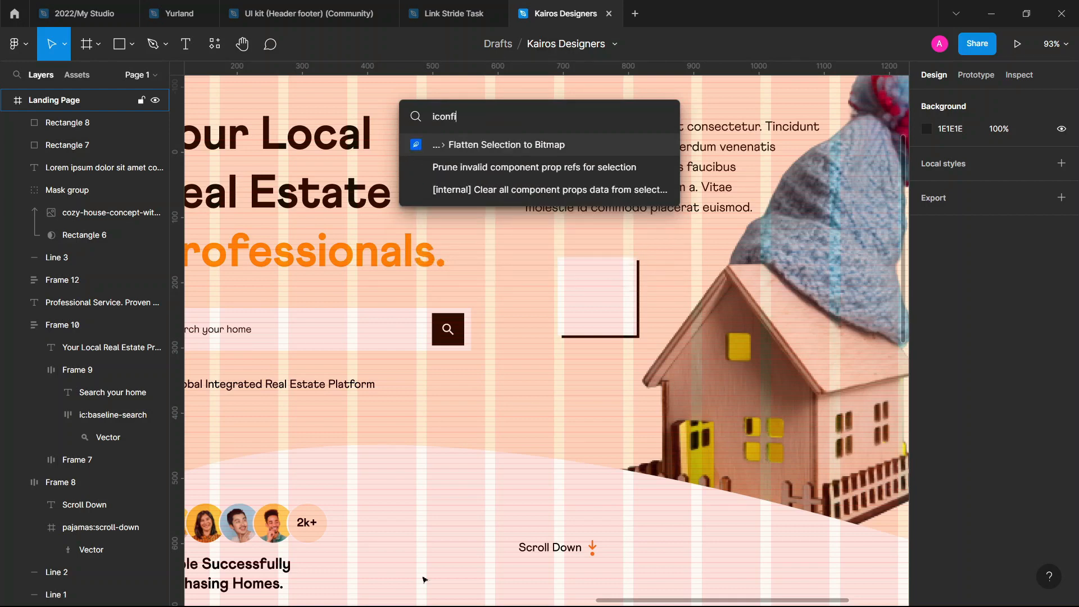
key("BackSpace")
key("BackSpace")
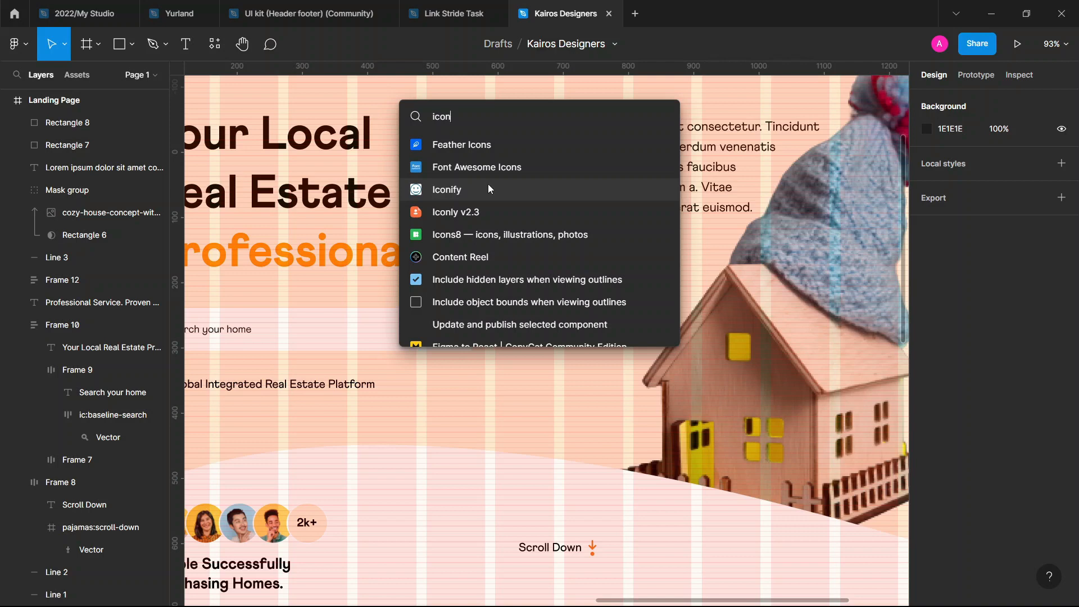
left_click(431, 493)
key("Escape")
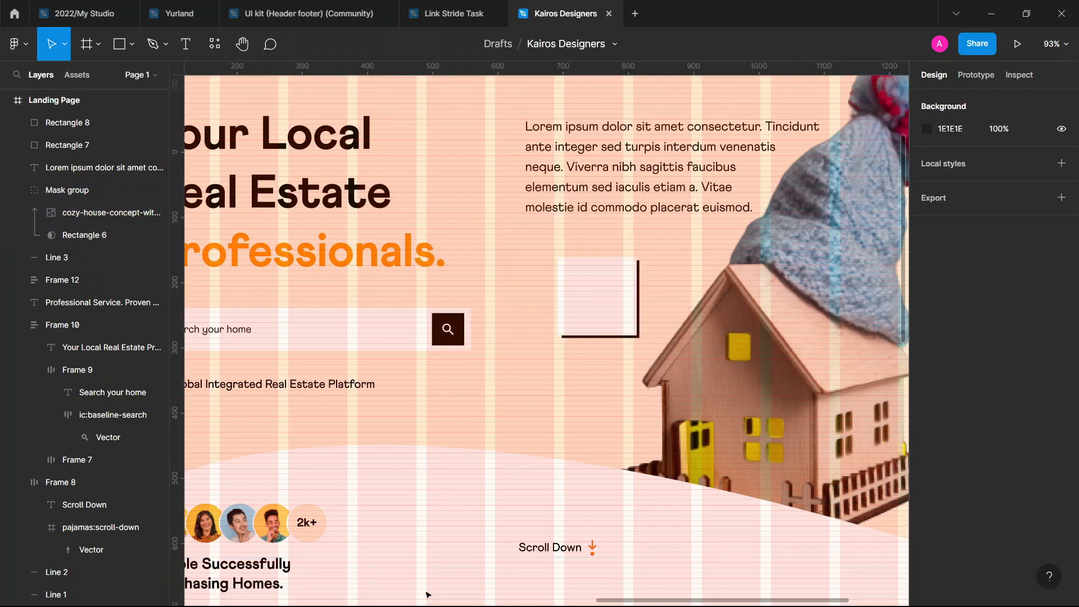
Run the Logoipsum plugin and insert the logo made of stacked, overlapping arch outlines
key("ctrl+slash")
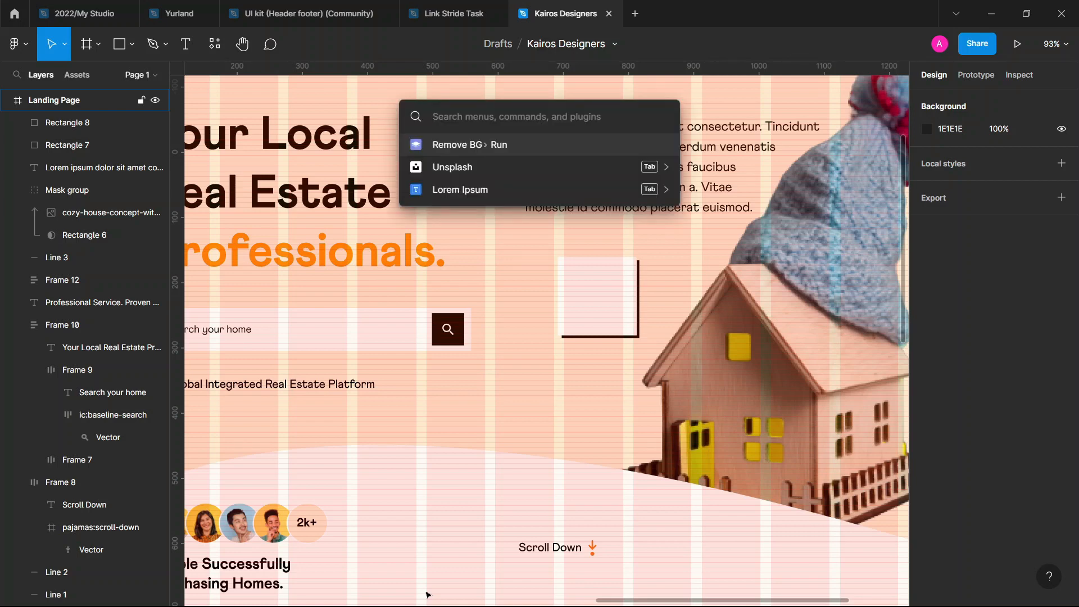
type("logo")
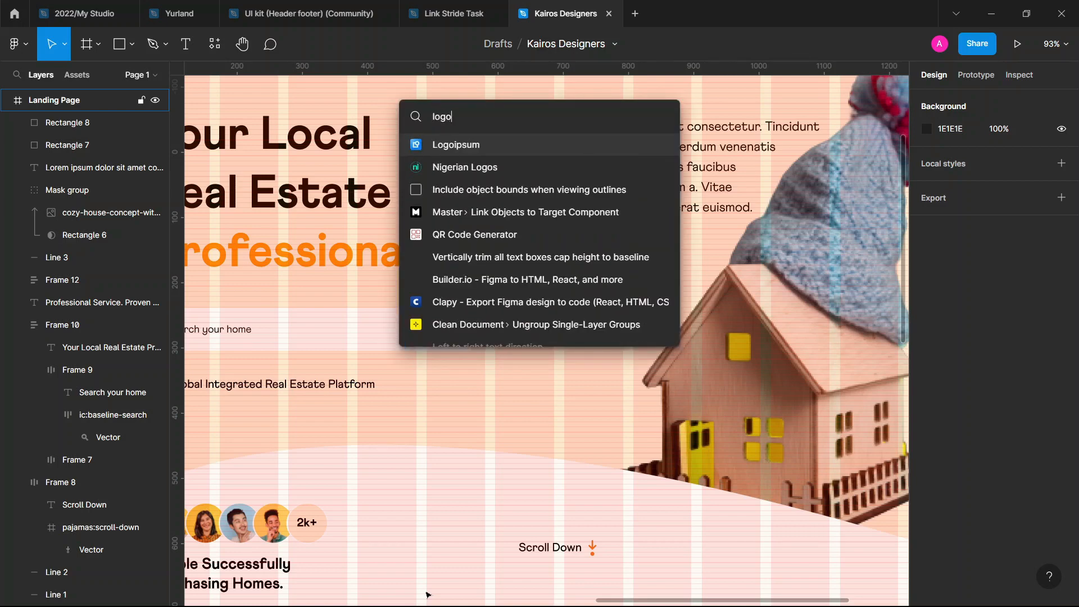
key("Escape")
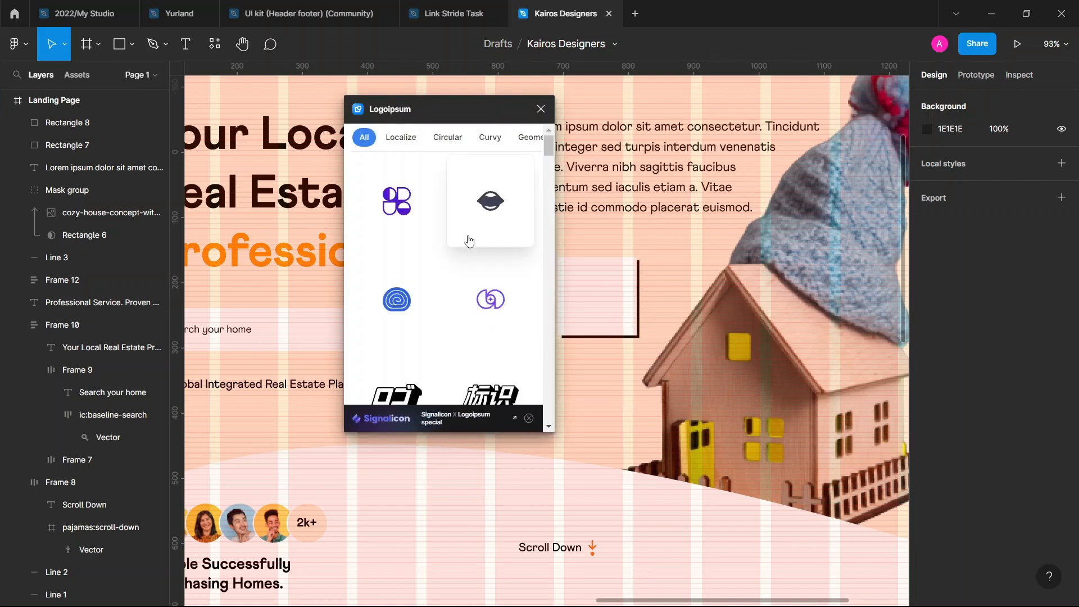
scroll(469, 241, "down", 8)
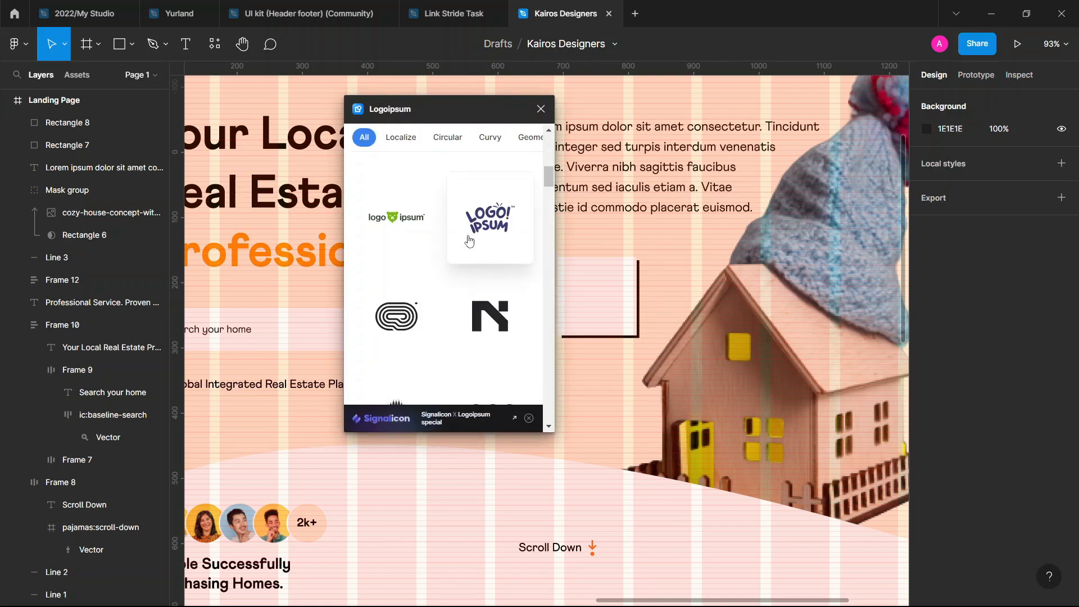
scroll(469, 241, "down", 5)
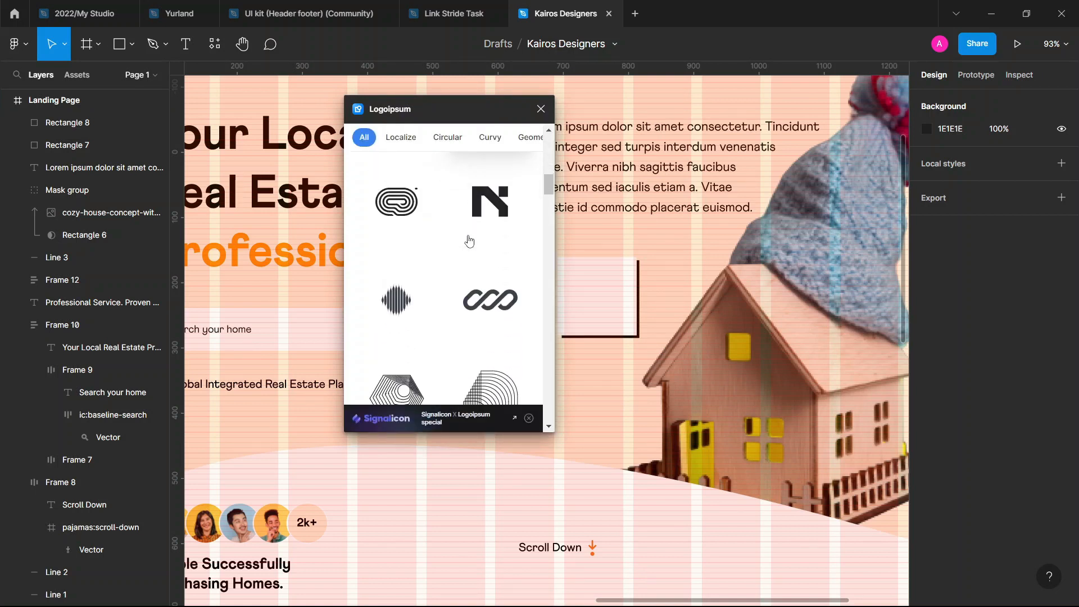
left_click(501, 216)
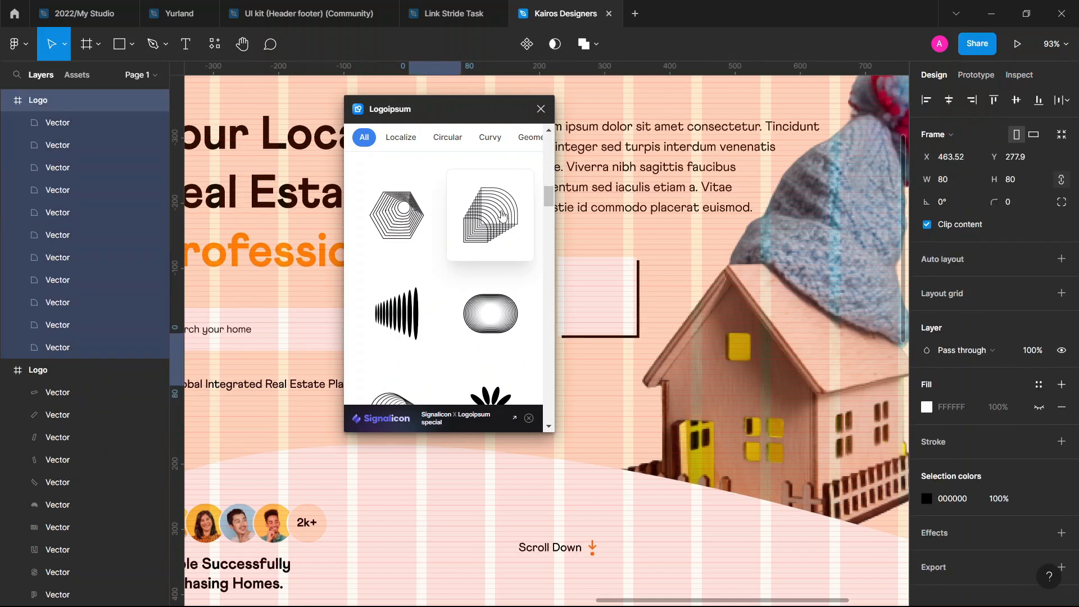
Insert the Logoipsum logo made of overlapping oval outlines and close the plugin
left_click(482, 512)
left_click(455, 586)
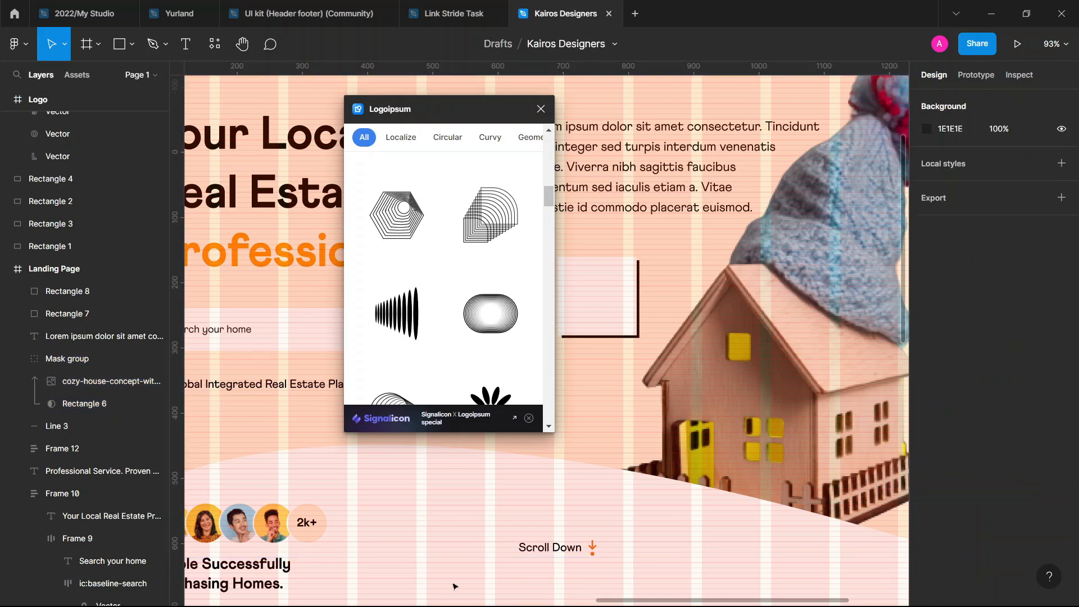
left_click(494, 335)
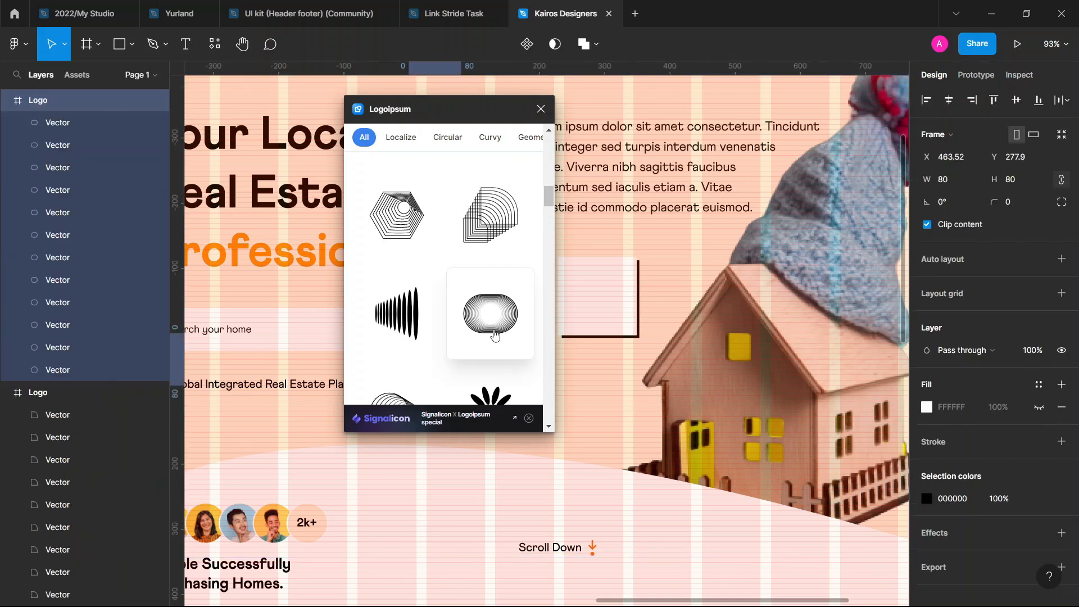
left_click(539, 110)
Enlarge the oval line logo to about 329 × 329 and place it beside the house at about X 1238, Y 496
scroll(496, 258, "down", 5)
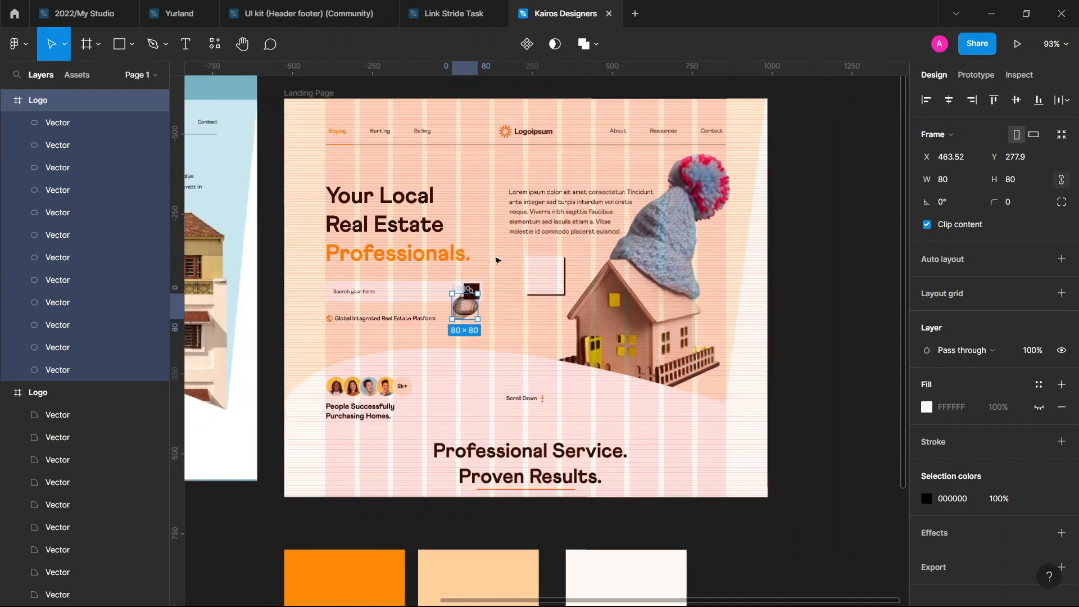
left_click_drag(474, 302, 745, 329)
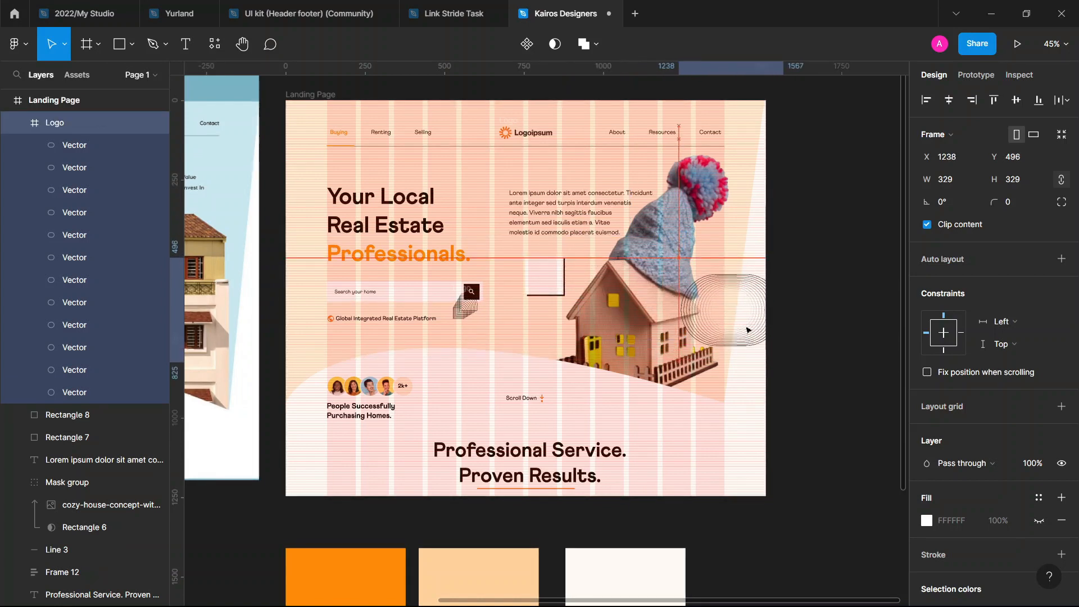
Try to move the oval logo's layer into the mask group, both below and above the house picture, undoing each attempt
left_click(17, 122)
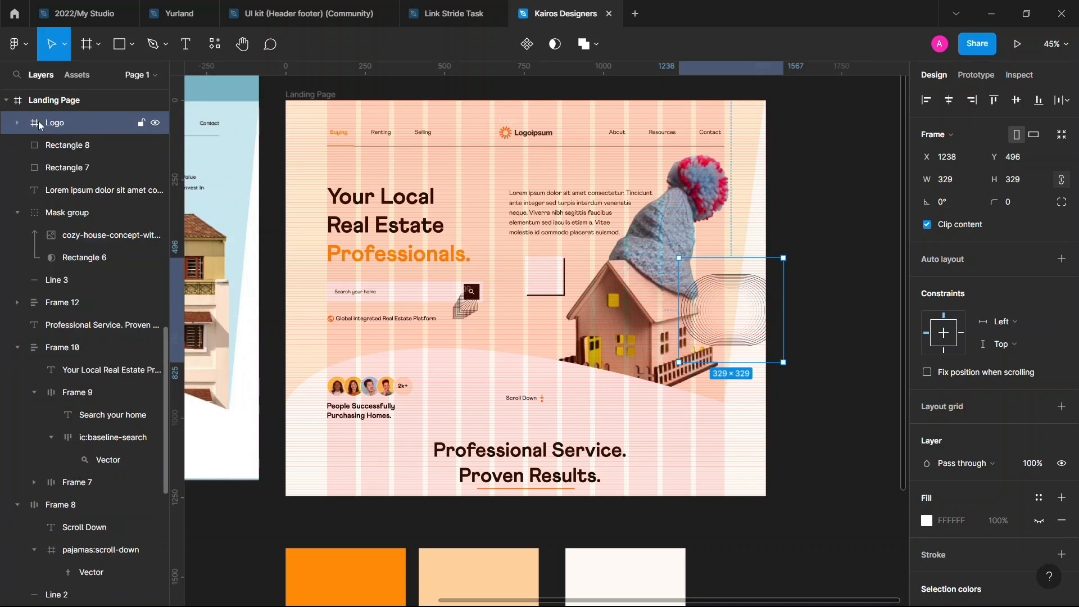
left_click_drag(39, 125, 84, 242)
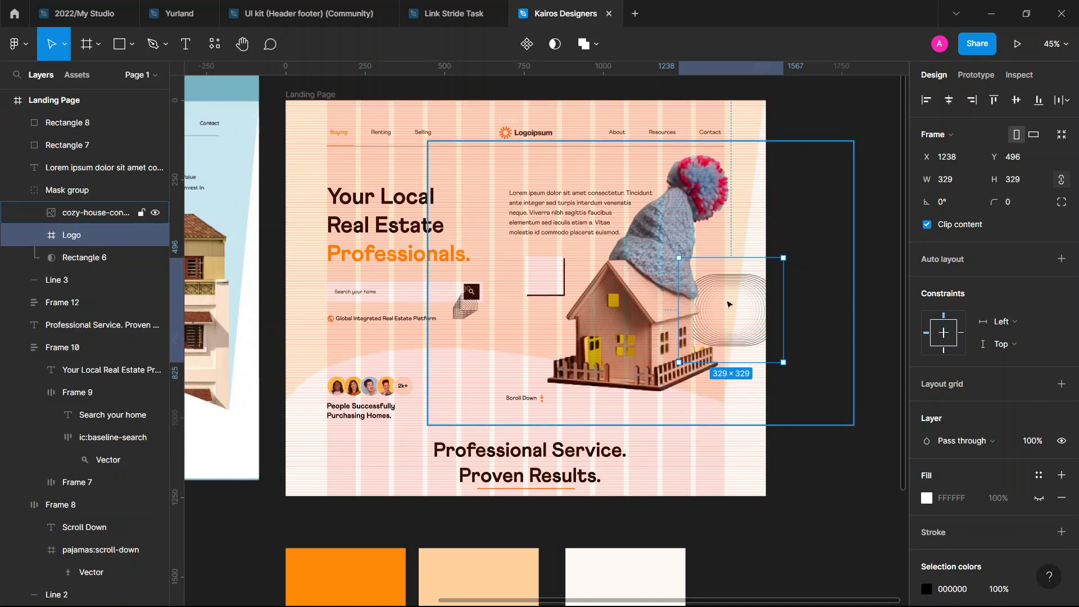
key("ctrl+z")
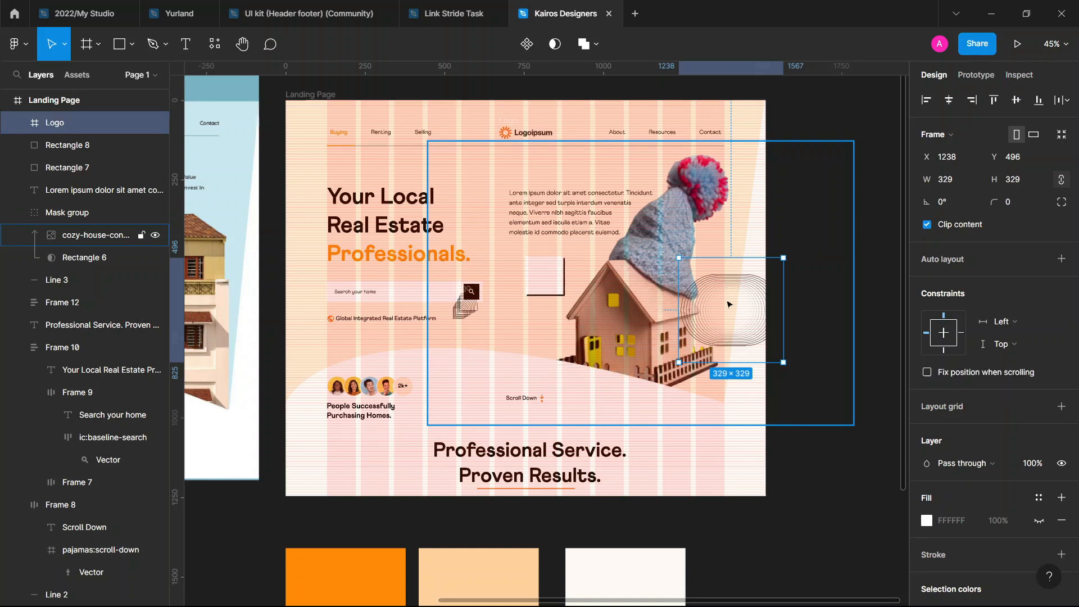
left_click_drag(39, 124, 83, 228)
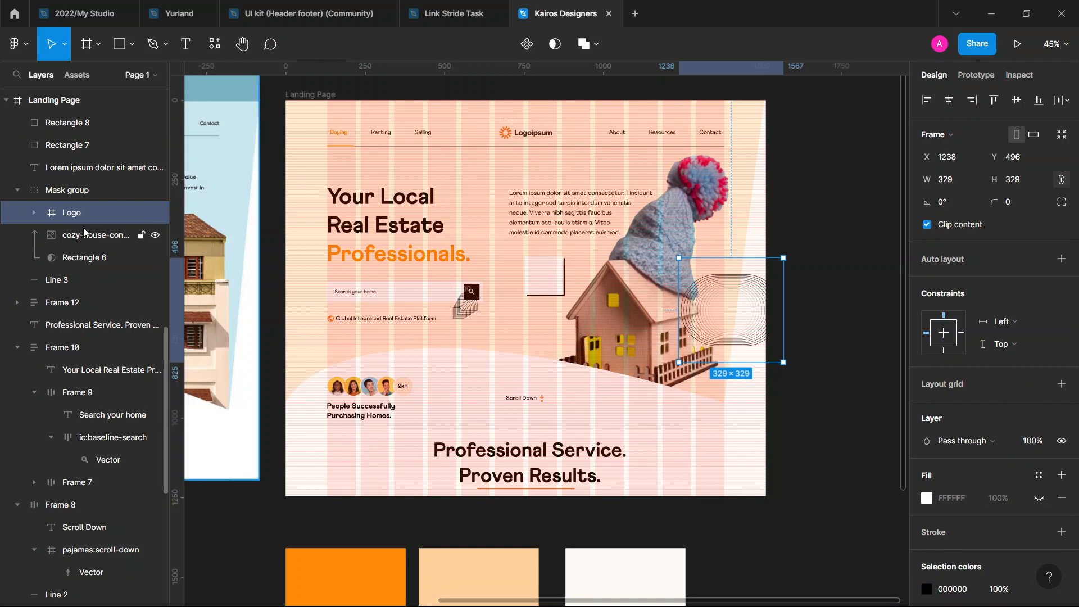
key("ctrl+z")
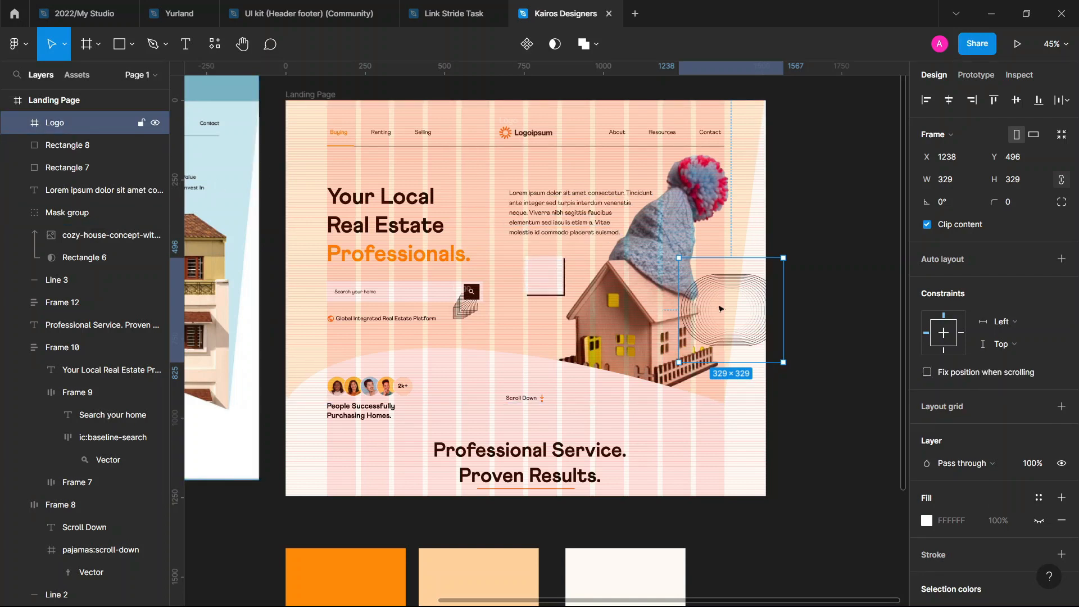
Move the oval line logo over the hat and roof edge, to about X 1171, Y 432
left_click_drag(707, 304, 686, 284)
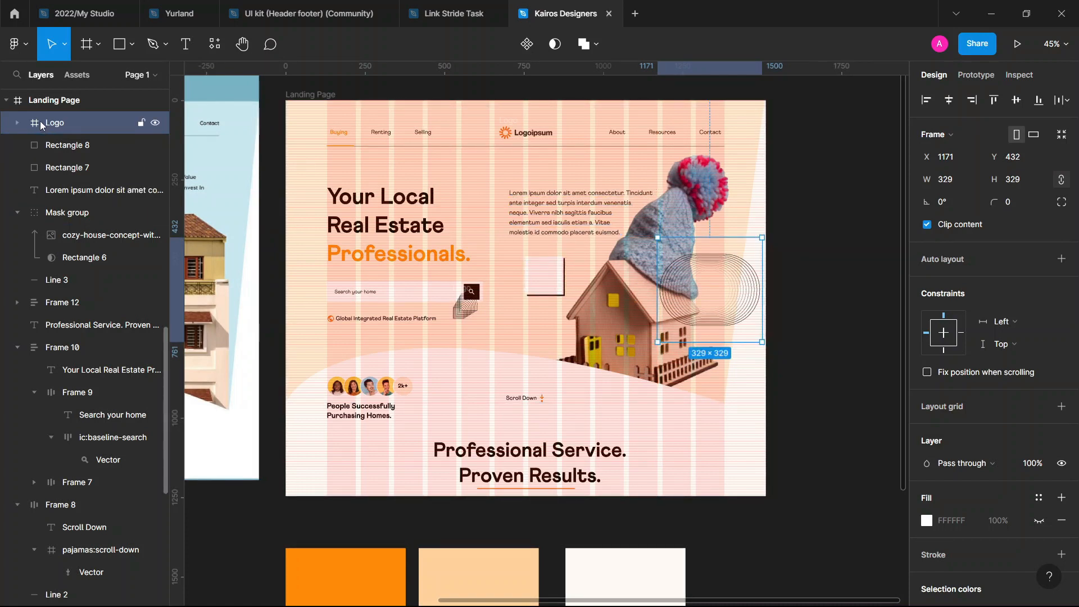
Enlarge the arch line logo to about 147 × 147 and place it at the landing page's left edge, below the search bar
double_click(473, 316)
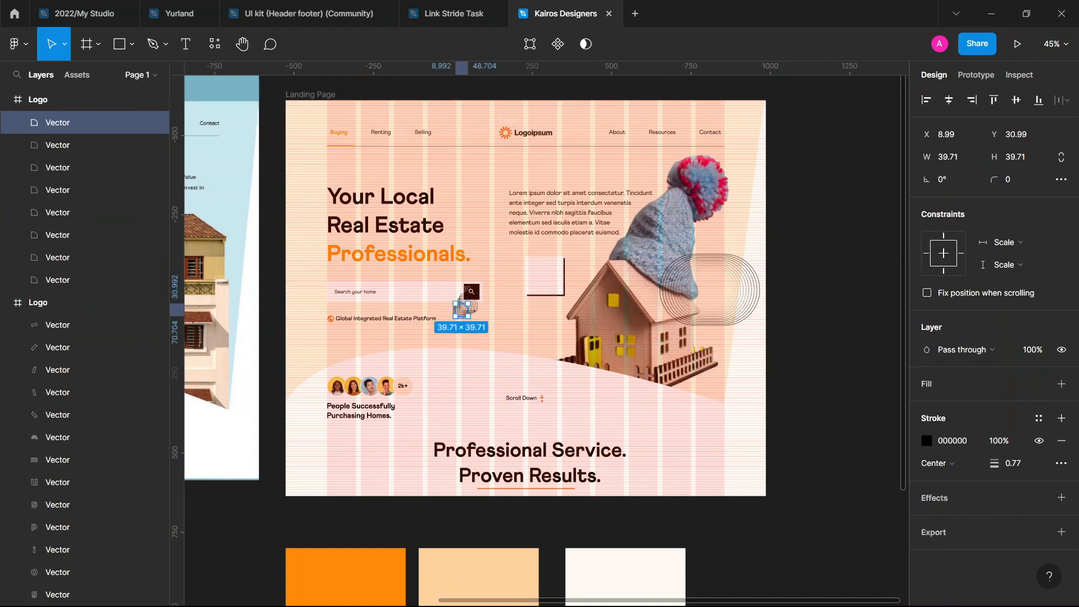
left_click(7, 103)
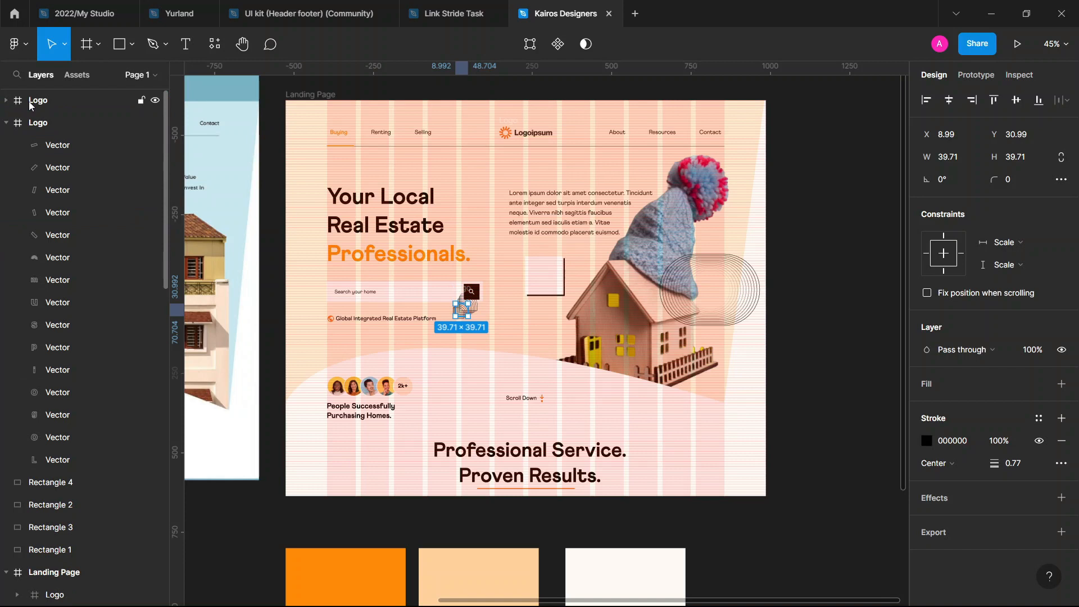
left_click(31, 103)
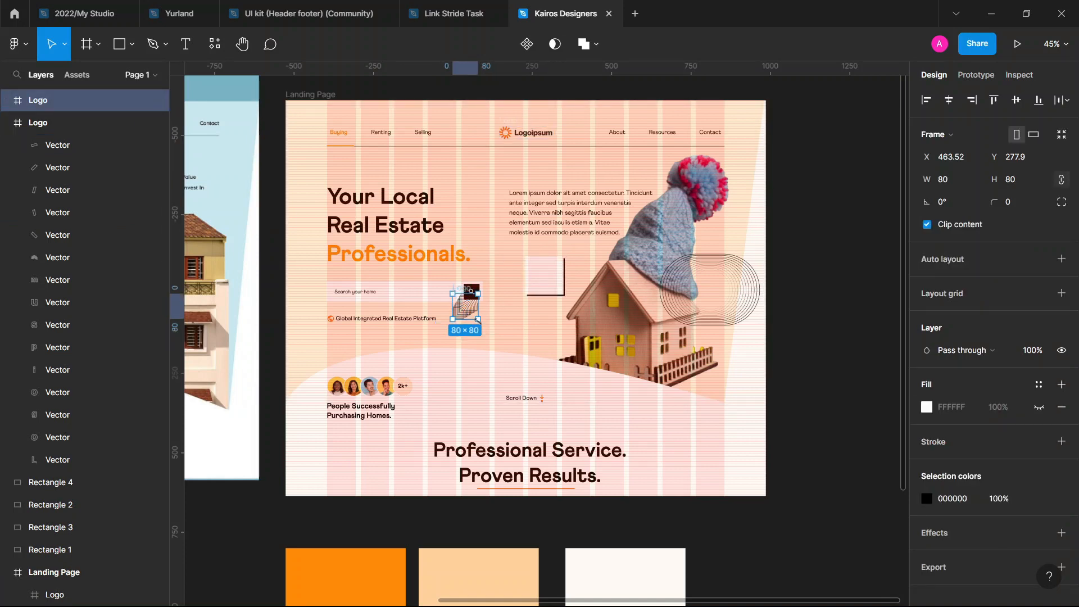
left_click_drag(477, 320, 320, 356)
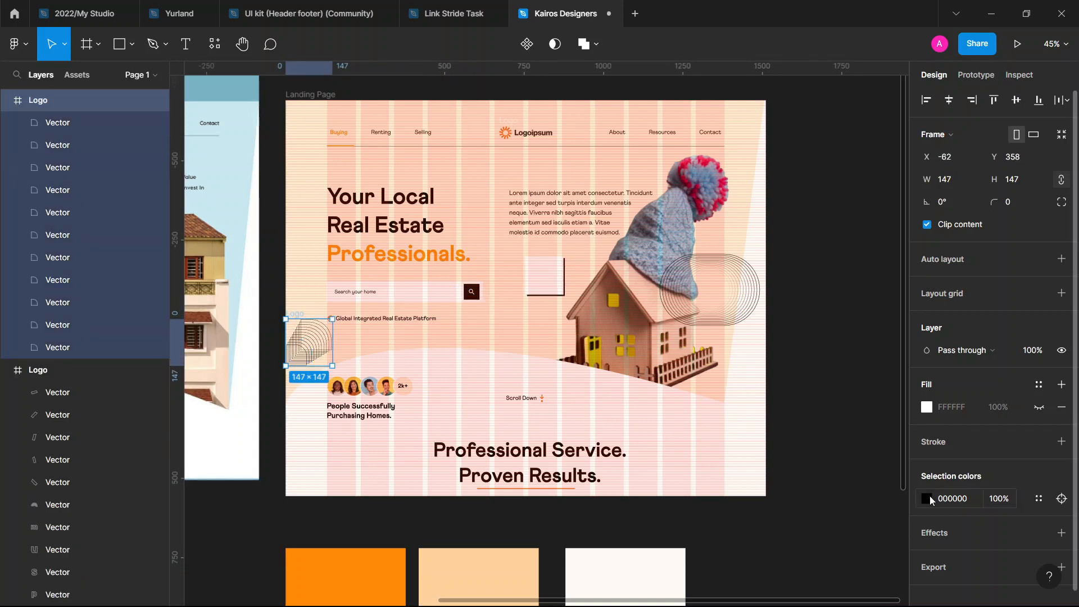
Recolour the arch line logo with orange F97316 and the oval line logo with orange FF8A00 from the document colours
left_click(927, 498)
left_click(811, 538)
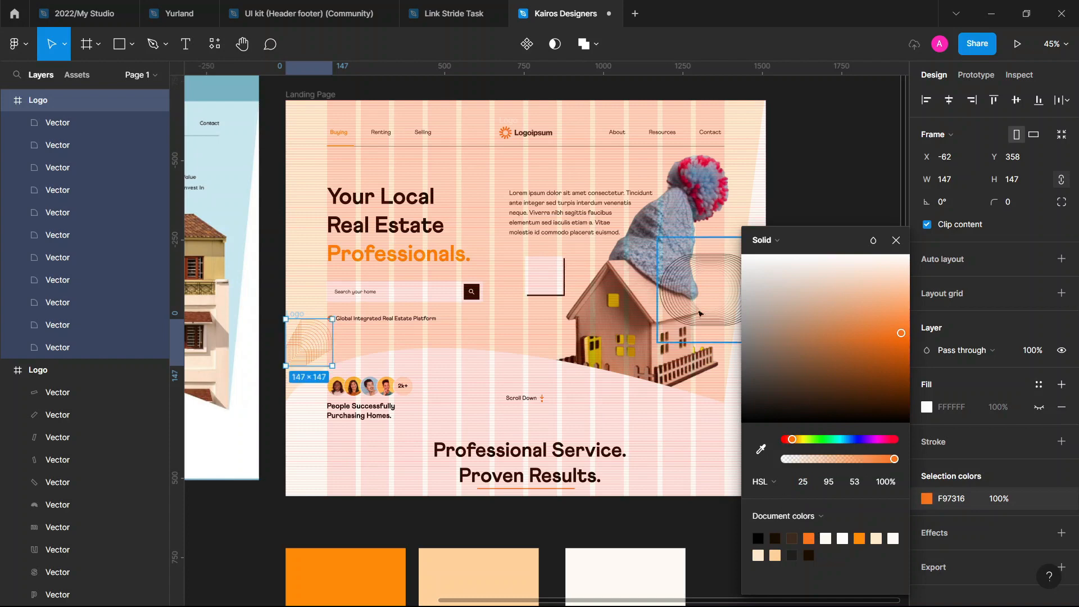
left_click(714, 303)
scroll(927, 525, "down", 2)
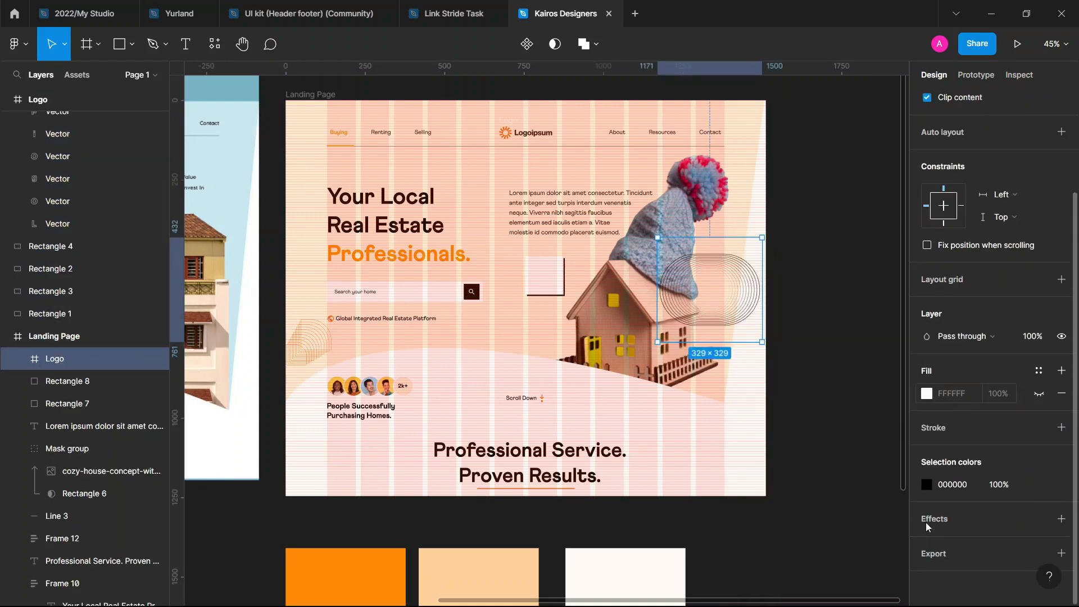
left_click(926, 484)
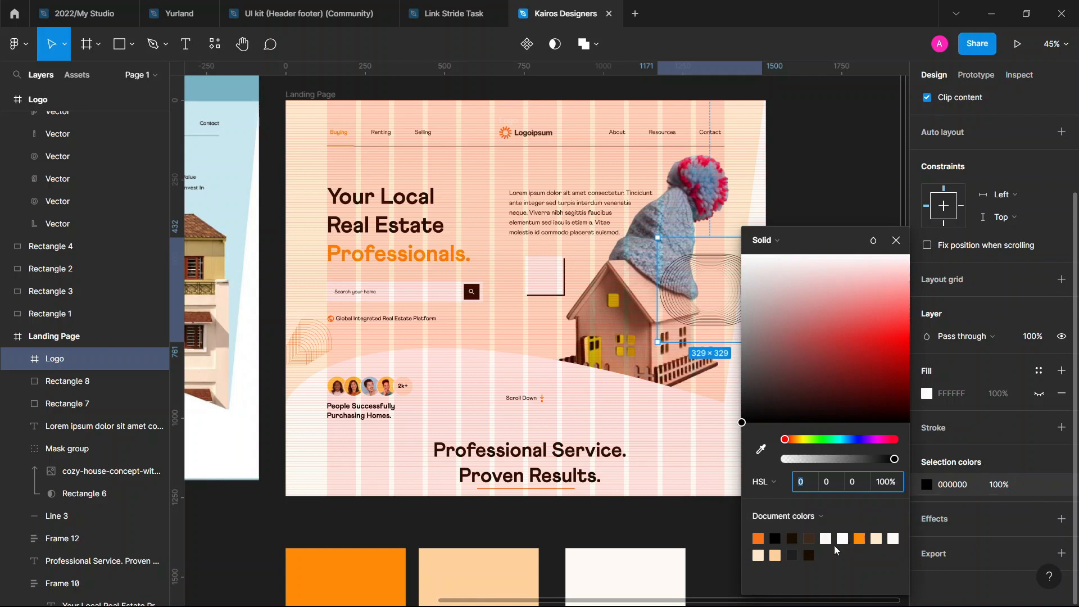
left_click(812, 537)
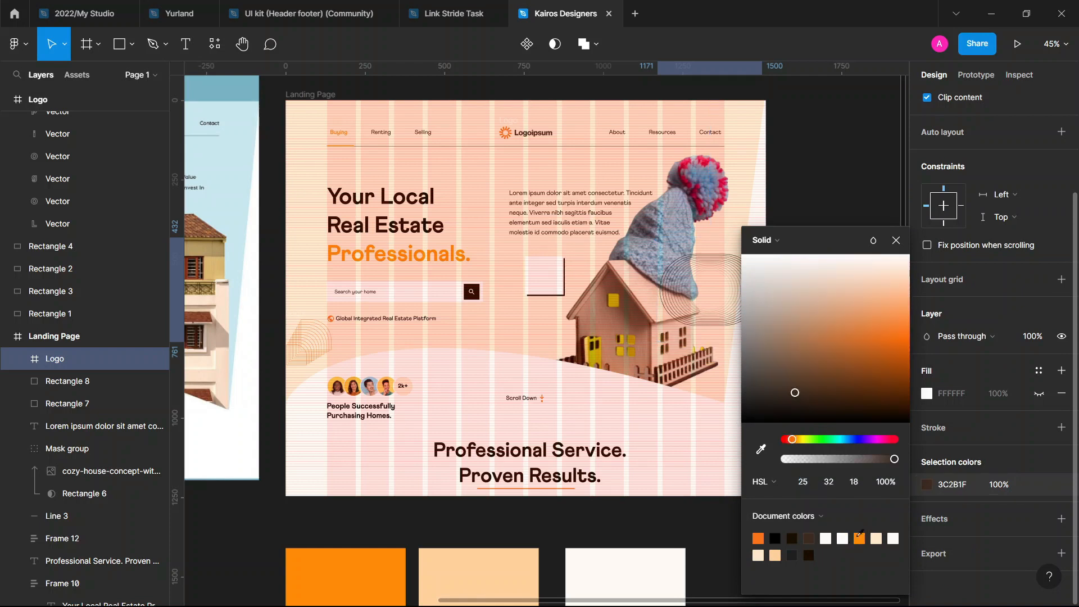
left_click(861, 537)
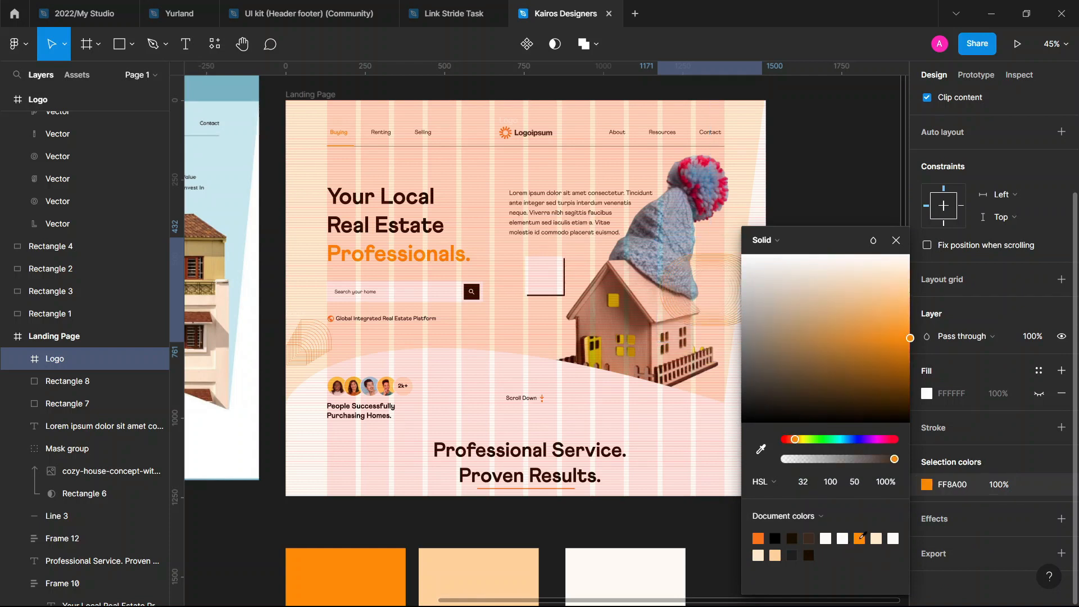
left_click(897, 241)
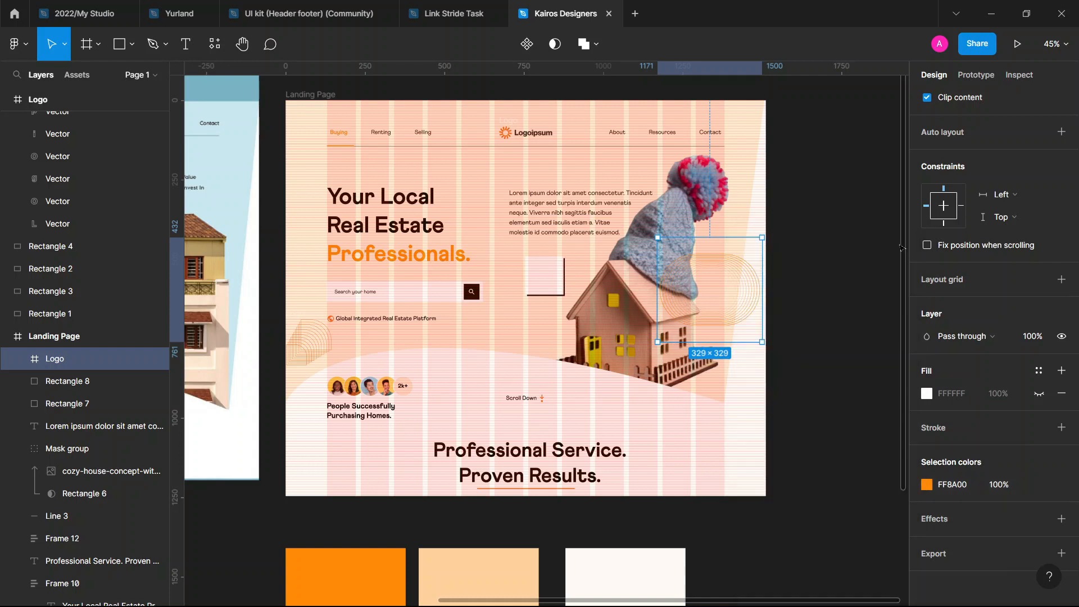
Run the Iconify plugin and search its icons for House
left_click(821, 283)
key("ctrl+slash")
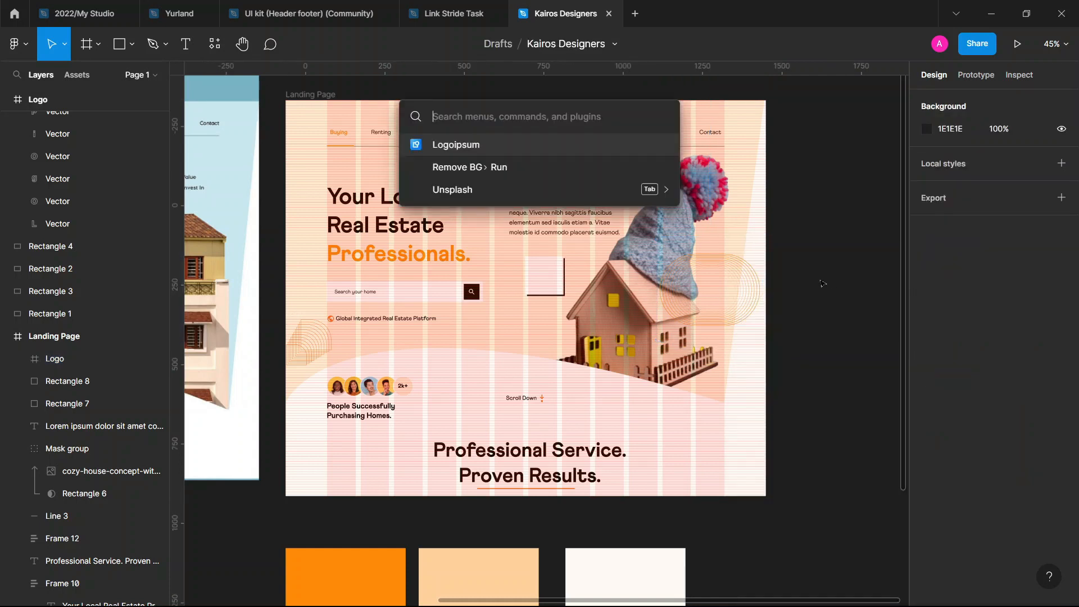
type("icon")
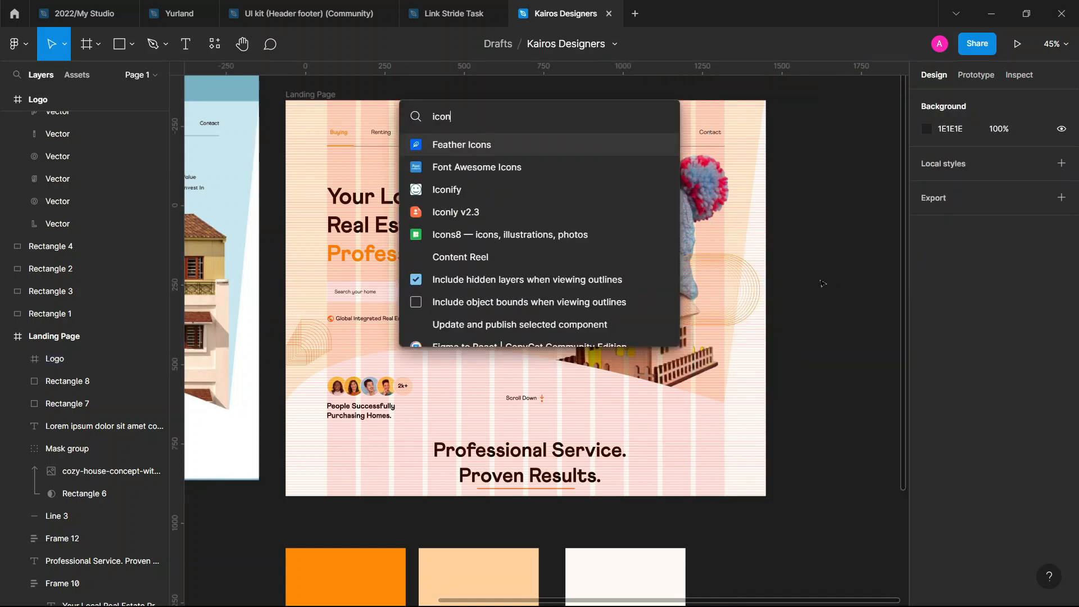
left_click(469, 192)
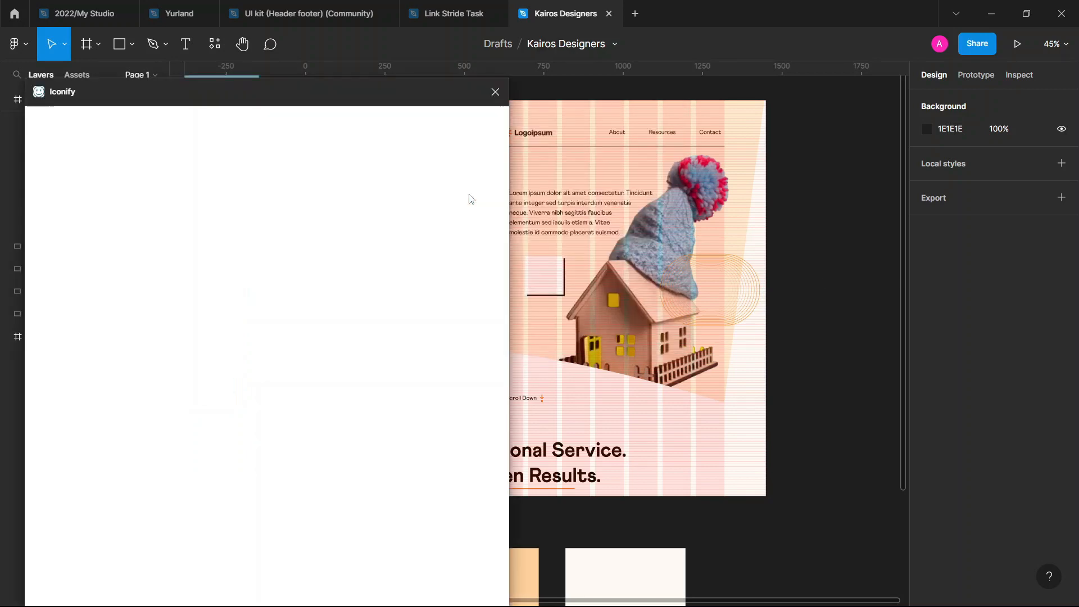
type("scroll")
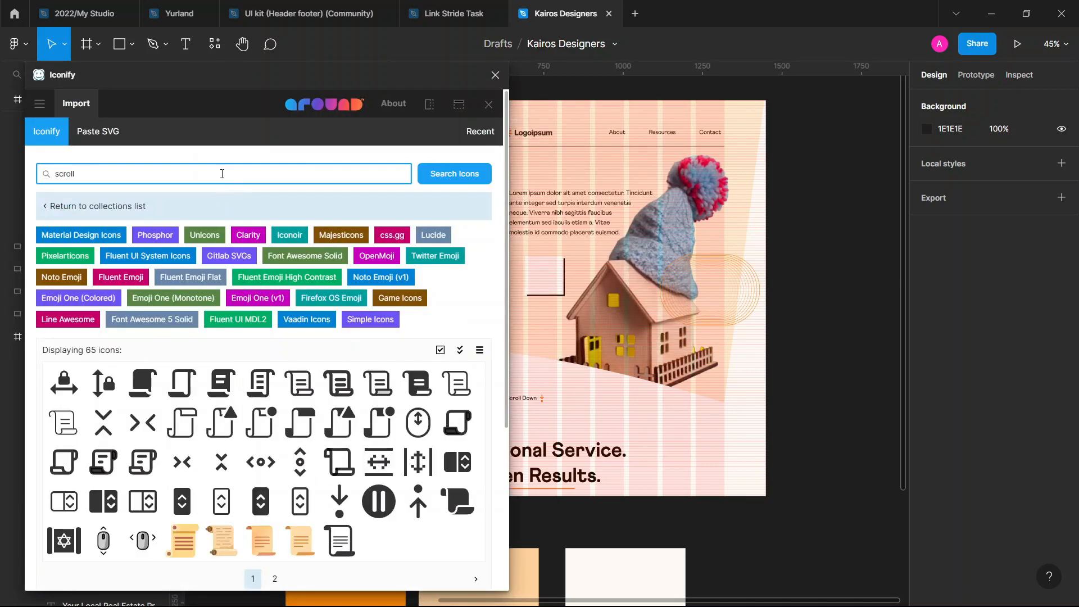
triple_click(221, 174)
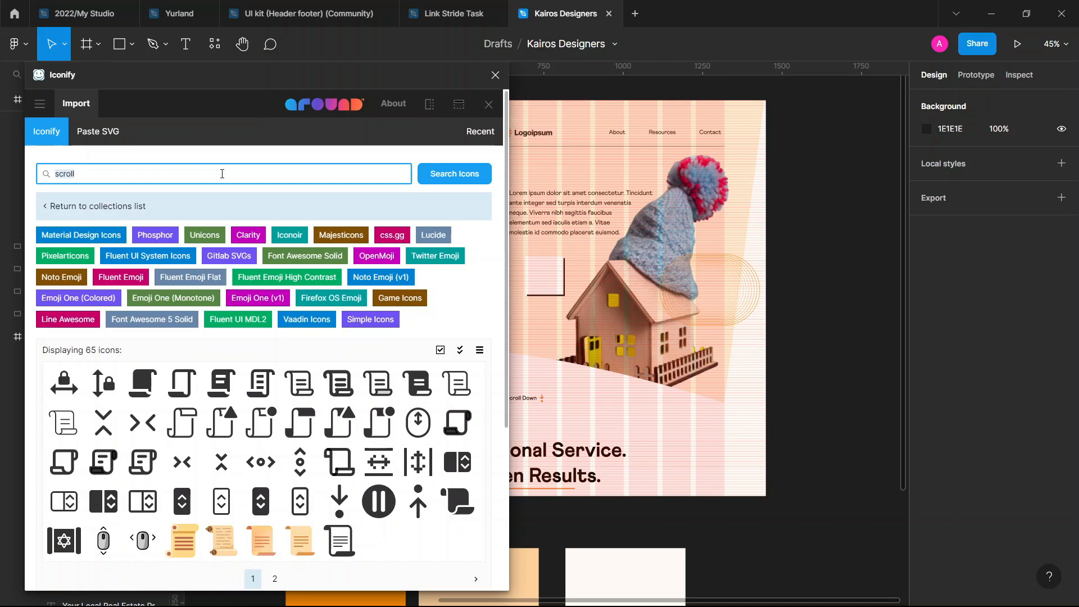
type("House")
key("Return")
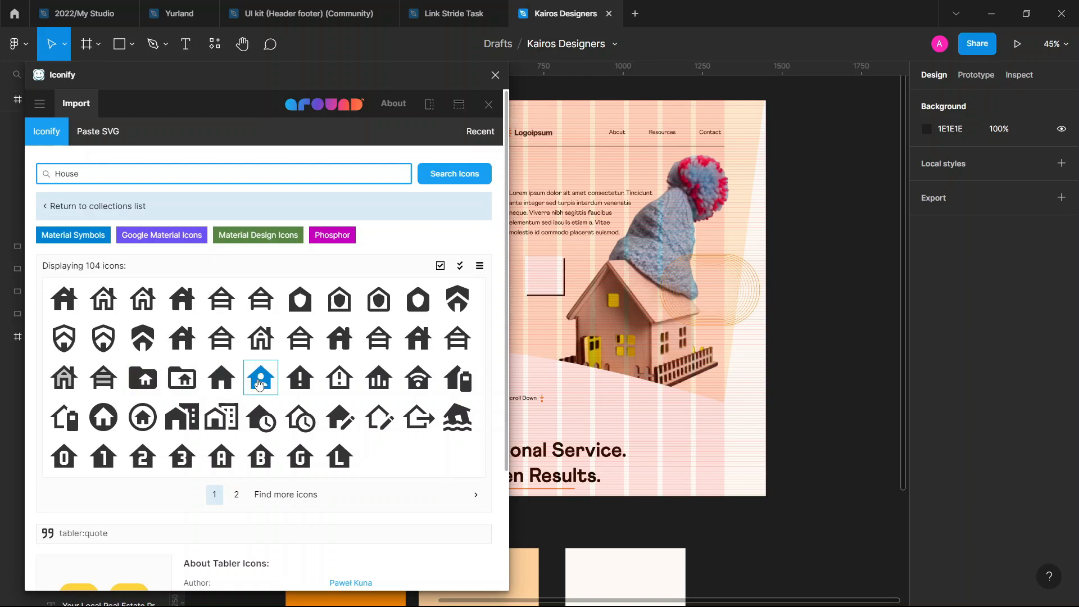
Import the Material Symbols house-siding icon just below the shadowed card and scale it to about 106 × 106
left_click_drag(221, 299, 547, 318)
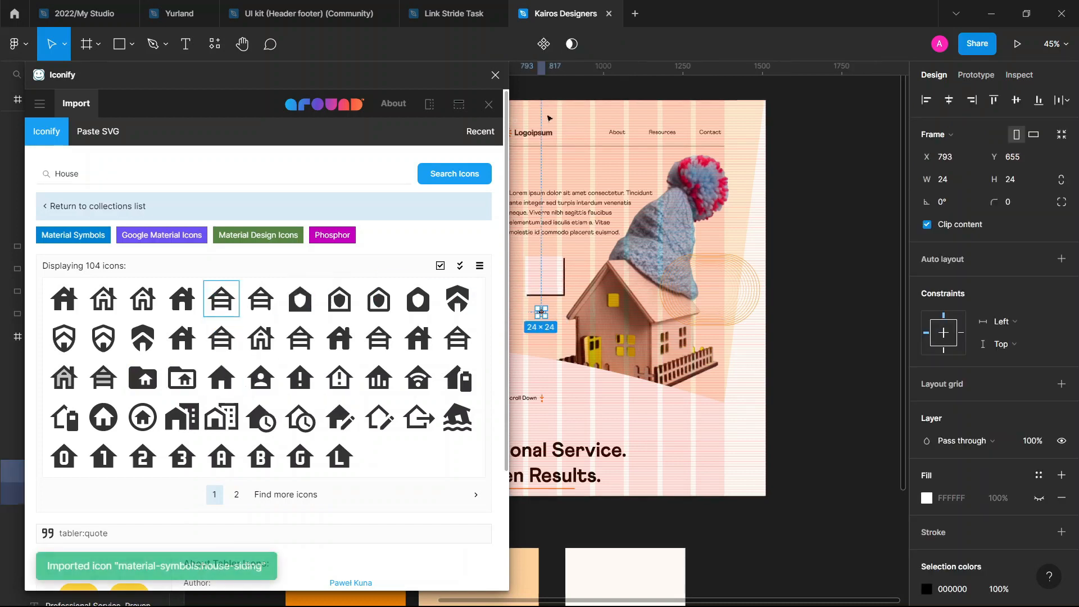
left_click(495, 75)
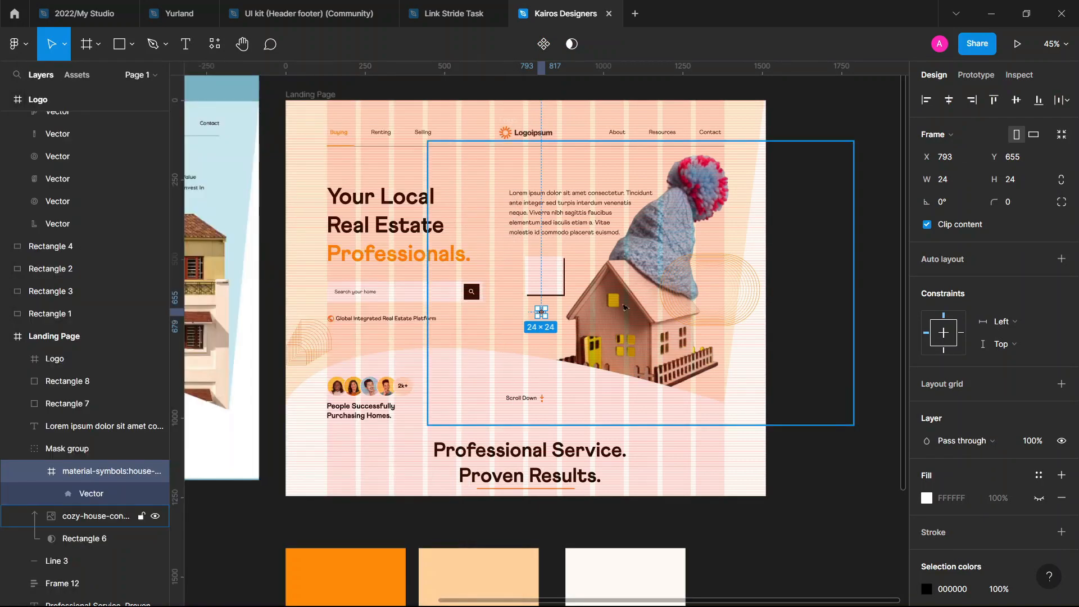
scroll(618, 303, "up", 5)
key("k")
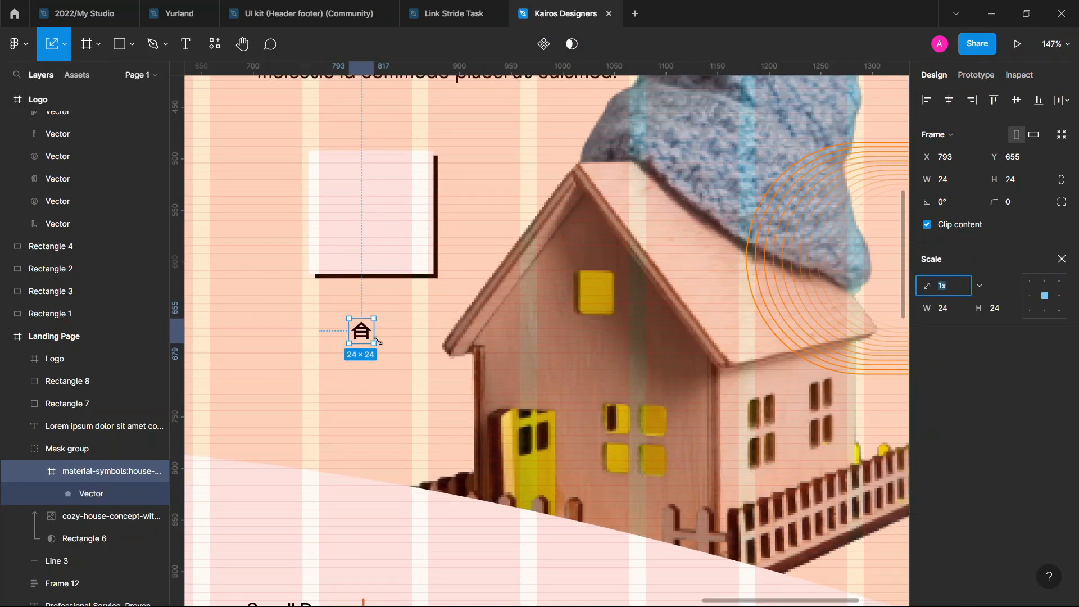
left_click_drag(374, 343, 469, 433)
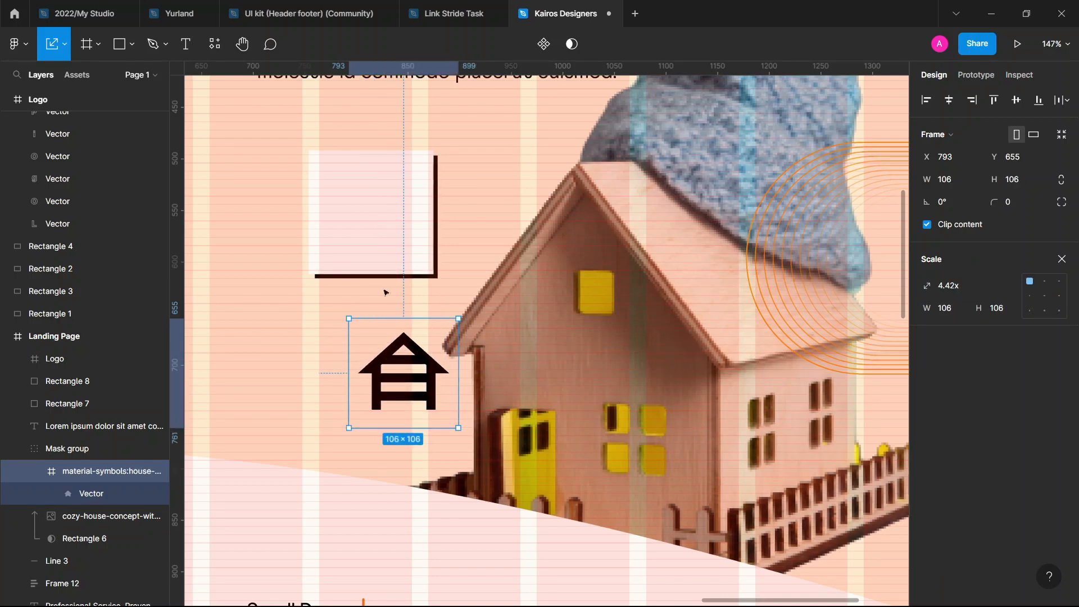
Move the house icon onto the shadowed card at about X 762, Y 502, with its layer out of the mask group and topmost in Landing Page
left_click_drag(433, 346, 397, 226)
scroll(398, 227, "down", 5)
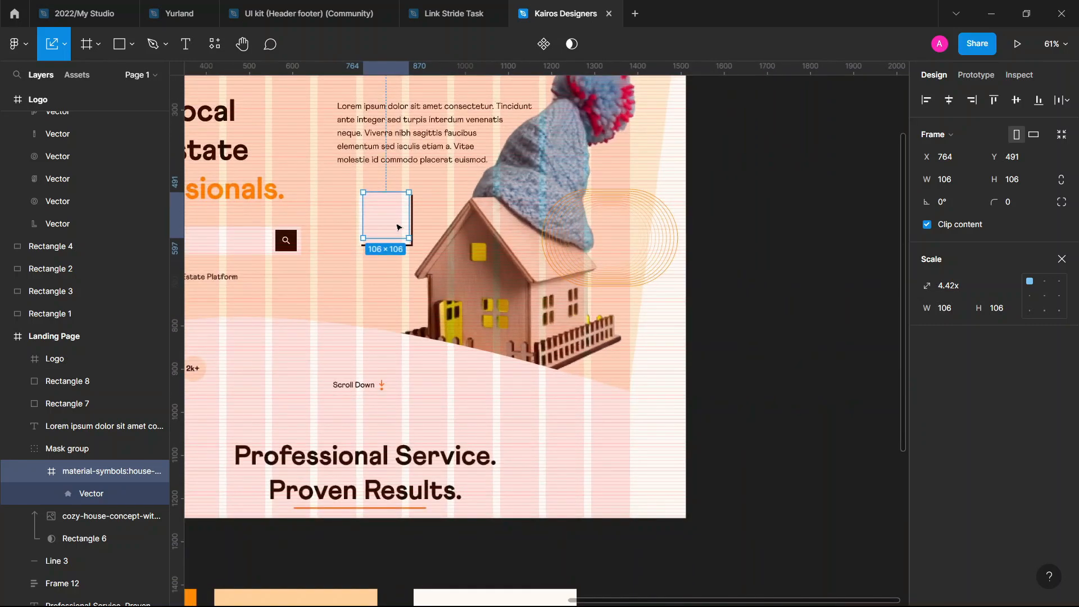
key("ctrl+shift+bracketleft")
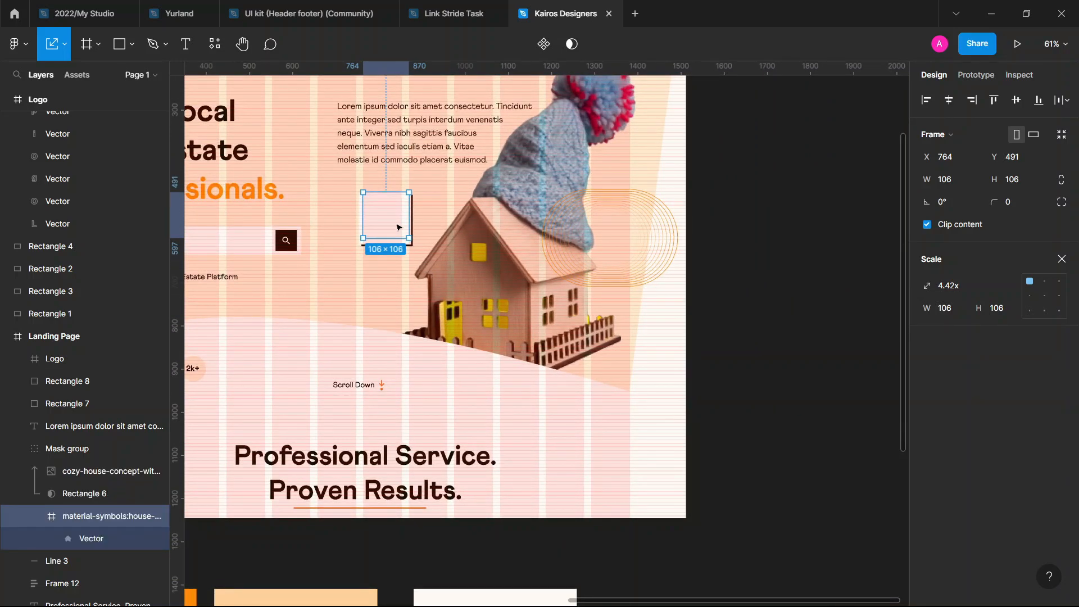
key("ctrl+shift+bracketright")
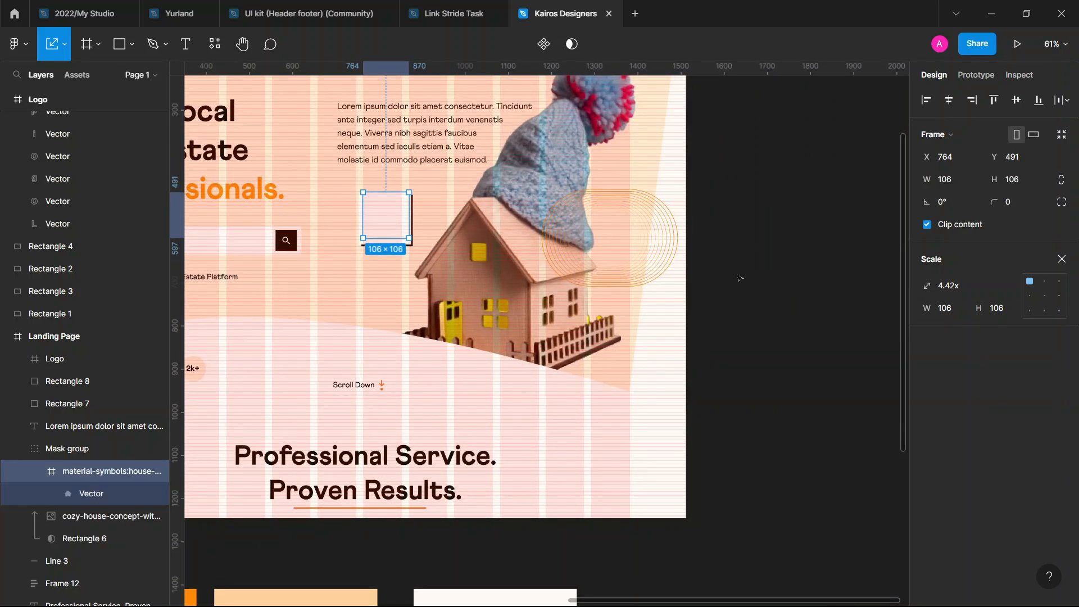
left_click_drag(739, 277, 398, 228)
Sample orange FF8A00 into the icon frame's hidden fill and recolour the house icon with blue 84B0C7 picked from the hat
key("v")
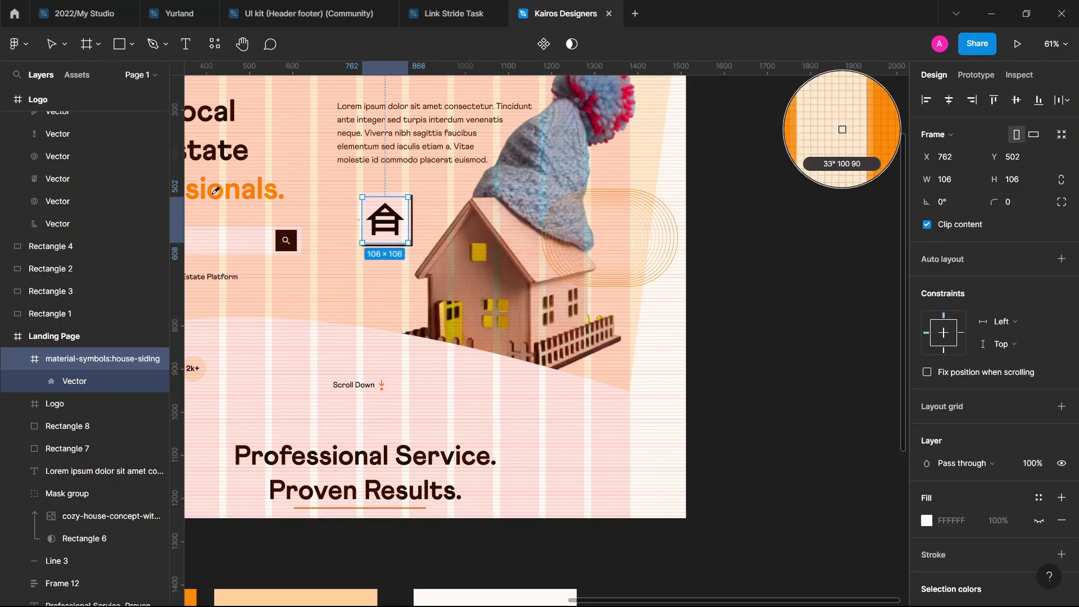
left_click(243, 183)
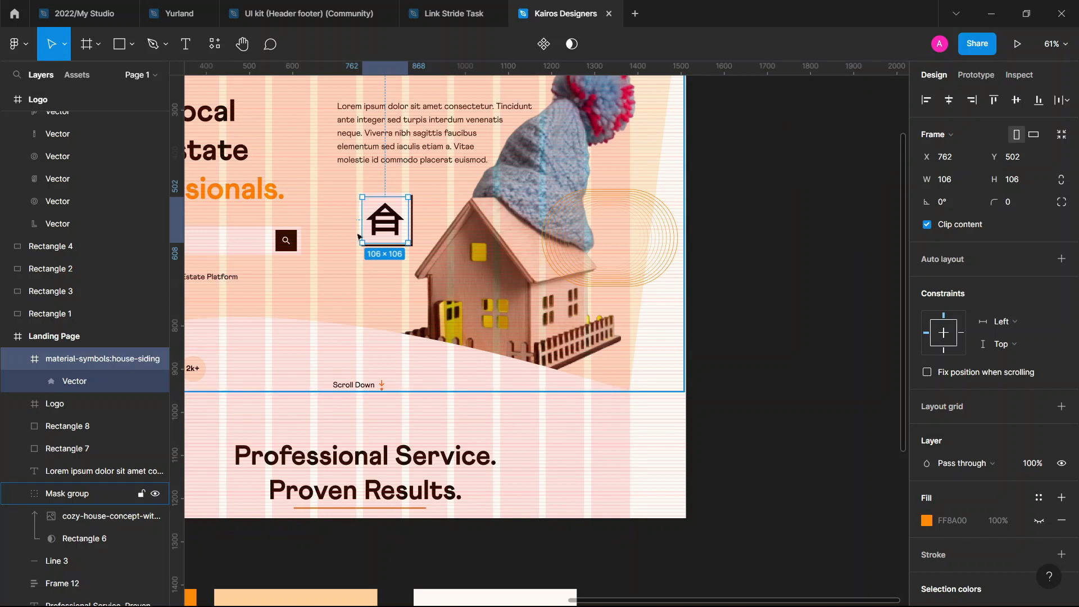
scroll(989, 402, "down", 3)
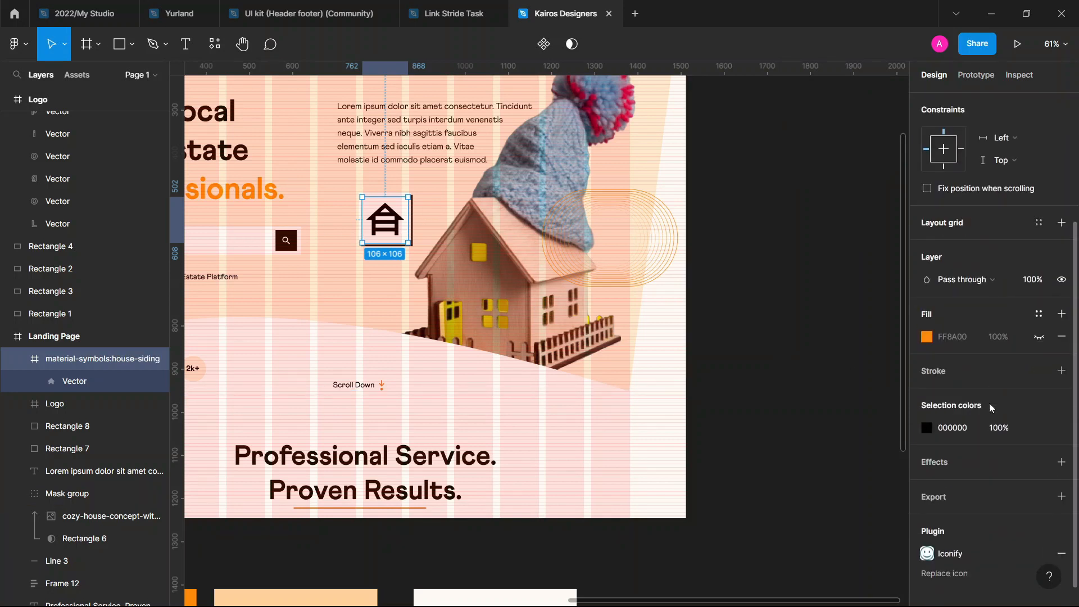
left_click(927, 428)
left_click(769, 449)
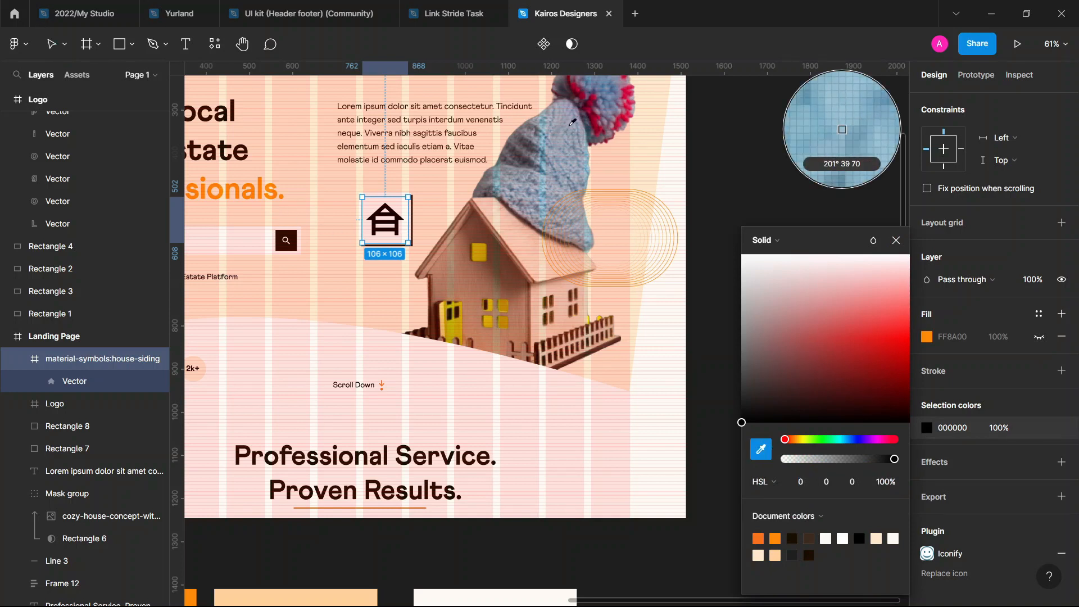
left_click(571, 125)
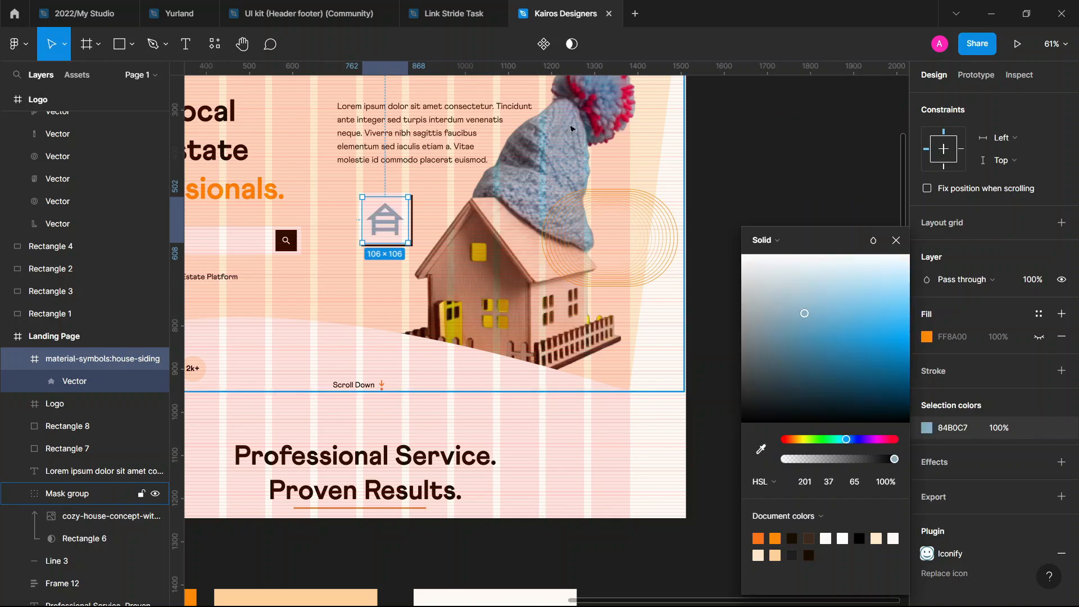
Recolour the line under "Proven Results." with the blue sampled from the house icon
scroll(405, 277, "left", 5)
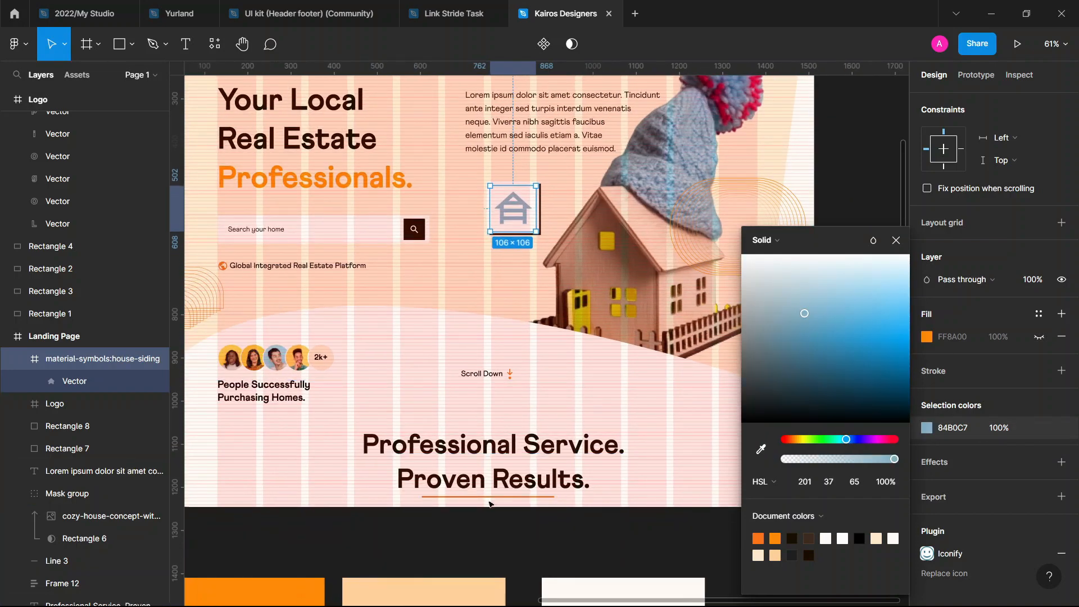
left_click(490, 504)
left_click(491, 499)
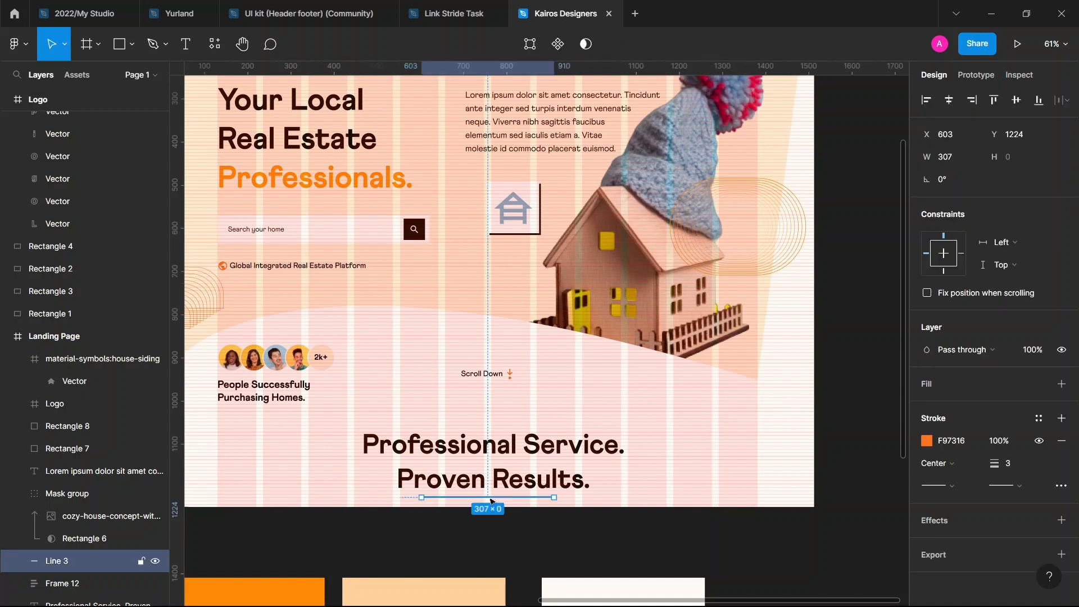
key("i")
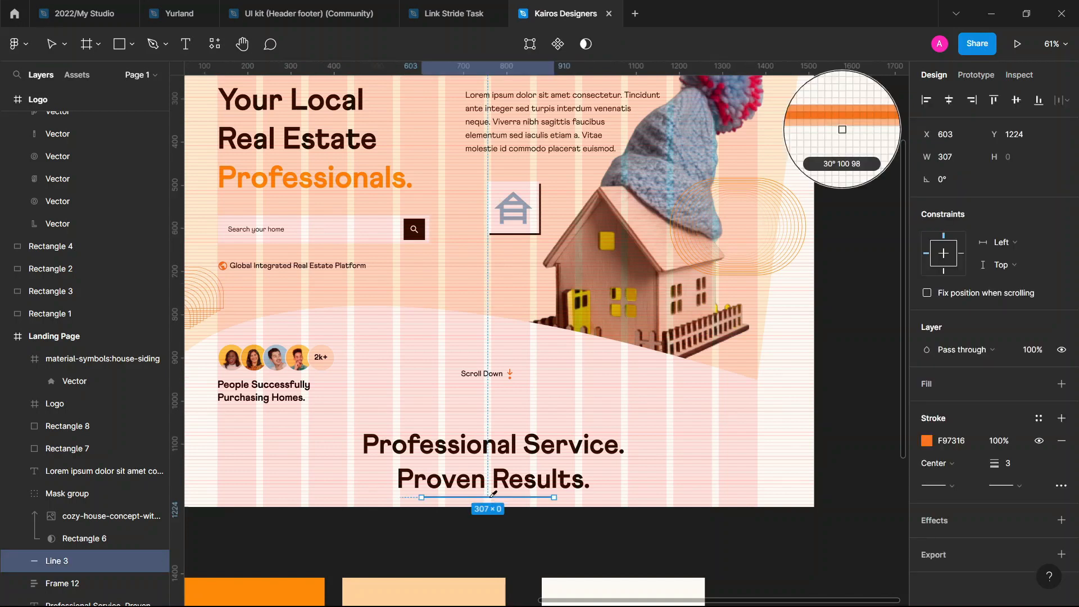
left_click(526, 219)
left_click(583, 387)
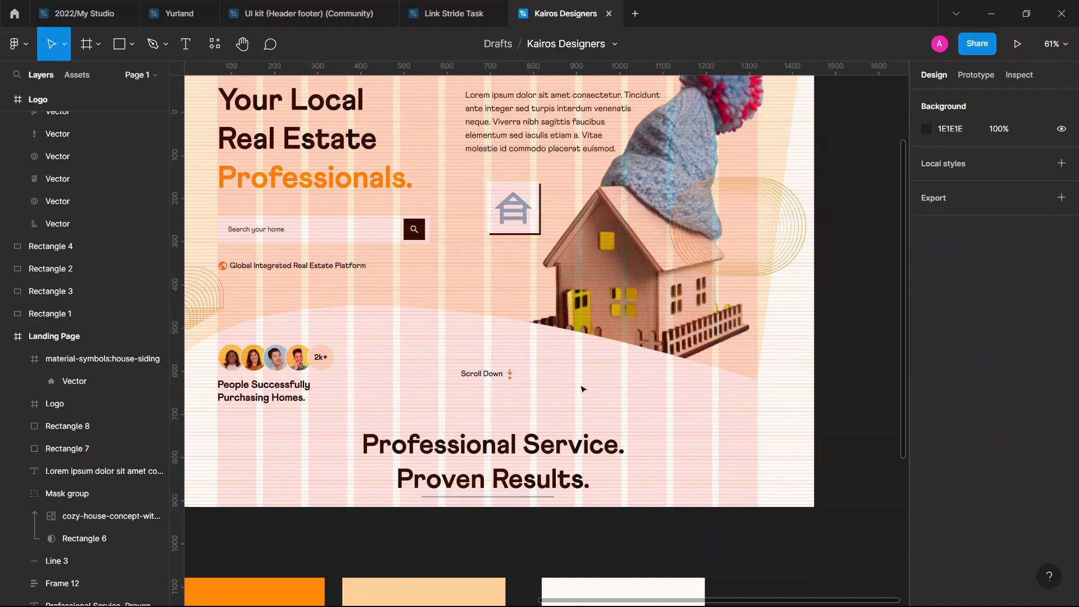
Recolour one inner line of the arch logo with the house icon's blue and darken that stroke to 1A262D
scroll(582, 388, "up", 4)
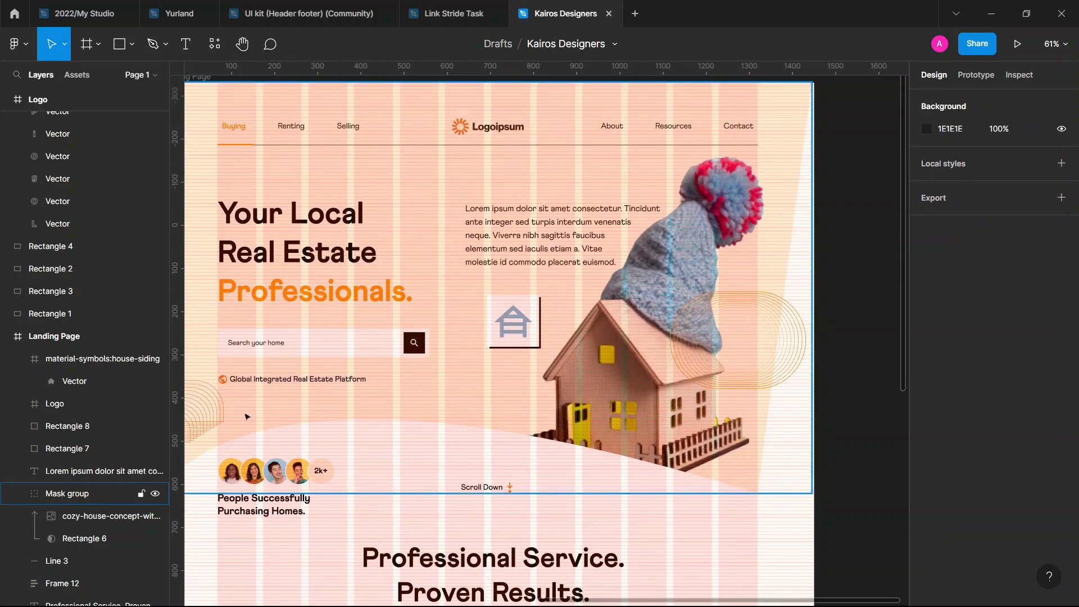
left_click(212, 417)
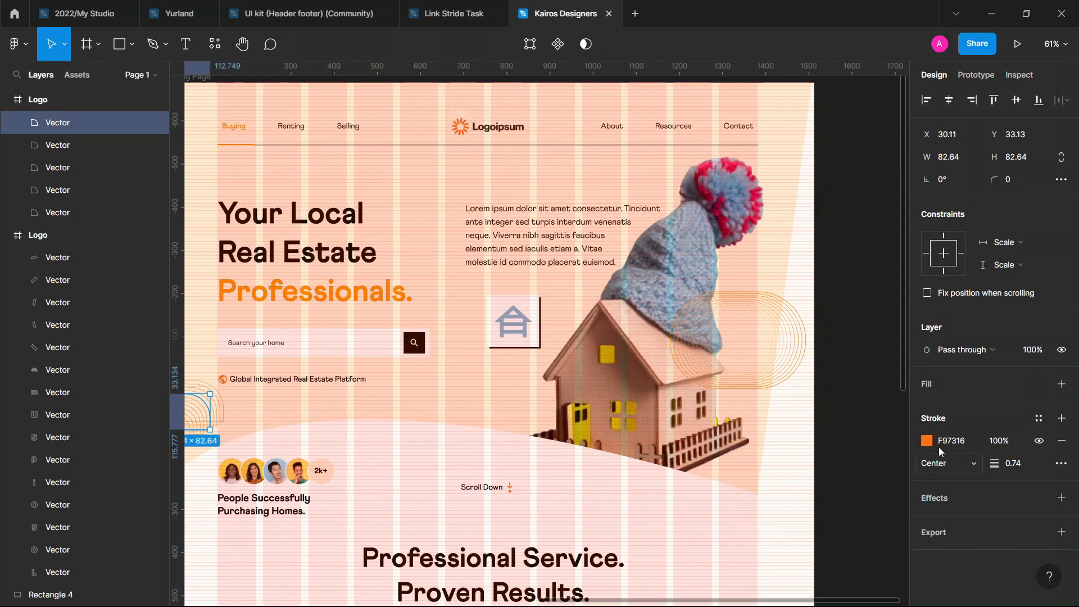
left_click(927, 440)
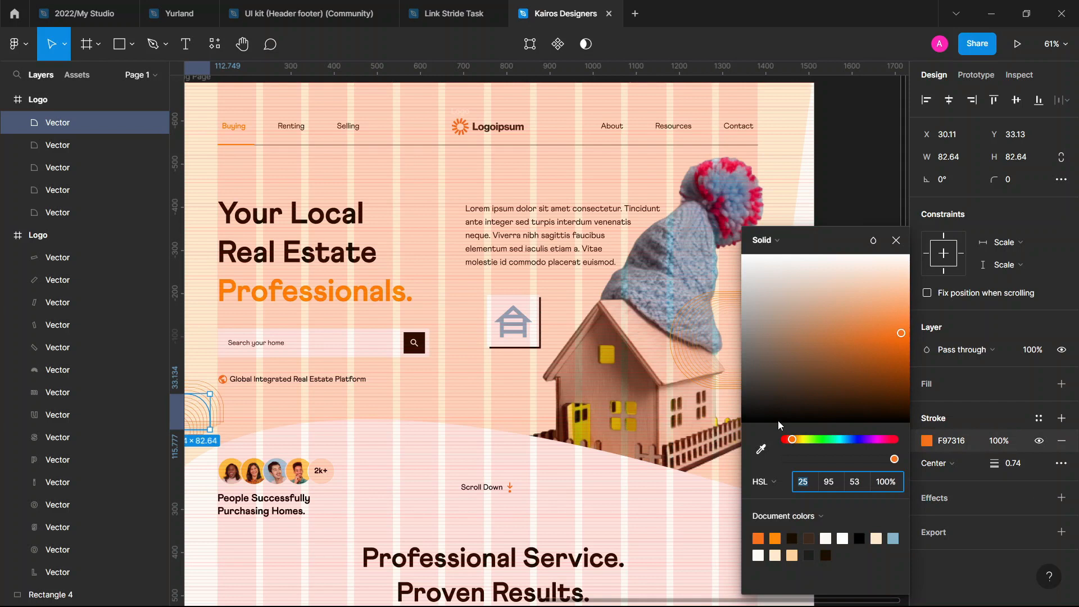
left_click(761, 448)
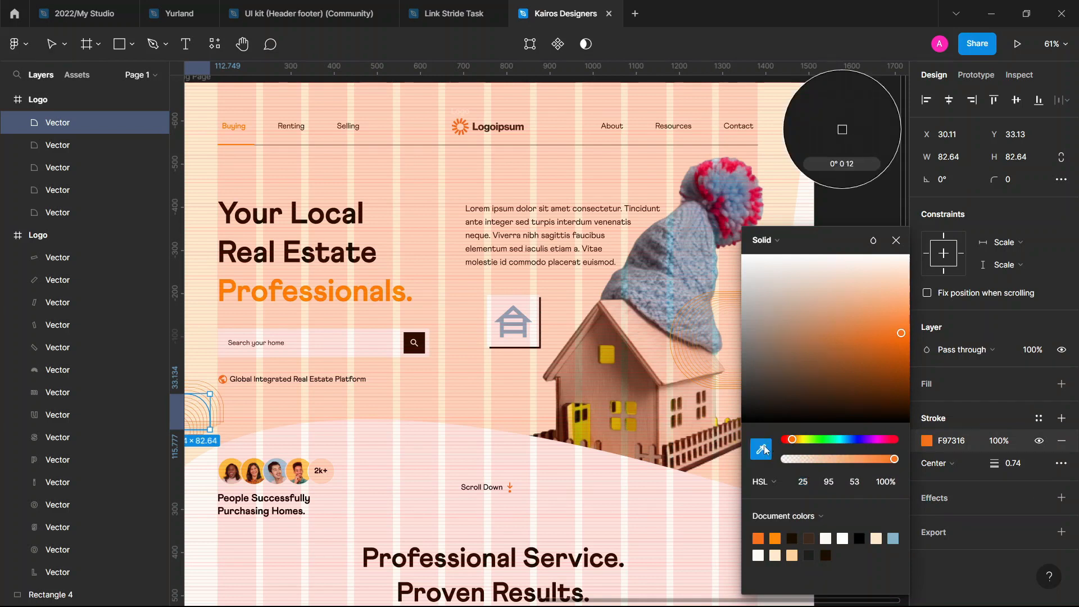
left_click(527, 330)
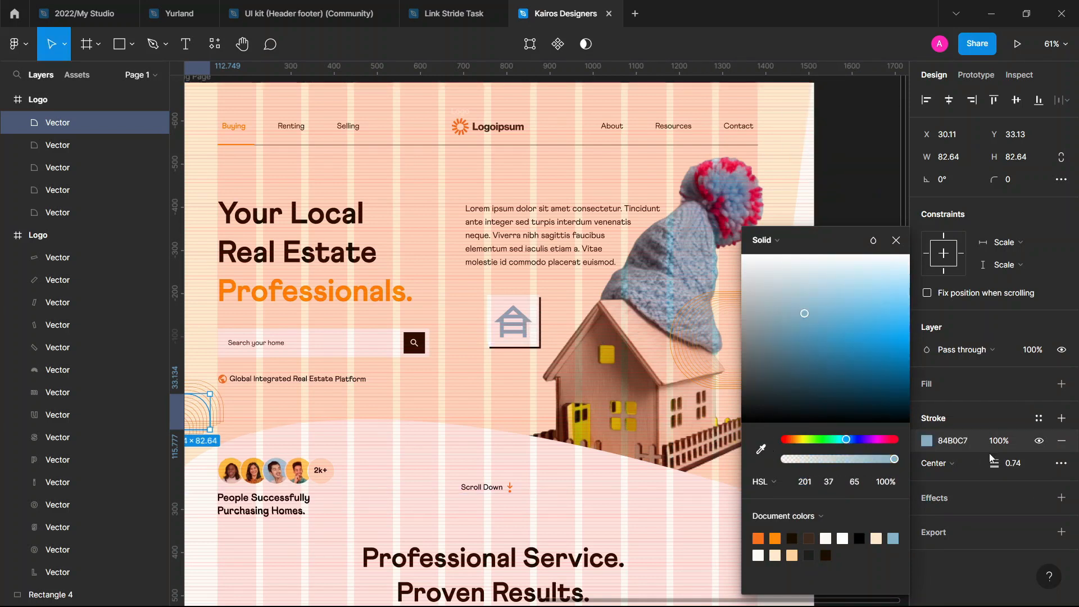
left_click(789, 408)
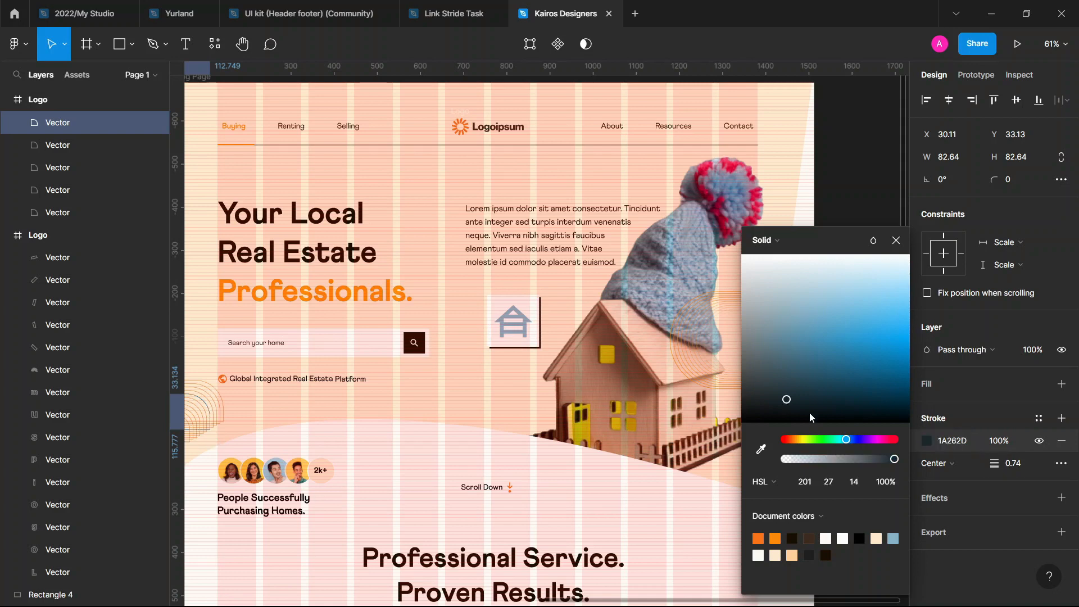
left_click(967, 441)
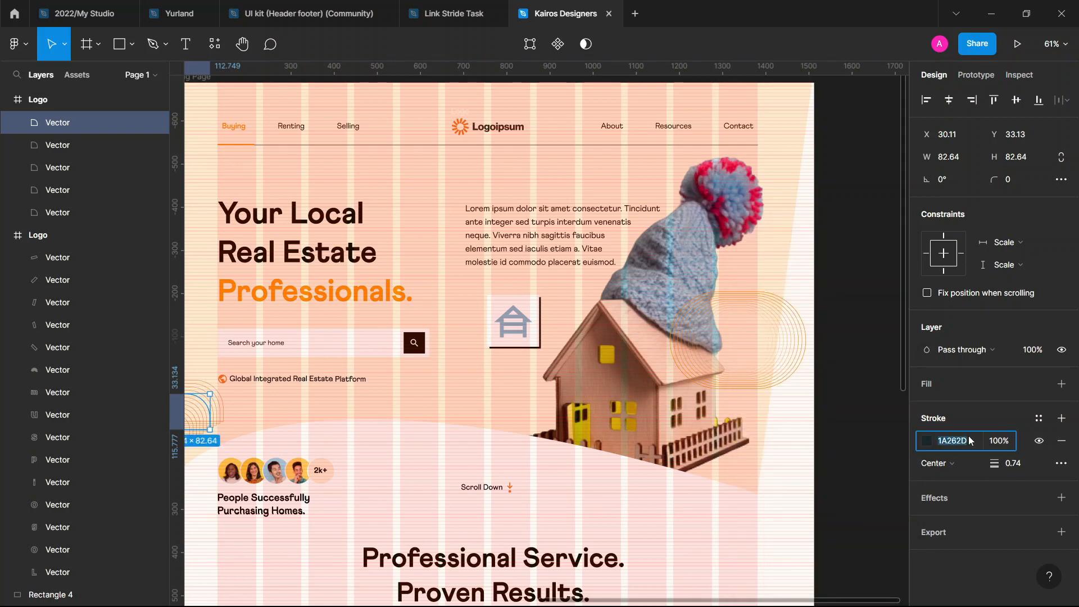
left_click(651, 470)
left_click(624, 515)
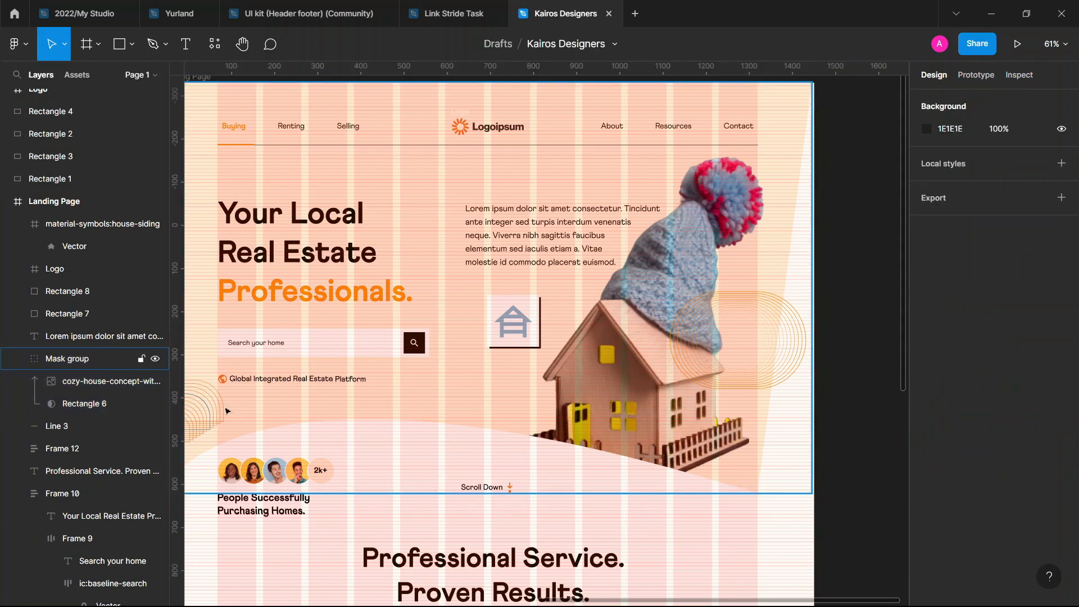
Open the presentation view of the landing page design and return to the design file
left_click(788, 341)
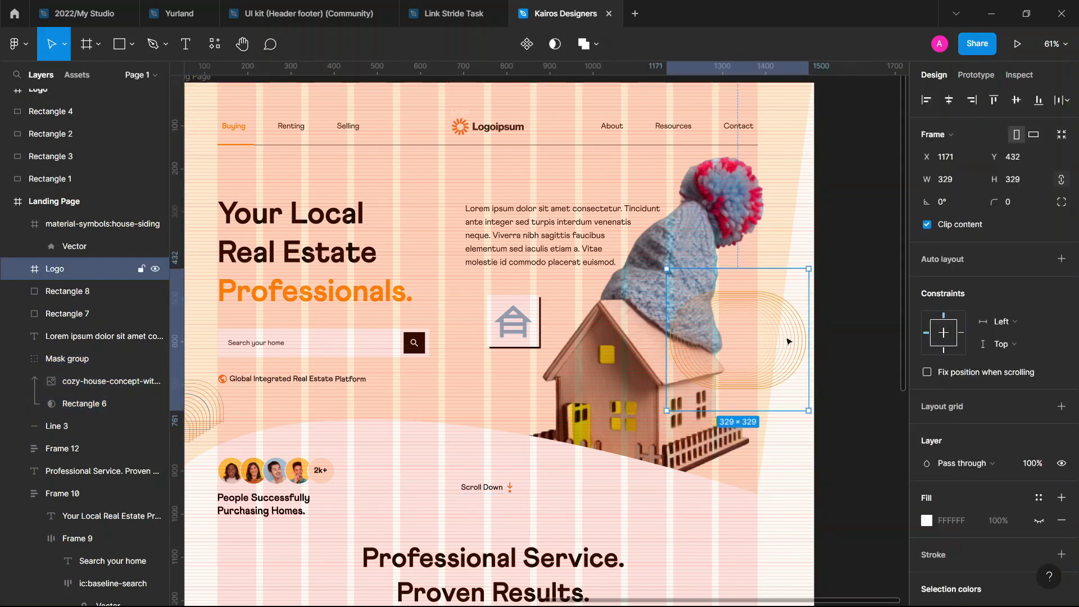
left_click(862, 332)
scroll(446, 169, "up", 2)
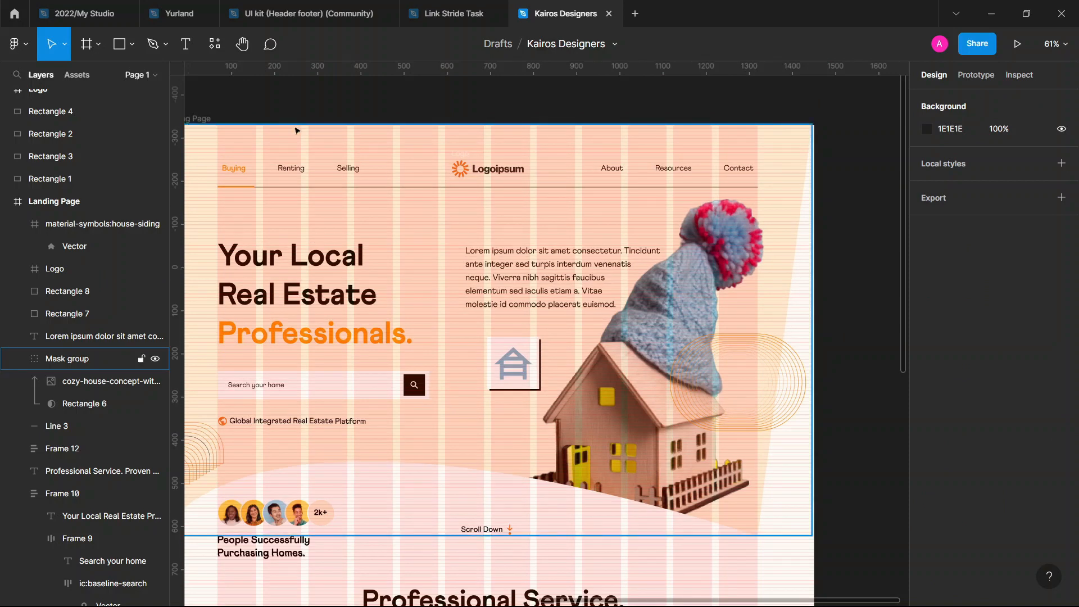
left_click(211, 126)
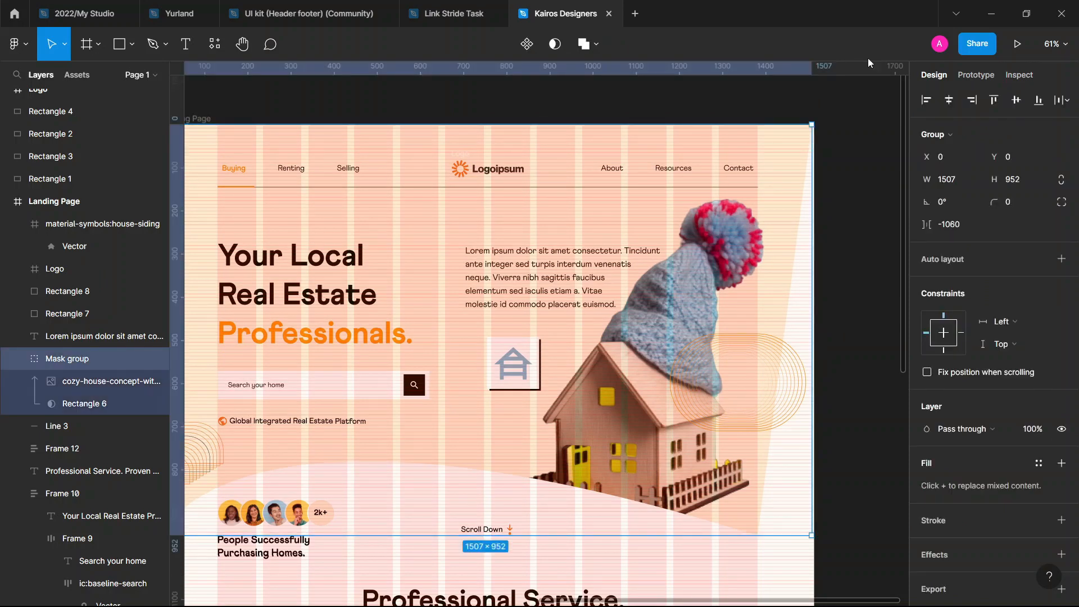
left_click(1014, 40)
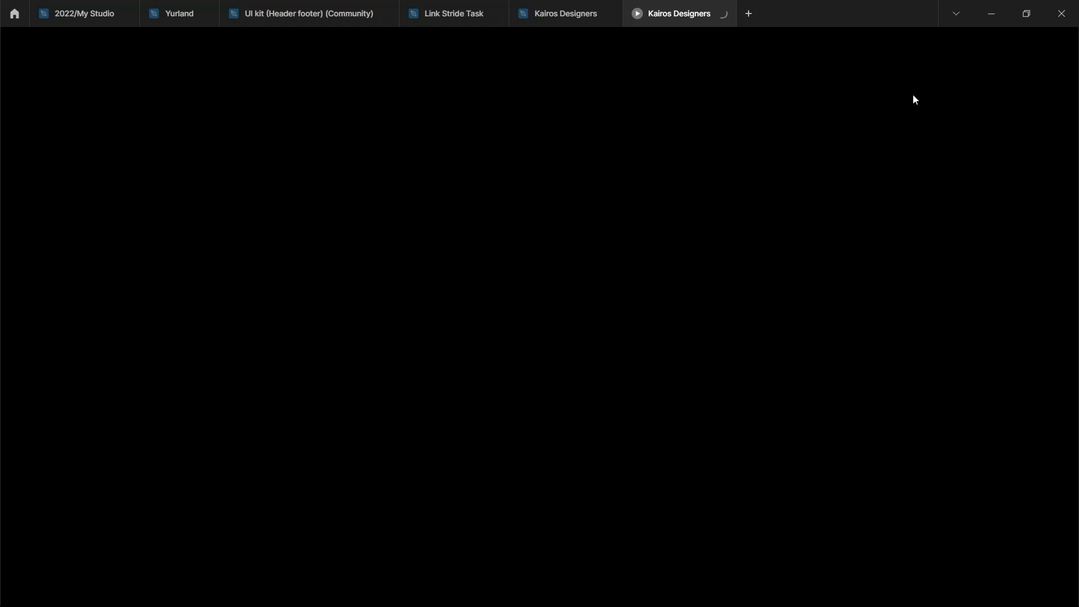
left_click(562, 12)
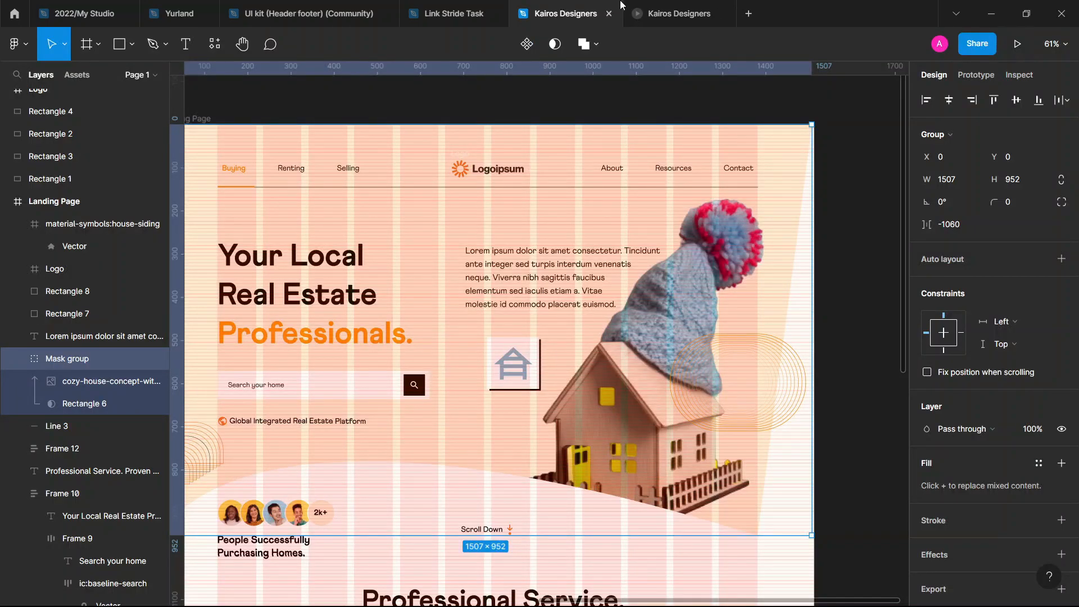
Hide the layout grids over the landing page design
left_click(670, 6)
left_click(582, 6)
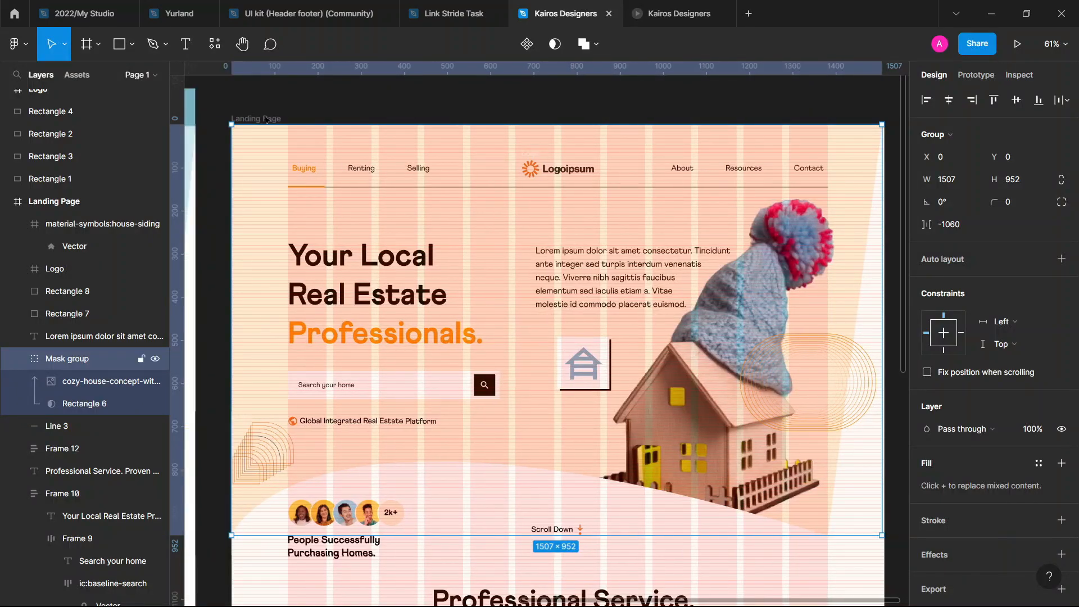
left_click(266, 120)
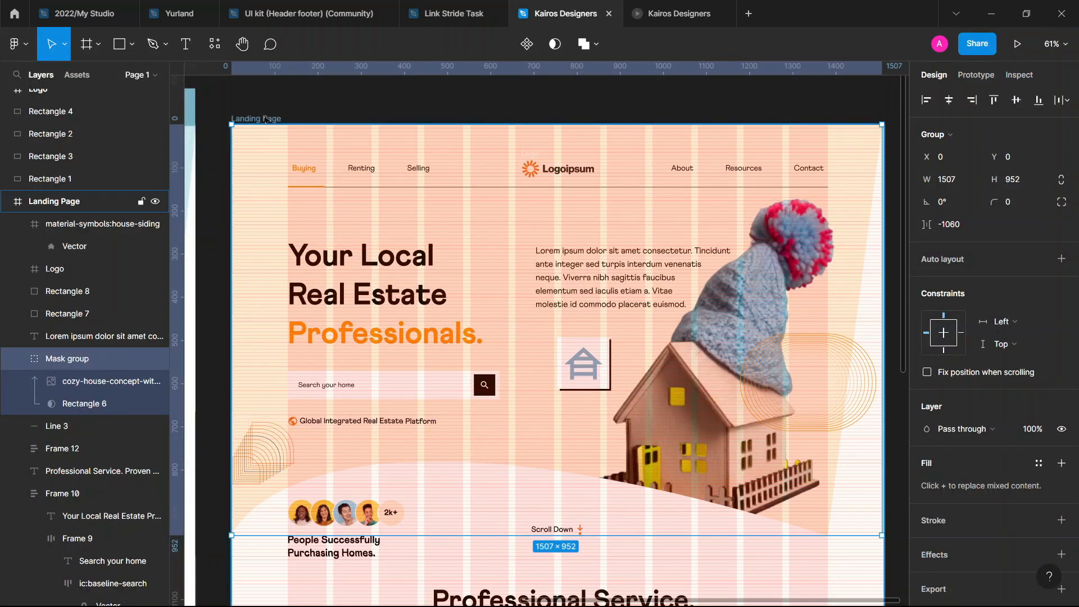
key("shift+2")
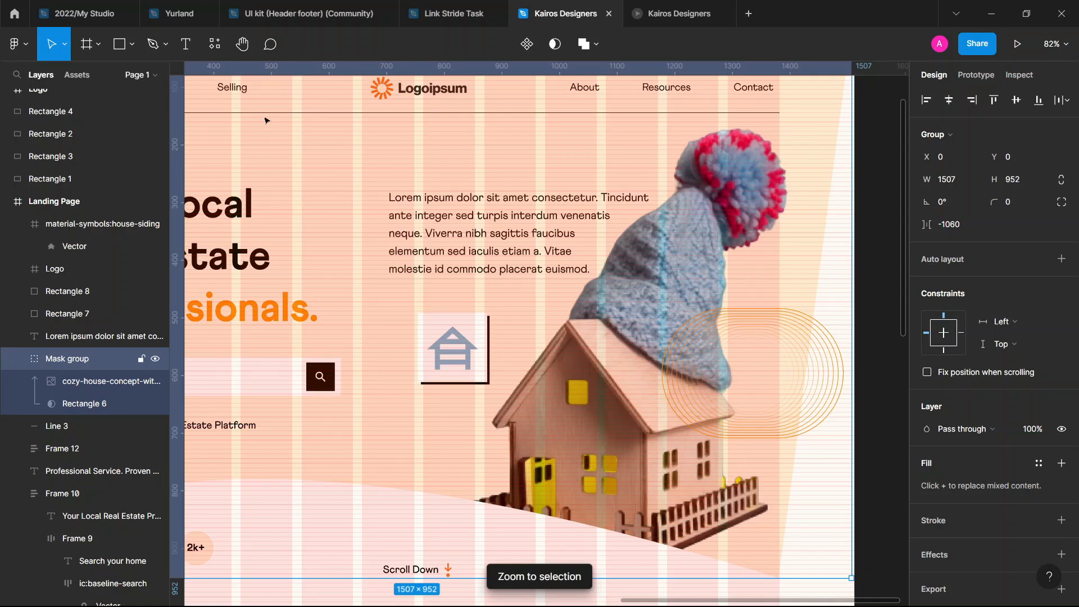
key("ctrl+shift+4")
scroll(265, 120, "left", 10)
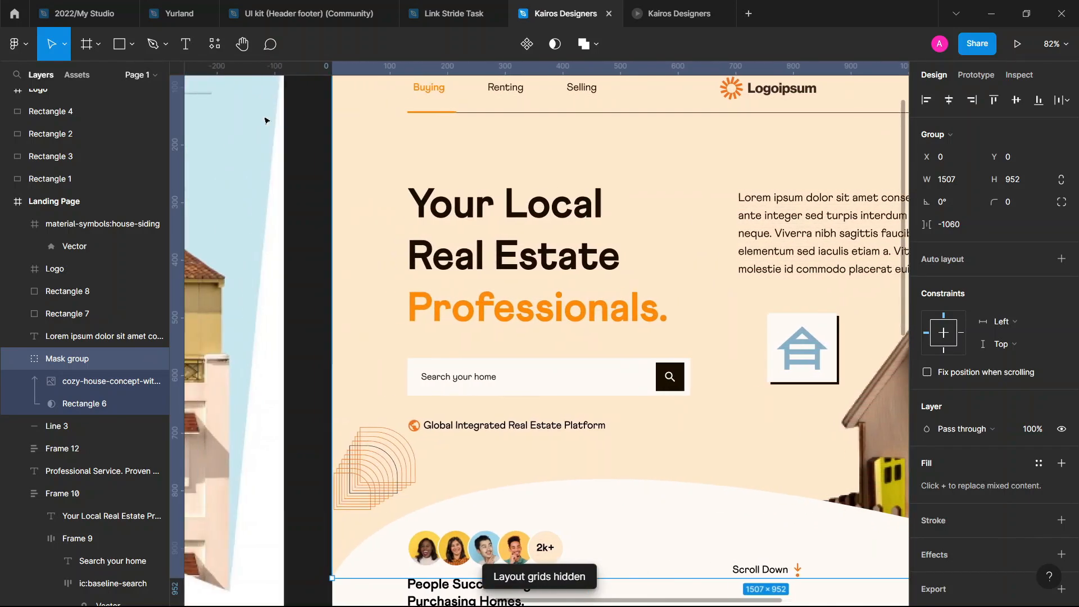
Examine the landing page in the laptop presentation view, from the navigation bar to the "Proven Results." heading
left_click(646, 10)
left_click(587, 8)
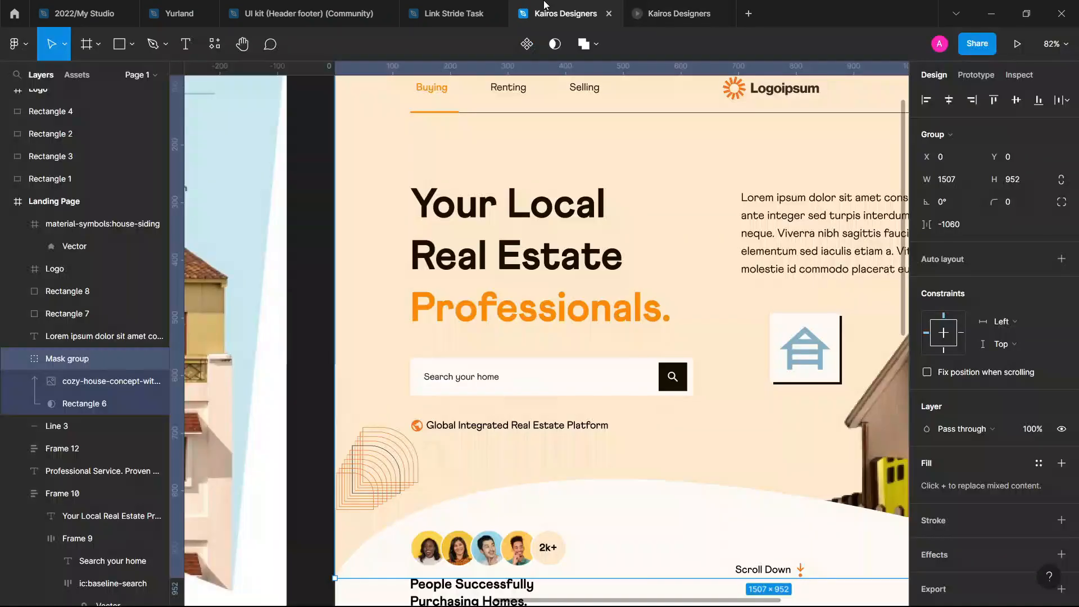
scroll(485, 141, "up", 2)
scroll(455, 193, "up", 2)
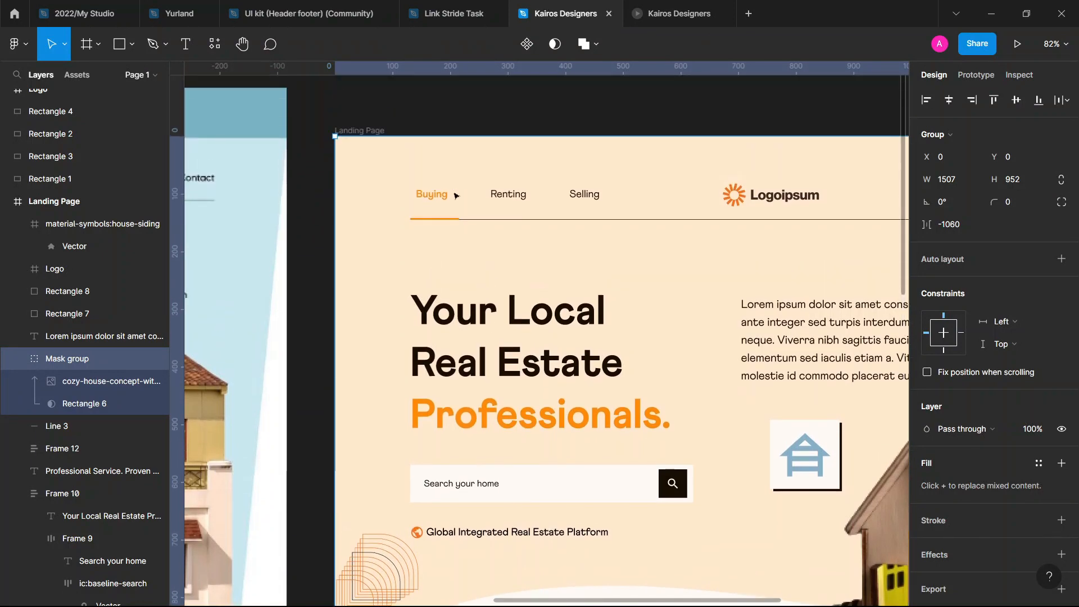
left_click(678, 5)
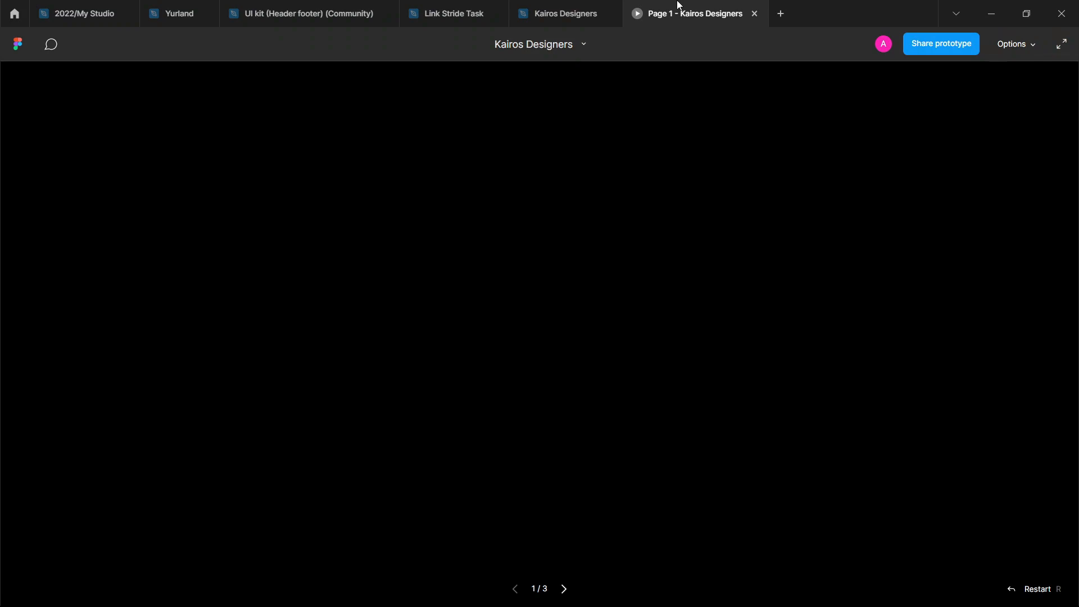
left_click(577, 5)
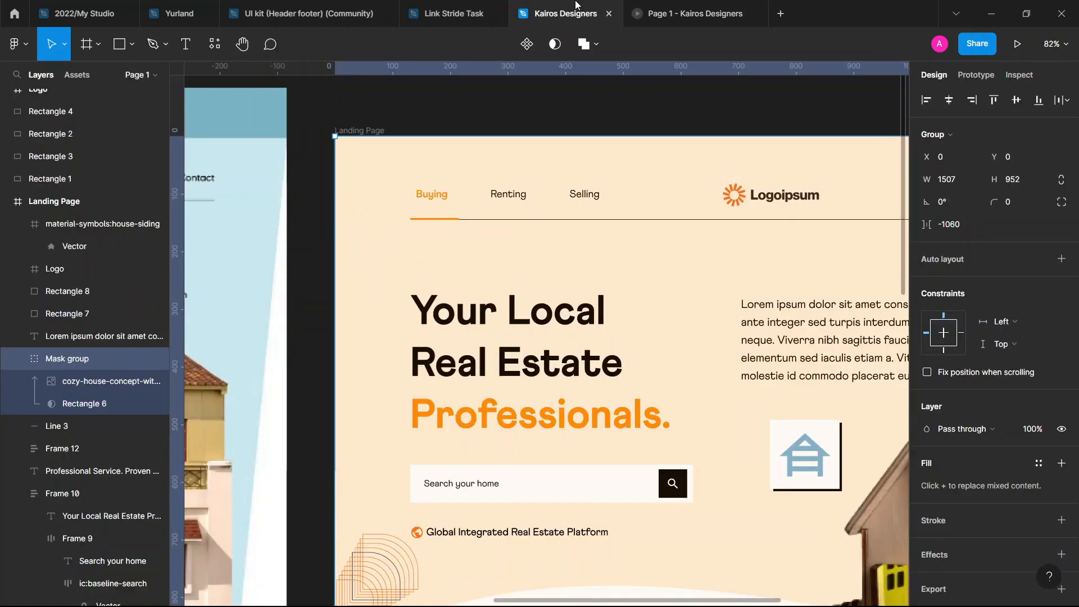
left_click(678, 6)
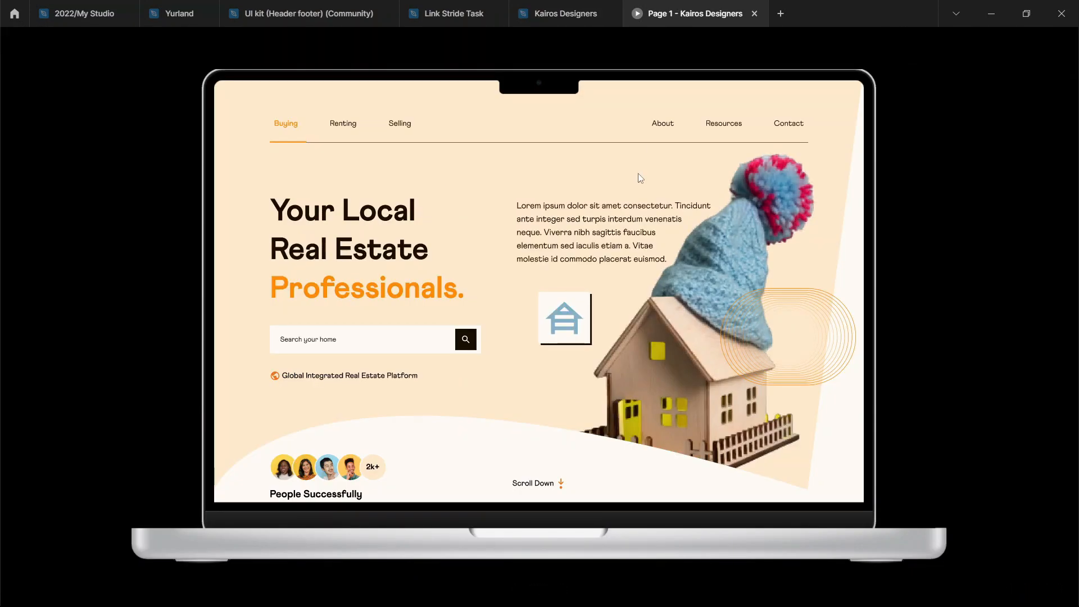
scroll(638, 174, "down", 2)
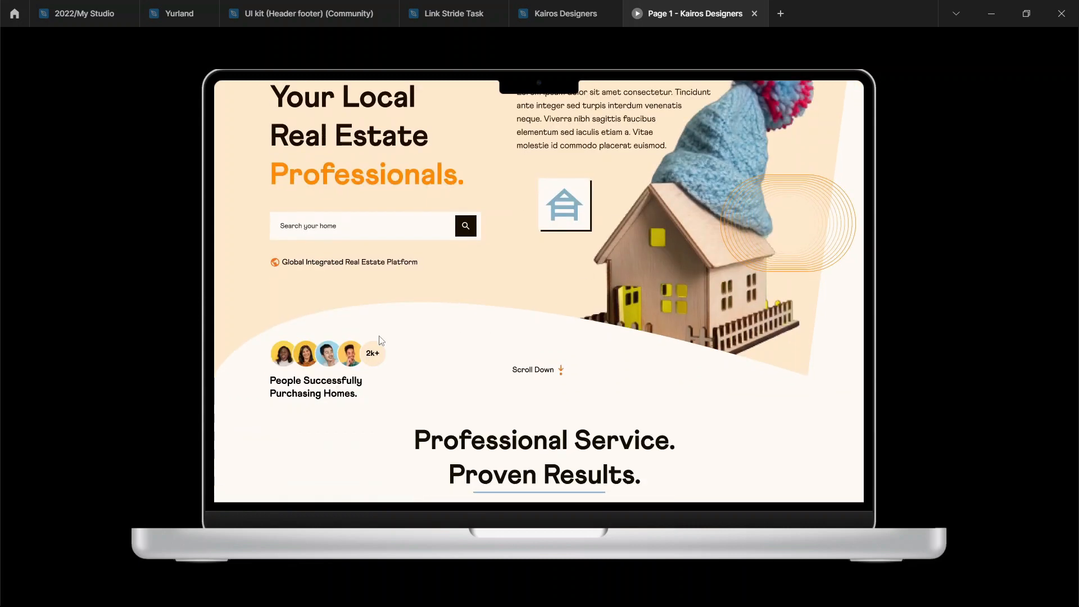
scroll(287, 359, "up", 2)
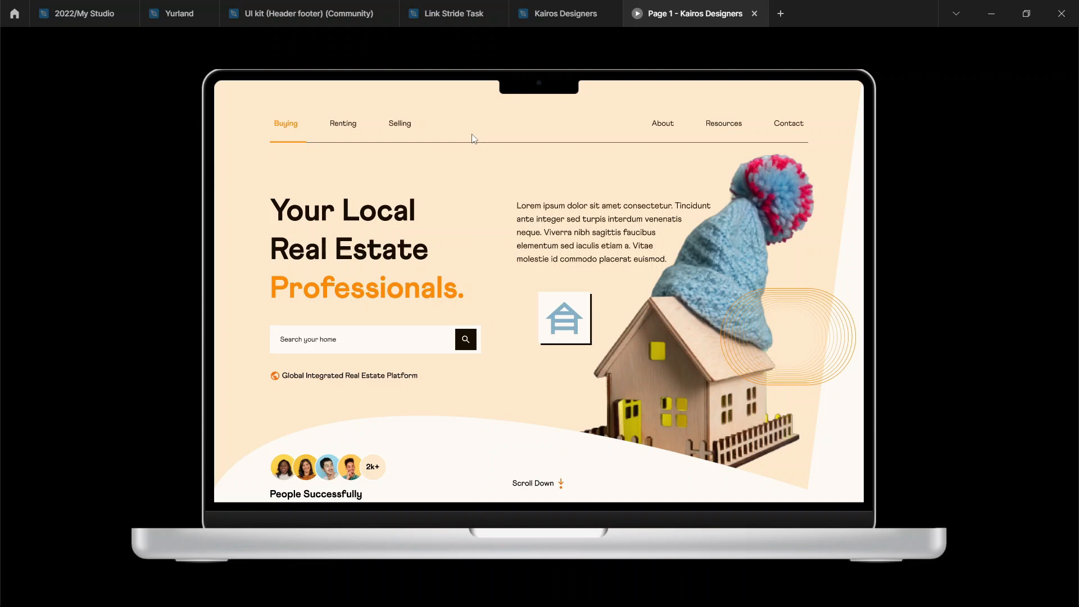
scroll(472, 135, "down", 2)
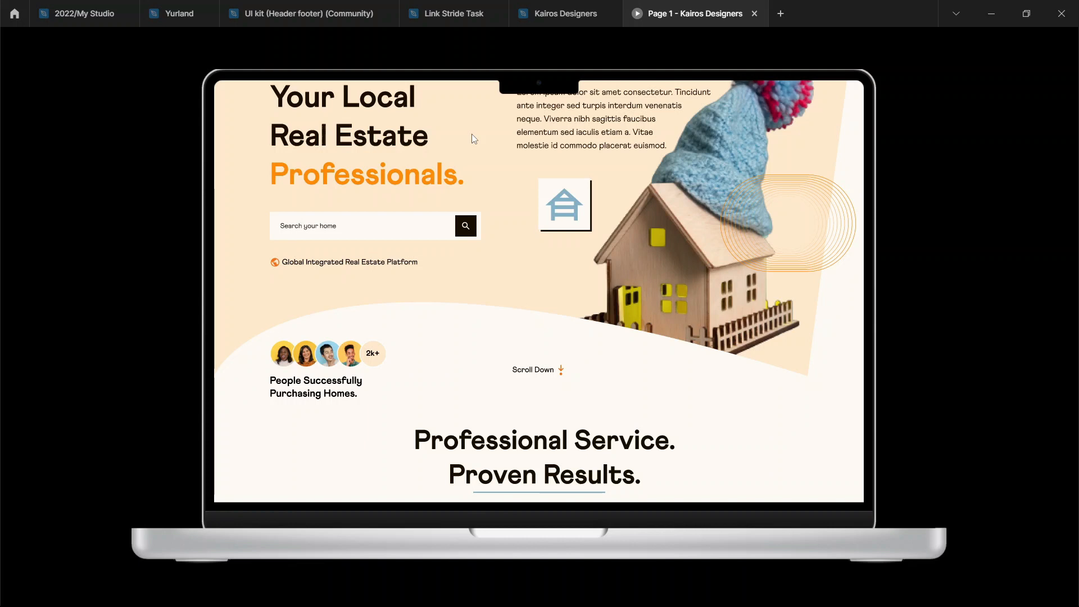
scroll(471, 134, "up", 4)
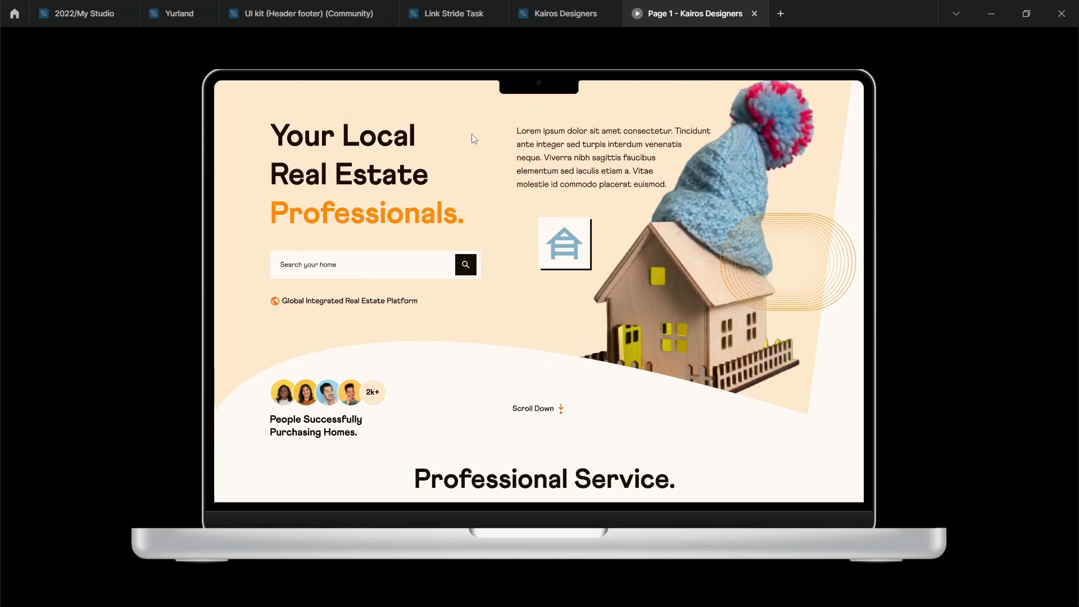
Return to the design file, select the Landing Page frame and fit it in view
left_click(544, 5)
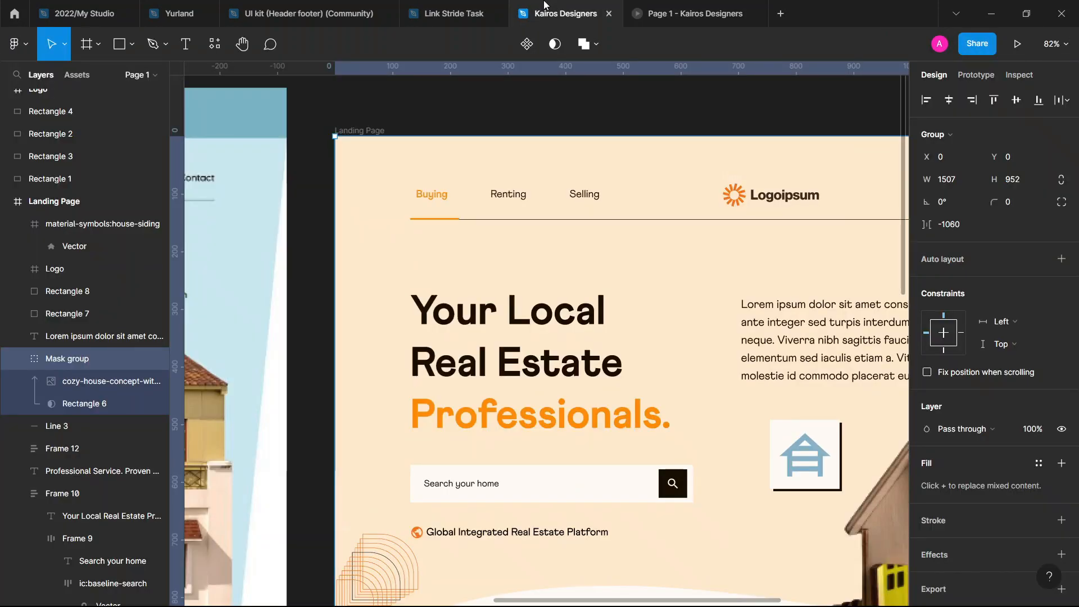
key("shift+2")
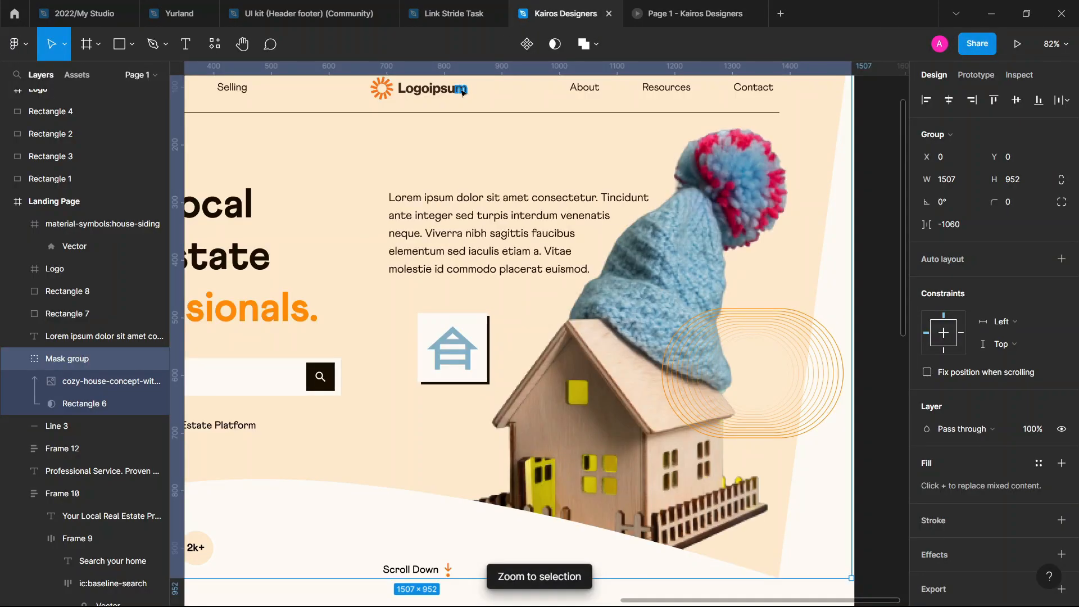
key("minus")
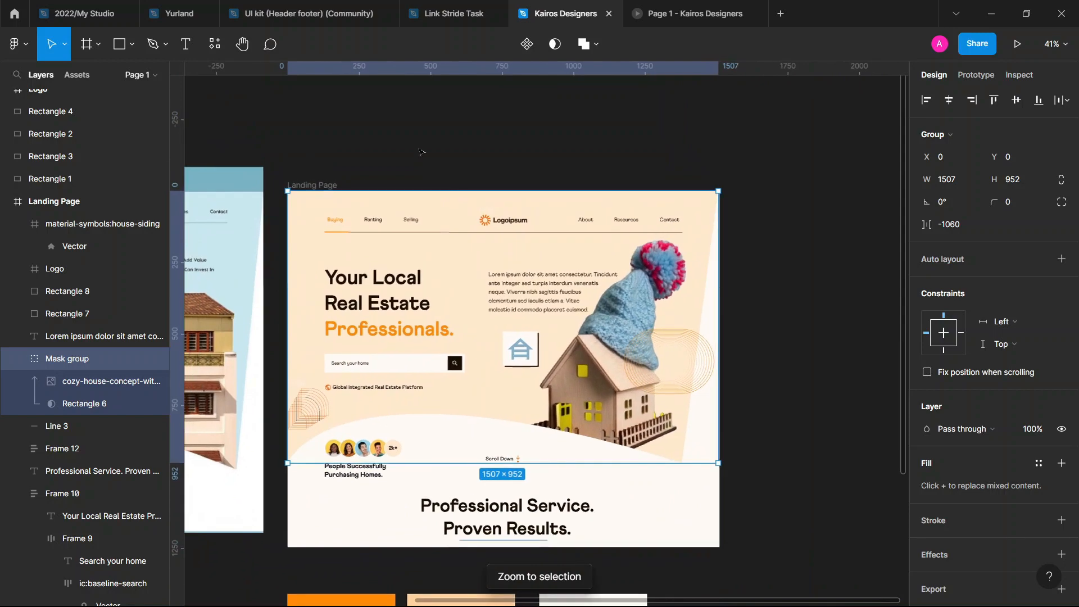
left_click(420, 152)
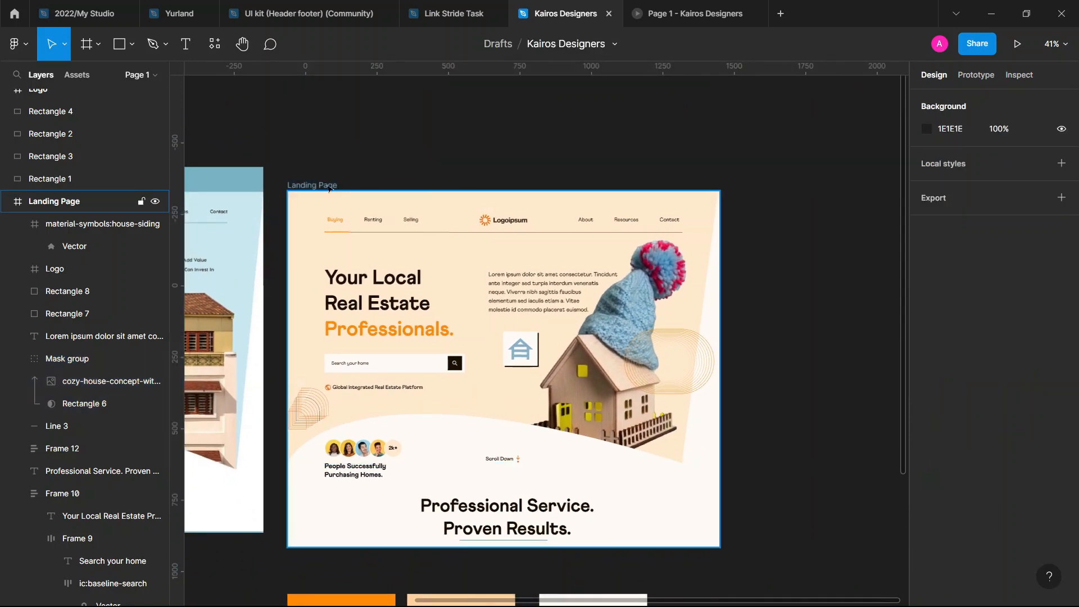
left_click(329, 187)
key("shift+2")
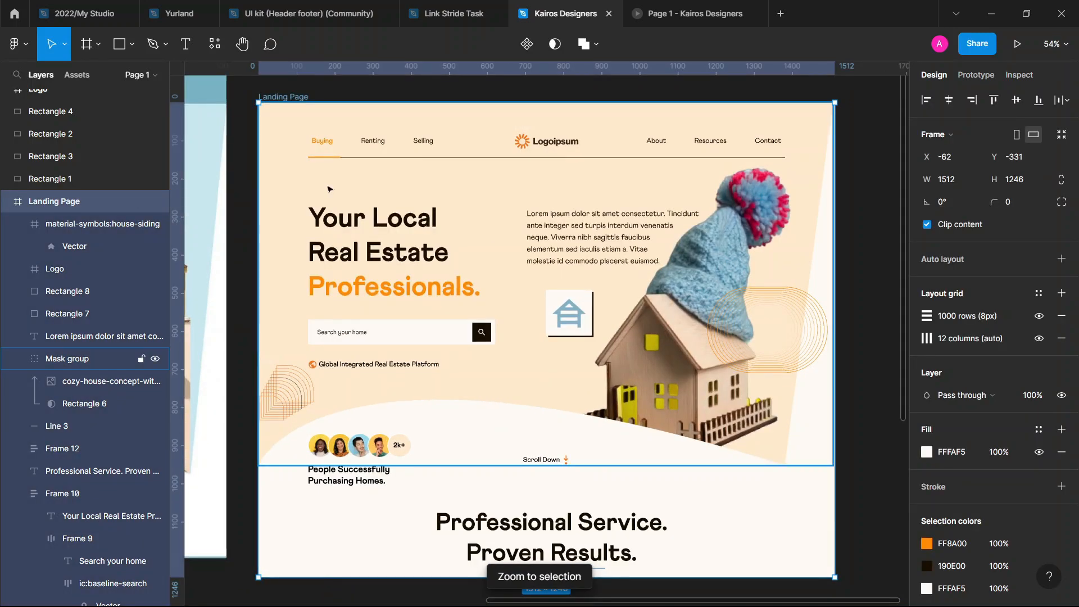